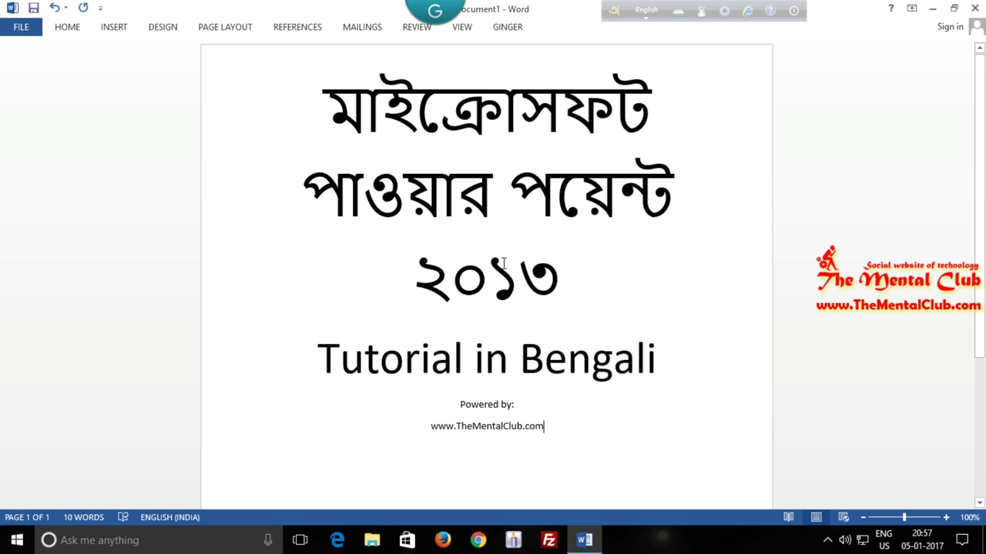
Minimize the Word window, bring it back briefly, then minimize it again to show the desktop.
click(932, 7)
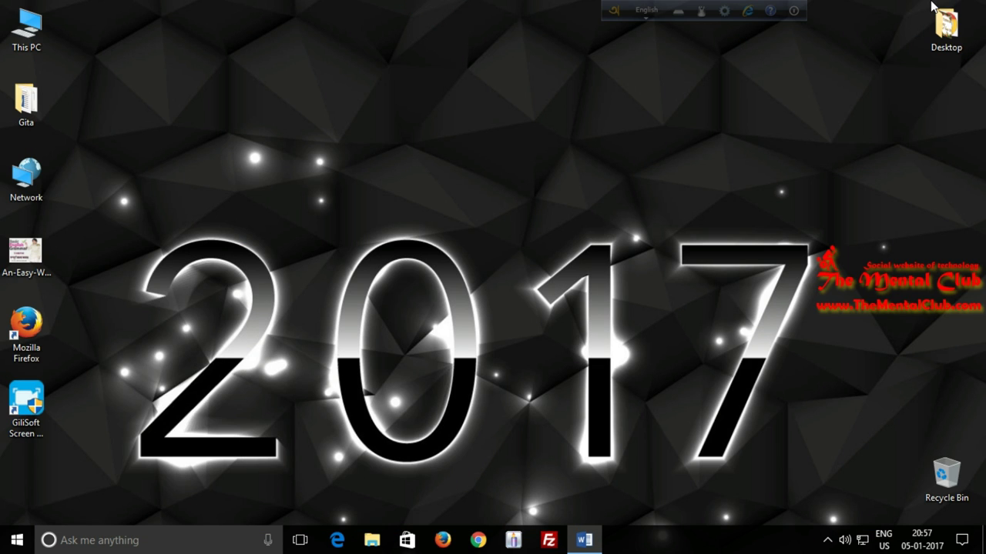
click(586, 543)
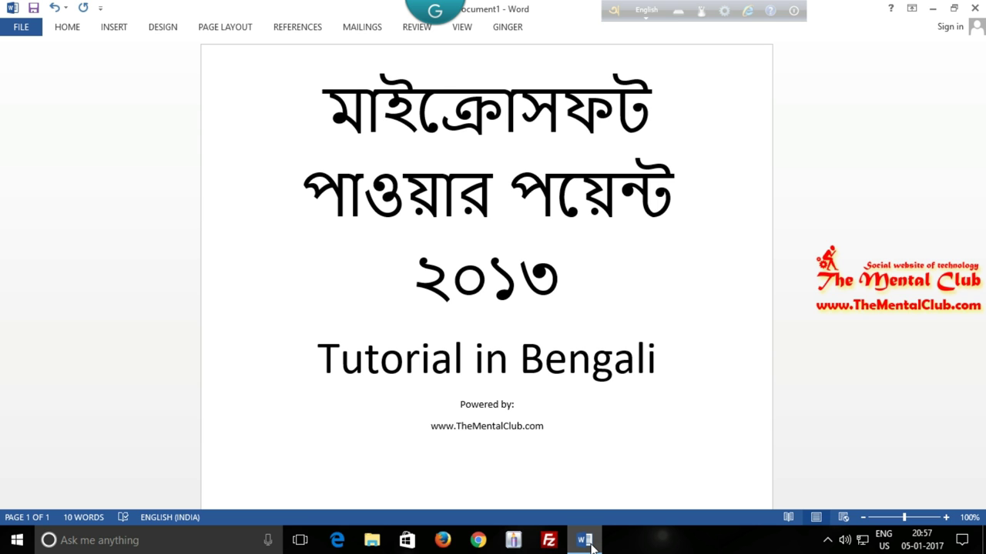
click(932, 8)
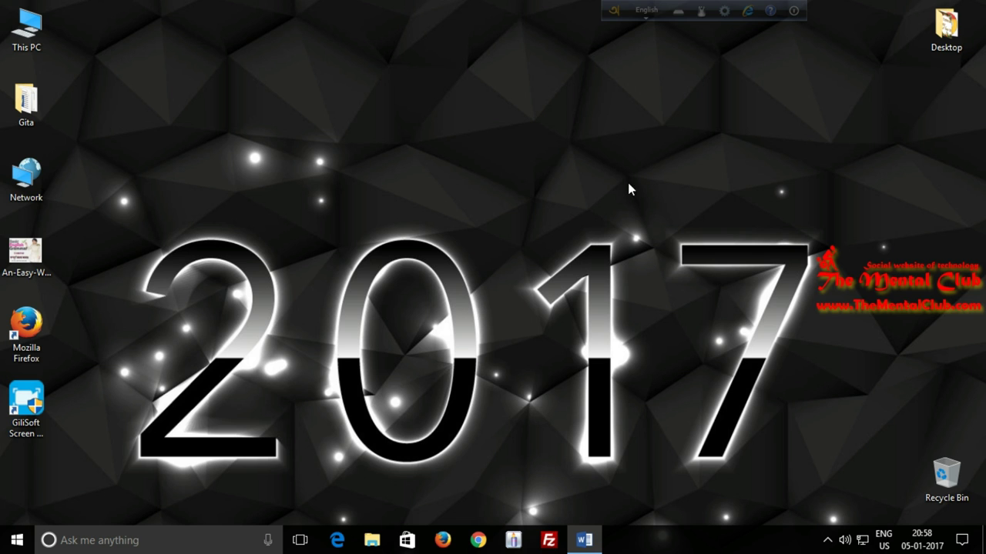
click(16, 542)
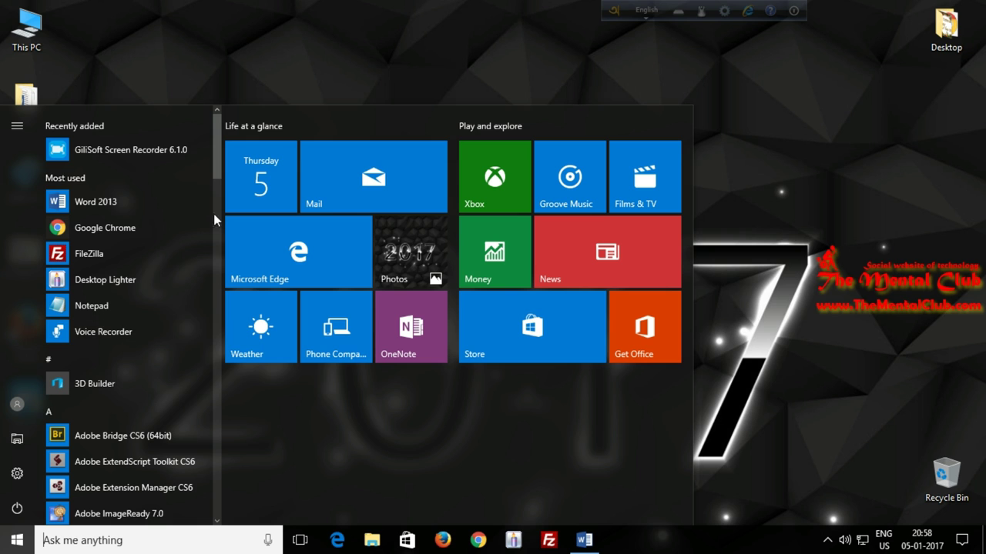
drag(218, 163, 238, 372)
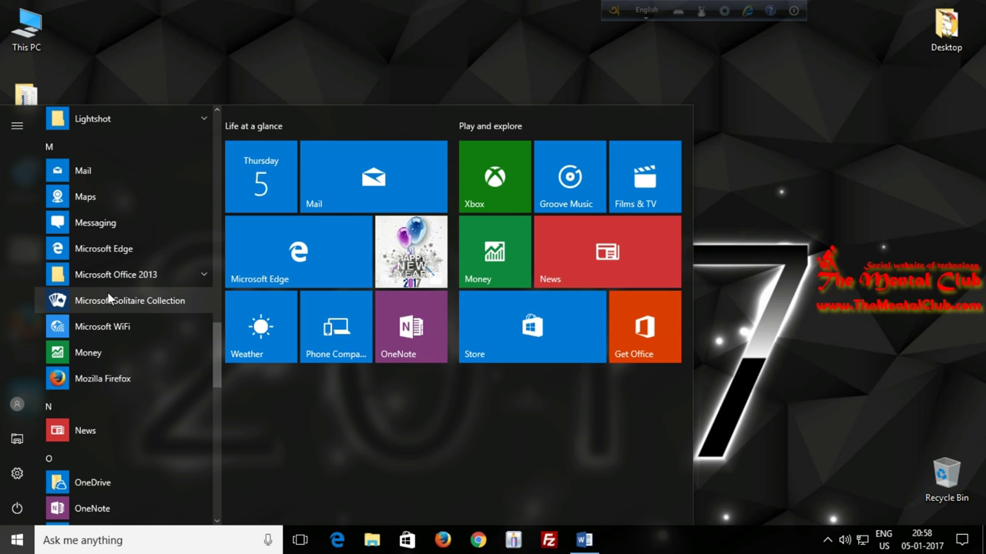
click(150, 275)
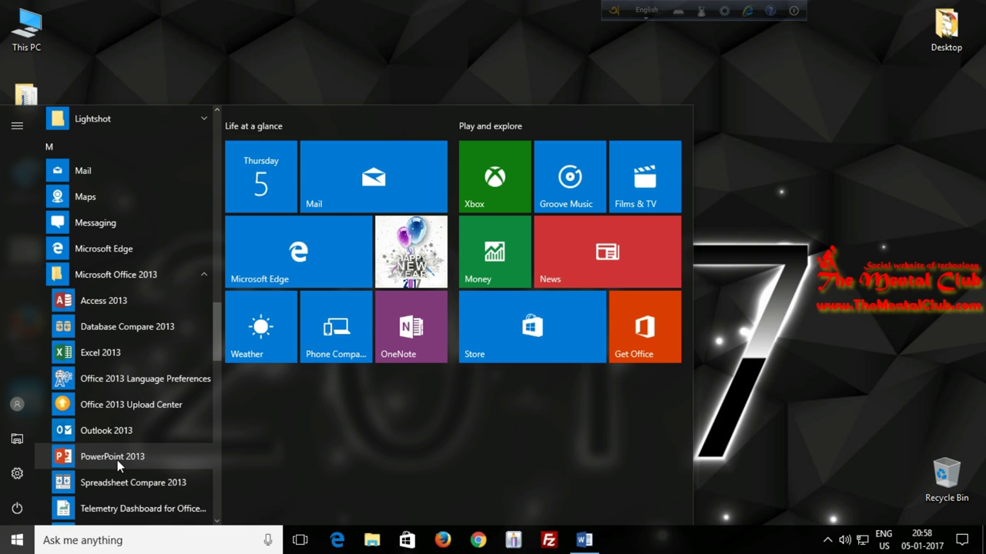
click(150, 459)
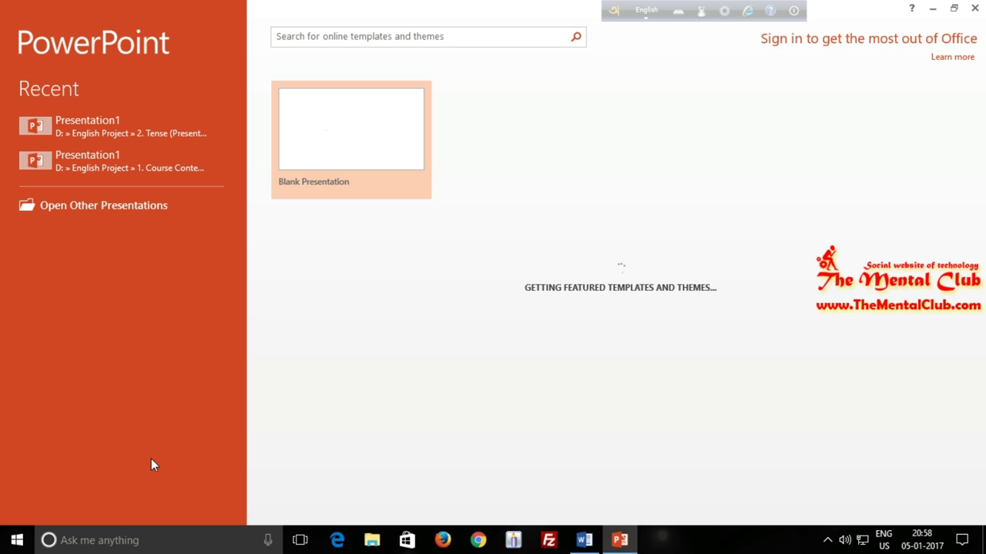
click(975, 8)
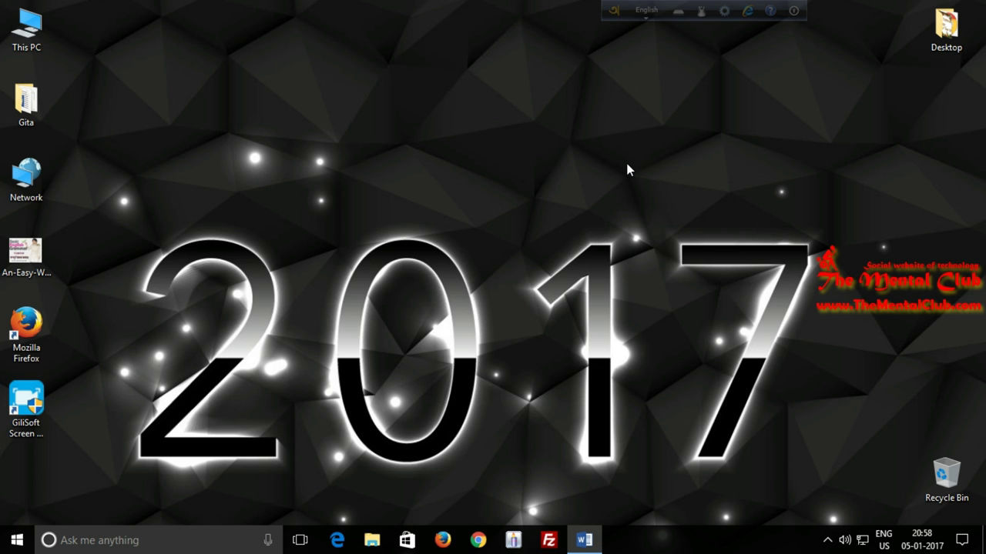
click(94, 540)
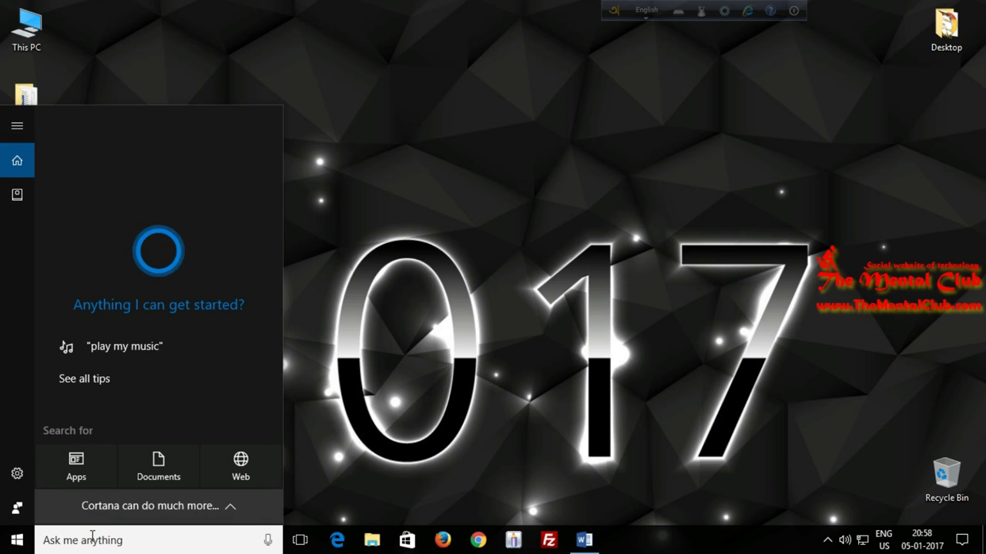
Search Windows for 'powerpoint', fixing the typo, and launch PowerPoint 2013 from Best match.
text(pow3r)
key(BackSpace)
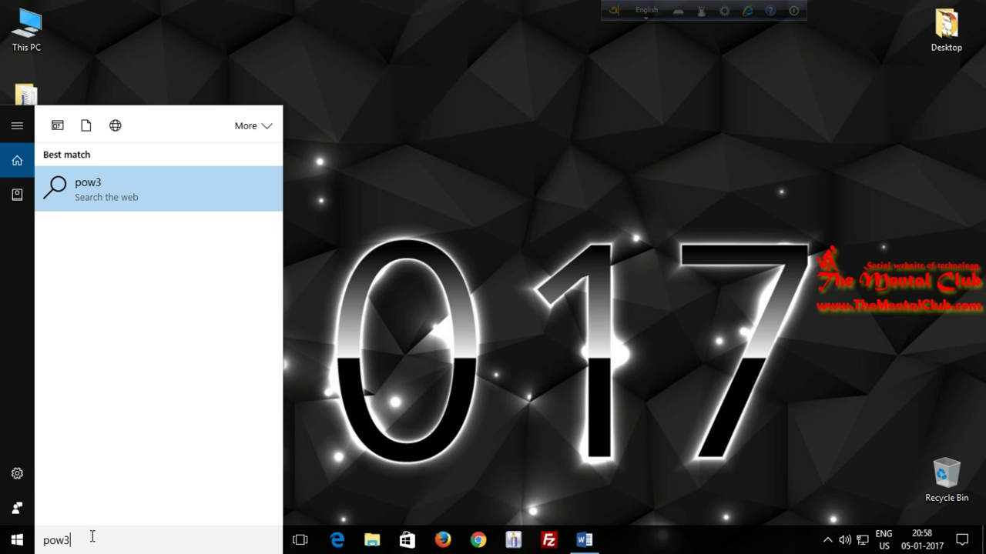
key(BackSpace)
text(erpo)
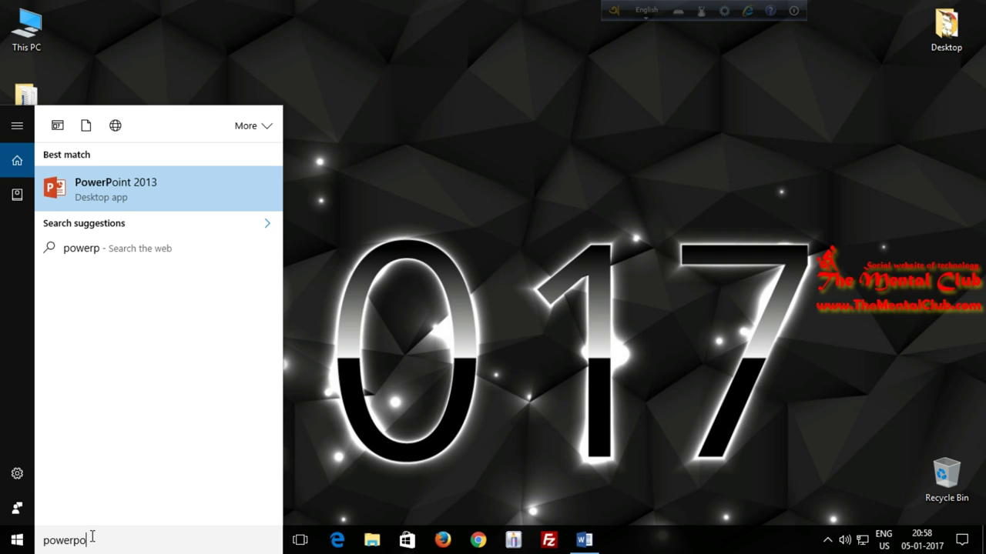
text(int)
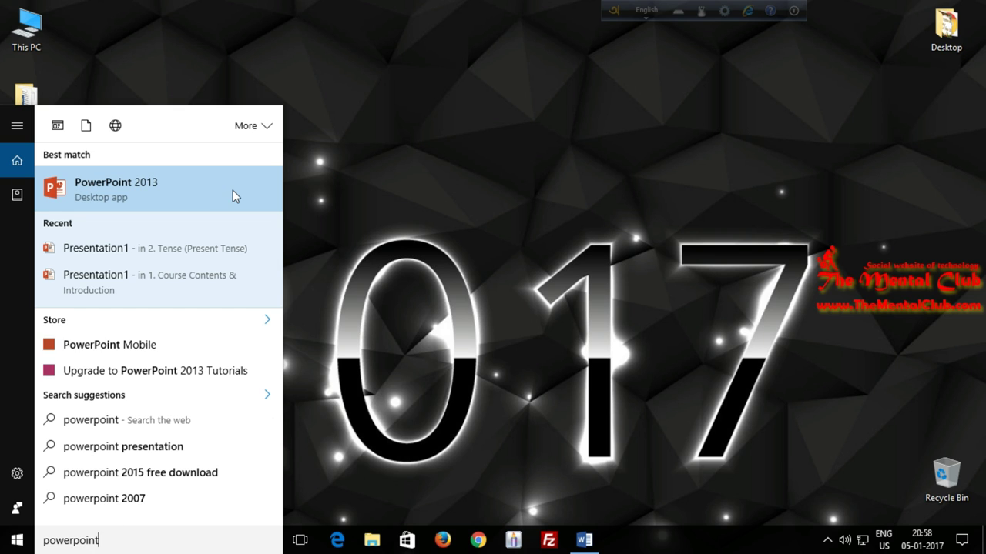
click(168, 197)
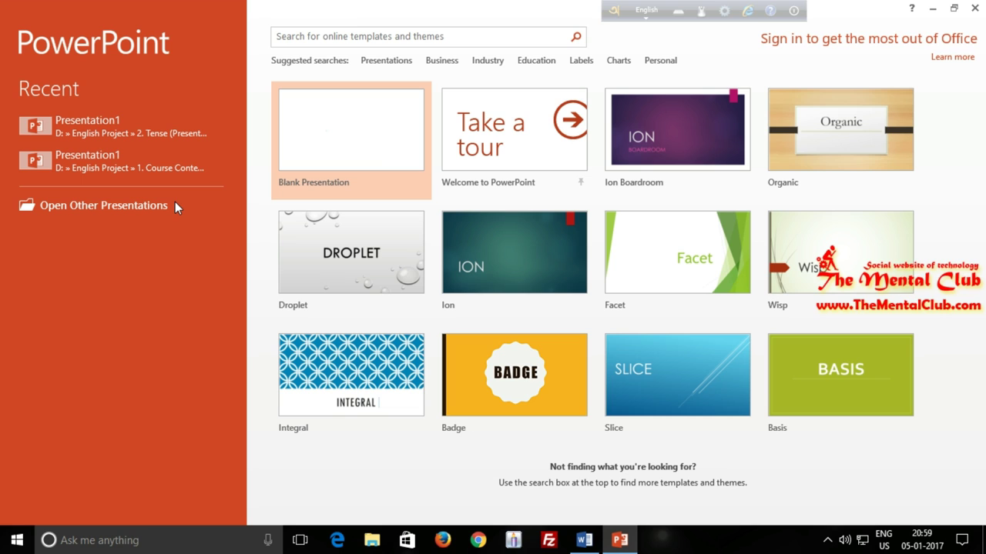
Try the 'Presentations' online template search, then return and create a Blank Presentation.
click(793, 11)
click(807, 49)
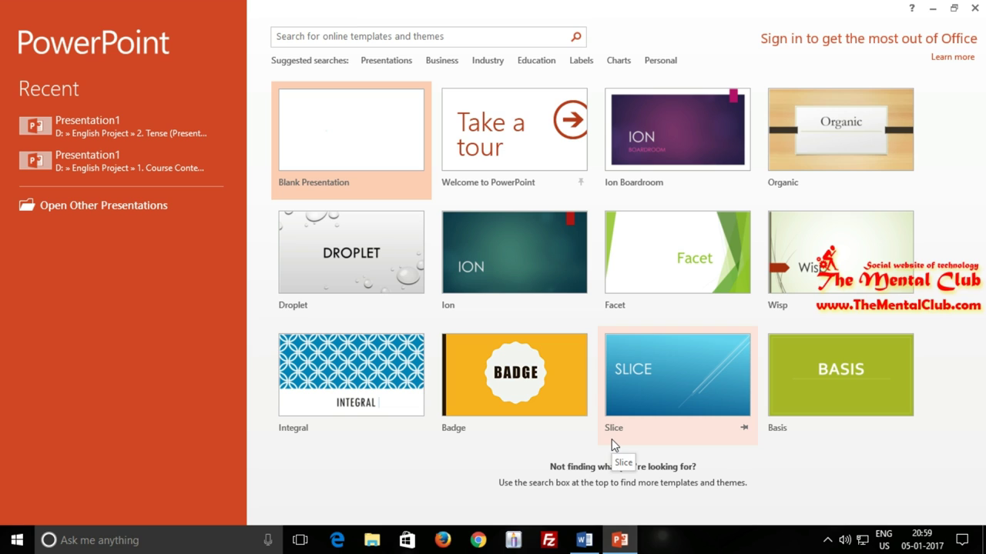
click(341, 38)
click(376, 61)
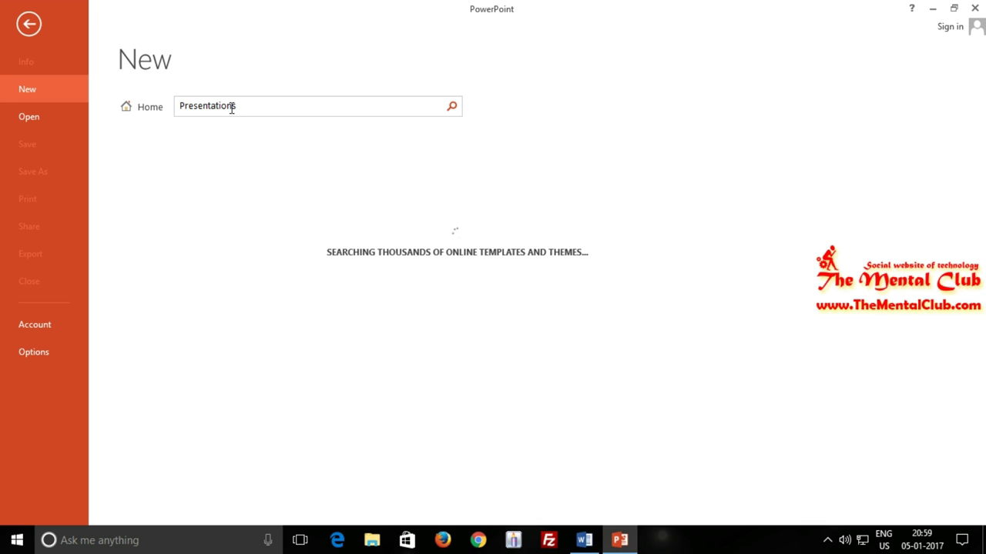
click(31, 25)
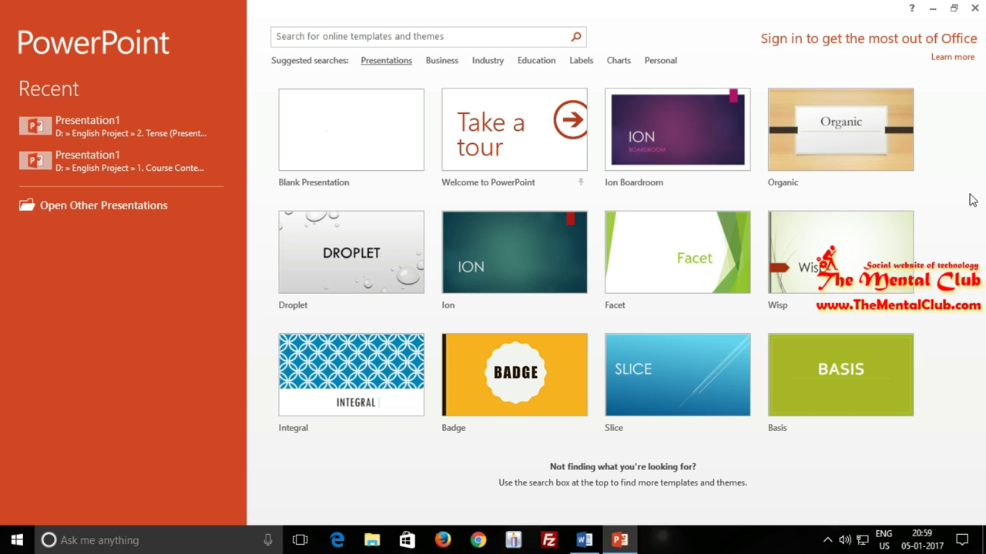
click(379, 168)
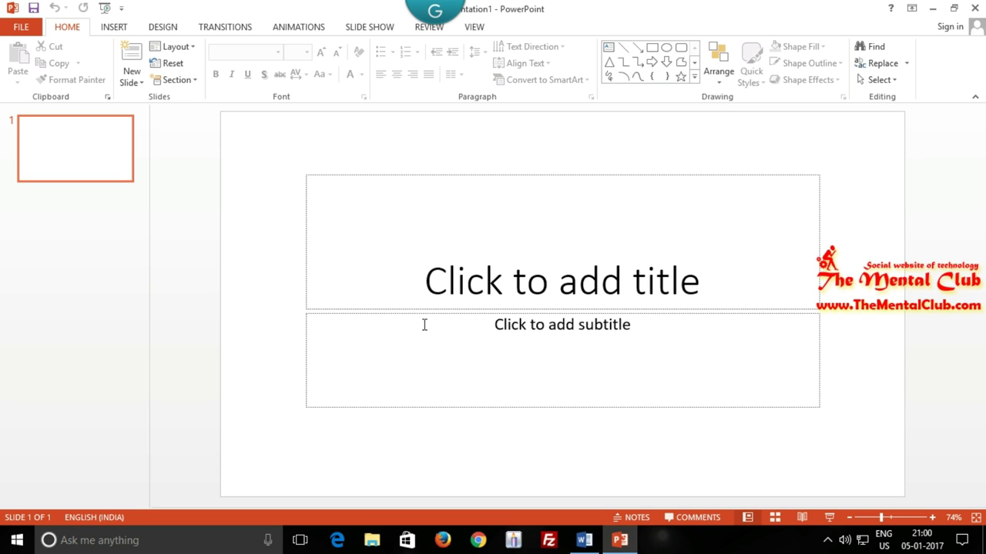
Enter 'Welcome' as the slide title and 'Happy New Year 2017' as its subtitle.
click(580, 335)
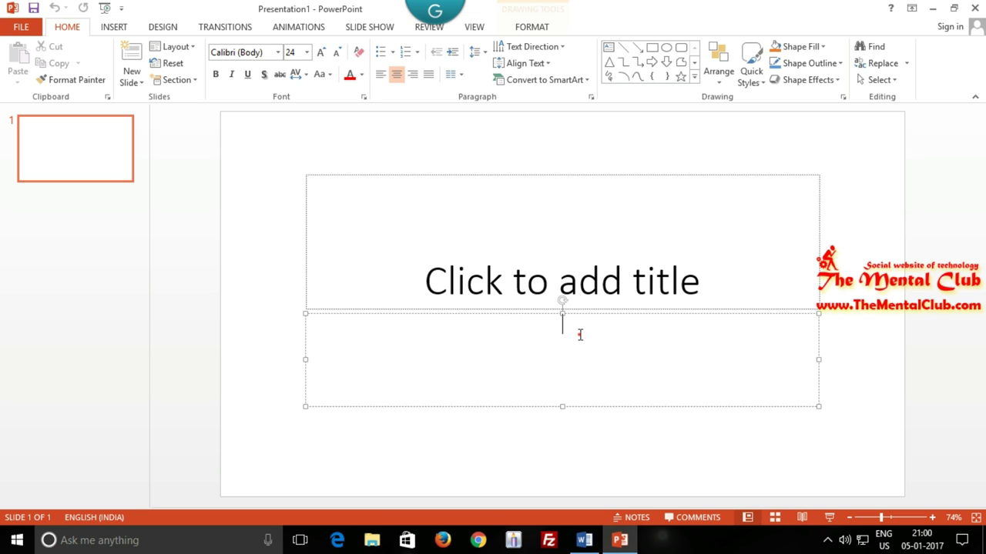
click(559, 286)
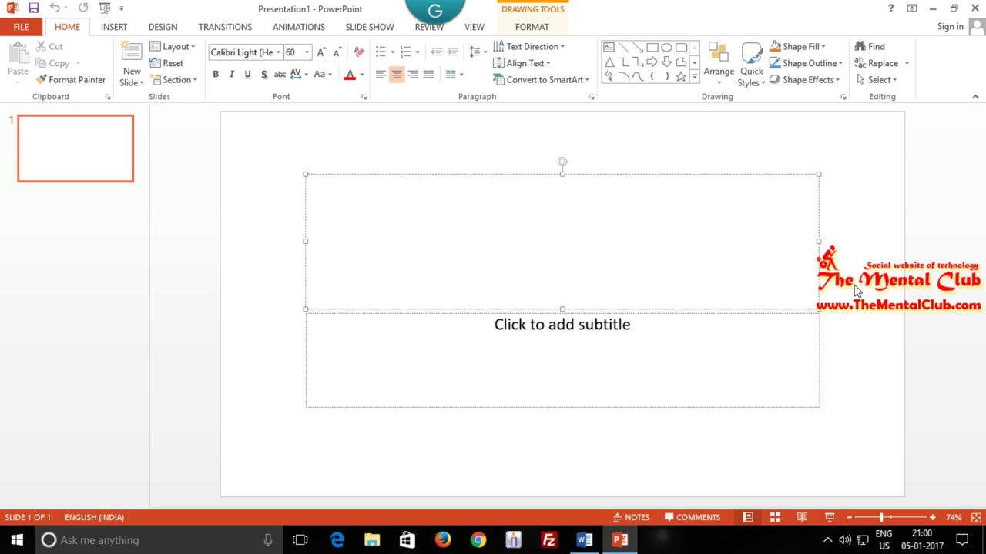
key(Escape)
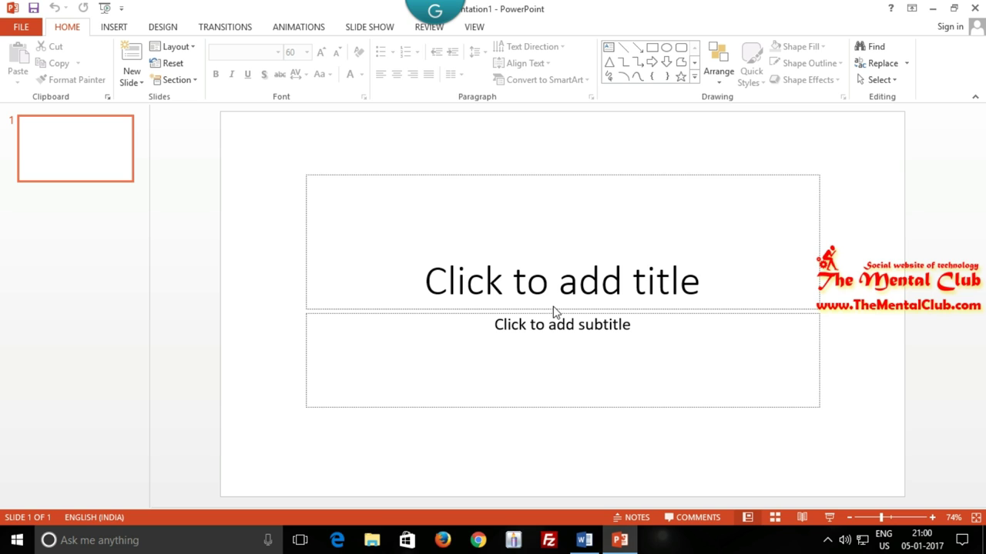
click(558, 292)
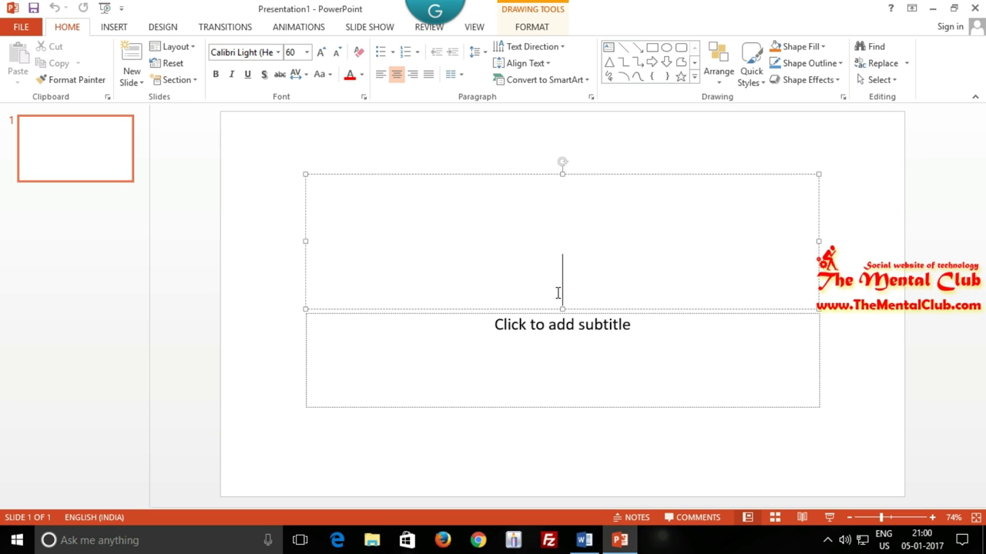
text(W)
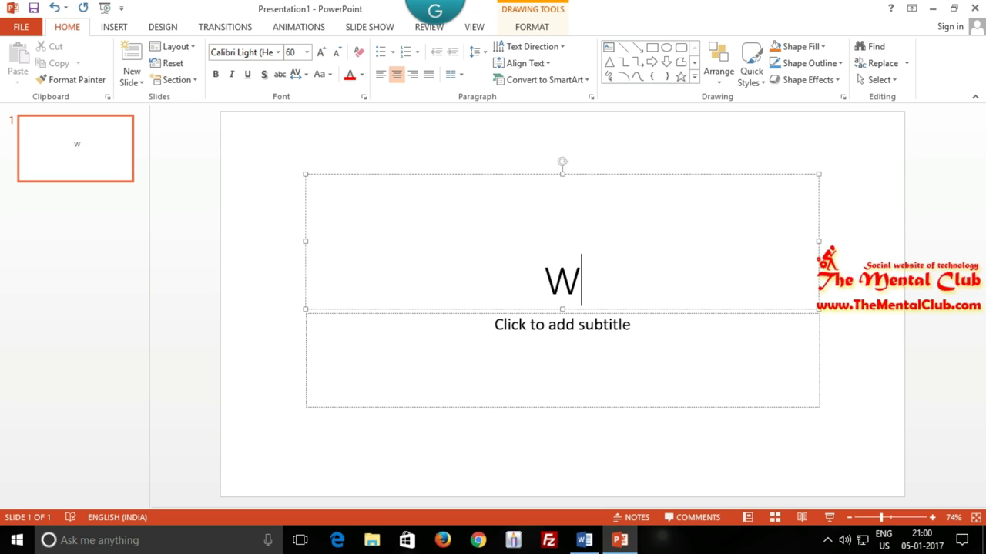
text(el)
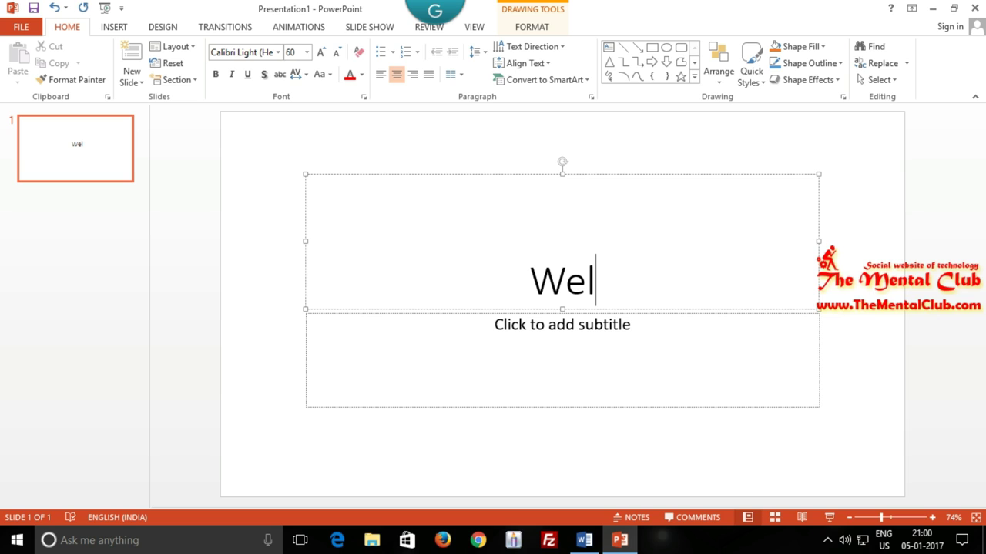
text(co)
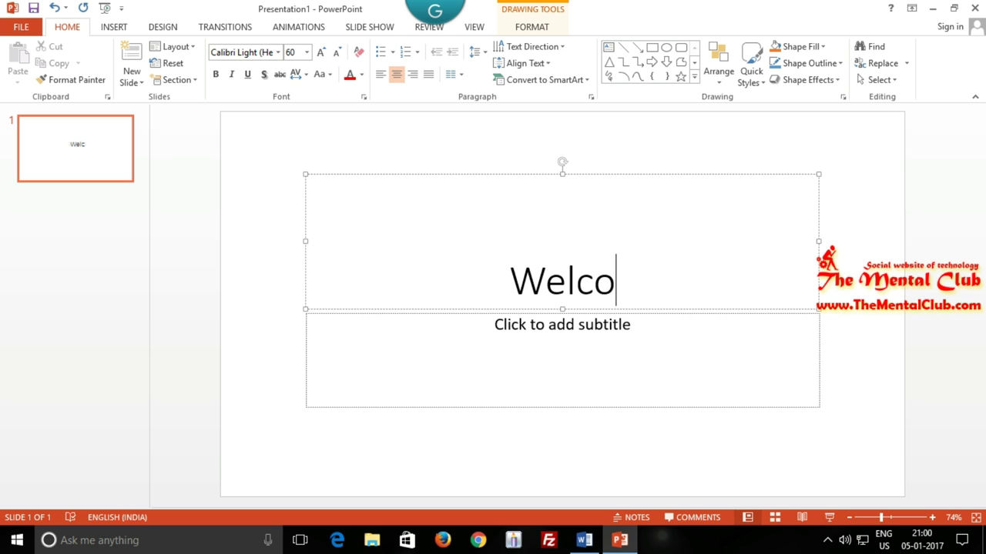
text(me)
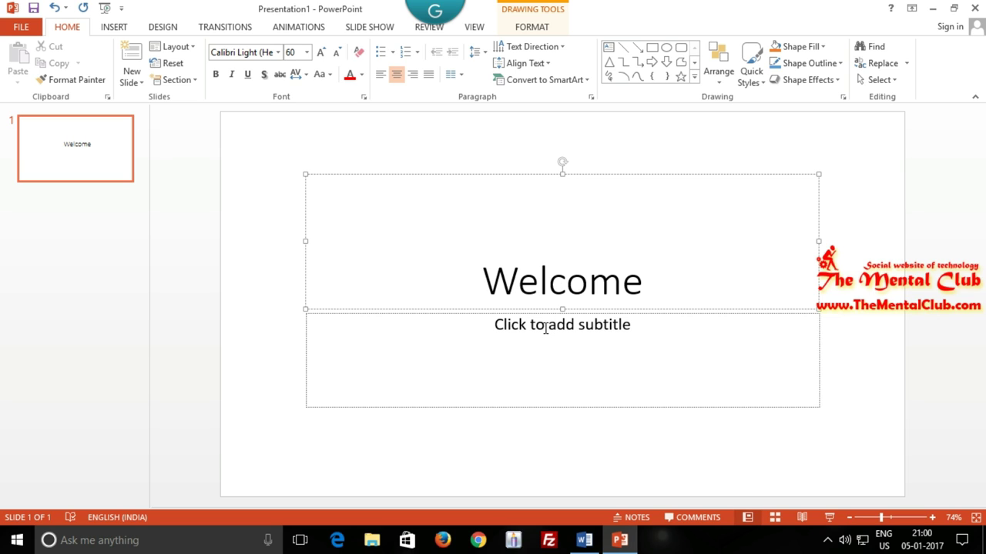
click(545, 327)
text(Ha)
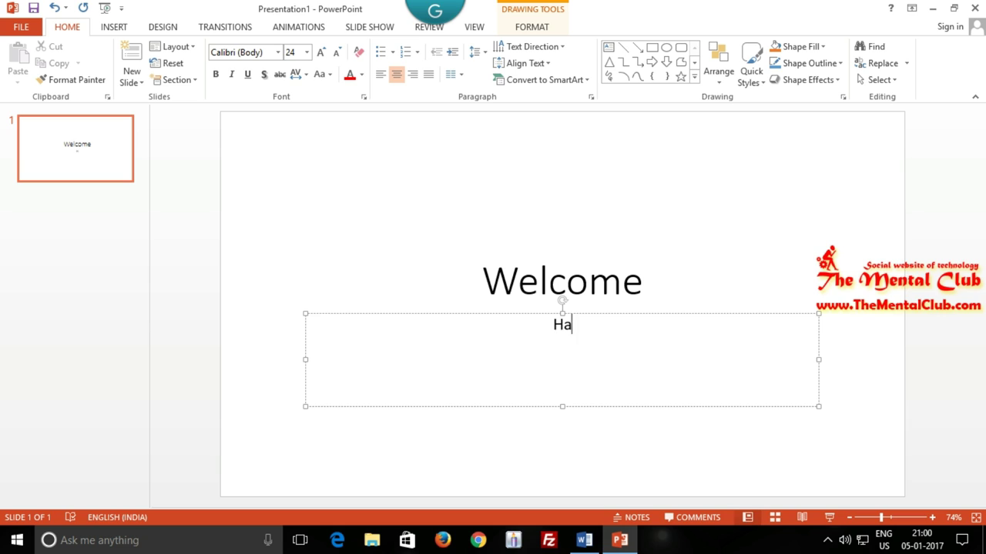
text(ppy N)
text(ew )
text(Yea)
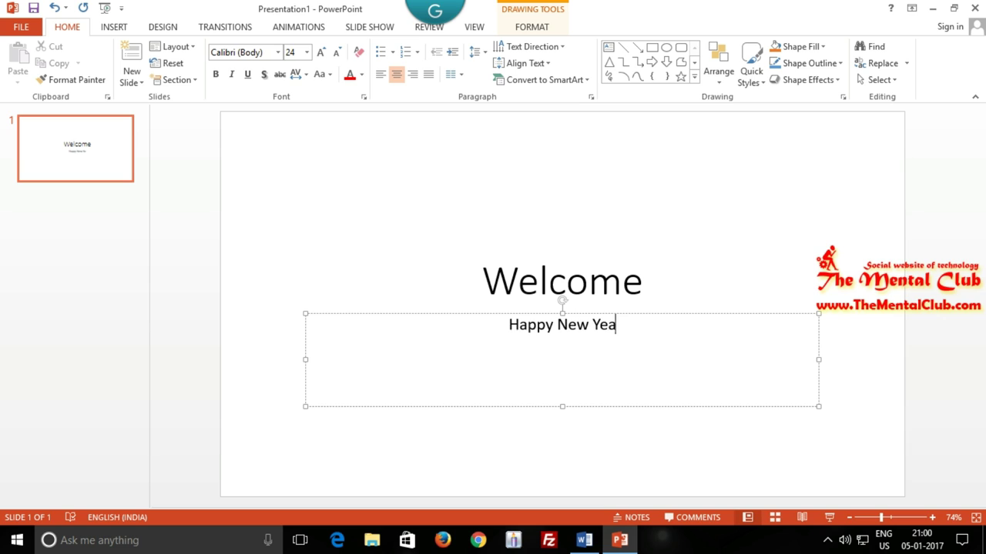
text(r 201)
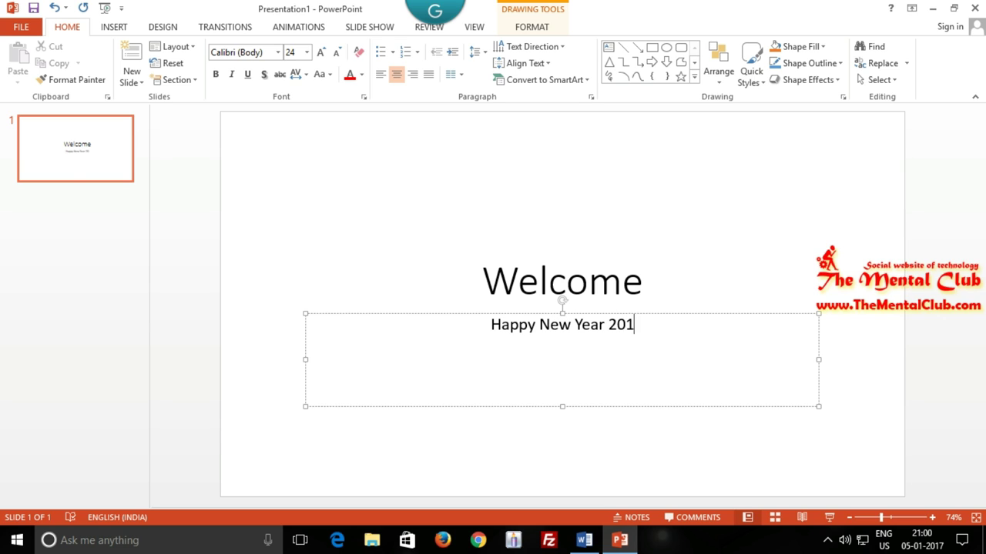
text(7)
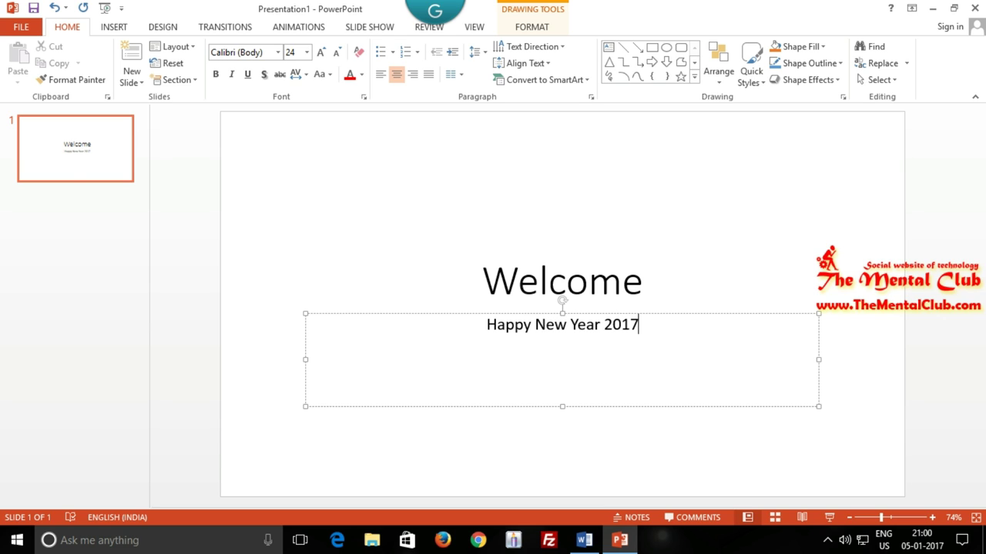
click(857, 137)
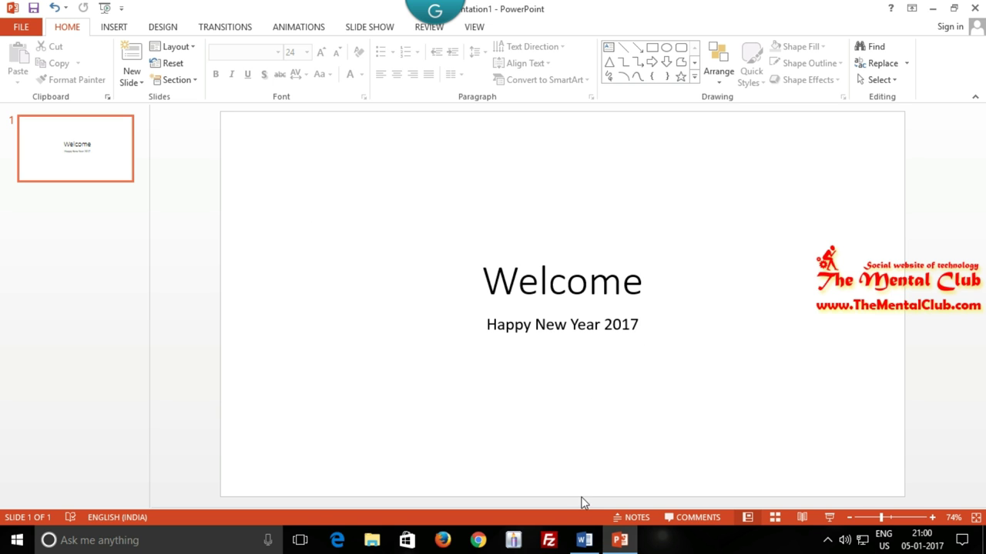
Check the Word document, then return to the PowerPoint presentation with the Welcome slide.
click(587, 541)
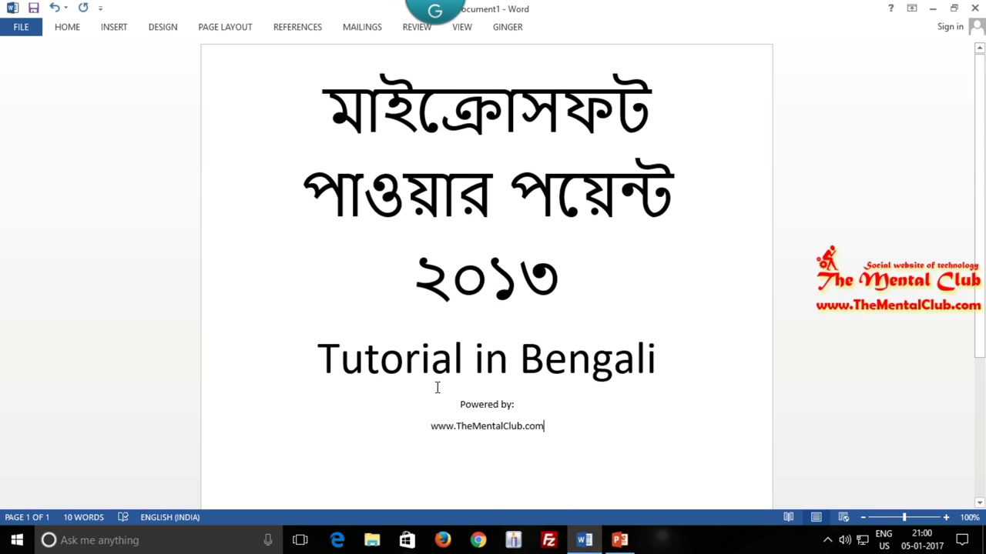
scroll(978, 141, down, 3)
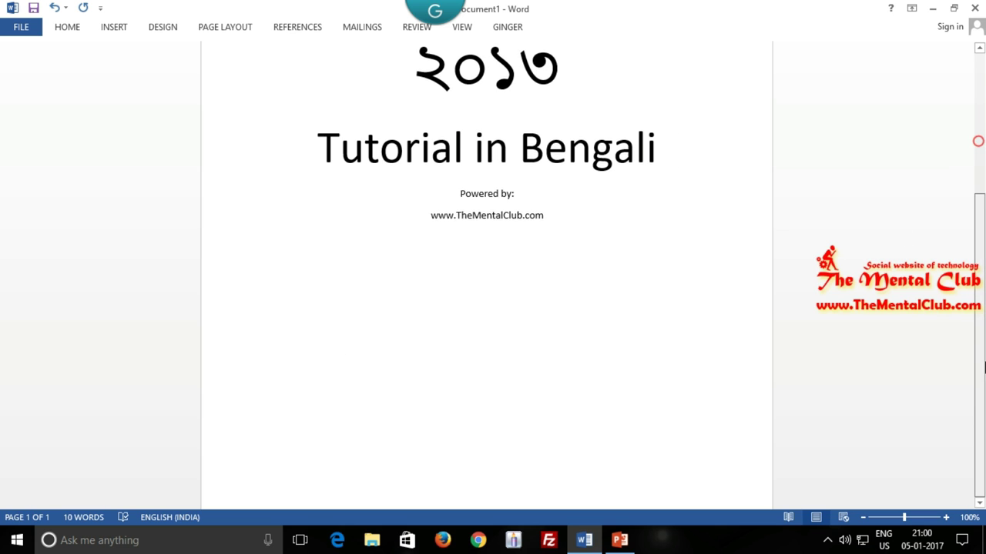
scroll(978, 141, up, 3)
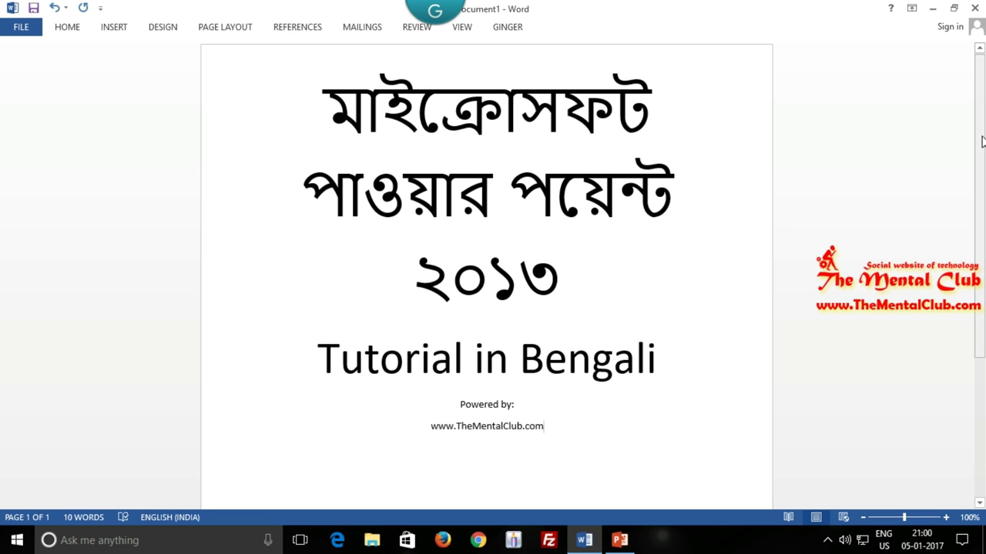
click(620, 540)
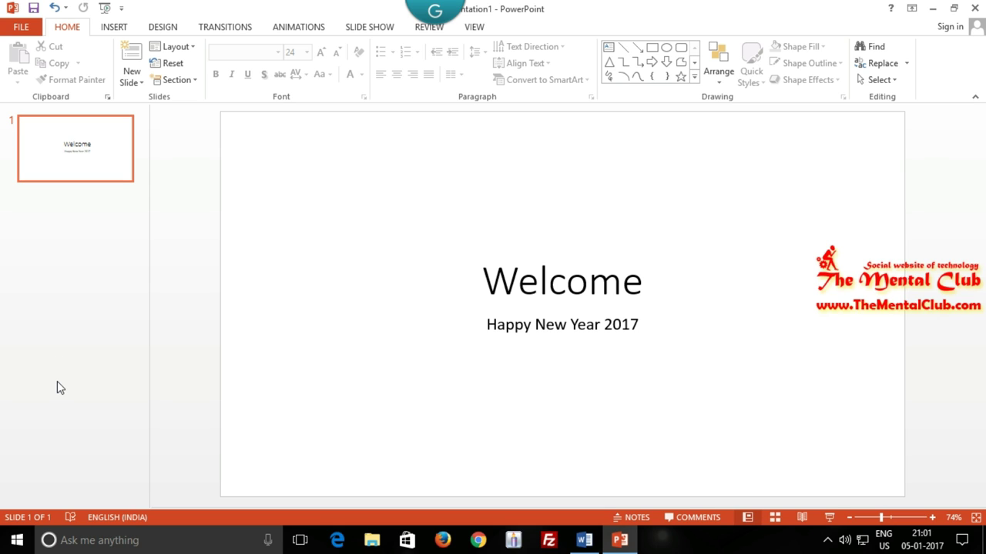
click(125, 29)
click(163, 29)
click(222, 28)
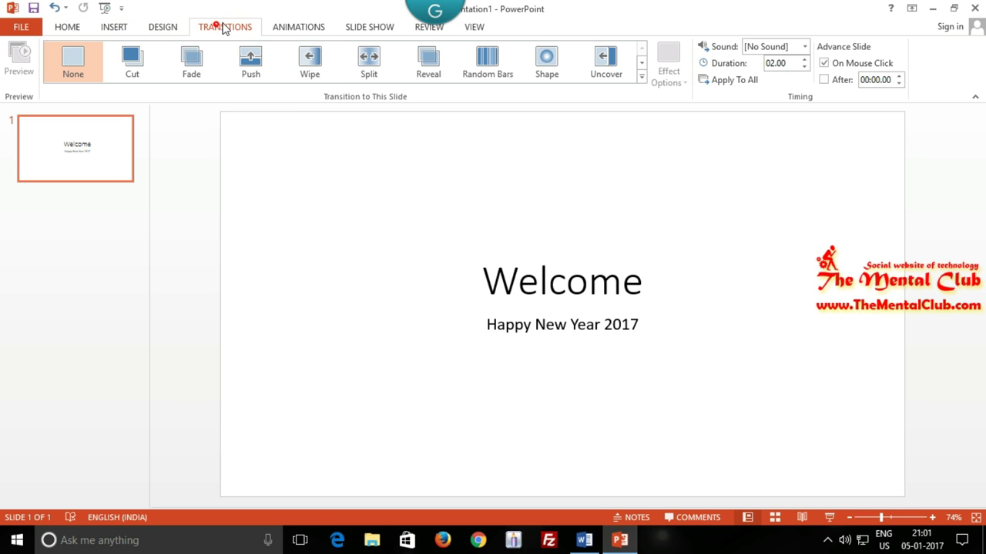
click(293, 28)
click(351, 27)
click(442, 30)
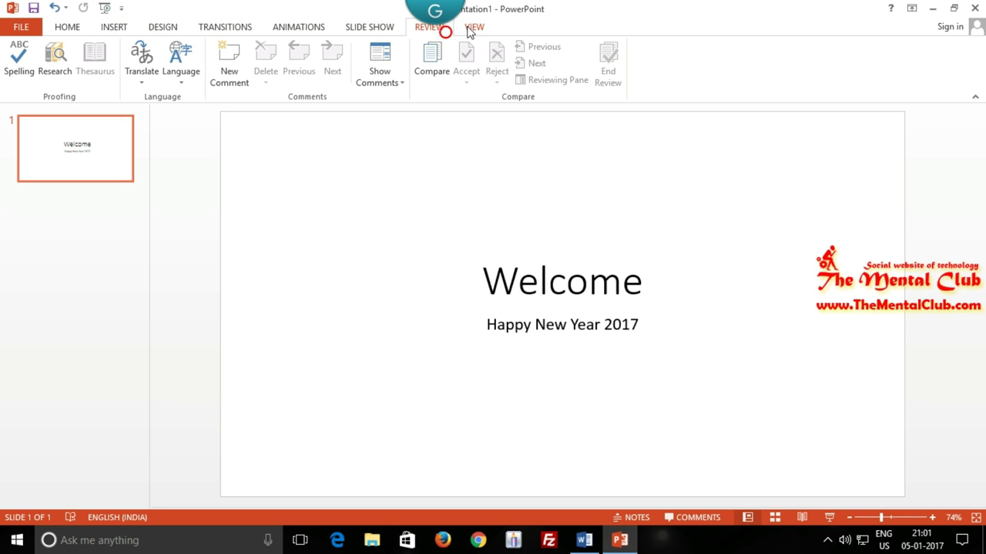
click(467, 27)
click(75, 29)
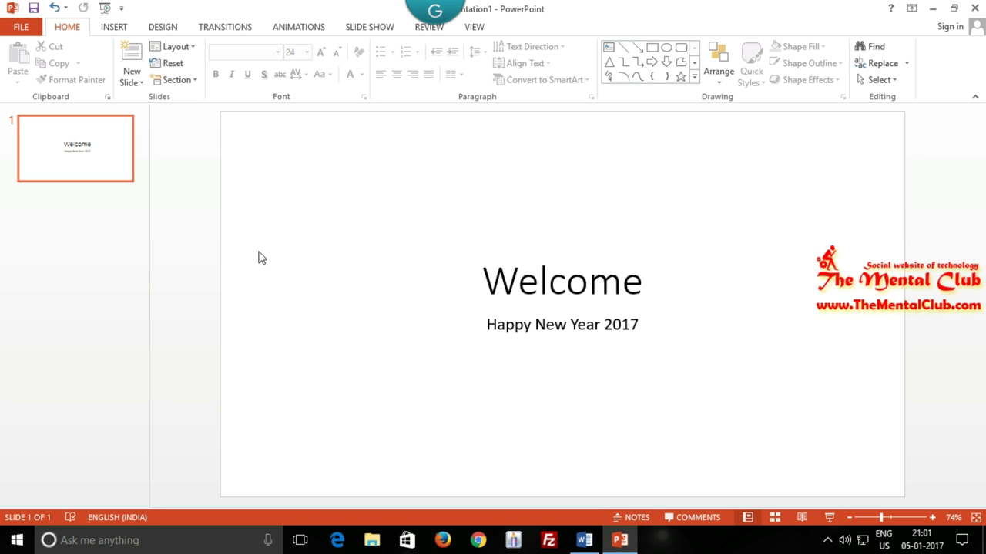
click(114, 29)
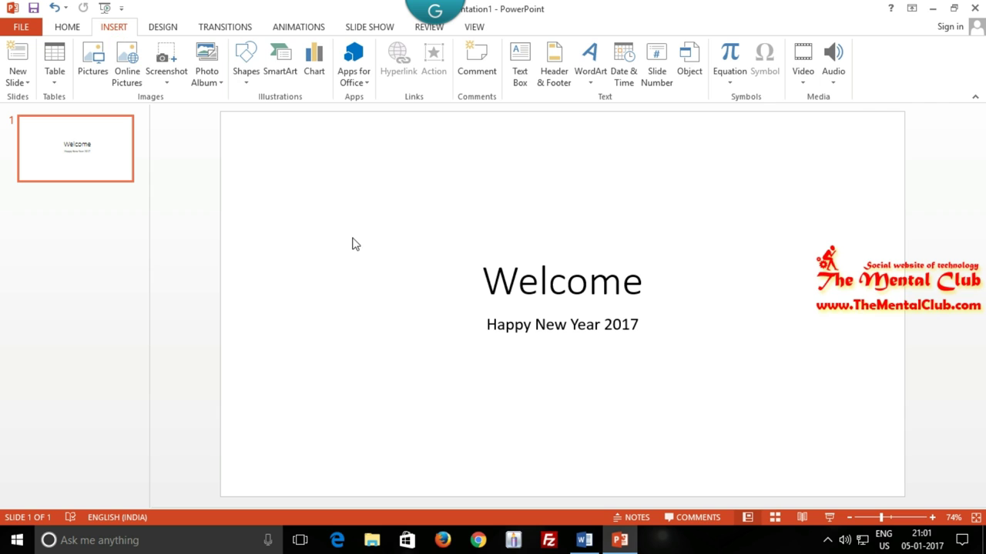
click(171, 29)
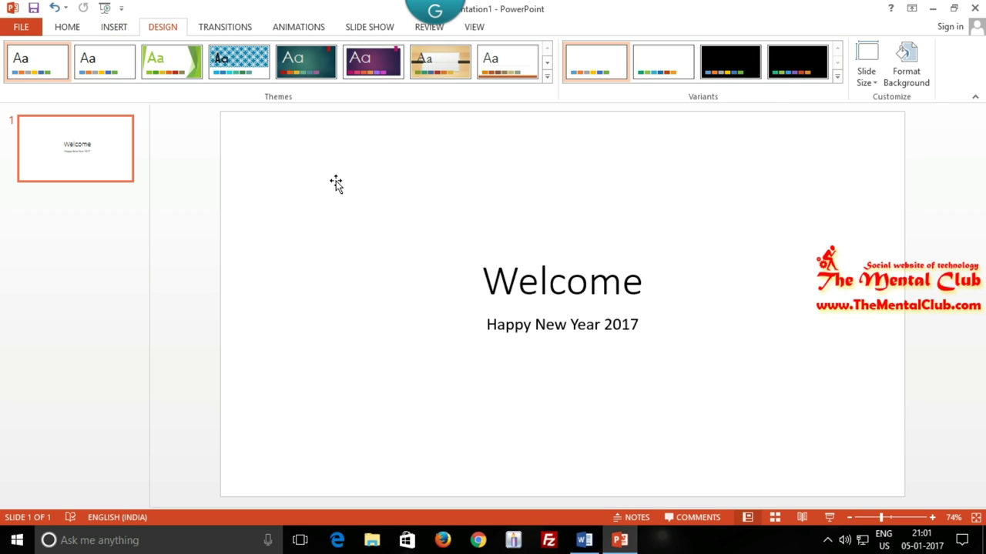
click(222, 30)
click(299, 32)
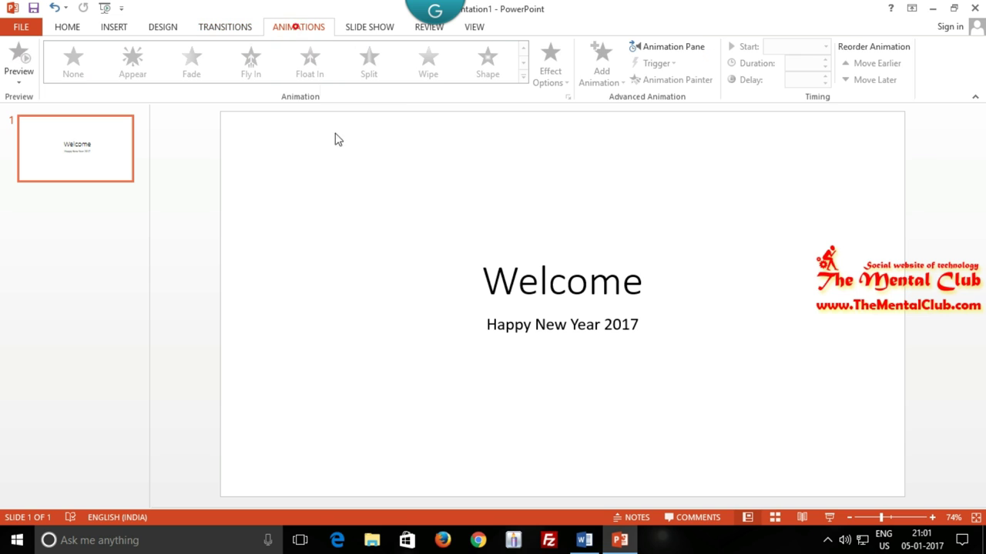
click(363, 29)
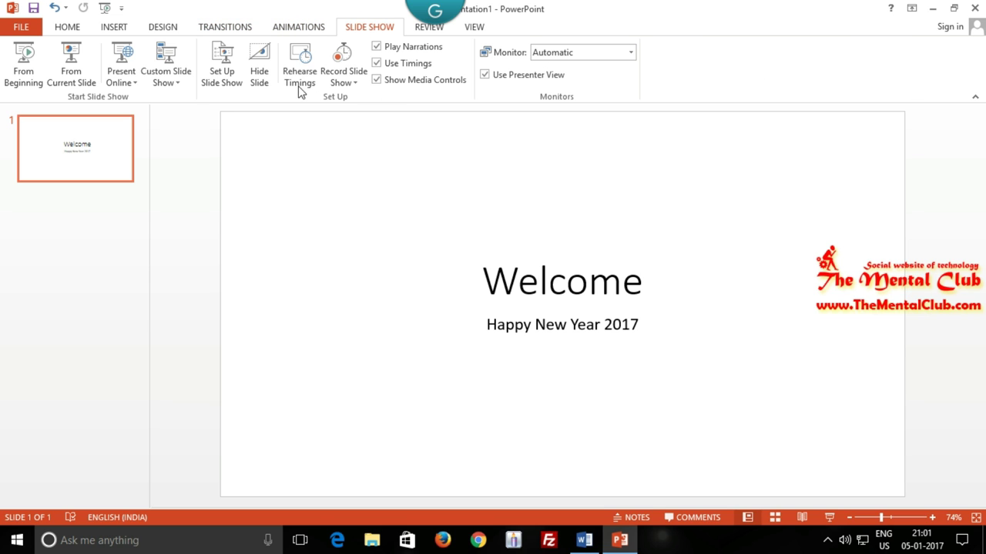
click(289, 27)
click(169, 26)
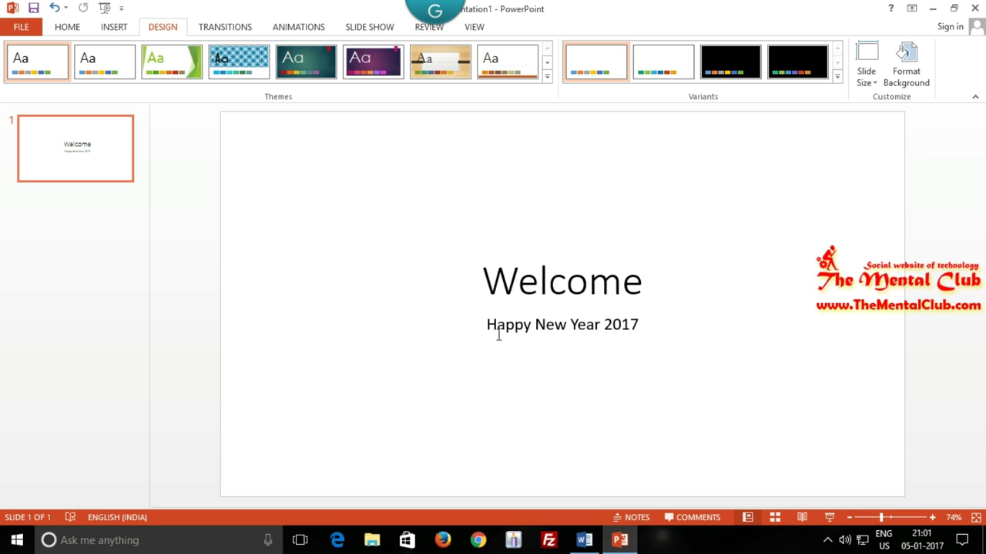
click(67, 28)
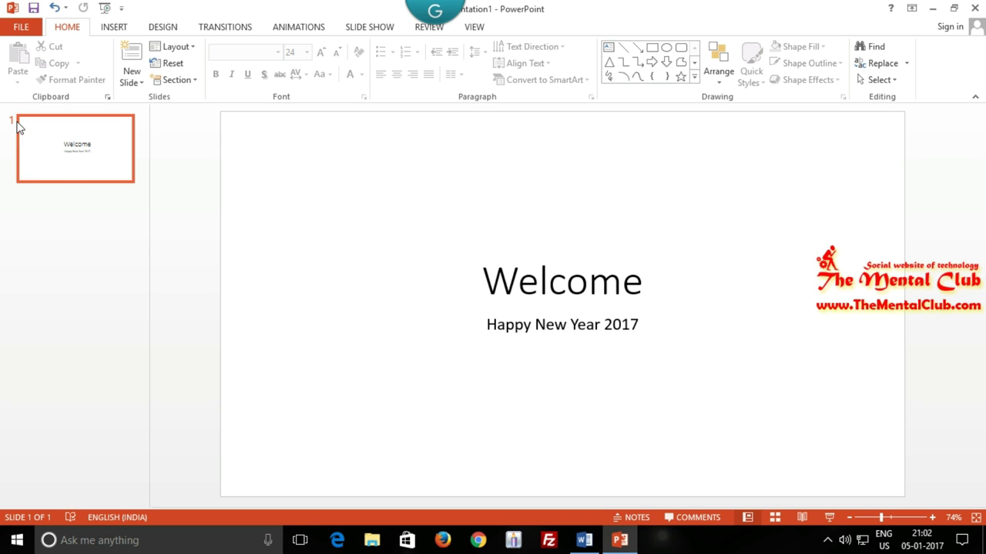
Delete the Welcome slide, add a fresh title slide, and click into its title placeholder.
right_click(54, 149)
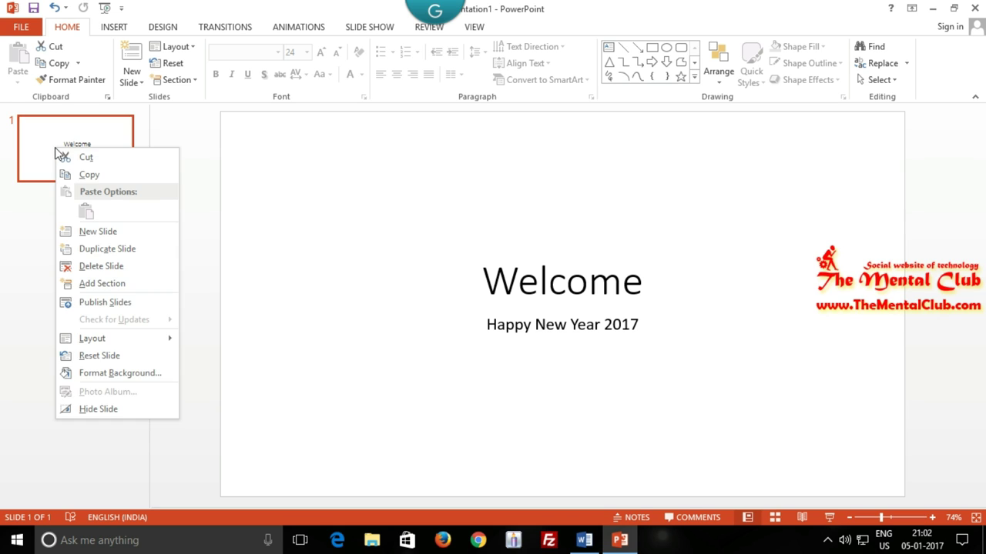
click(85, 267)
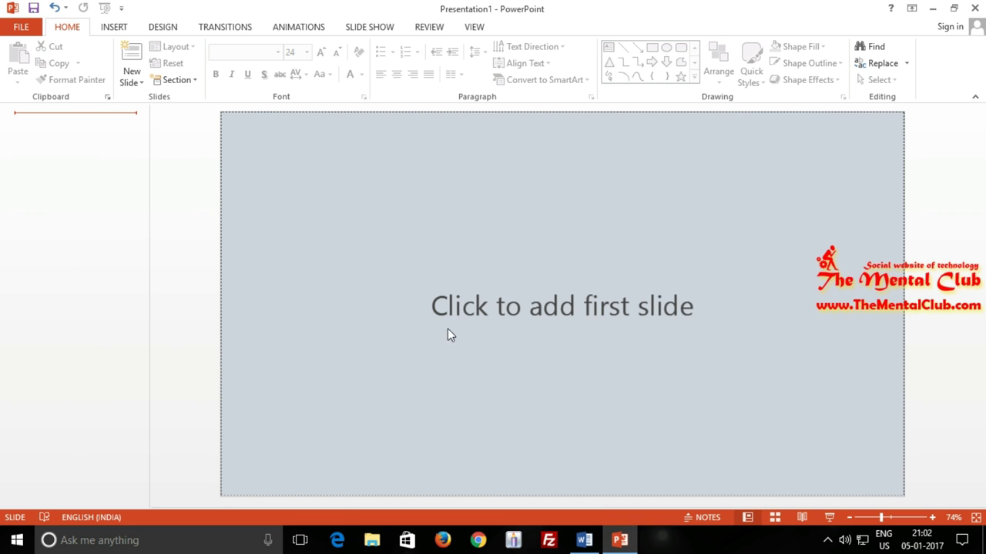
click(551, 329)
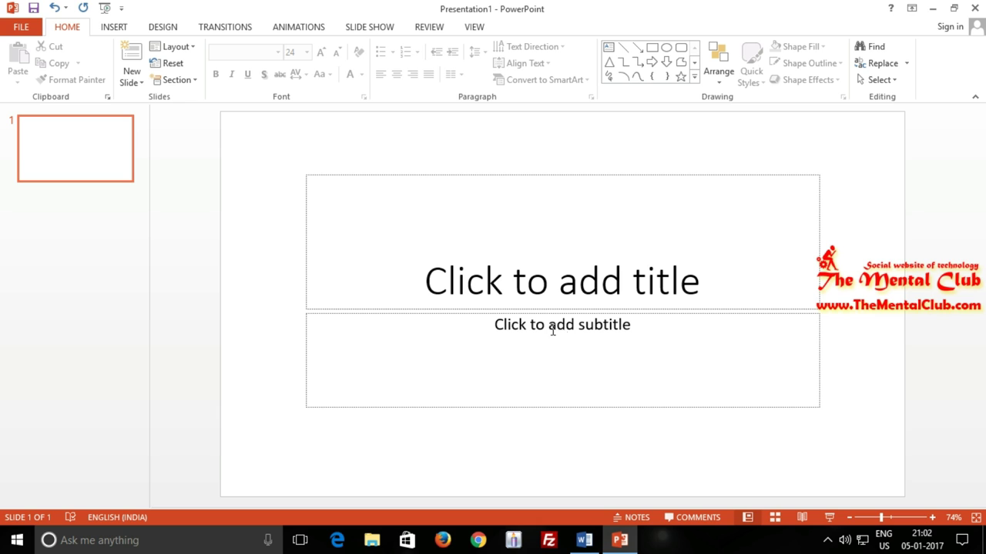
click(522, 285)
click(590, 332)
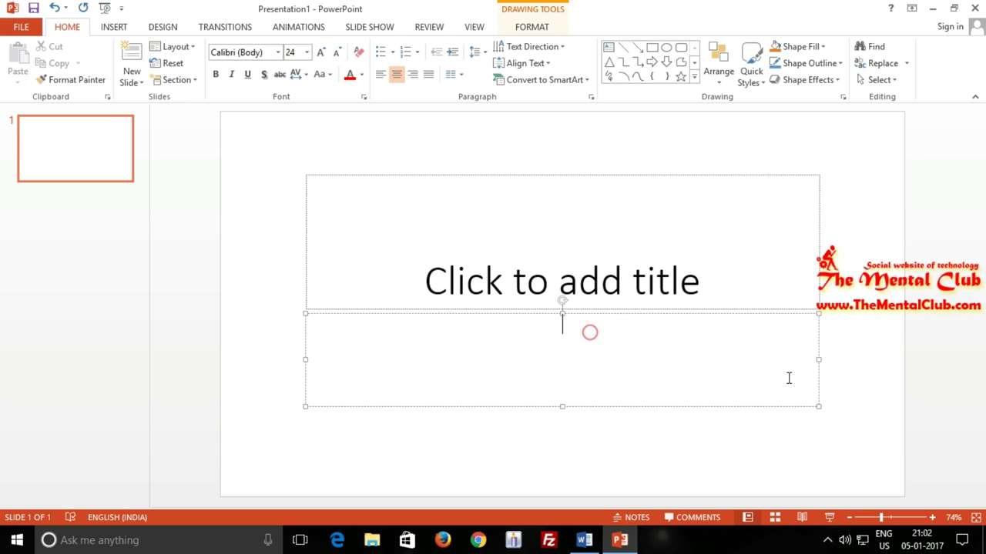
click(524, 273)
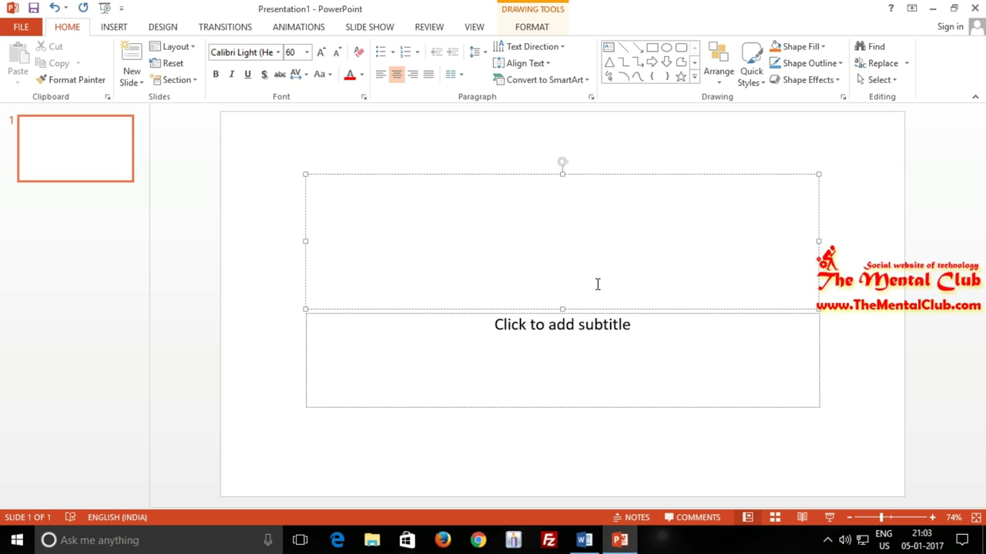
Select and delete the title placeholder and then the subtitle placeholder.
click(666, 174)
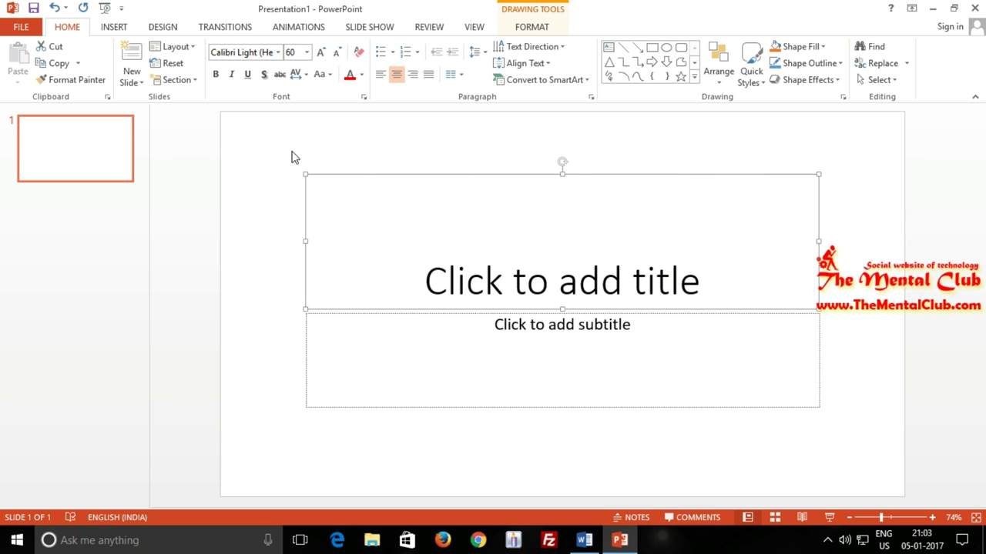
key(Delete)
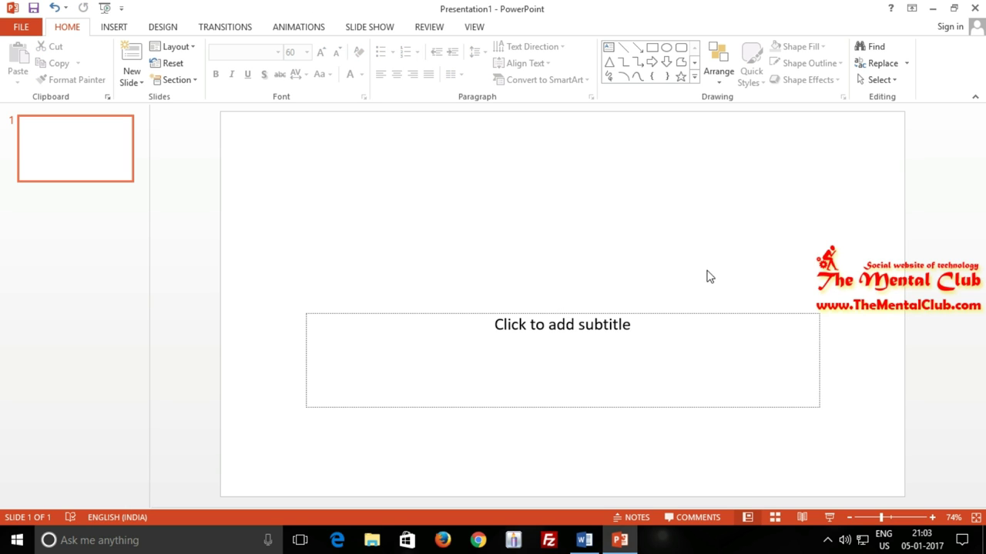
click(711, 314)
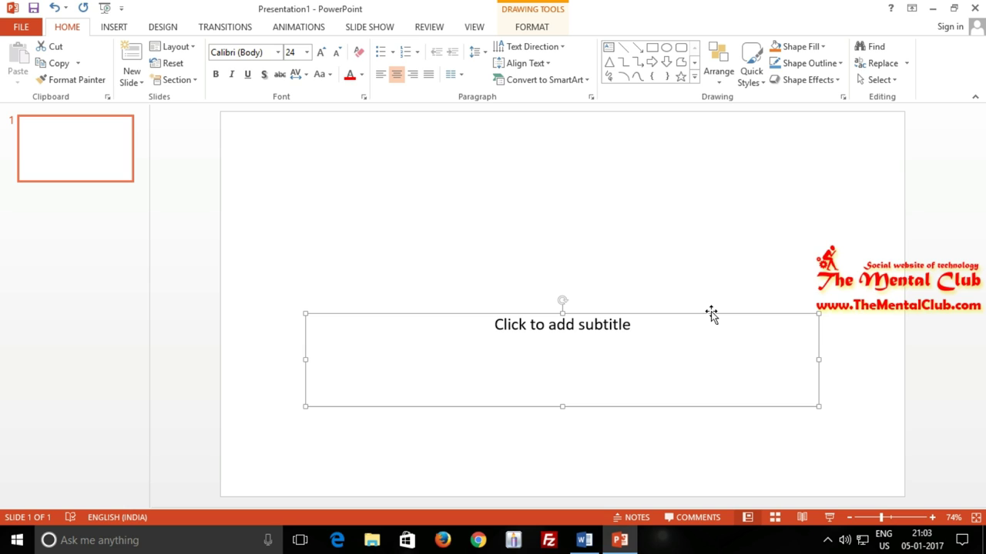
key(Delete)
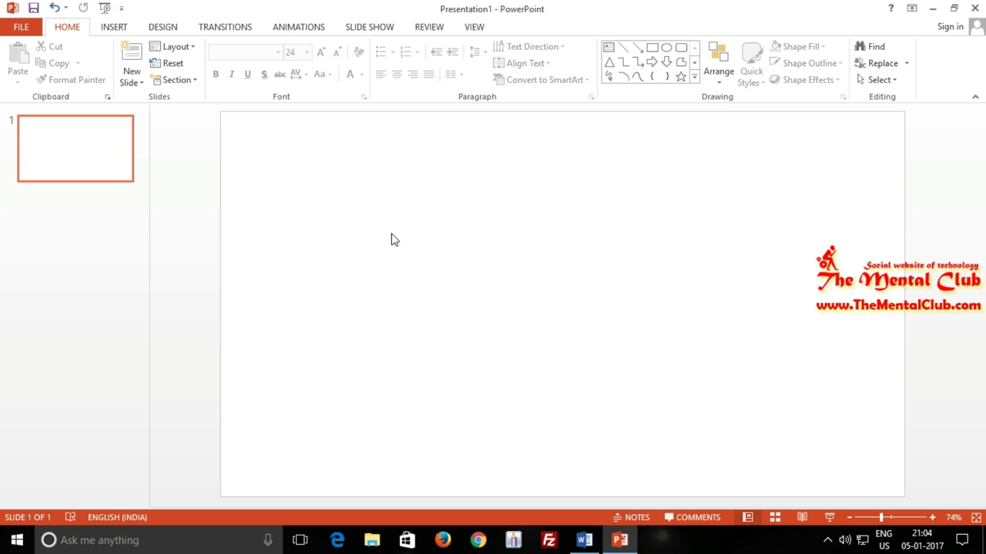
click(583, 540)
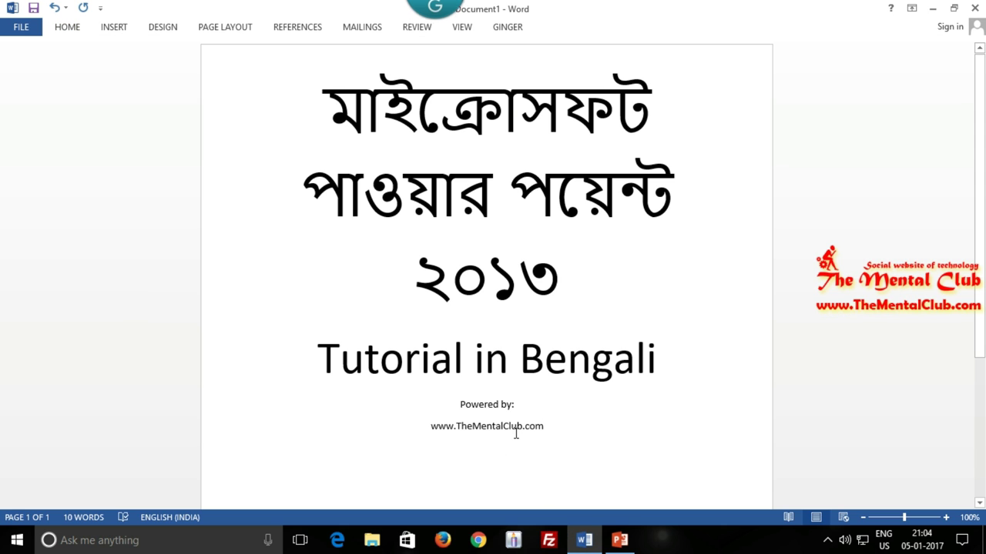
click(545, 427)
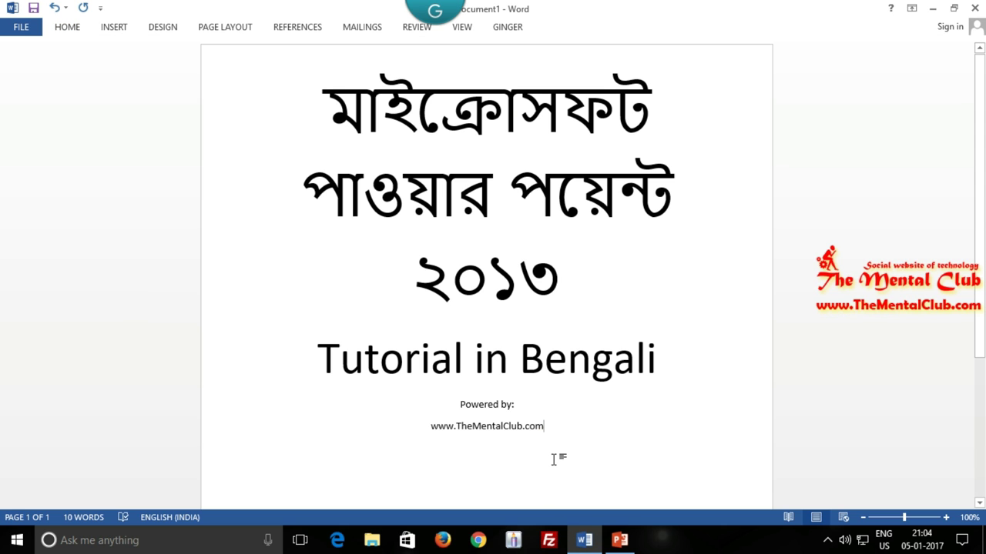
key(Return)
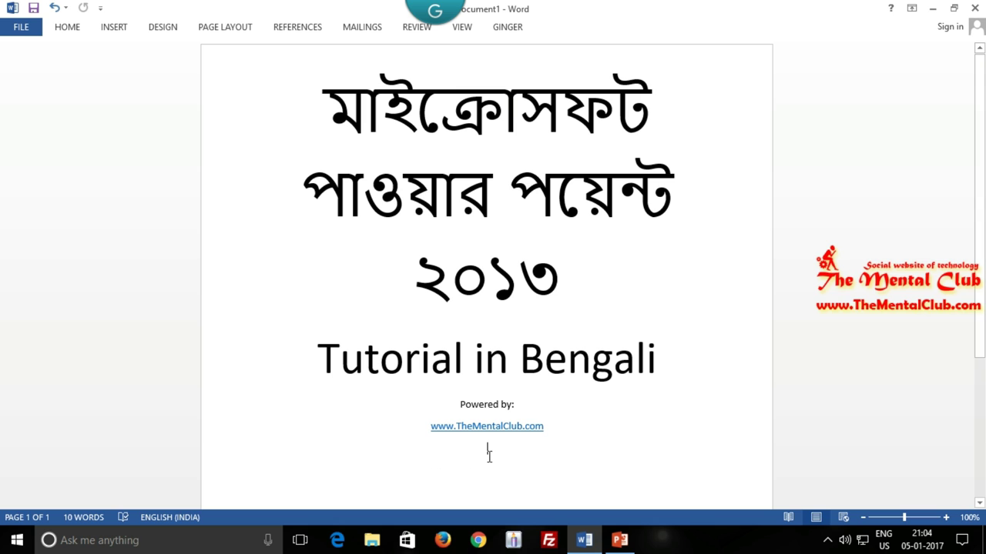
click(621, 541)
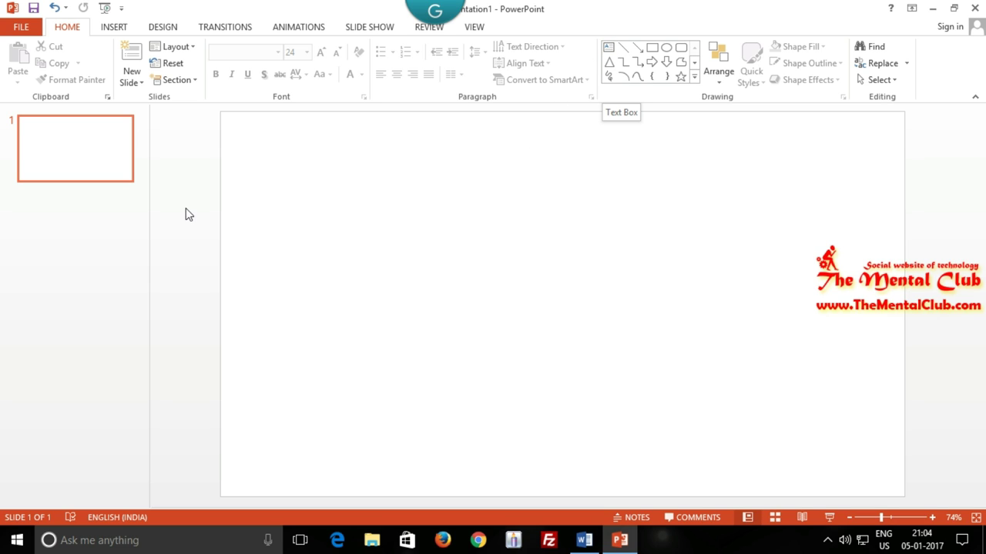
Insert WordArt and replace its sample text with 'Welcome'.
click(116, 27)
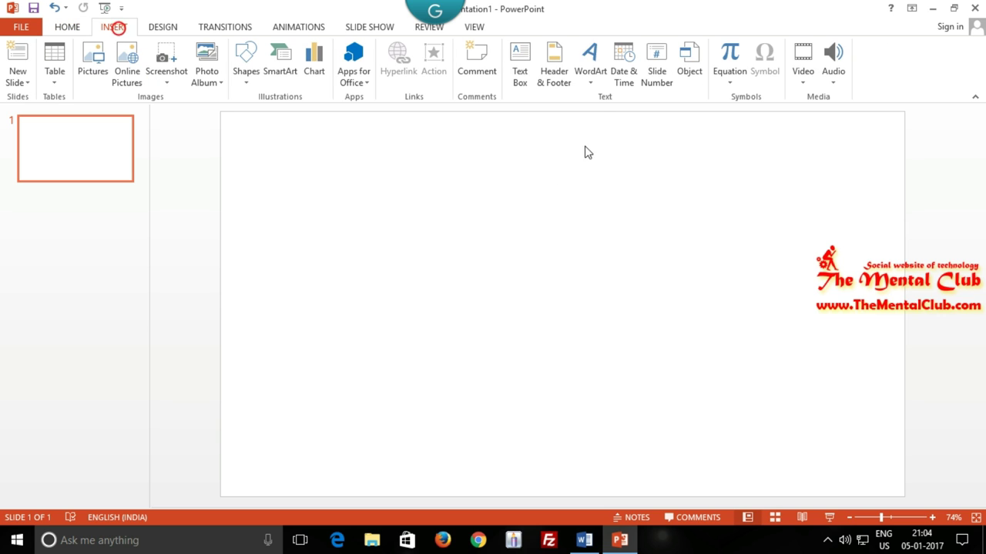
click(600, 85)
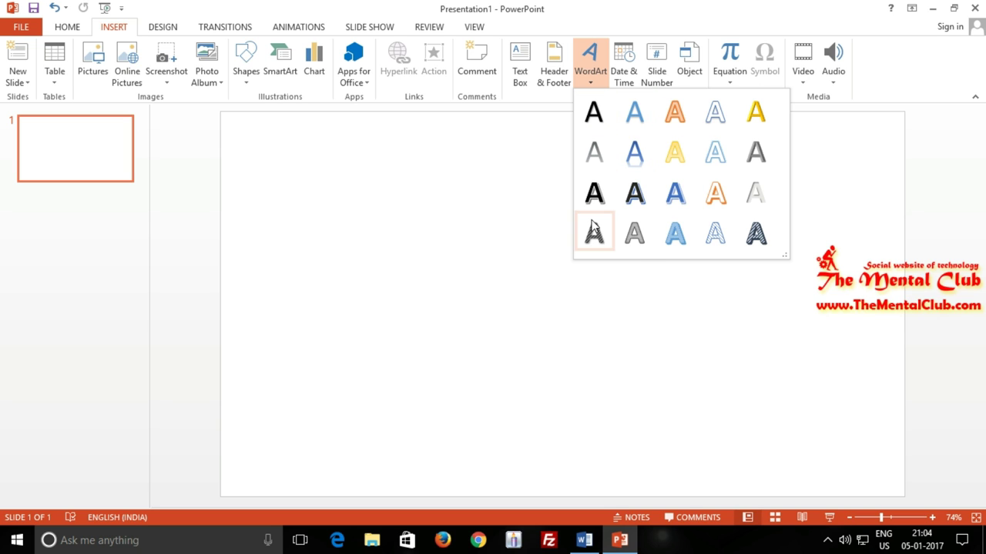
click(636, 125)
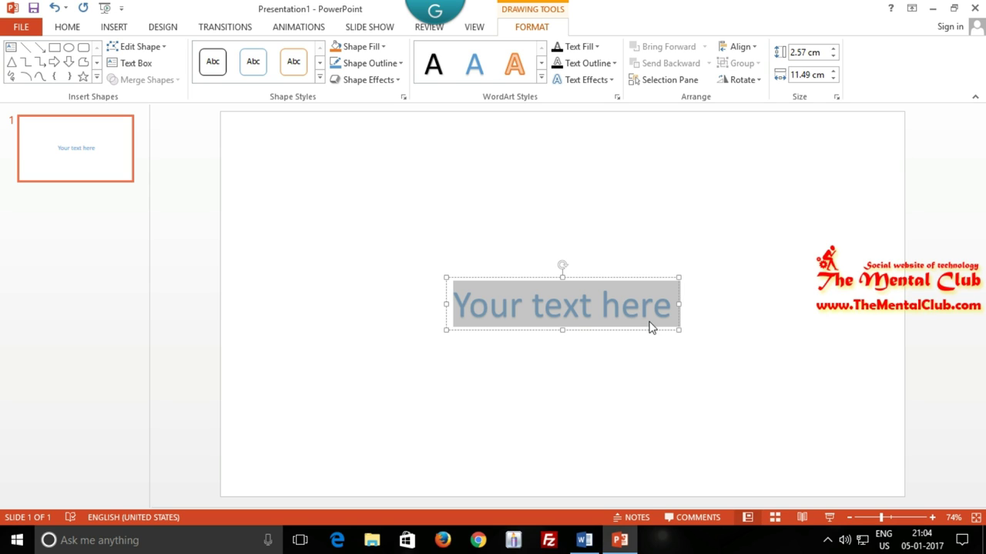
key(Delete)
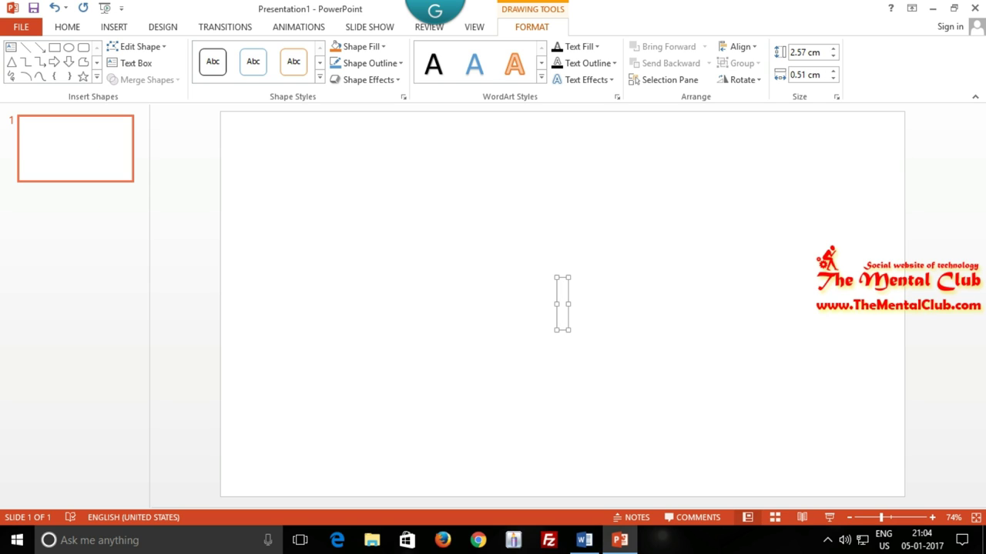
text(We)
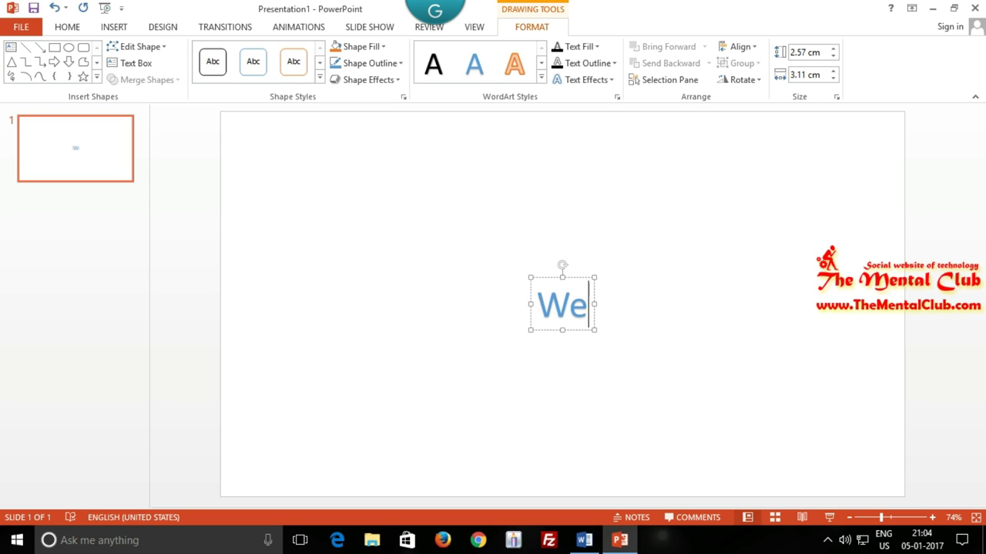
text(loc)
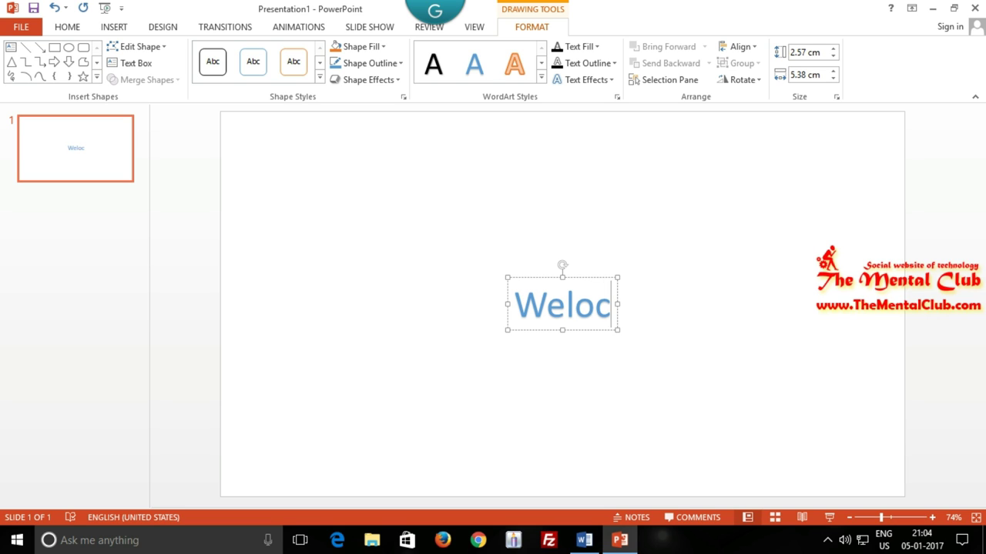
key(BackSpace)
key(BackSpace)
text(com)
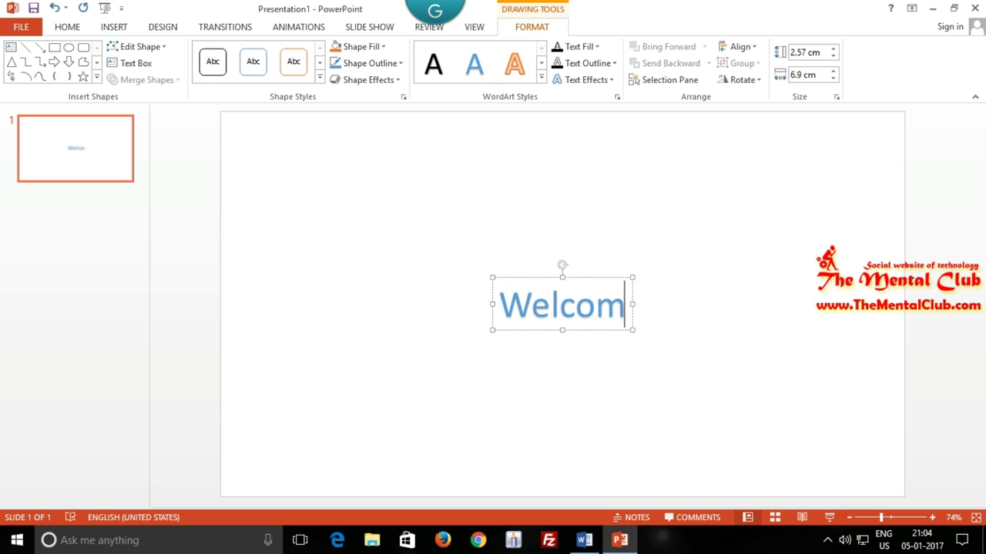
text(e)
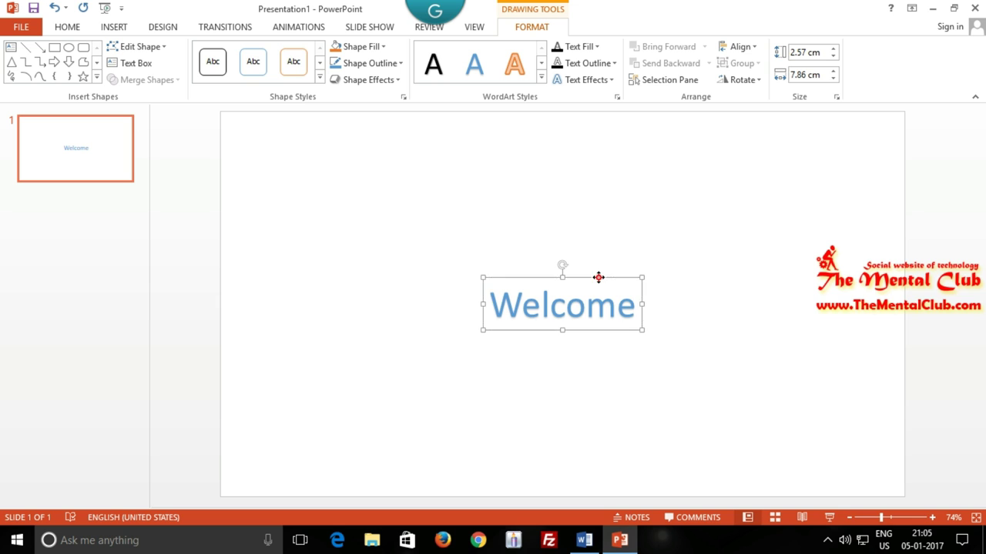
Drag the Welcome WordArt to the top centre of the slide and deselect it.
drag(599, 279, 365, 159)
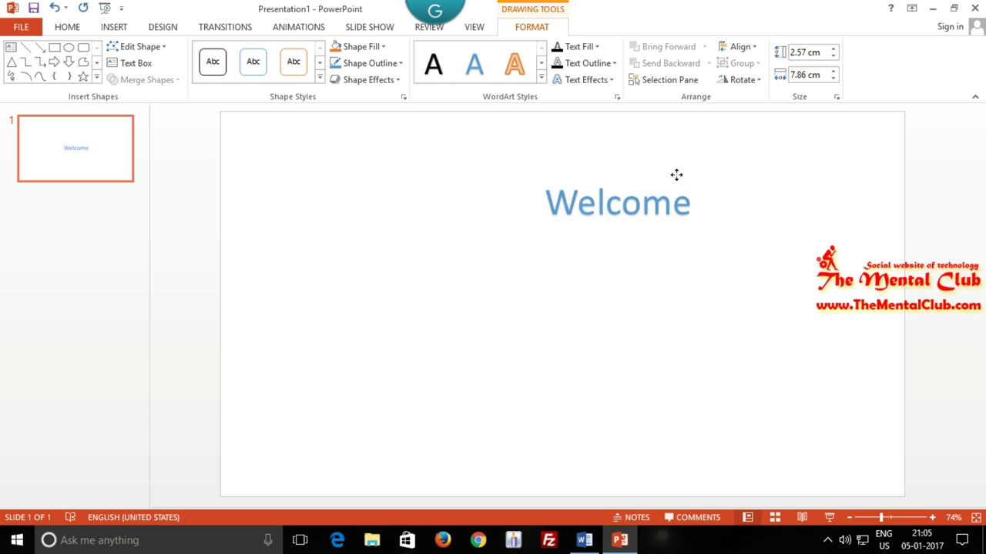
mouse_move(365, 159)
mouse_down()
mouse_move(445, 245)
mouse_move(589, 154)
mouse_move(587, 170)
mouse_up()
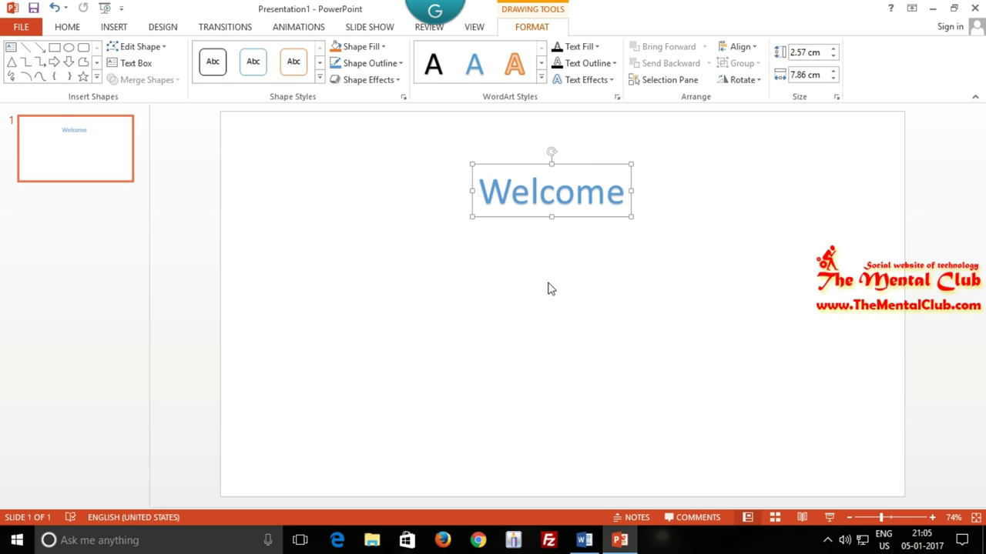
click(548, 287)
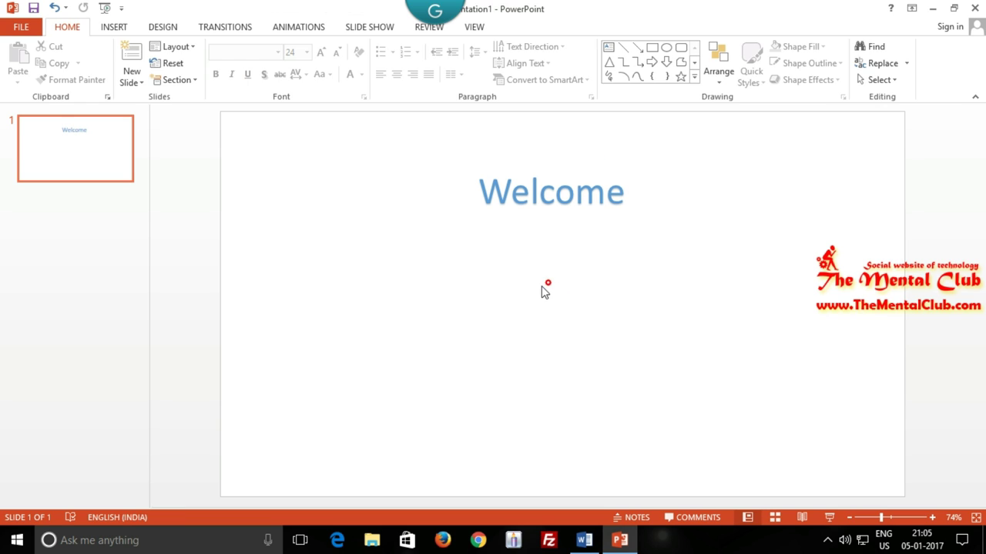
Insert outlined-style WordArt reading '2017' and centre it just below Welcome.
click(122, 27)
click(584, 83)
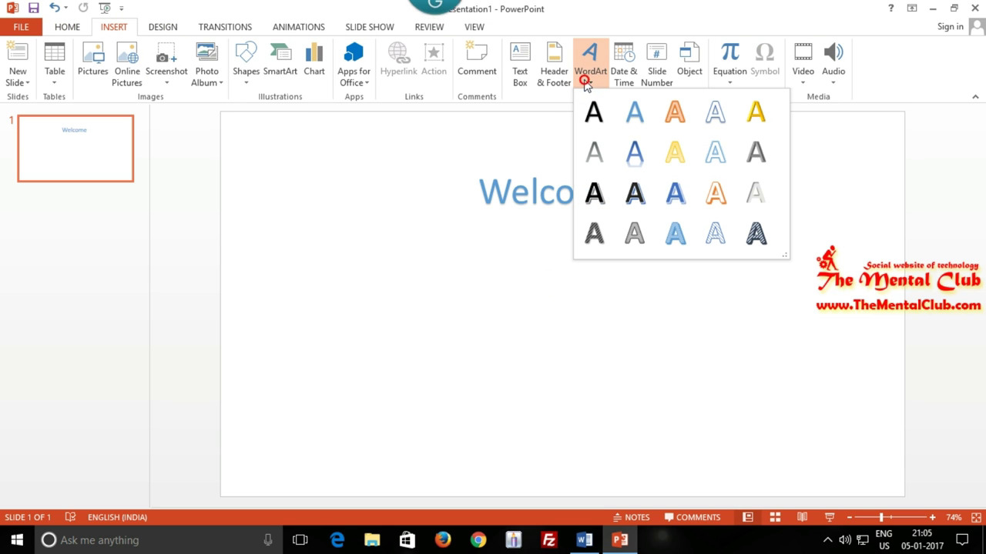
click(710, 116)
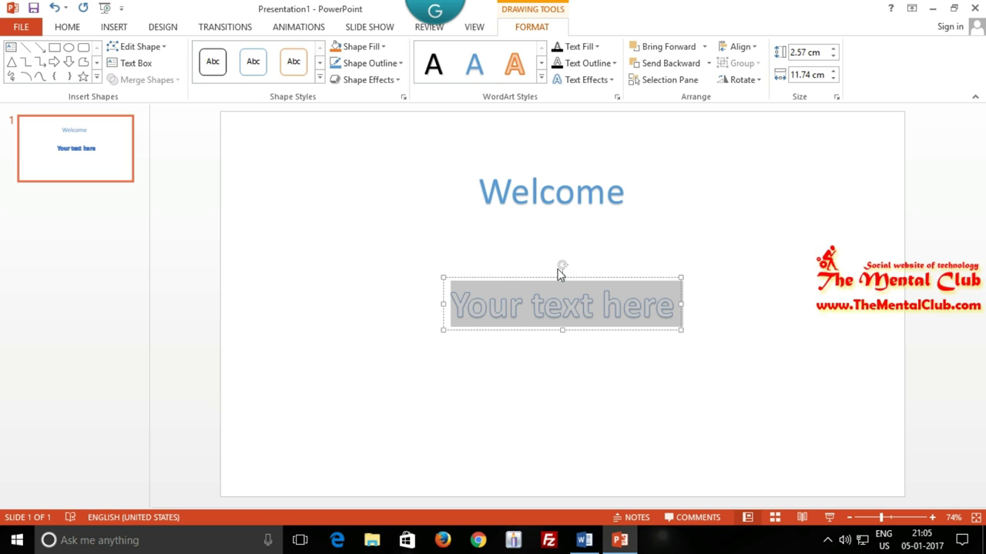
text(2017)
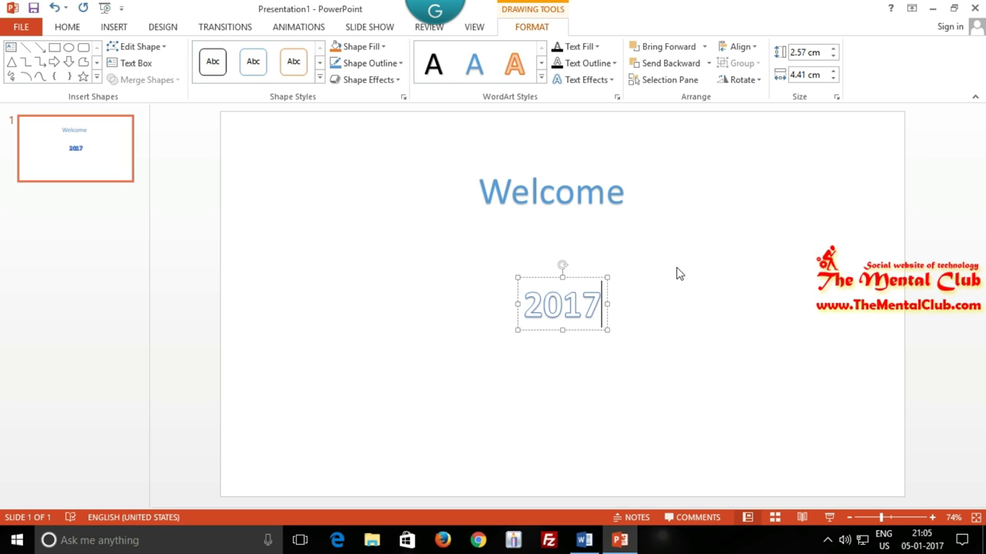
drag(578, 274, 568, 224)
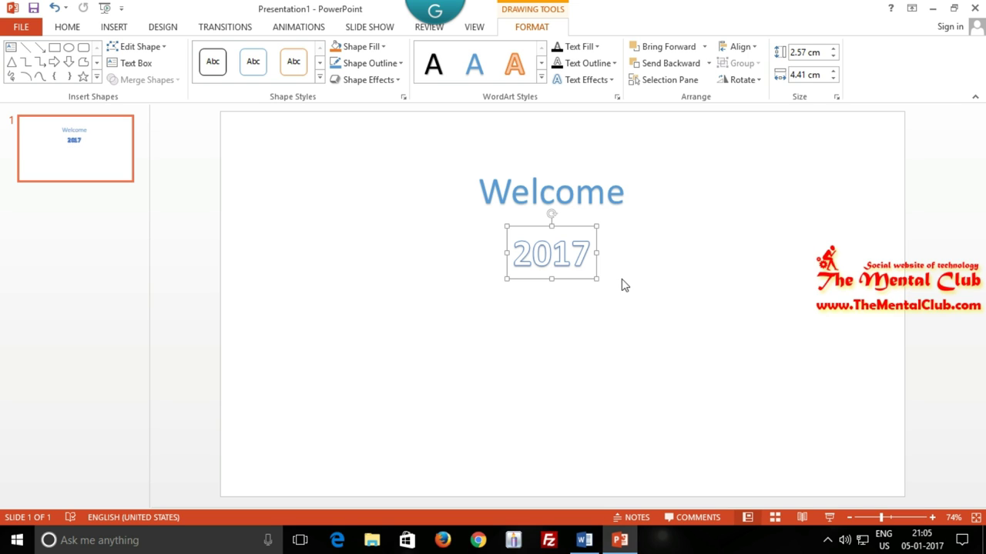
click(678, 288)
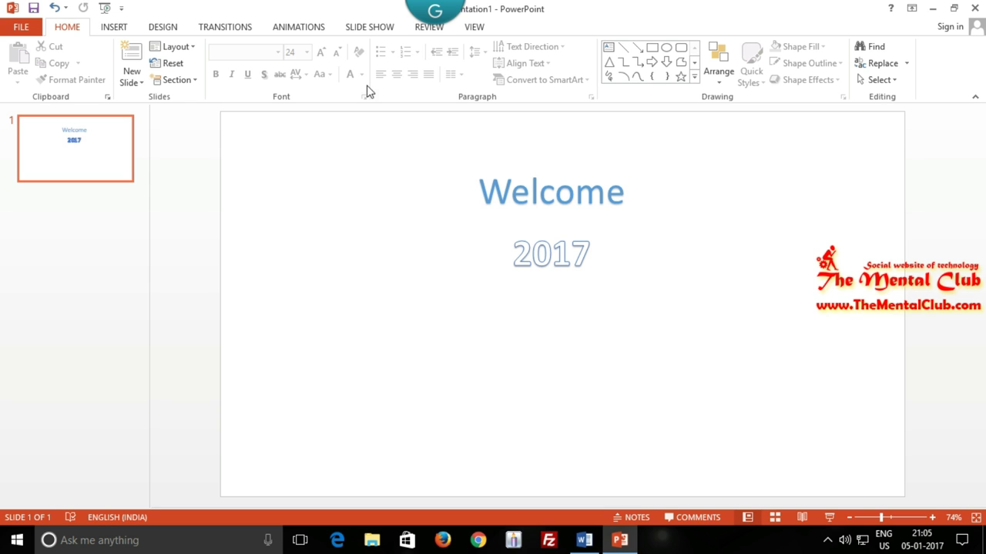
Insert an orange-outlined WordArt and drag it lower on the slide.
click(114, 27)
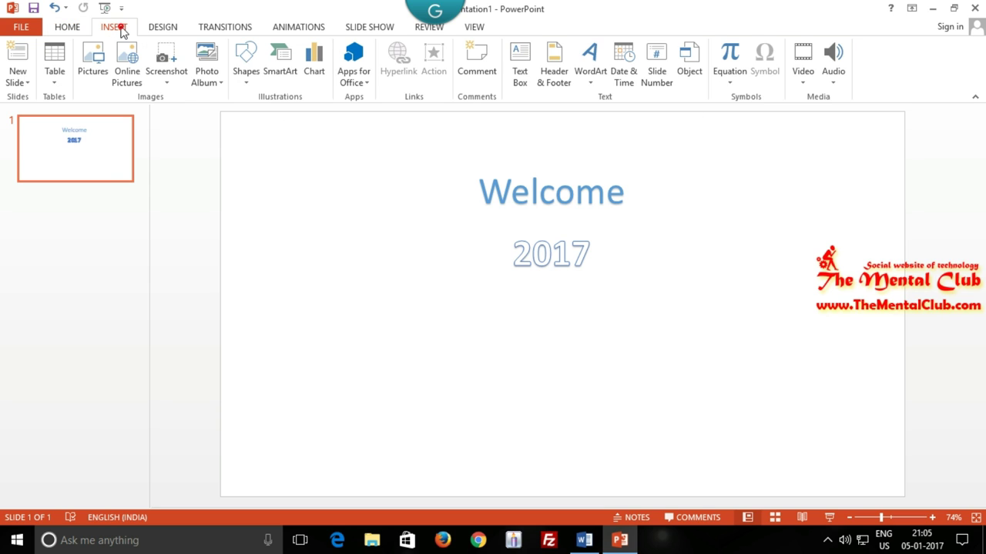
click(583, 82)
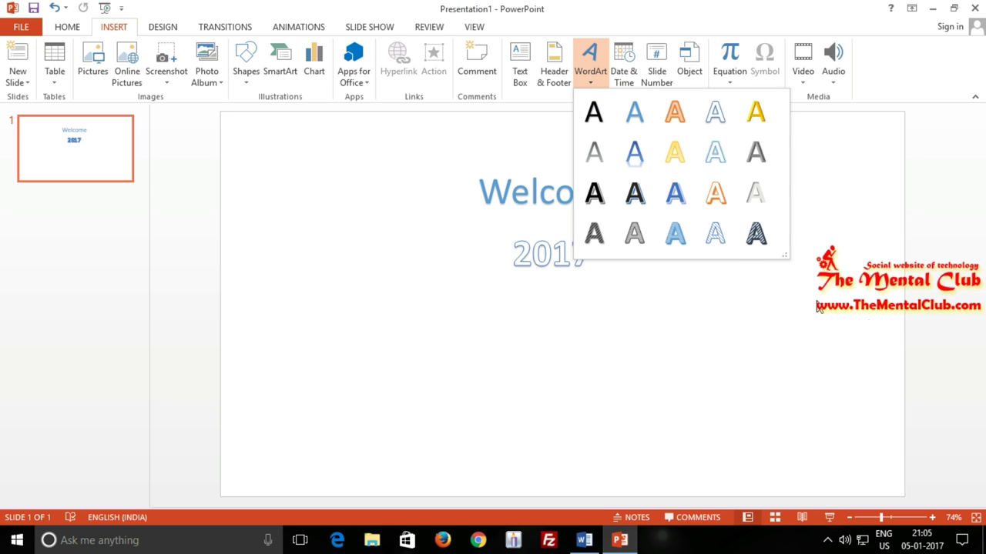
click(717, 197)
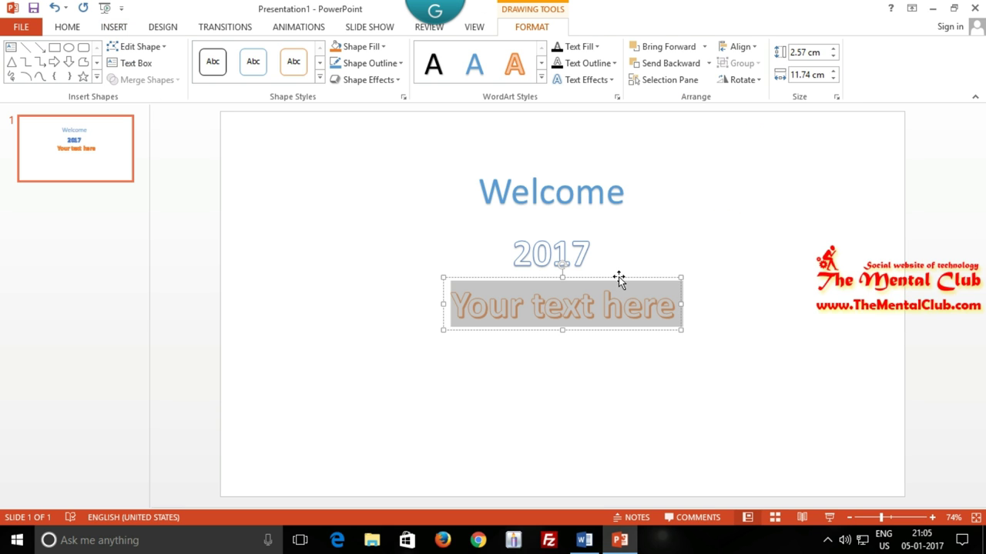
mouse_move(618, 278)
mouse_down()
mouse_move(582, 369)
mouse_move(610, 363)
mouse_up()
Change the WordArt text to 'Wish you a very happy new year' and centre it beneath 2017.
click(576, 387)
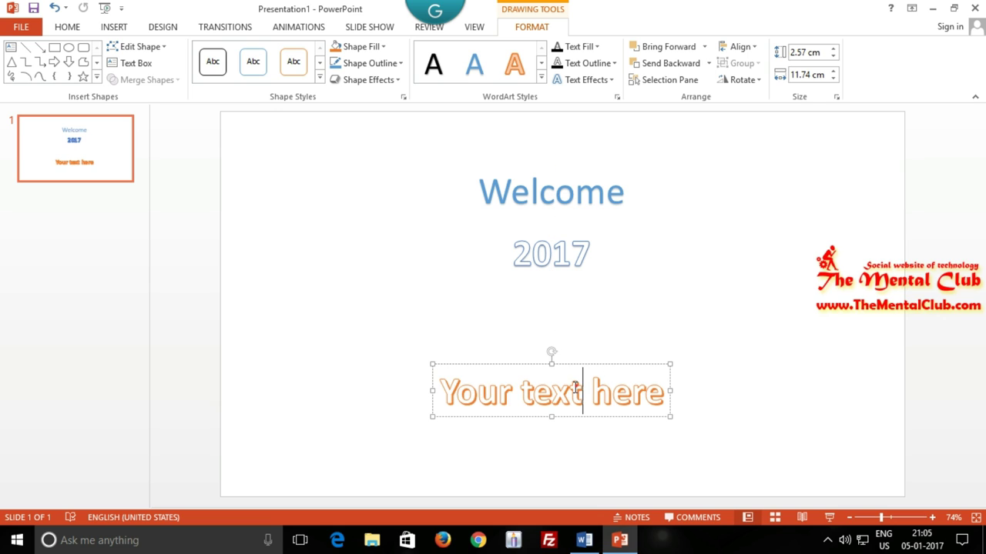
triple_click(445, 392)
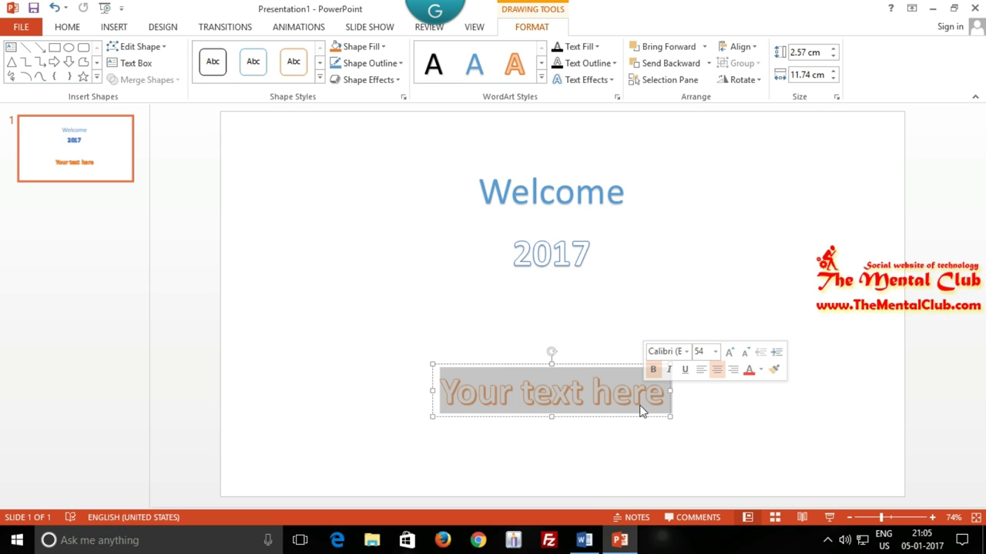
text(W)
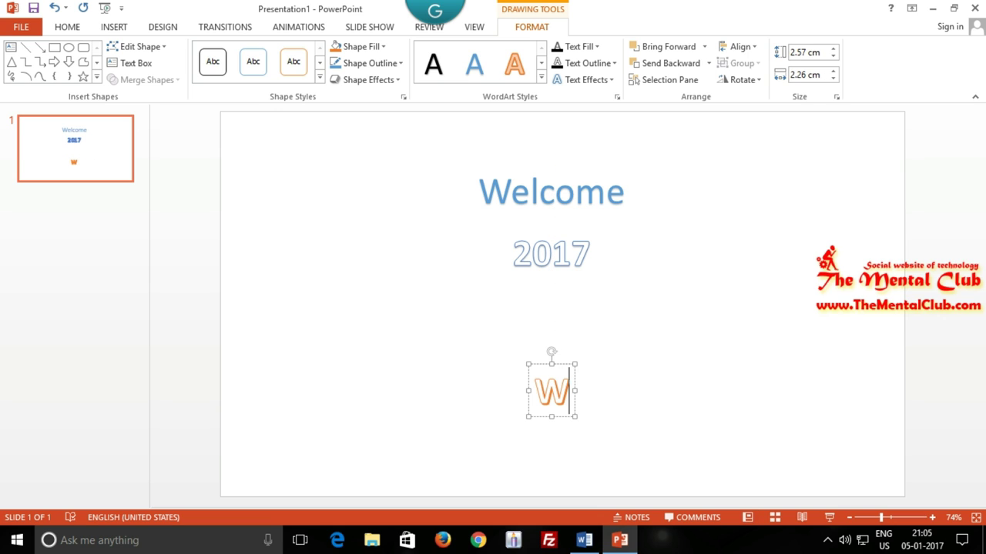
text(ish )
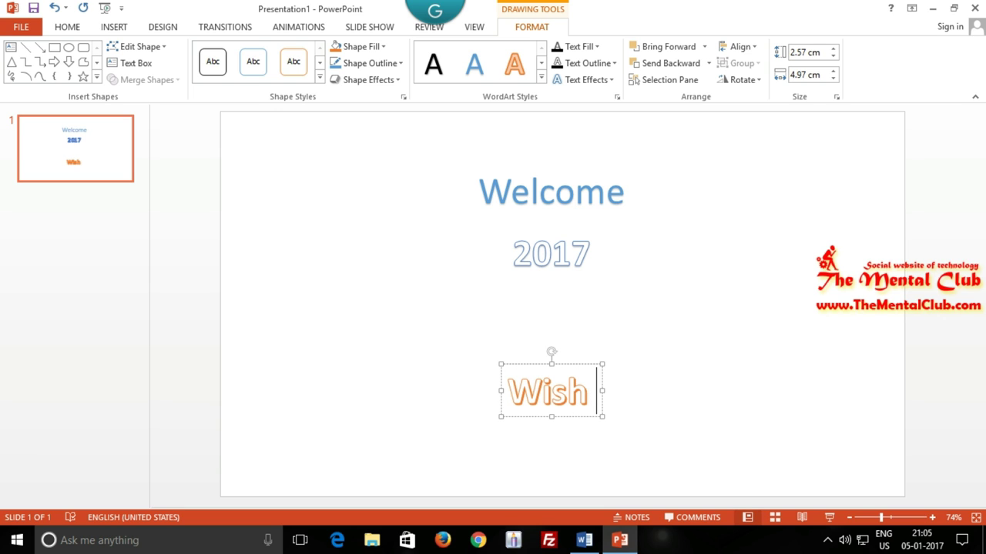
text(you a )
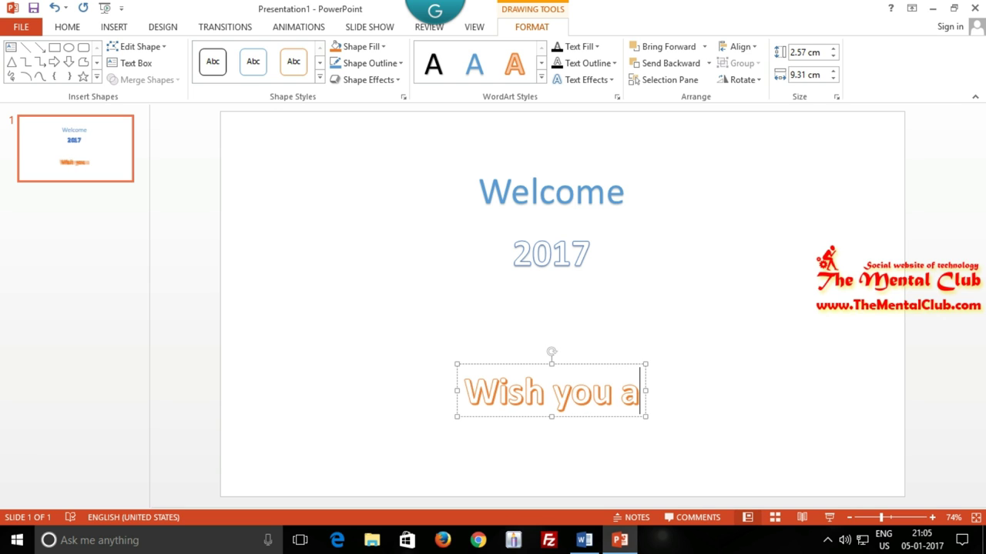
text(very v)
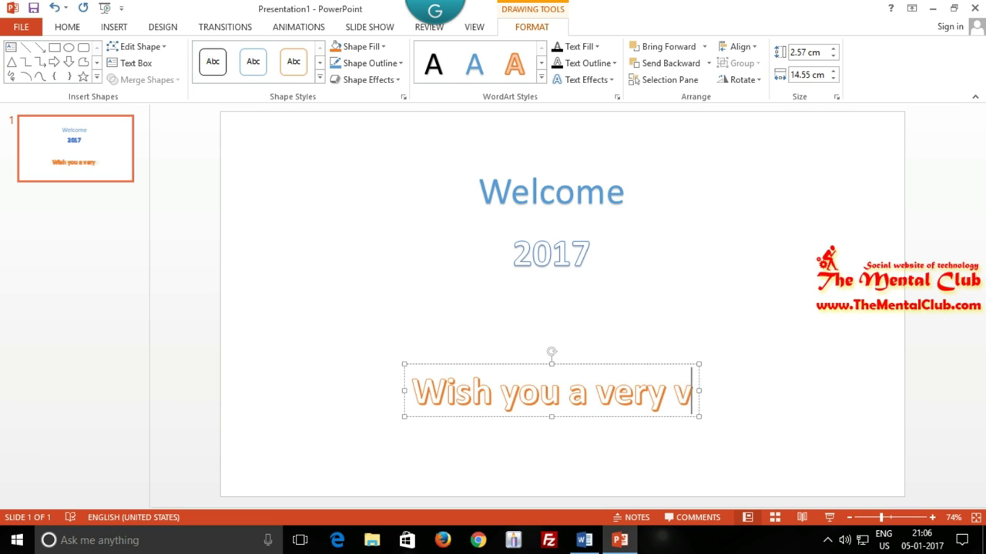
text(ery )
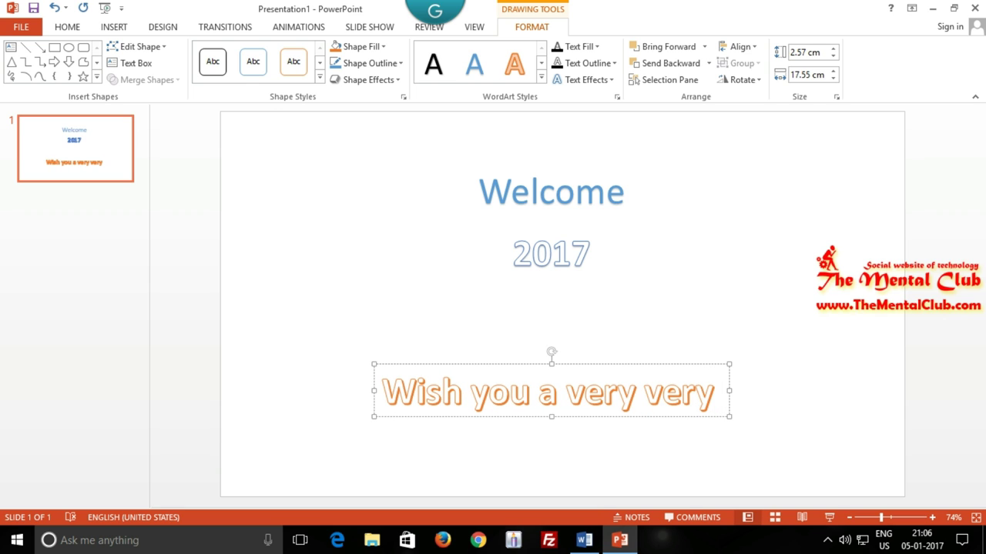
text(happ)
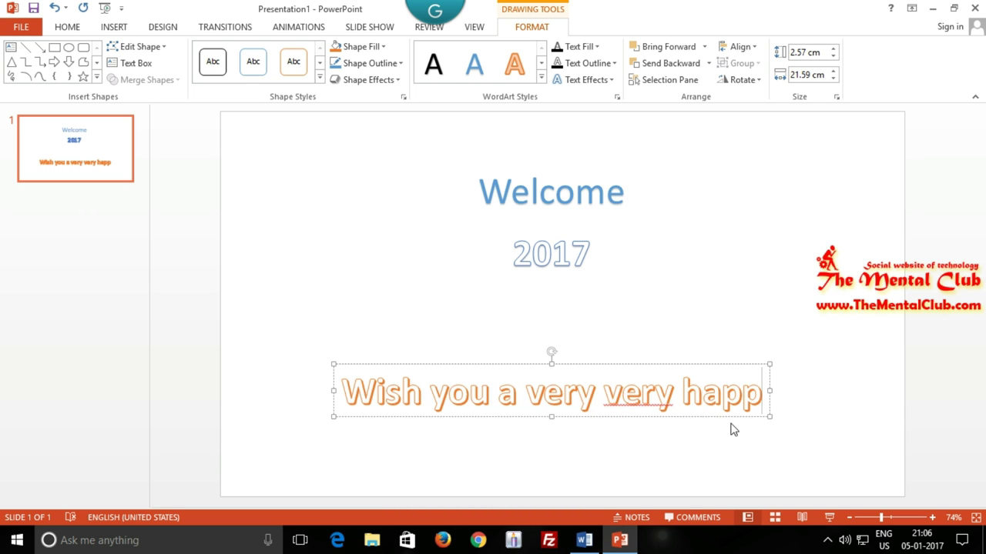
drag(602, 389, 675, 389)
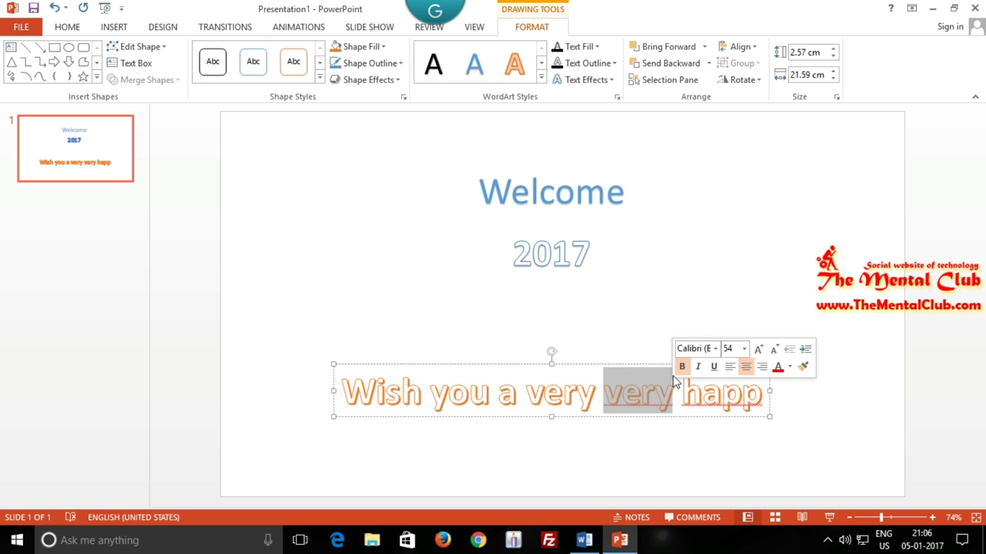
key(BackSpace)
click(724, 391)
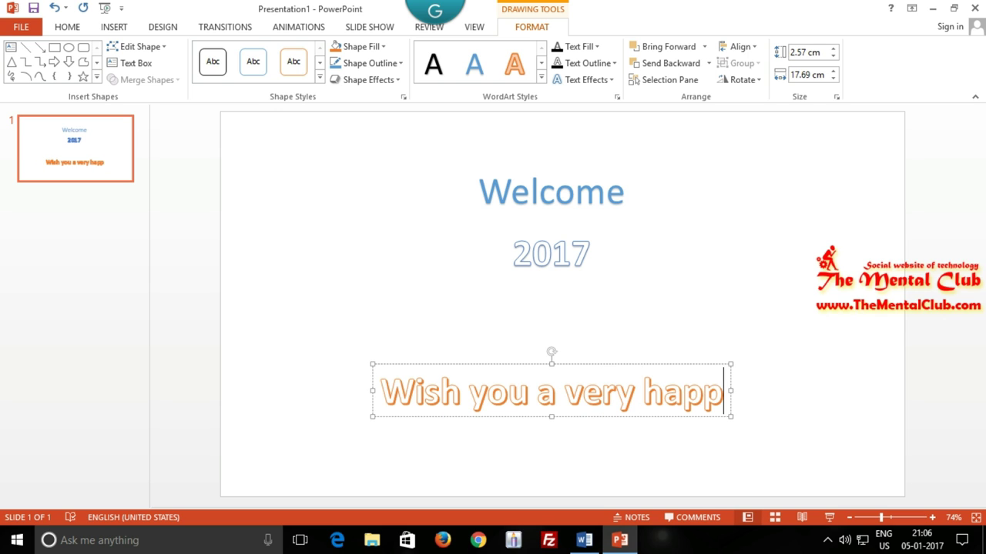
text(y ne)
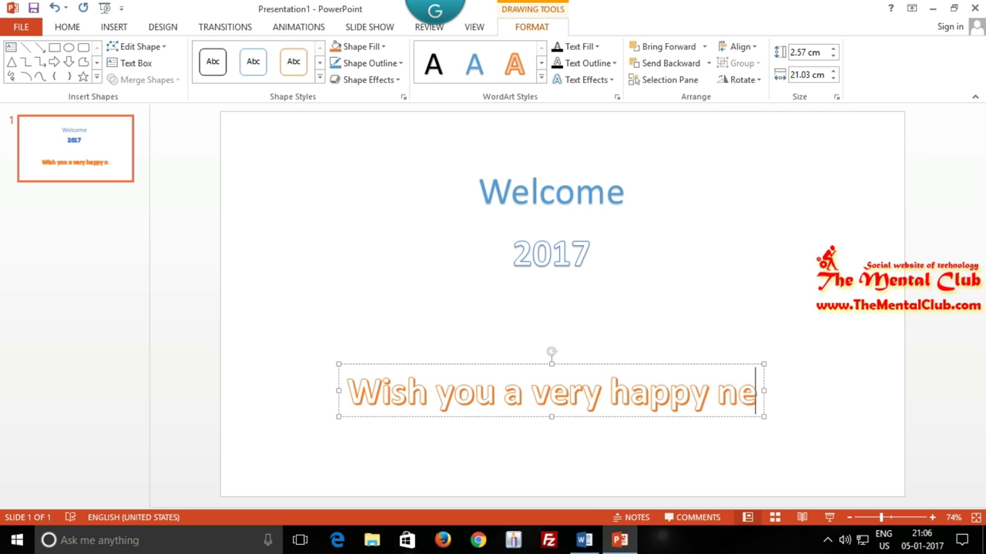
text(w ye)
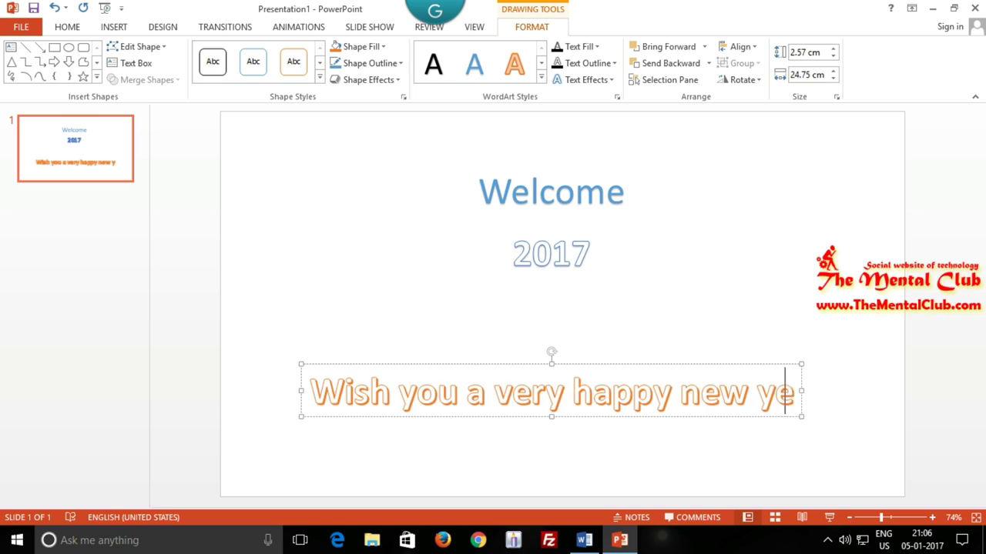
text(ar)
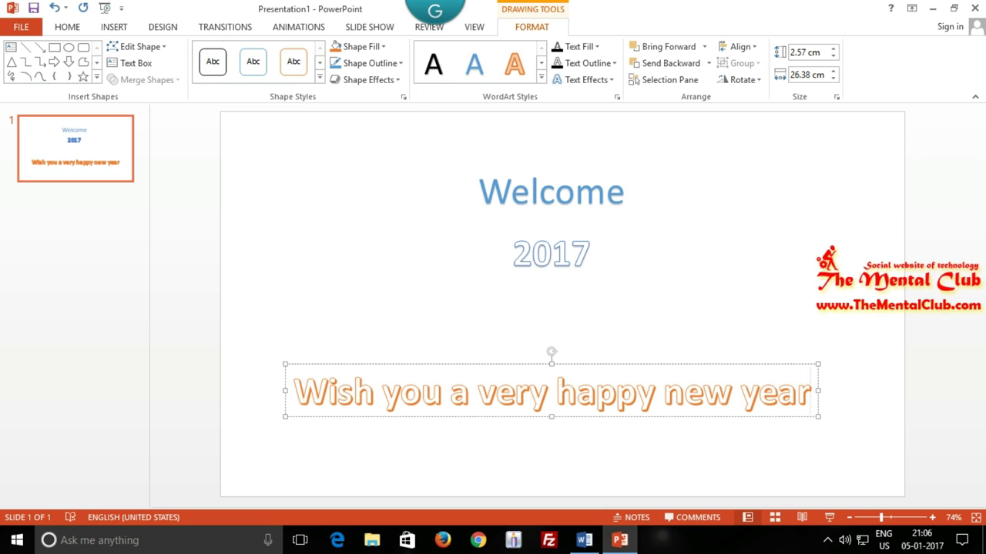
mouse_move(690, 364)
mouse_down()
mouse_move(702, 299)
mouse_move(689, 293)
mouse_up()
click(707, 370)
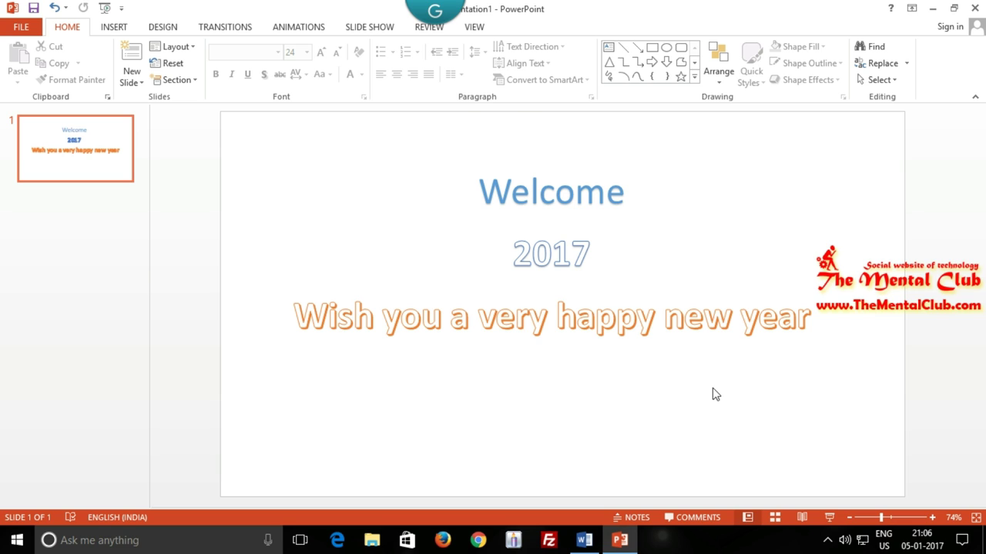
key(F5)
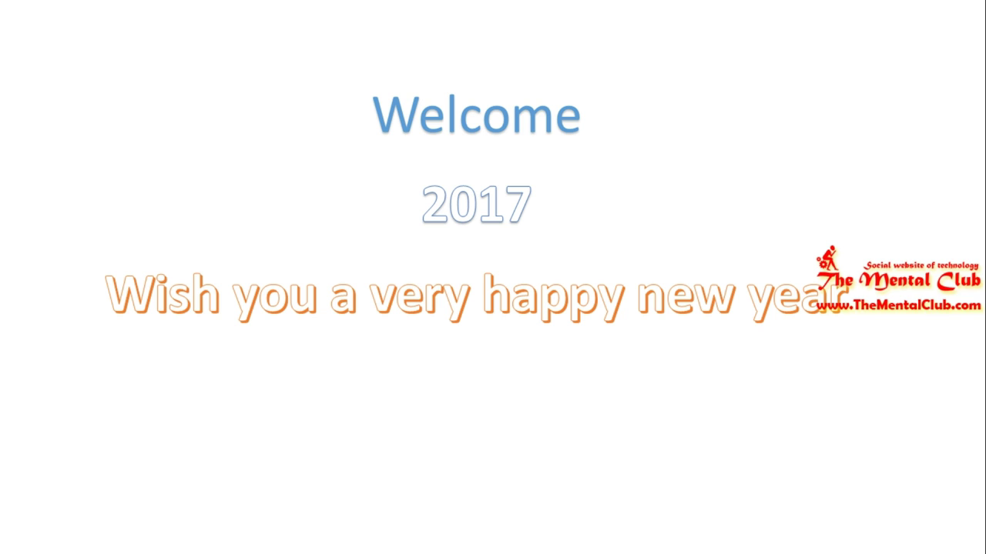
key(Escape)
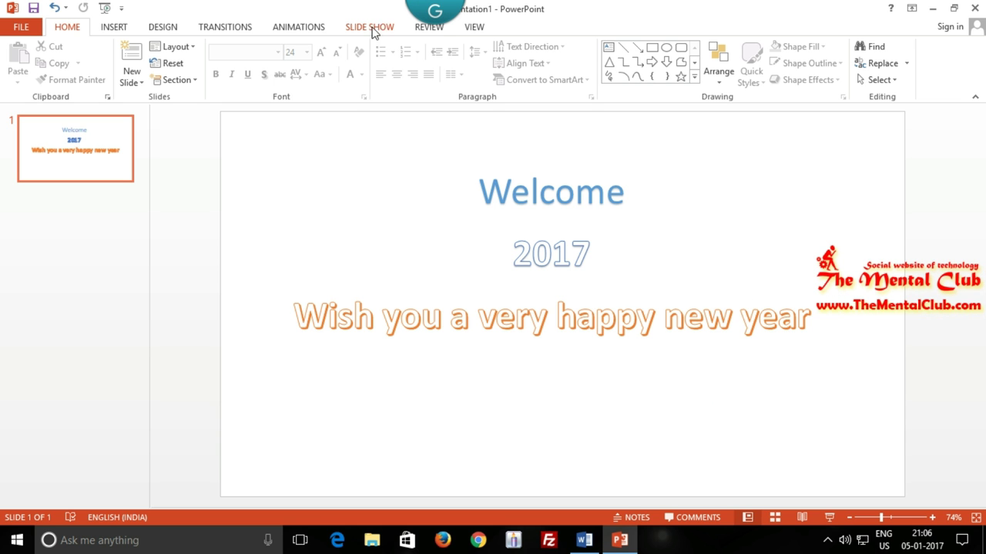
Change the slide size to Standard (4:3), maximizing the content to fit.
click(309, 31)
click(228, 28)
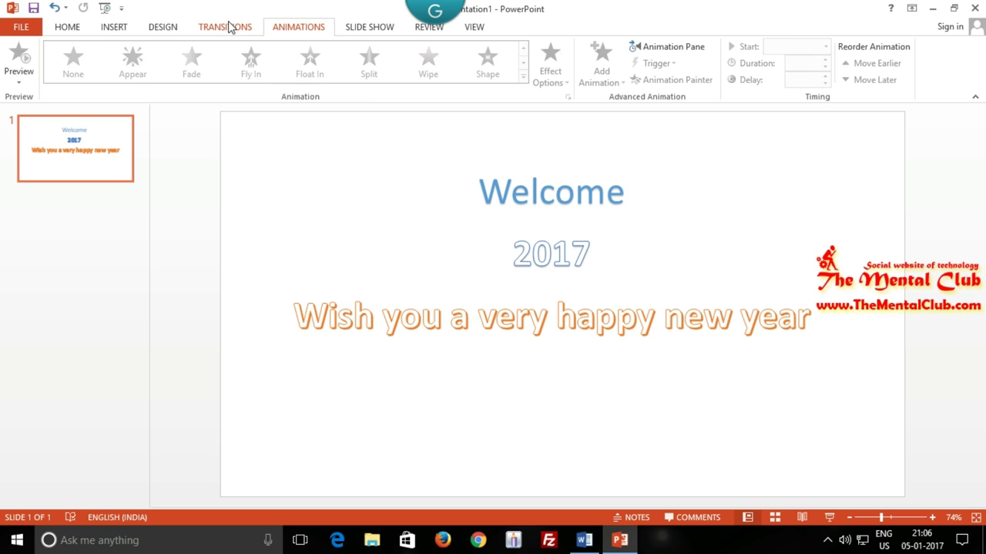
click(164, 28)
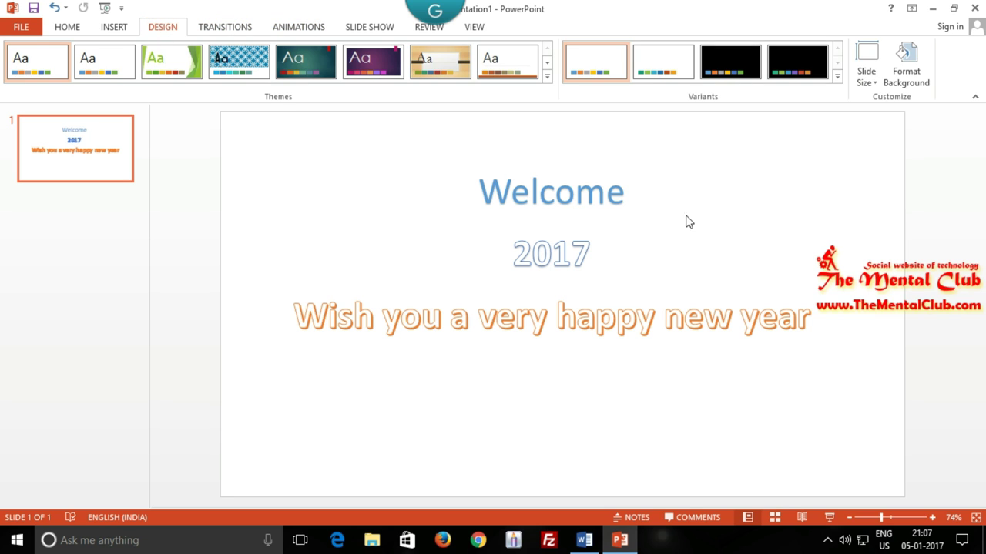
click(868, 83)
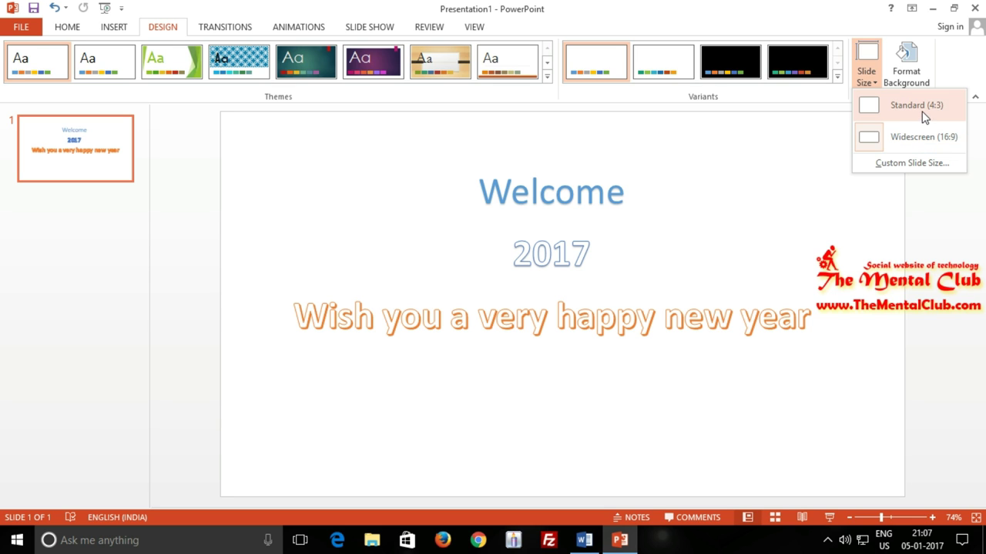
click(920, 108)
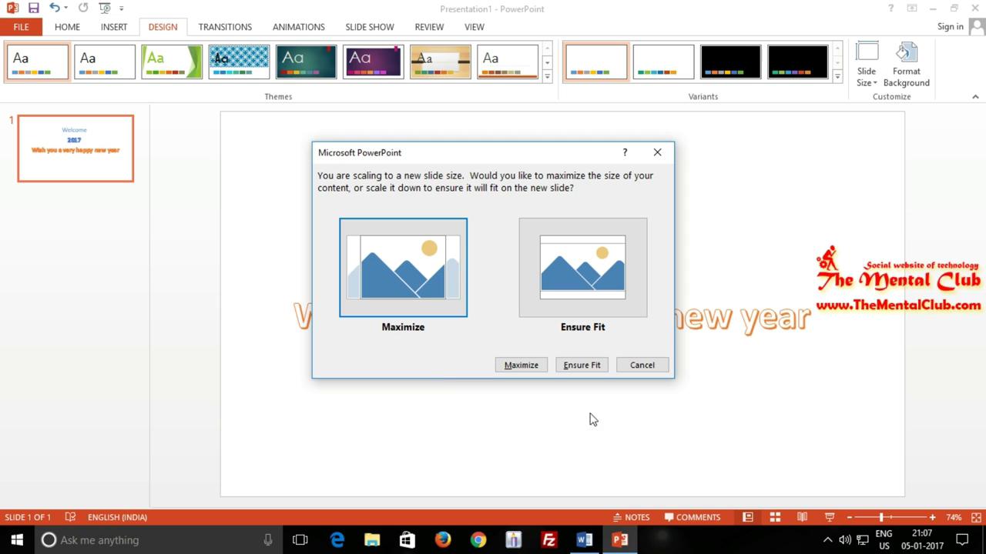
click(435, 263)
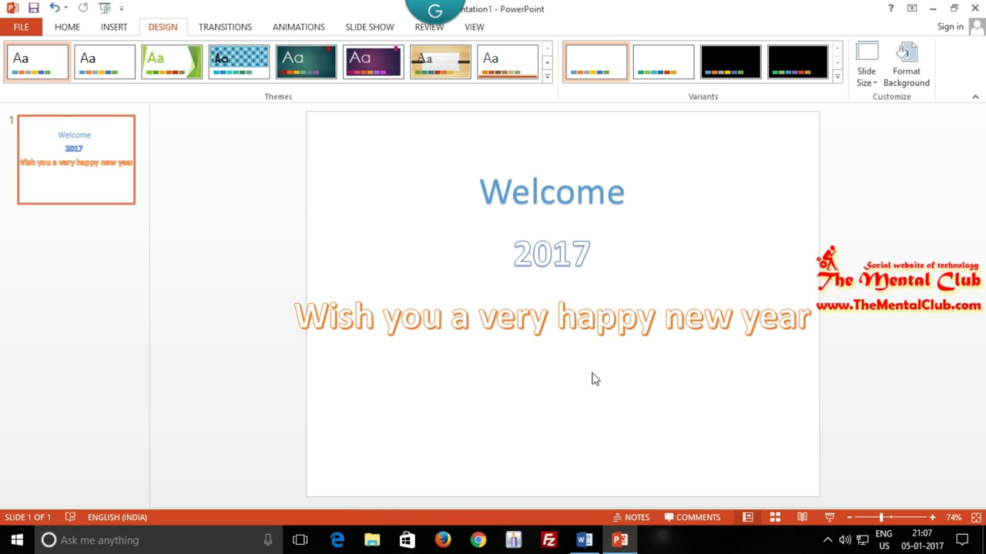
Preview the slide full-screen, then switch it to Widescreen (16:9) and preview again.
key(F5)
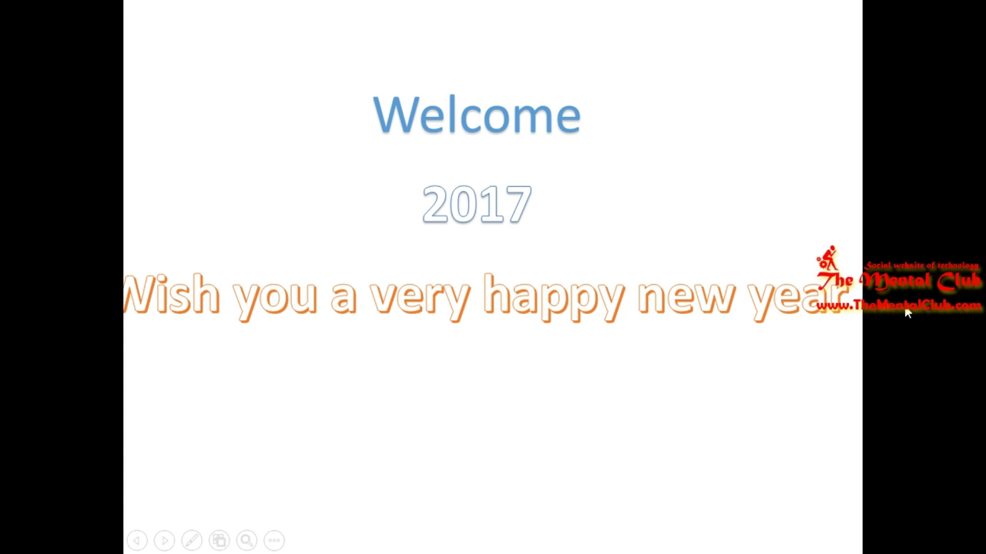
key(Escape)
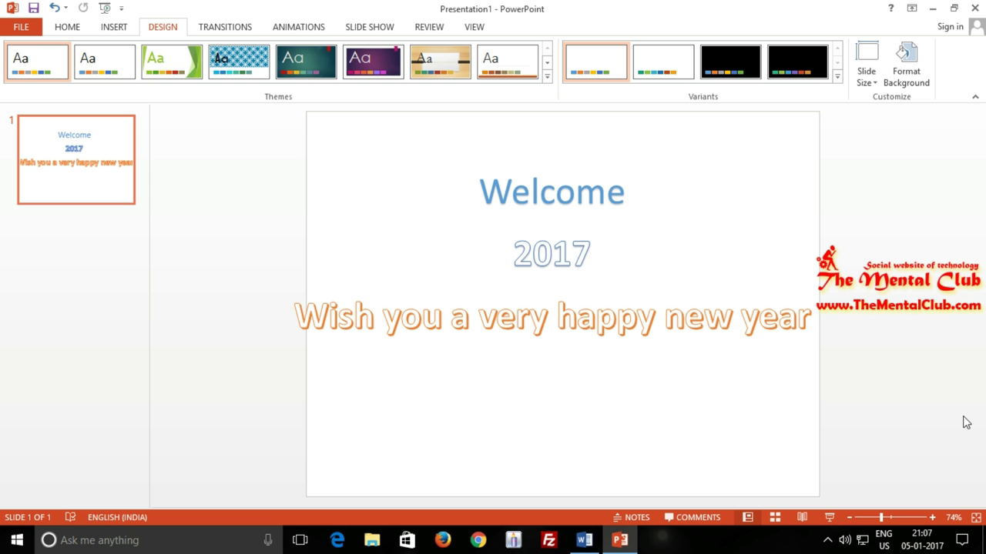
click(867, 84)
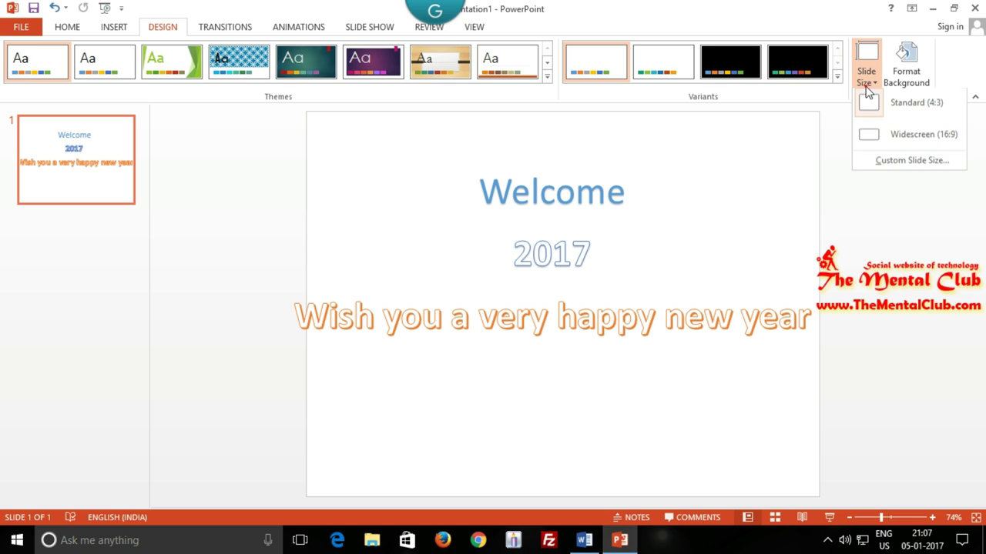
click(883, 135)
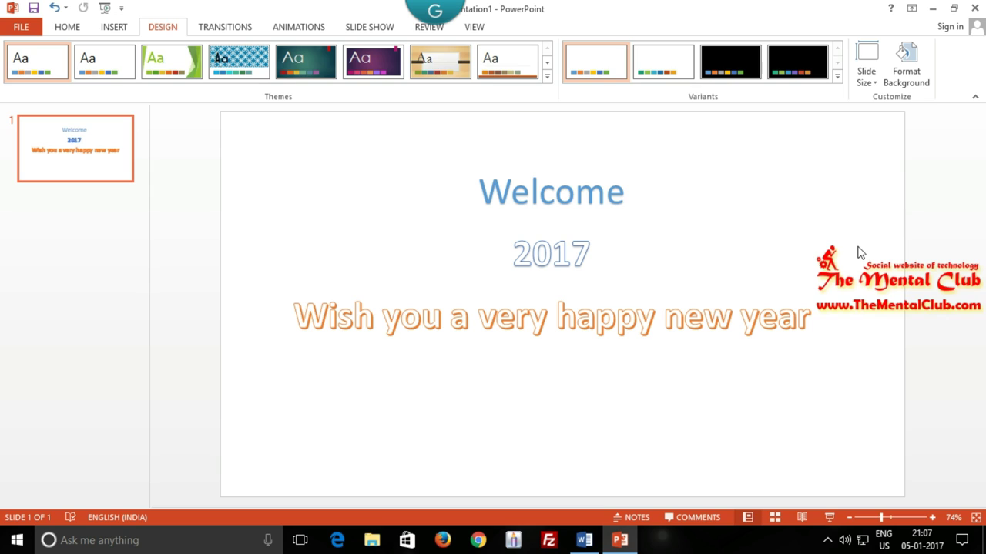
key(F5)
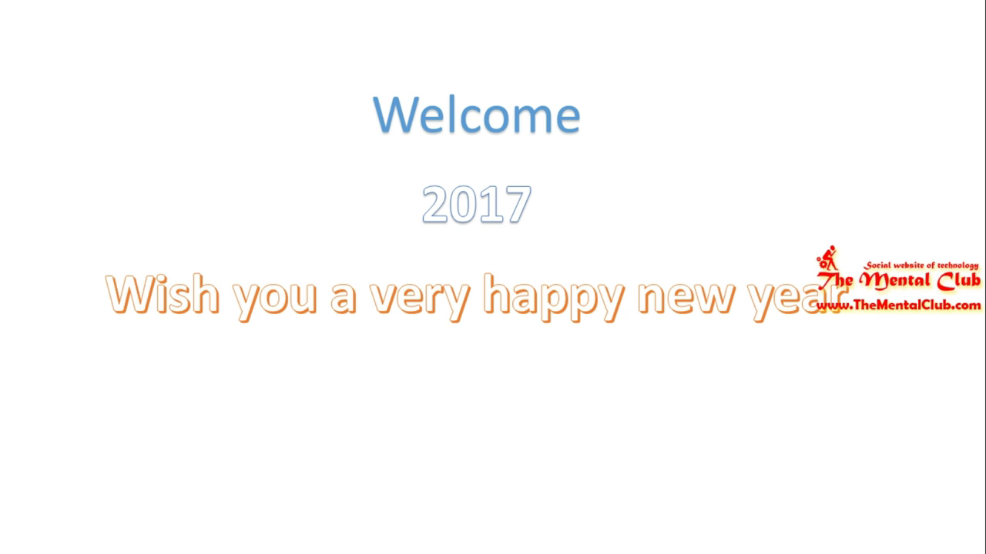
click(860, 252)
click(860, 253)
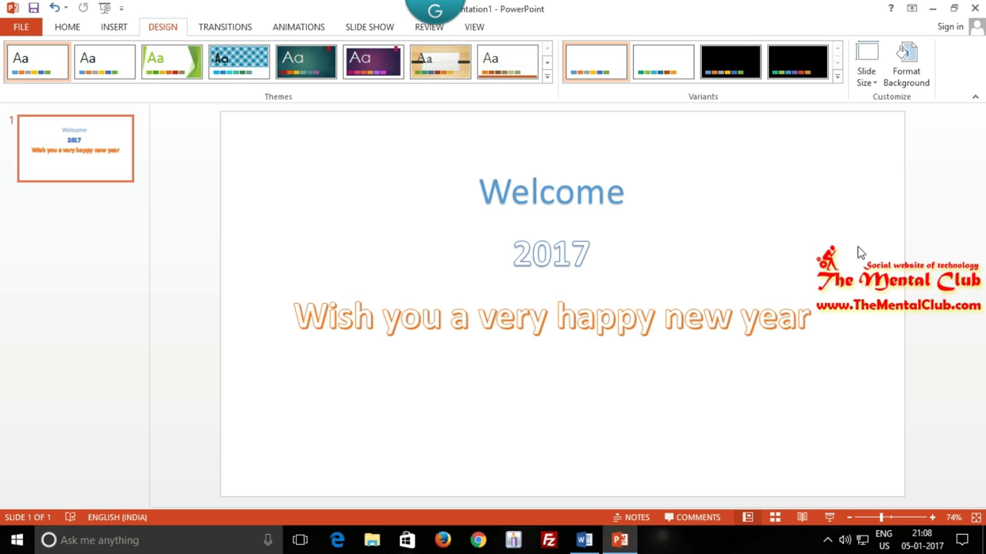
key(F5)
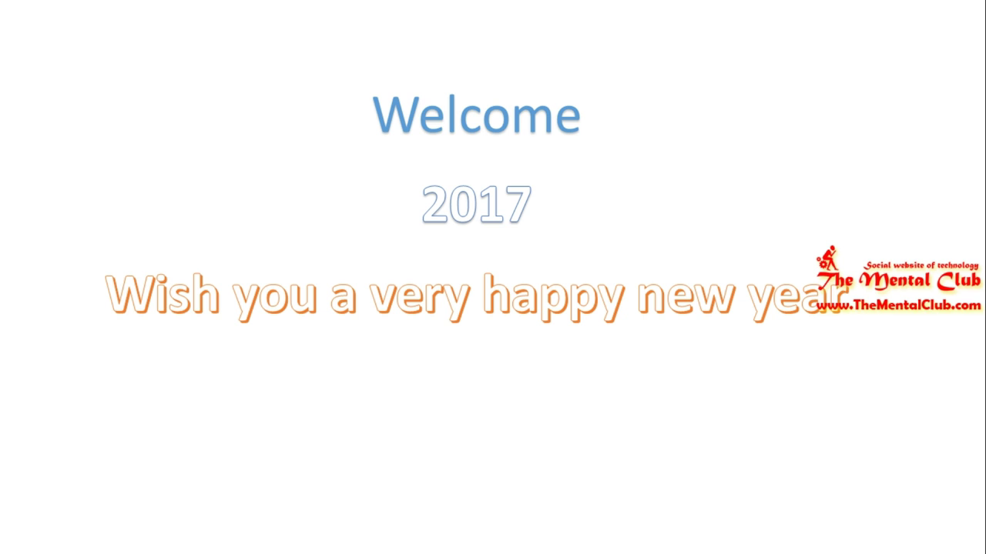
key(Escape)
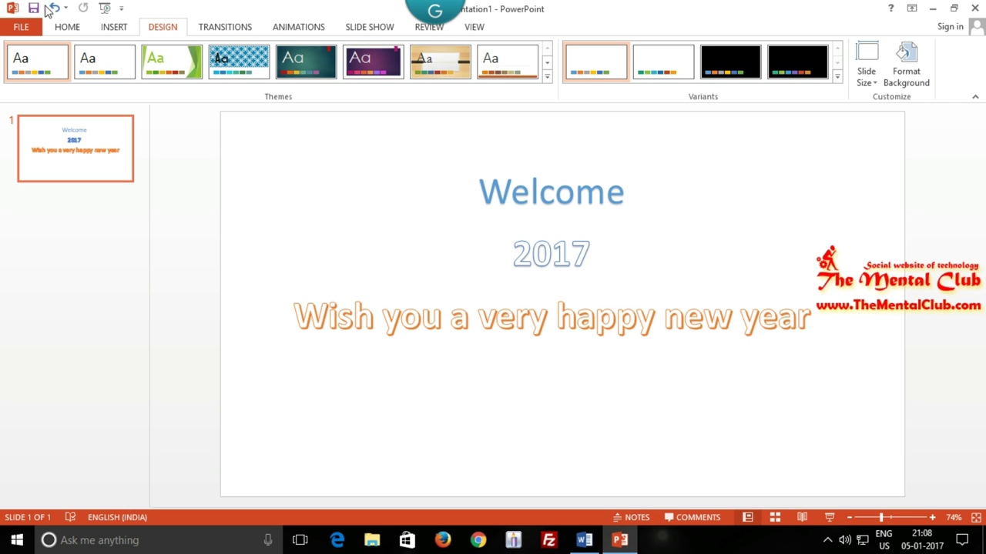
click(67, 28)
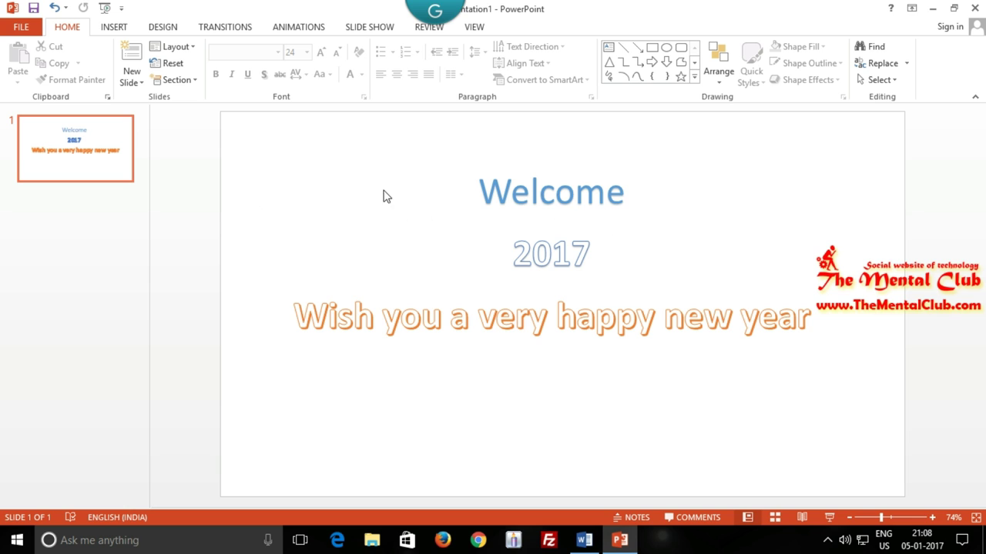
click(159, 30)
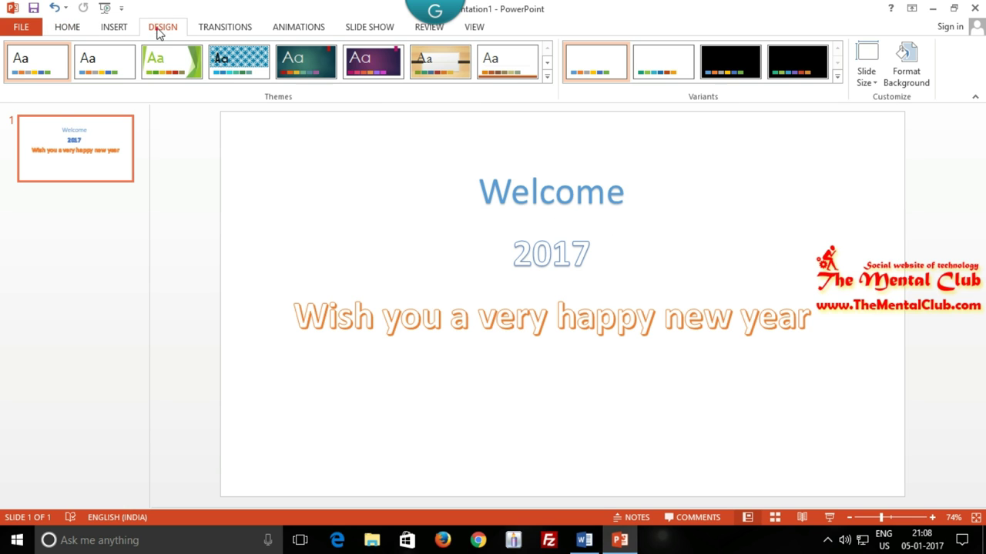
click(906, 68)
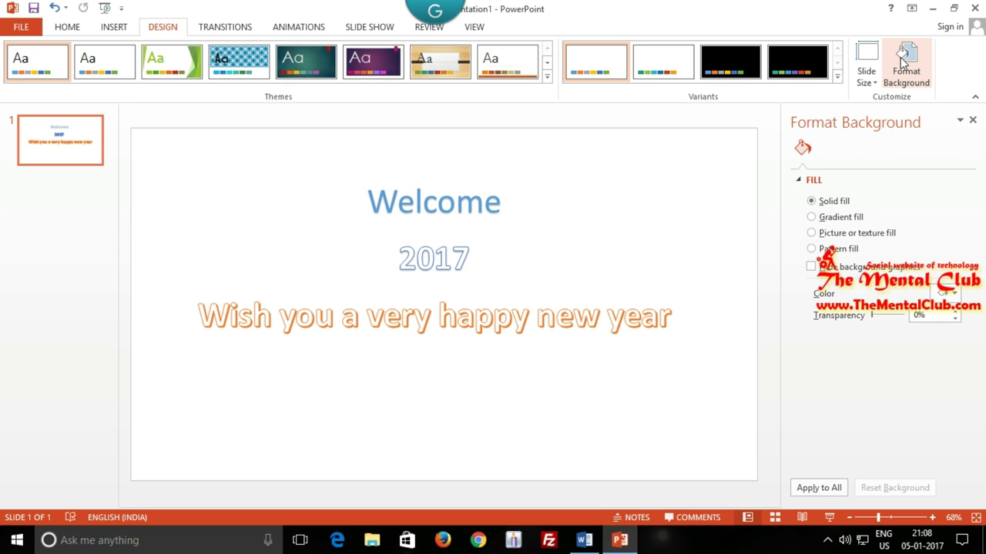
click(972, 120)
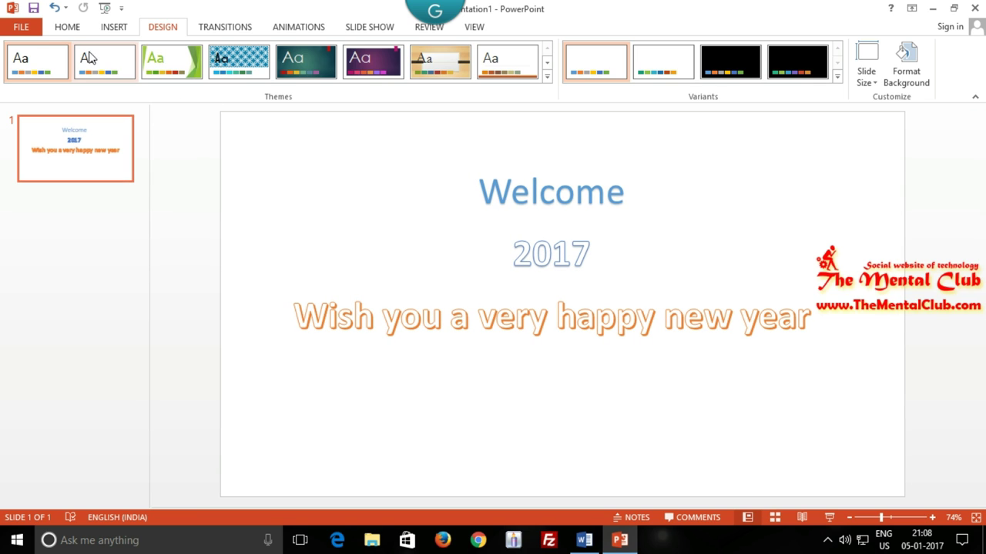
click(64, 29)
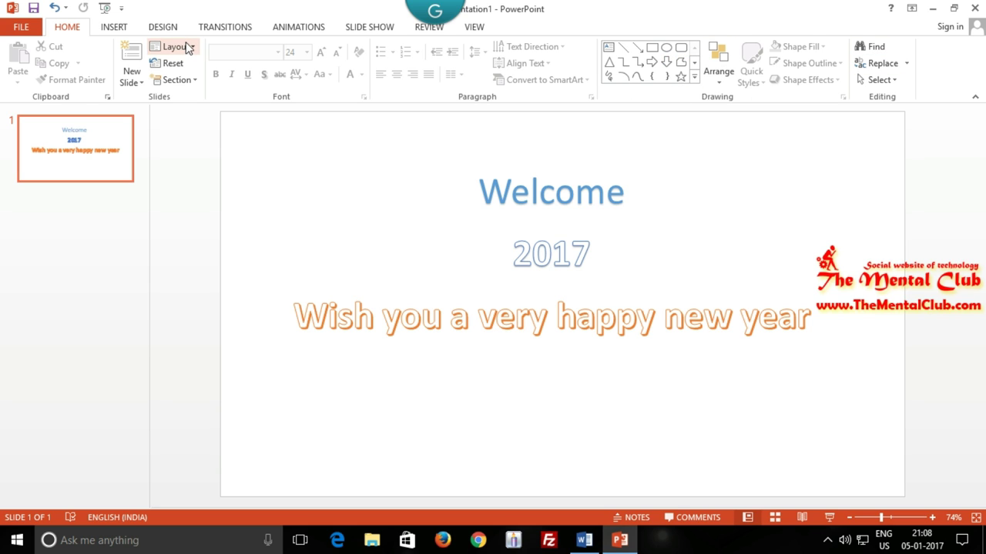
click(122, 27)
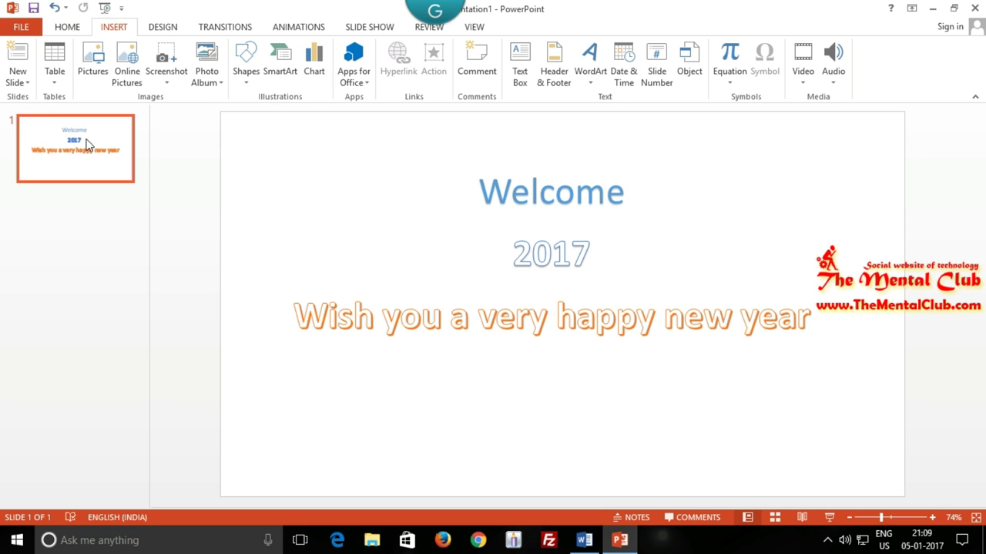
click(27, 83)
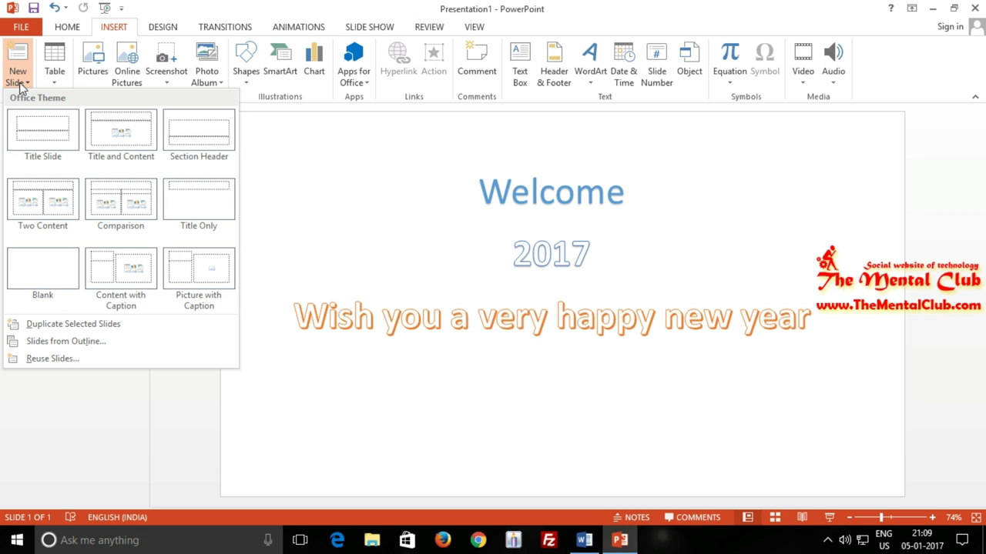
click(62, 81)
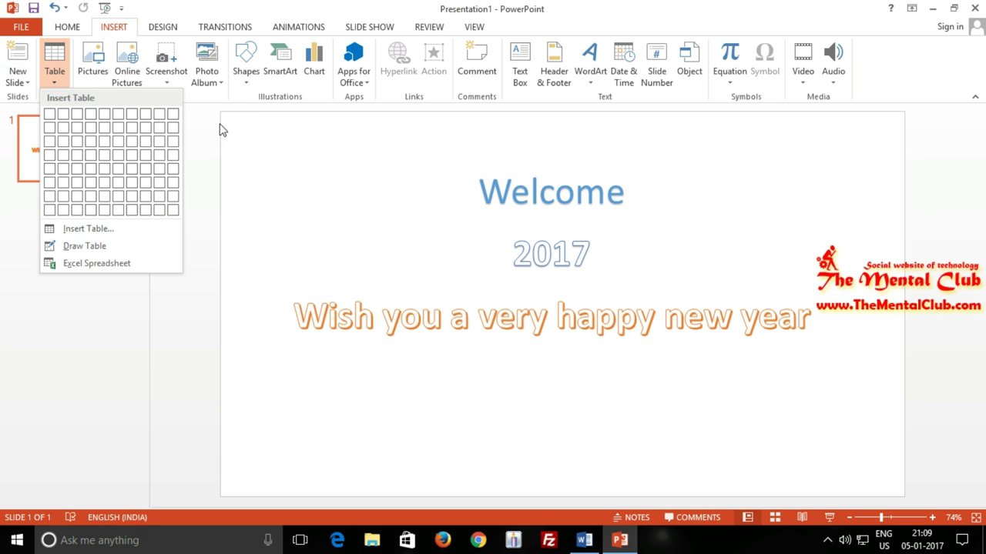
click(275, 157)
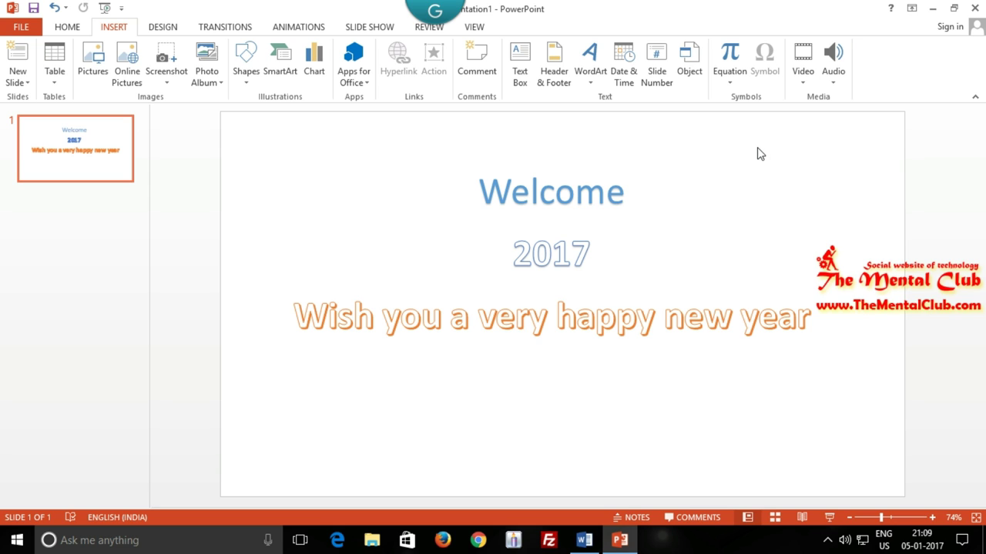
click(161, 29)
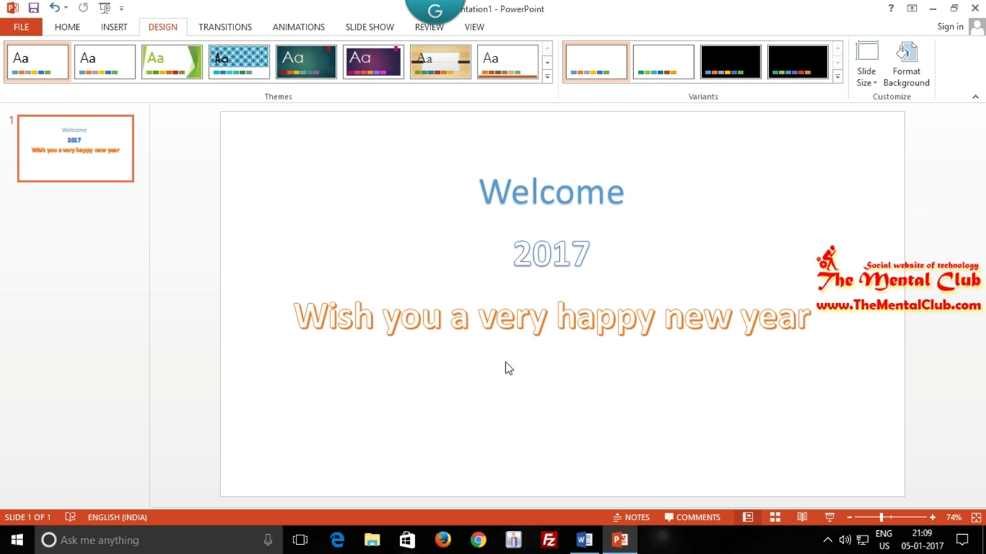
click(106, 73)
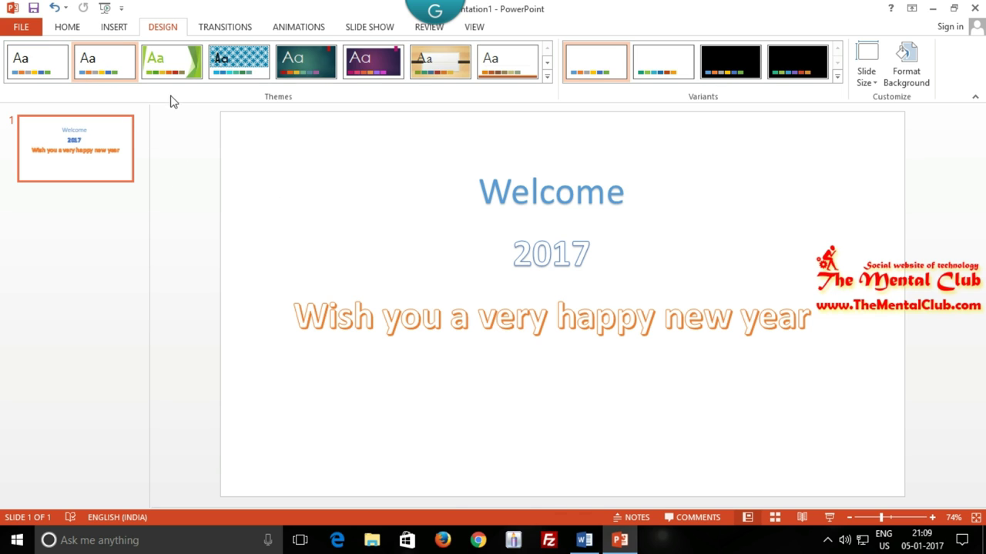
Try the blue, teal, purple, wood and white themes, then apply Facet in its pink variant.
click(163, 71)
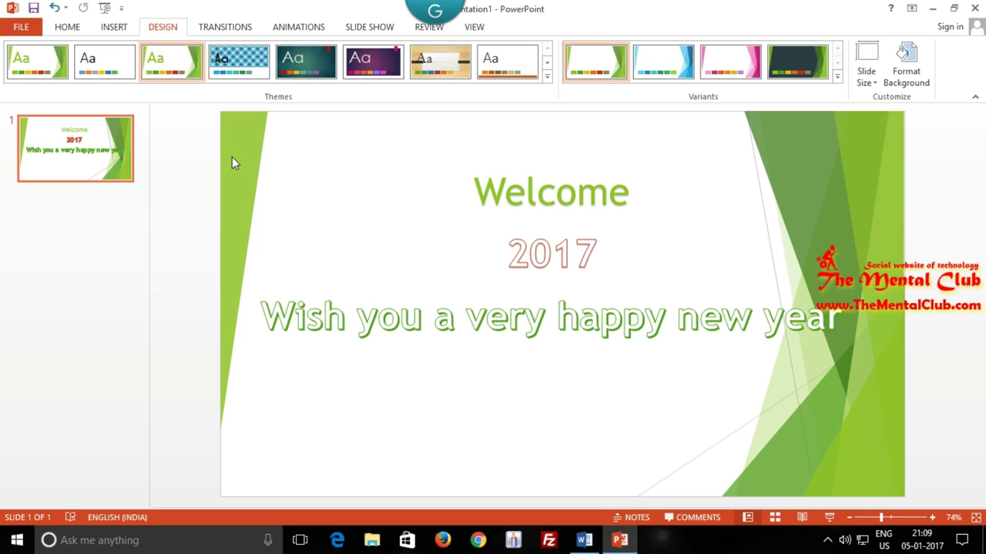
click(251, 77)
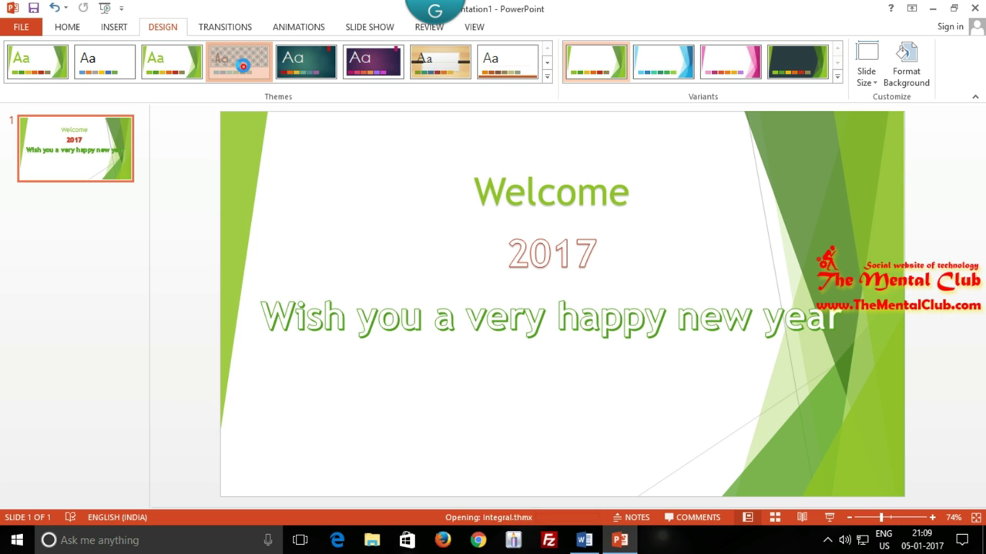
click(303, 73)
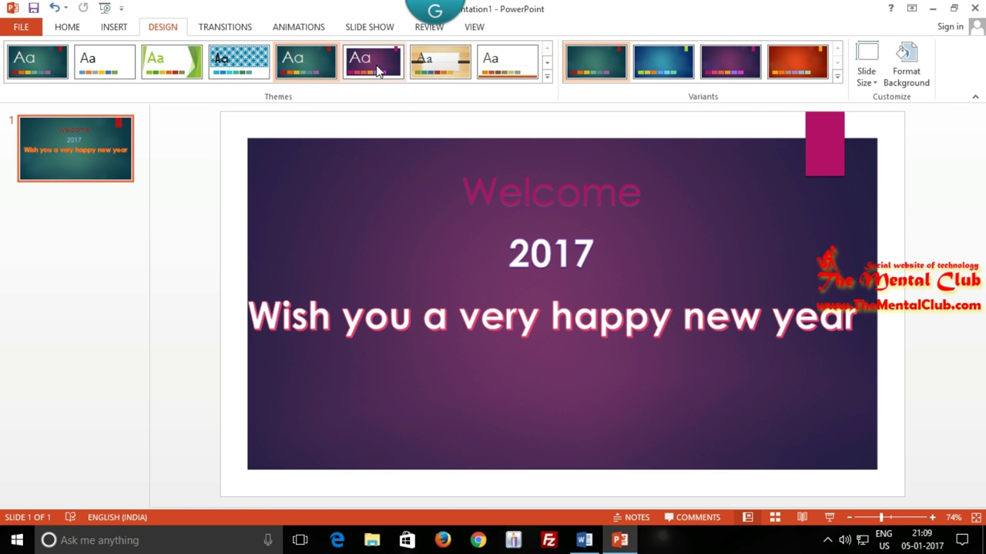
click(376, 68)
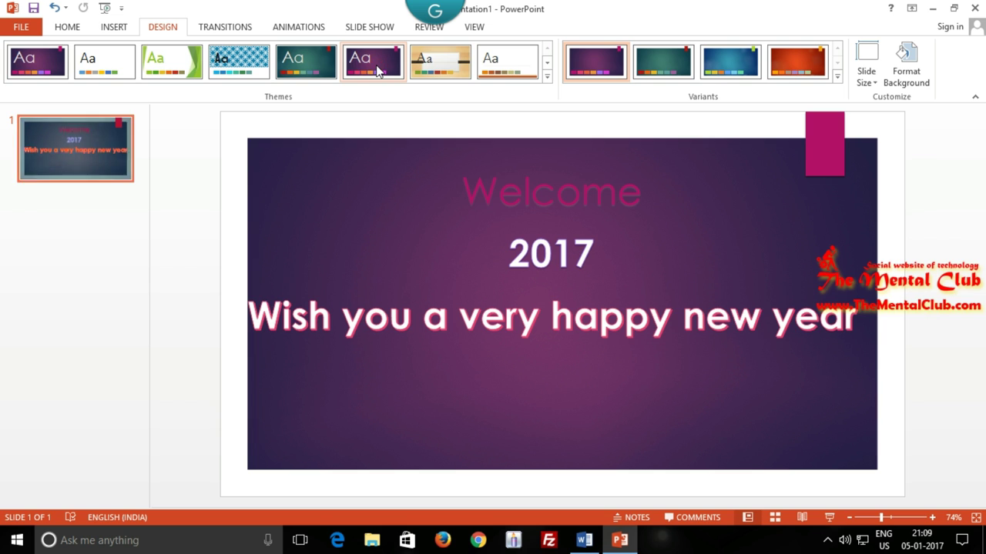
click(435, 65)
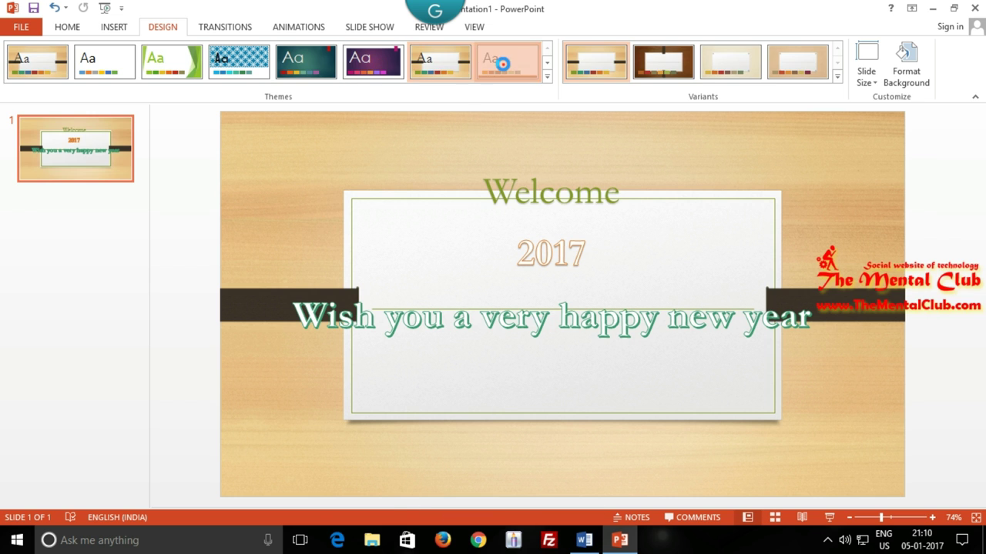
click(502, 64)
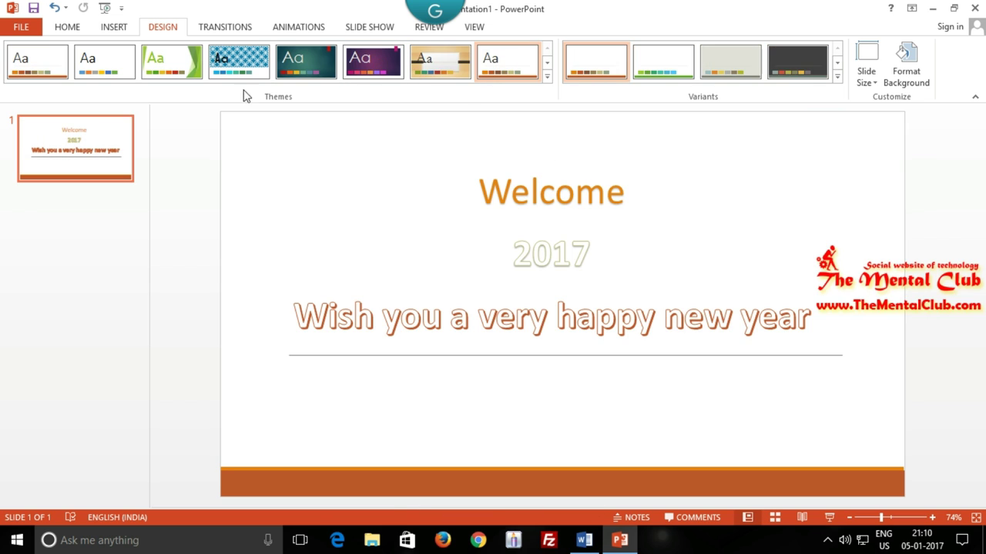
click(186, 64)
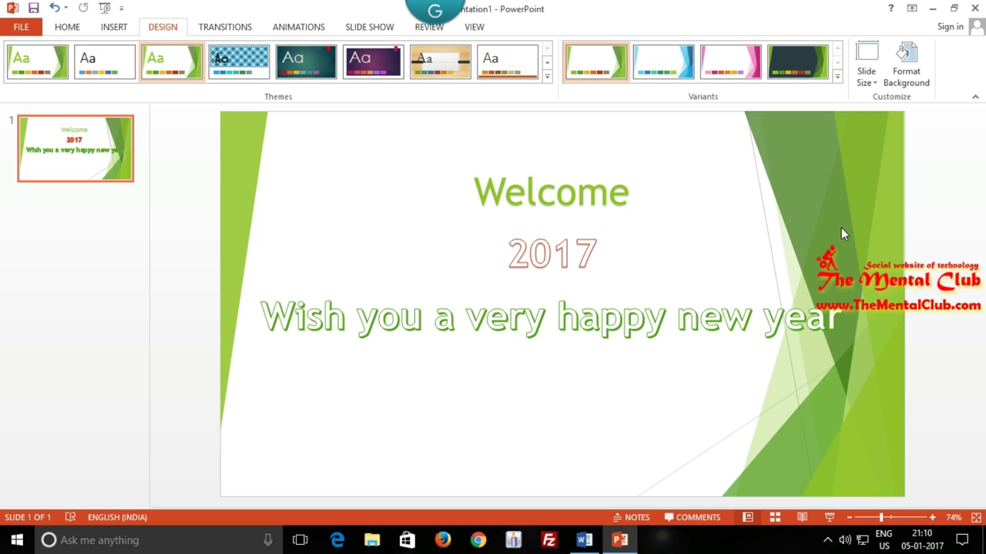
click(728, 60)
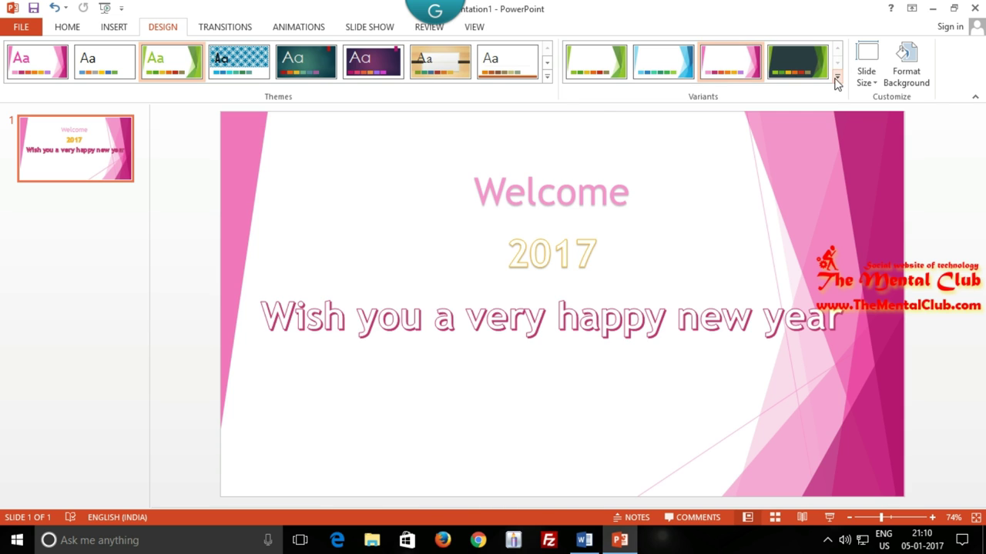
Look over the colour schemes and slide sizes without changes, then open Format Background.
click(838, 77)
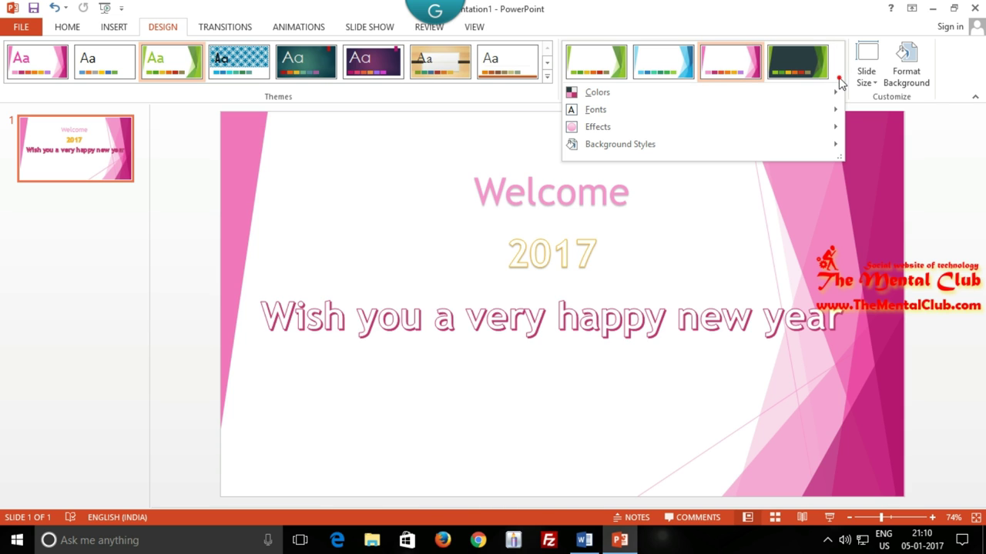
mouse_move(632, 101)
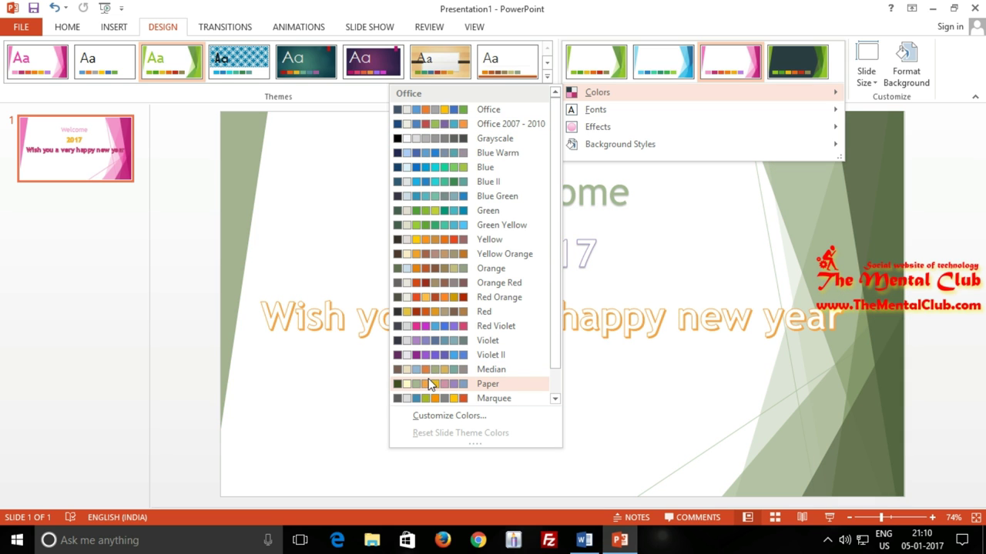
click(875, 193)
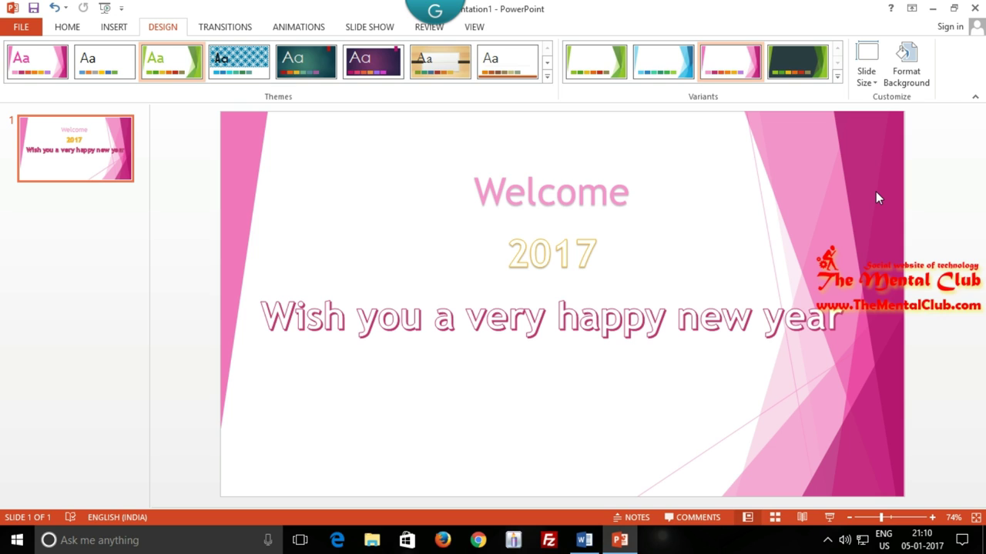
click(870, 80)
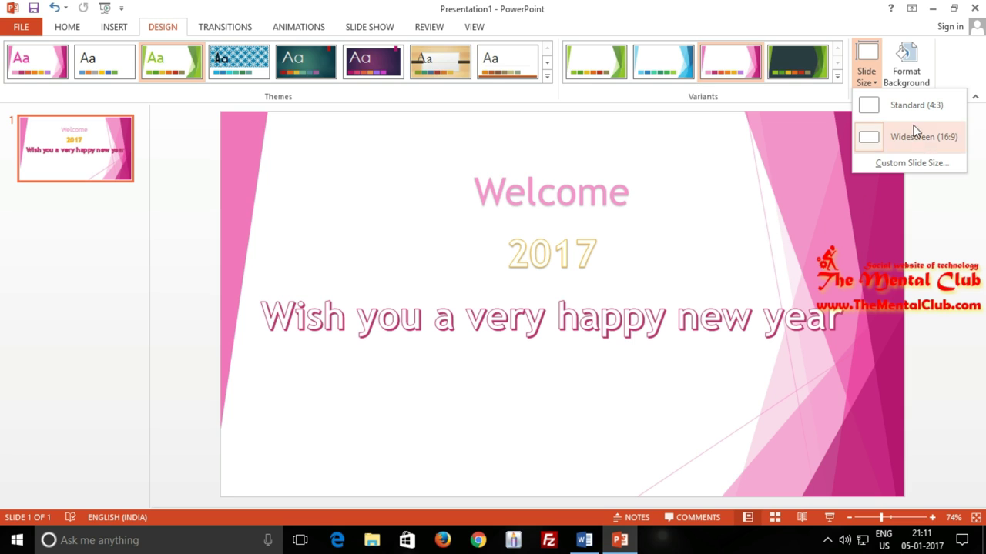
click(767, 237)
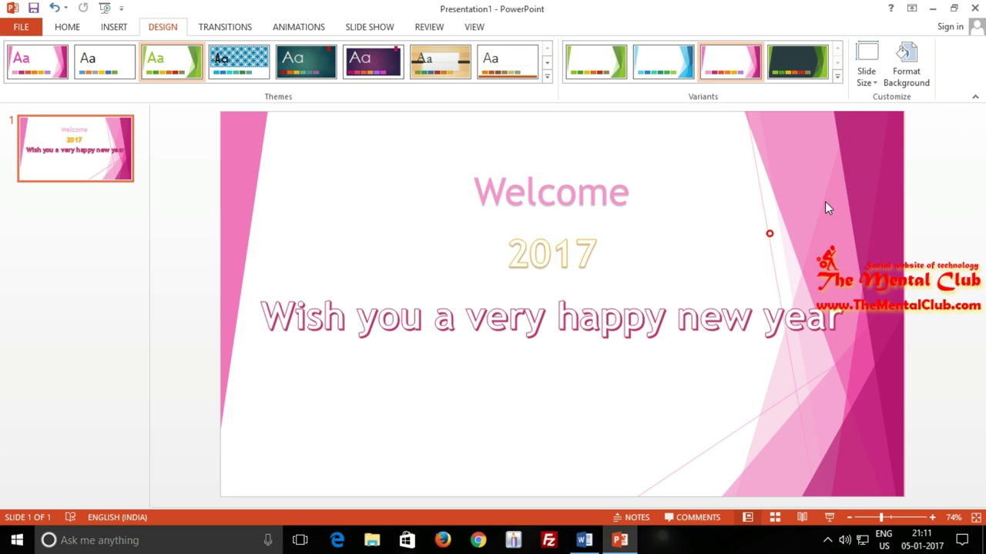
click(908, 77)
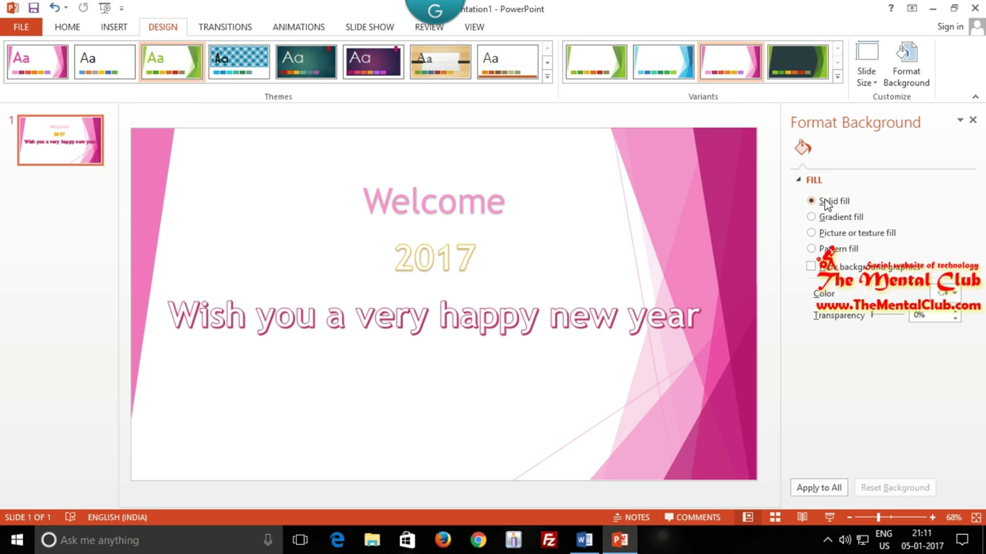
Try orange and purple solid background fills, then set the slide background back to white.
click(947, 293)
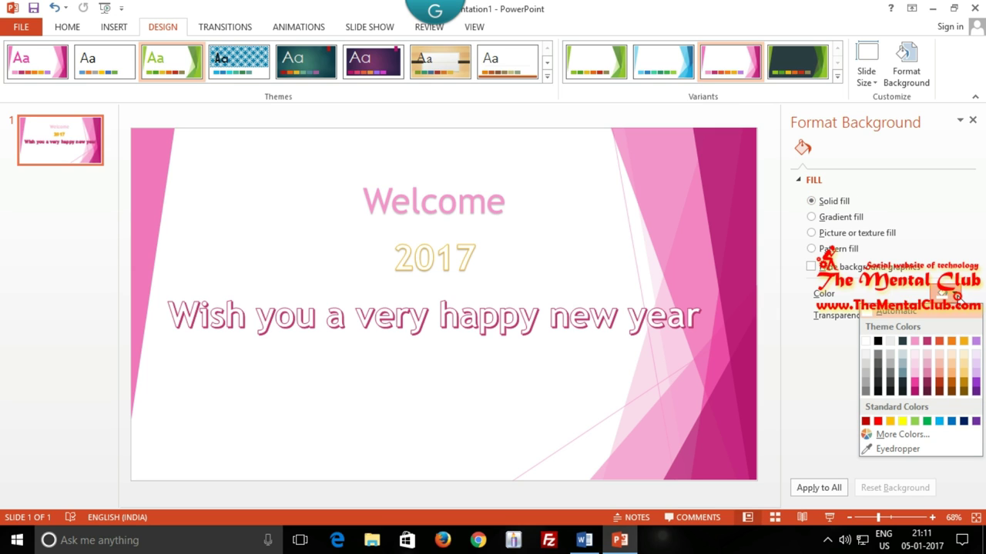
click(889, 422)
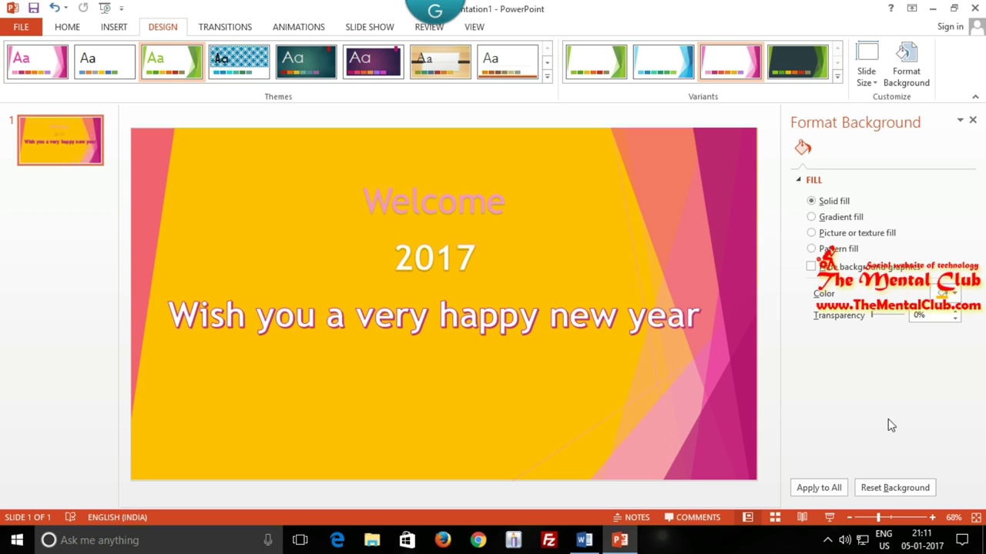
click(953, 293)
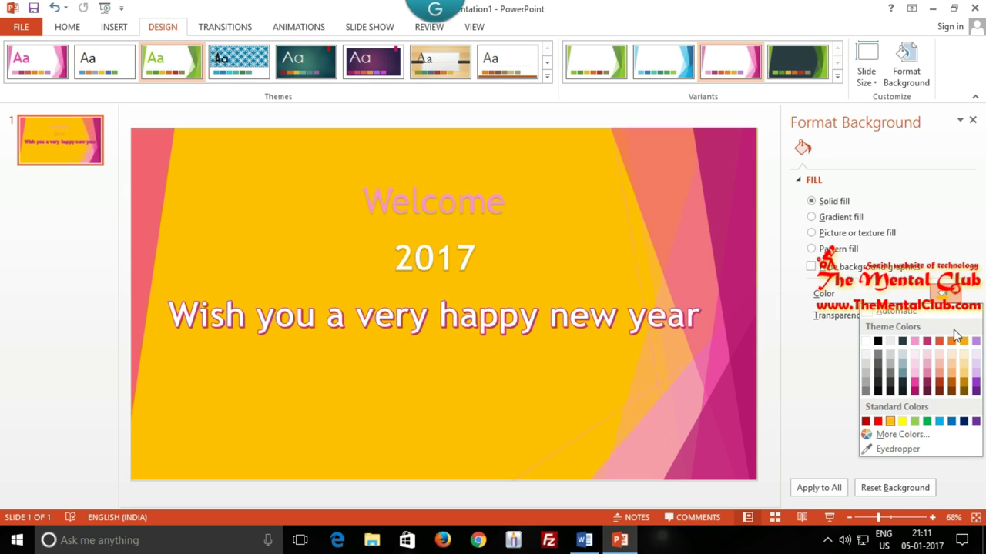
click(976, 385)
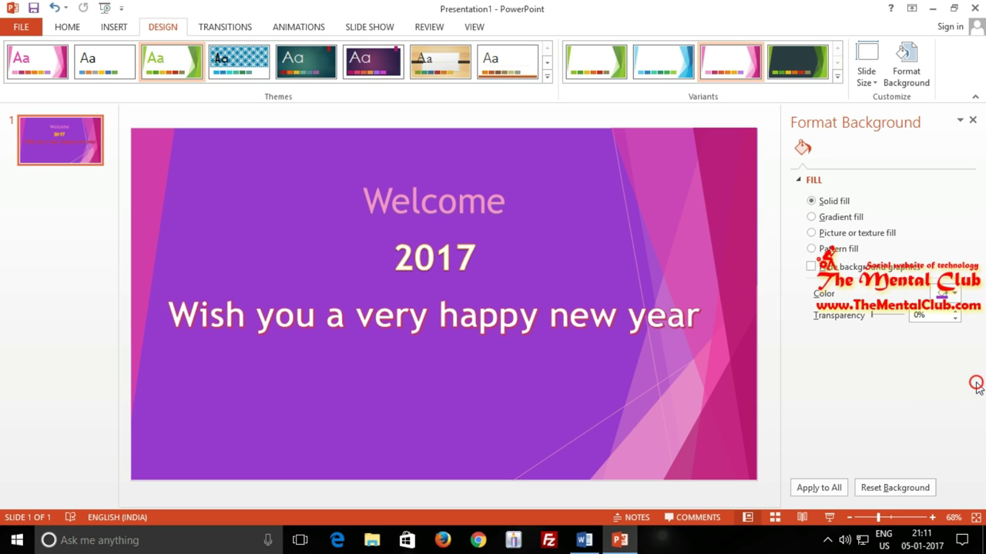
click(954, 294)
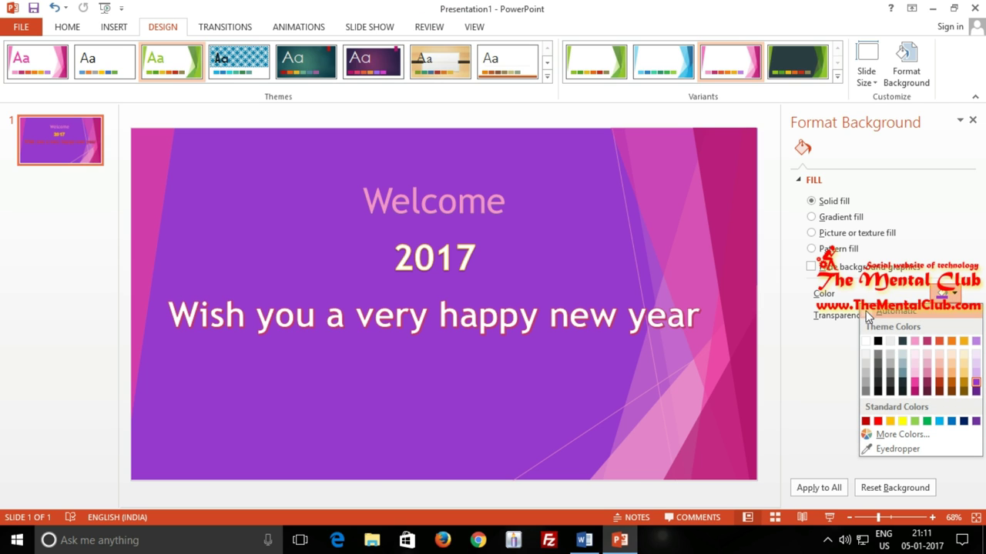
click(866, 341)
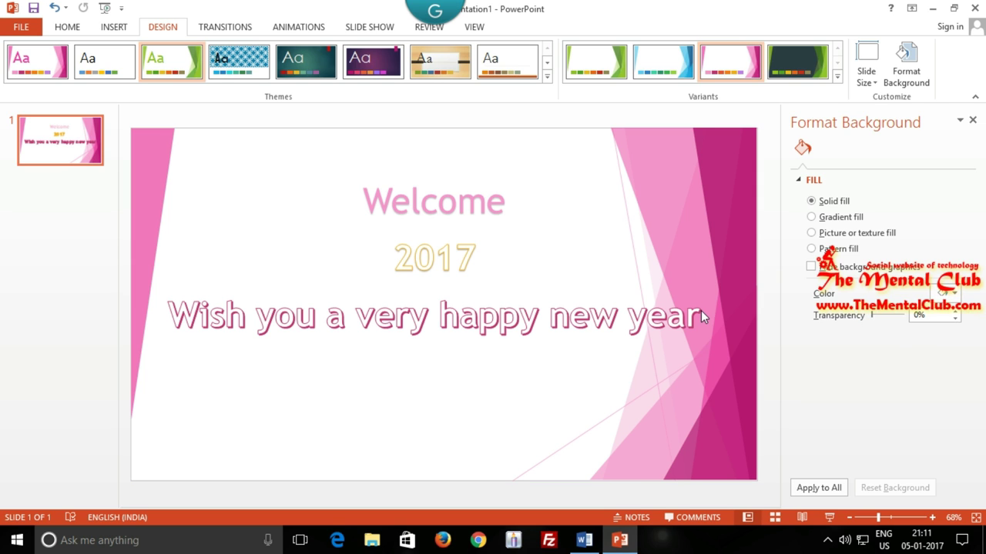
Switch the background to a gradient fill with its light centre at the top-right.
click(813, 218)
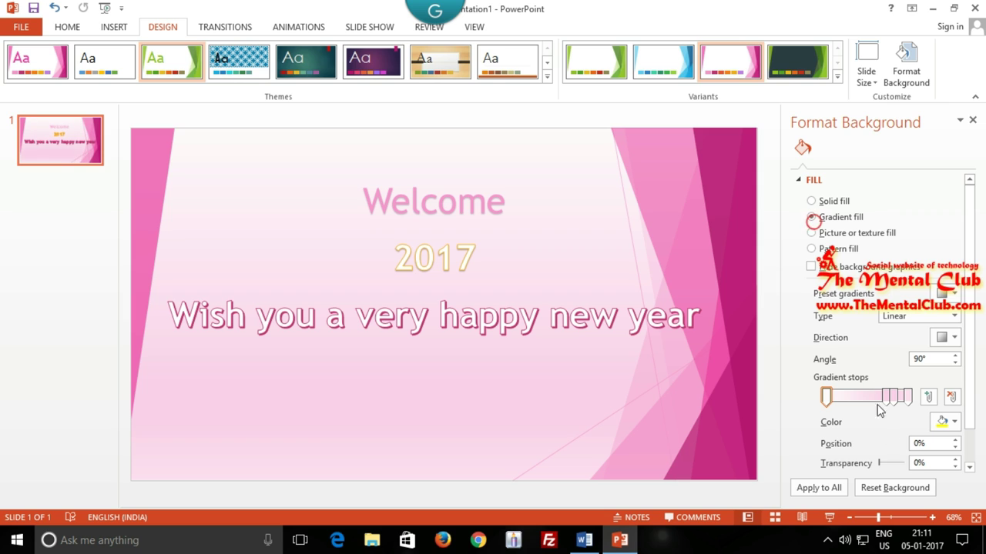
click(947, 293)
key(Escape)
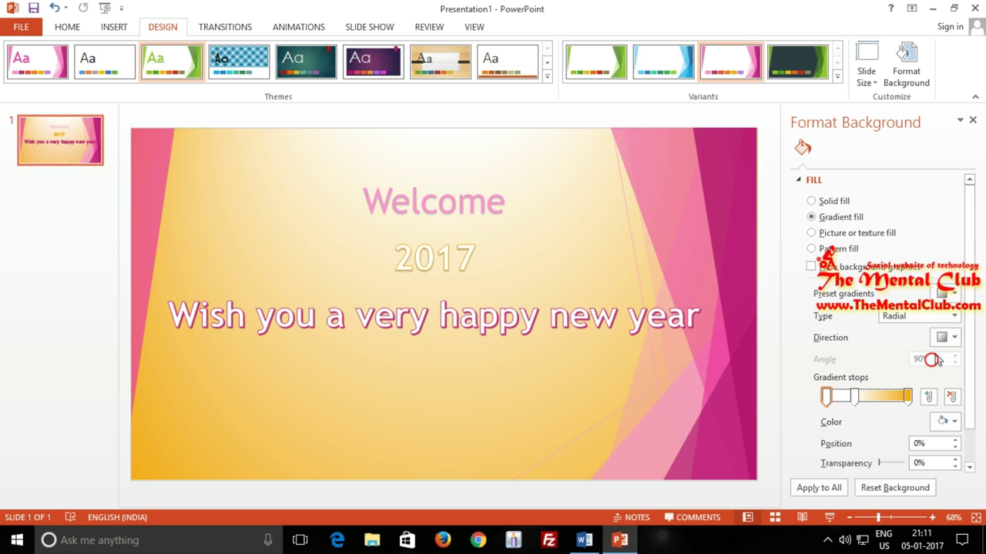
click(954, 337)
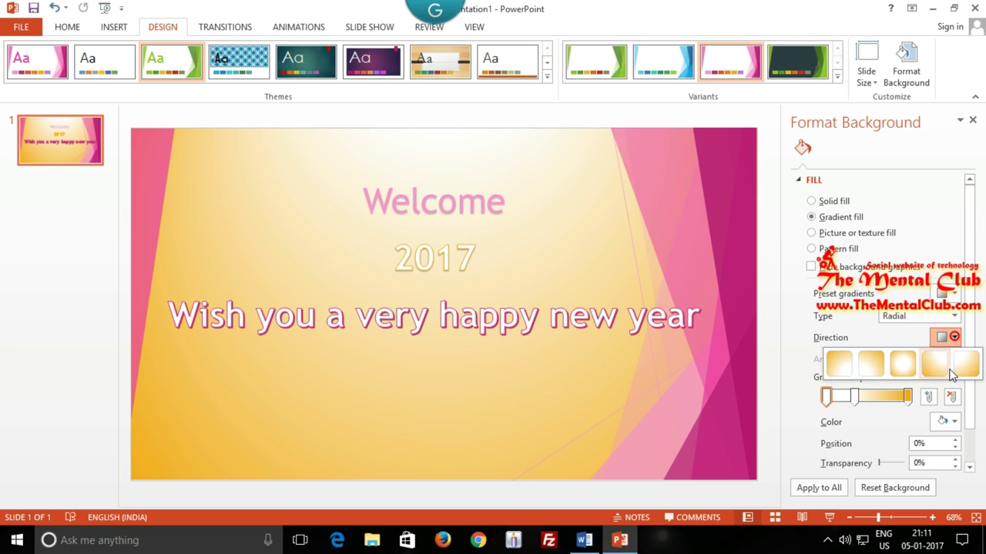
click(941, 366)
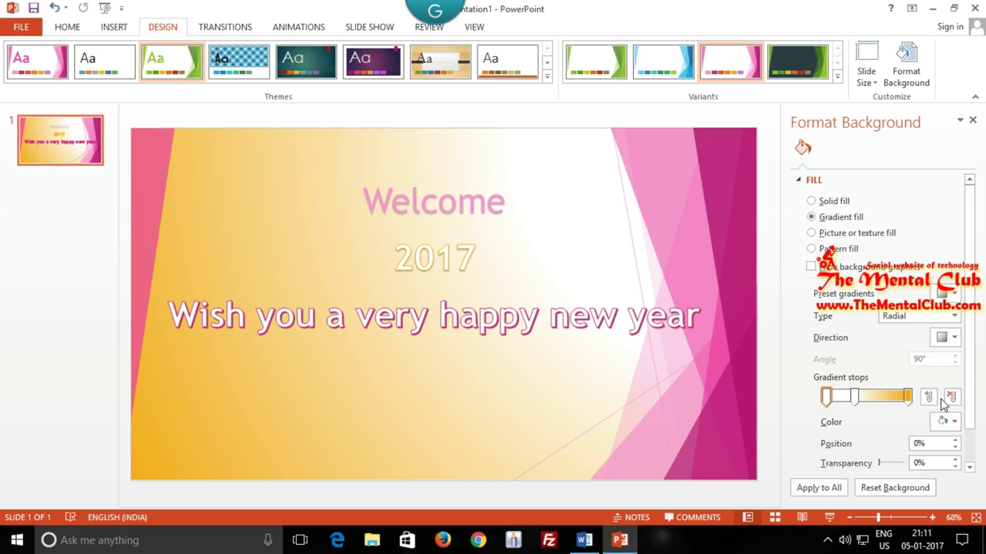
In Word, give the page a vertically shaded gradient background through Fill Effects.
click(584, 539)
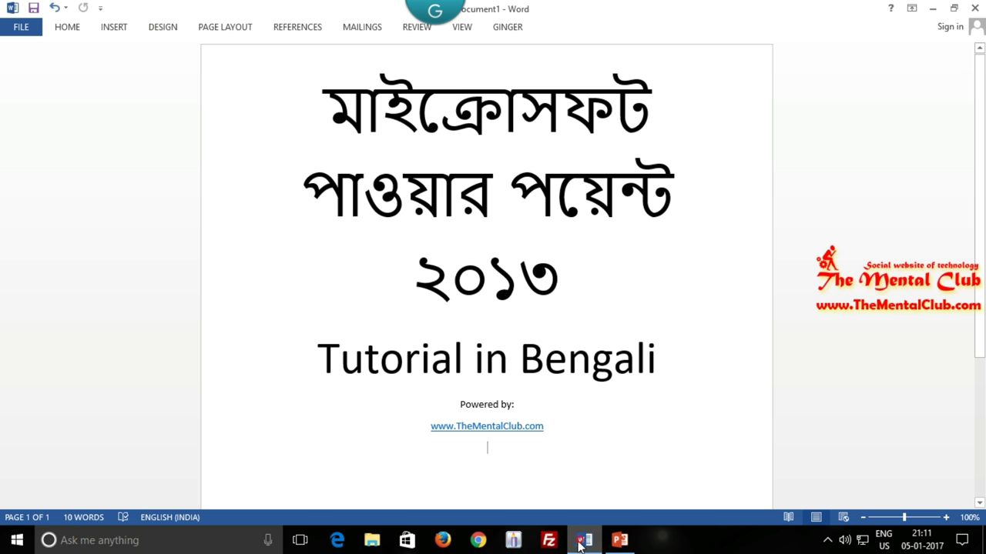
click(159, 29)
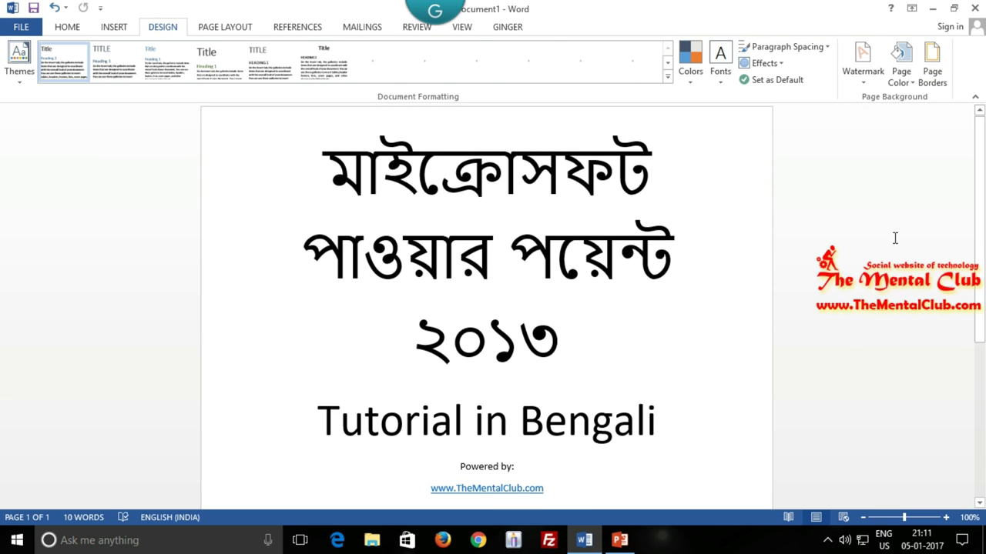
click(902, 77)
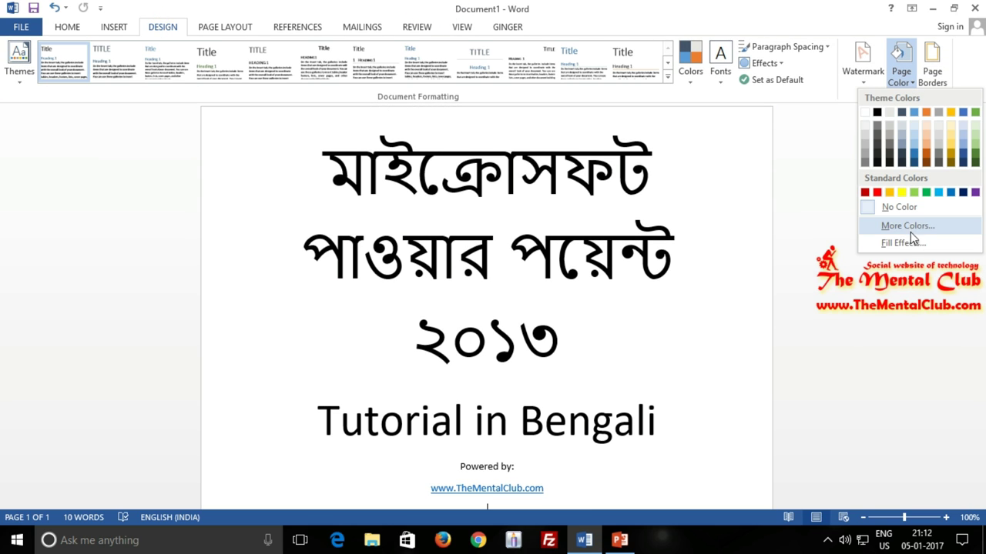
click(903, 242)
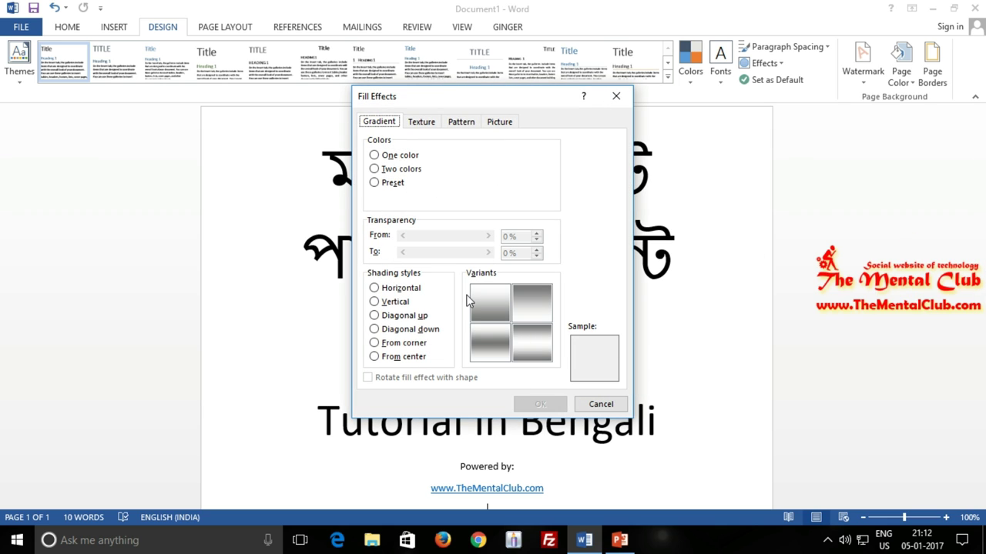
click(390, 302)
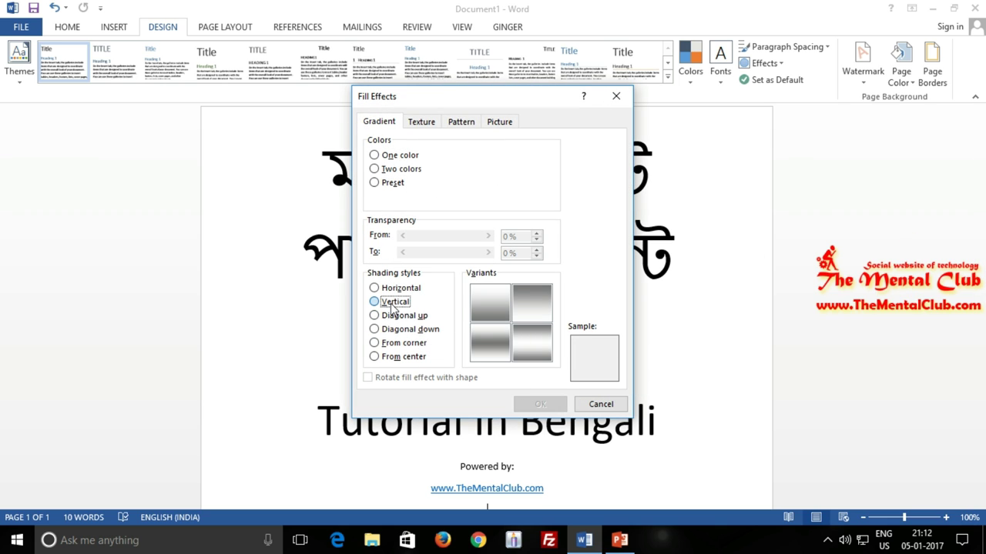
click(389, 288)
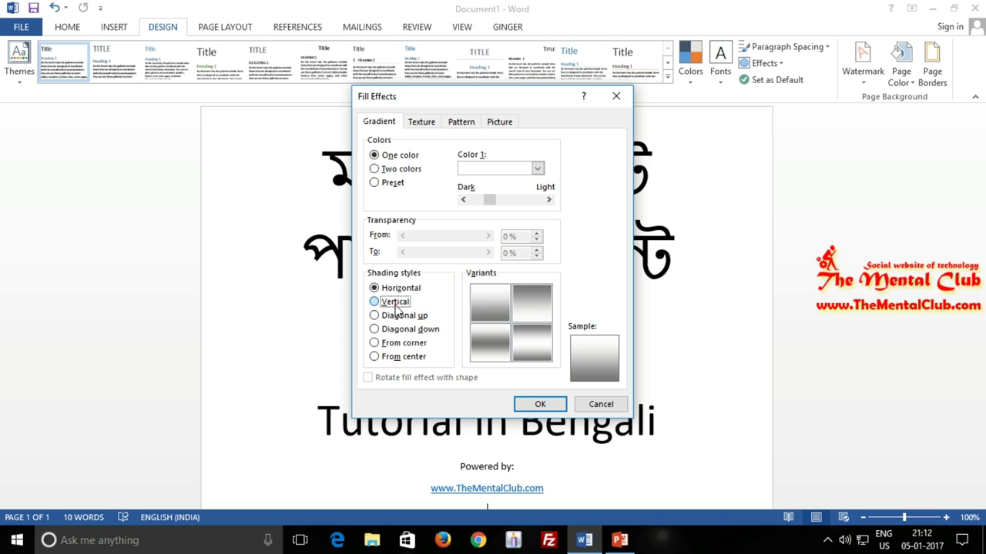
click(393, 302)
click(522, 404)
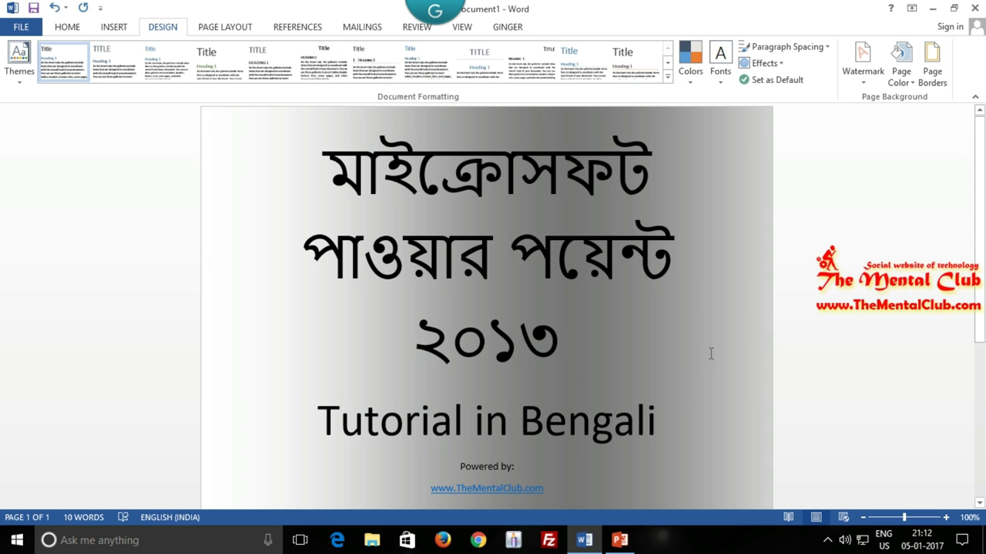
Give the PowerPoint slide a texture background fill, then return to Word's Page Color menu.
click(620, 539)
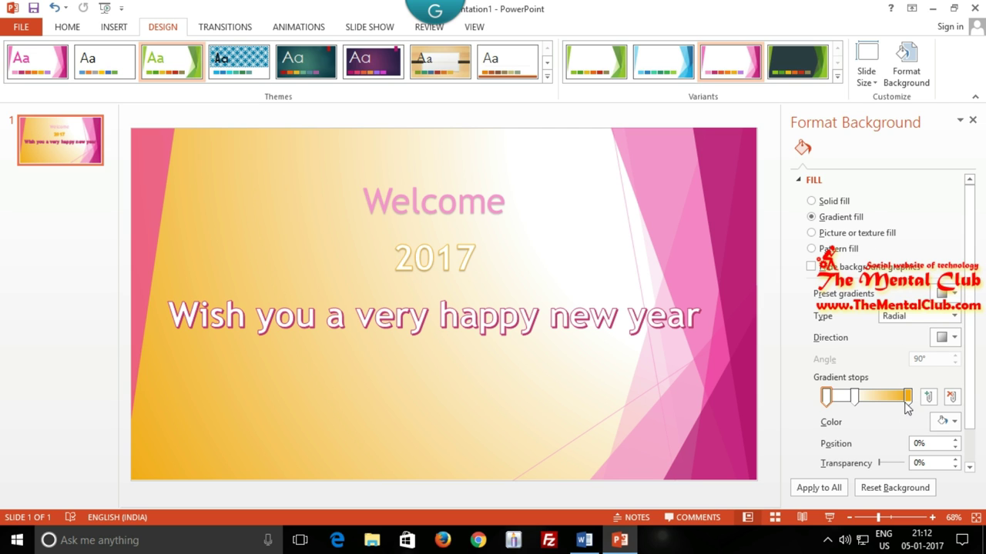
click(812, 233)
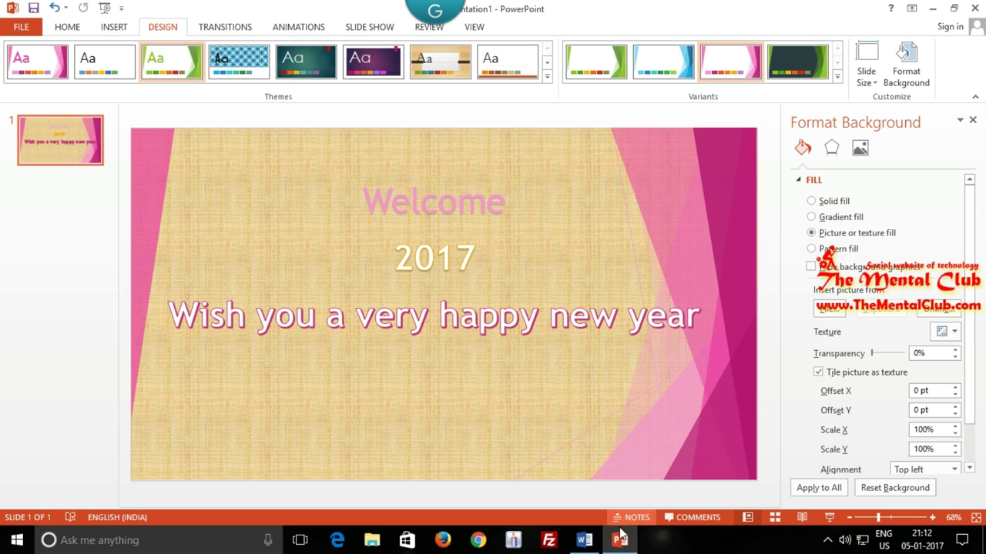
click(584, 540)
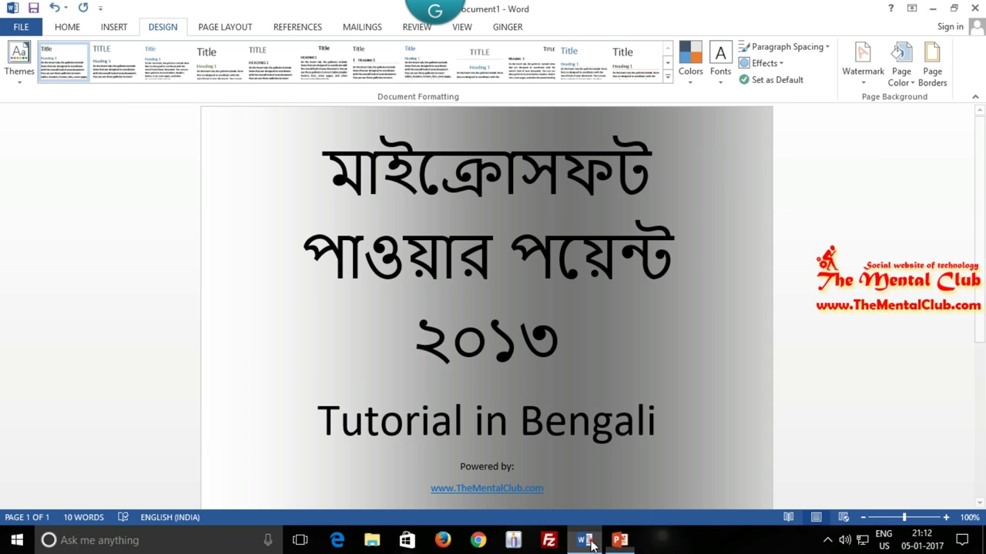
click(901, 67)
Give the Word page a Brown marble texture background.
click(898, 243)
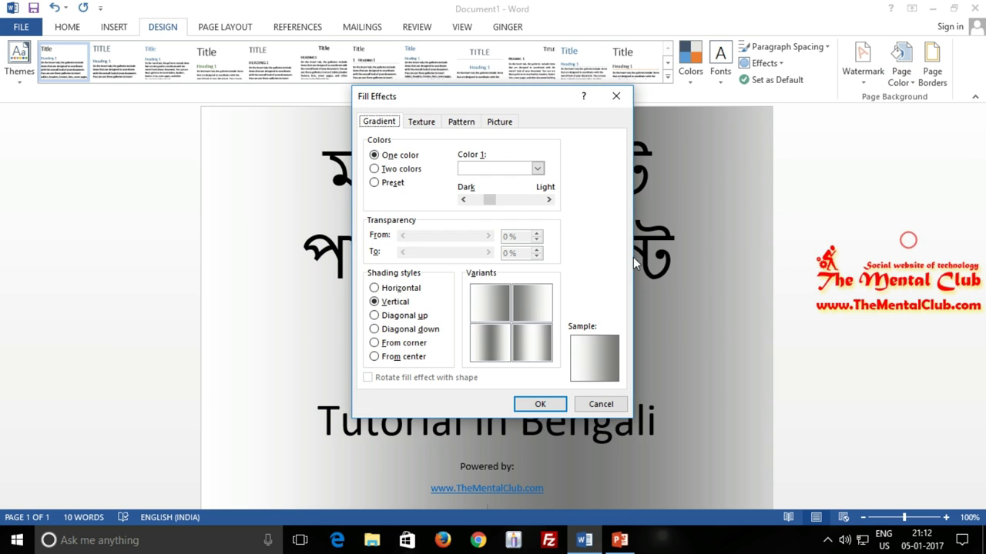
click(422, 123)
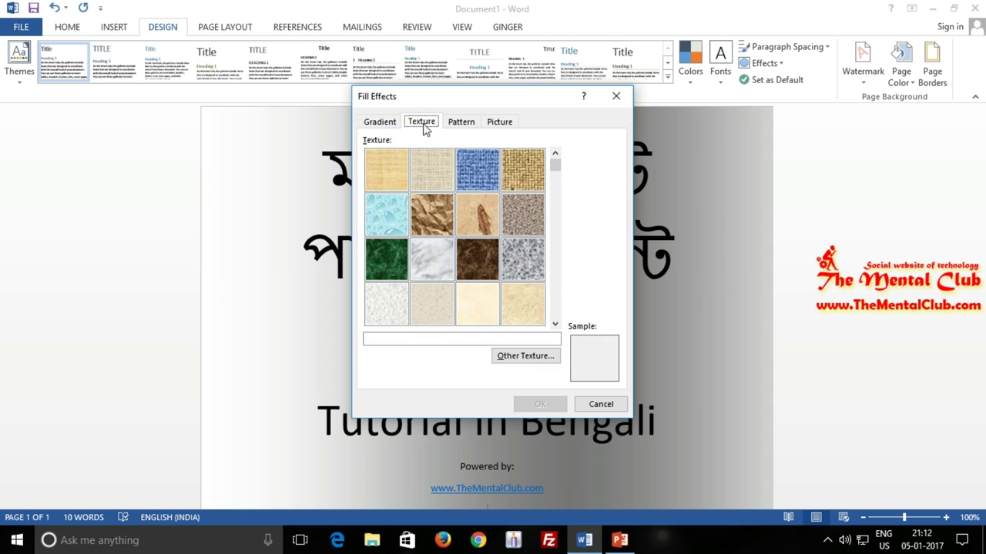
click(483, 231)
click(480, 263)
click(544, 403)
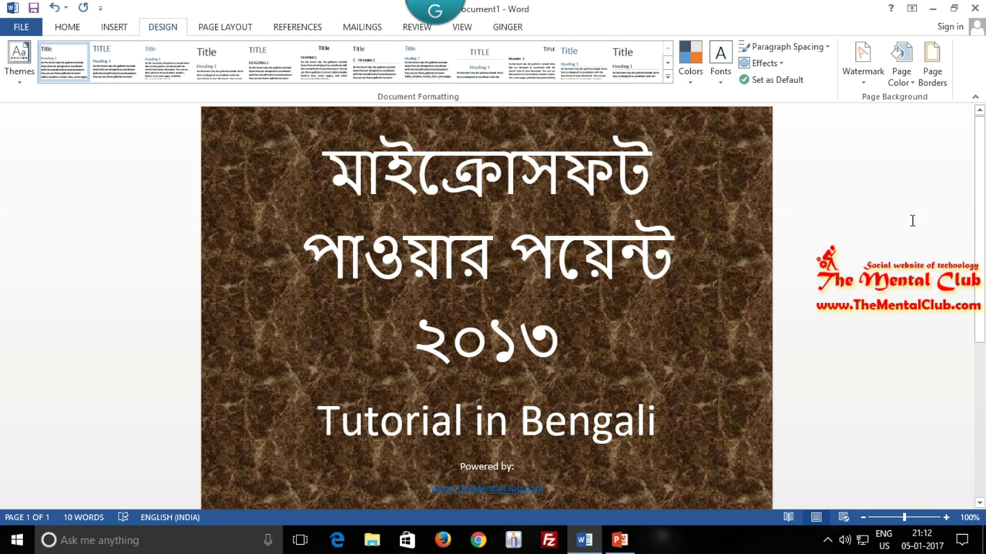
Apply the 2017 happy new year picture as the page texture, then return to PowerPoint.
click(901, 70)
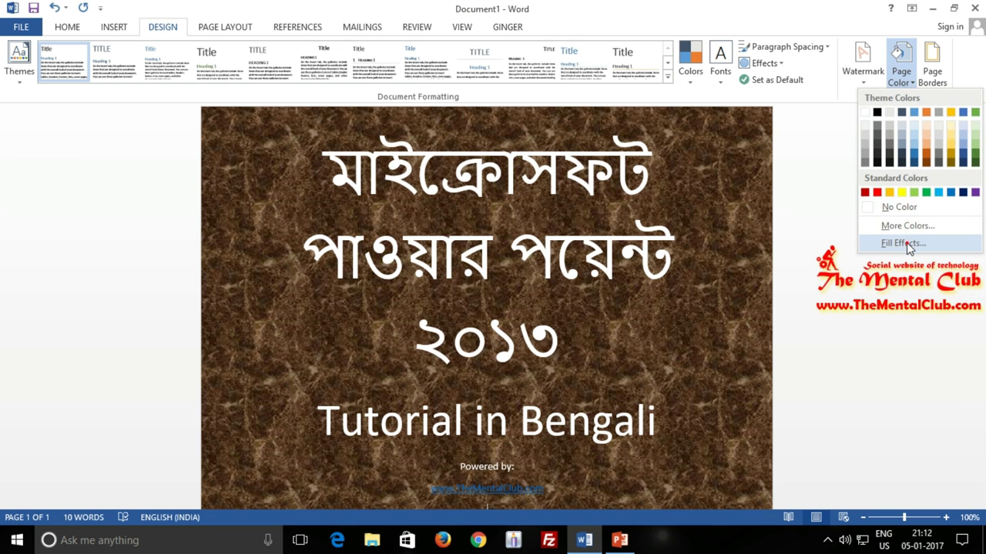
click(907, 244)
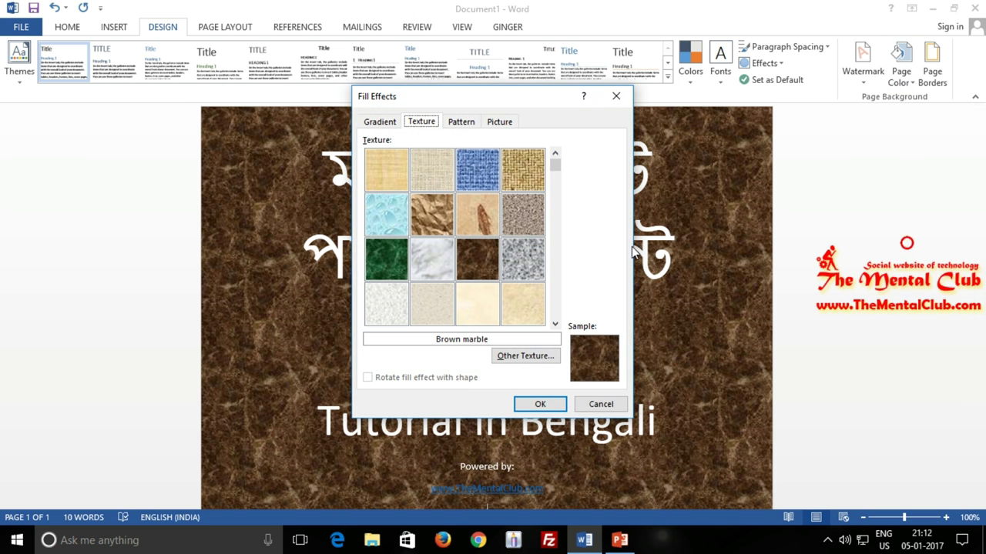
click(530, 365)
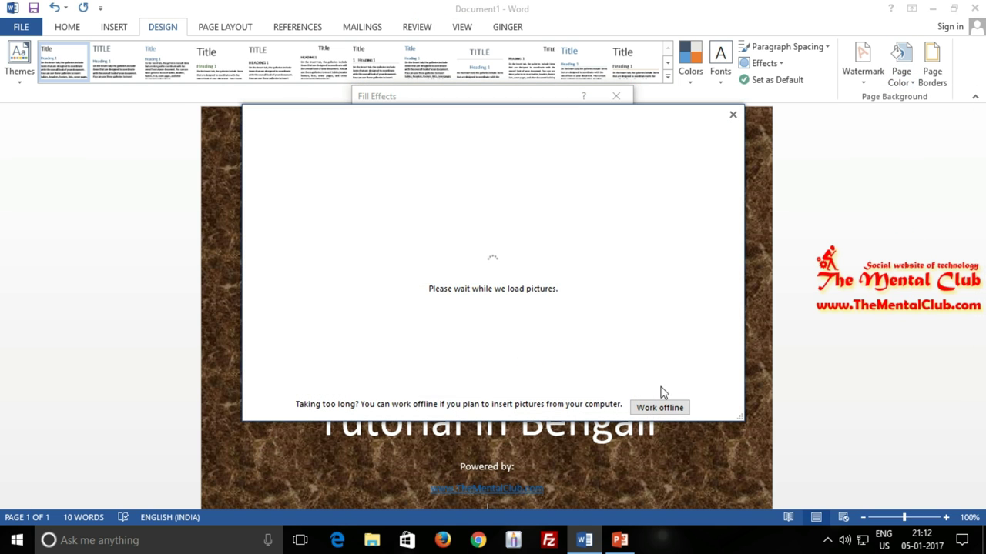
click(658, 408)
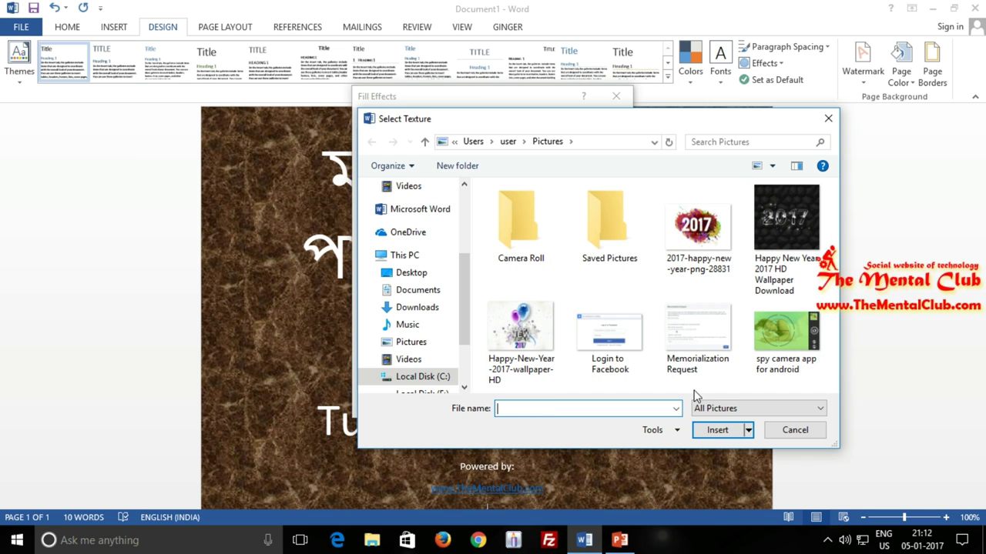
click(679, 263)
click(717, 429)
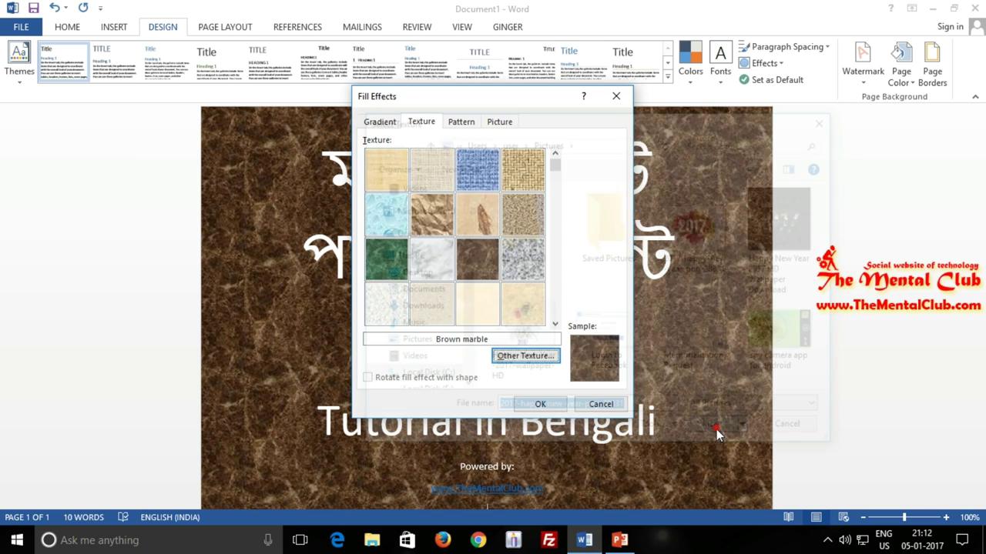
click(539, 404)
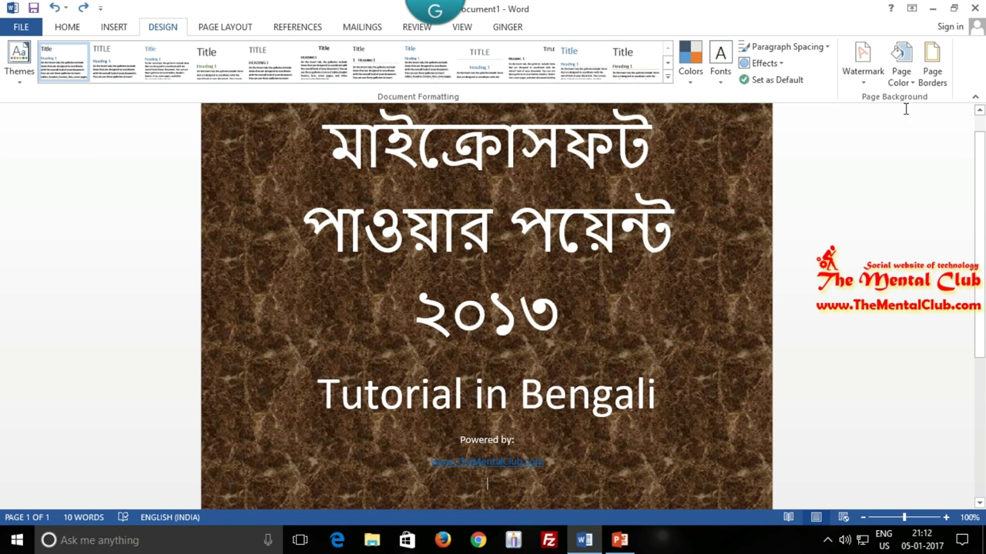
click(618, 538)
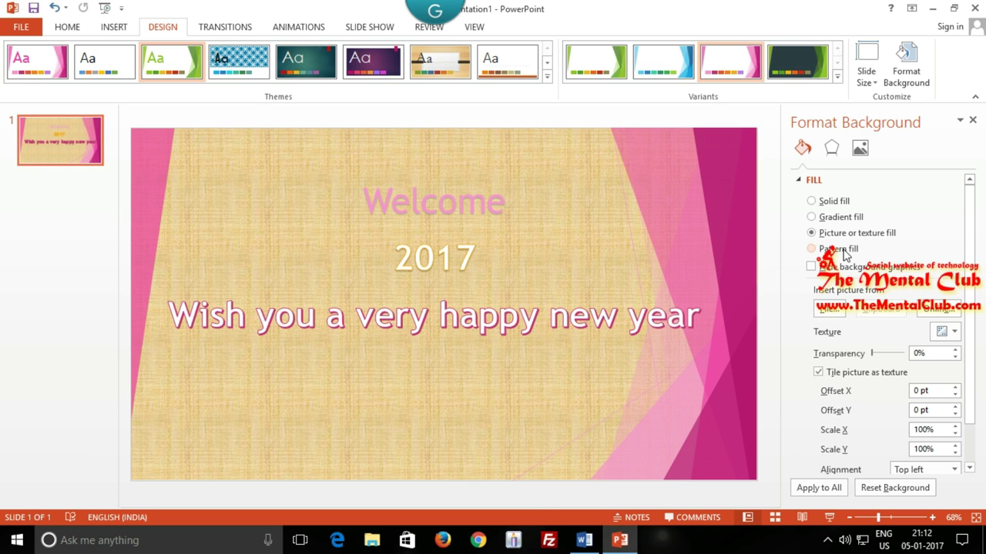
Try horizontal-line, vertical-stripe, dotted and brick-weave pattern fills on the slide background.
click(812, 248)
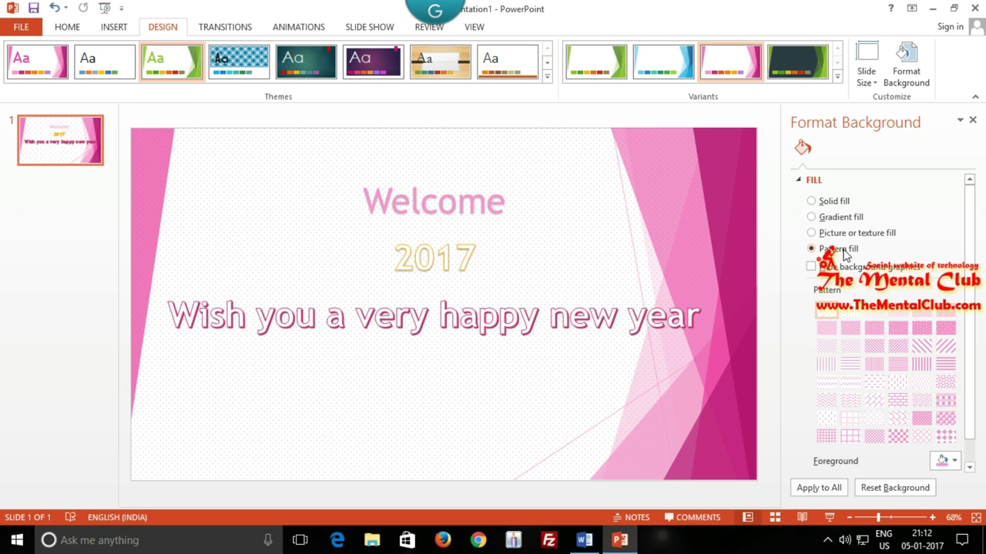
click(898, 364)
click(924, 364)
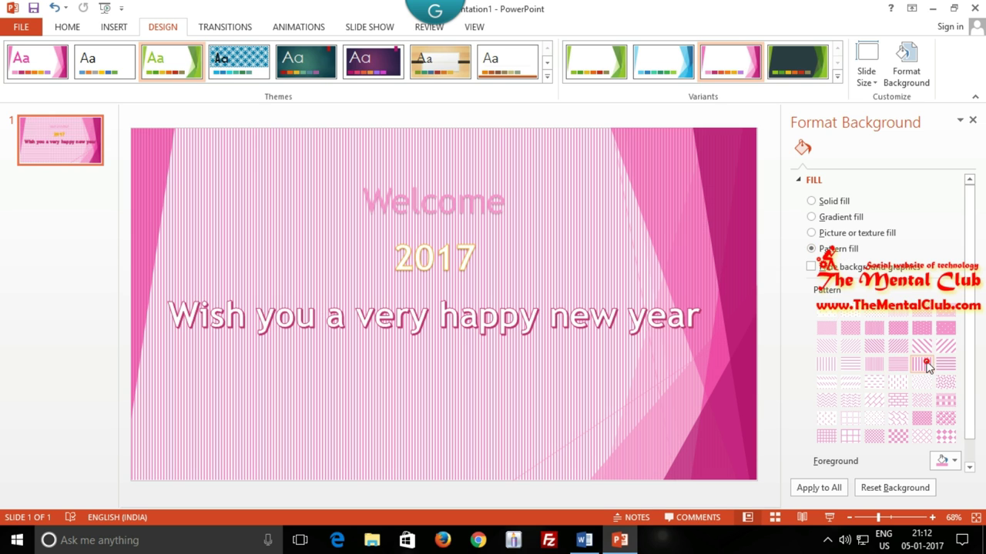
click(875, 383)
click(875, 402)
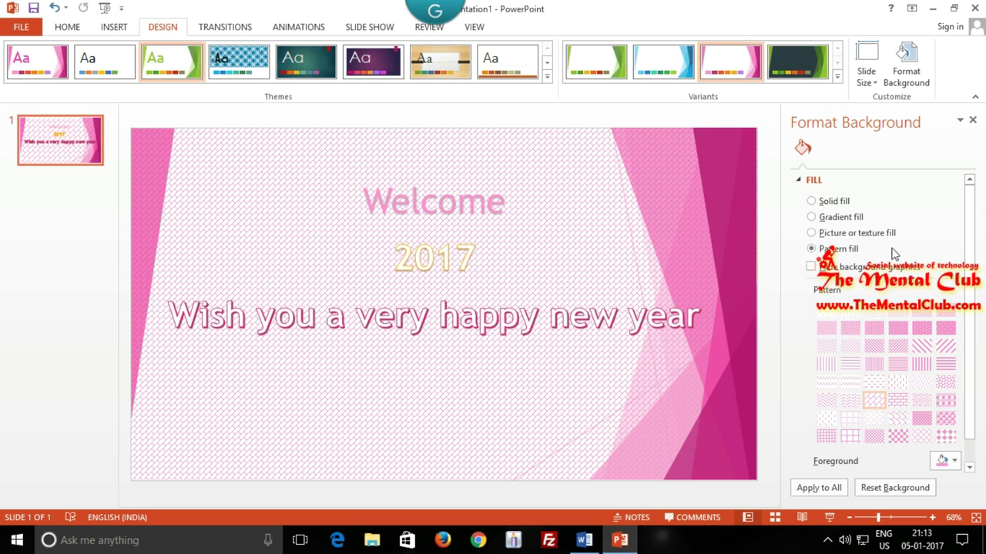
mouse_move(970, 226)
mouse_down()
mouse_move(970, 308)
mouse_move(975, 227)
mouse_up()
Try texture, solid and gradient fills, settle on the yellow radial gradient, and close the pane.
click(841, 235)
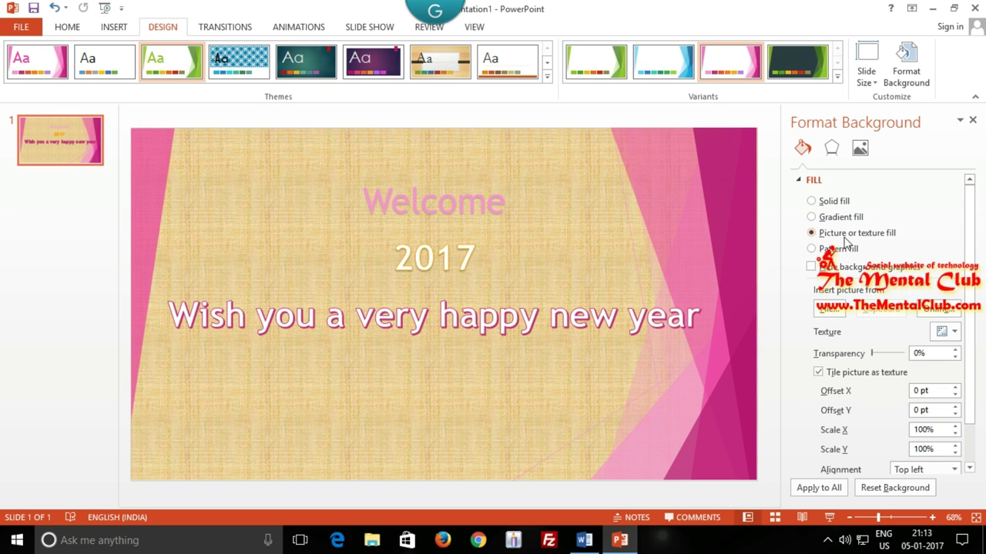
click(832, 203)
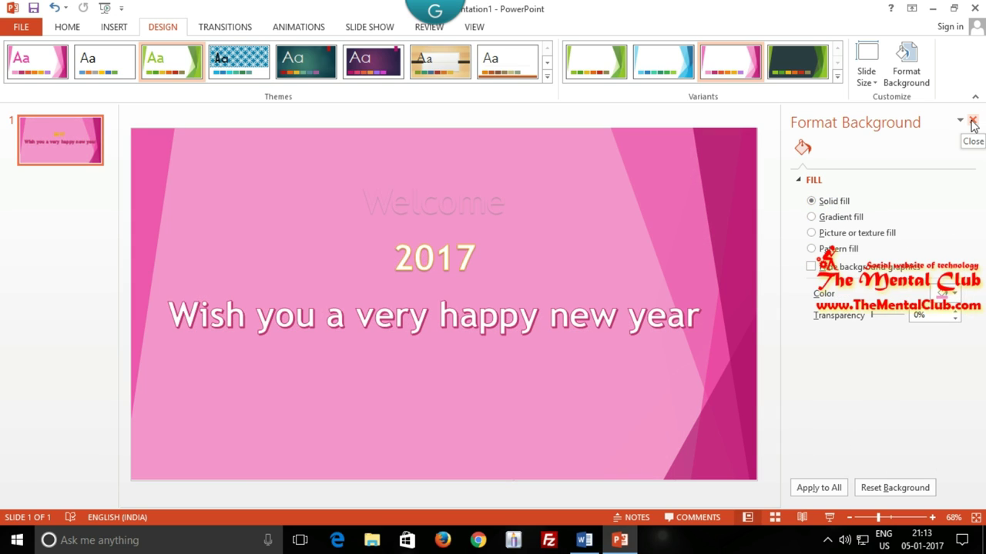
click(836, 216)
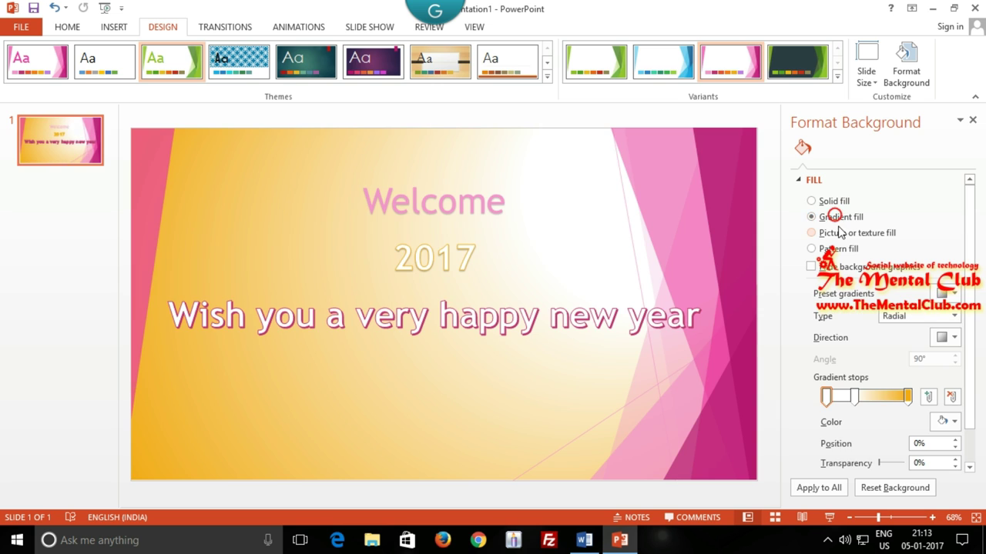
click(839, 232)
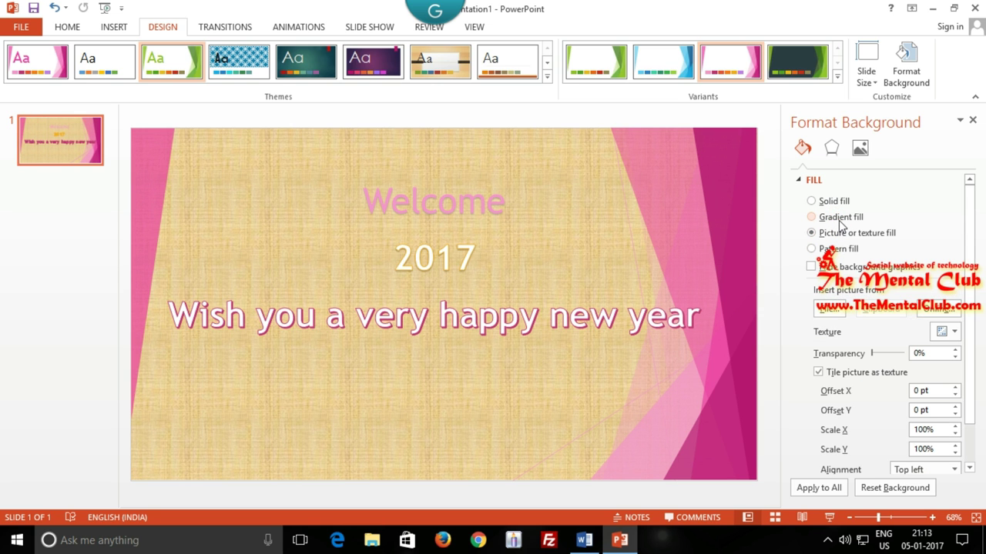
click(841, 220)
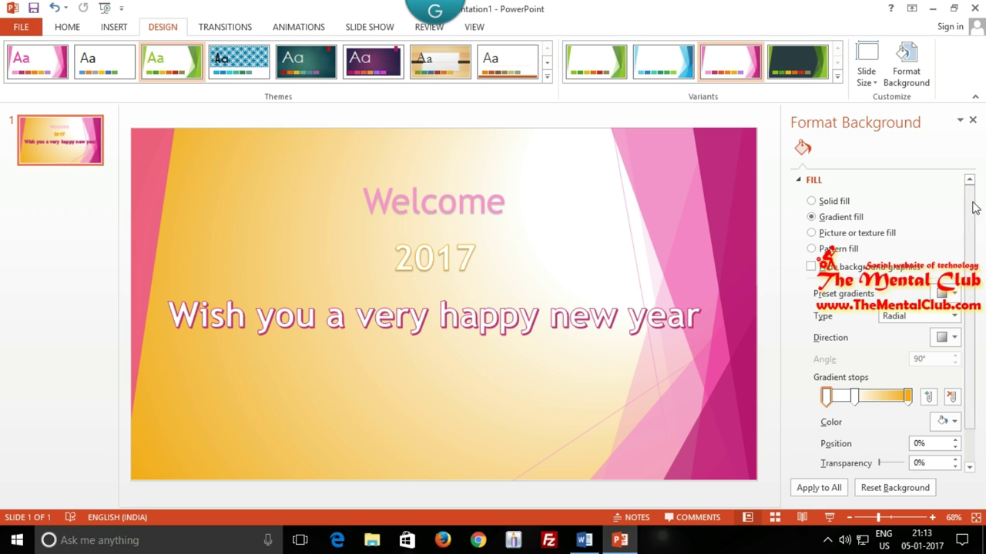
click(973, 121)
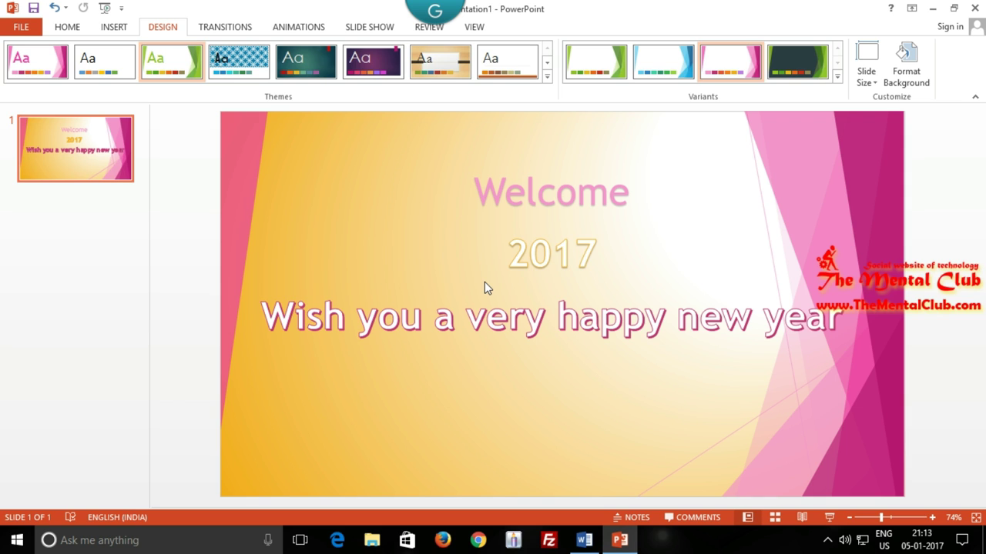
key(F5)
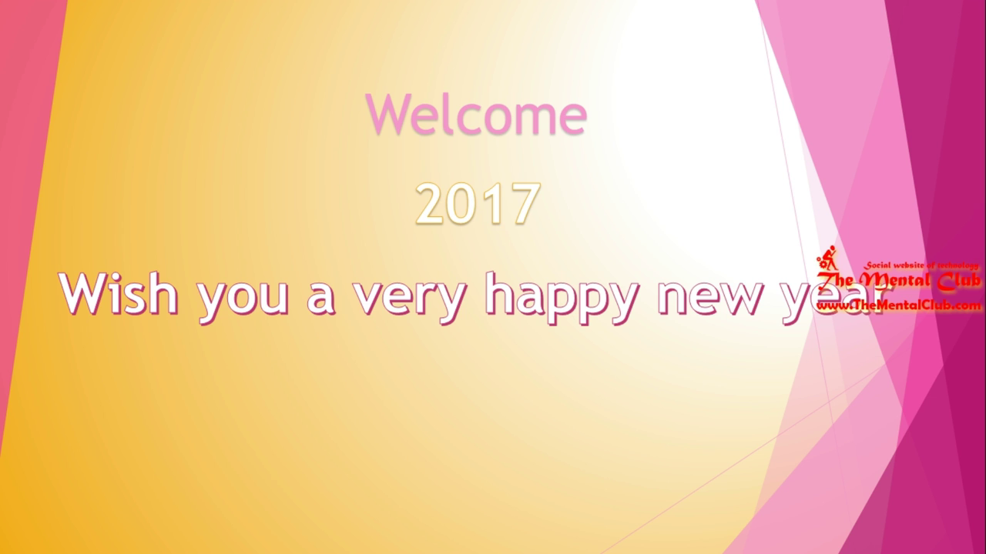
key(Right)
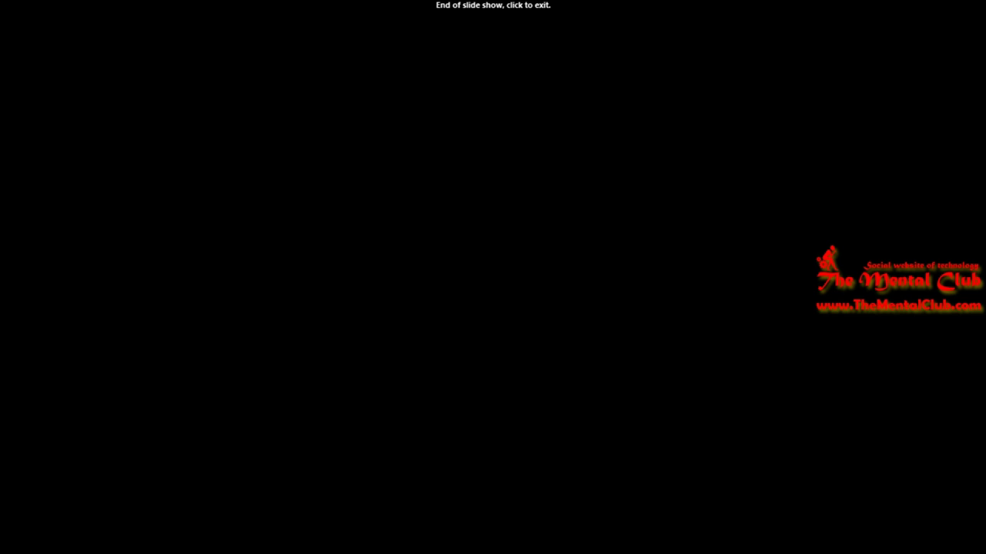
key(Right)
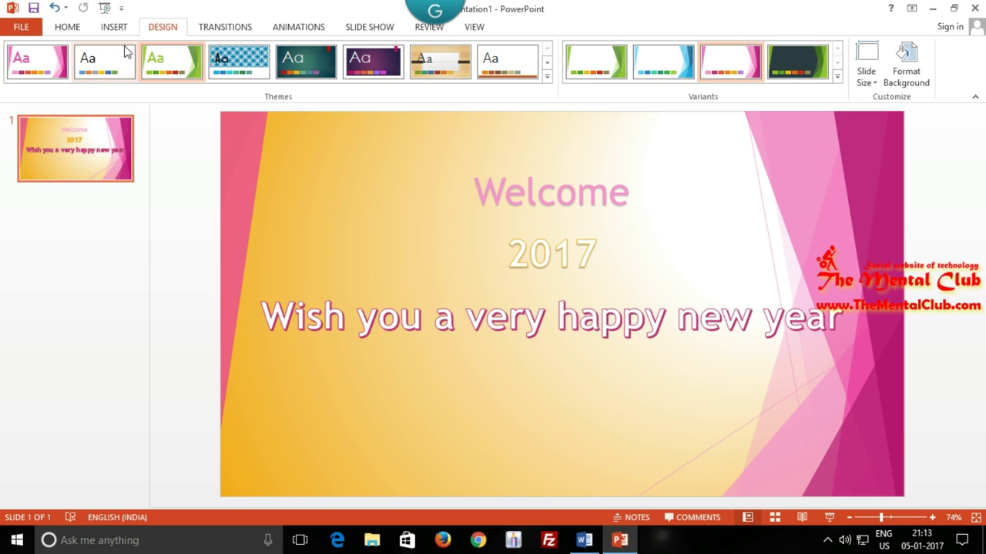
right_click(68, 162)
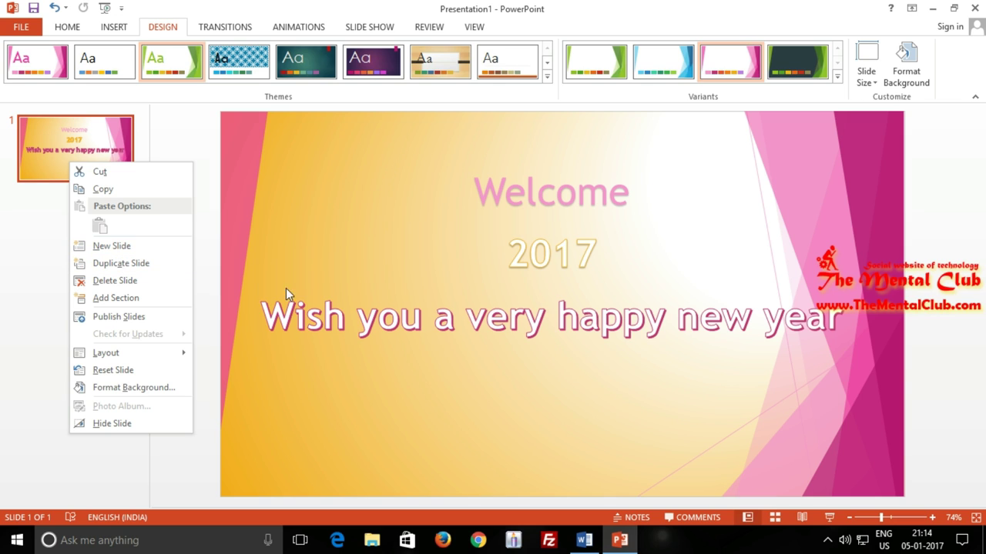
click(143, 263)
click(110, 166)
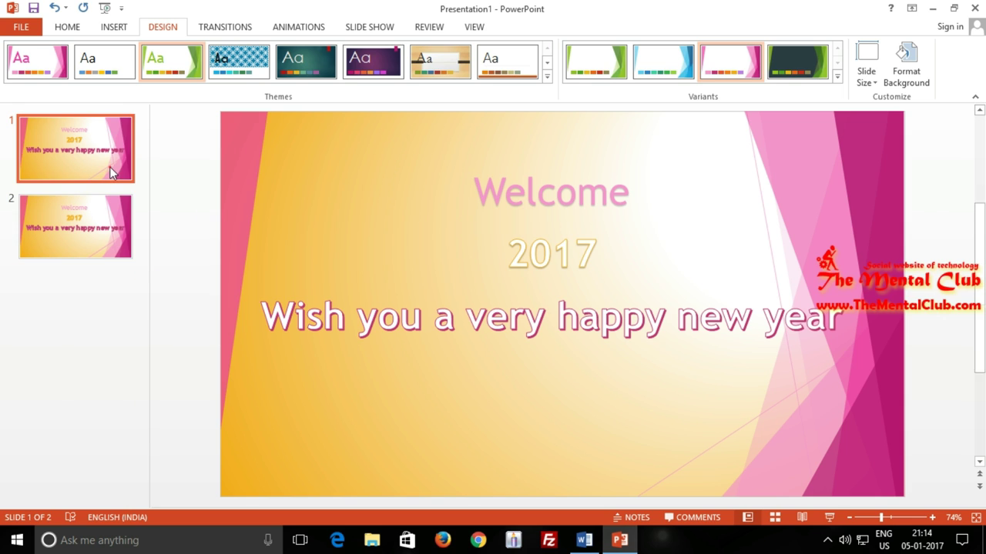
click(110, 227)
right_click(108, 223)
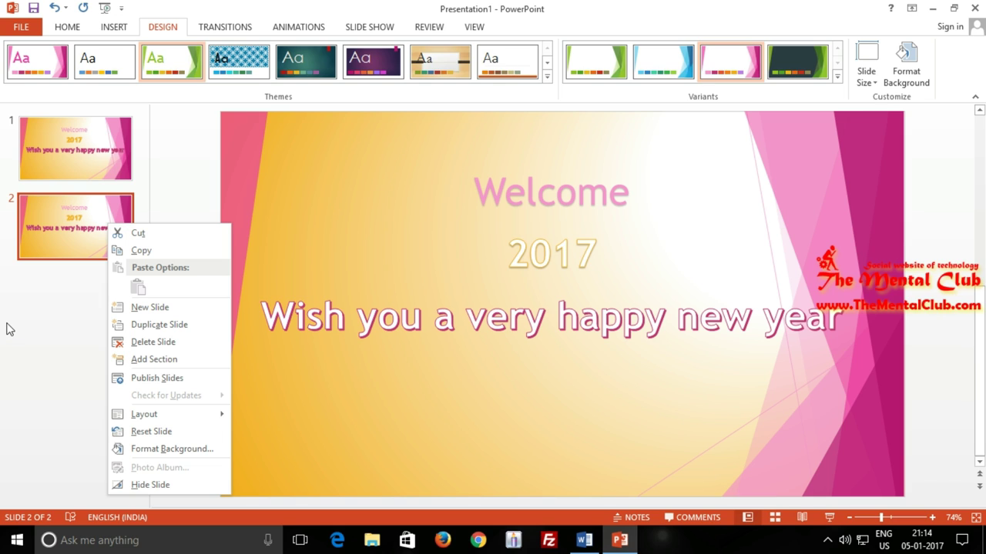
click(58, 151)
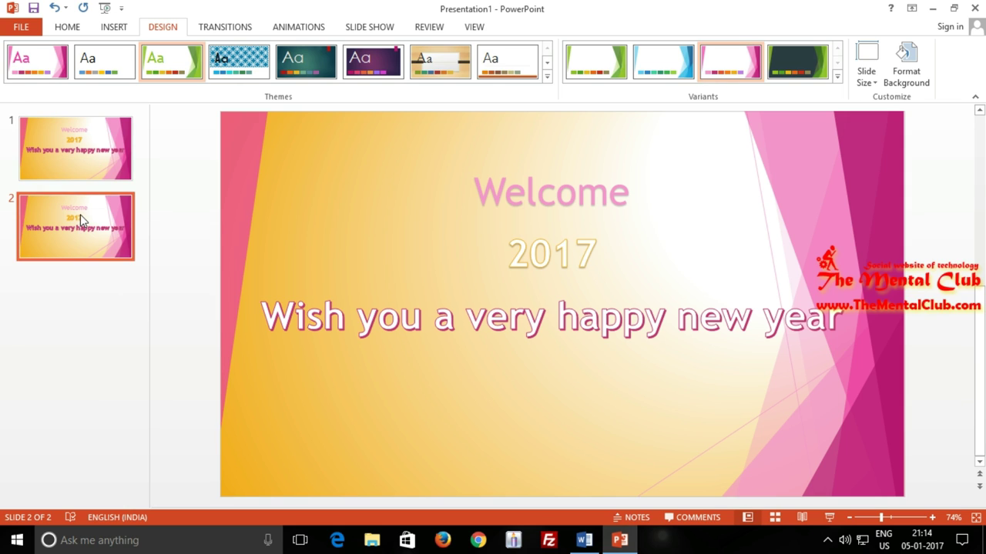
click(83, 155)
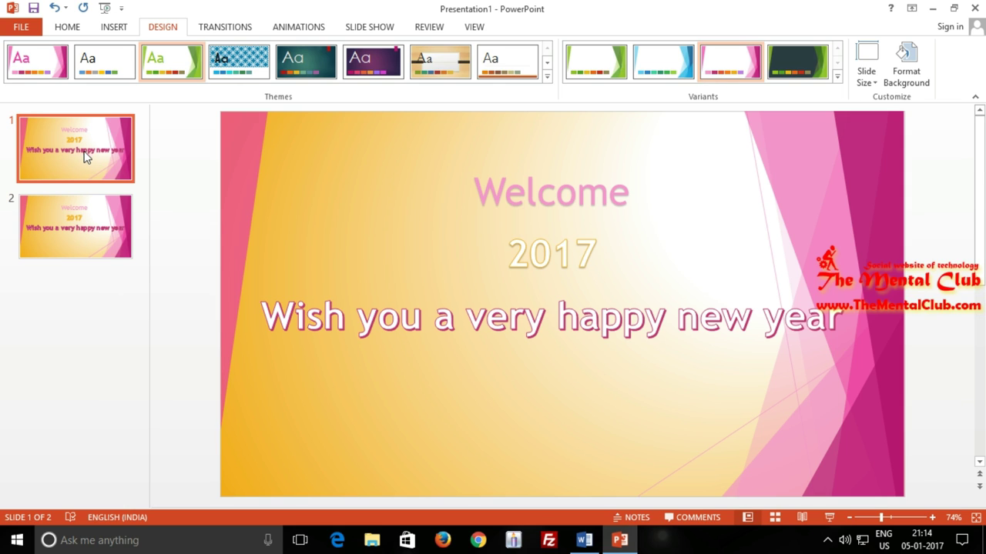
click(89, 228)
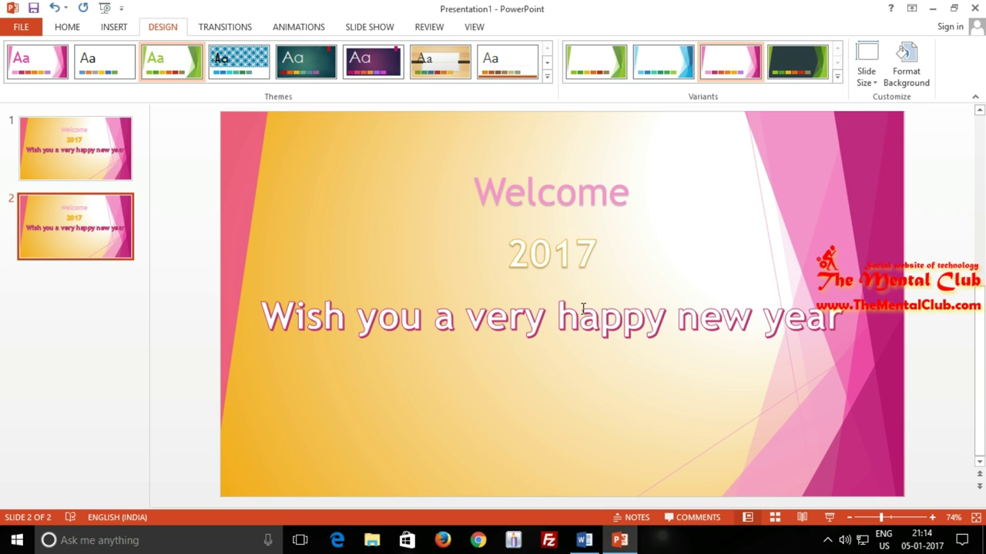
click(95, 242)
click(485, 320)
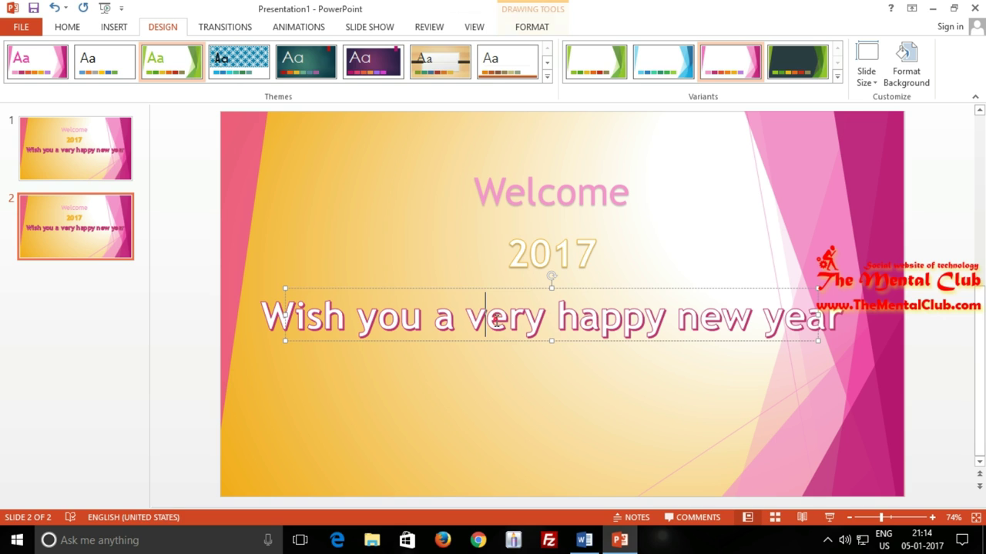
click(597, 290)
key(Delete)
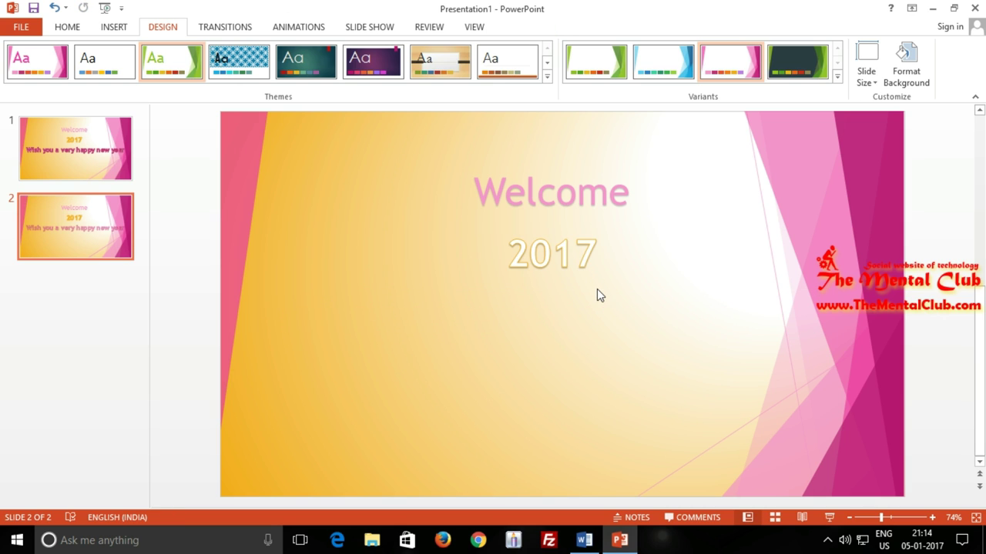
click(103, 154)
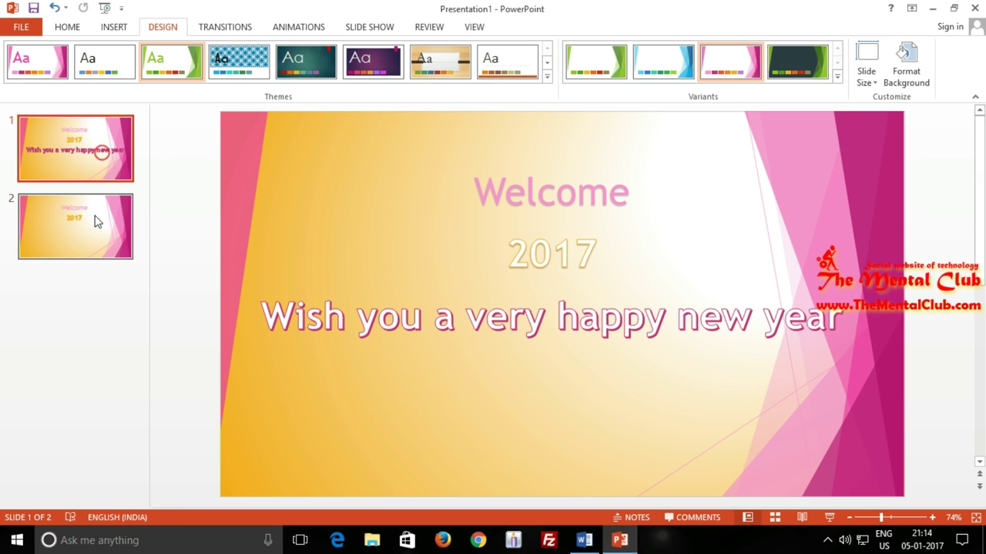
click(95, 216)
click(97, 152)
click(91, 217)
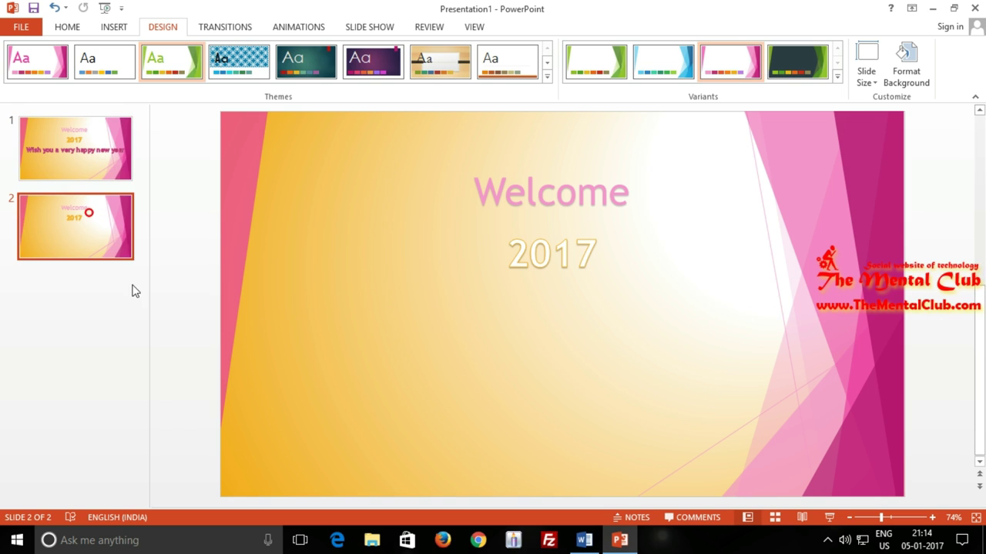
click(103, 234)
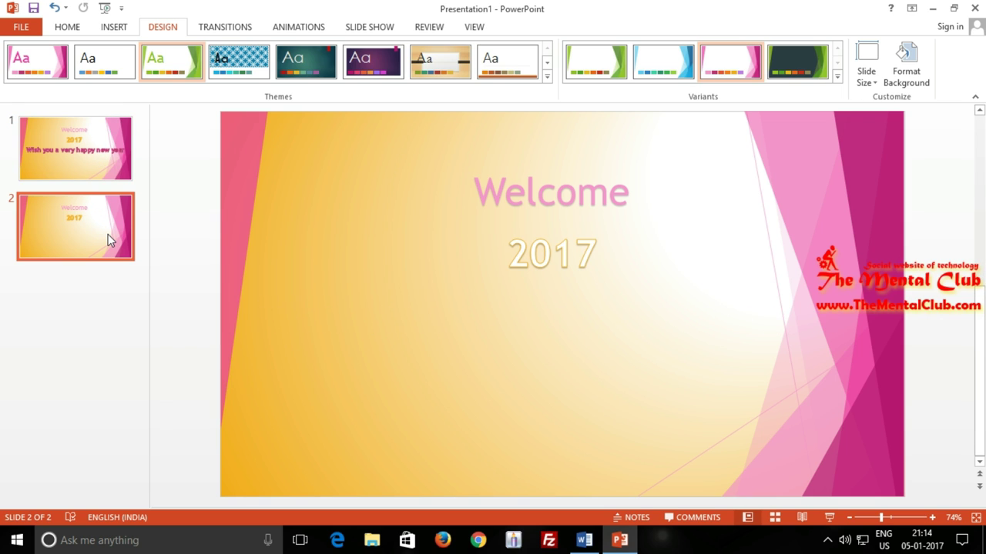
click(68, 173)
click(64, 170)
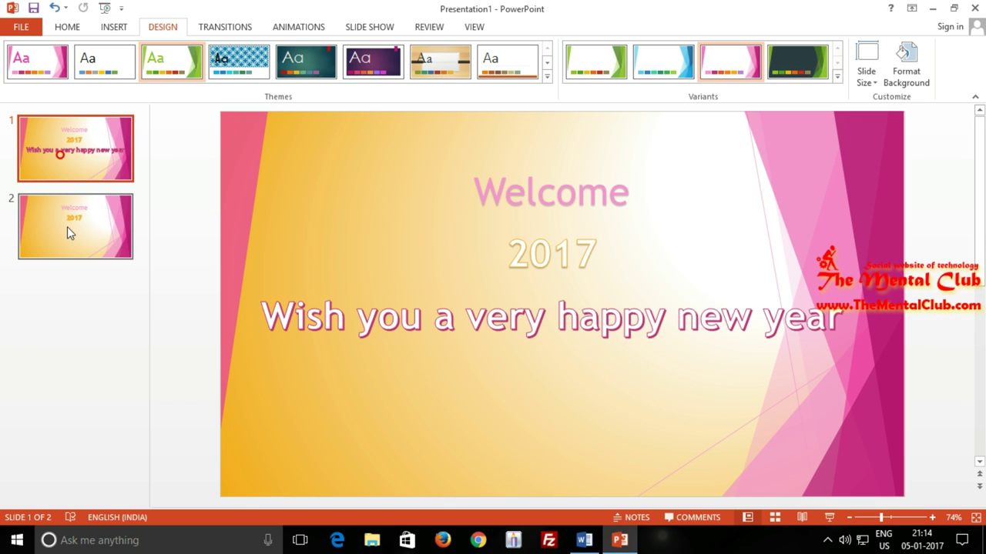
click(67, 231)
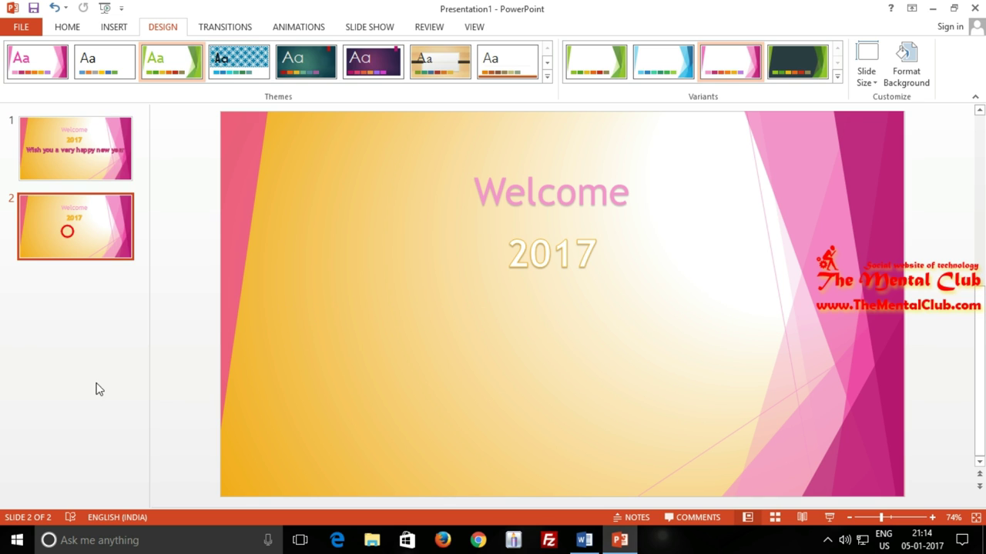
click(70, 175)
click(81, 226)
key(Delete)
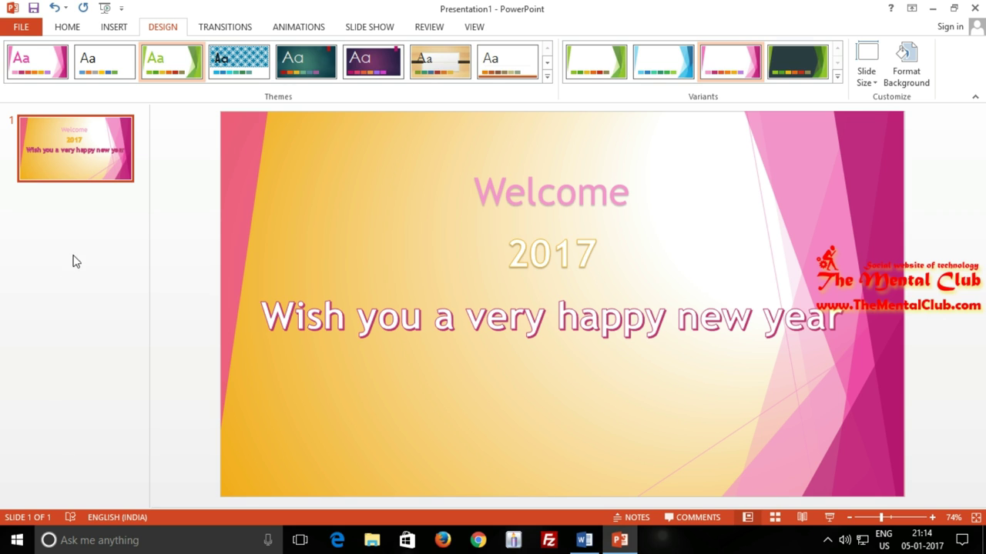
click(112, 28)
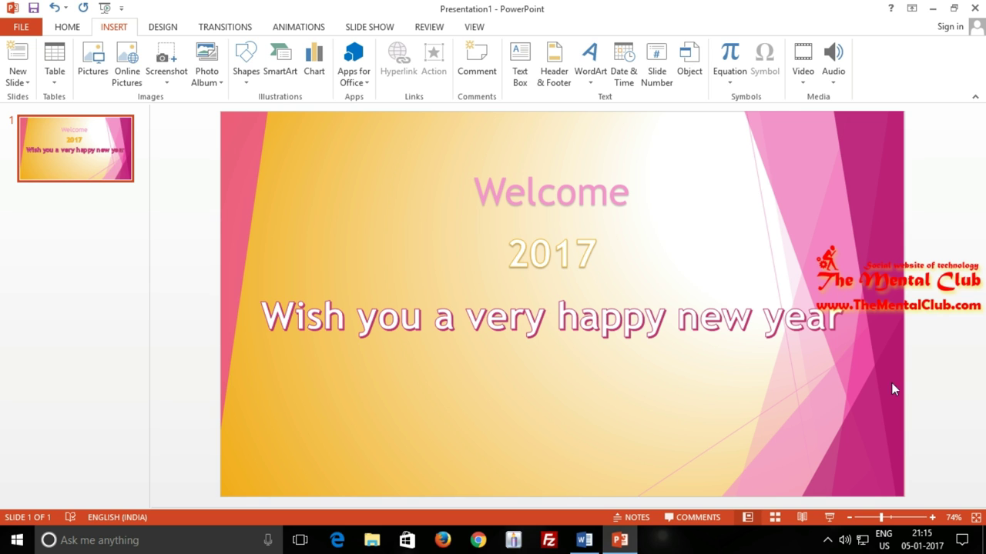
click(18, 82)
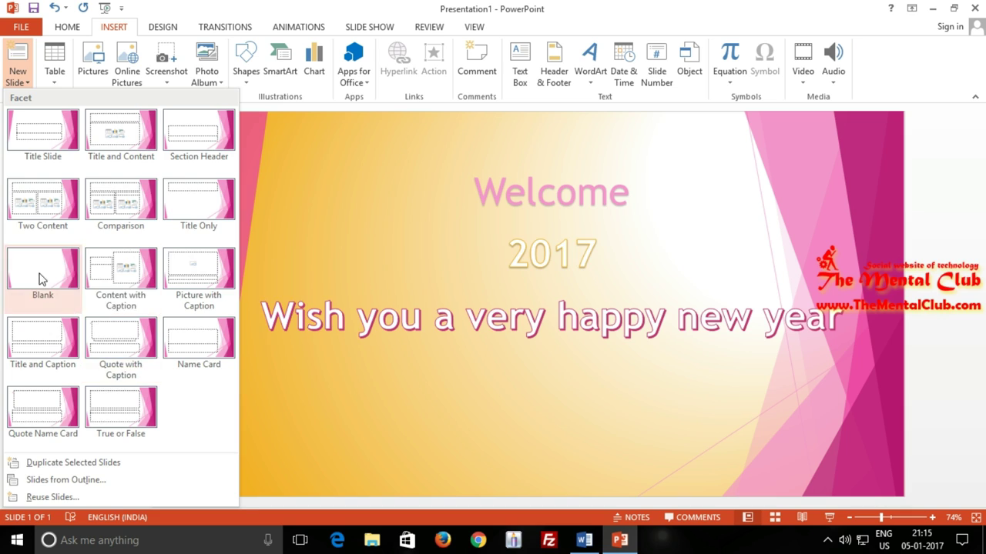
click(40, 276)
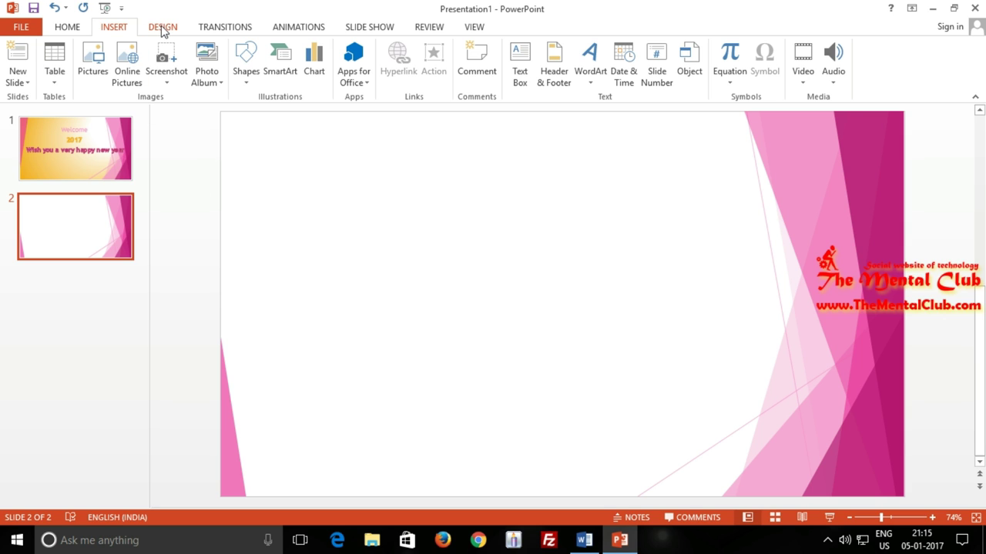
click(164, 29)
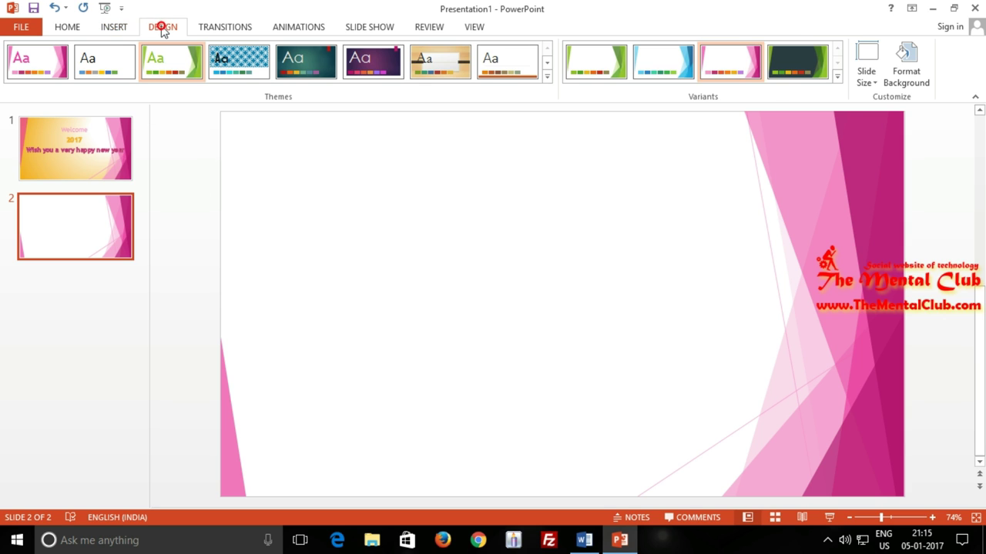
click(114, 27)
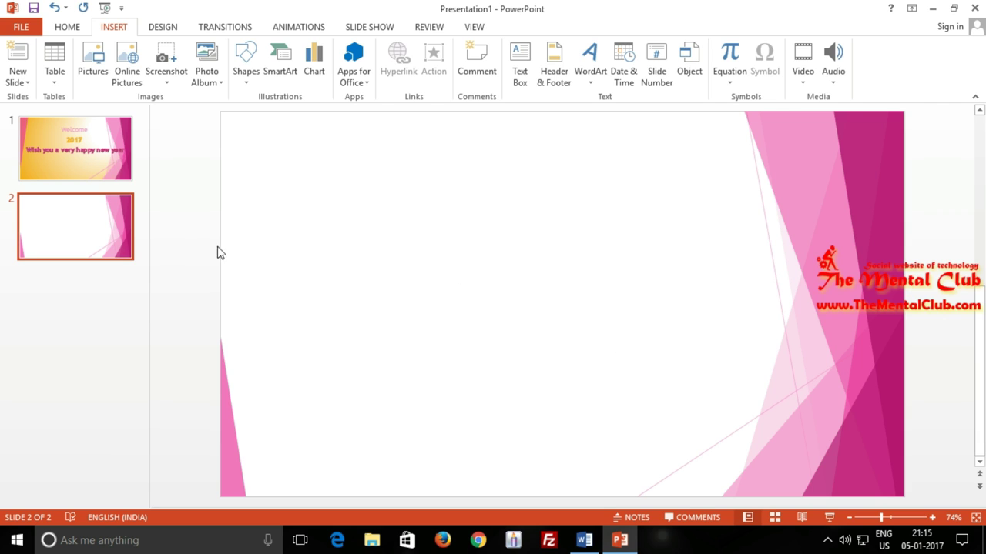
click(97, 161)
click(97, 214)
click(106, 153)
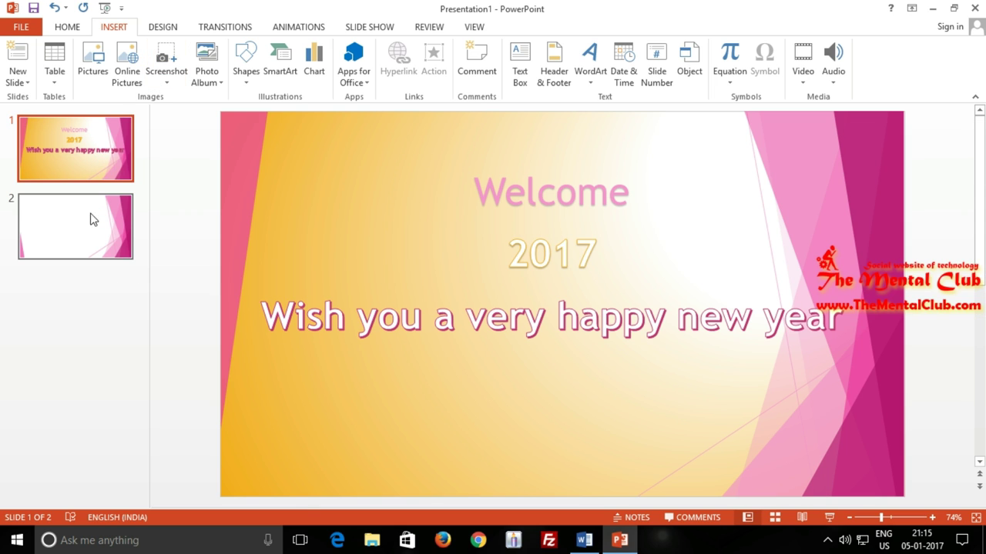
click(85, 239)
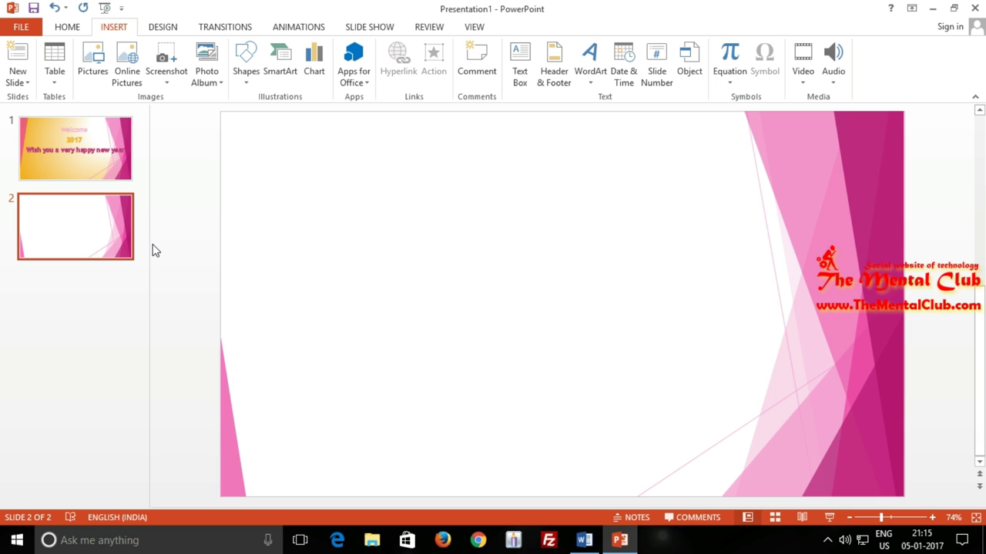
Apply the green theme to slide 2 only, checking the greeting slide stays unchanged.
click(162, 29)
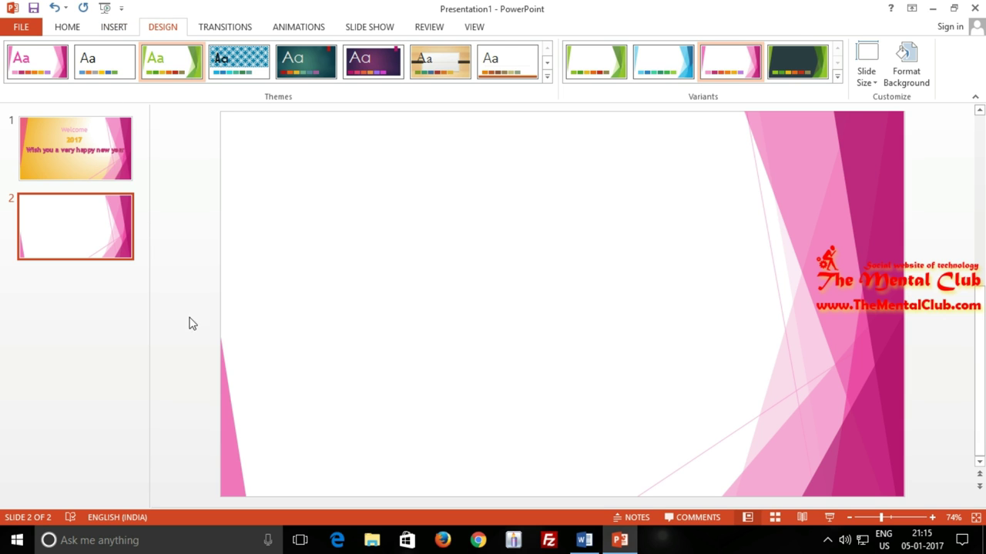
click(72, 164)
click(69, 239)
right_click(171, 62)
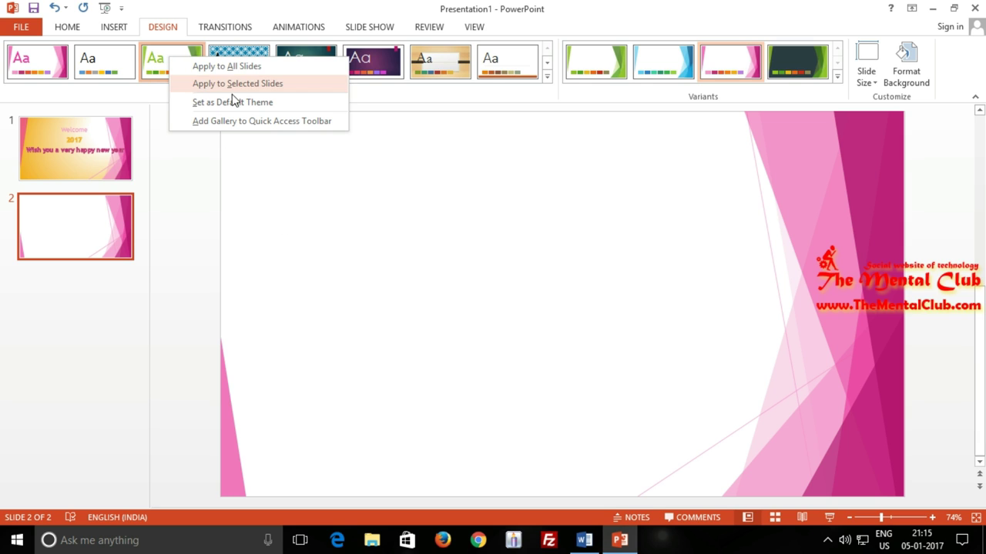
click(270, 85)
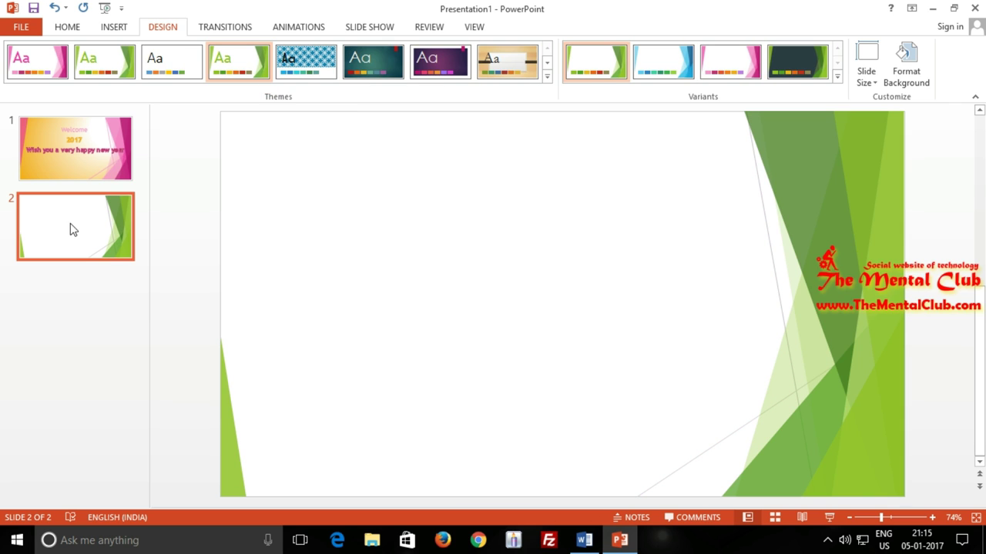
click(80, 146)
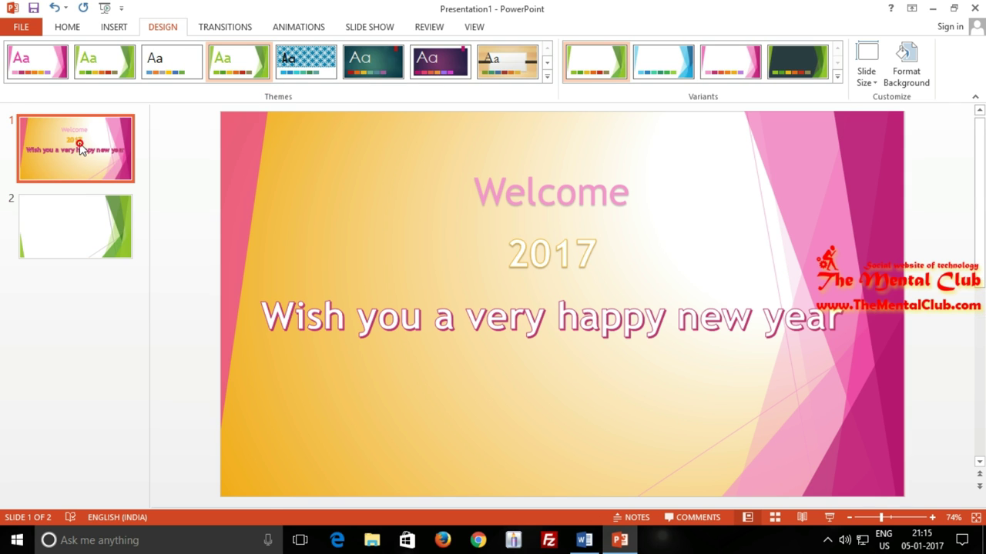
click(79, 207)
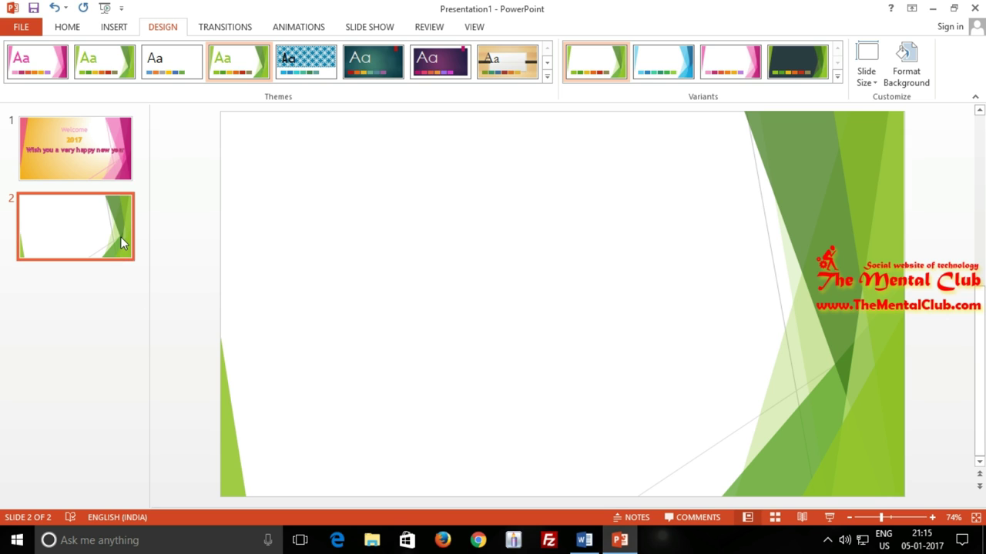
Browse the full theme gallery and apply the first theme to slide 2 only.
click(546, 77)
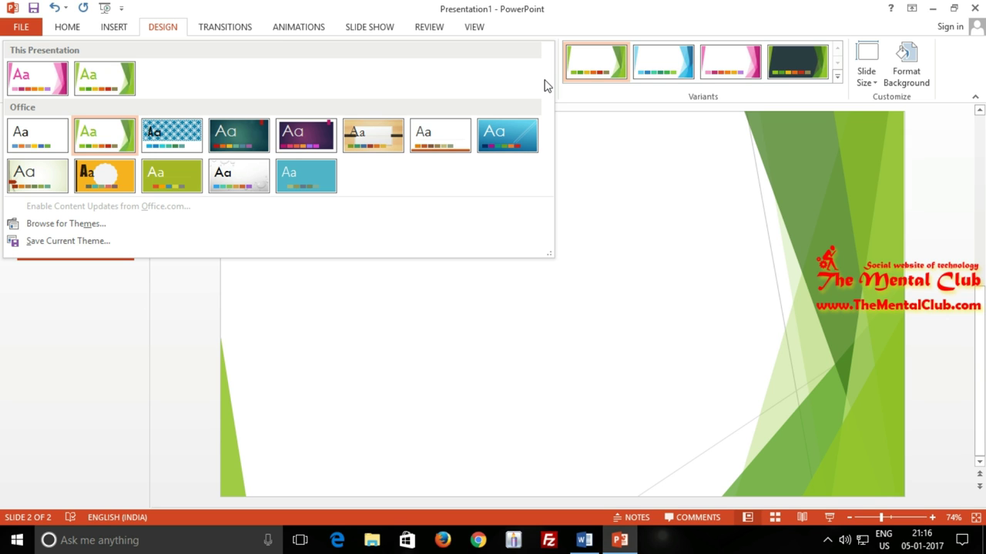
click(612, 281)
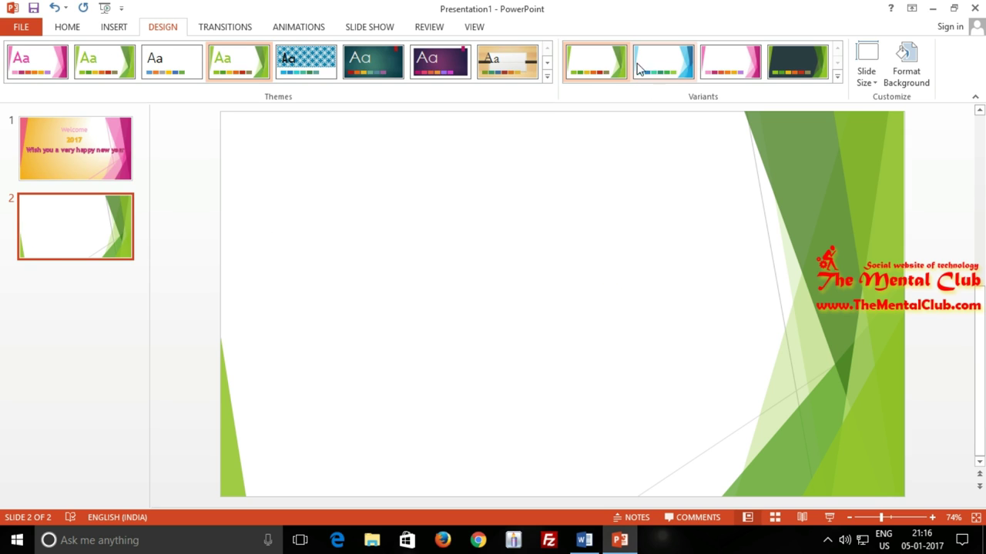
click(548, 65)
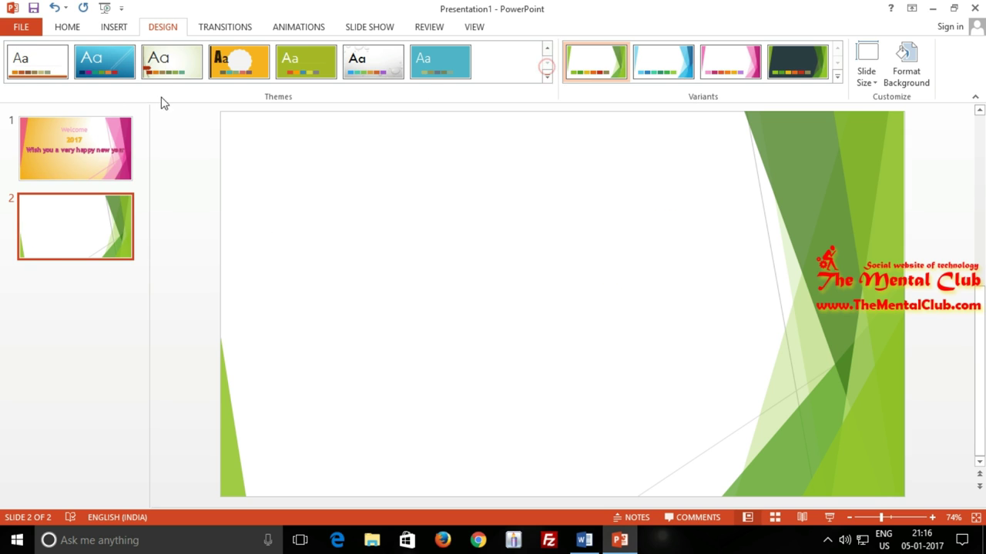
right_click(46, 56)
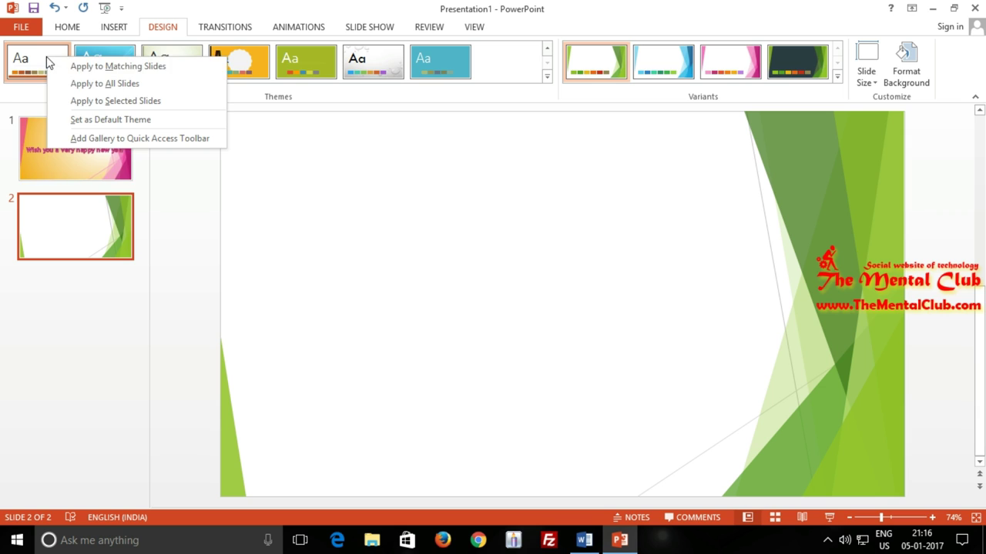
click(131, 102)
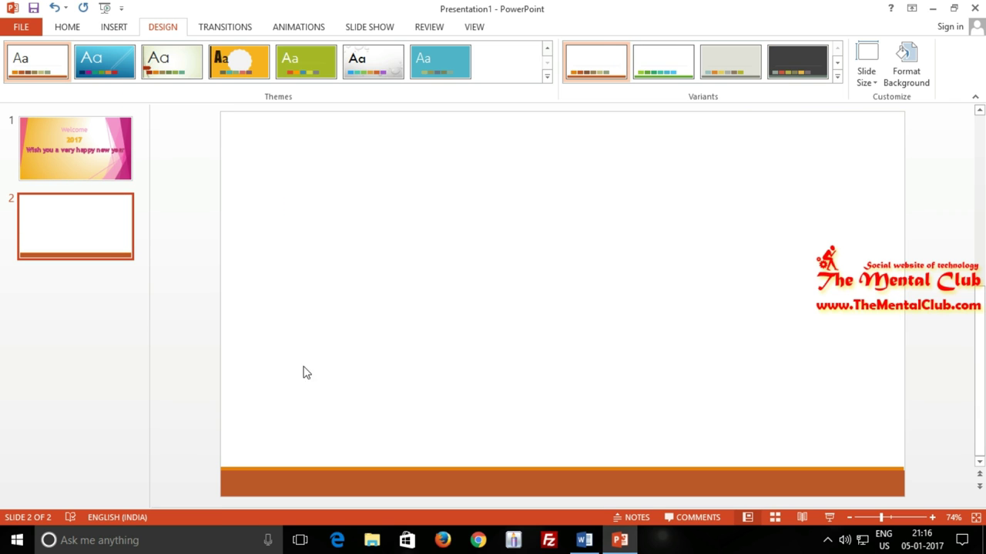
Apply a plain white theme to slide 2 alone, compare with slide 1, and open Variants options.
click(547, 60)
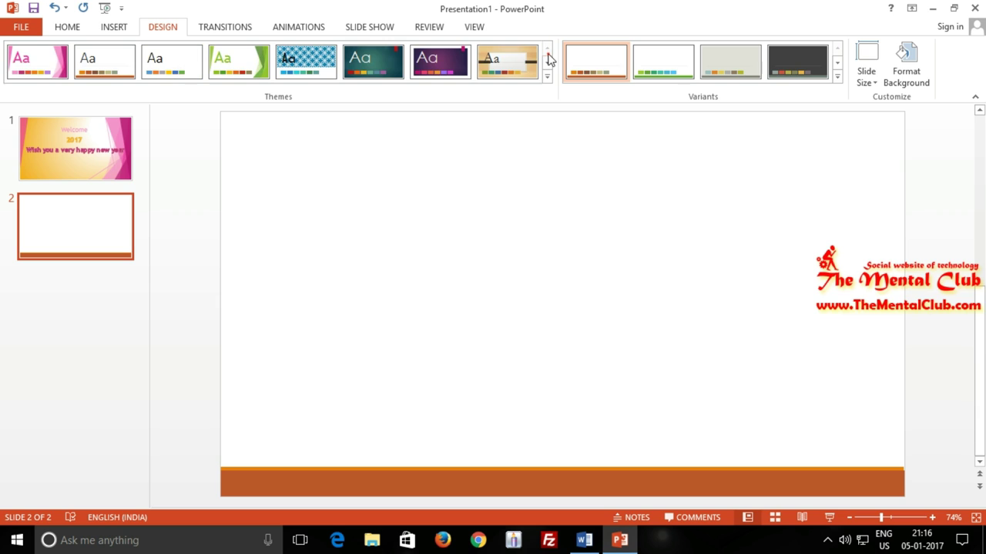
right_click(161, 65)
click(200, 113)
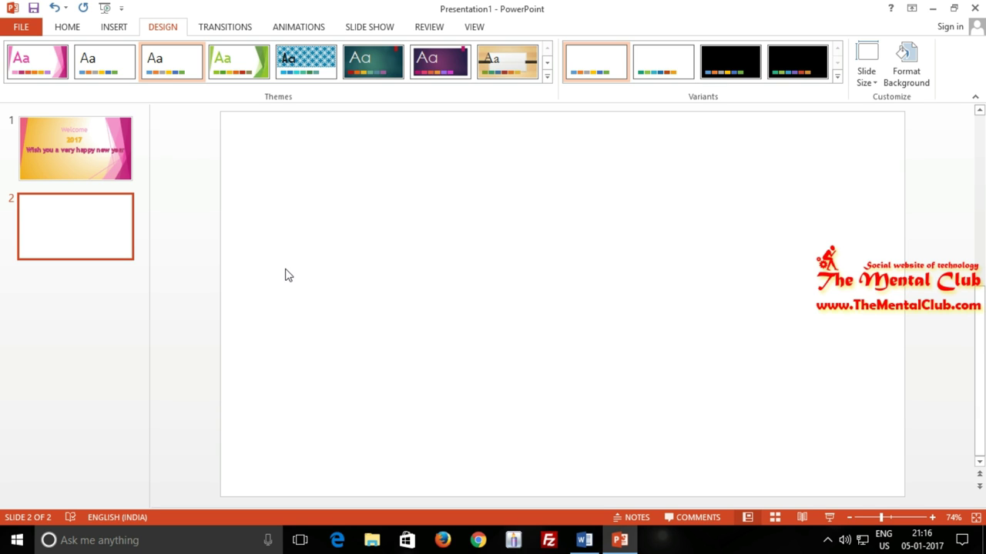
click(108, 154)
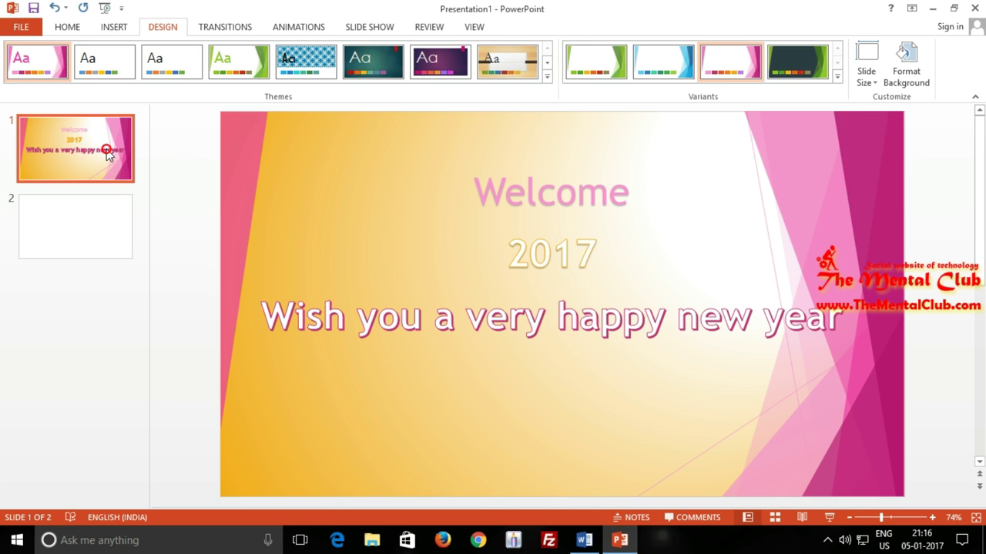
click(106, 219)
click(104, 155)
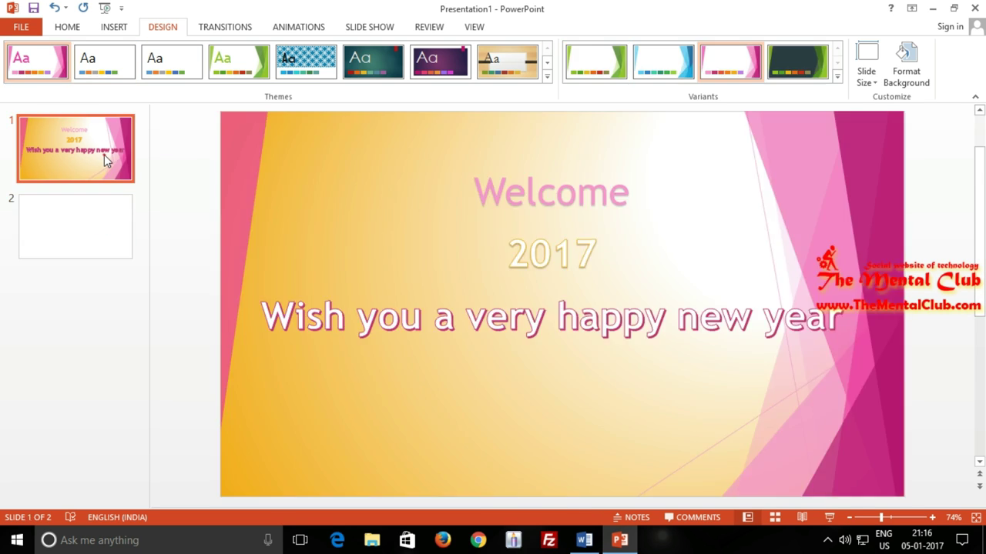
click(100, 230)
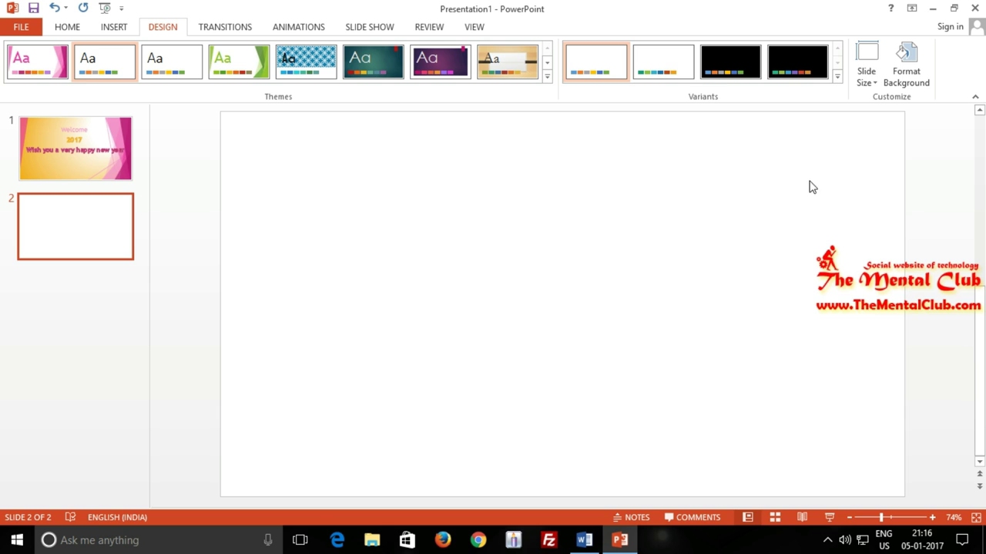
click(837, 77)
mouse_move(634, 97)
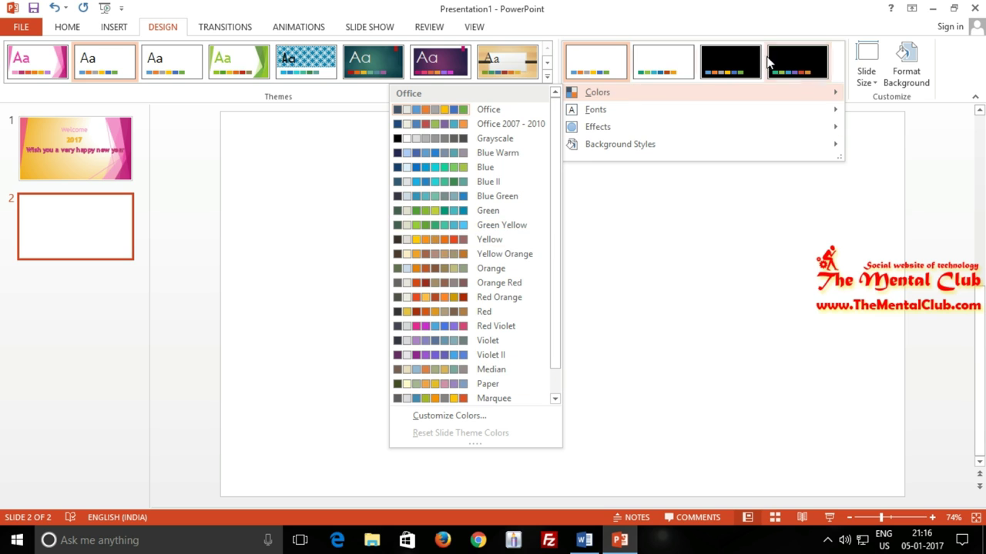
Try the black variant and then a dark grey background style on slide 2.
click(797, 62)
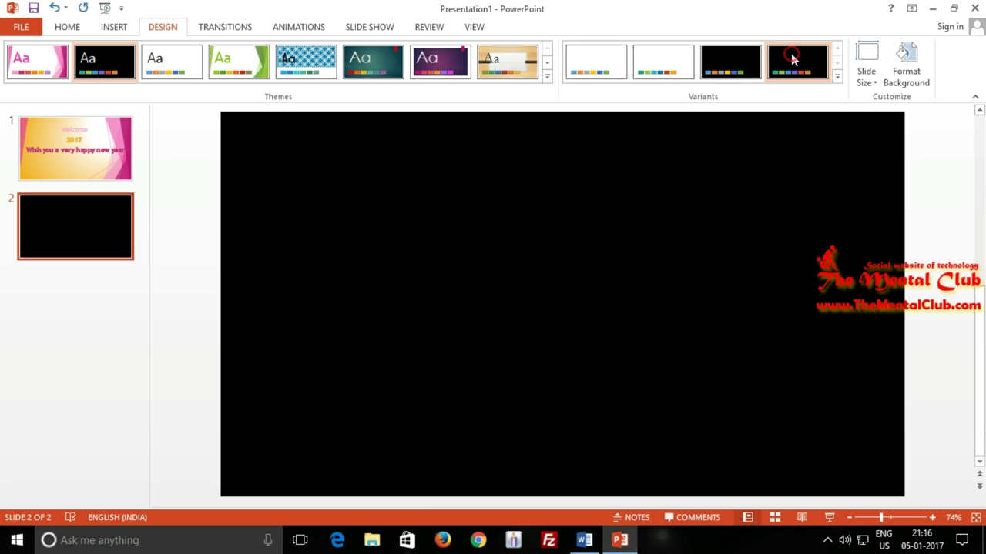
click(837, 77)
mouse_move(666, 116)
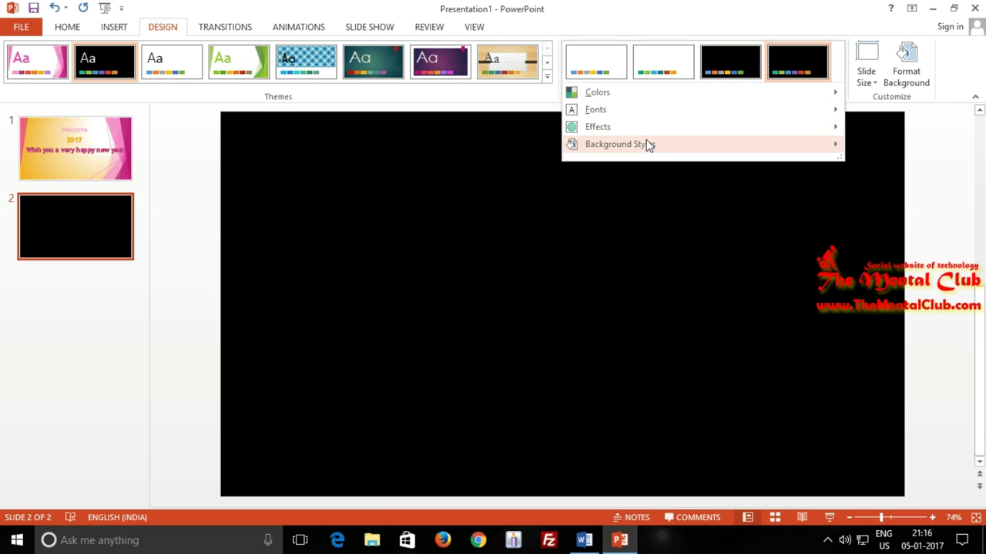
mouse_move(647, 140)
click(528, 199)
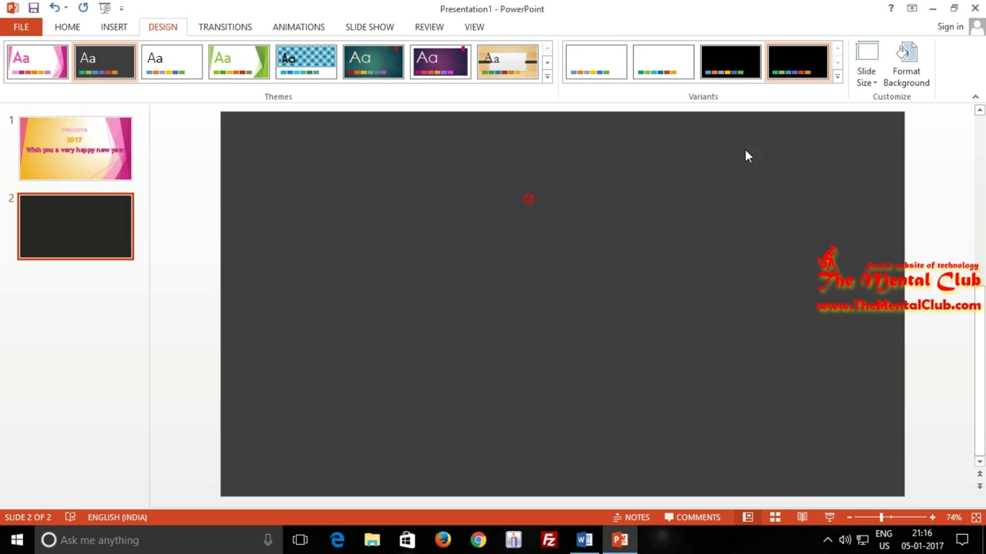
Open the Format Background pane from Background Styles and close it unchanged.
click(838, 77)
click(598, 145)
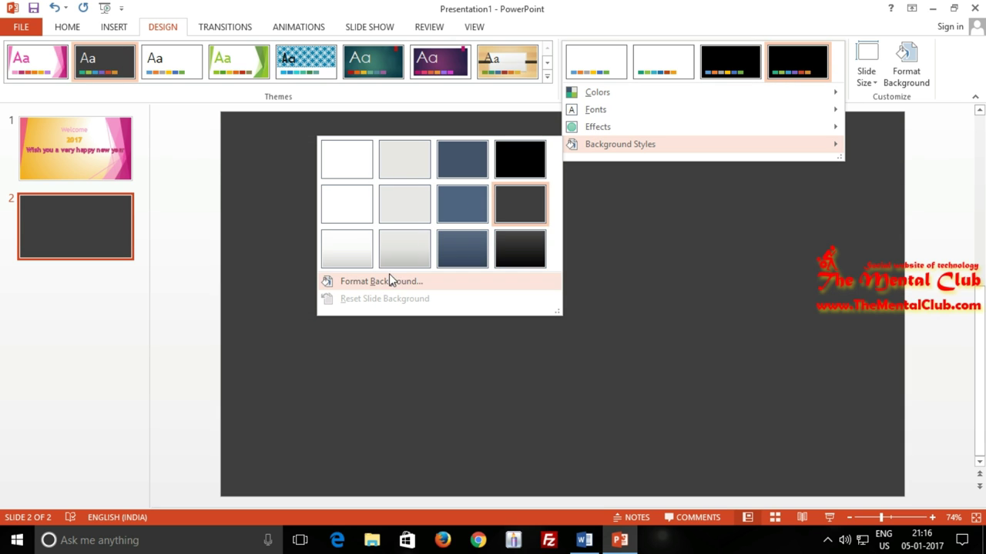
click(382, 282)
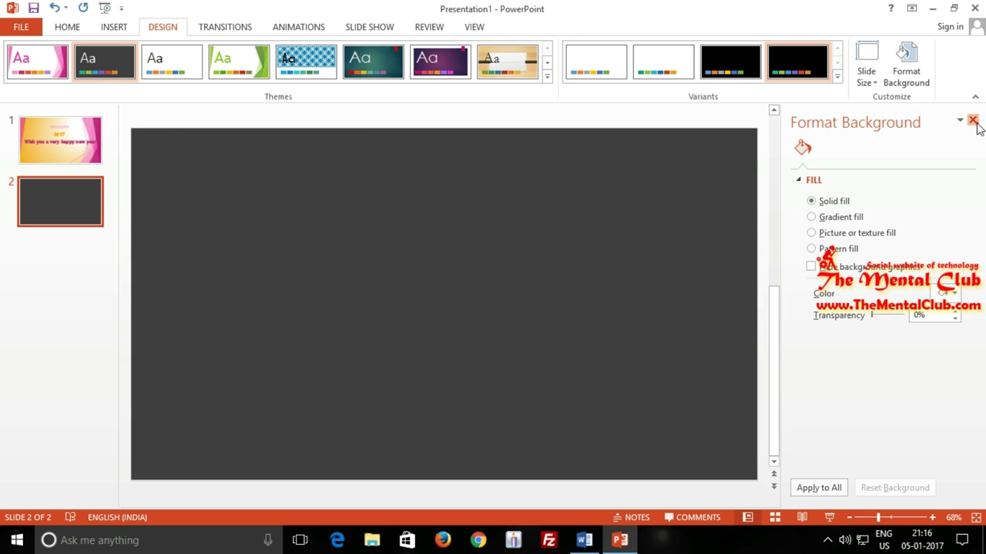
click(972, 120)
click(837, 76)
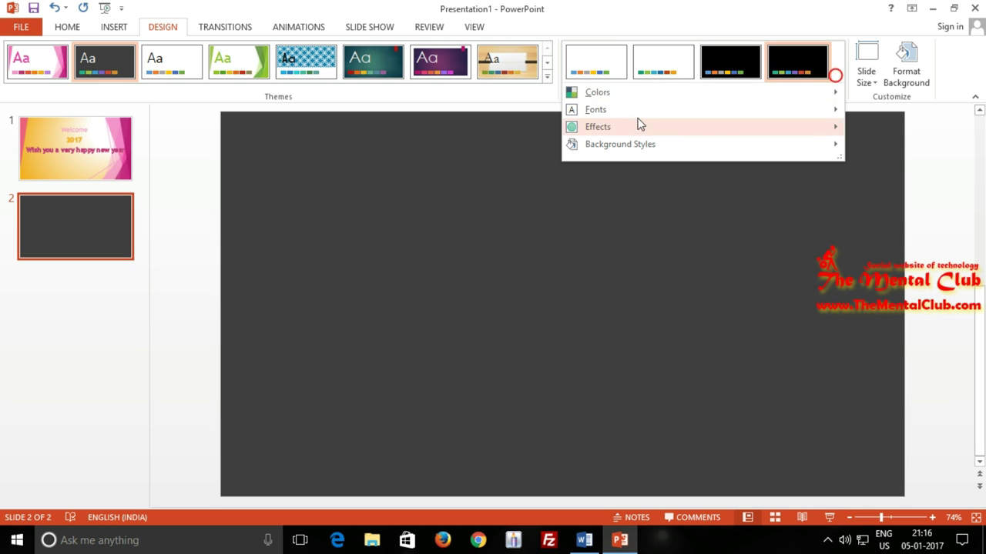
click(446, 171)
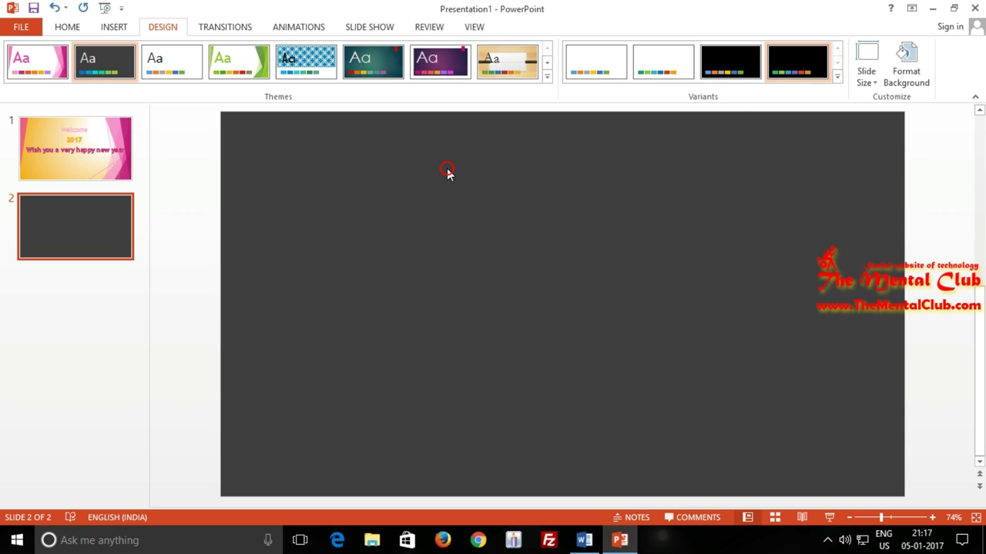
Reapply the white variant to slide 2 and open Format Background from Background Styles.
click(837, 75)
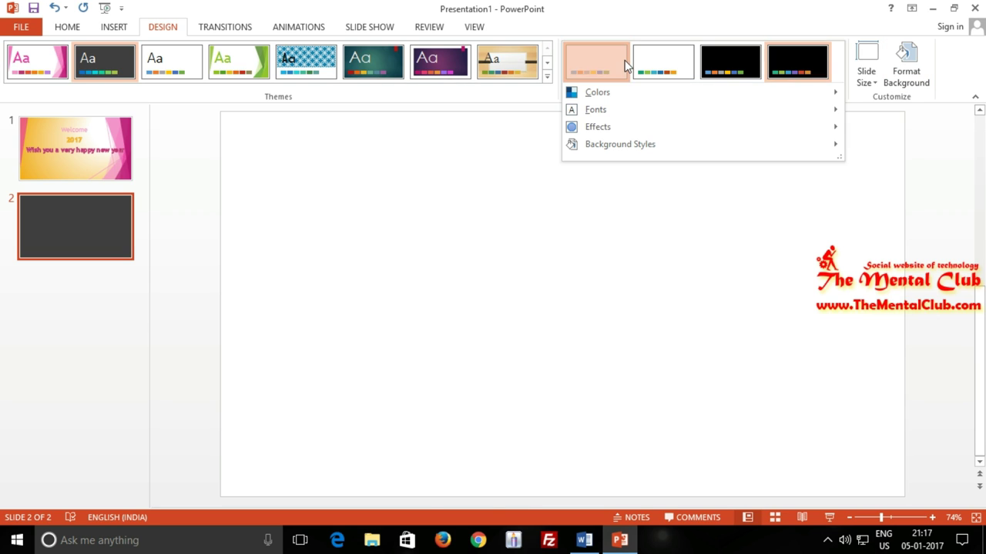
click(625, 60)
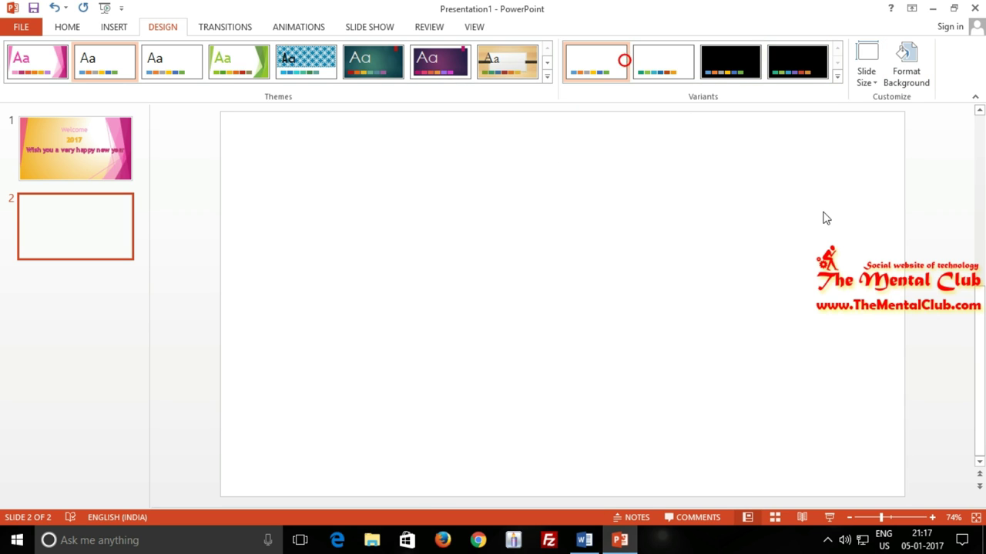
click(837, 77)
click(653, 144)
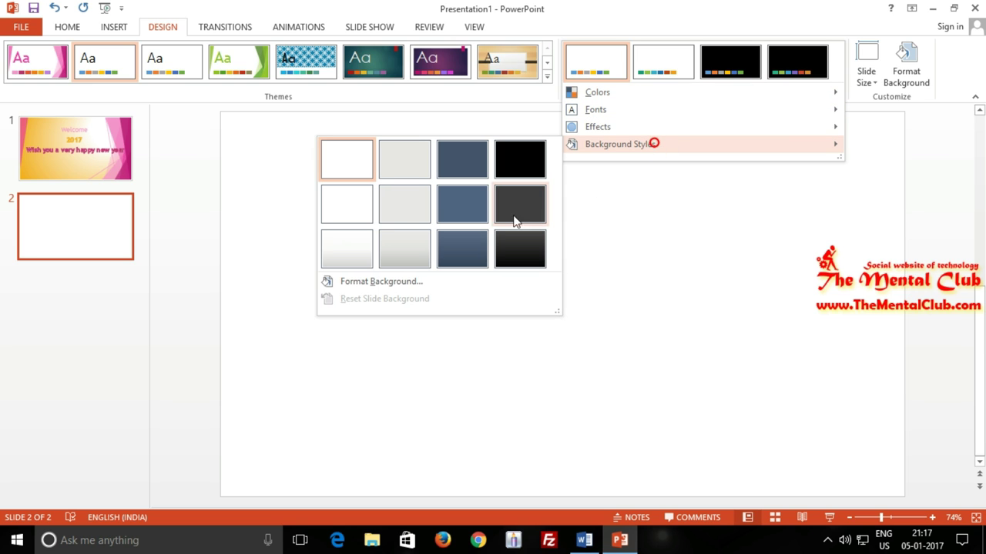
click(422, 288)
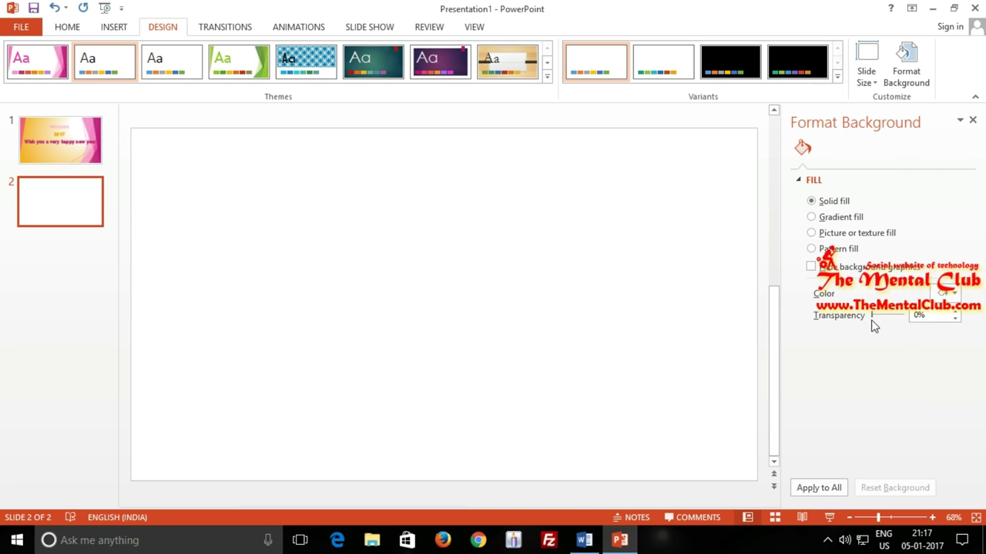
Try red, green, light blue and purple as slide 2's solid background, then switch to a gradient fill.
click(829, 203)
click(955, 294)
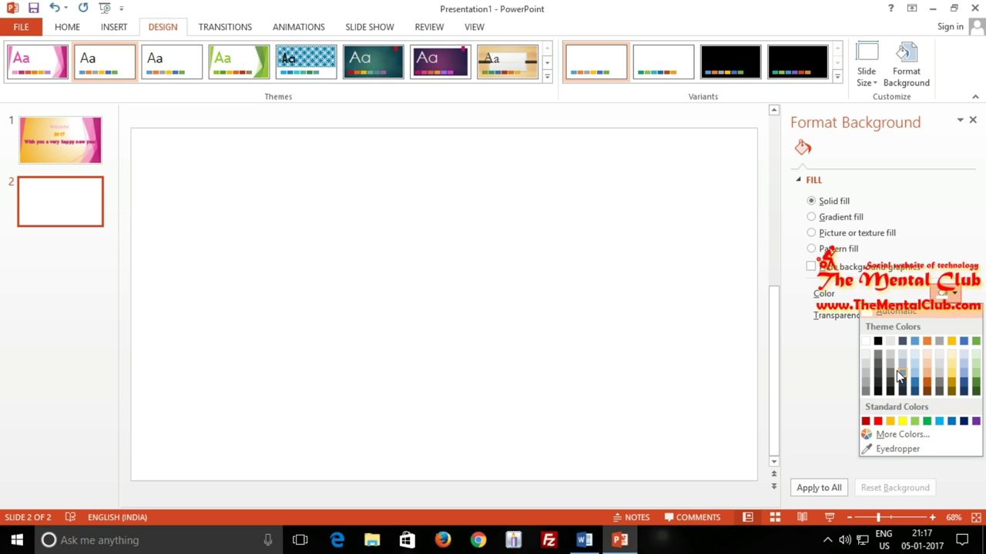
click(877, 420)
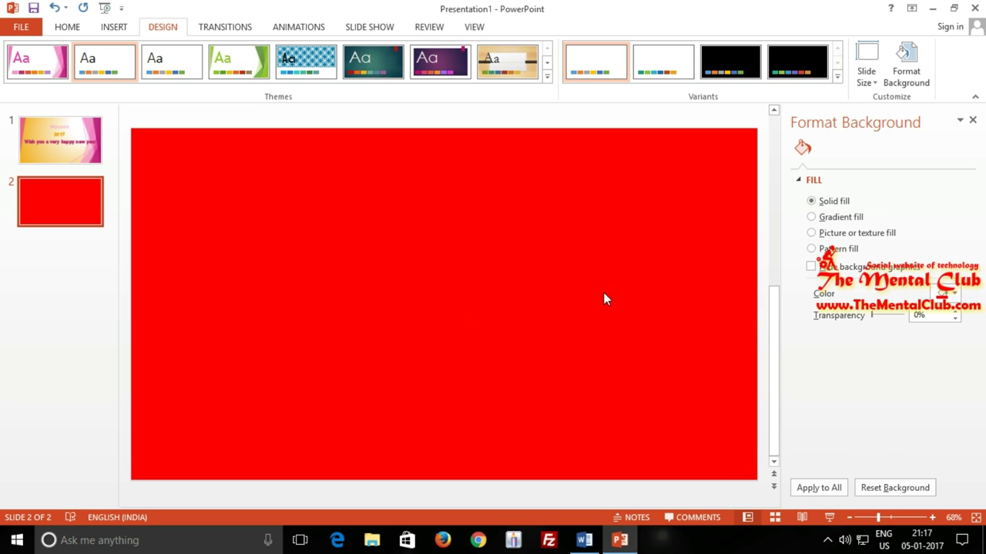
click(953, 295)
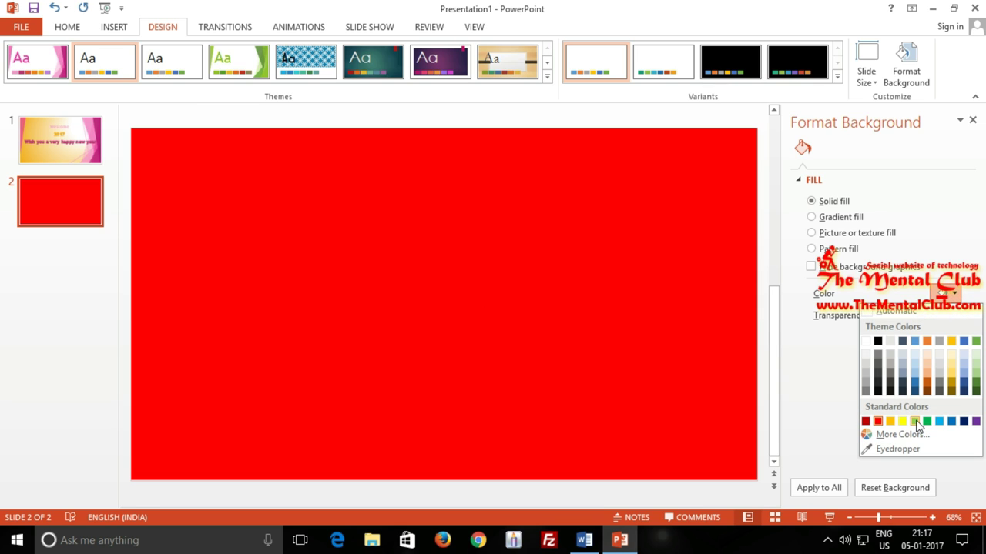
click(916, 421)
click(955, 293)
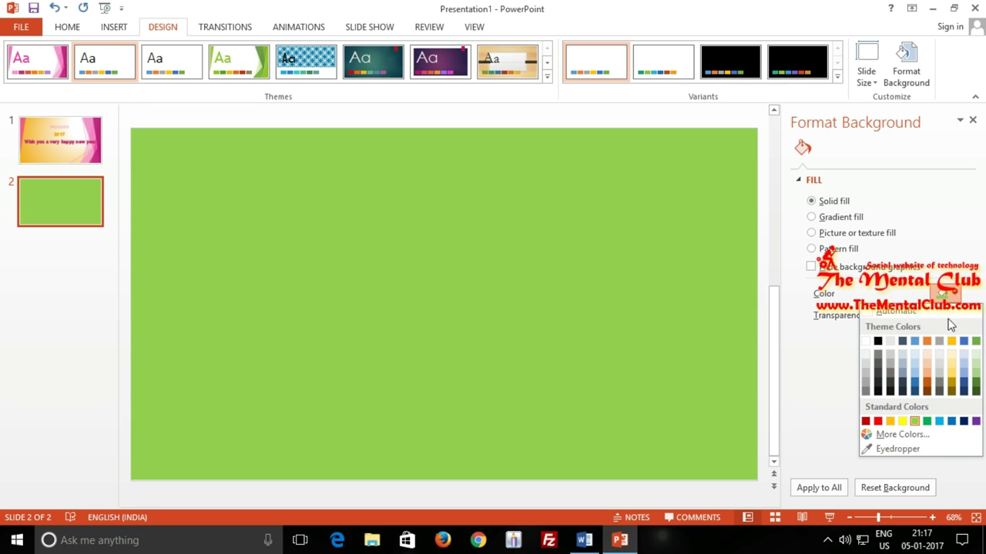
click(942, 422)
click(955, 293)
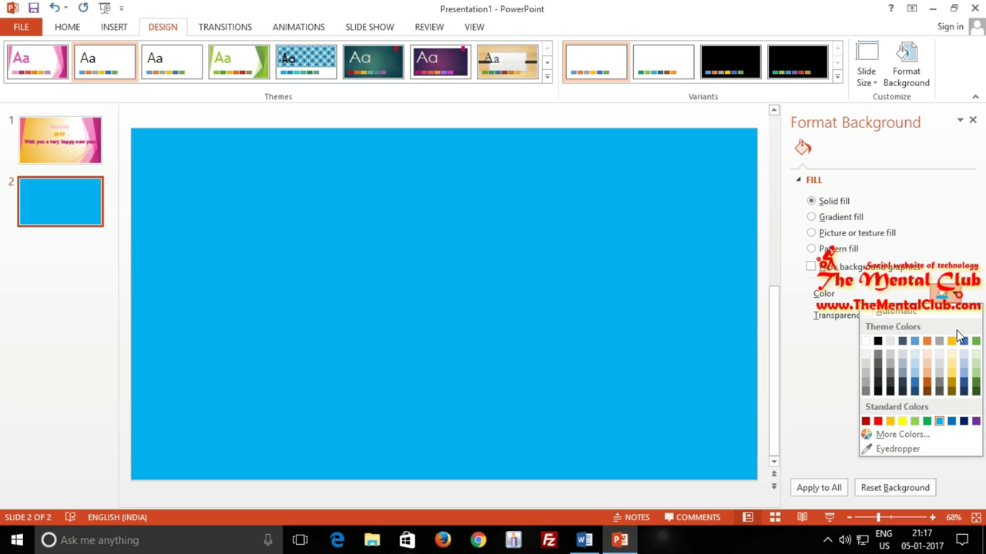
click(975, 422)
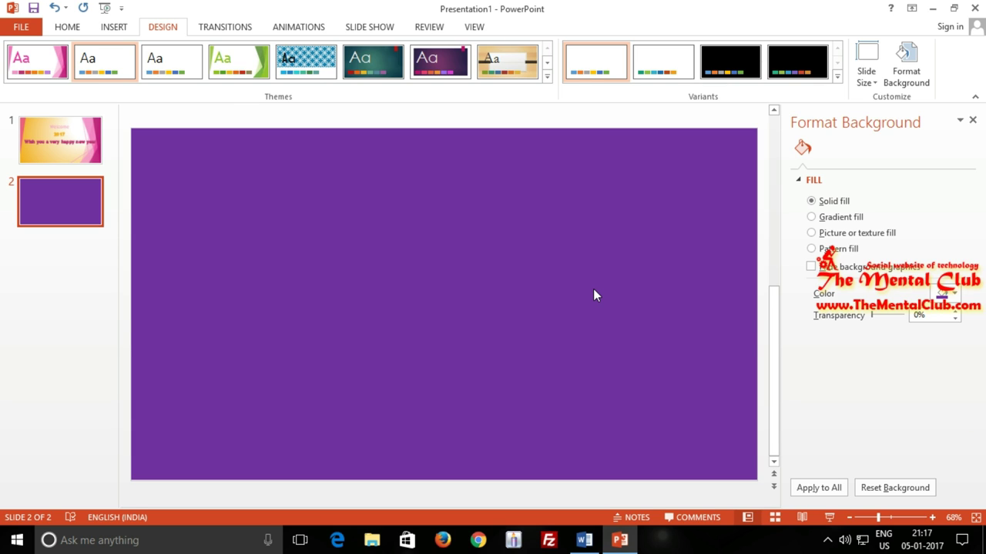
click(814, 218)
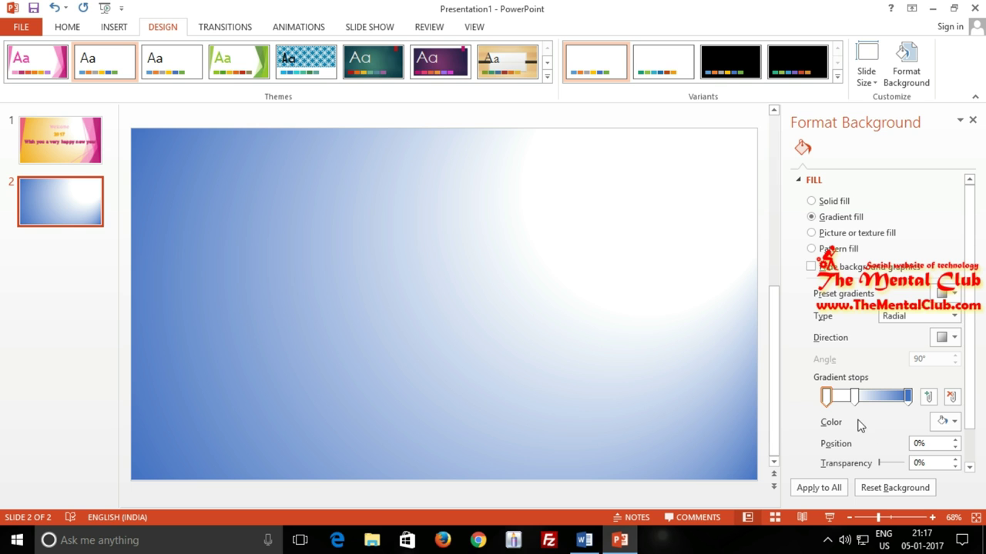
Widen the radial gradient's centre, try rectangular, path and Shade from title types, then choose diagonal linear.
mouse_move(855, 397)
mouse_down()
mouse_move(881, 397)
mouse_move(849, 401)
mouse_move(871, 411)
mouse_up()
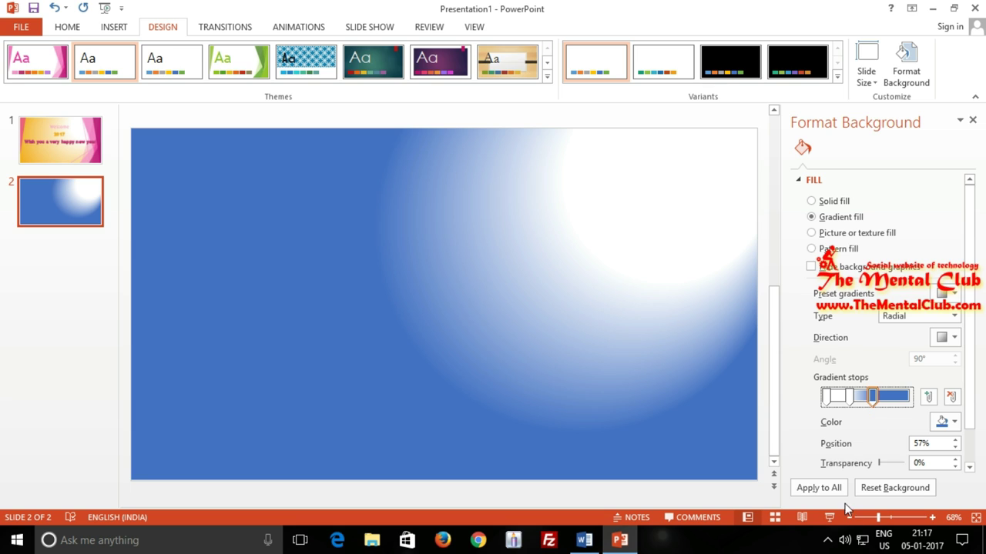
click(830, 397)
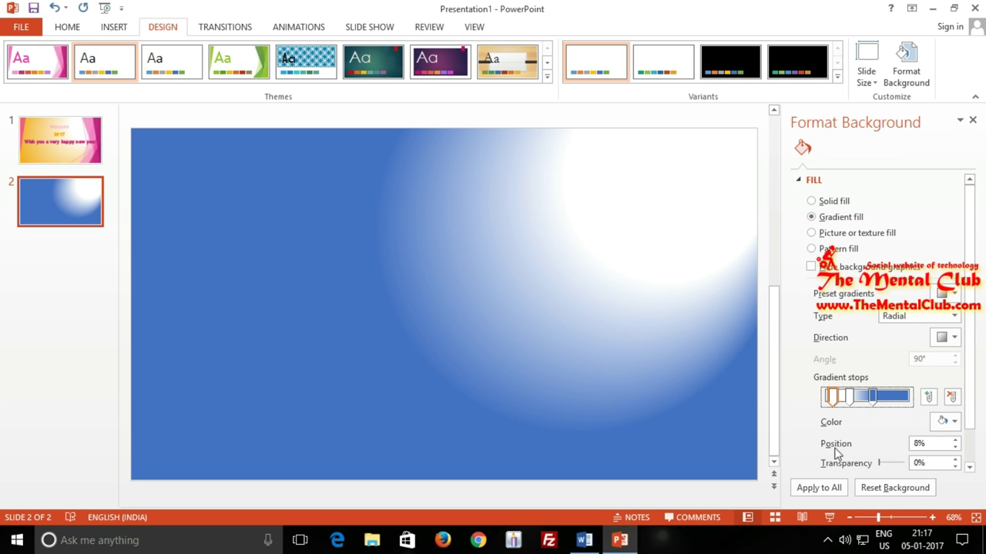
click(953, 294)
click(954, 294)
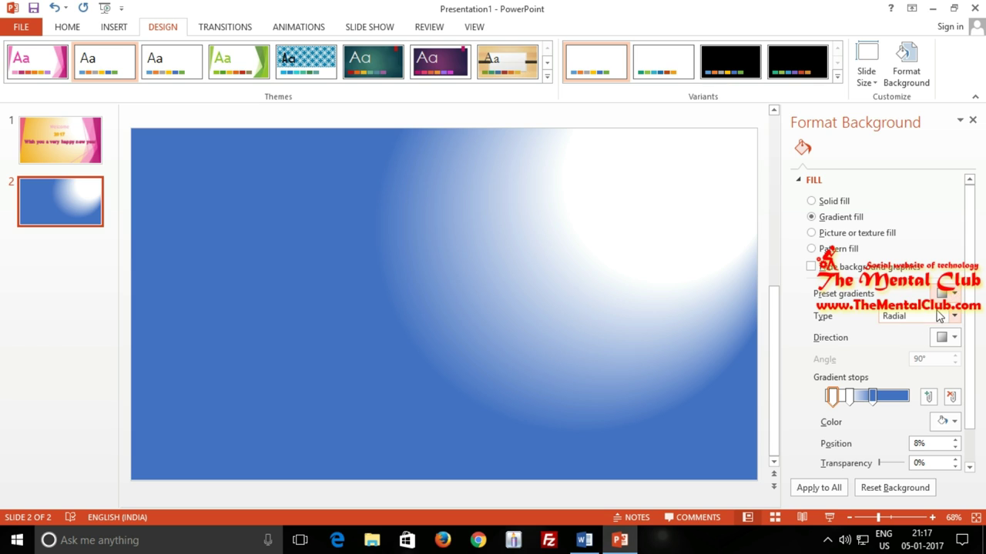
click(939, 316)
click(903, 359)
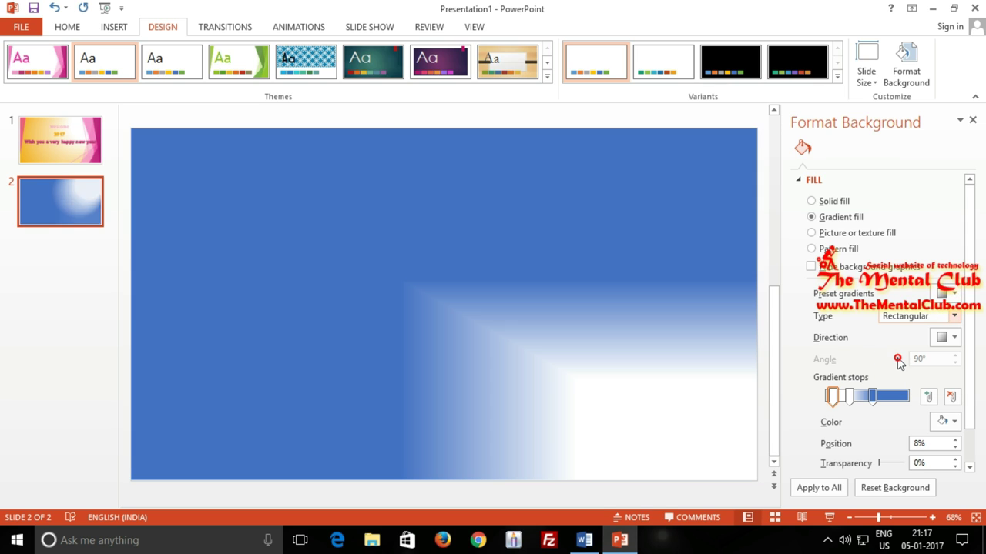
click(953, 316)
click(912, 366)
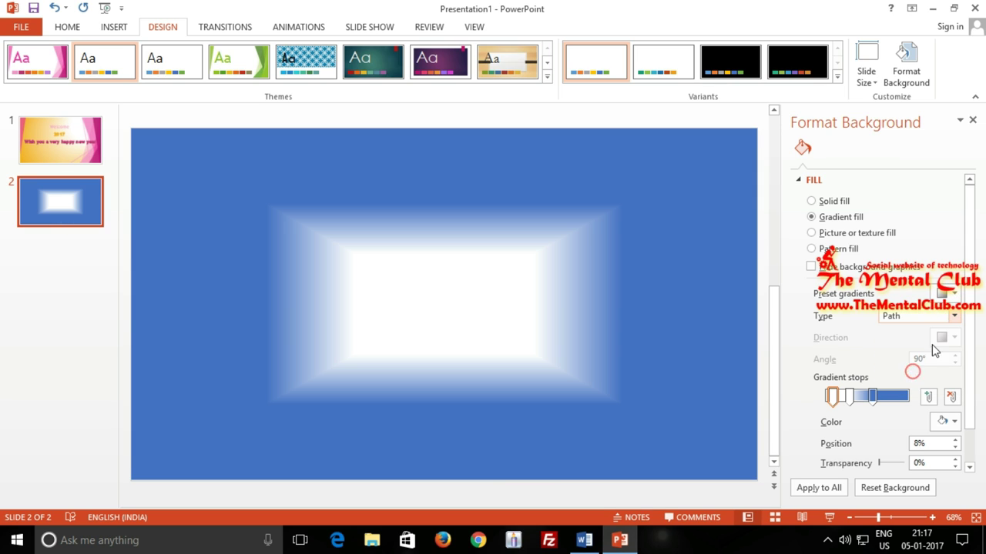
click(953, 316)
click(941, 383)
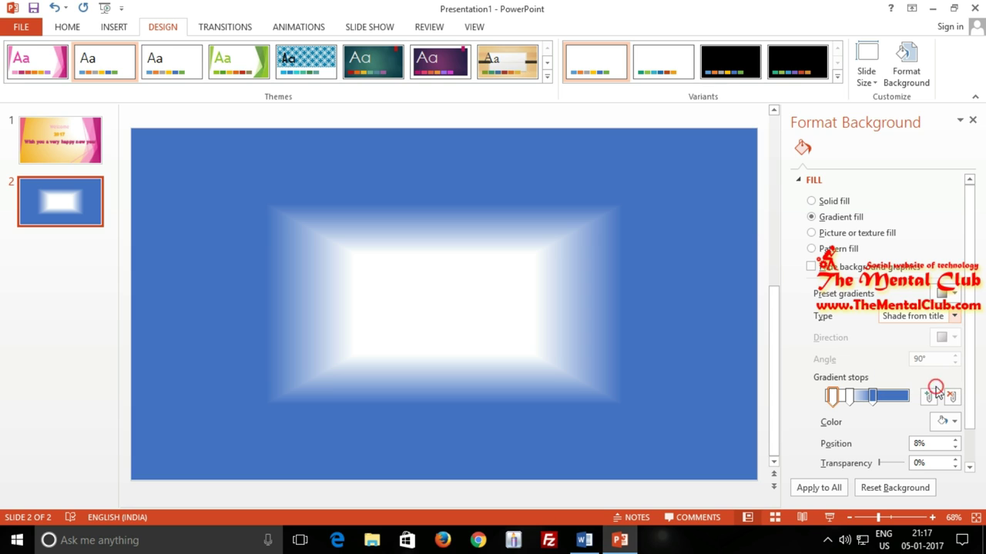
click(954, 317)
click(924, 333)
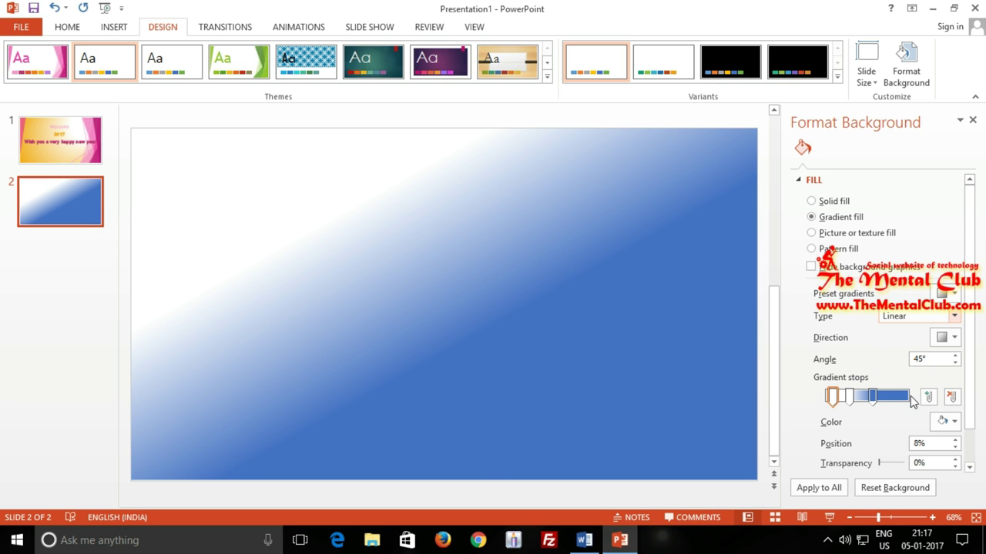
Recolour the gradient stops yellow, red (57%) and green (29%), then reset the background to plain white.
click(952, 421)
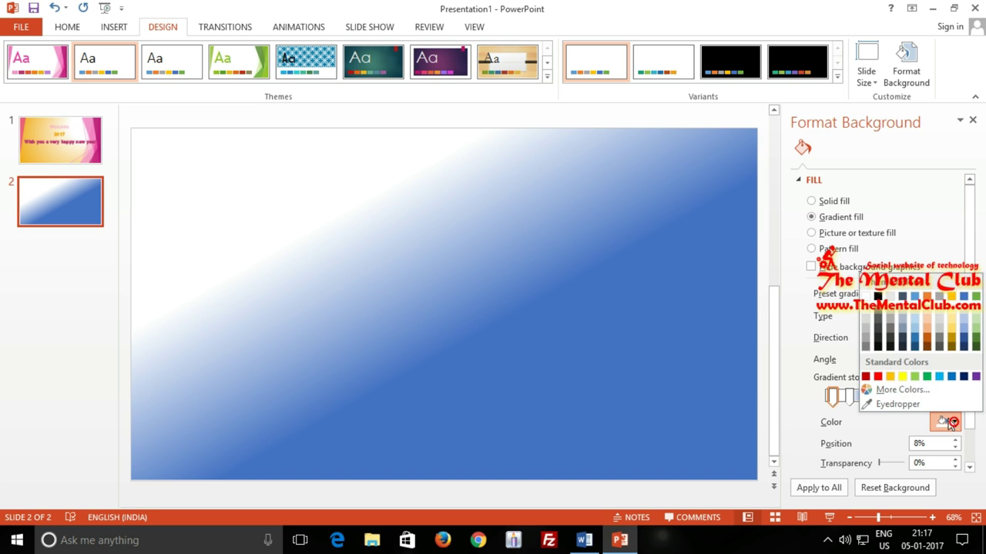
click(902, 377)
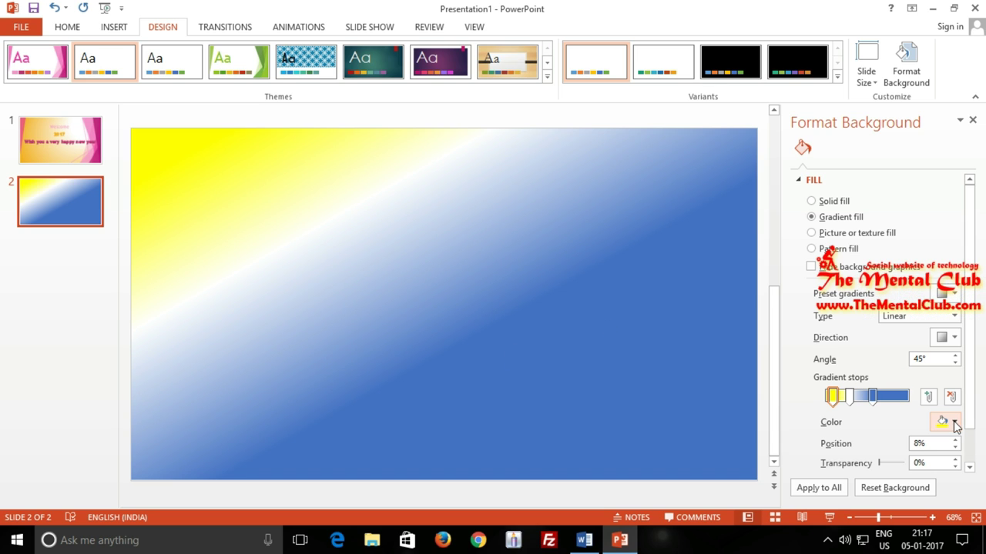
click(871, 396)
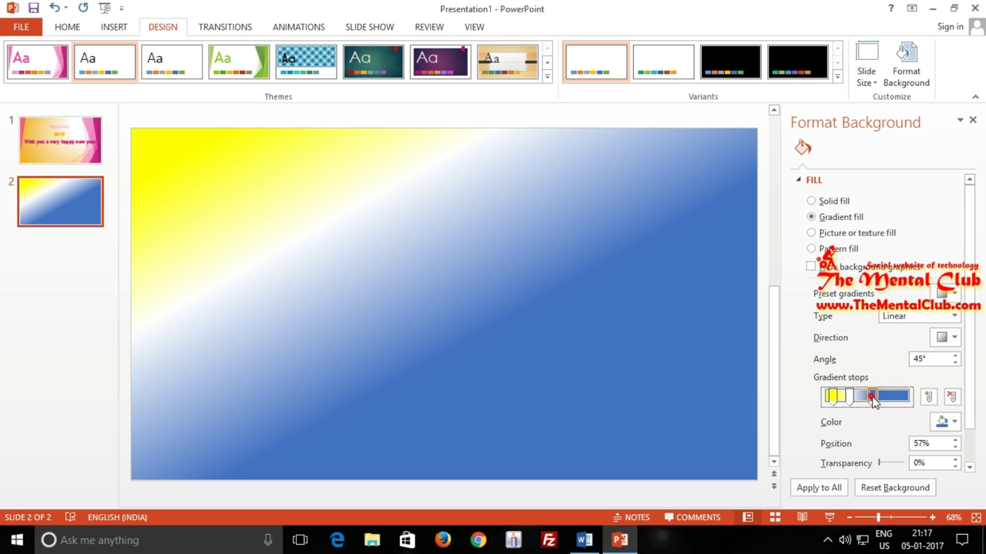
click(959, 423)
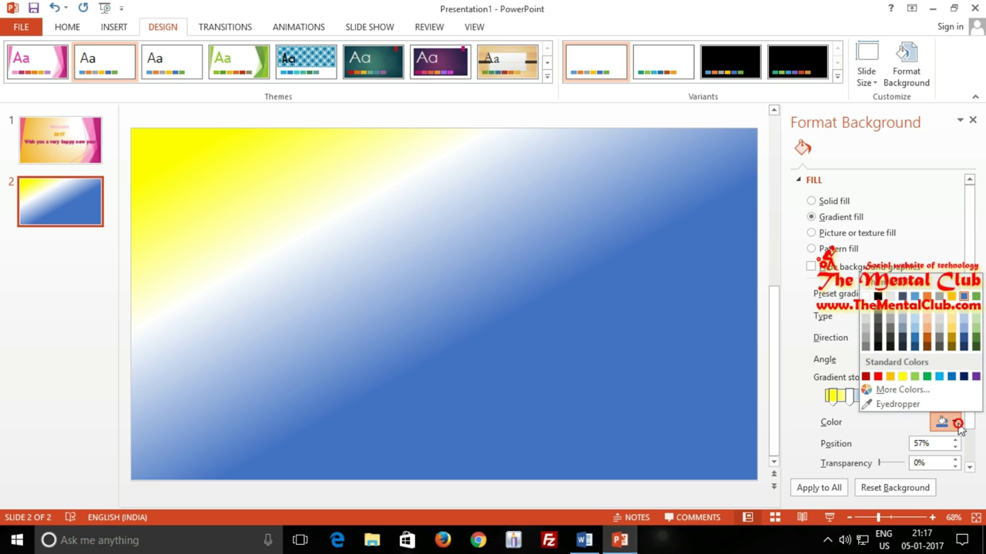
click(878, 376)
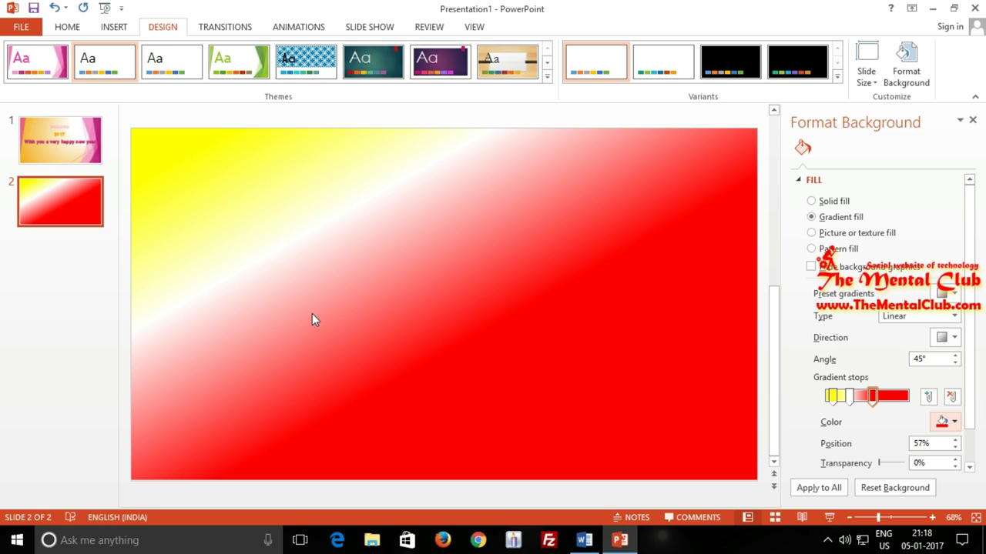
click(850, 397)
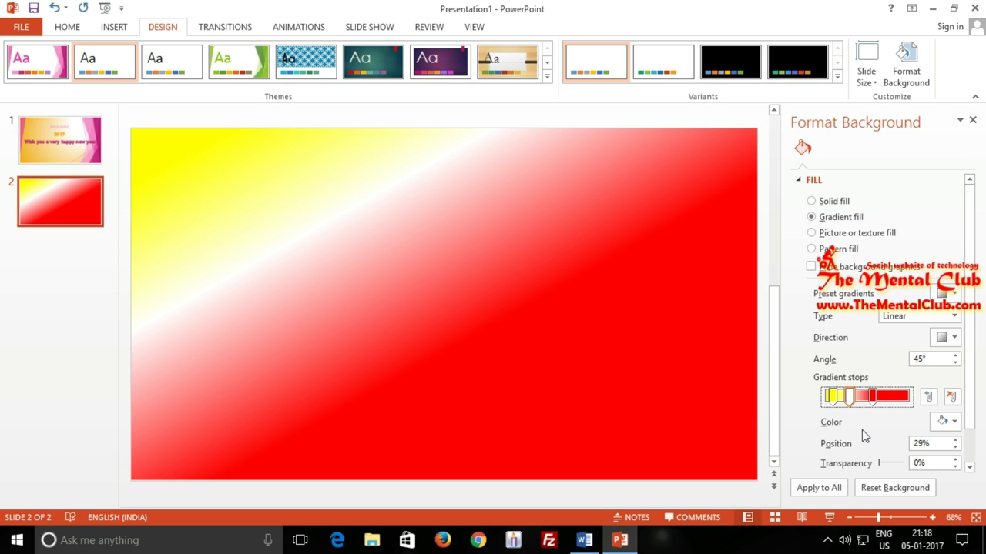
click(955, 424)
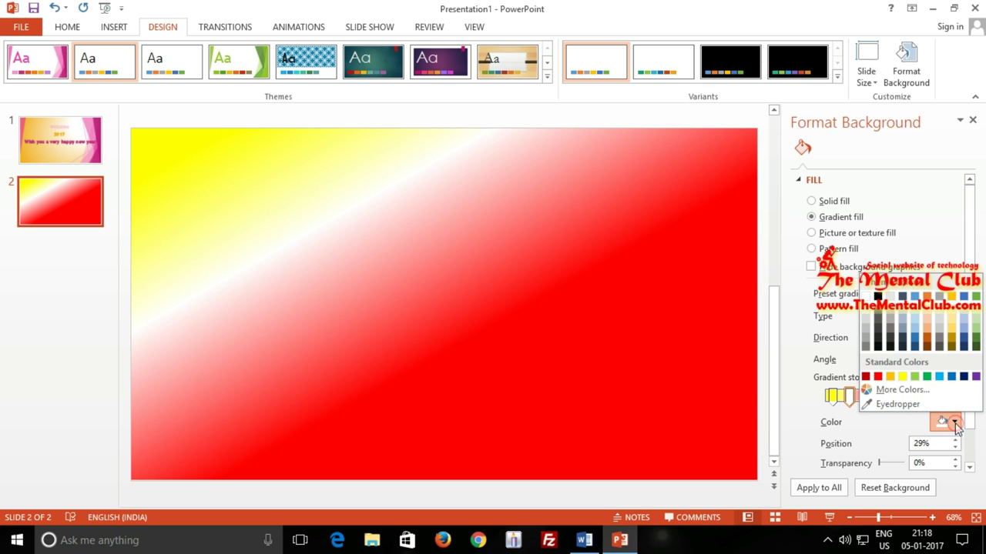
click(926, 377)
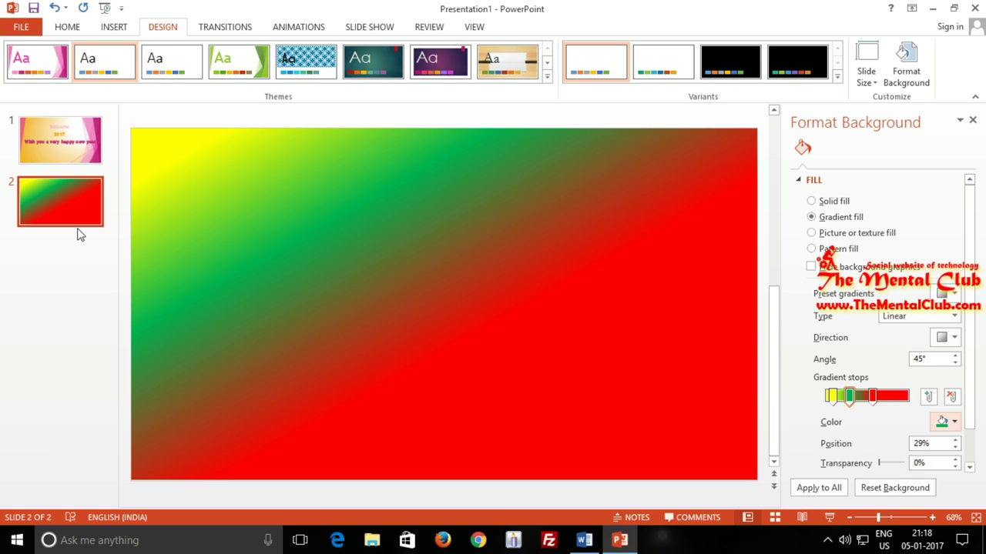
click(894, 488)
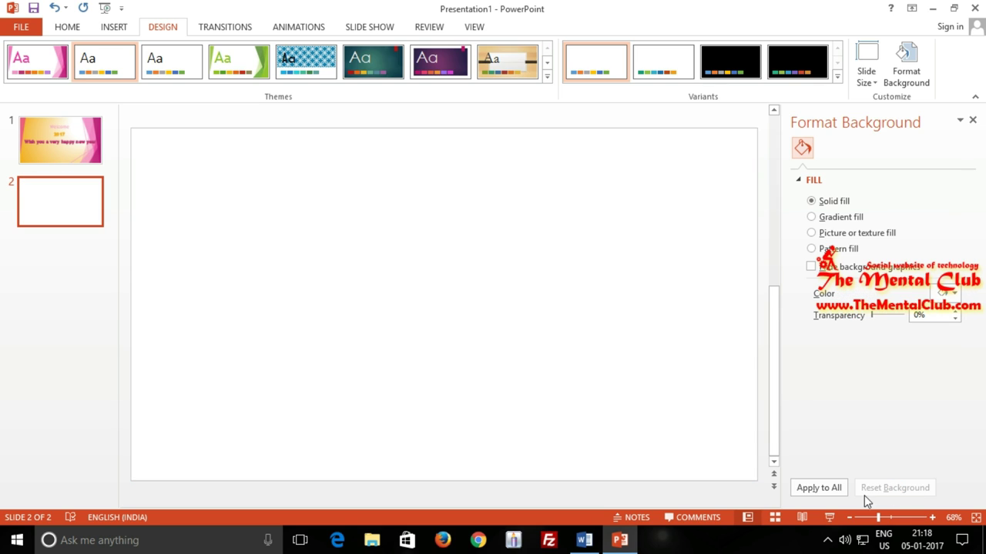
Apply the plain white background to all slides, then undo that change on slide 1.
click(821, 489)
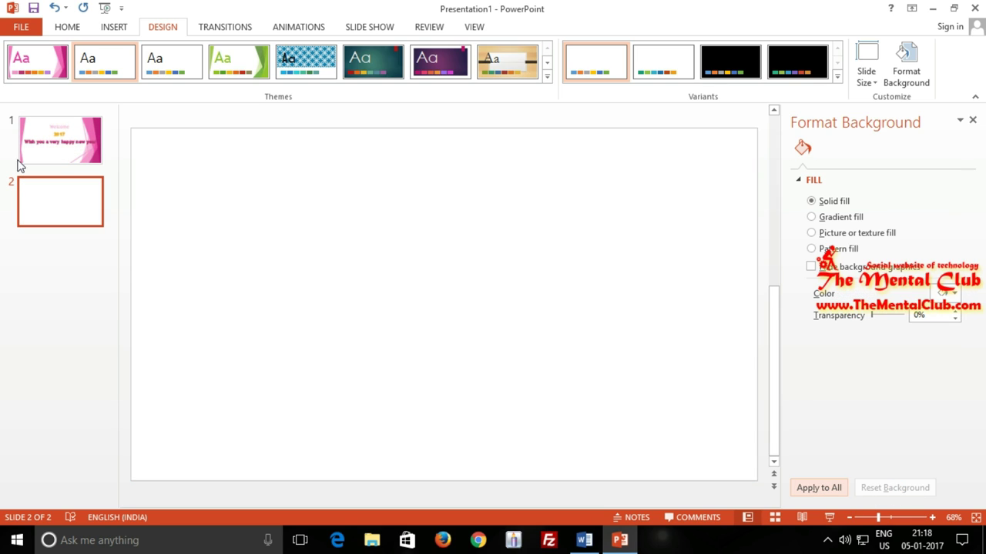
click(60, 150)
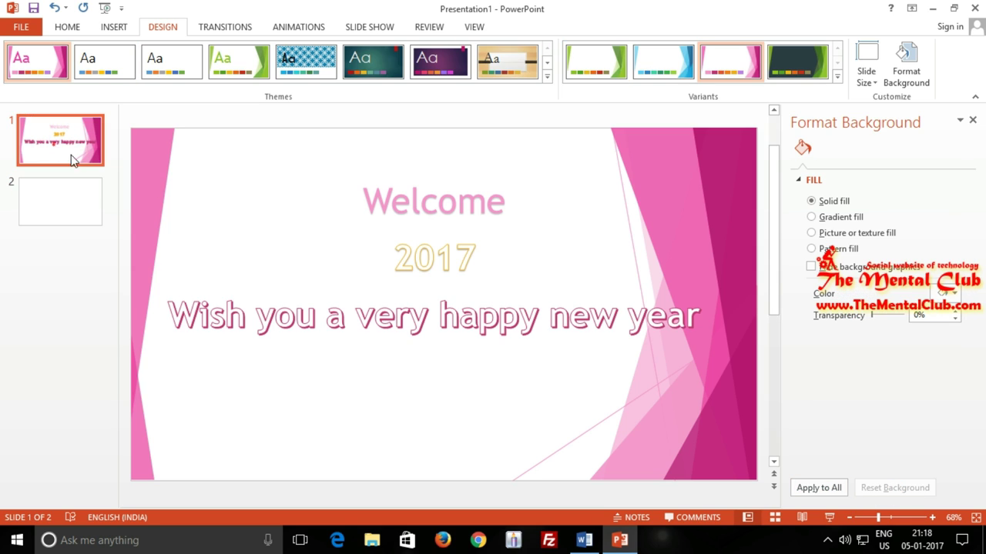
click(54, 9)
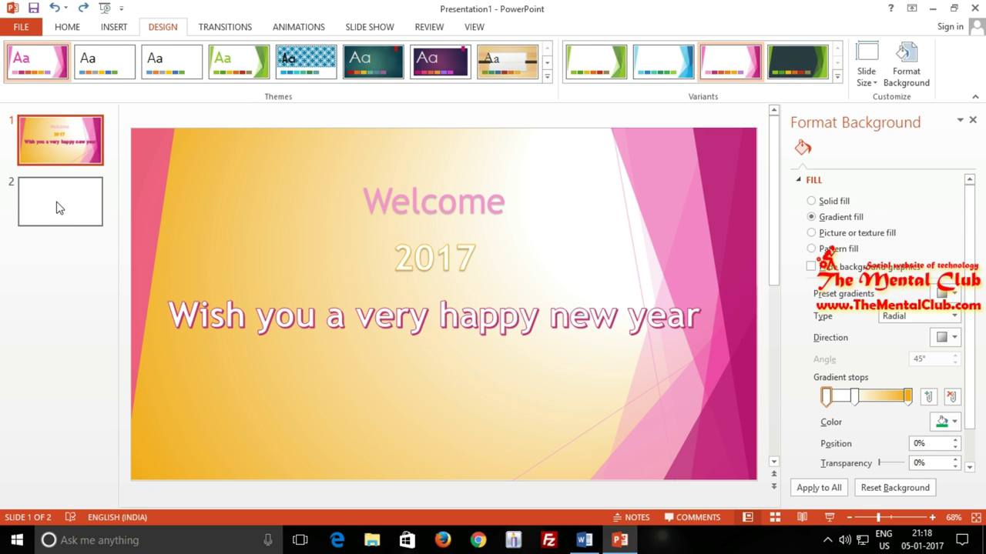
Undo the reset on slide 2 to restore its yellow-green-red gradient and show the Transitions settings.
click(60, 208)
click(54, 9)
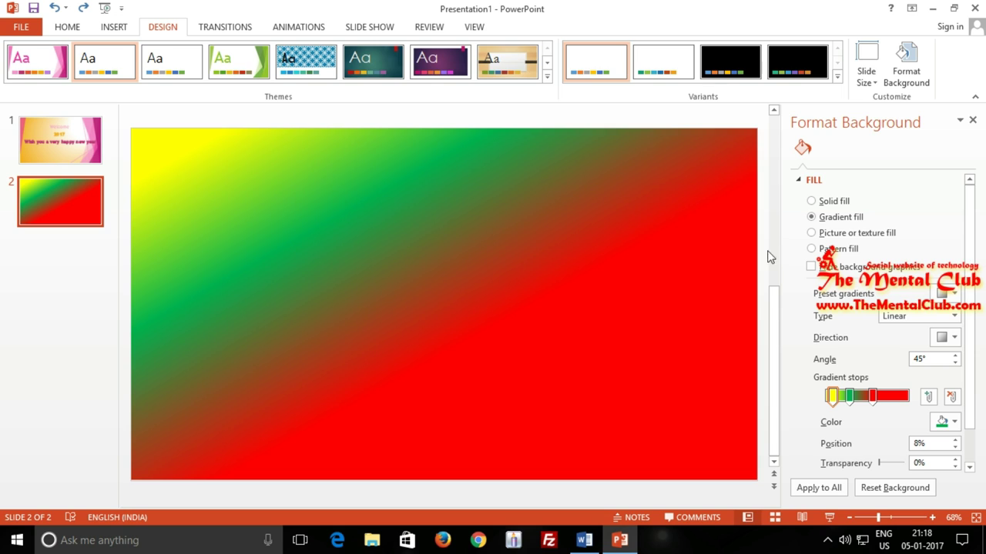
click(434, 293)
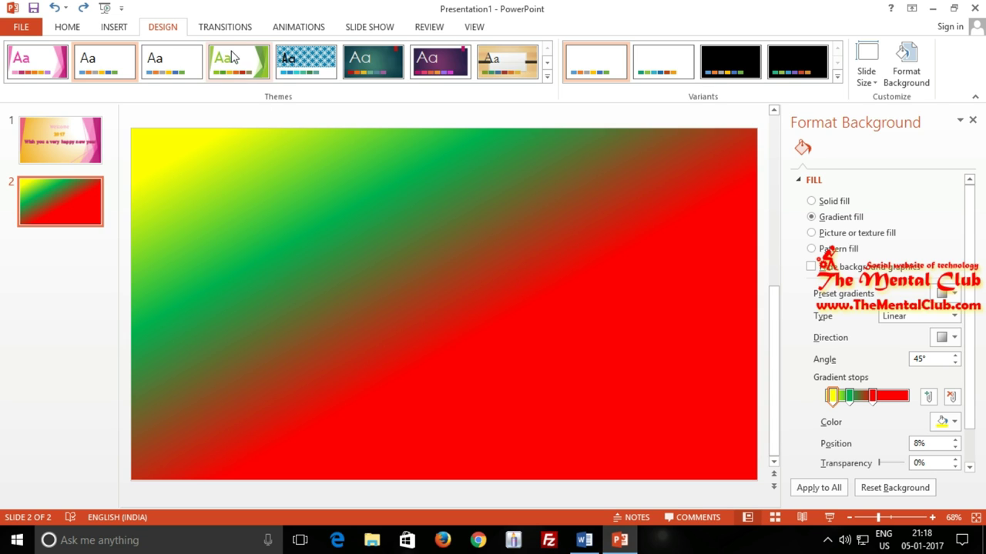
click(225, 27)
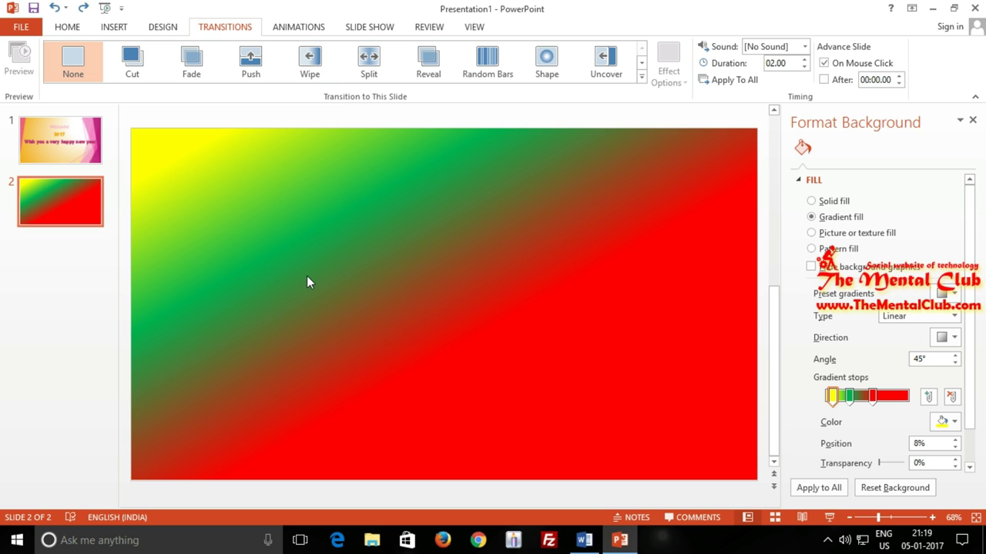
Close the Format Background panel and look over slides 2 and 1.
click(973, 120)
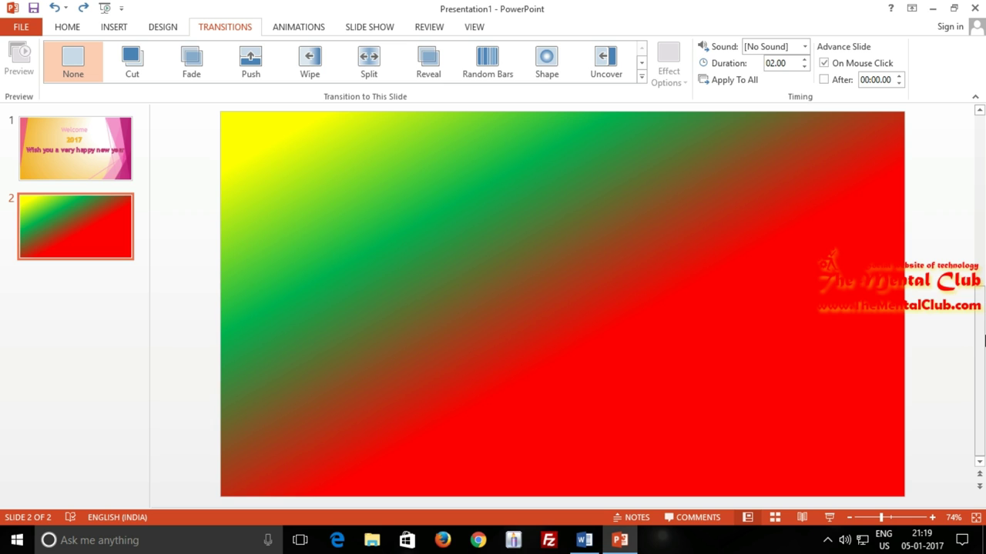
drag(978, 370, 979, 200)
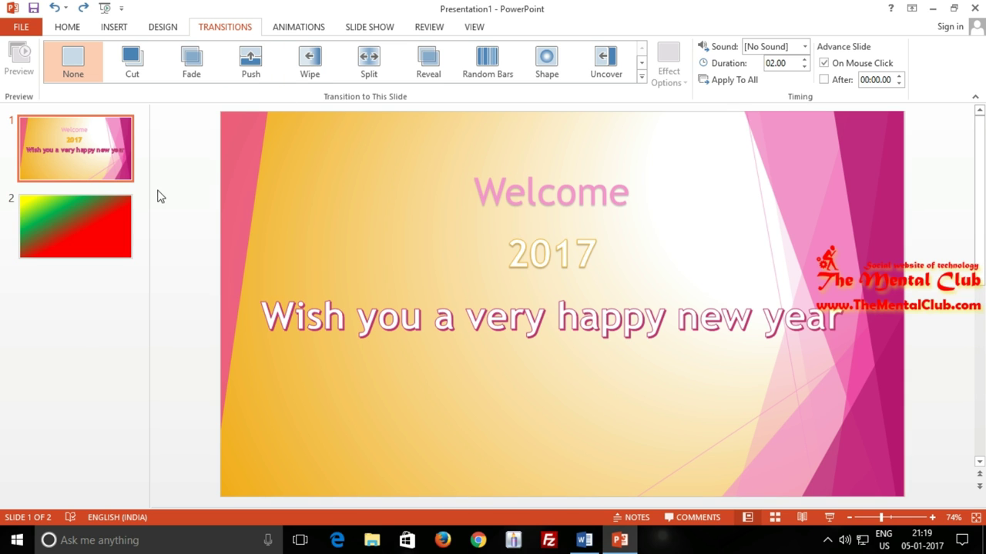
click(77, 148)
click(82, 237)
click(77, 168)
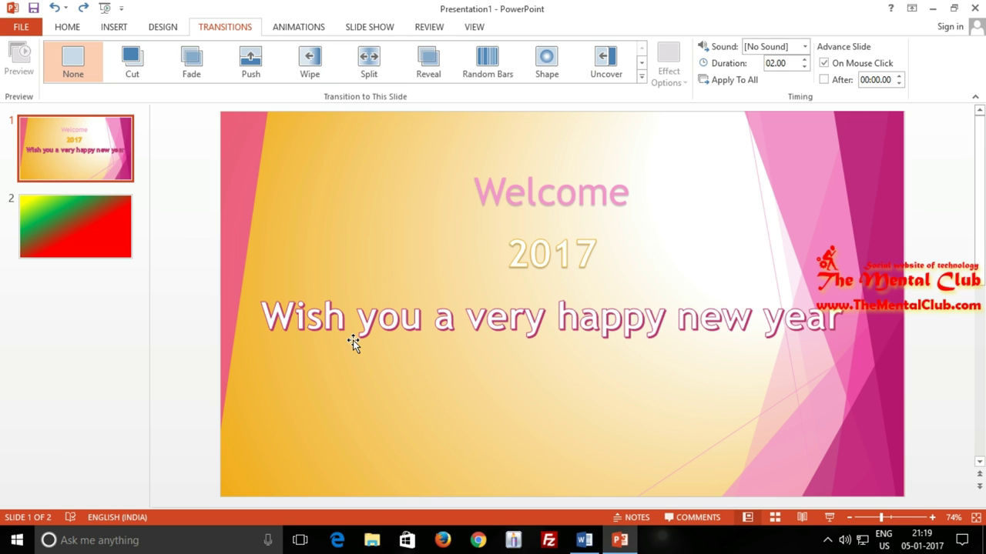
Preview the two-slide show from slide 1 with no transition, then return to slide 2 on the Home tab.
key(F5)
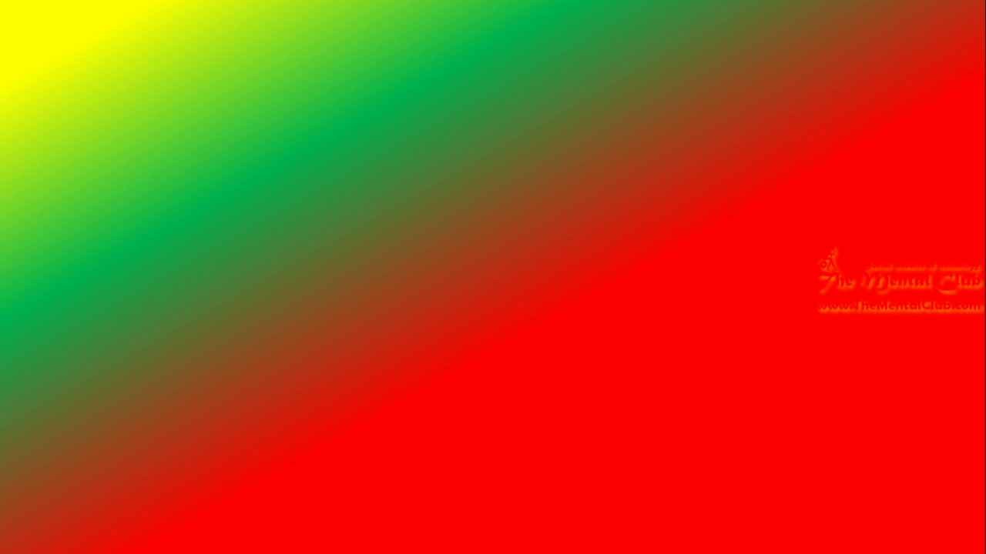
click(349, 342)
click(350, 341)
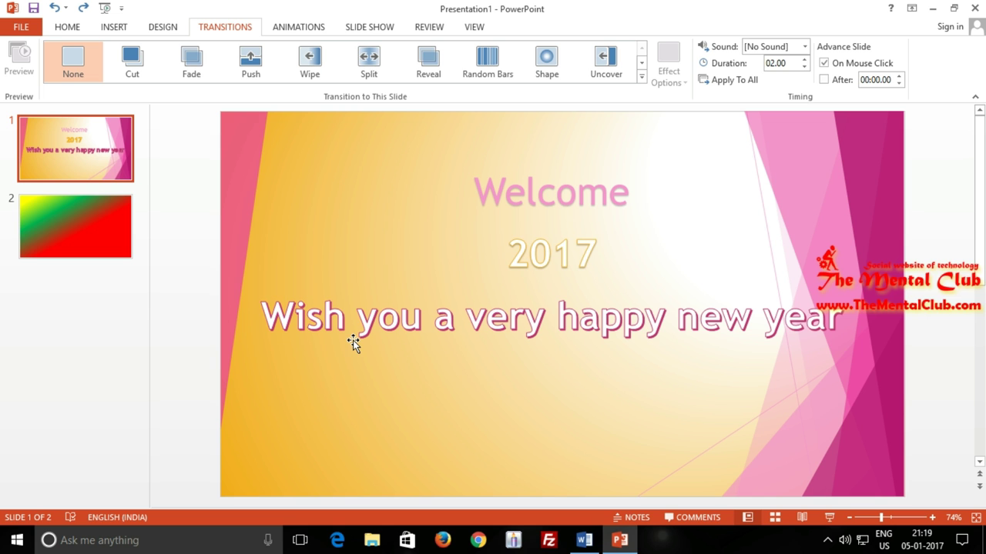
click(99, 247)
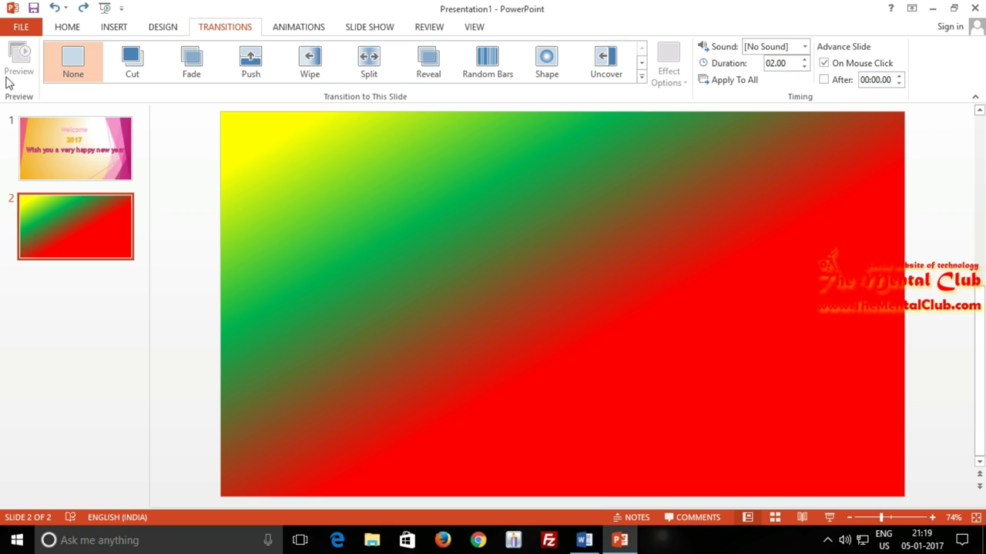
click(71, 28)
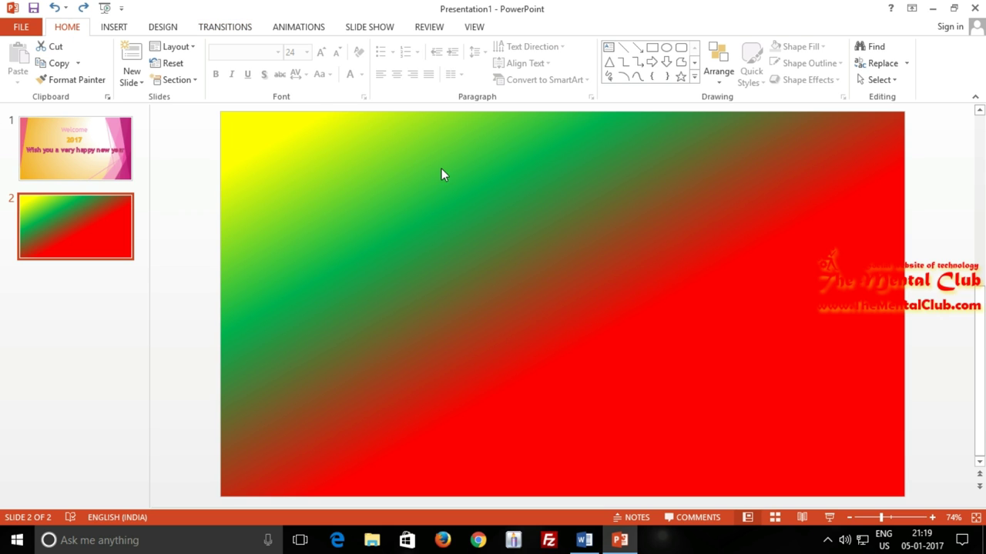
Draw a wide text box across the middle of slide 2 containing 'Thank You'.
click(117, 26)
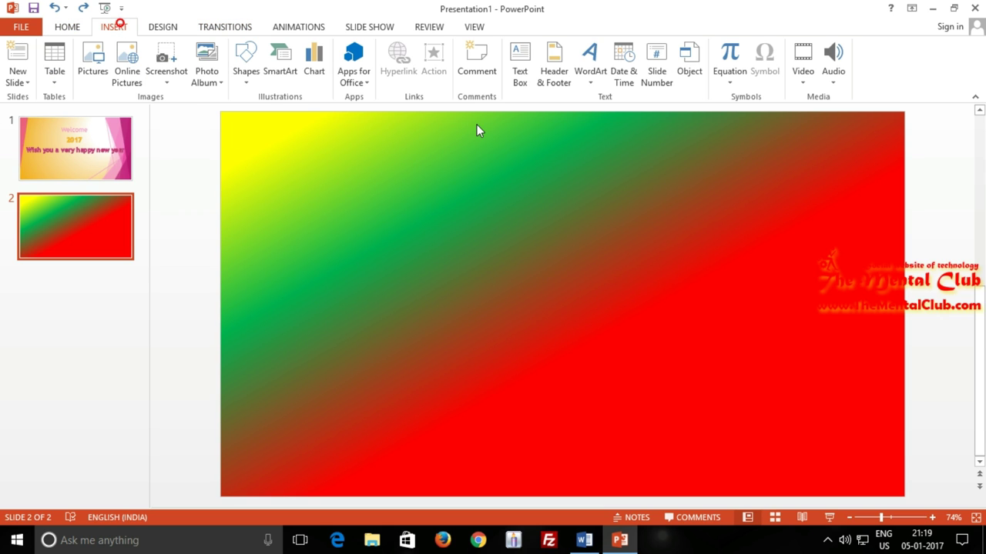
click(522, 74)
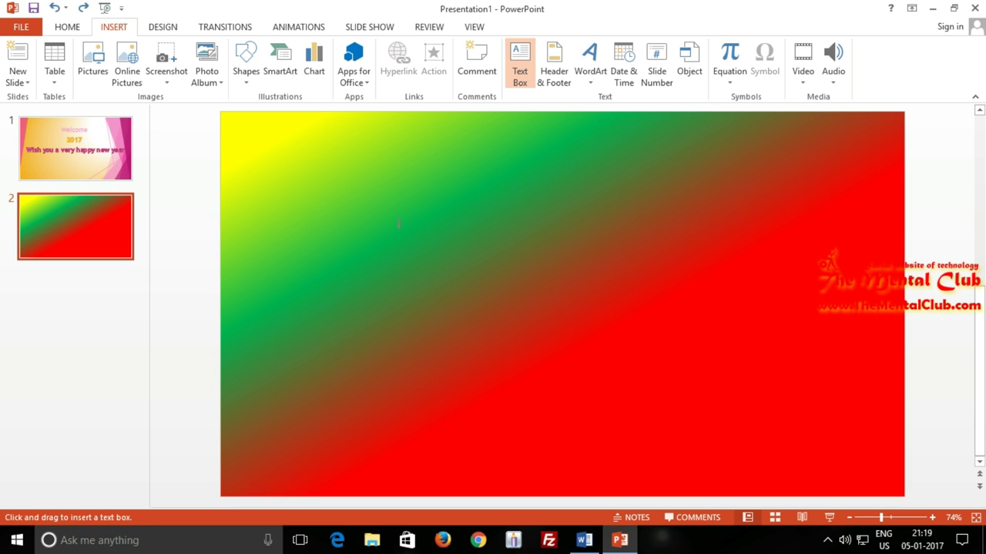
drag(397, 225, 813, 331)
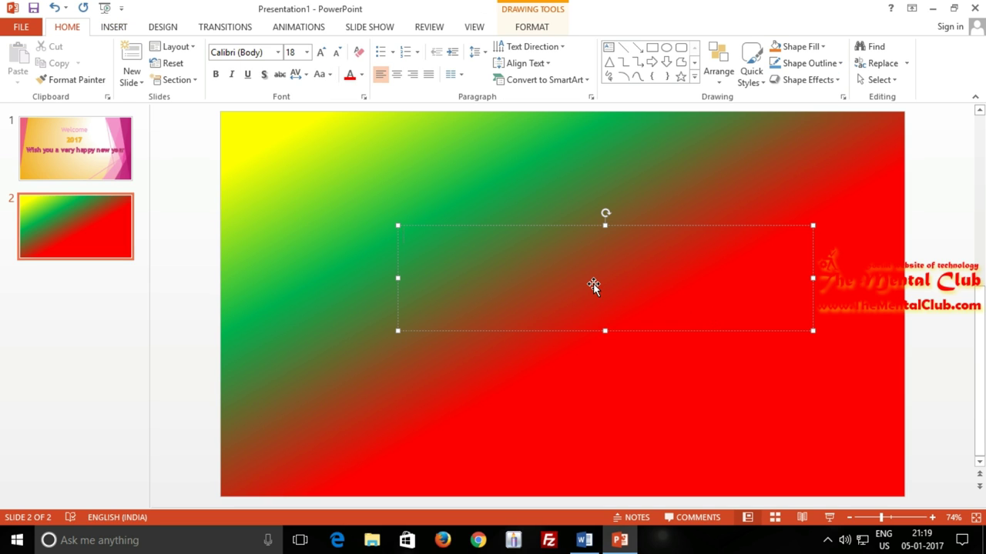
text(z)
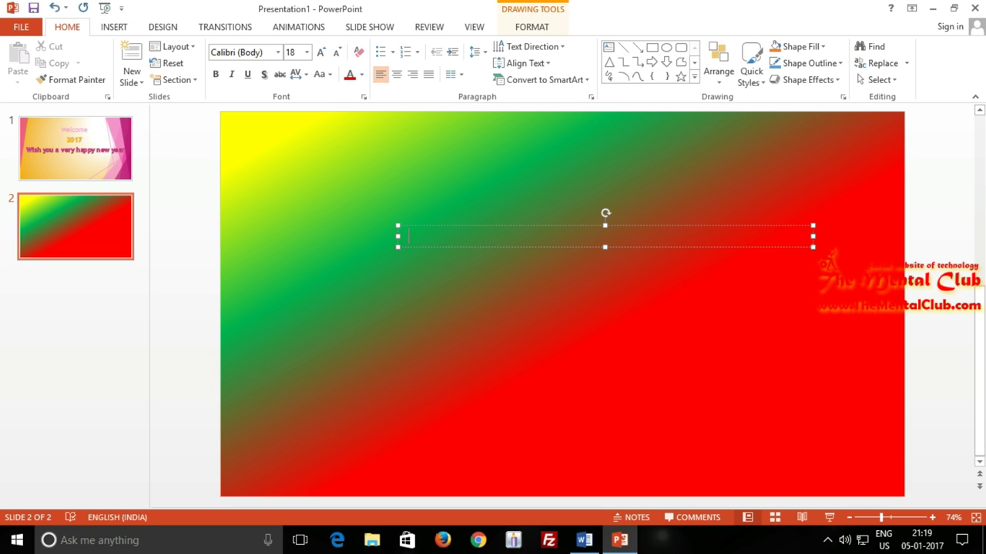
text(Thank)
text(You)
click(492, 291)
key(Tab)
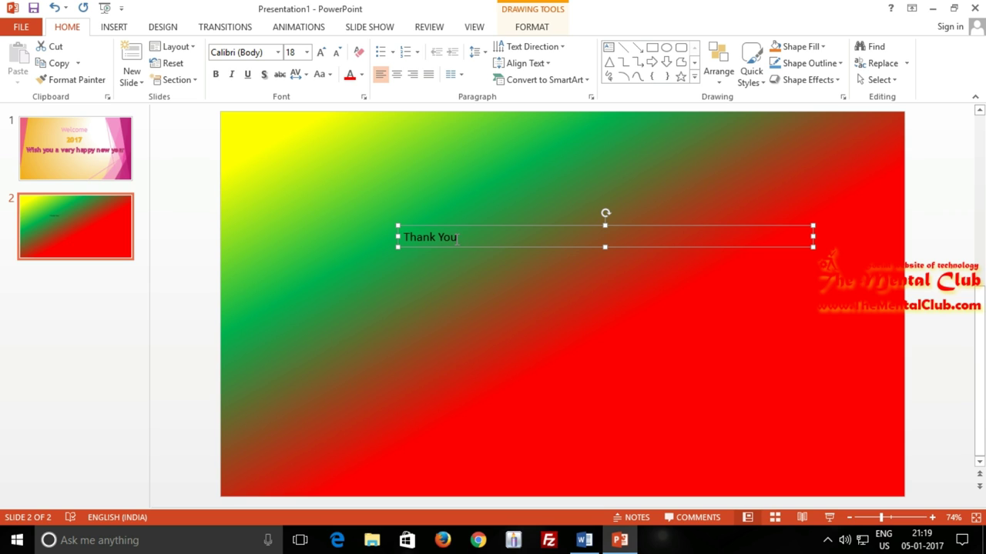
click(493, 351)
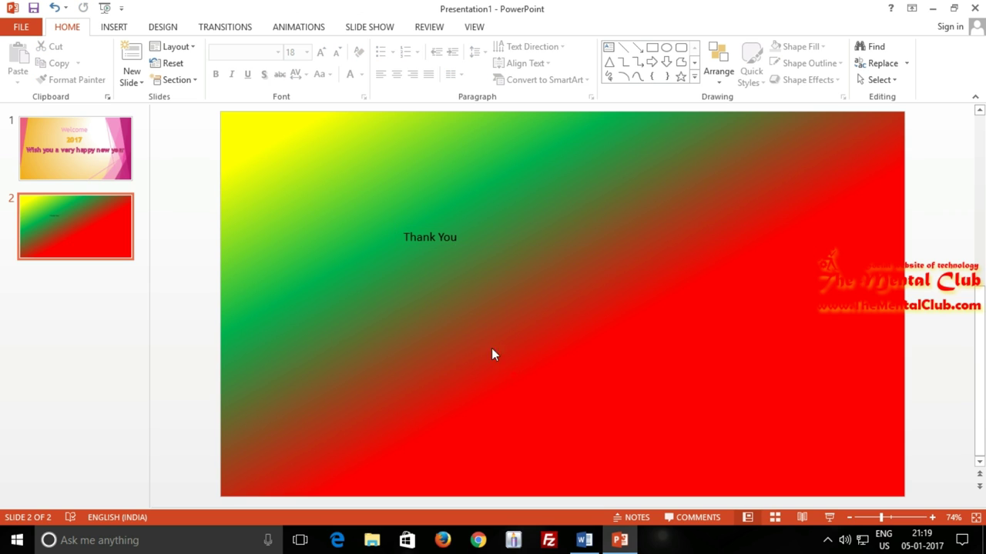
click(460, 238)
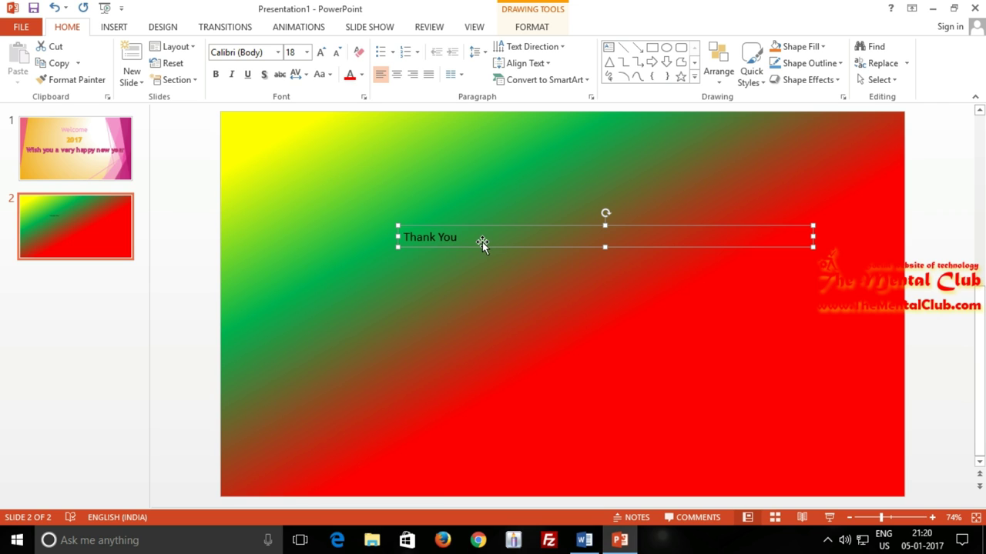
Enlarge the Thank You text from 18 to 54 point with Increase Font Size.
click(319, 53)
click(319, 52)
click(320, 52)
click(319, 53)
click(319, 53)
click(320, 52)
click(320, 52)
click(319, 52)
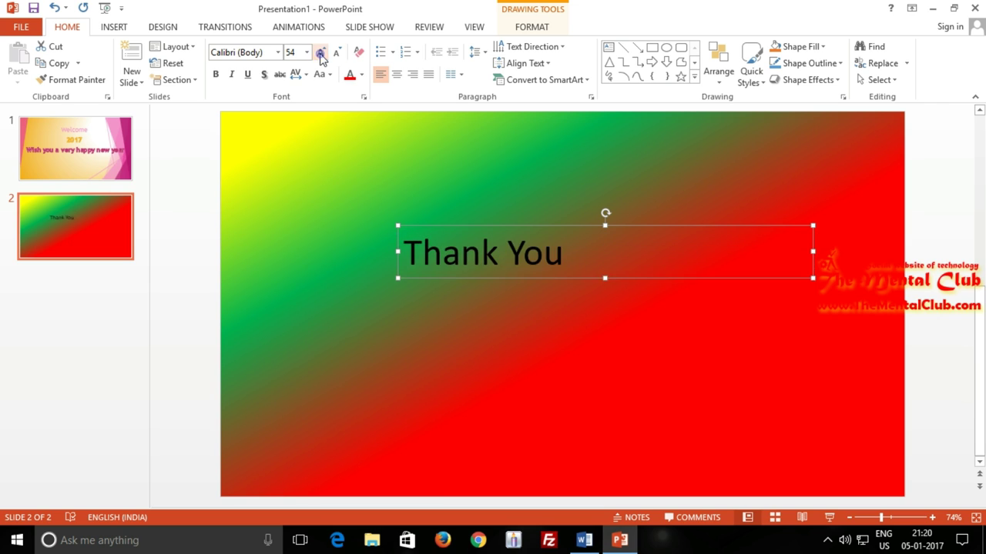
click(319, 53)
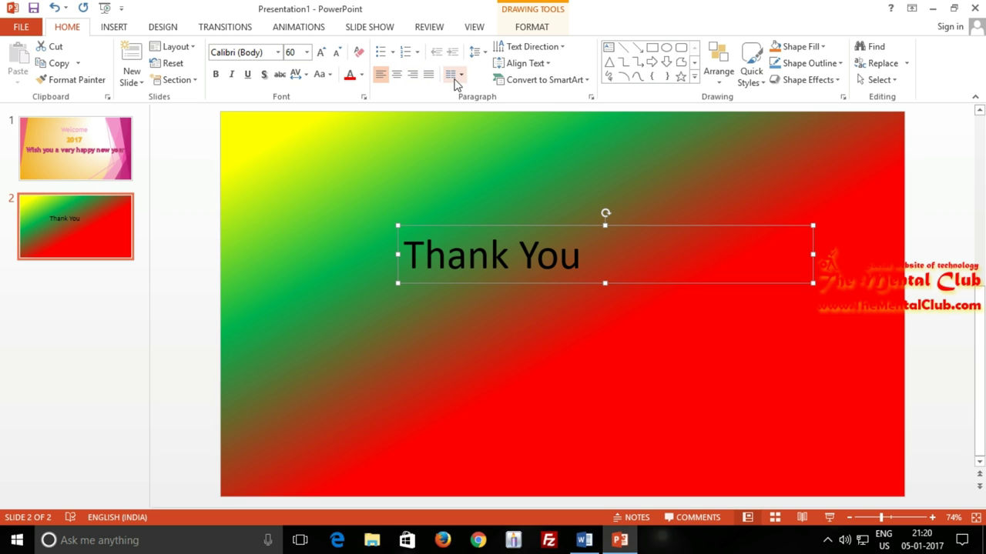
Set Thank You in Adobe Devanagari, narrow its box and move it down and right.
click(279, 54)
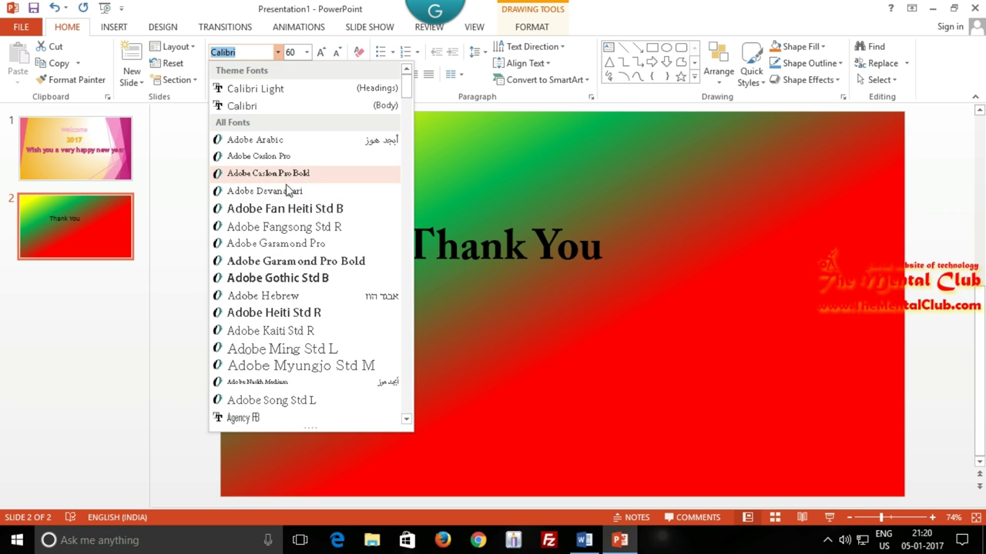
click(287, 192)
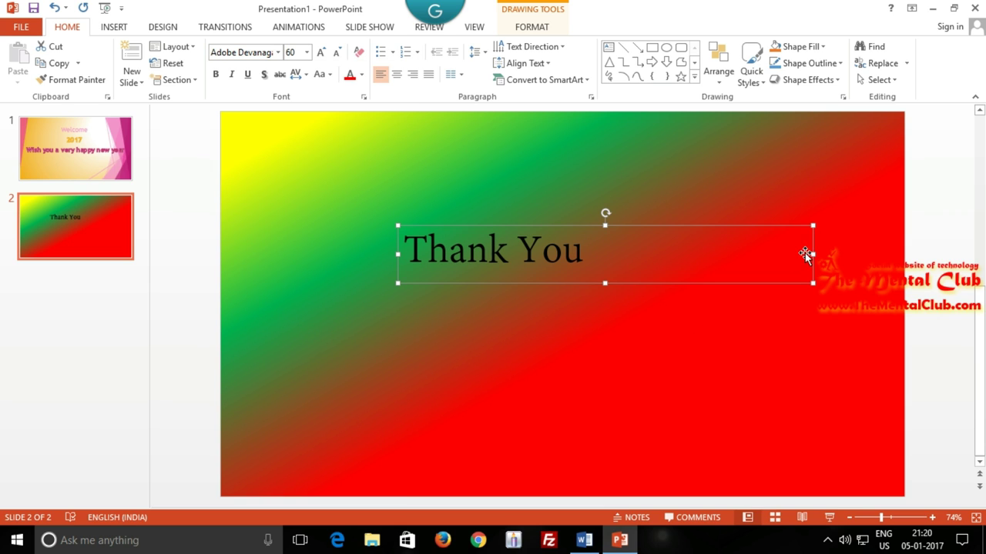
drag(812, 254, 600, 254)
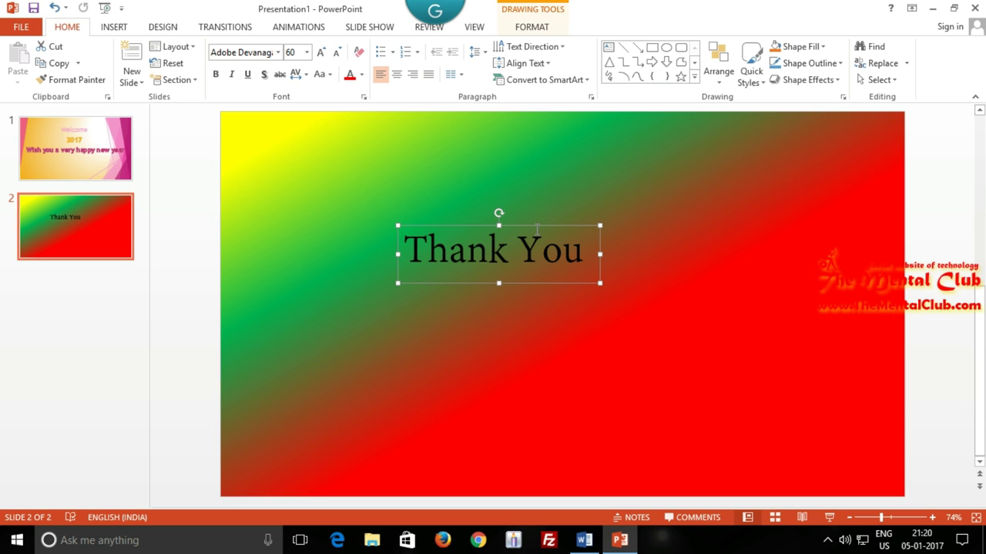
mouse_move(537, 229)
mouse_down()
mouse_move(644, 269)
mouse_move(626, 270)
mouse_up()
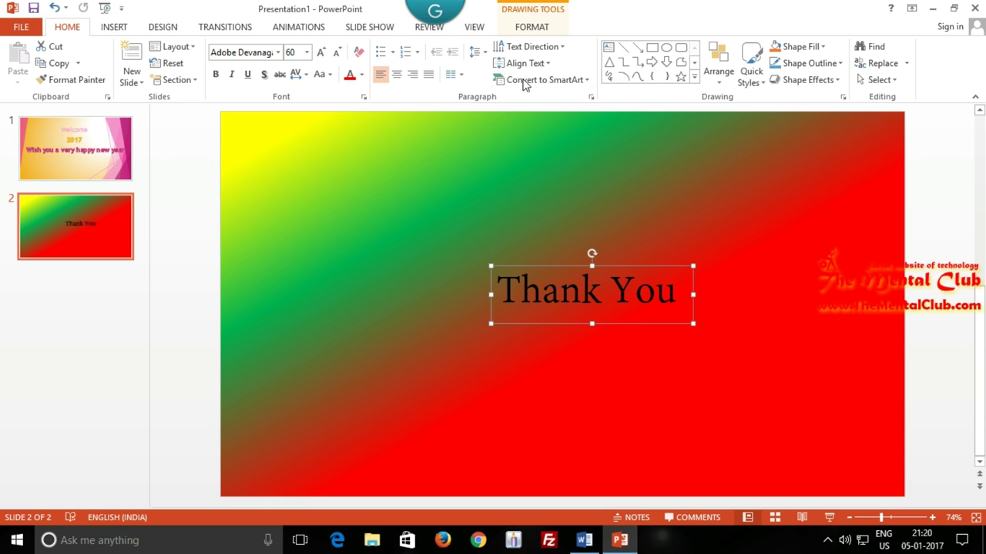
Apply the Fill - Gold, Accent 4, Soft Bevel WordArt style to Thank You.
click(535, 27)
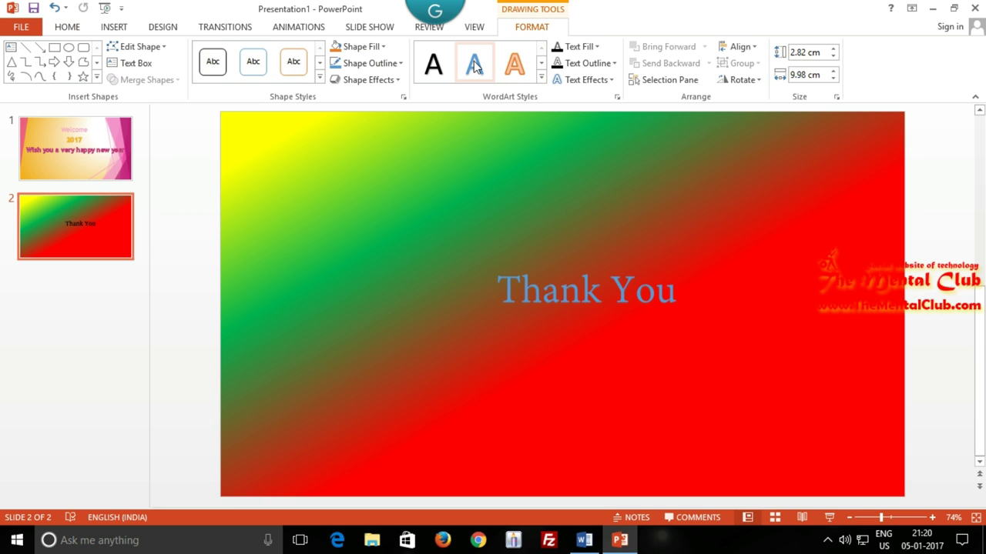
click(541, 77)
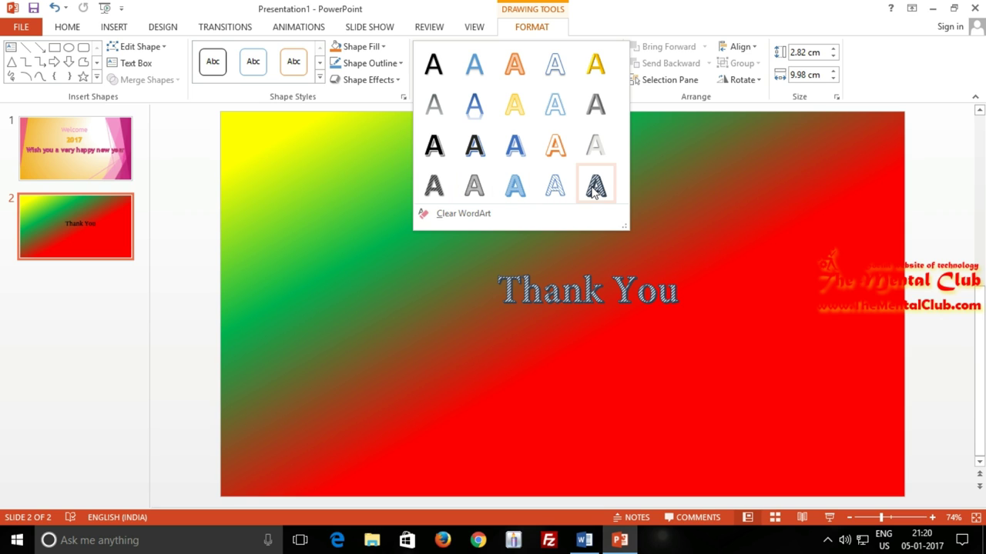
click(598, 65)
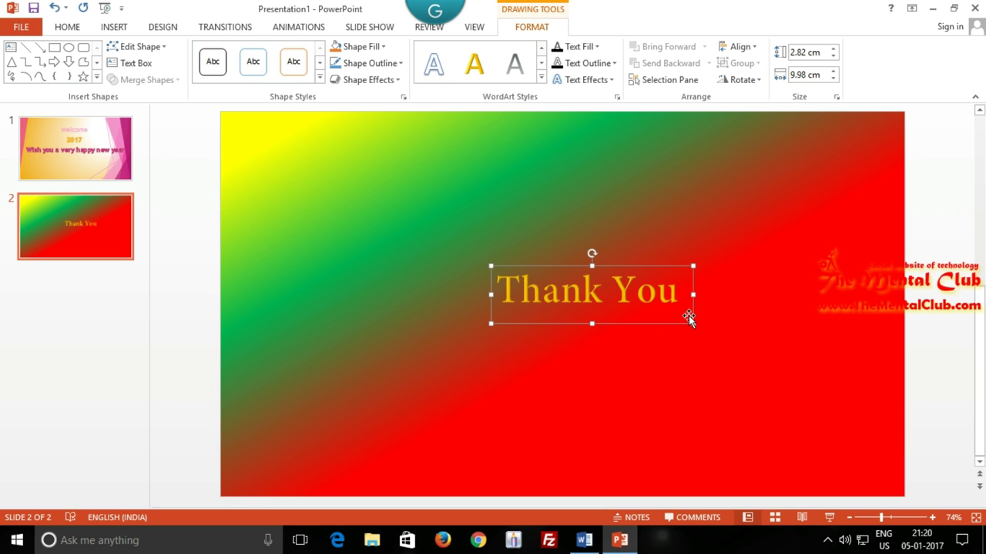
click(382, 50)
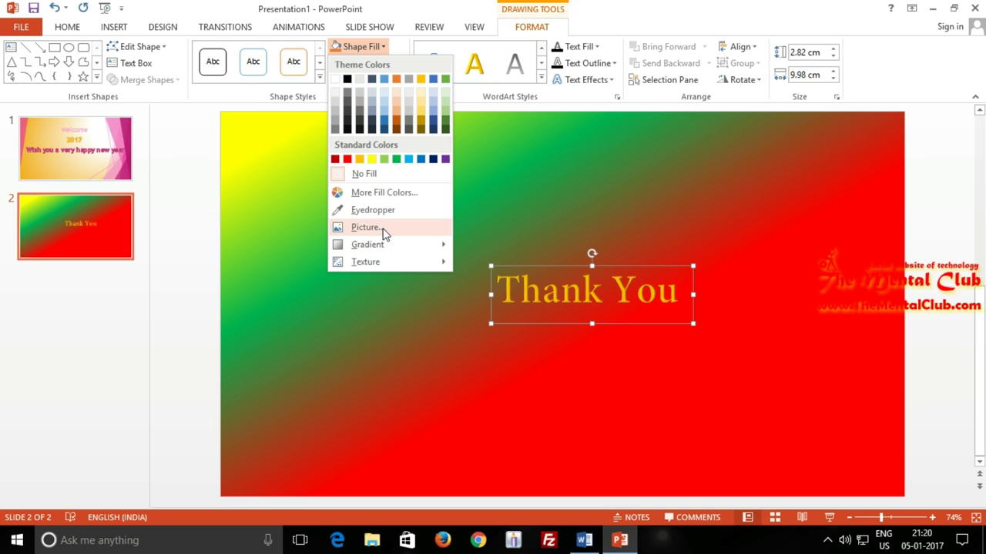
Try filling the text box with the Happy New Year 2017 wallpaper picture, then undo it.
mouse_move(385, 244)
click(383, 231)
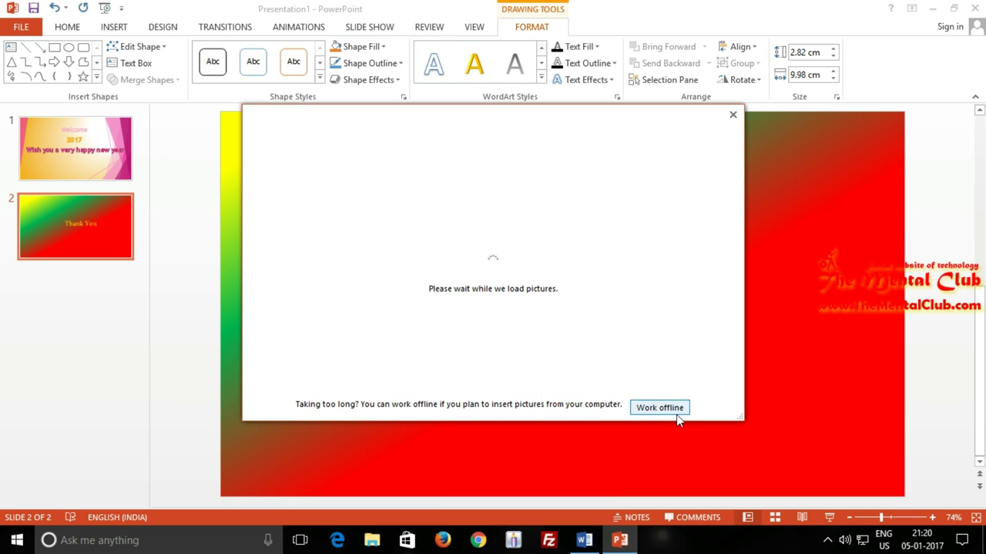
click(658, 407)
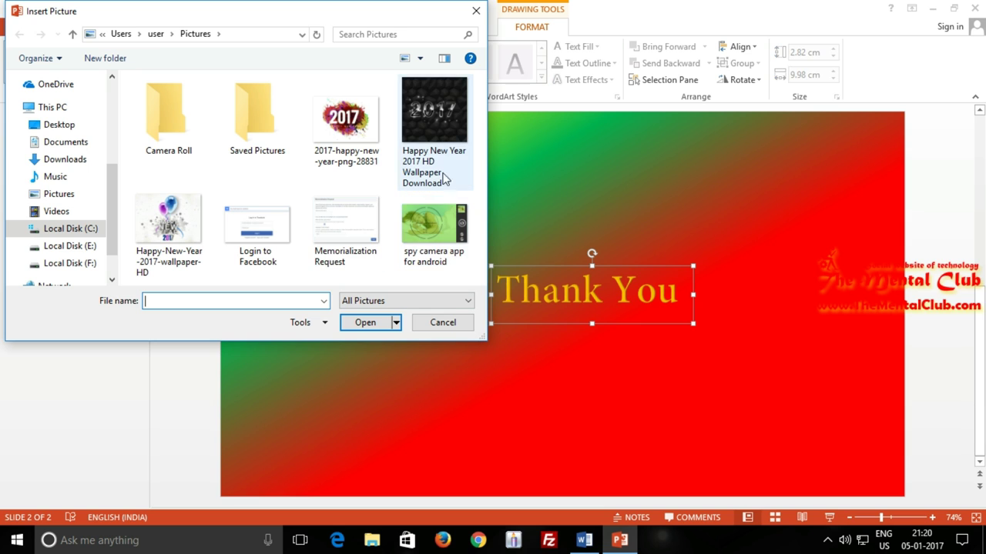
click(441, 133)
click(380, 328)
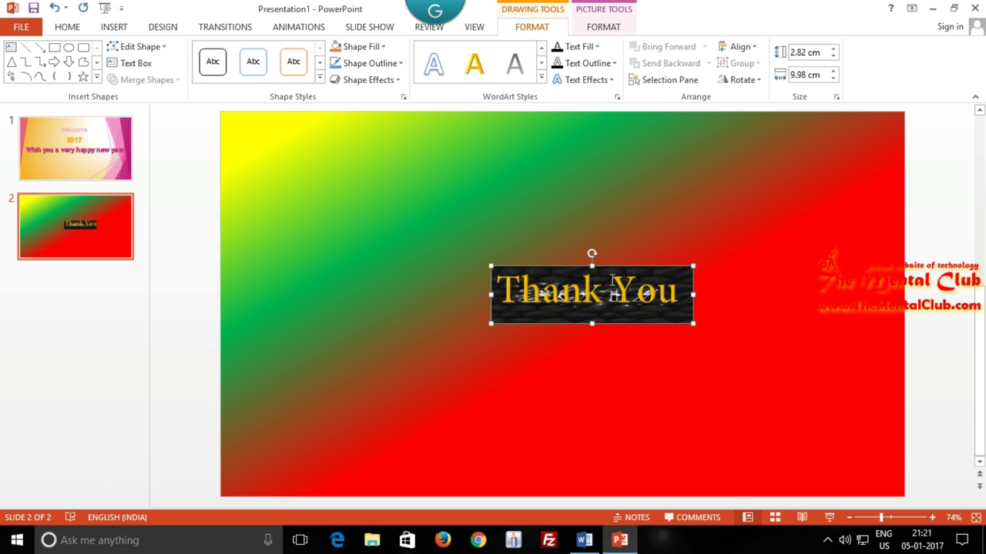
key(ctrl+z)
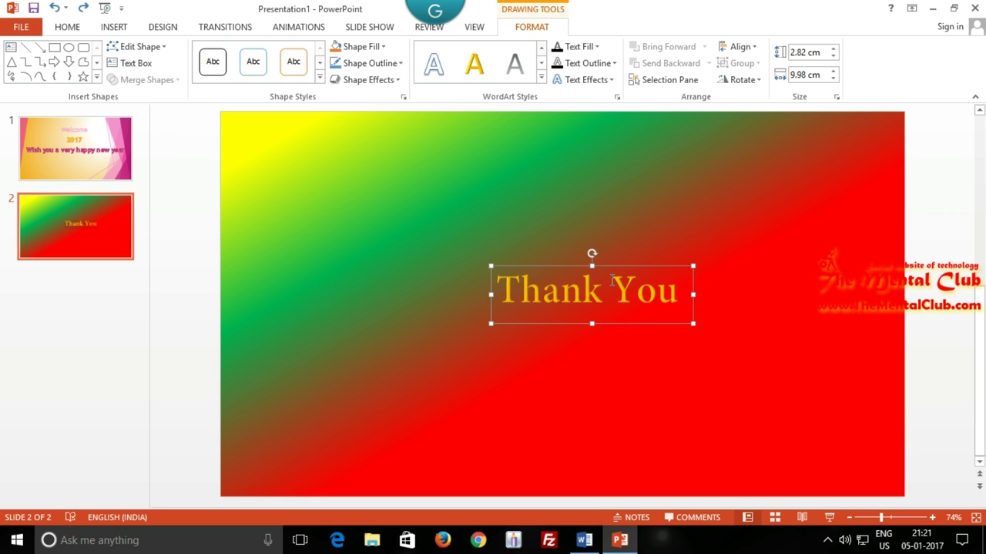
Give the Thank You box a tilted 3-D preset effect, reposition it, then return to slide 1.
click(392, 78)
mouse_move(389, 113)
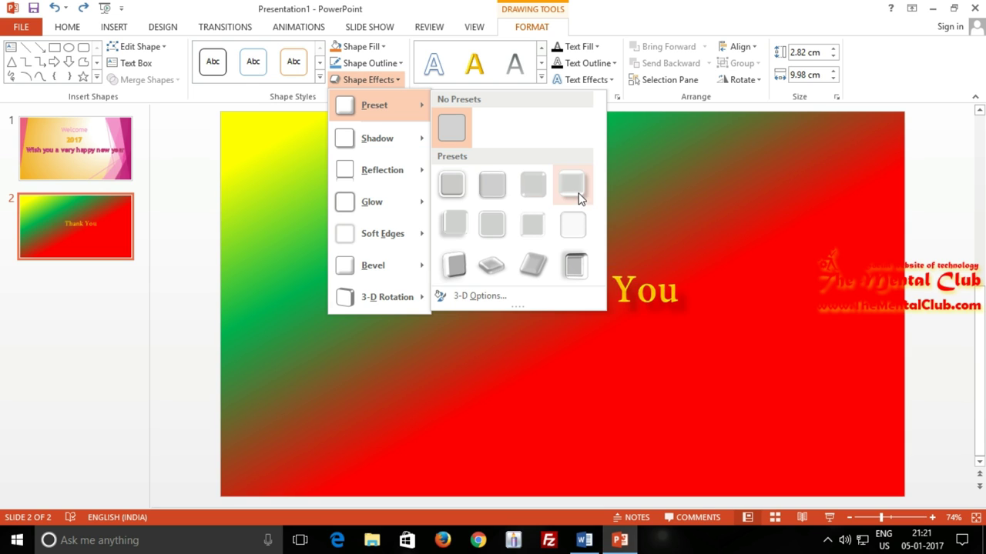
click(499, 268)
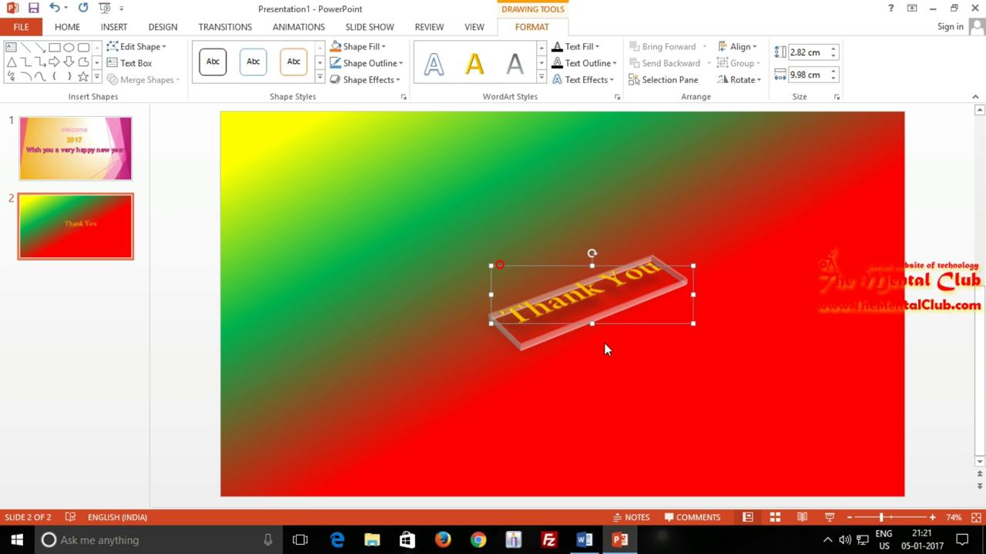
drag(616, 268, 592, 206)
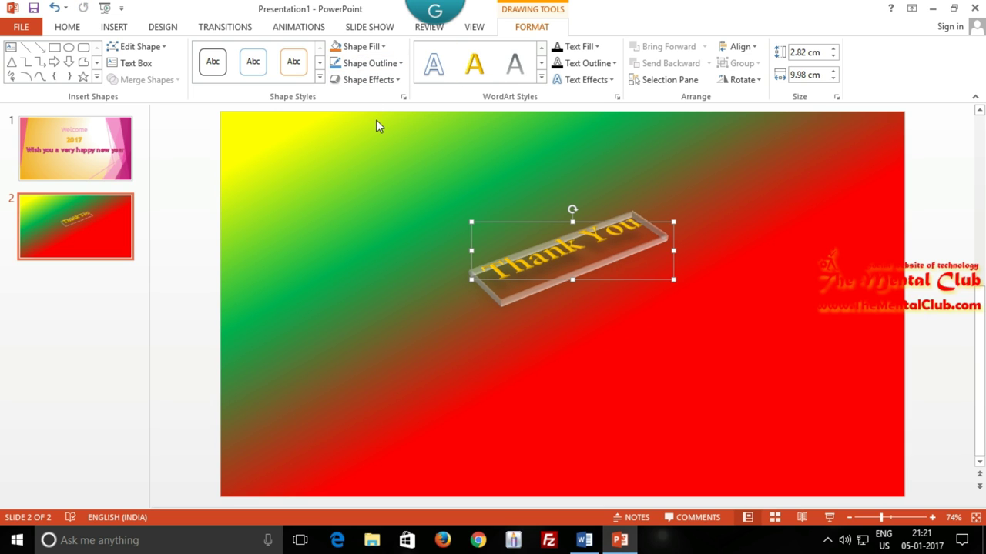
drag(606, 220, 603, 263)
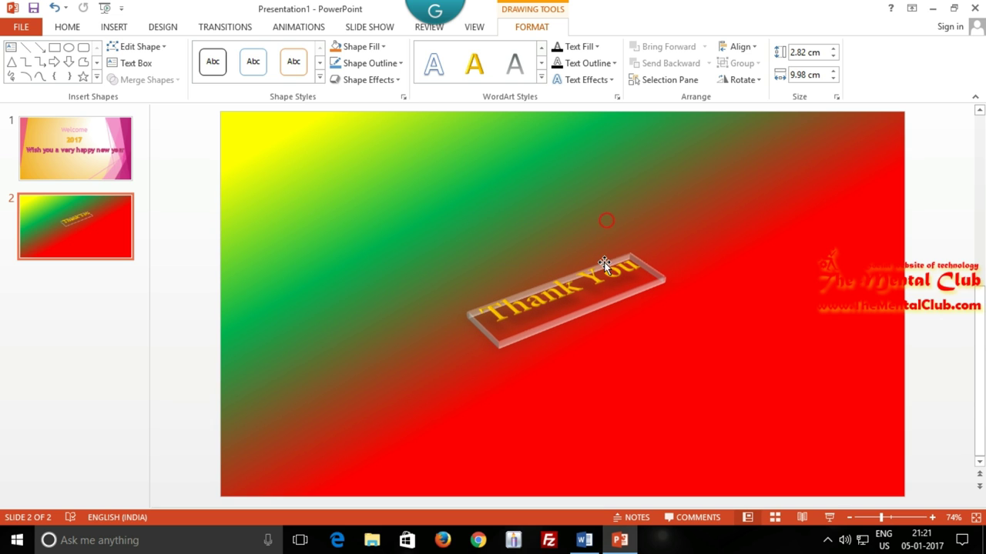
click(370, 279)
click(71, 166)
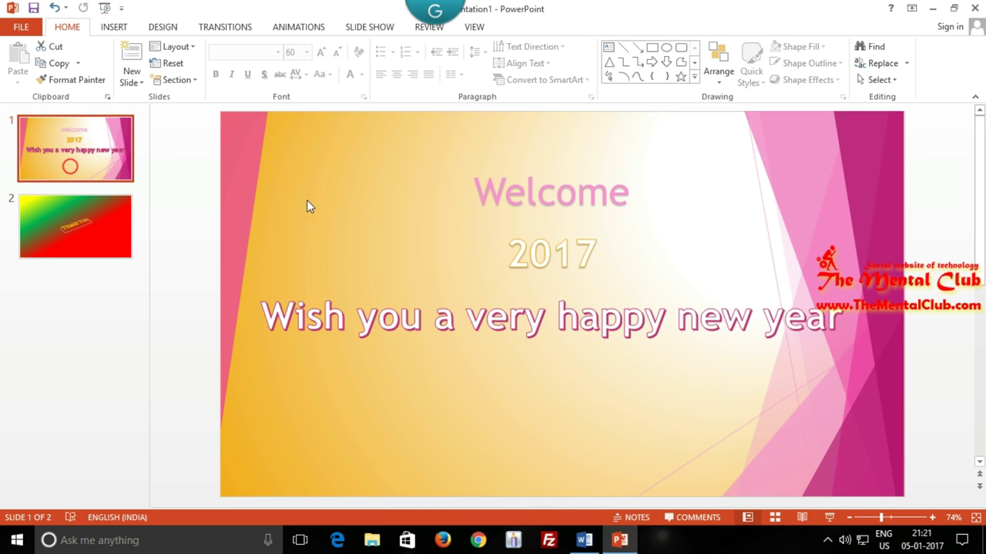
Run the slide show from slide 1 through both slides and return to the editing view.
click(223, 29)
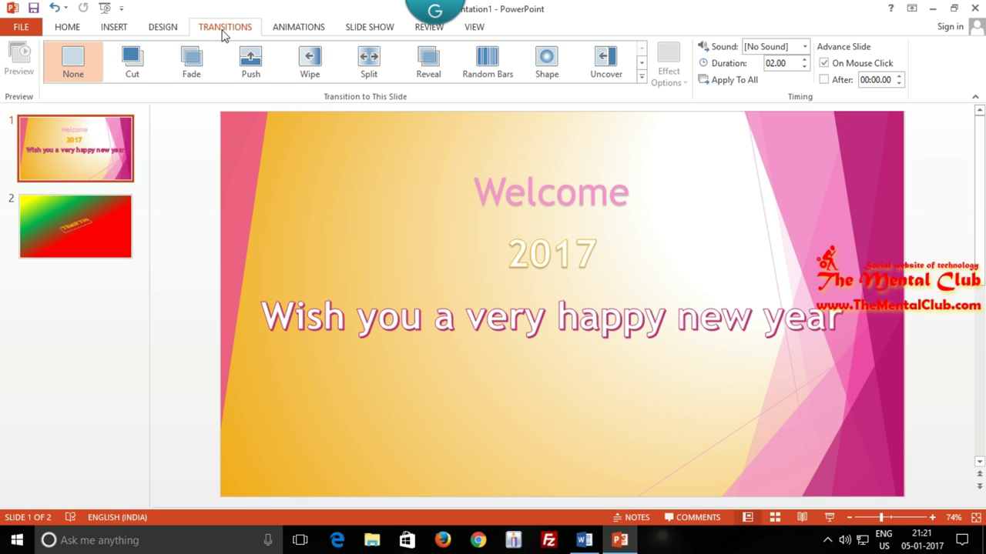
key(F5)
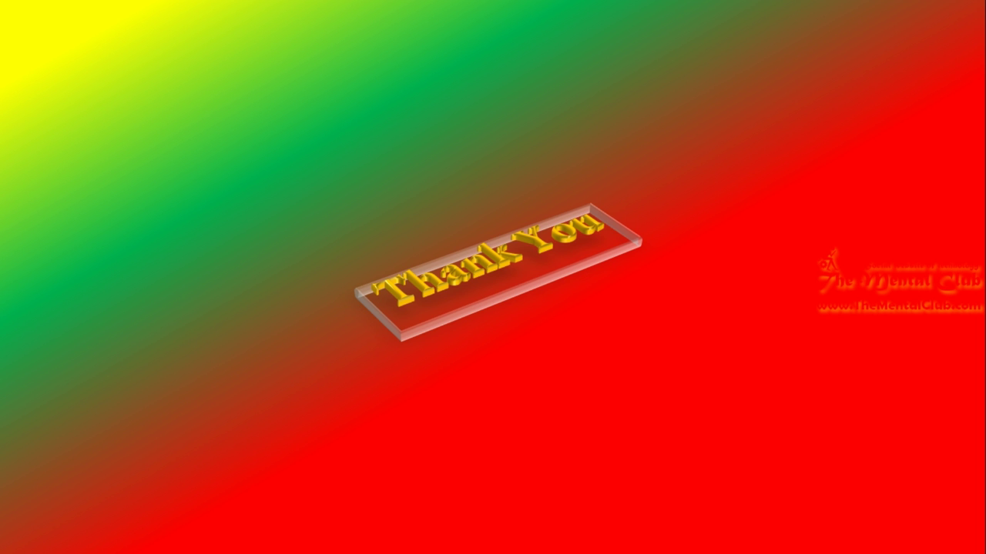
click(223, 35)
click(224, 34)
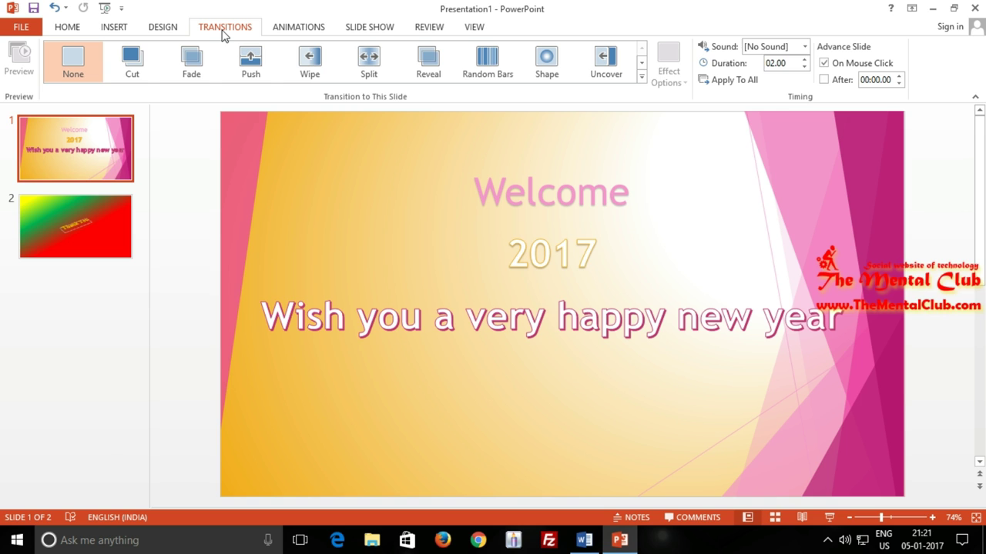
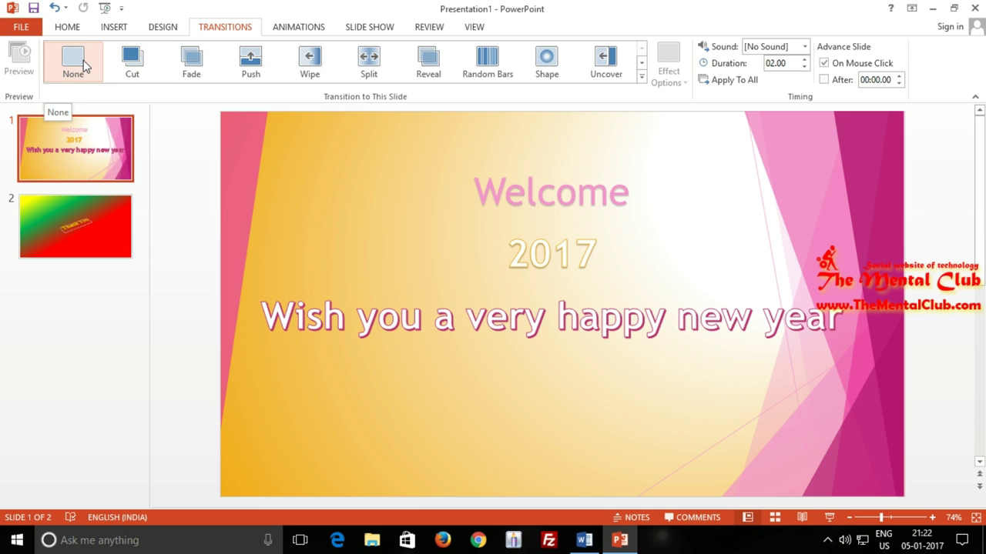
Preview Cut, Shape, Random Bars, Fade, Push, Wipe, Split and Reveal on slide 1, then apply Uncover.
click(127, 61)
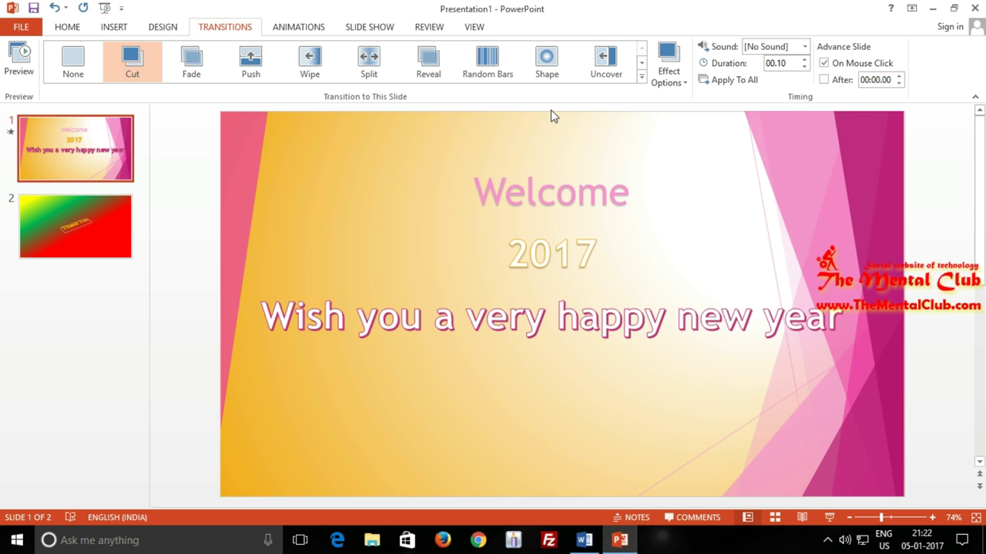
click(550, 69)
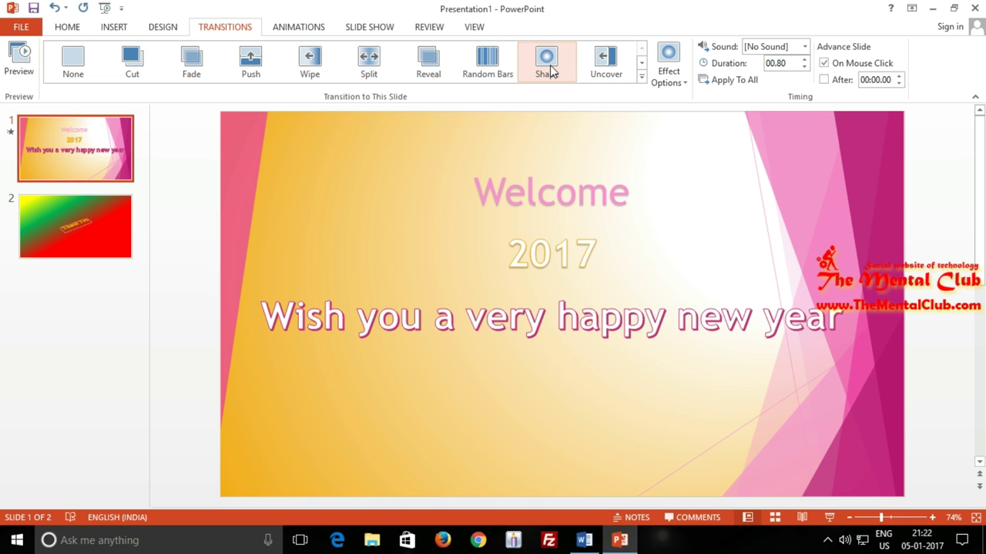
click(486, 77)
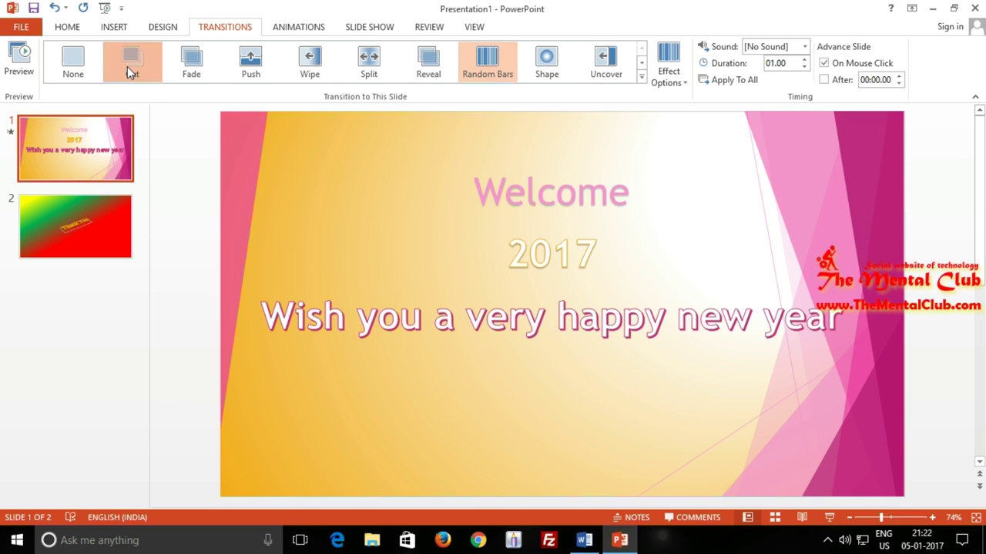
click(128, 68)
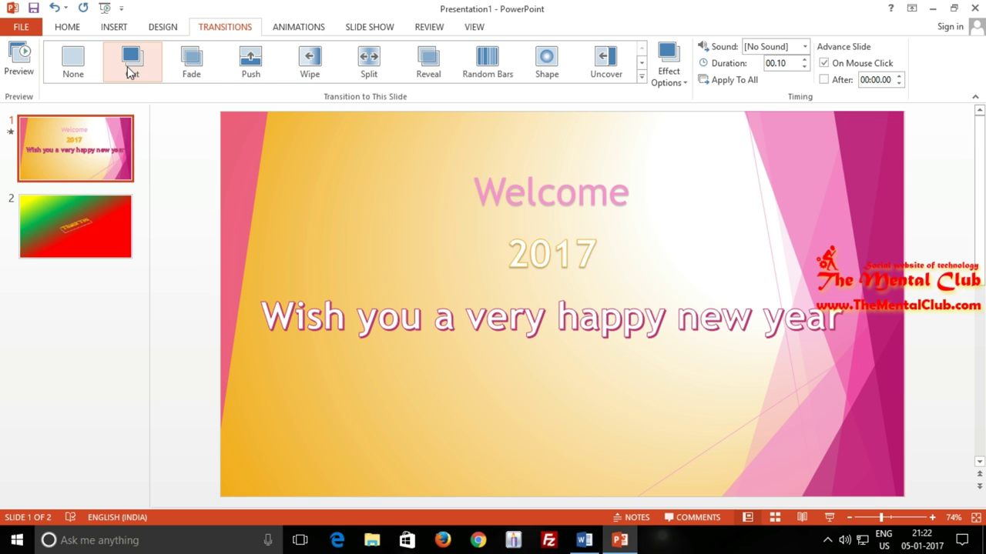
click(185, 67)
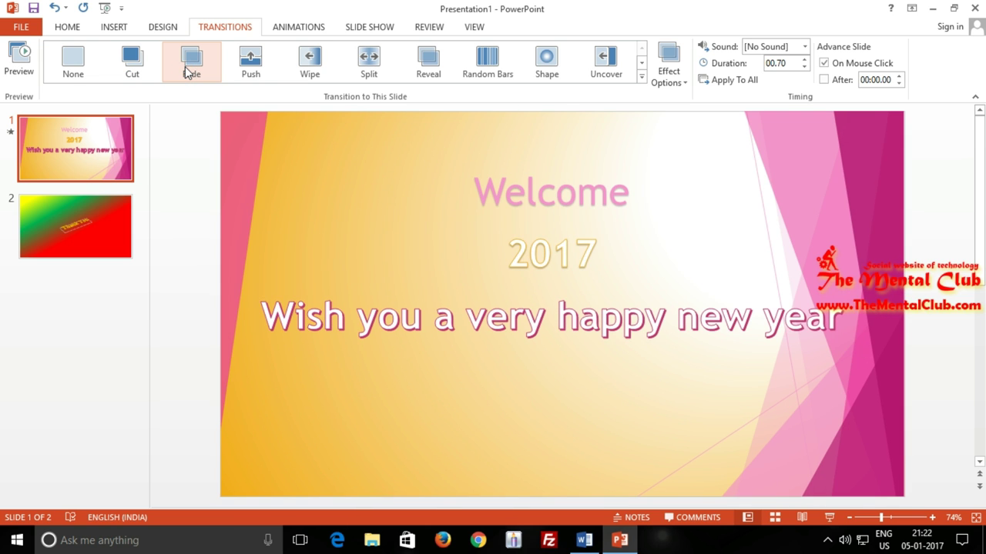
click(260, 73)
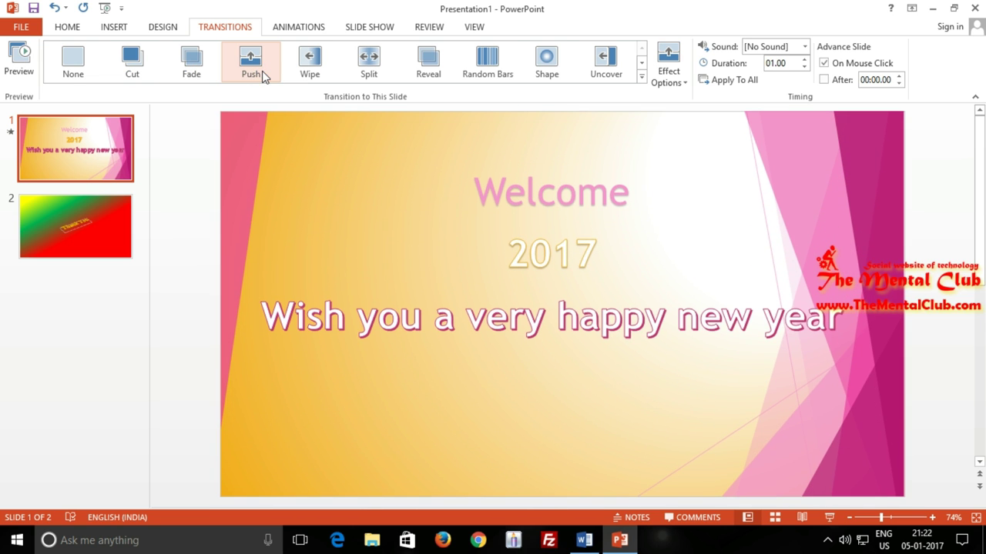
click(296, 70)
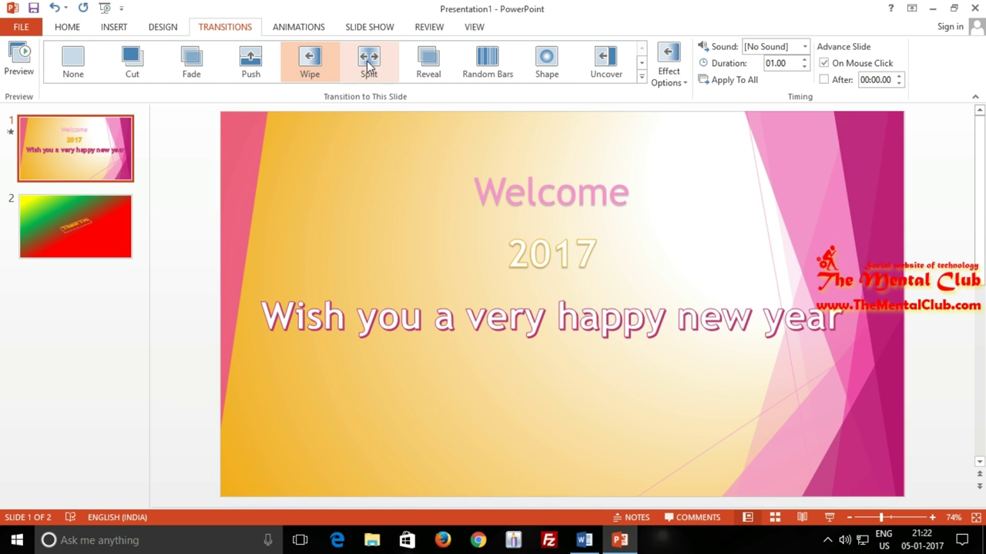
click(371, 66)
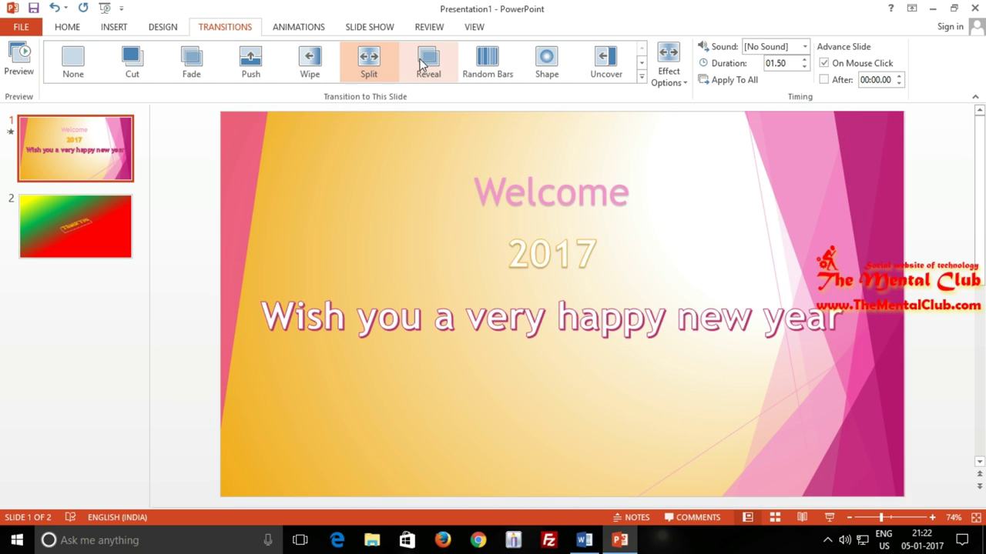
click(421, 65)
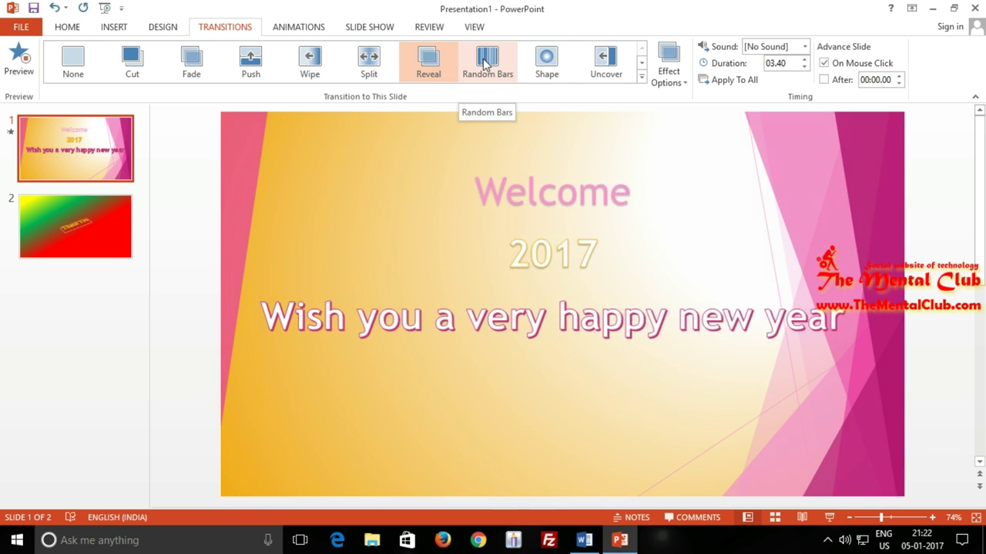
click(484, 65)
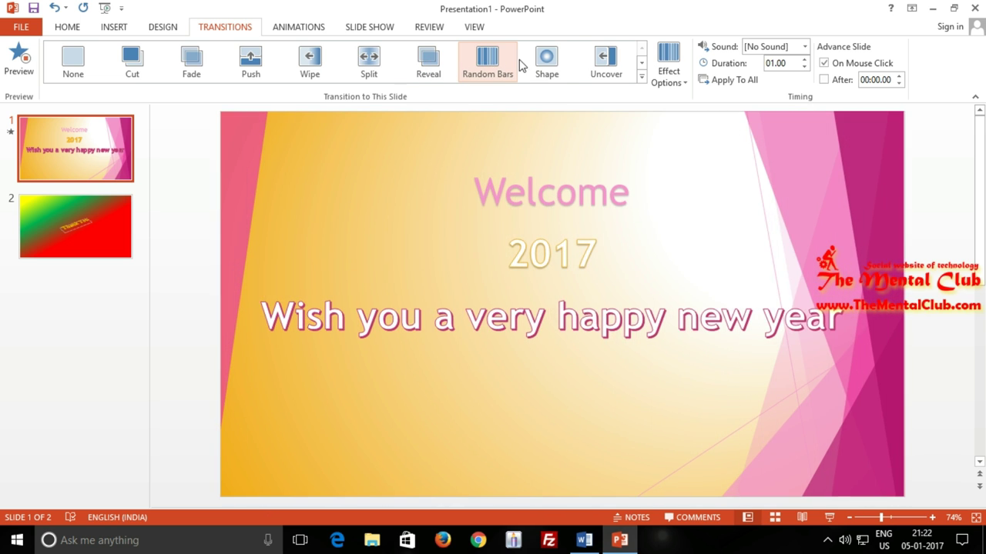
click(553, 67)
click(606, 62)
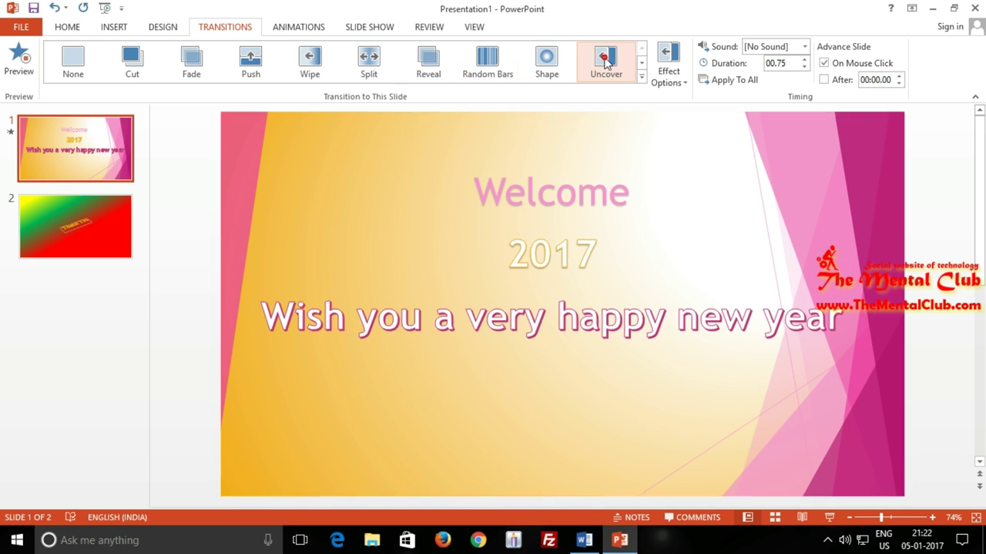
Preview Cover, Flash, Fall Over, Drape, Curtains and Wind, apply Prestige to slide 1, then open slide 2.
click(641, 63)
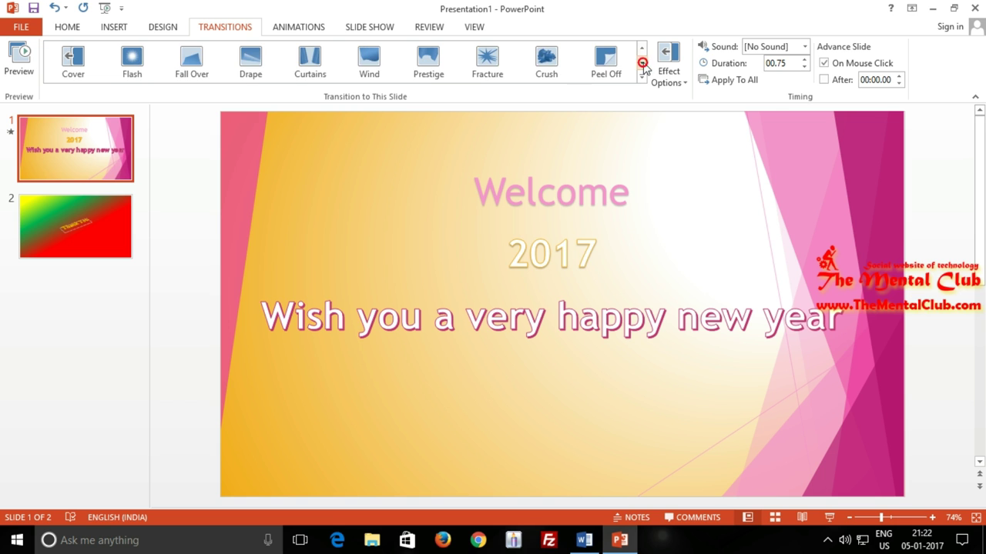
click(98, 66)
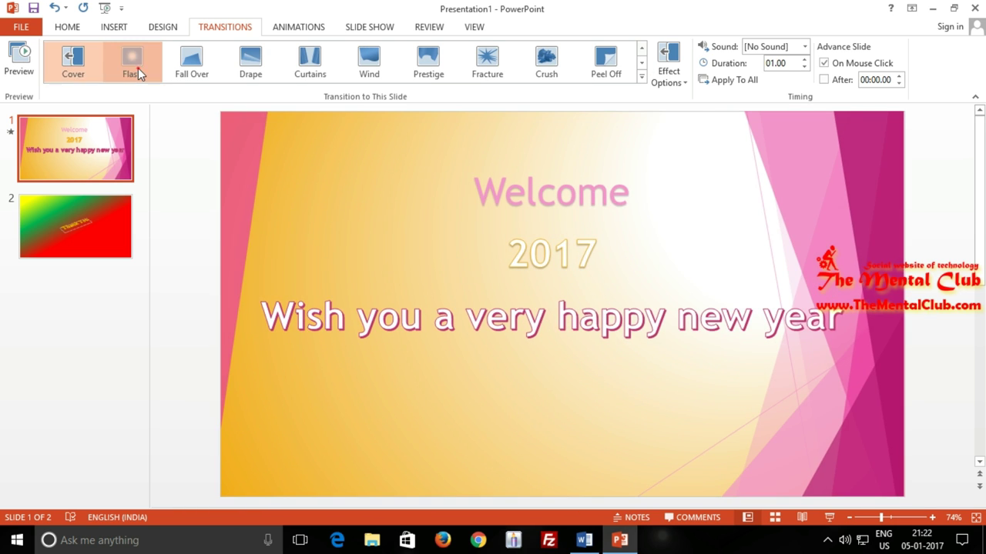
click(138, 67)
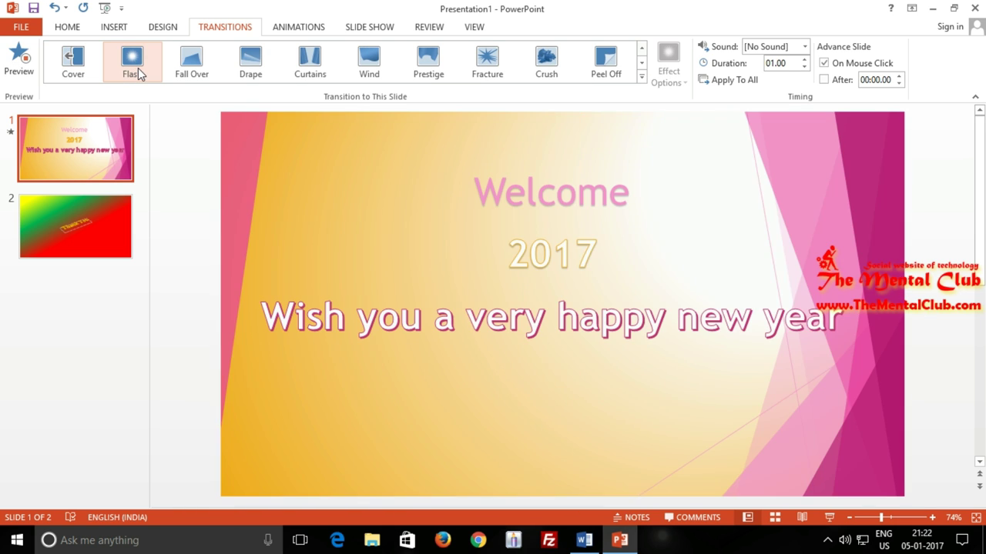
click(185, 77)
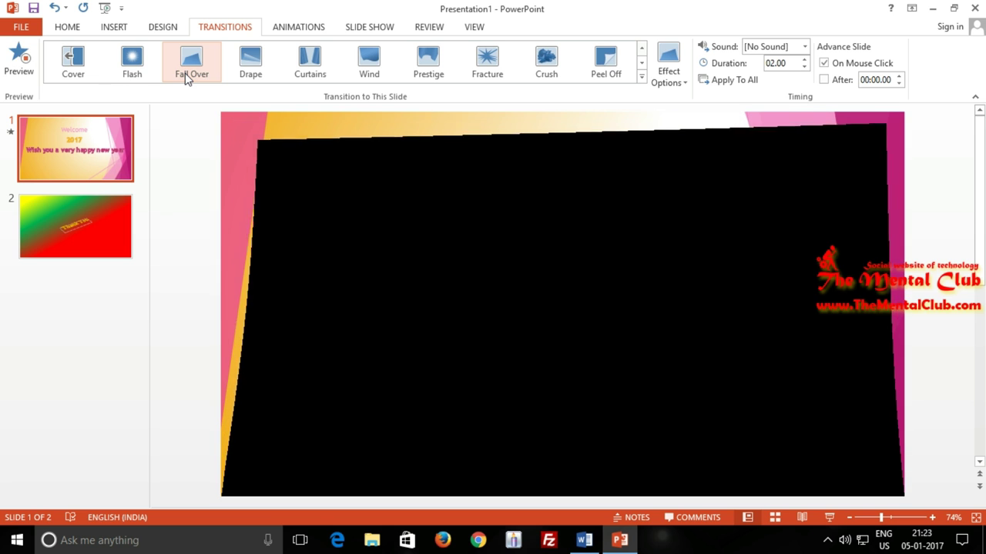
click(262, 71)
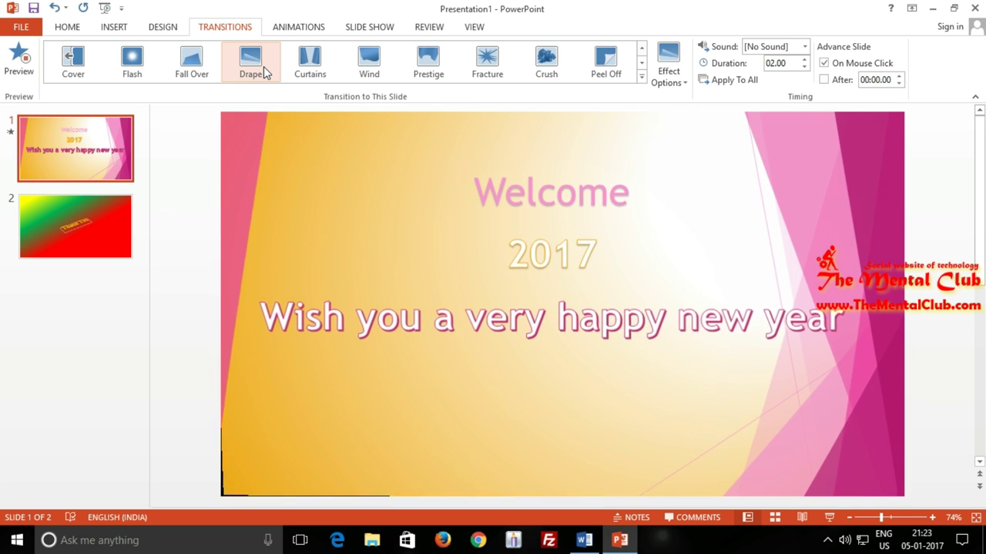
click(303, 69)
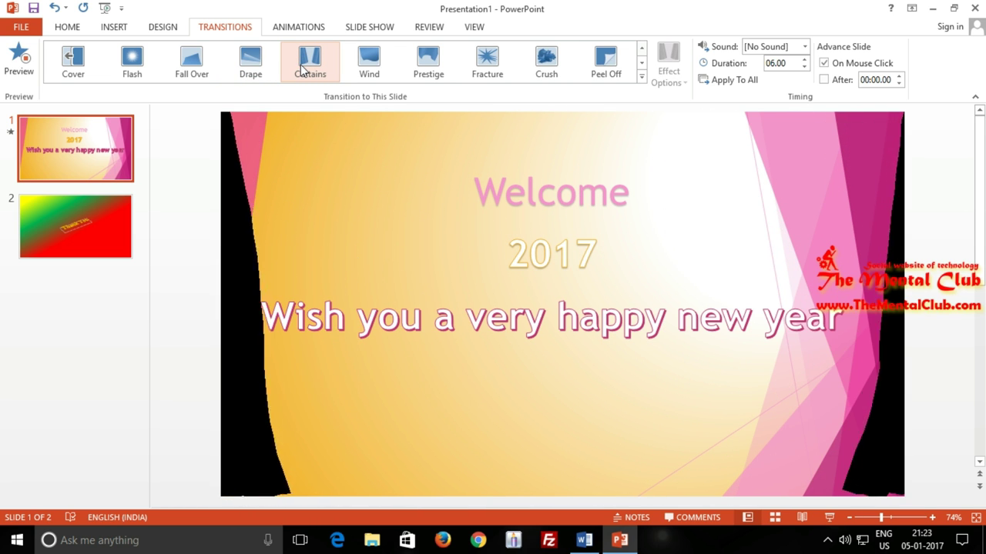
click(302, 69)
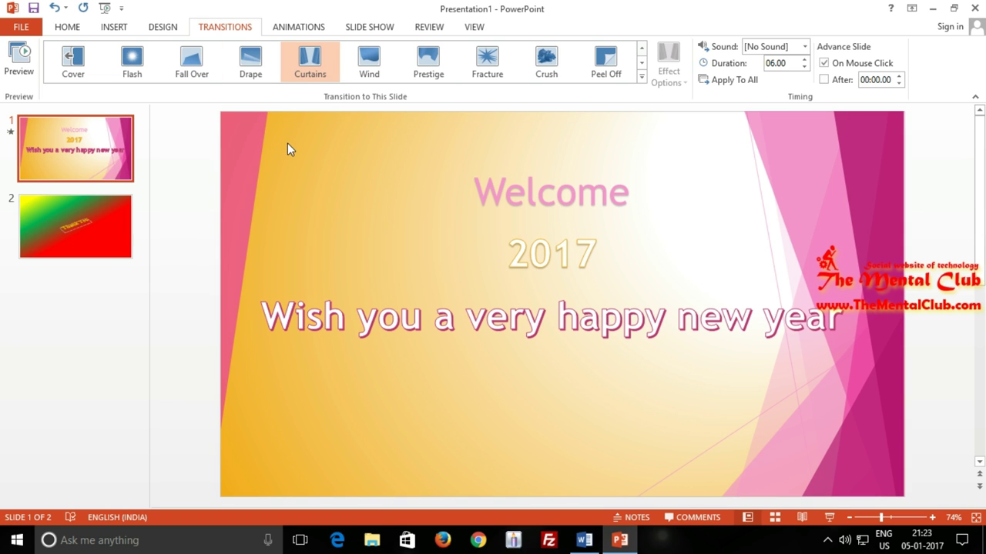
click(371, 68)
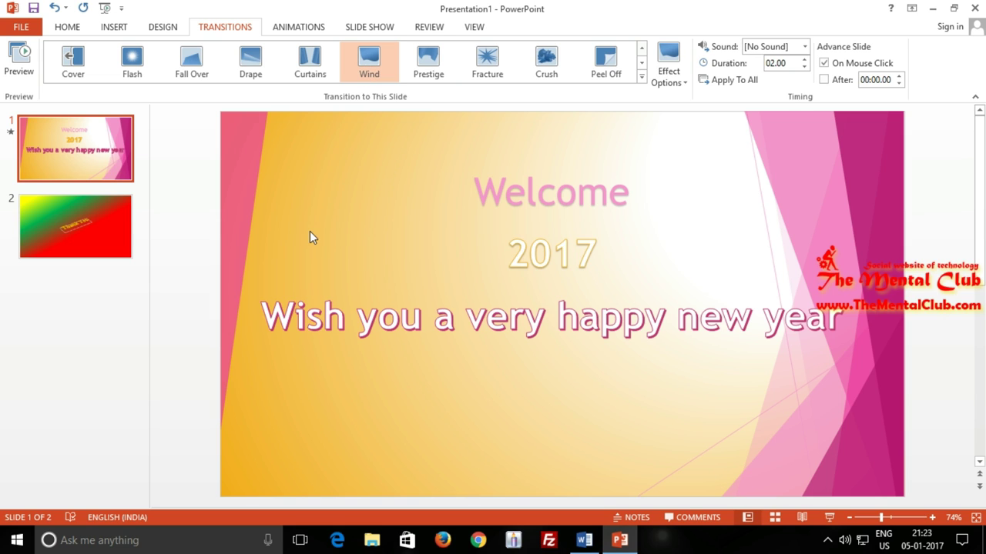
click(443, 68)
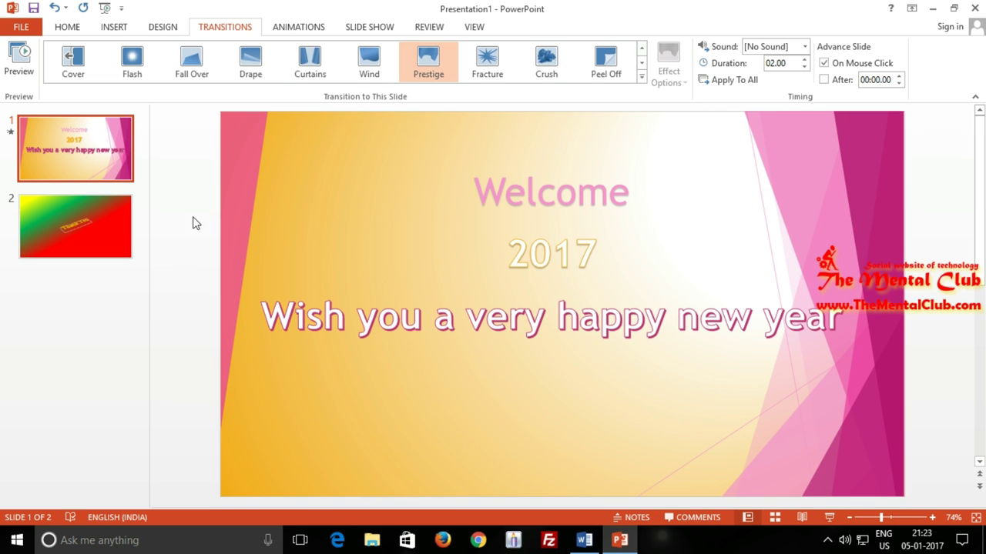
click(75, 225)
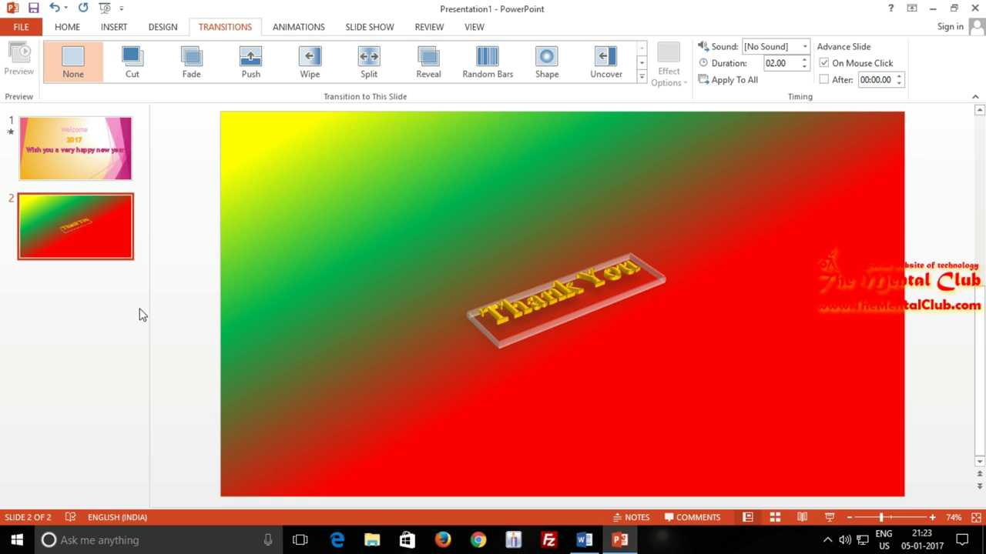
Try Shape, Random Bars and Fall Over on the Thank You slide, then give the Welcome slide Curtains.
click(547, 59)
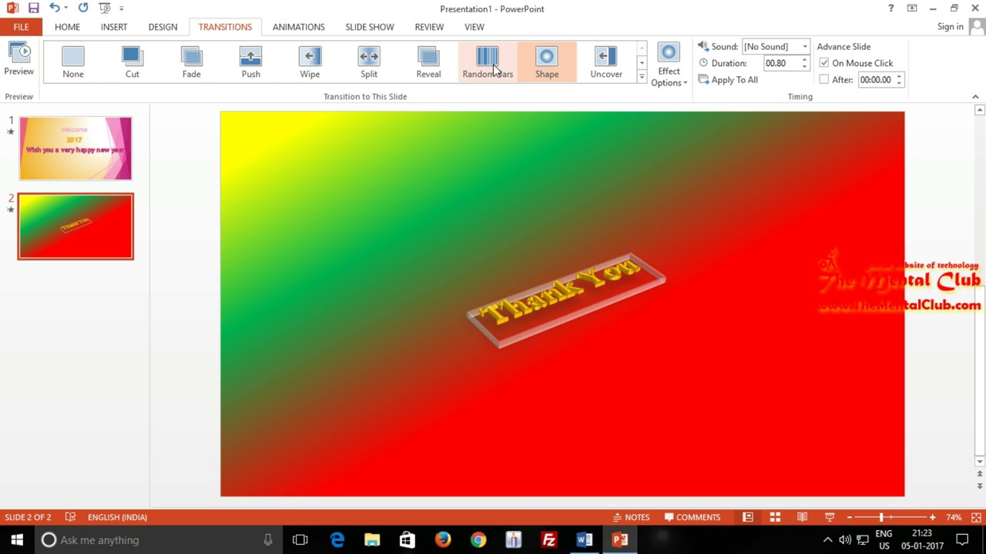
click(489, 62)
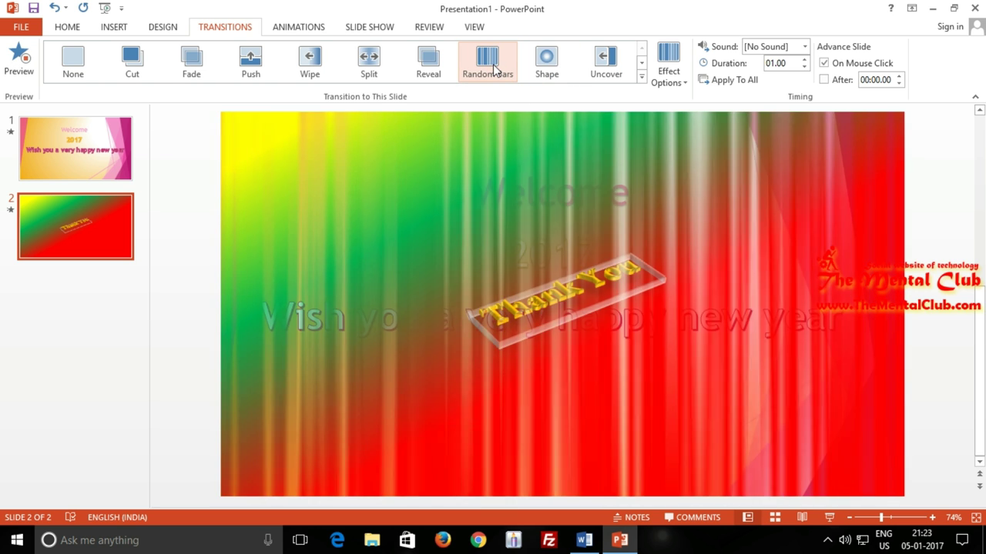
click(641, 62)
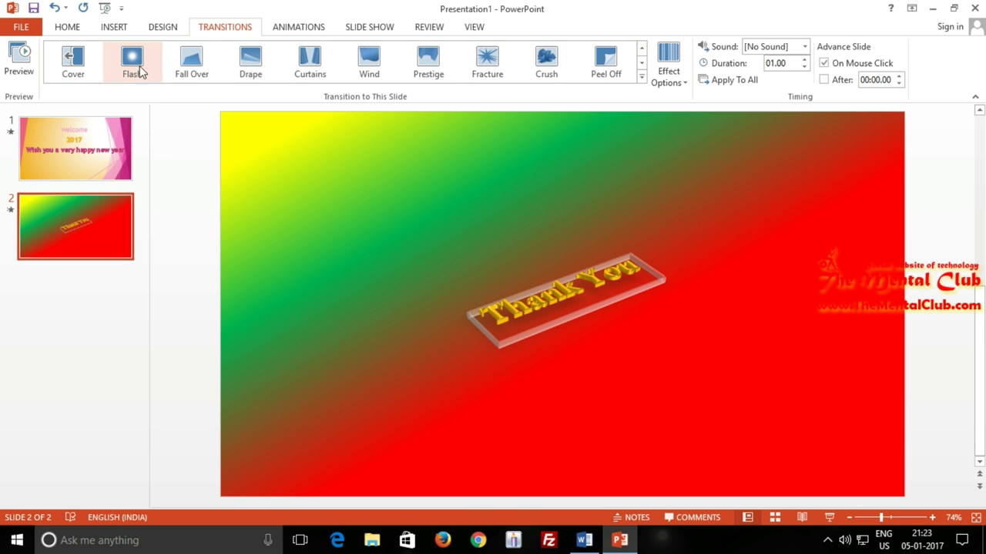
click(184, 66)
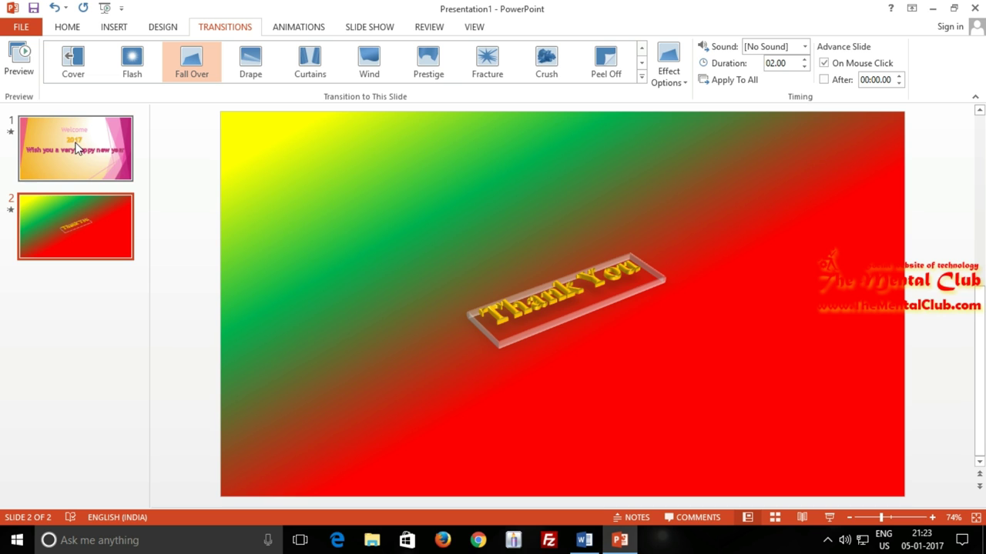
click(62, 179)
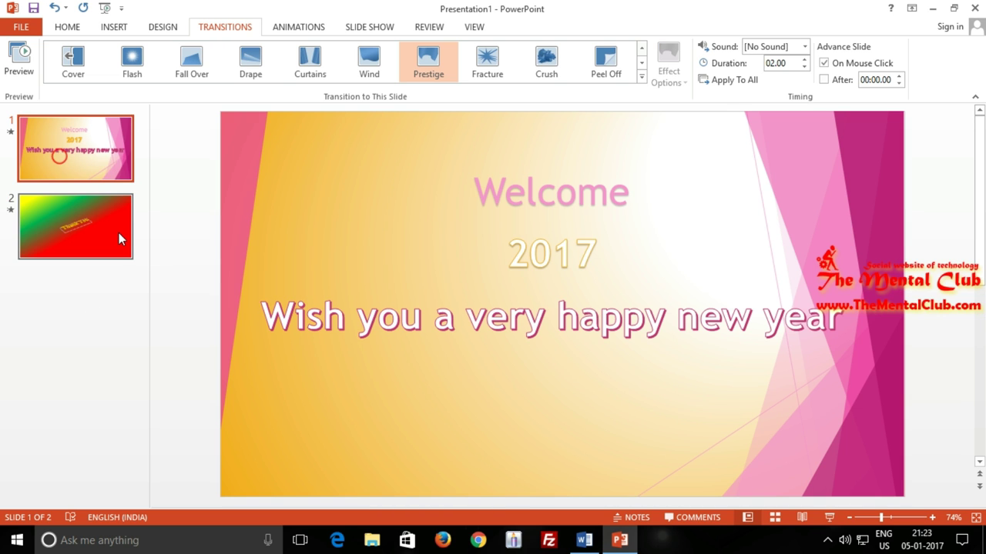
click(310, 65)
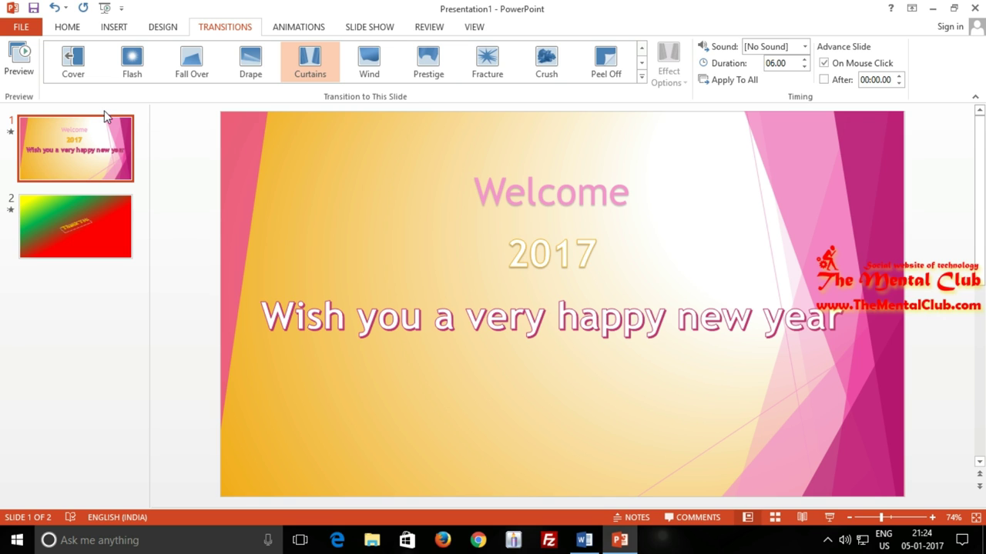
On the Thank You slide, try Curtains, Fall Over, Wind and Fracture, apply Crush, then return to slide 1.
click(85, 231)
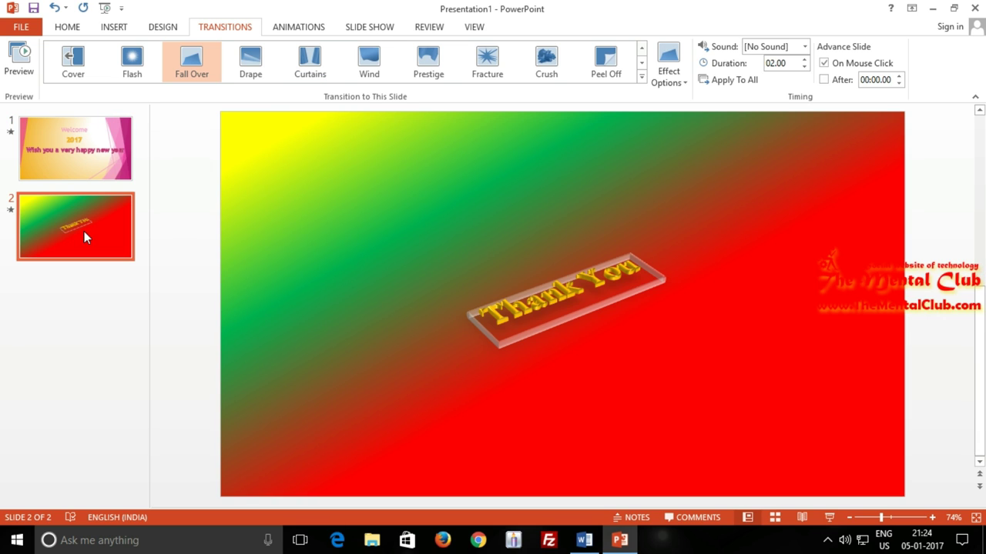
click(310, 64)
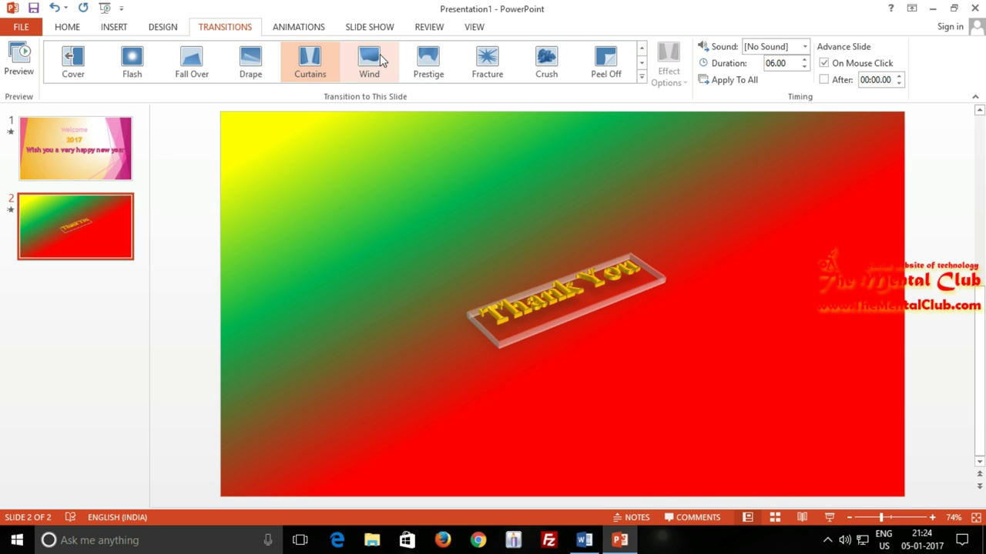
click(214, 73)
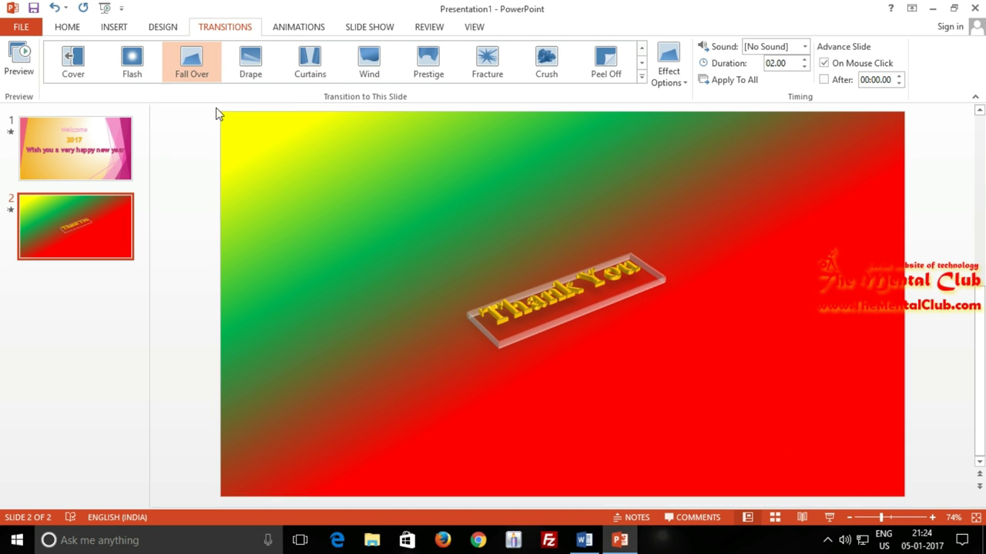
click(312, 75)
click(370, 72)
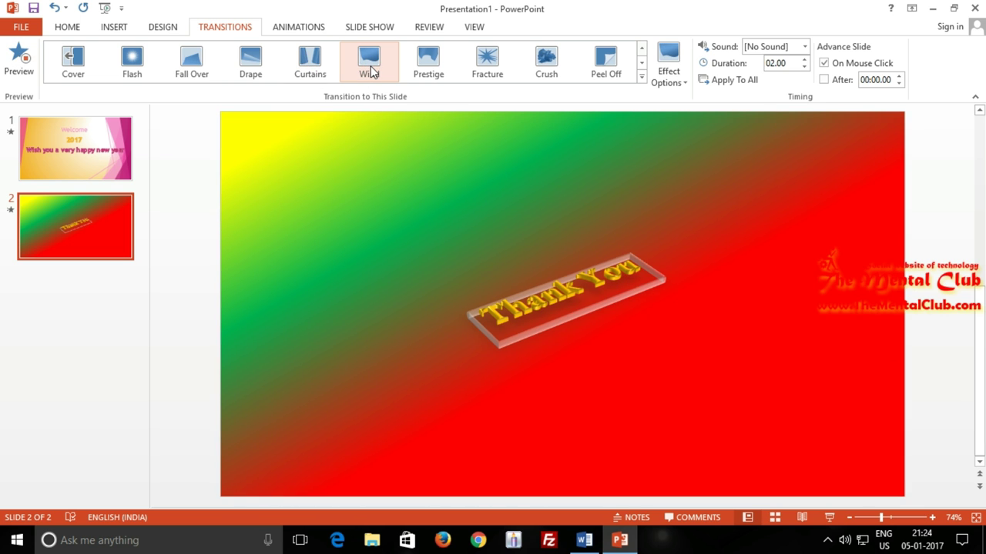
click(487, 73)
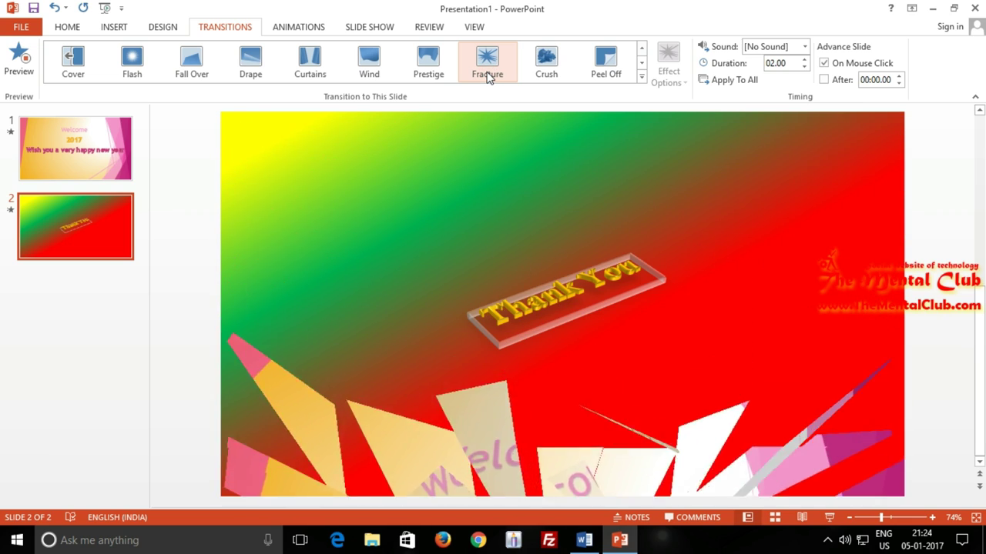
click(540, 70)
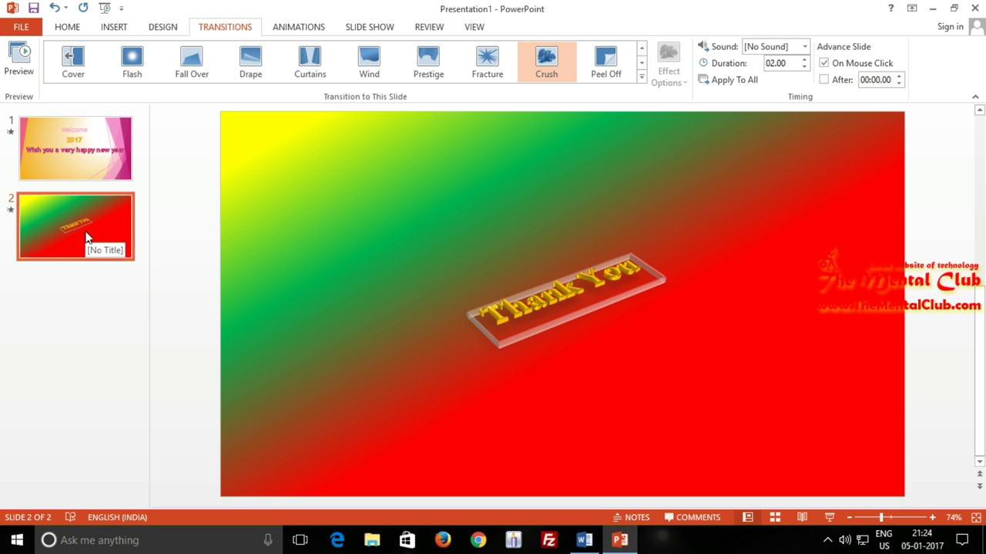
click(47, 160)
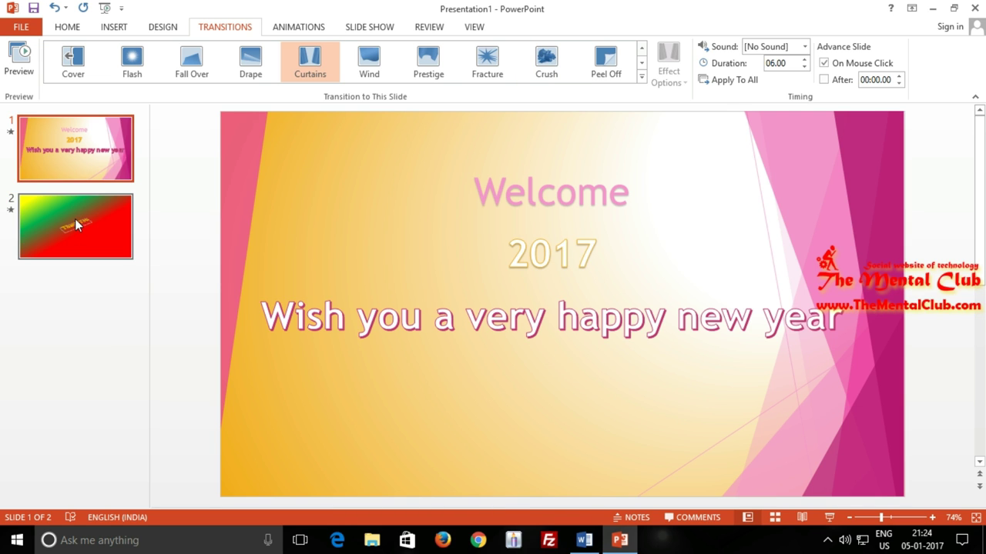
click(75, 221)
click(77, 167)
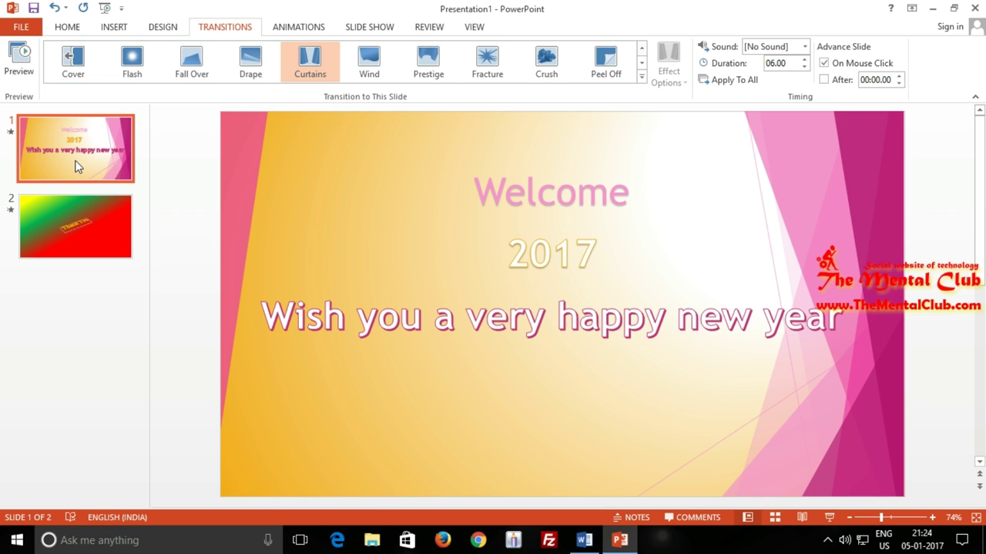
click(189, 72)
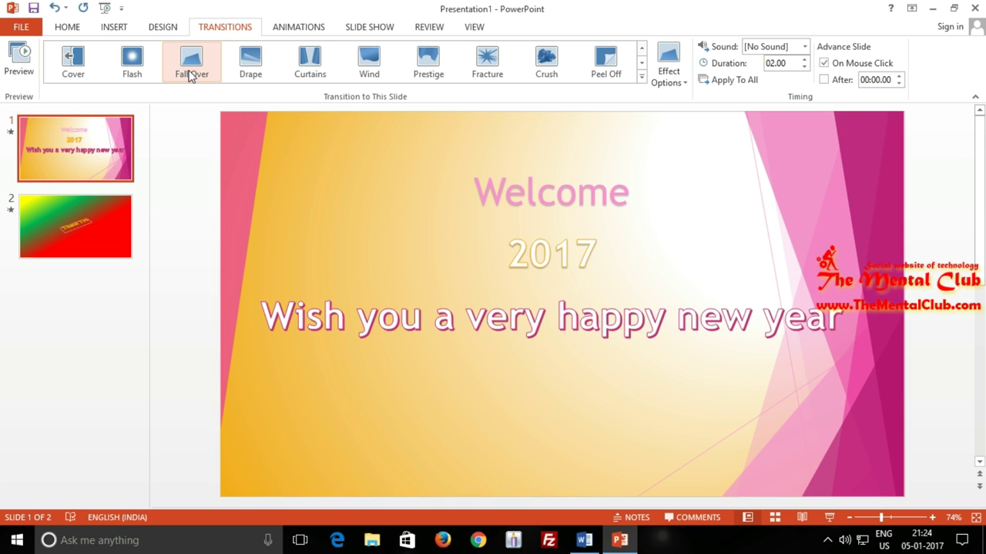
click(136, 71)
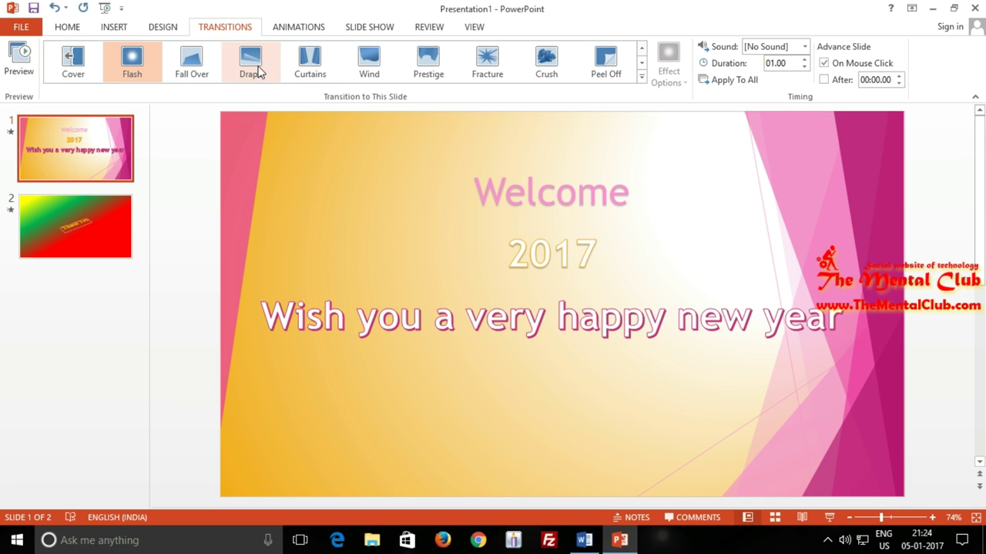
click(259, 67)
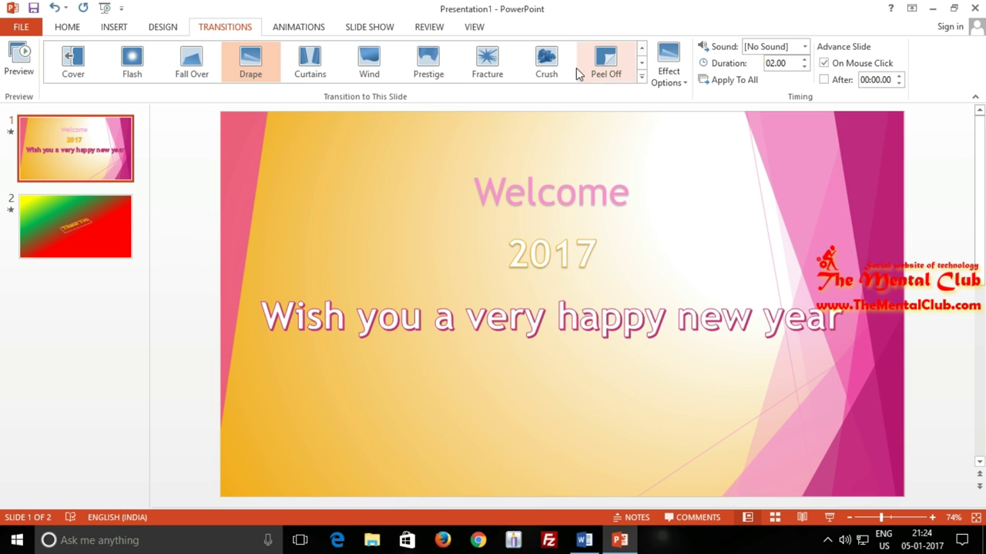
click(548, 68)
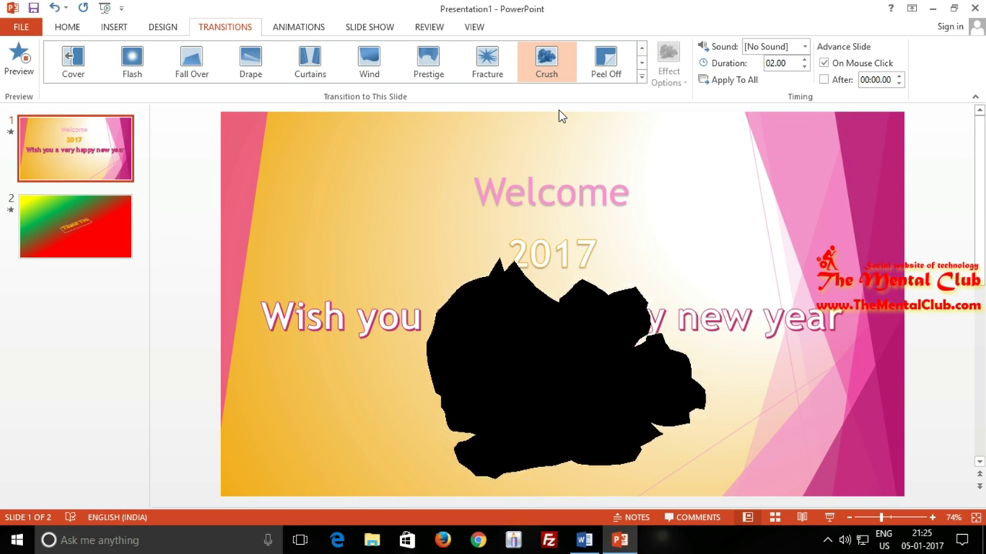
click(612, 65)
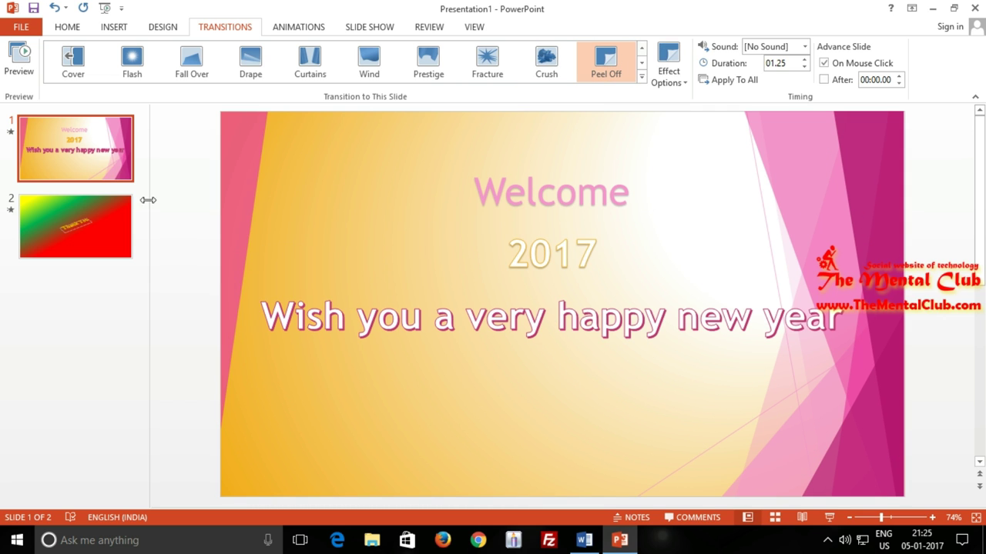
click(309, 68)
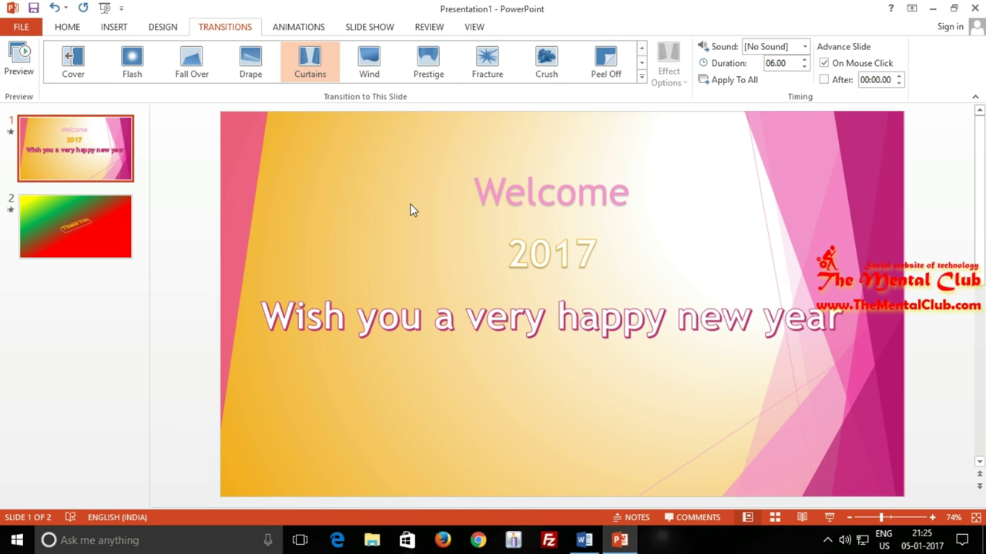
click(24, 60)
key(F5)
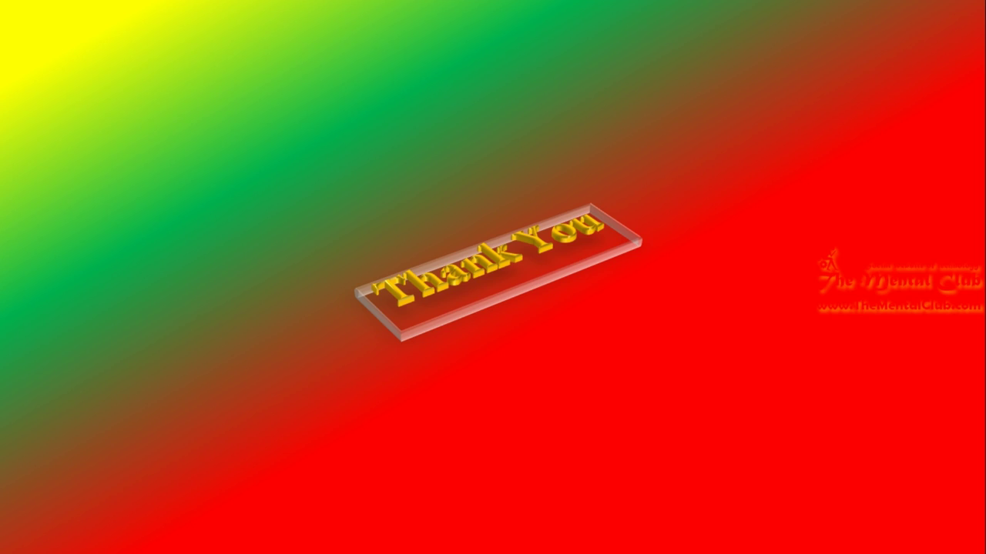
key(Right)
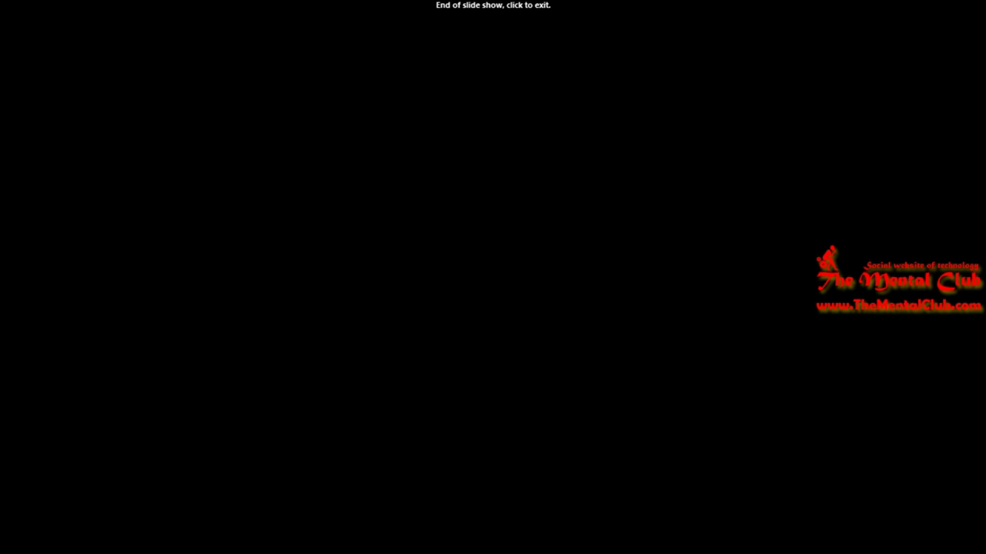
click(484, 223)
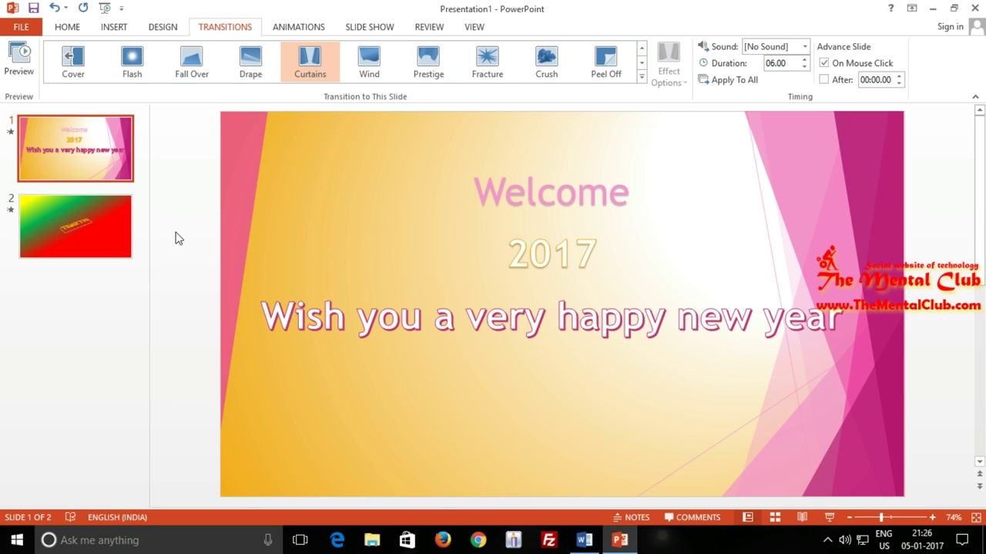
click(111, 218)
click(101, 167)
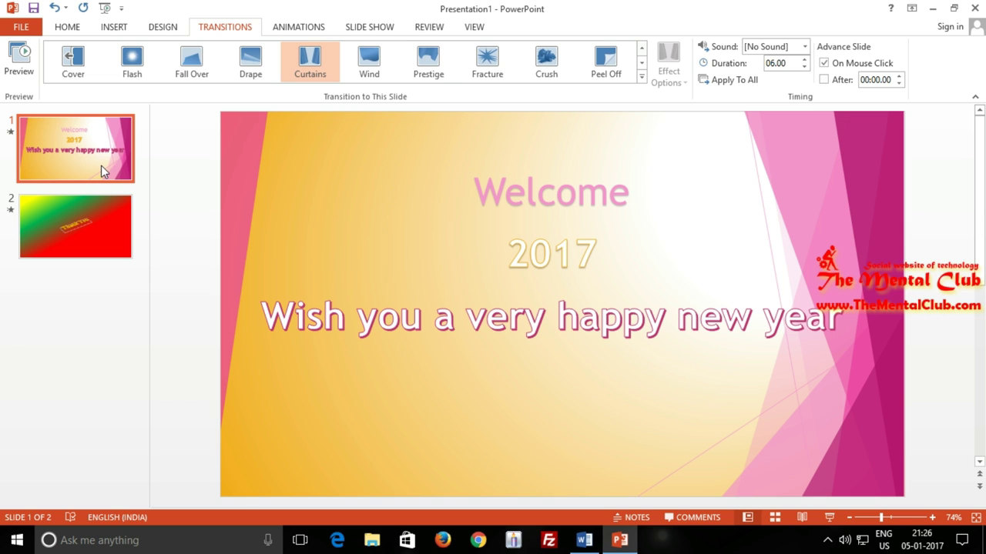
click(88, 218)
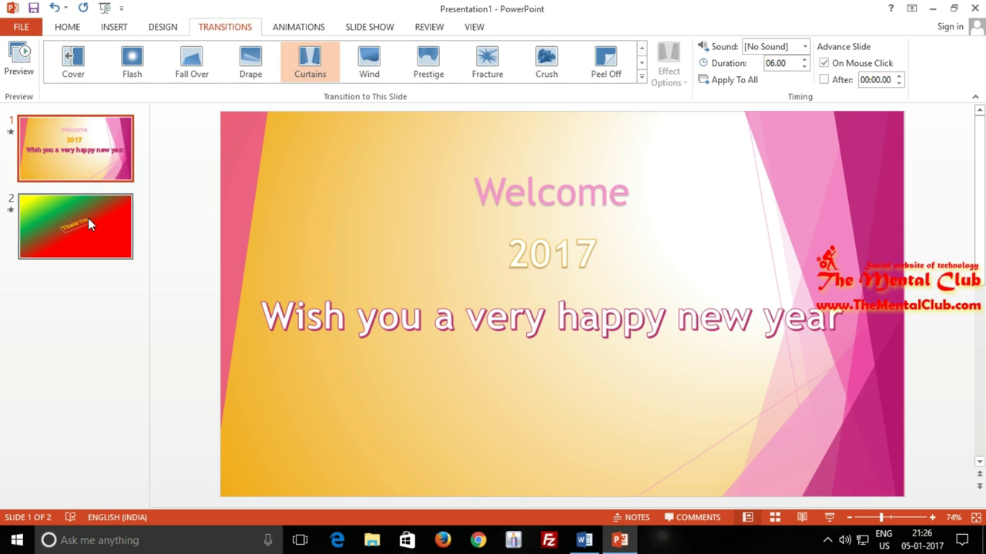
click(105, 160)
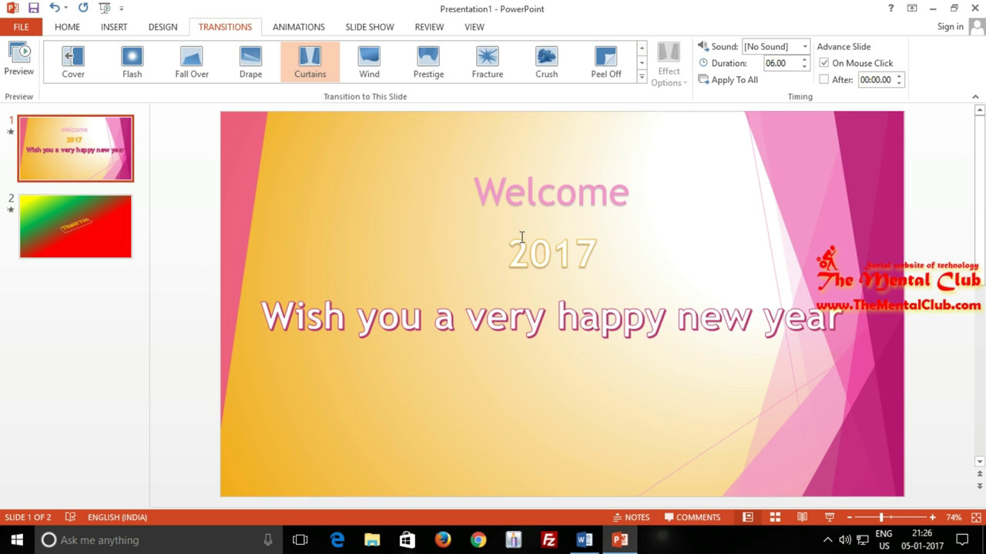
click(537, 194)
click(547, 264)
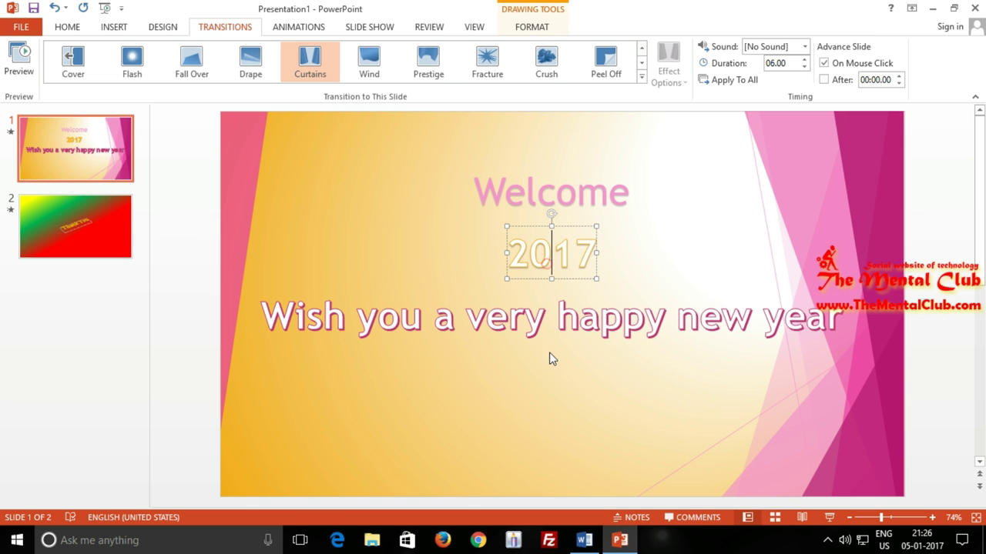
click(556, 324)
click(569, 427)
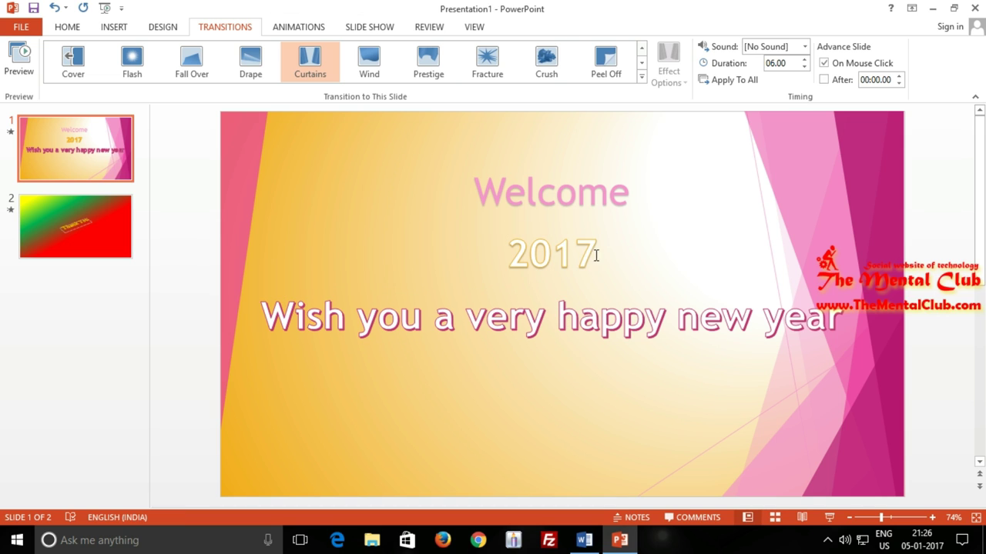
click(551, 248)
click(552, 377)
On the Animations tab, select the Welcome title placeholder so its animation effects become available.
click(281, 31)
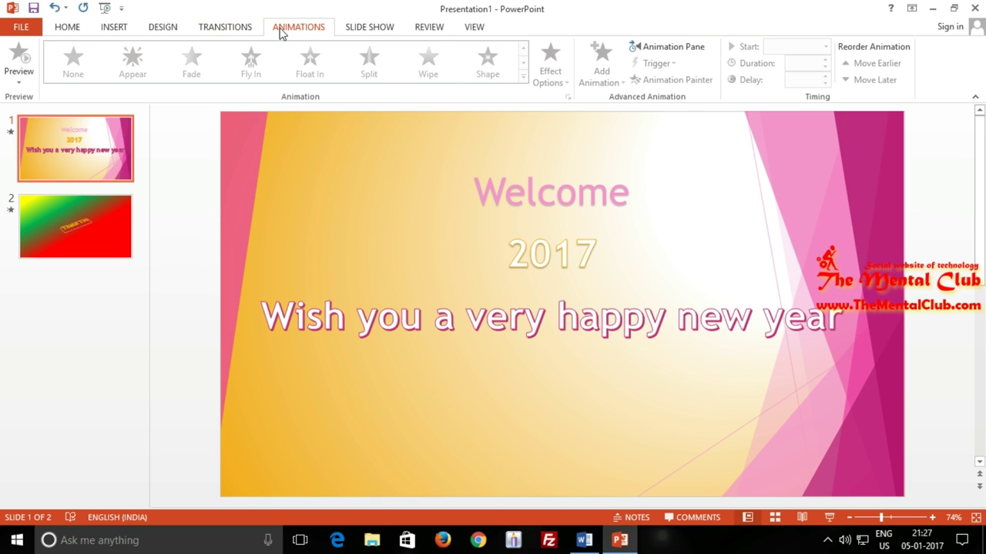
click(18, 62)
click(225, 28)
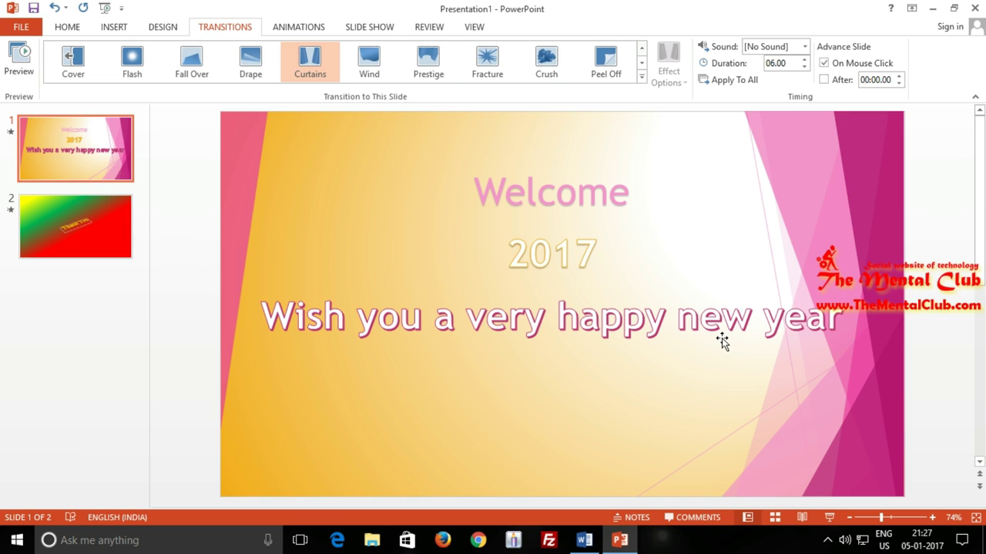
click(294, 28)
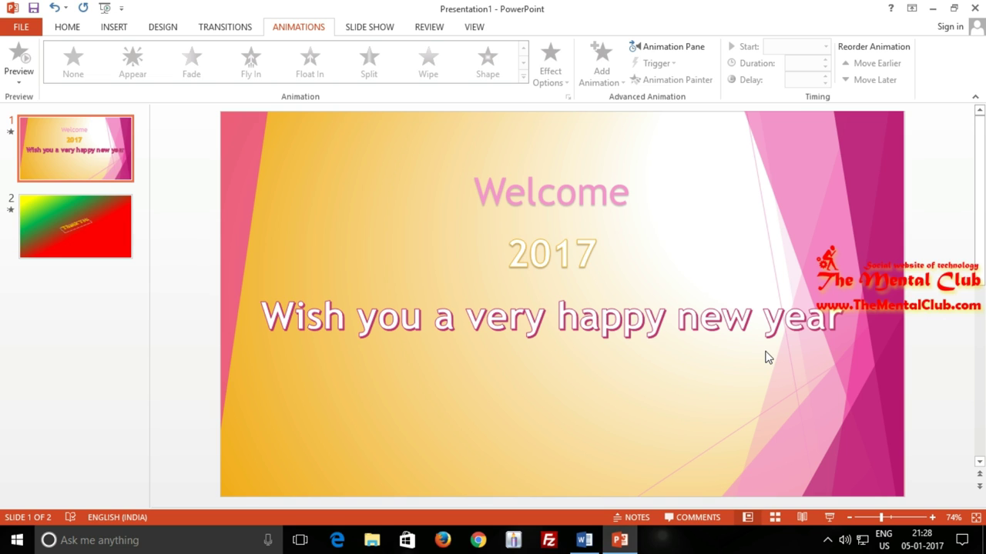
click(209, 28)
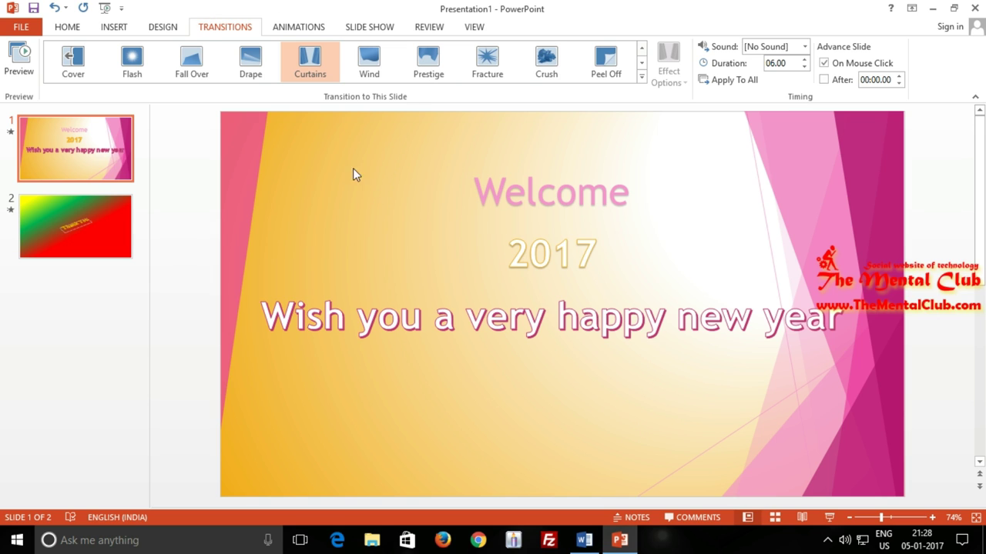
click(298, 28)
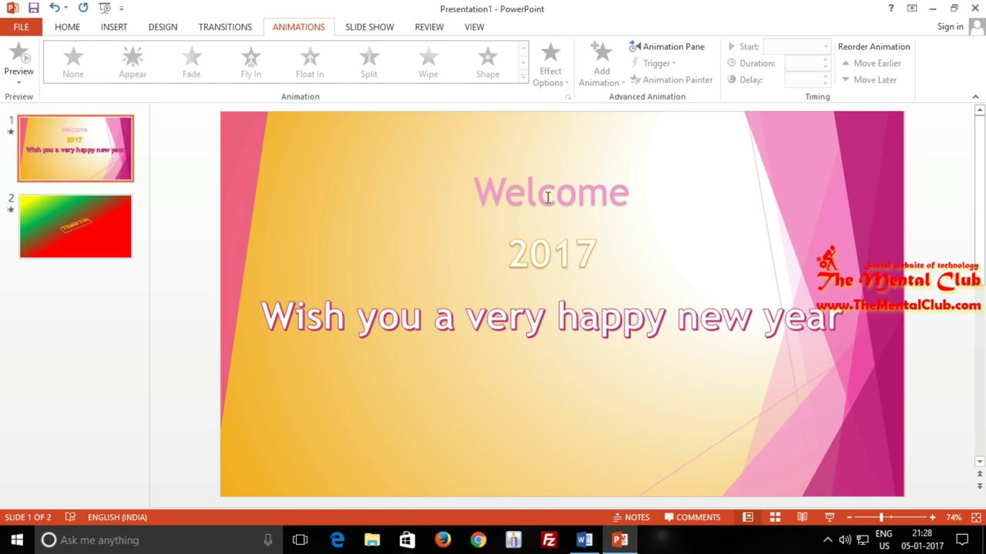
click(548, 197)
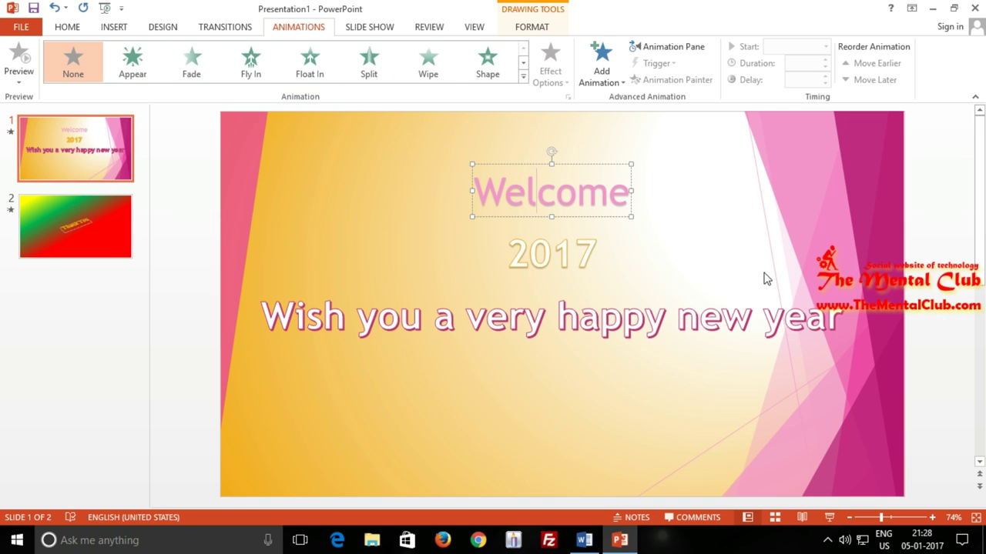
Try Appear, Fly In, Float In and Split on the Welcome title, settle on Wipe, and expand the effects list.
click(123, 68)
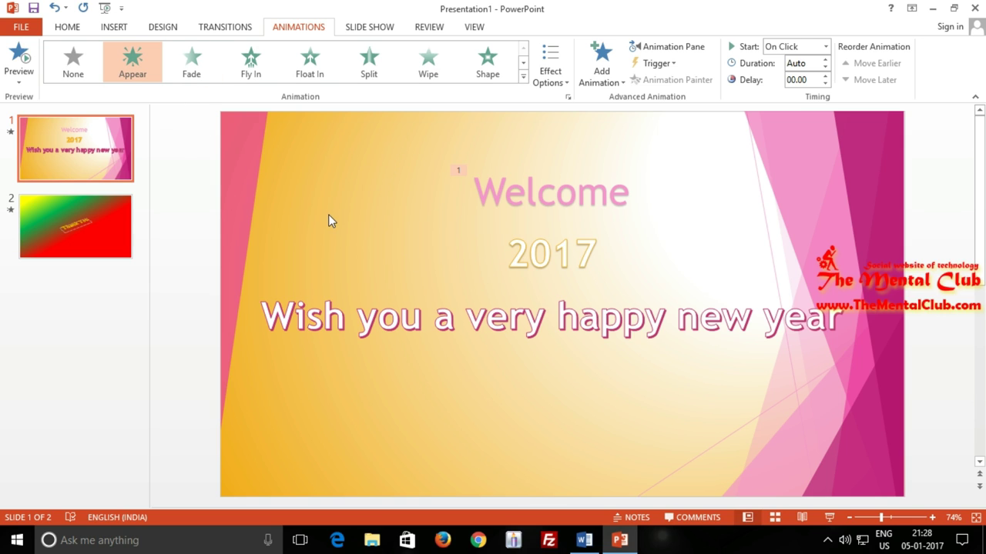
click(256, 66)
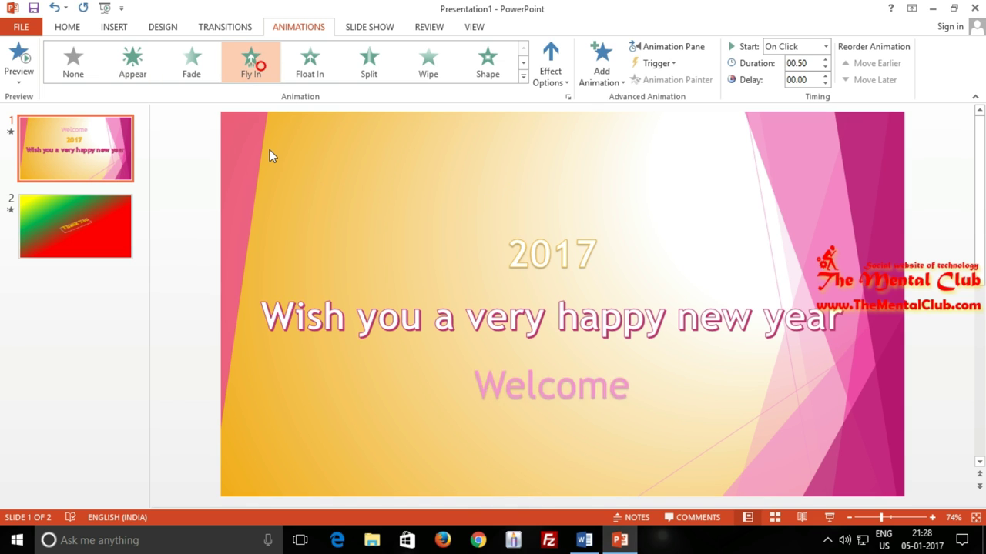
click(323, 72)
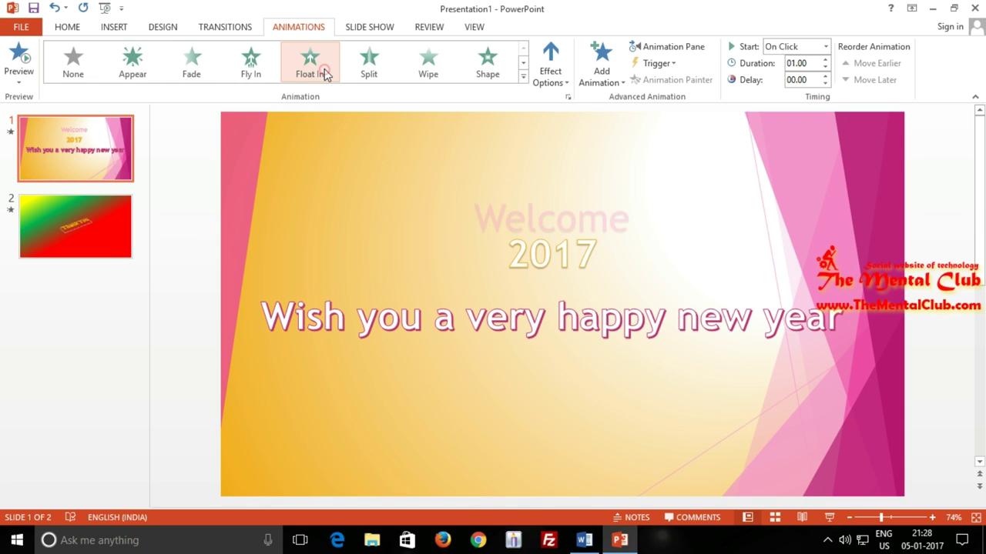
click(370, 67)
click(427, 68)
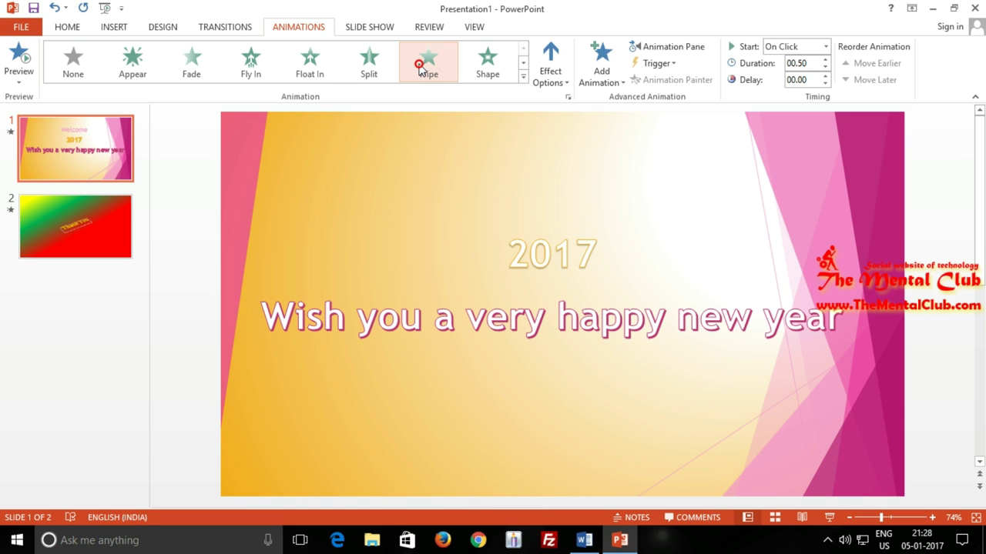
click(523, 78)
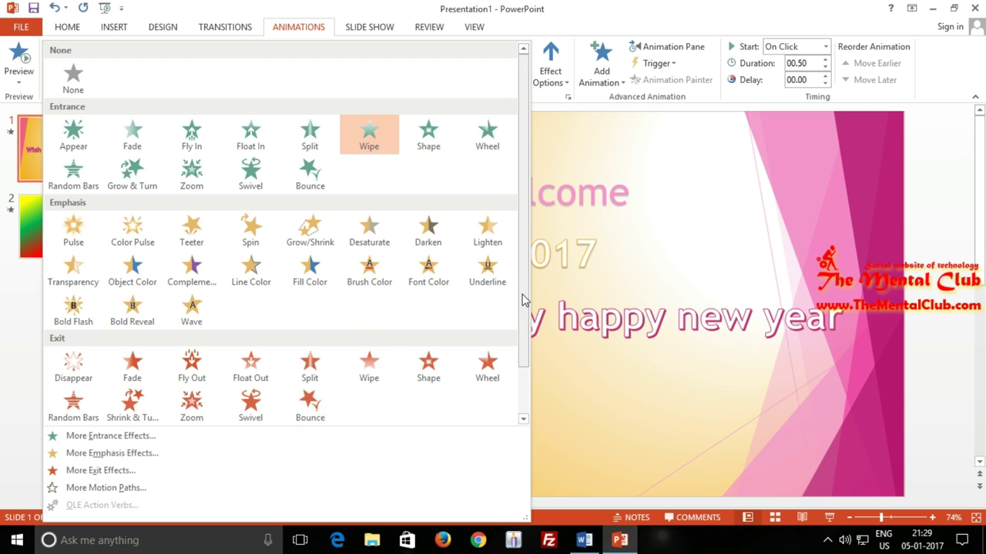
Browse the full animation effects list, close it, and switch to the Thank You slide.
scroll(523, 297, down, 1)
scroll(531, 394, up, 1)
scroll(511, 350, down, 1)
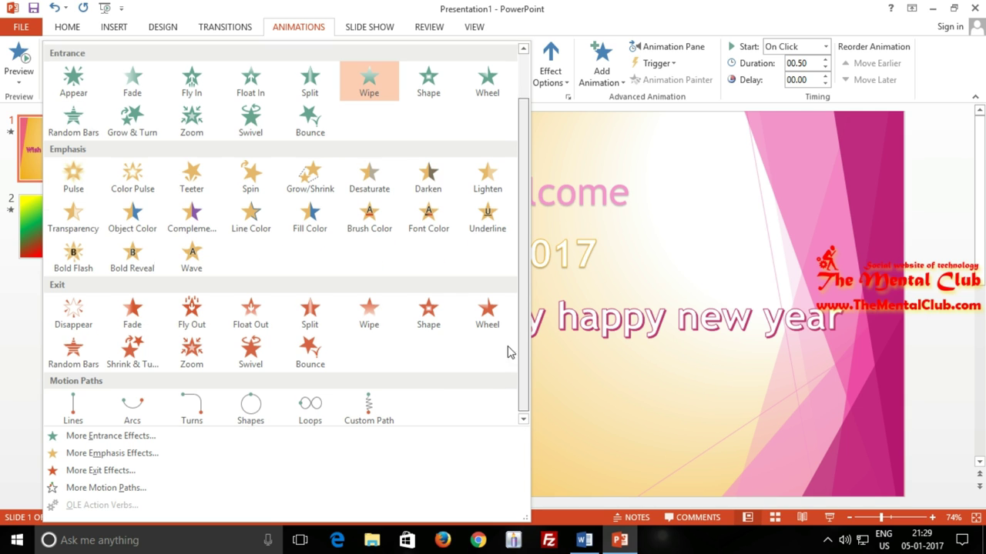
scroll(521, 354, up, 1)
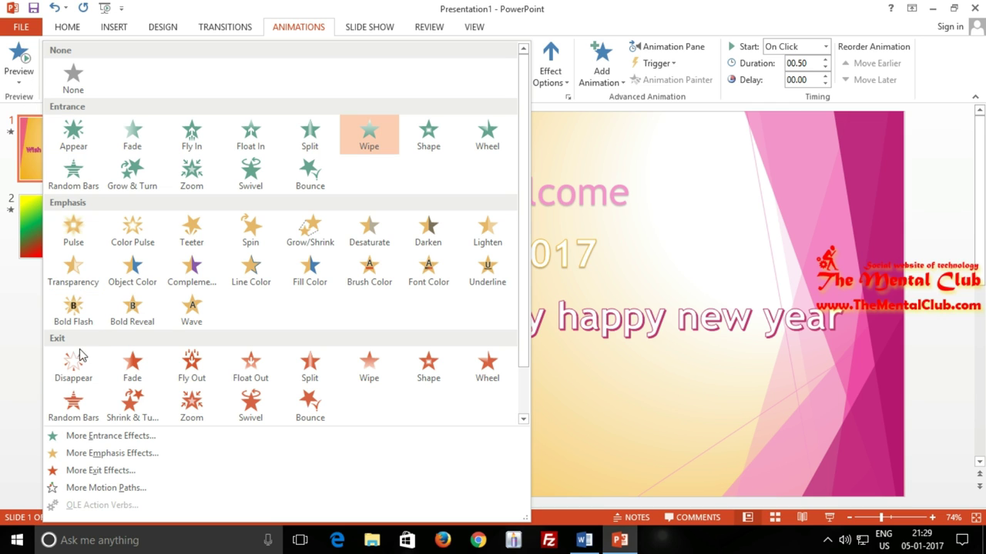
drag(526, 199, 526, 275)
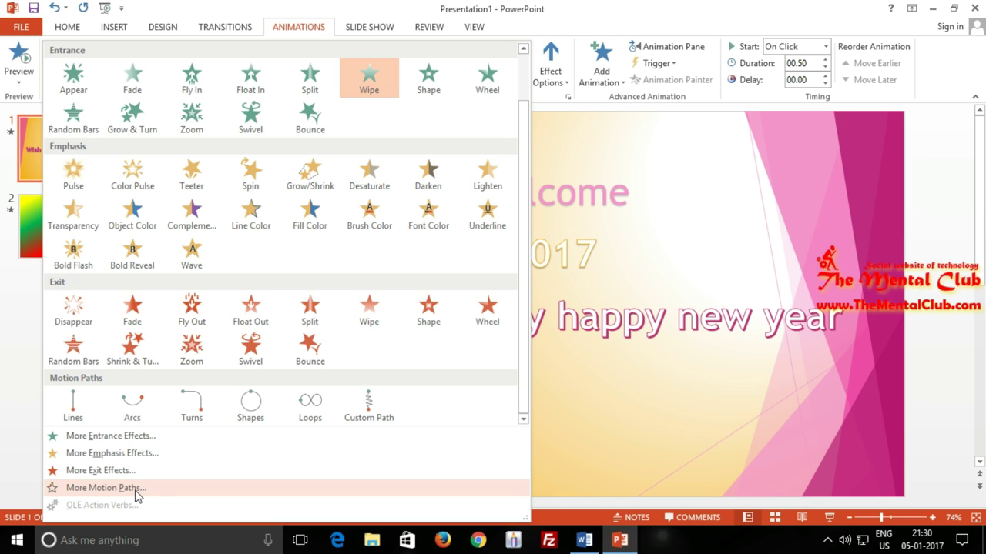
mouse_move(522, 384)
mouse_down()
mouse_move(528, 370)
mouse_move(521, 402)
mouse_up()
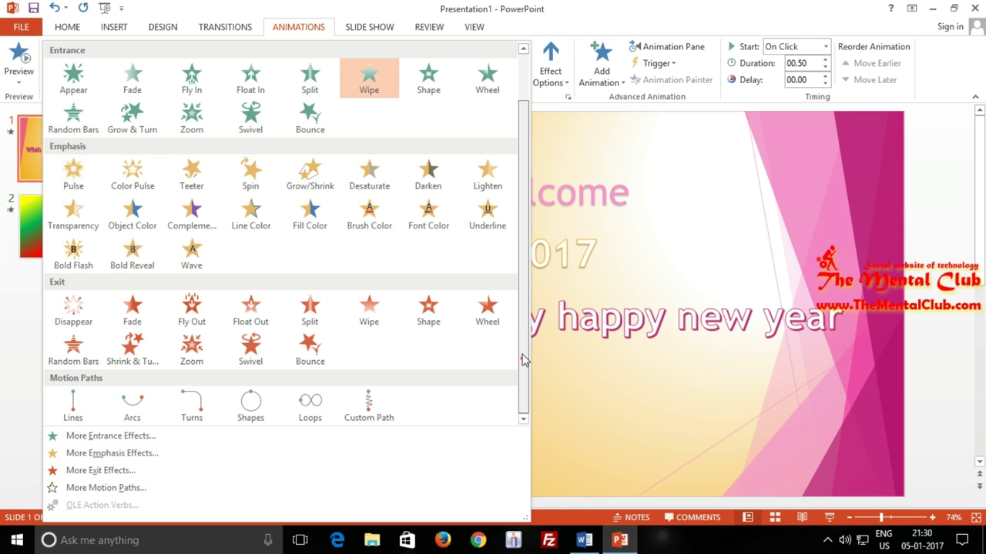
scroll(523, 356, up, 1)
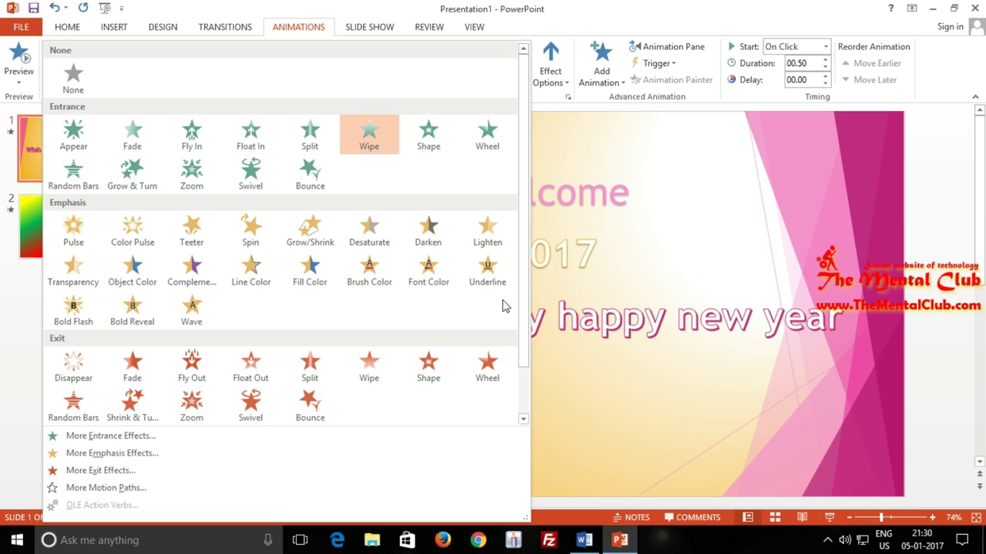
click(632, 206)
click(68, 244)
Add a new slide after slide 2 in the Facet Title Slide layout.
right_click(70, 245)
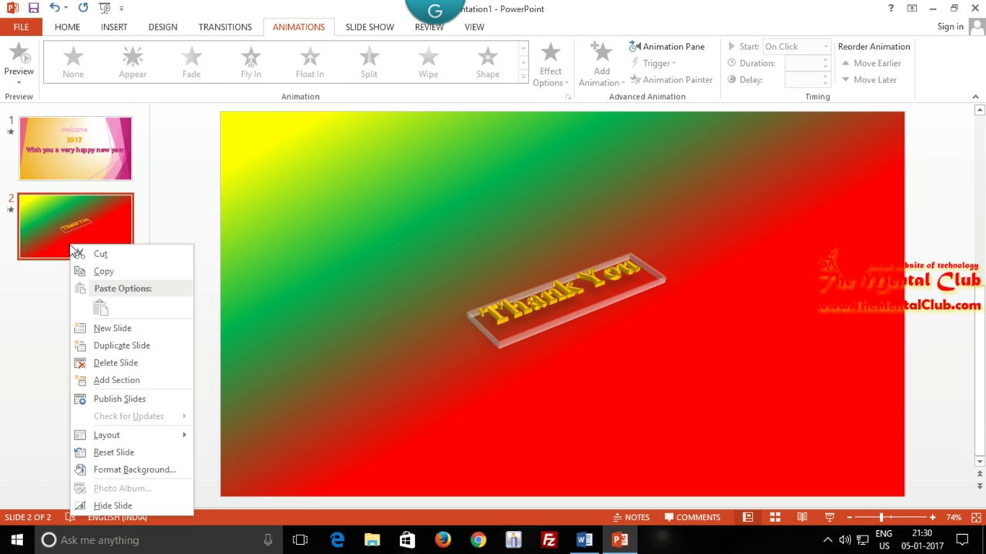
key(Escape)
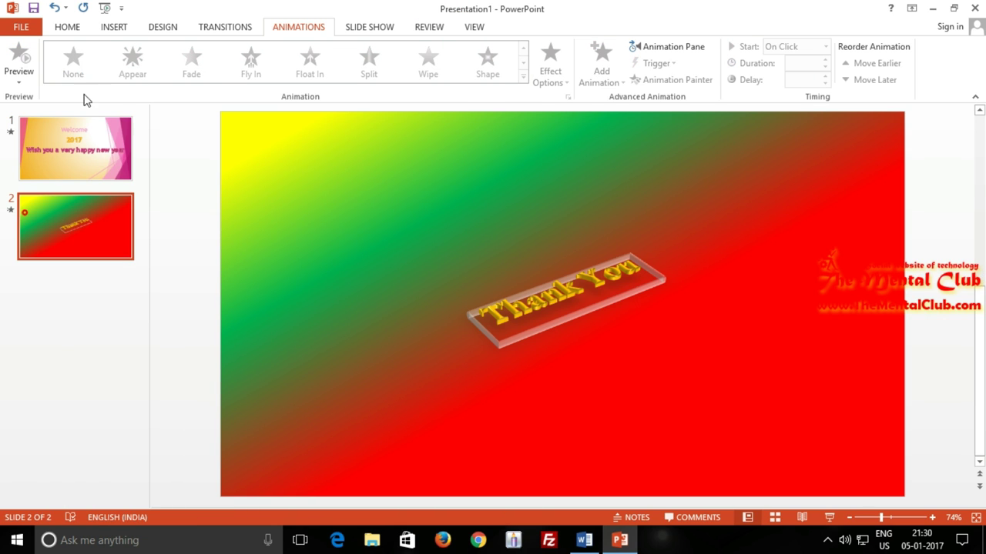
click(108, 27)
click(23, 81)
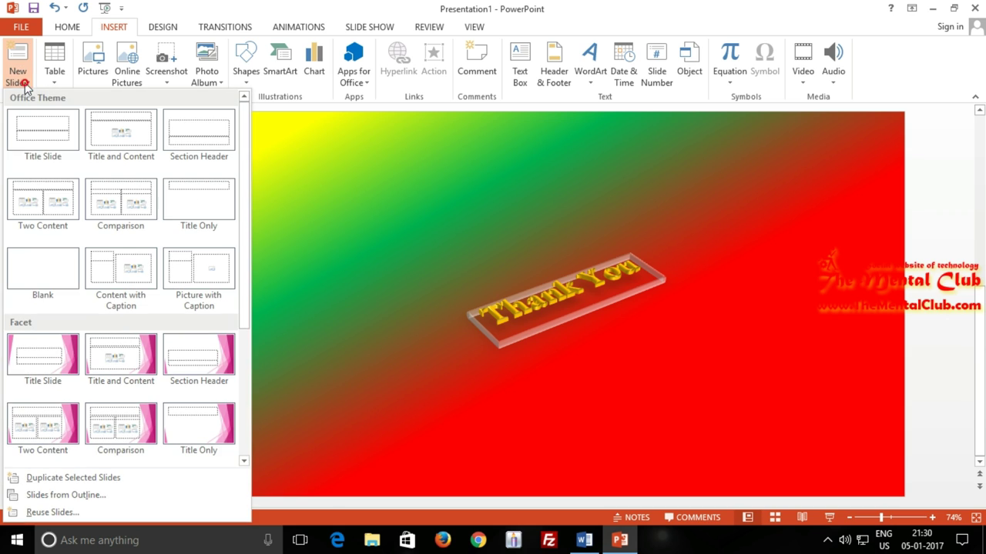
click(37, 359)
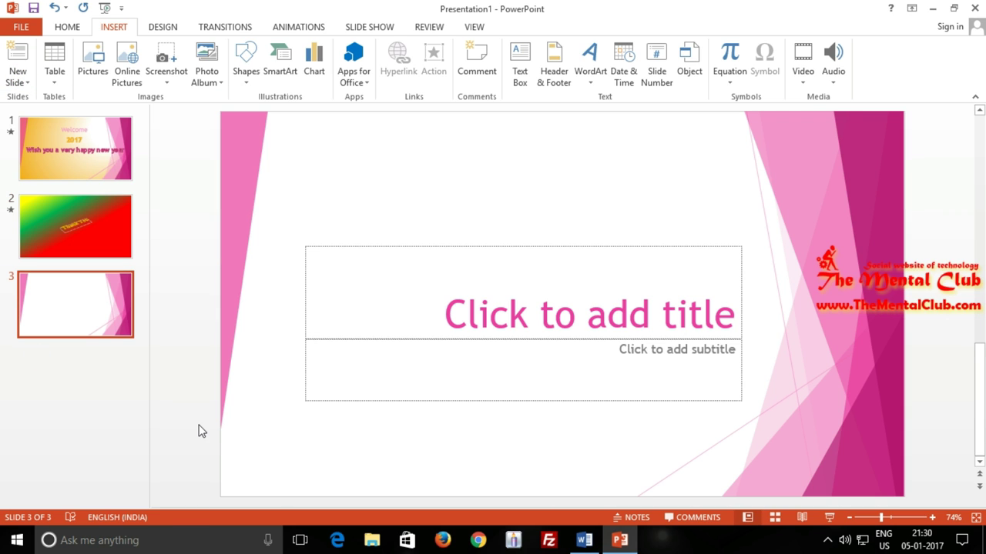
Delete the title and subtitle placeholders from the new slide 3.
click(412, 247)
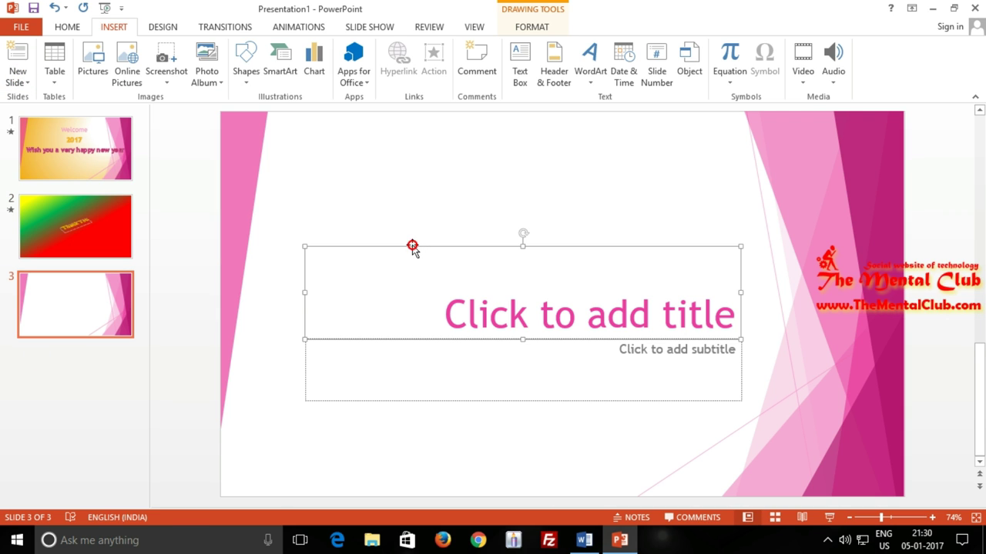
key(Delete)
click(471, 339)
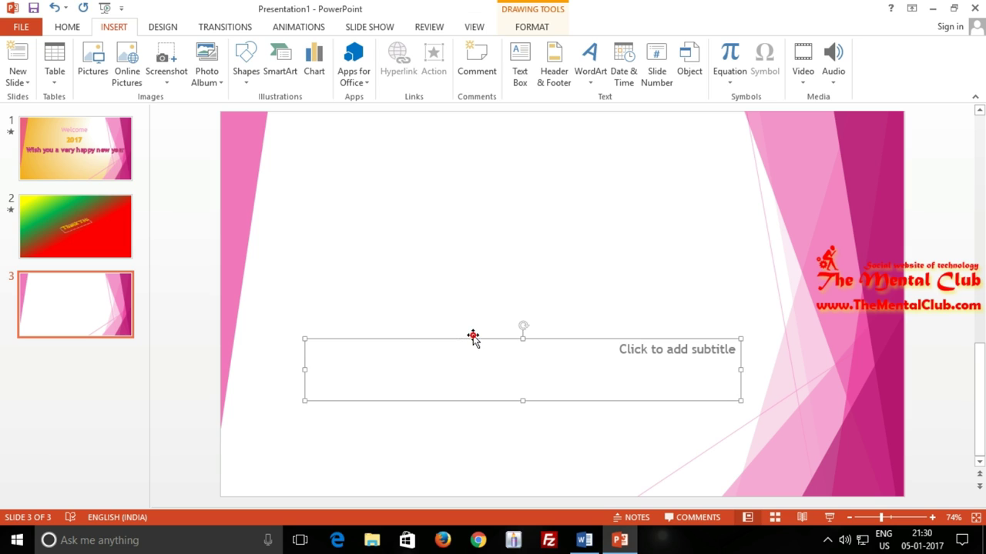
key(Delete)
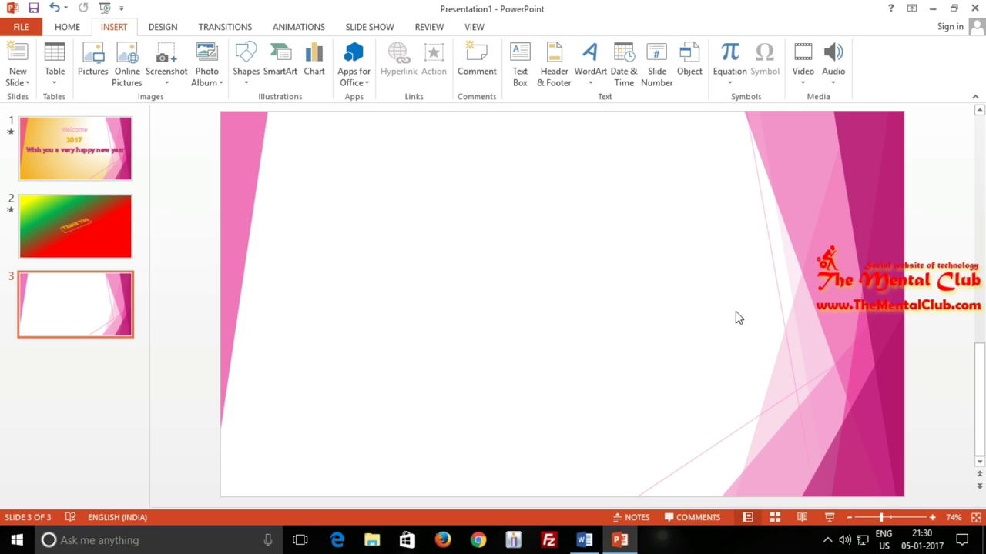
Insert a first-style WordArt reading 'Type of Animations' and centre it at the top of slide 3.
click(70, 29)
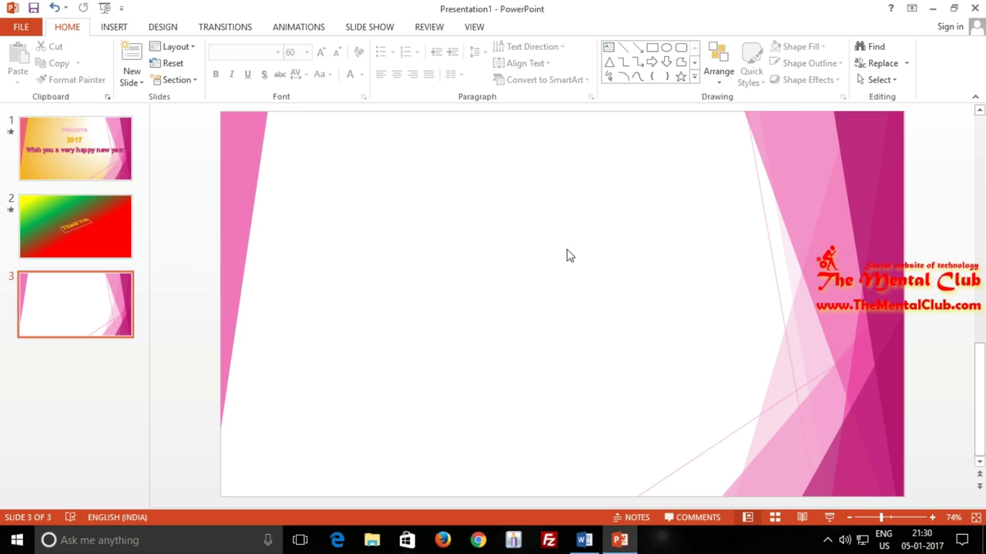
click(127, 27)
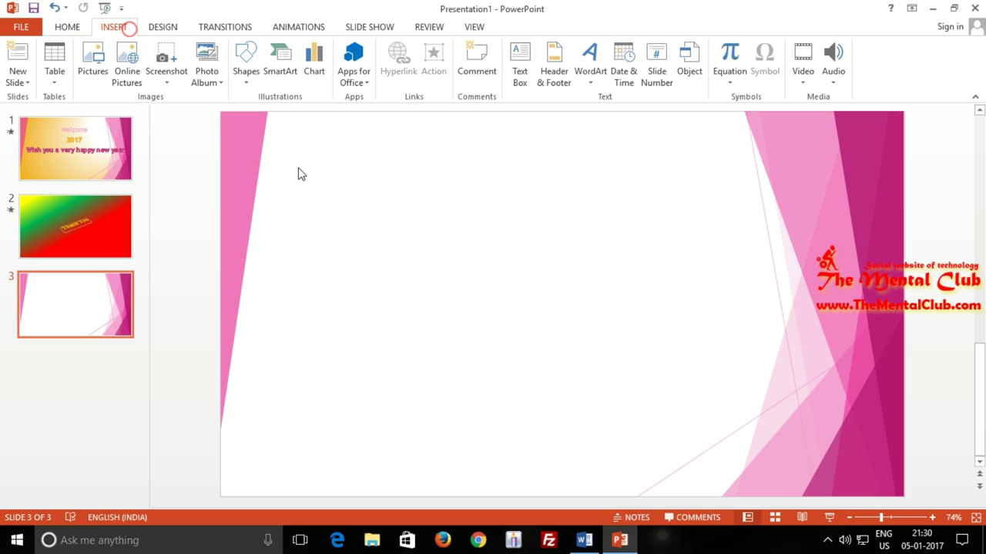
click(591, 87)
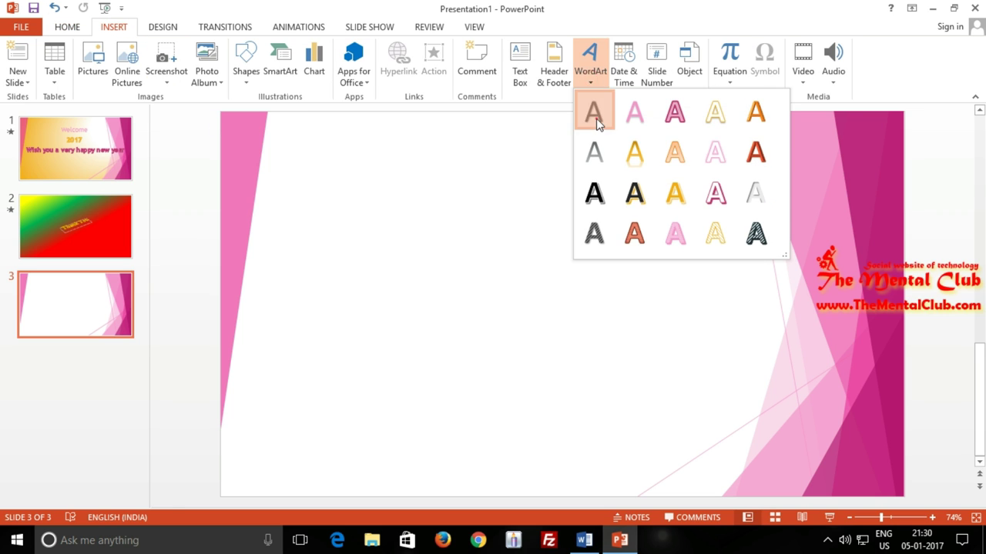
click(592, 106)
text(1)
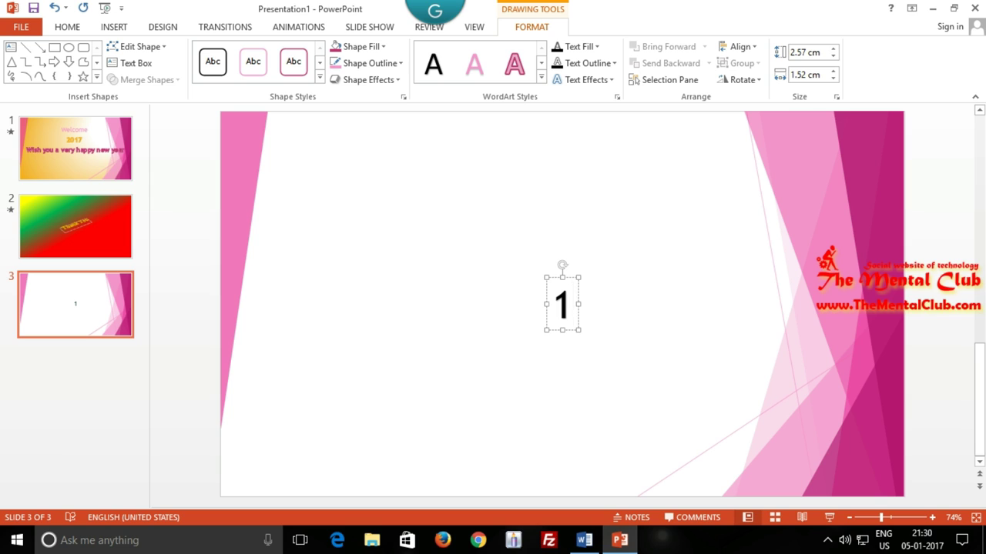
key(BackSpace)
text(Ani)
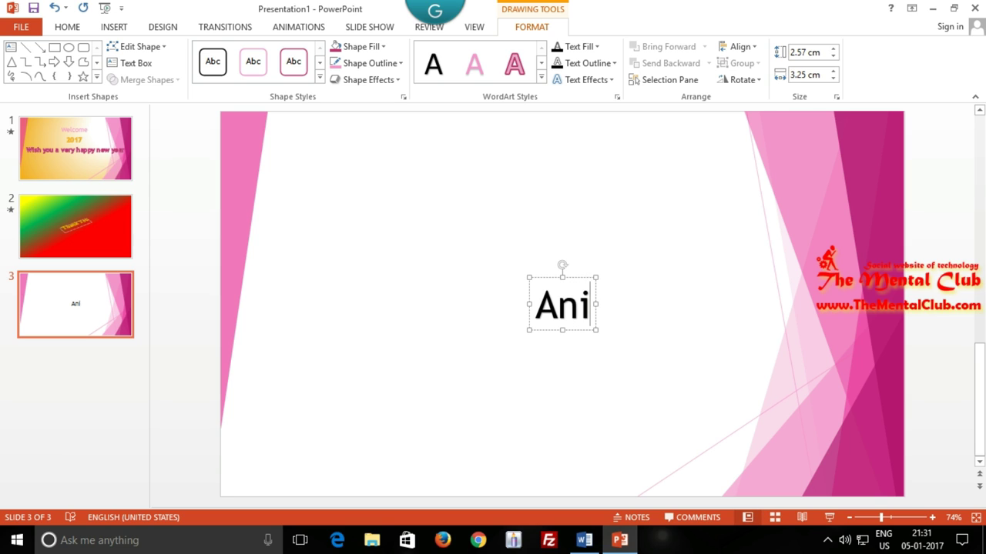
text(mation)
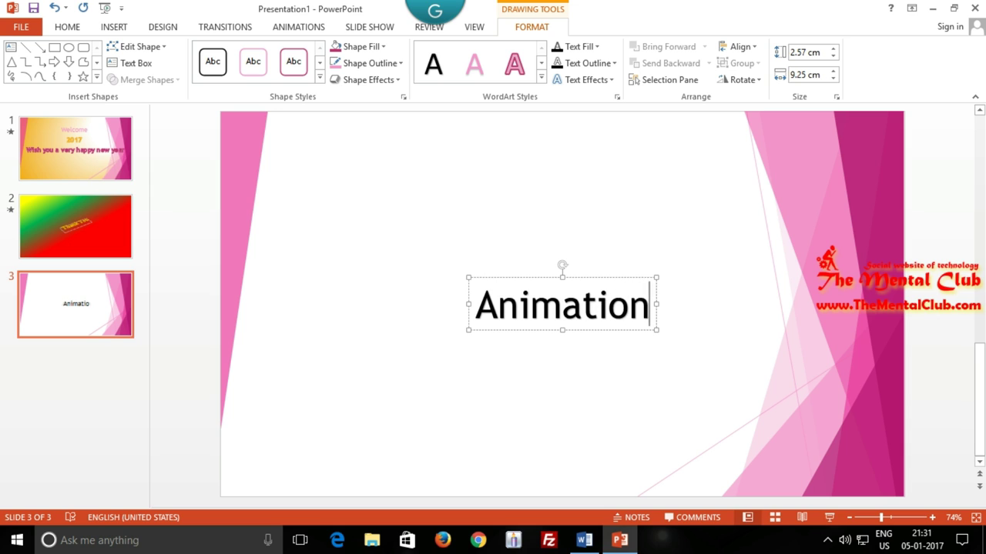
text(s)
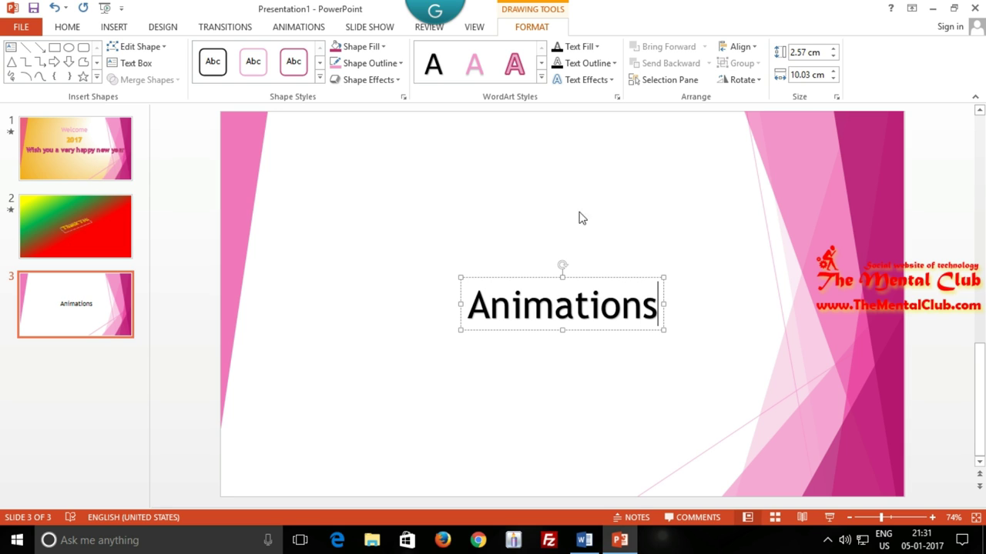
drag(595, 277, 583, 127)
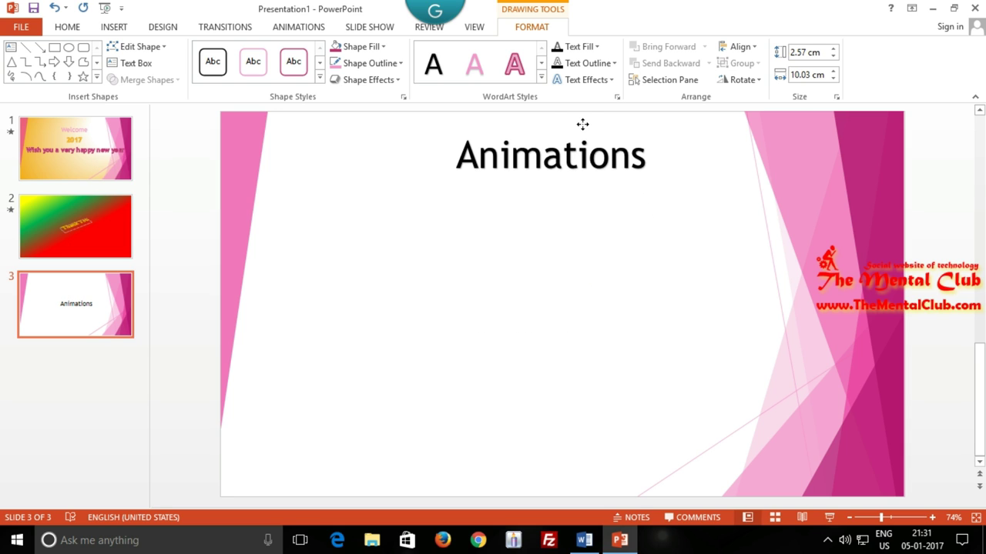
click(460, 154)
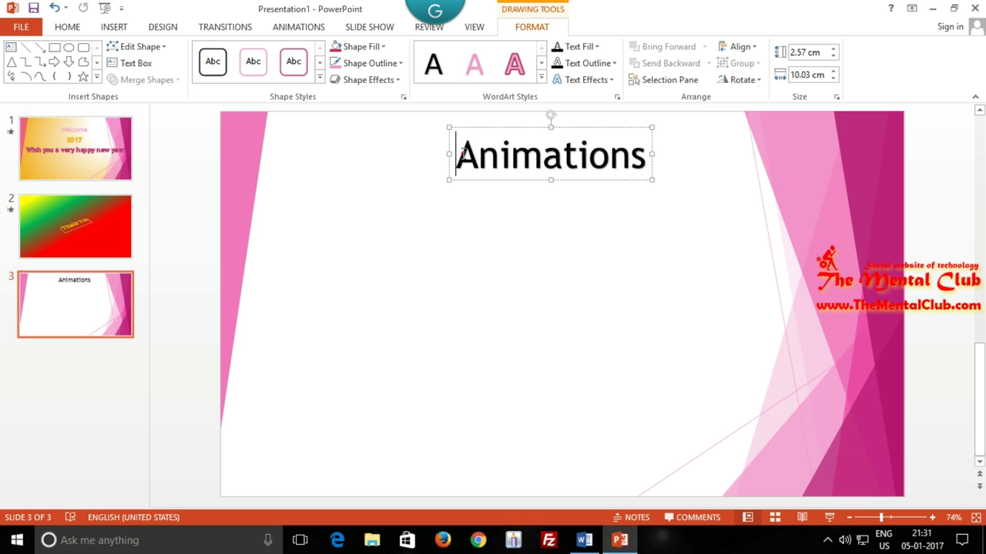
text(Type )
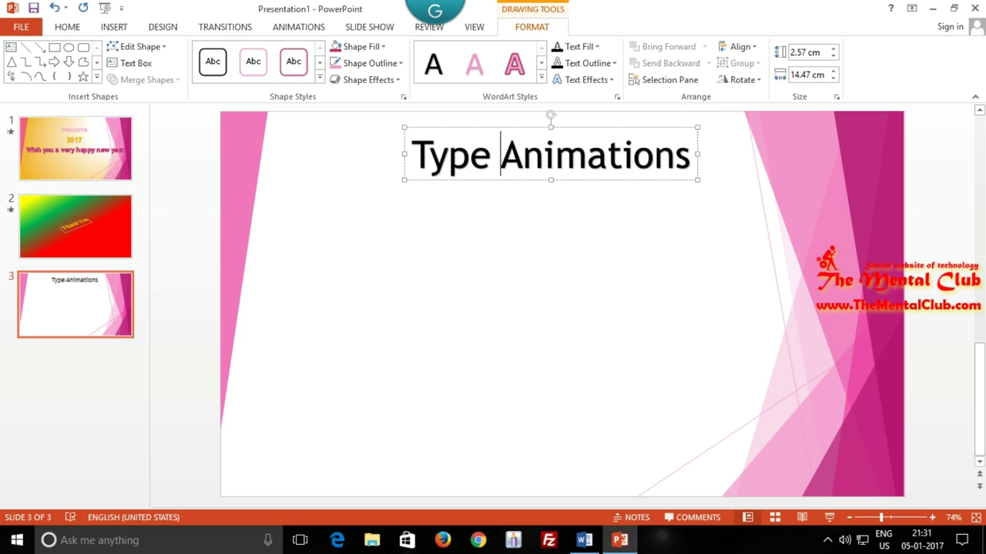
text(of)
drag(578, 128, 548, 117)
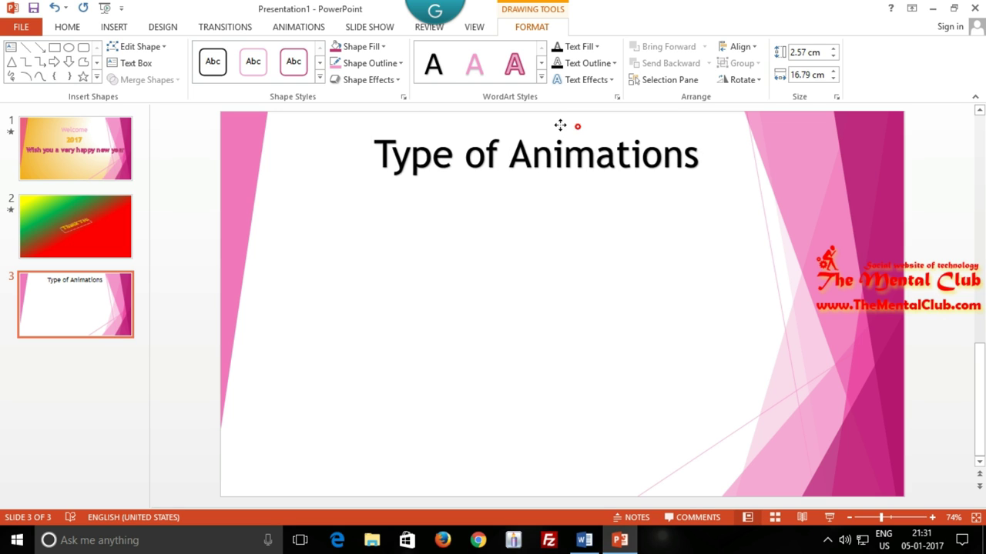
Add a bold black WordArt reading '1. Entrance' just below the heading.
click(532, 235)
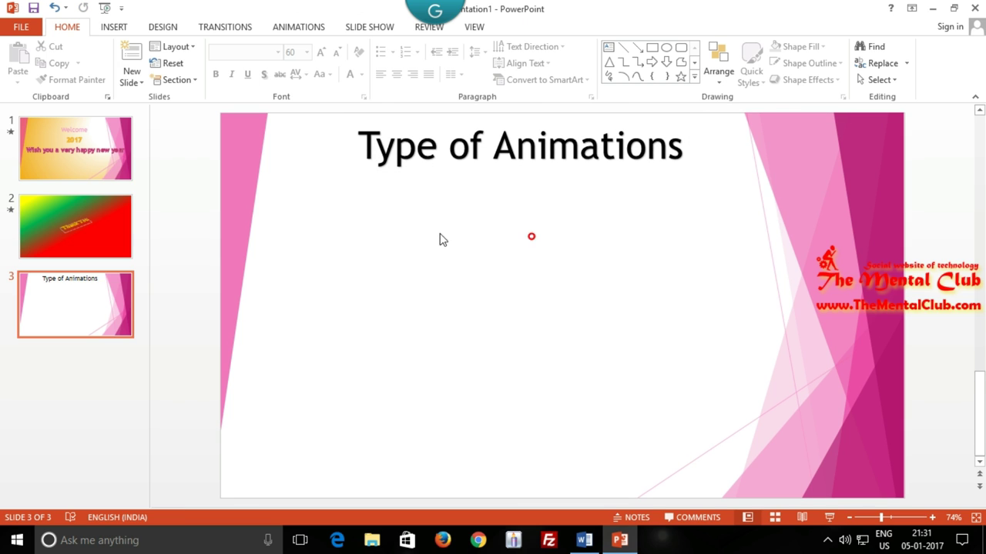
click(124, 26)
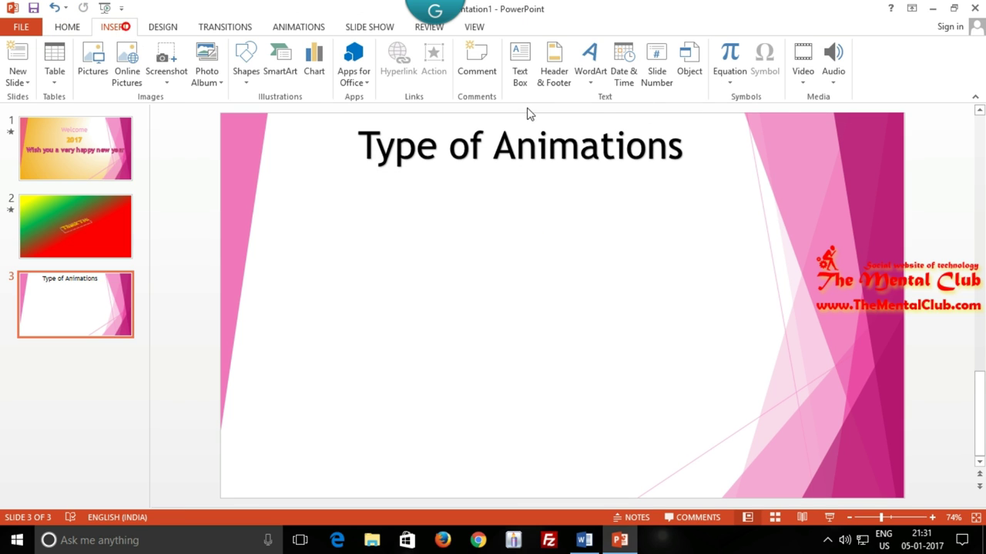
click(590, 73)
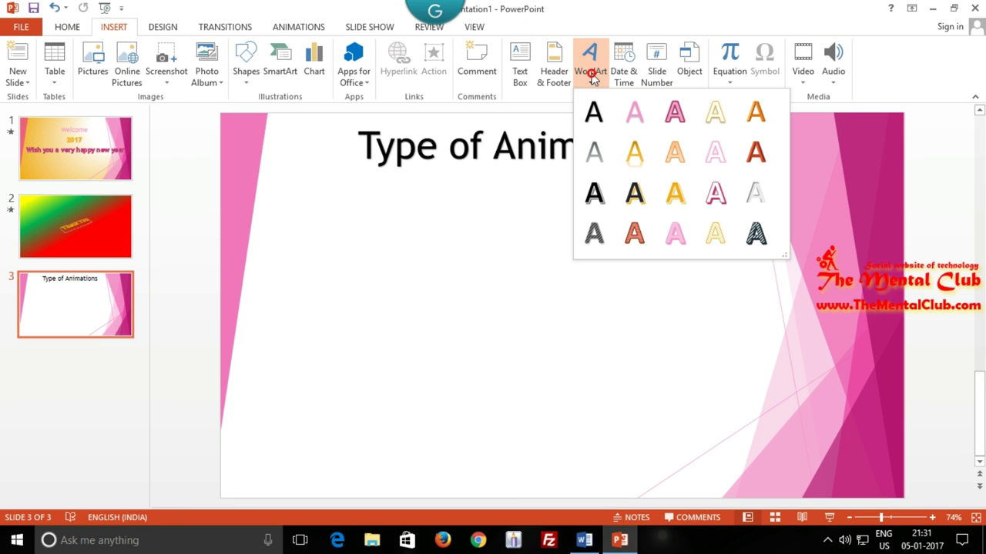
click(597, 196)
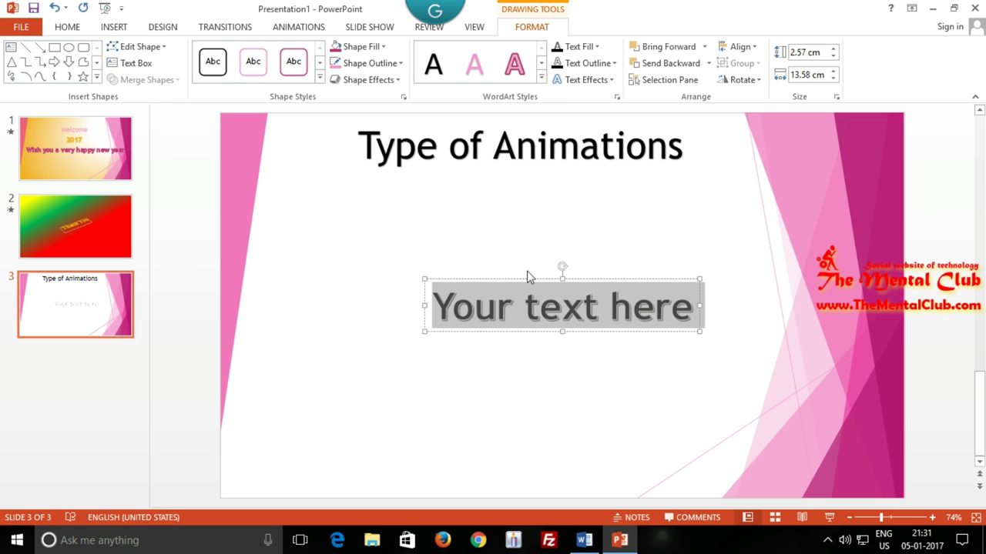
text(1.)
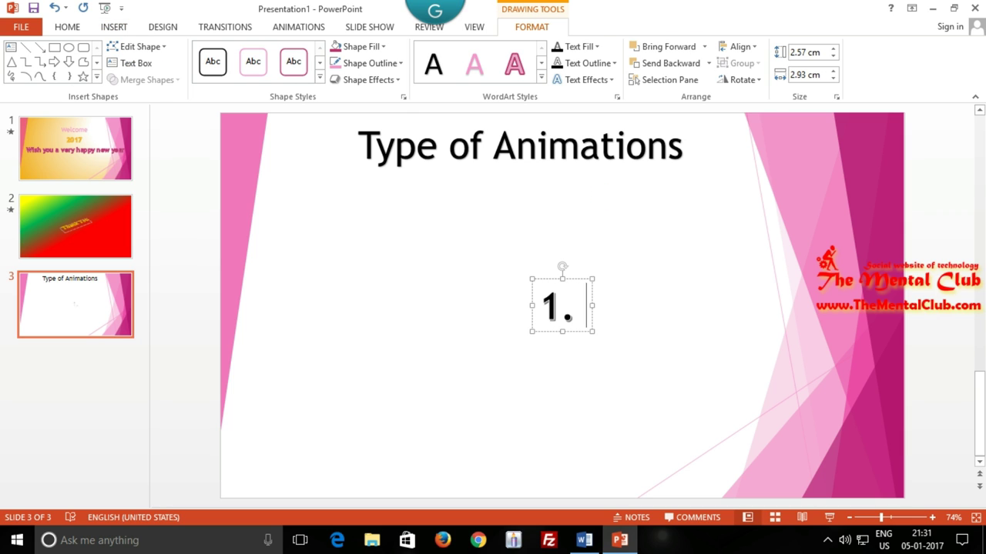
text(\)
key(BackSpace)
text(Entran)
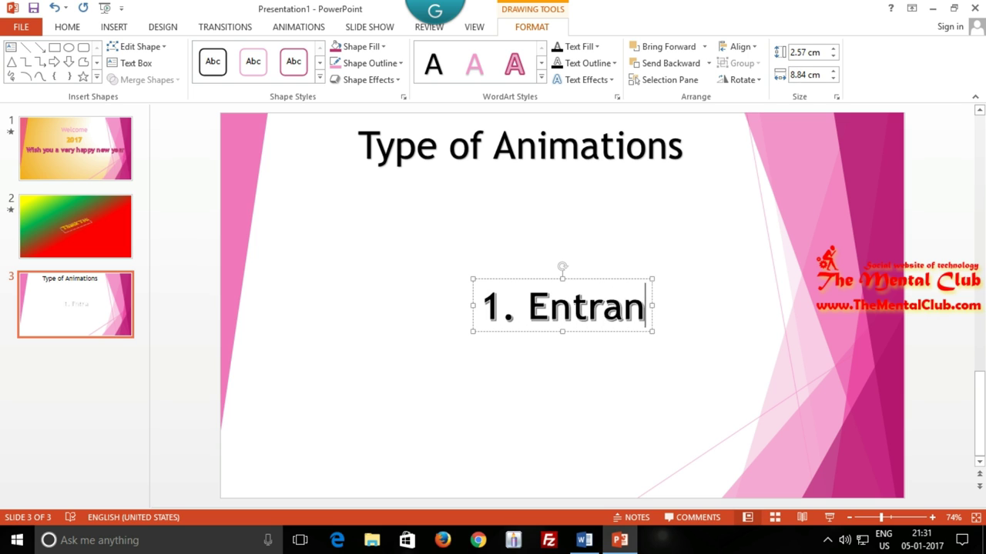
text(ce)
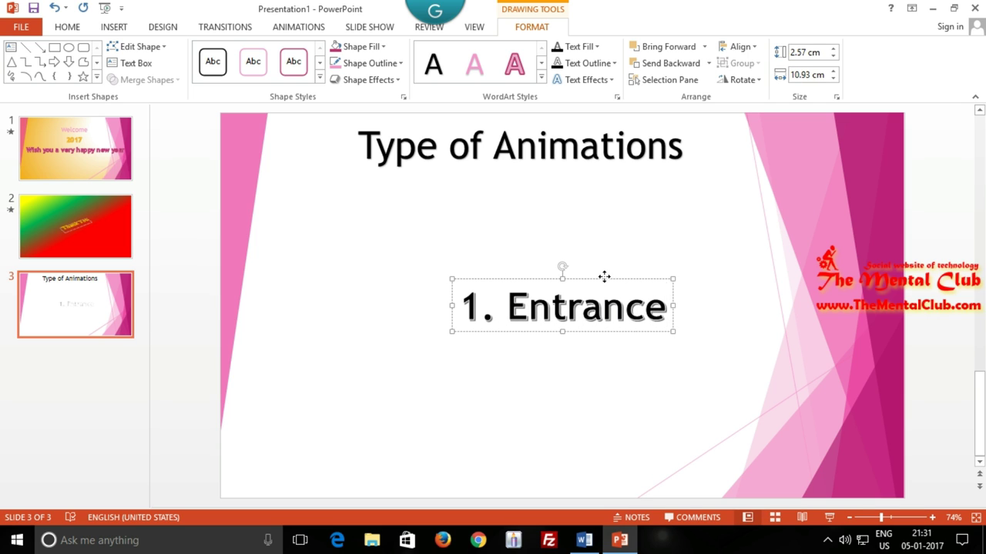
mouse_move(603, 275)
mouse_down()
mouse_move(509, 224)
mouse_move(504, 206)
mouse_up()
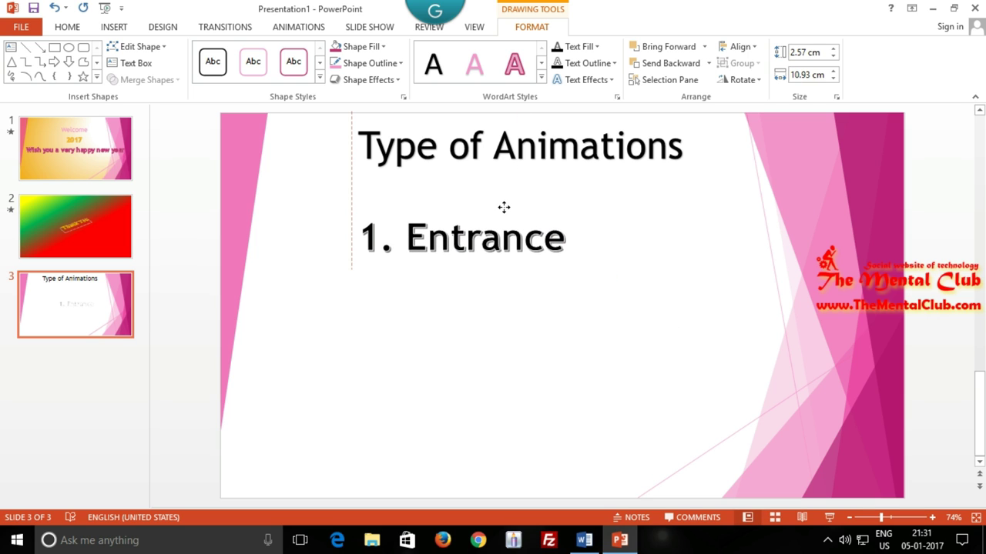
click(562, 317)
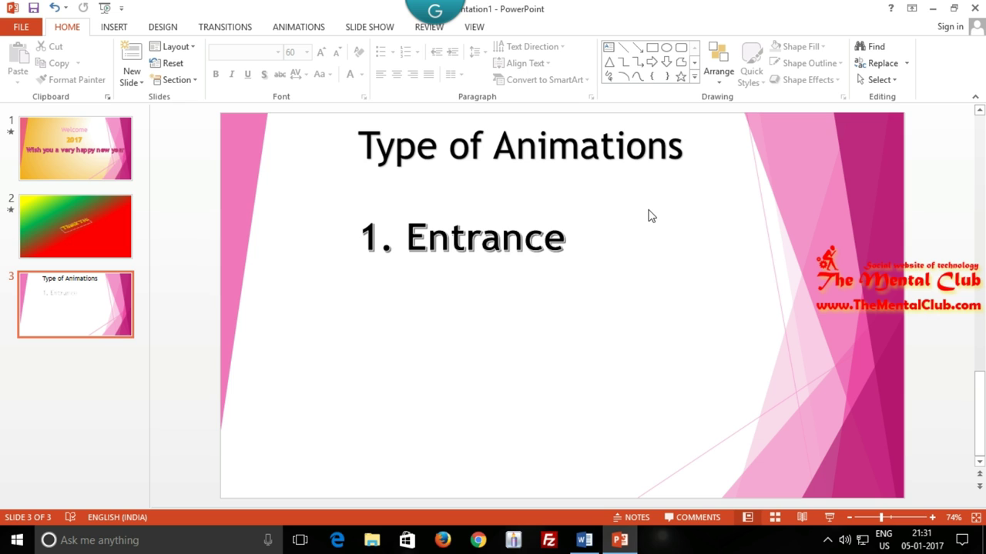
Add another WordArt reading '2. Emphasis' and align it under '1. Entrance'.
click(114, 24)
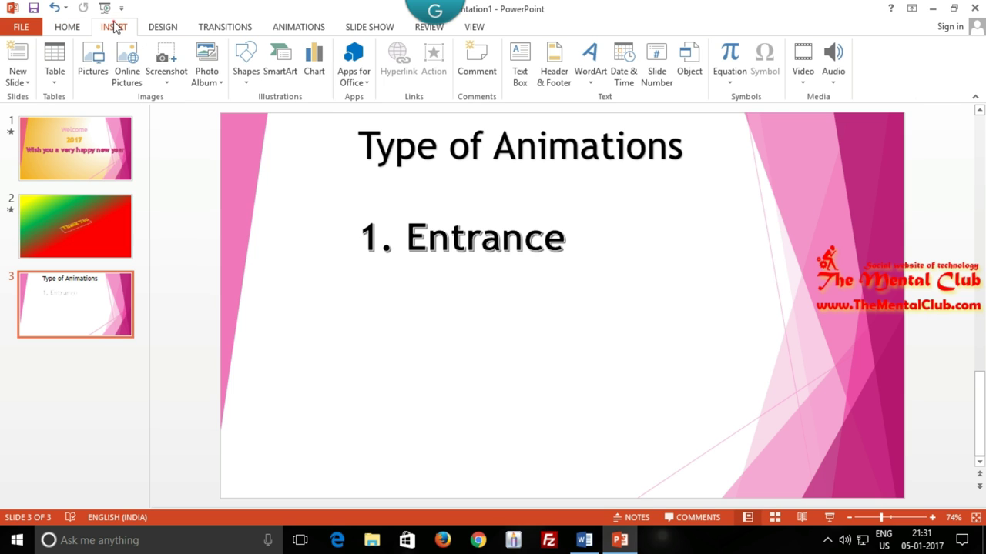
click(589, 78)
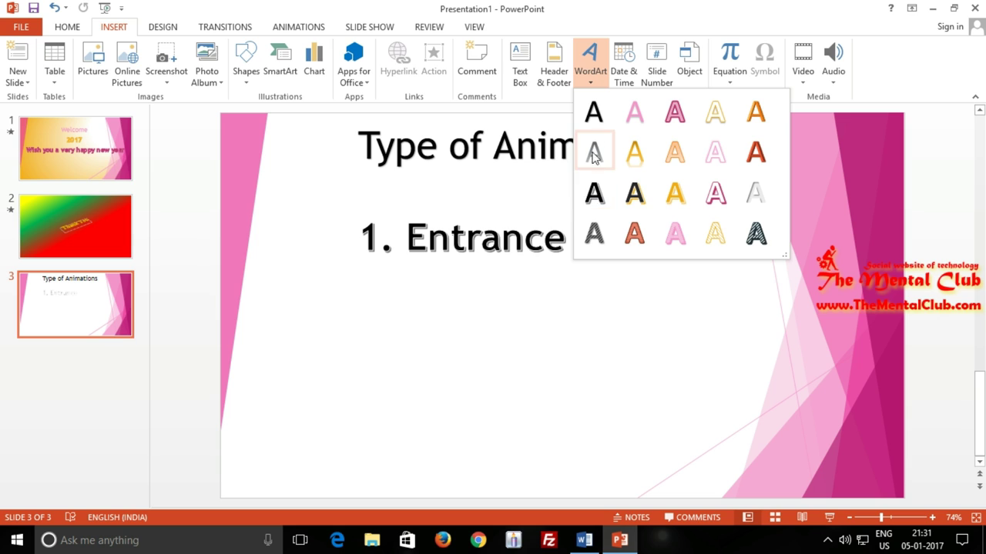
click(593, 200)
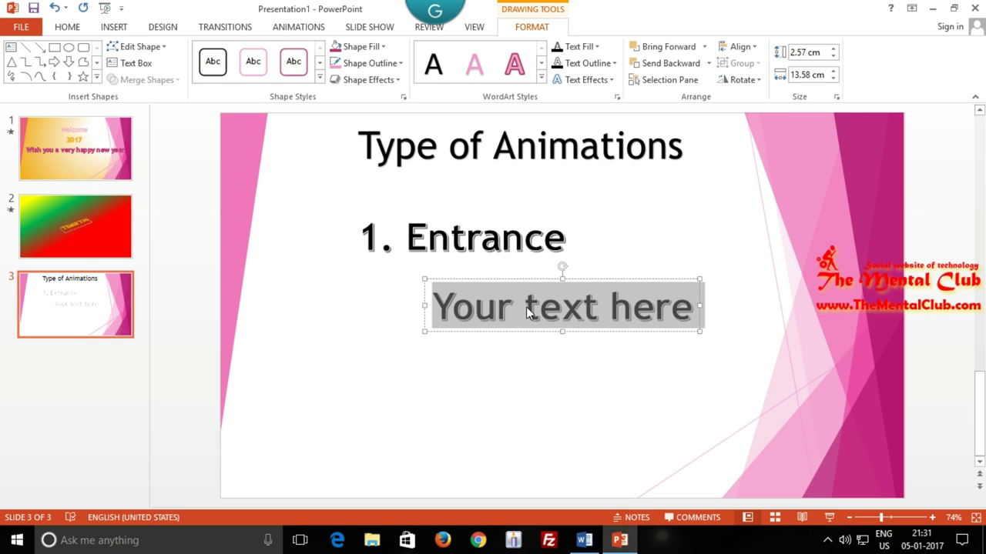
text(Eph)
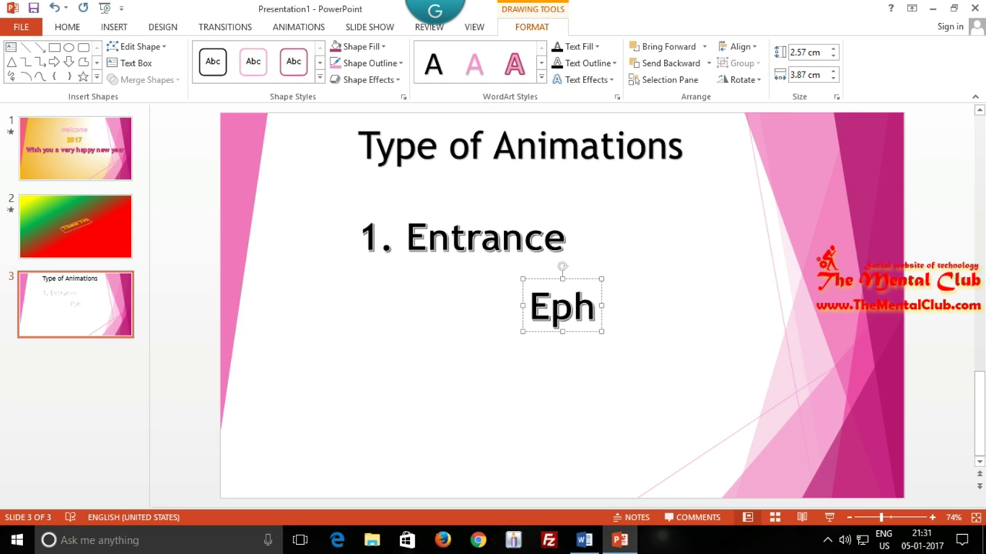
key(BackSpace)
key(BackSpace)
key(BackSpace)
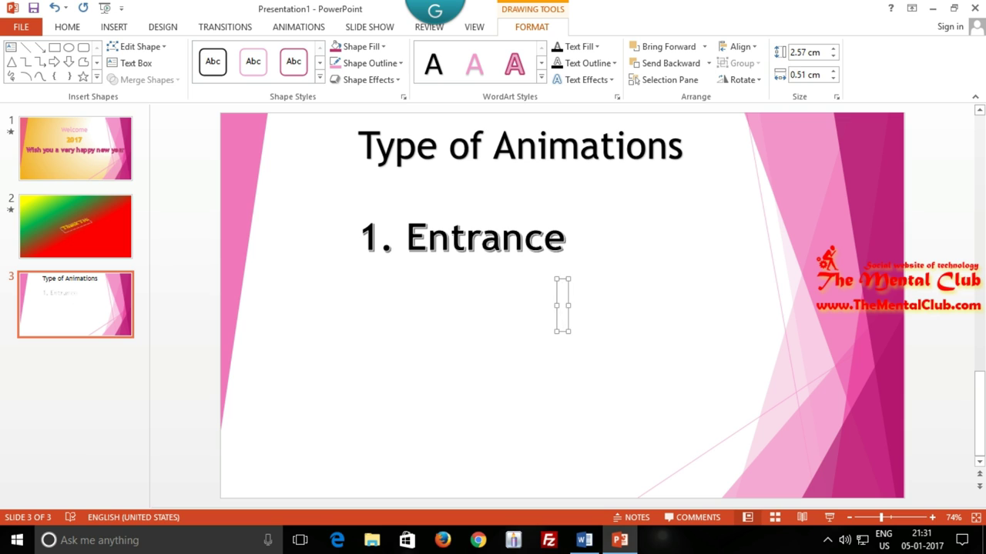
text(2. P)
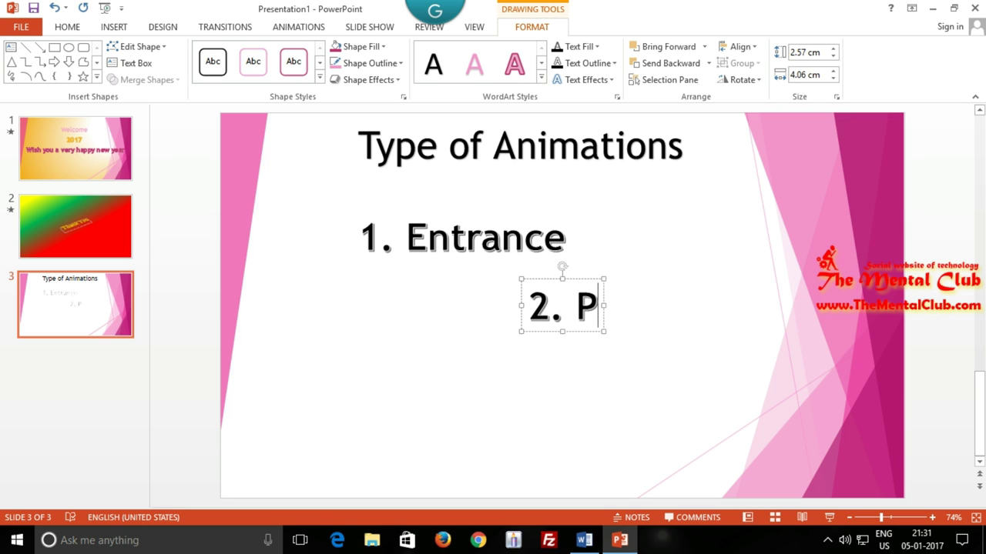
key(BackSpace)
text(E)
text(mph)
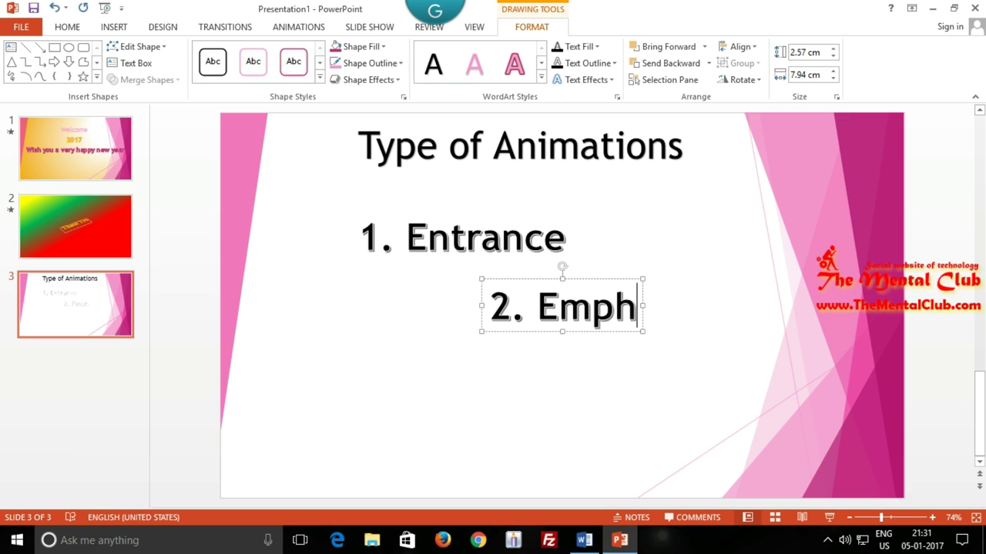
text(asis)
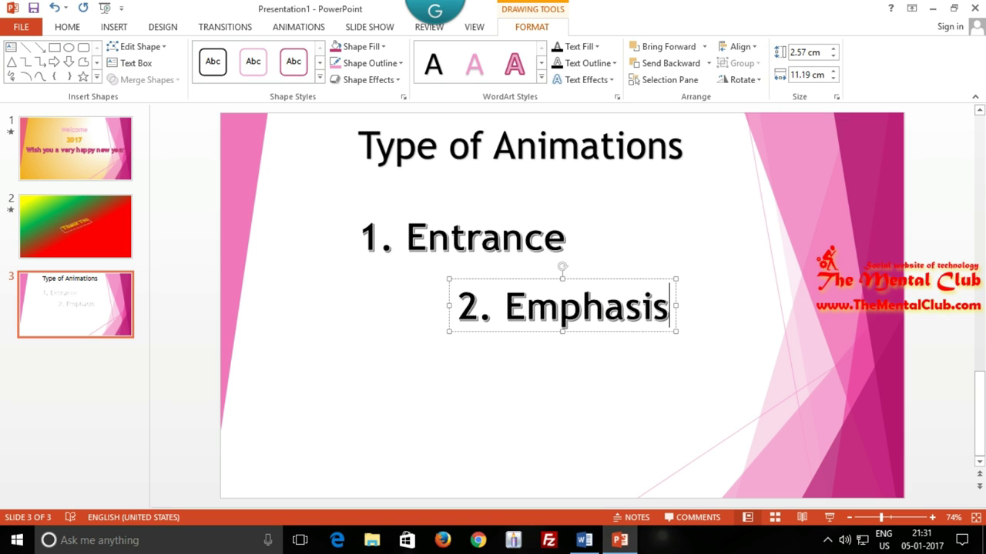
drag(492, 278, 394, 276)
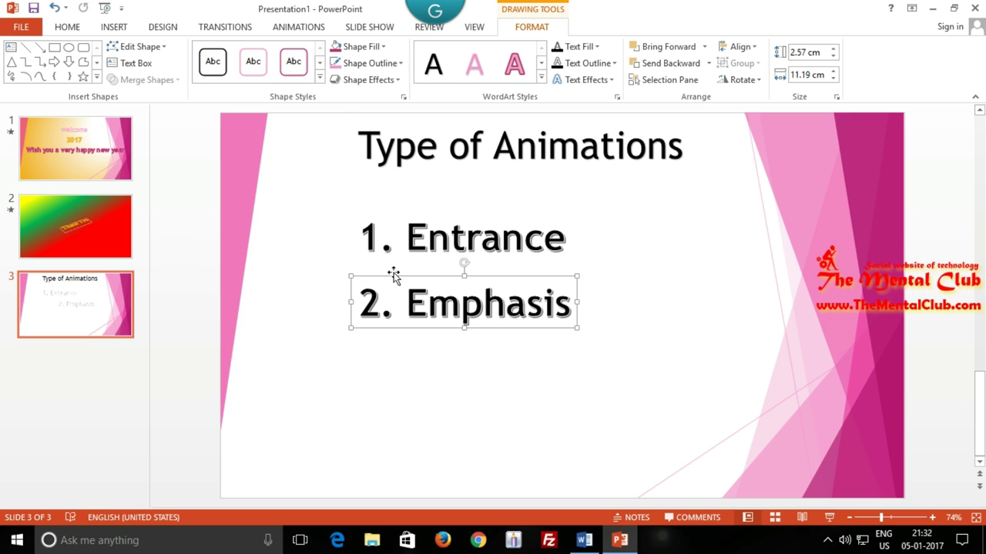
click(522, 373)
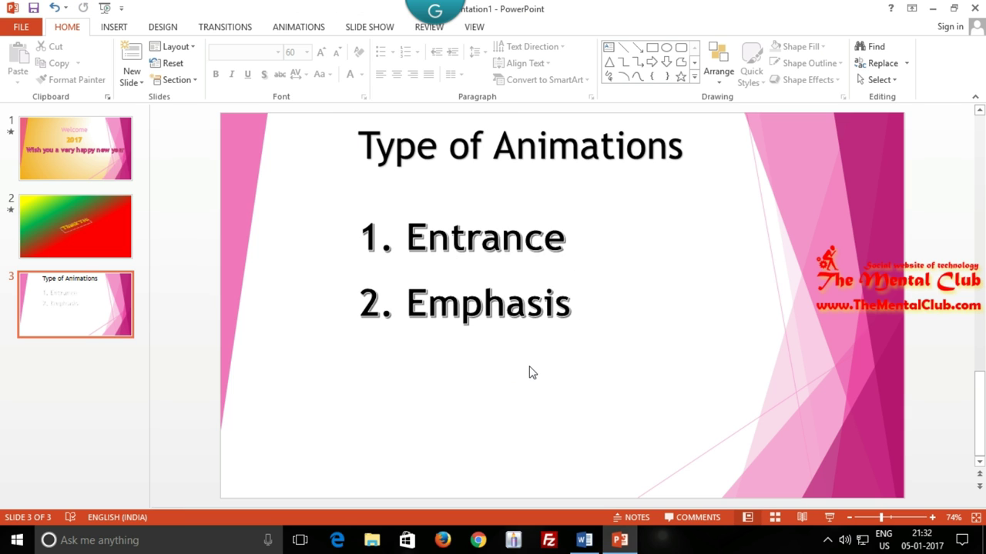
Insert a black shadowed WordArt, replace 'Your text here' with '3. Exit', and align it under '2. Emphasis'.
click(124, 33)
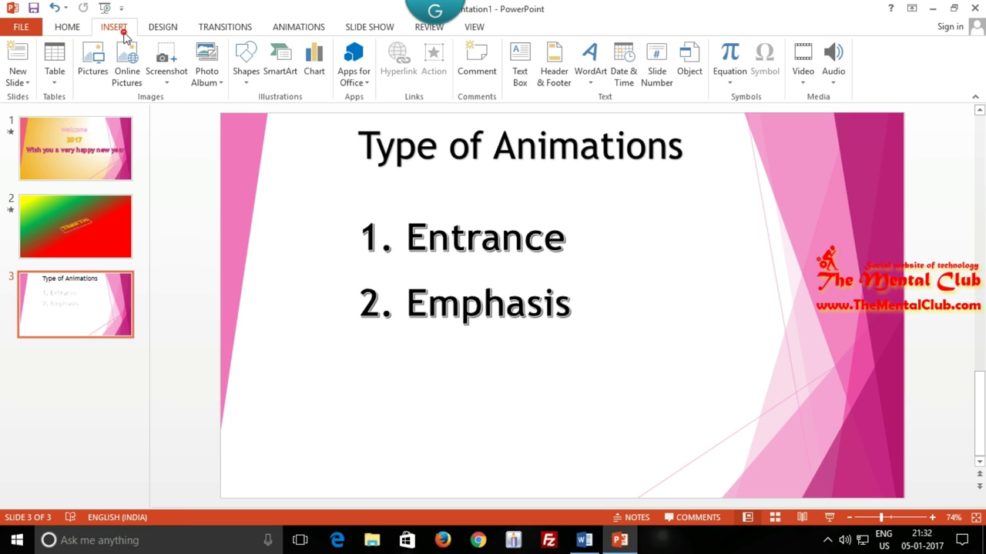
click(588, 77)
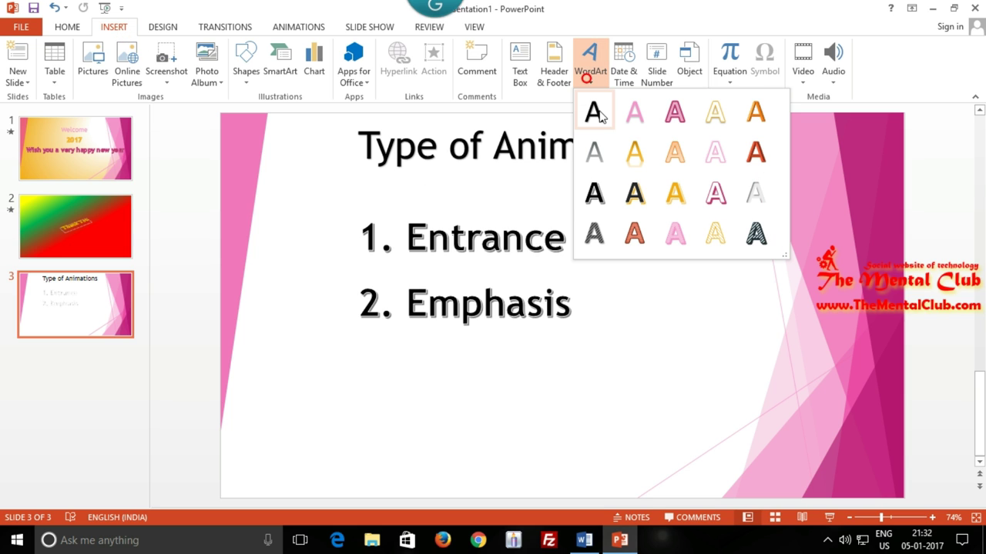
click(599, 195)
drag(605, 280, 532, 348)
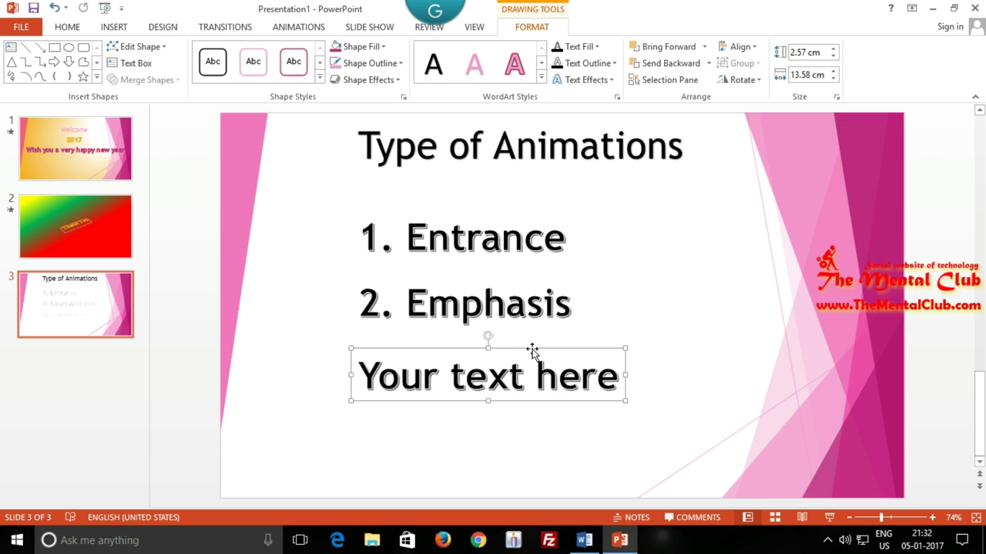
drag(358, 375, 624, 376)
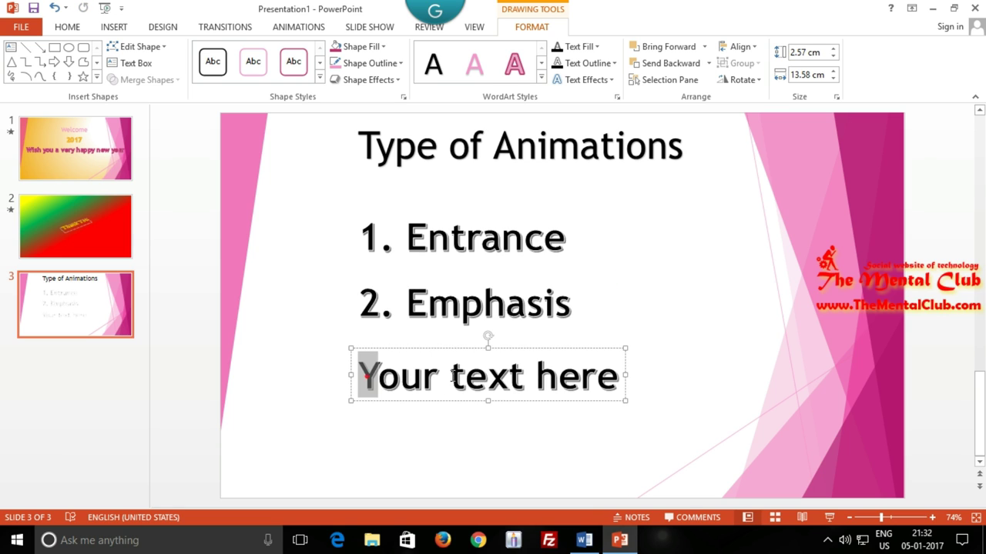
text(3. )
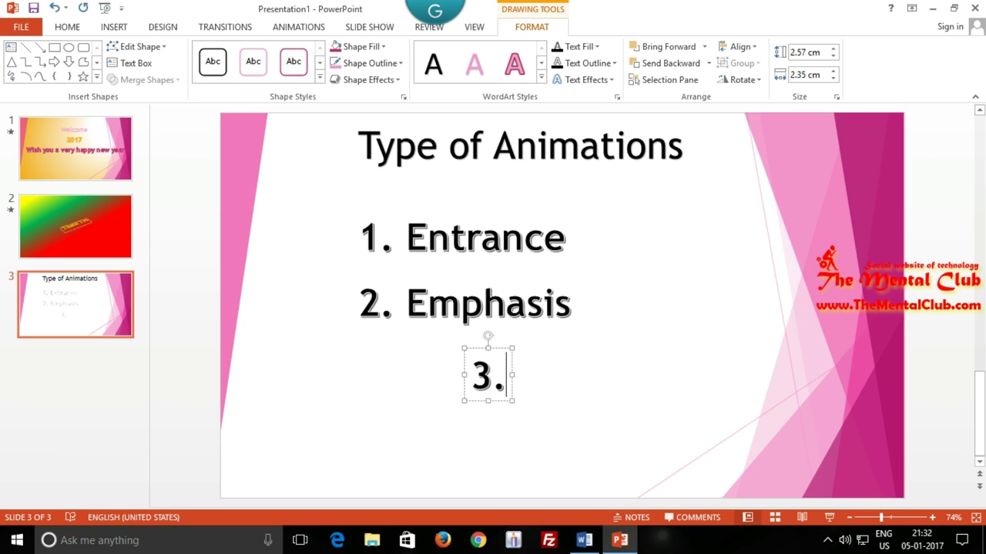
text(E)
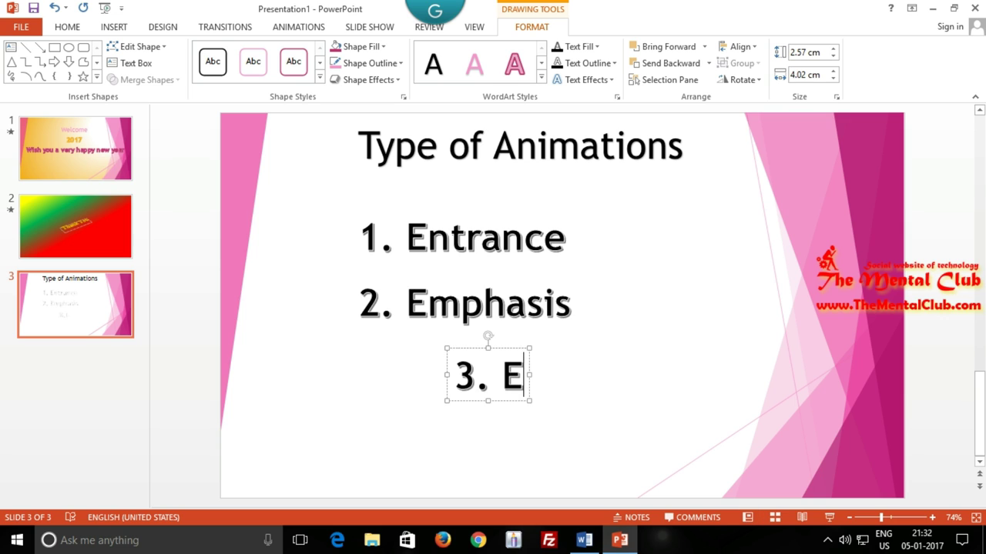
text(xit)
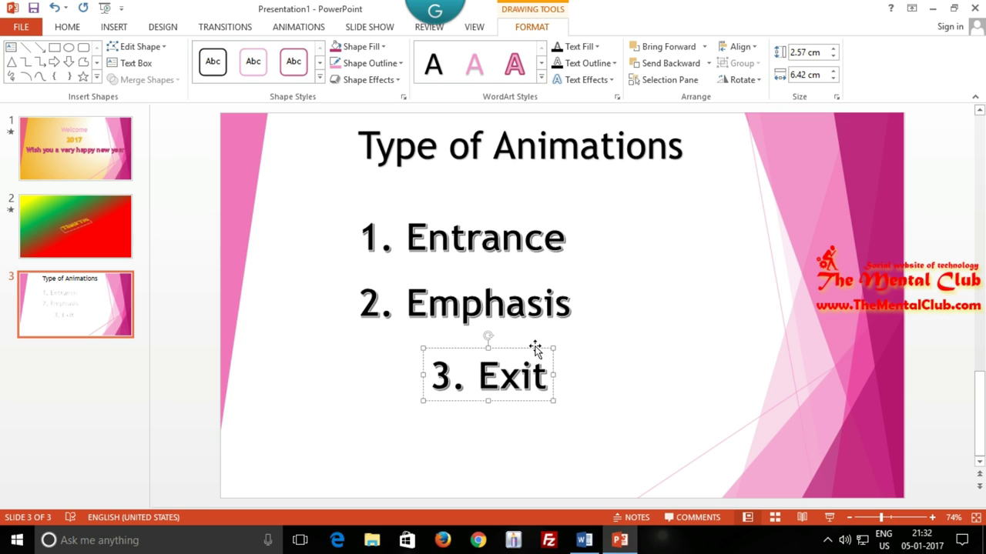
drag(534, 346, 461, 339)
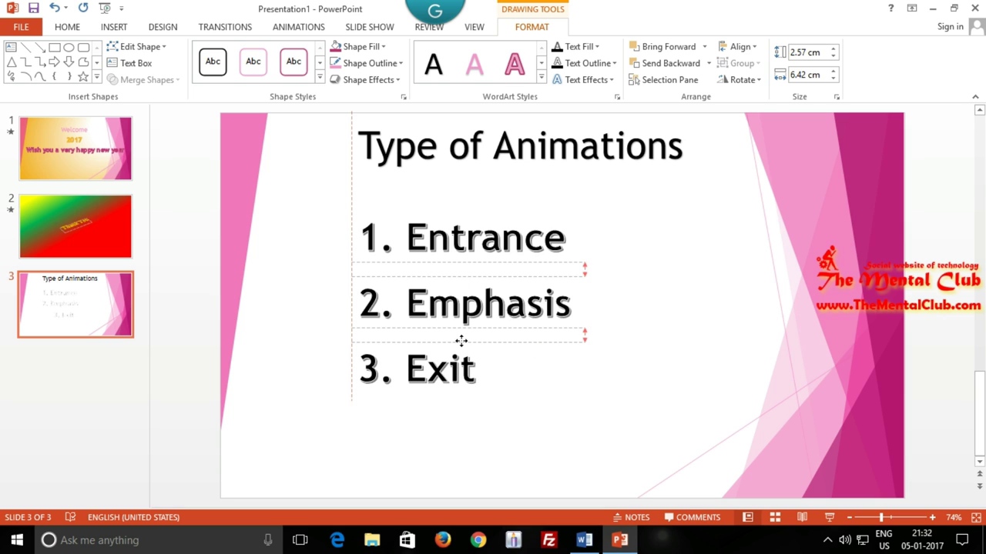
click(597, 390)
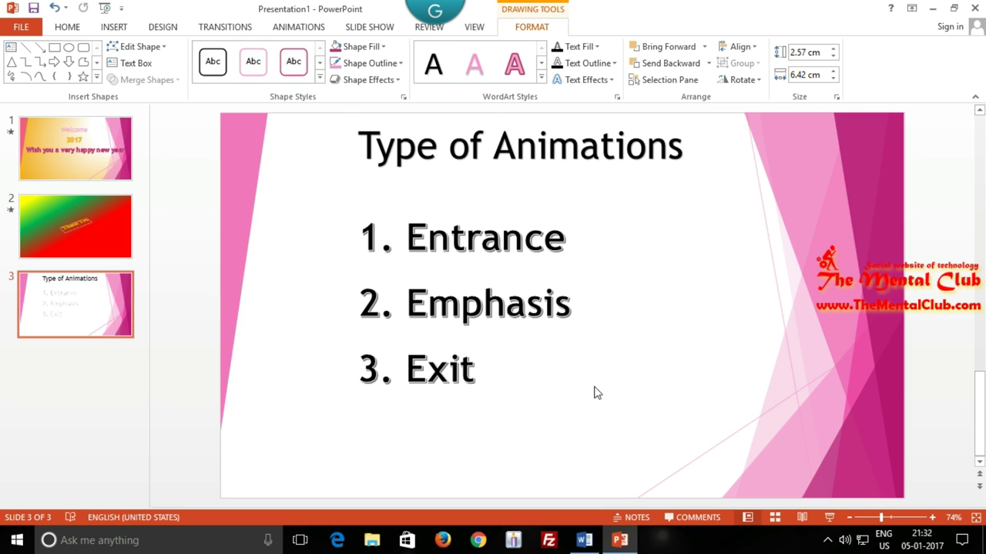
Insert a WordArt reading '4. Motion Path' and place it beneath '3. Exit'.
click(109, 29)
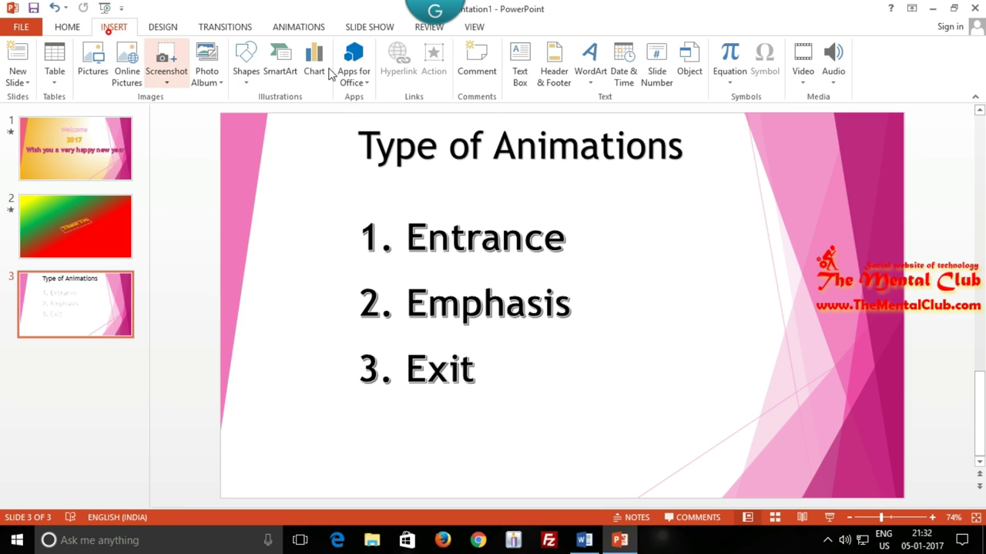
click(591, 85)
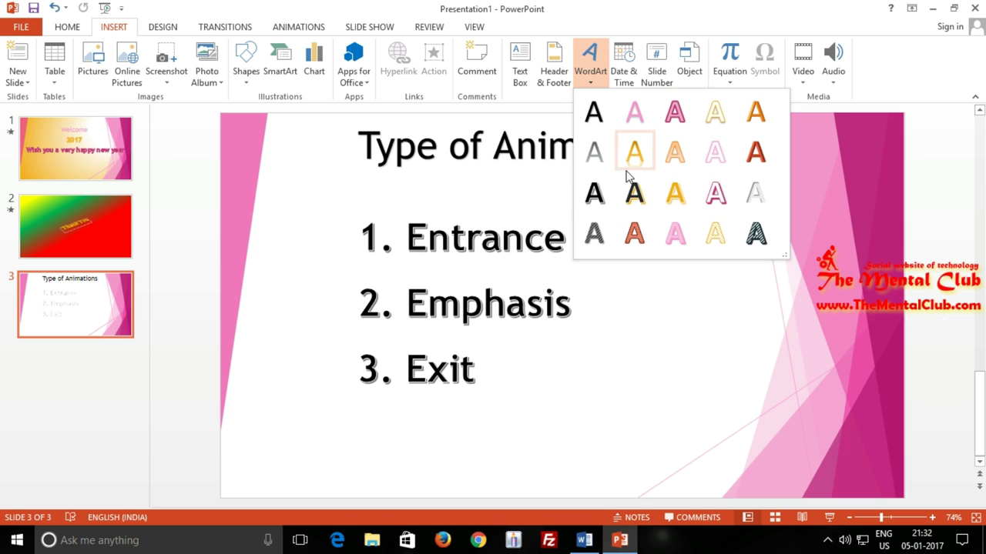
click(605, 195)
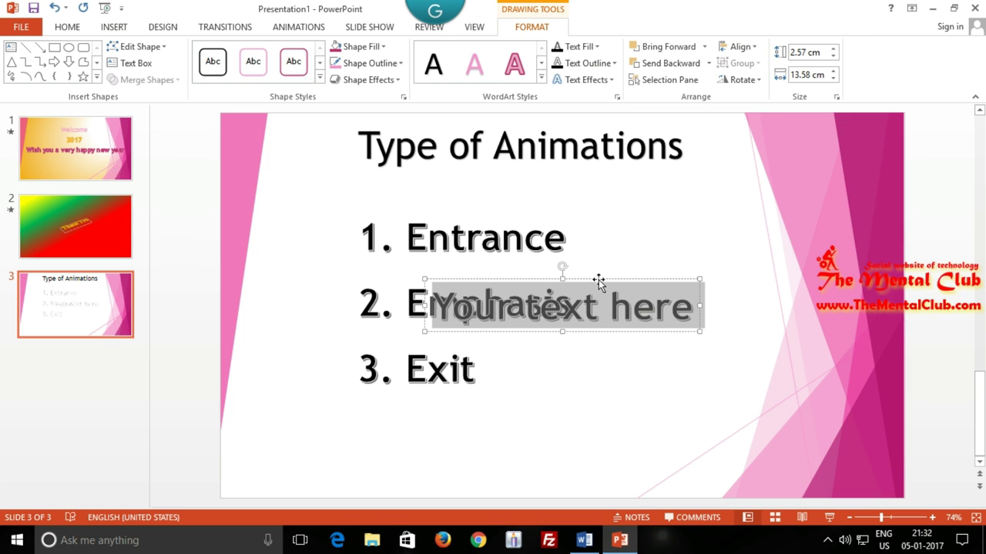
drag(599, 280, 526, 404)
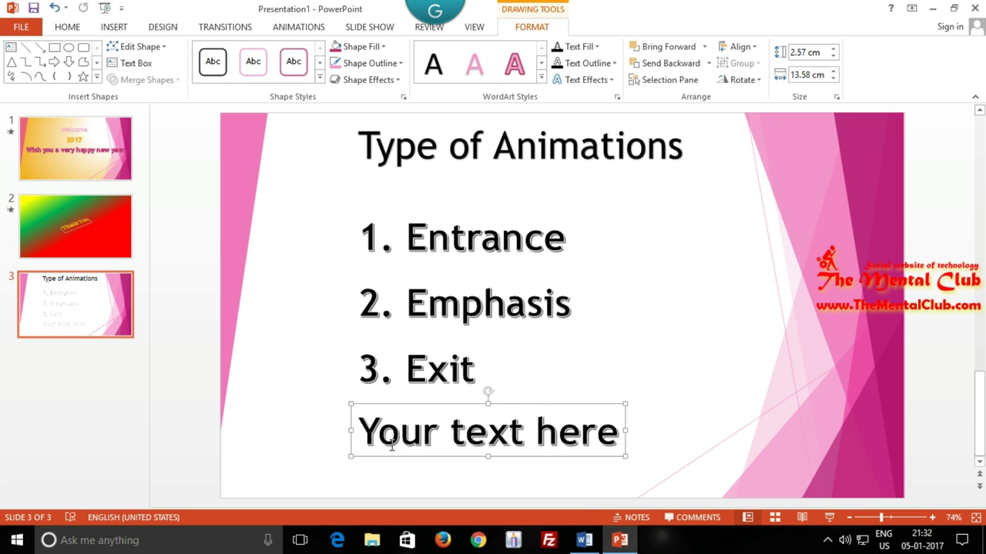
drag(357, 432, 621, 431)
text(4)
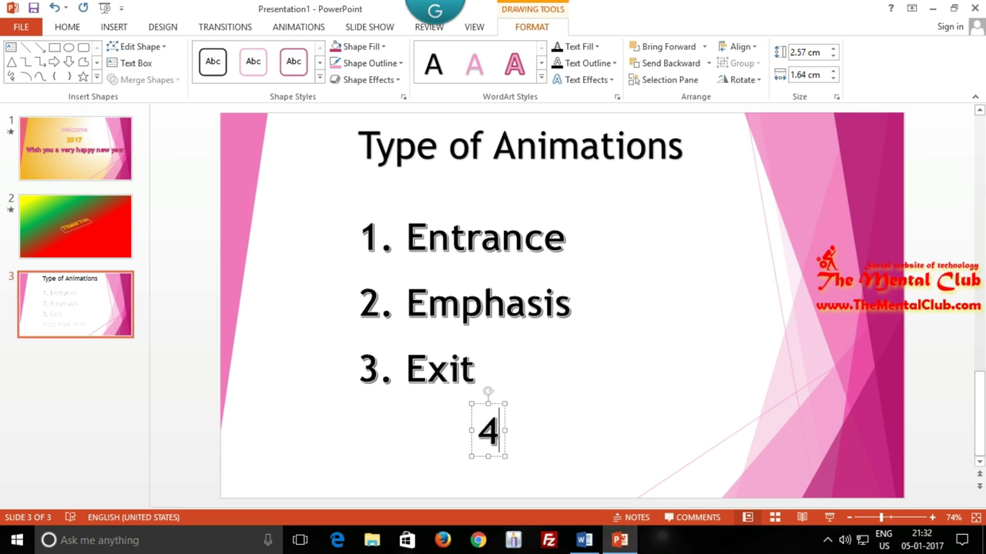
text(. M)
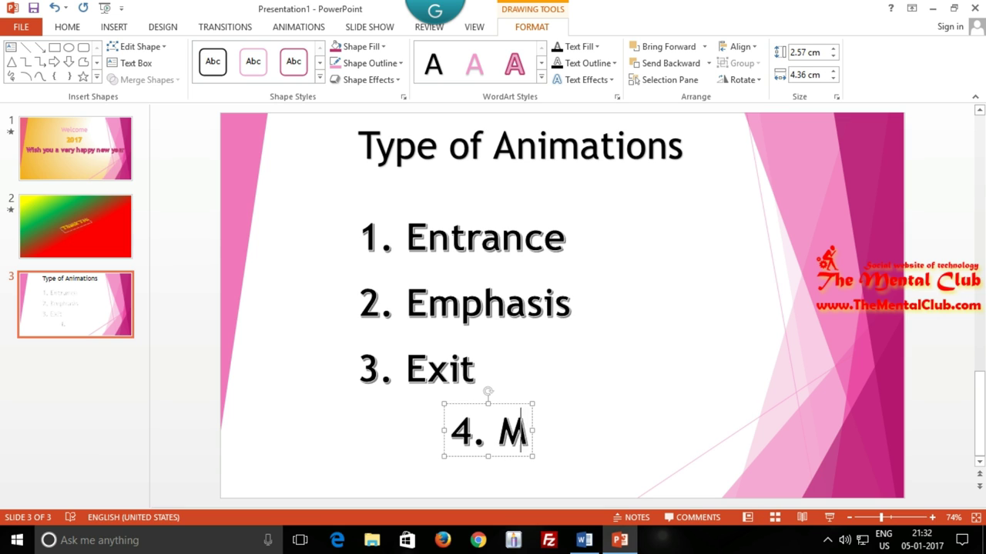
text(otion P)
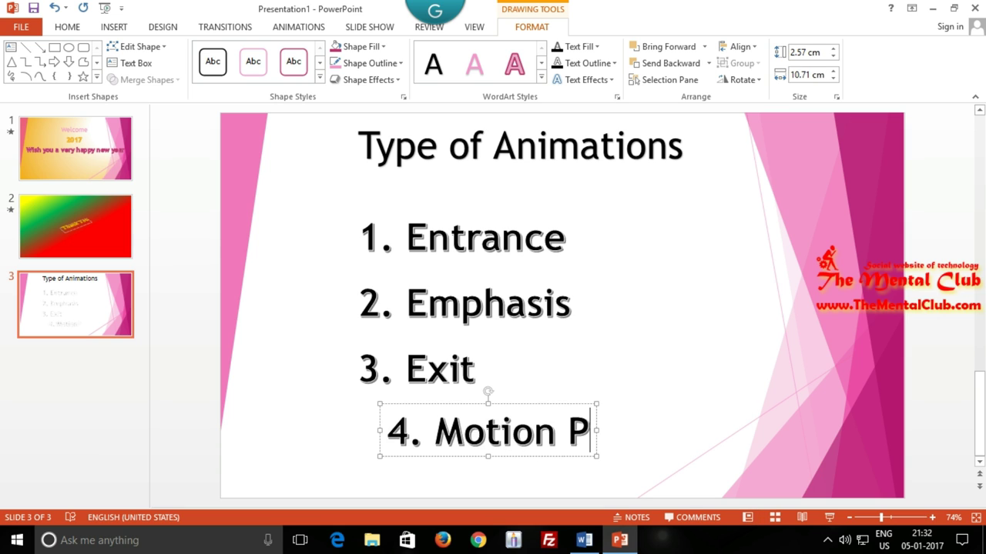
text(ath)
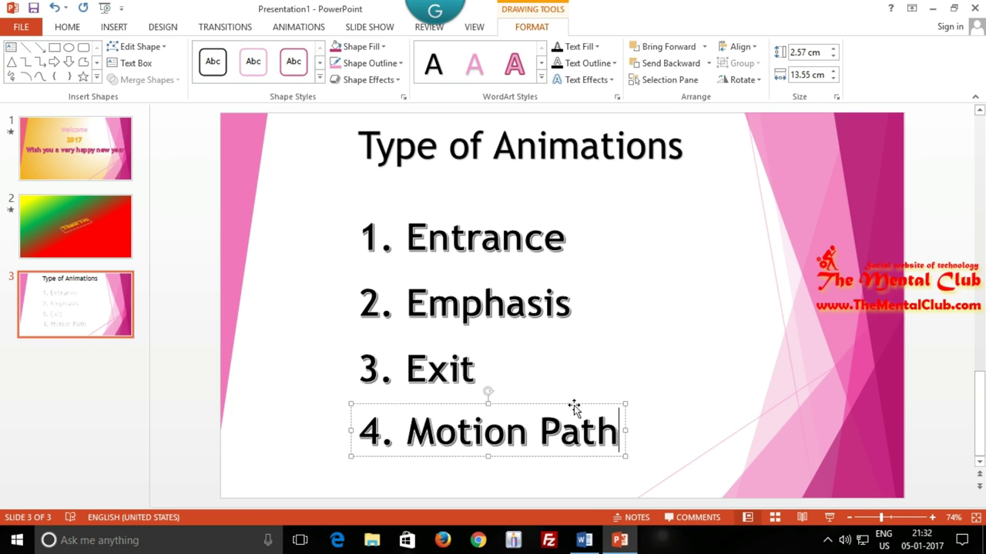
click(673, 363)
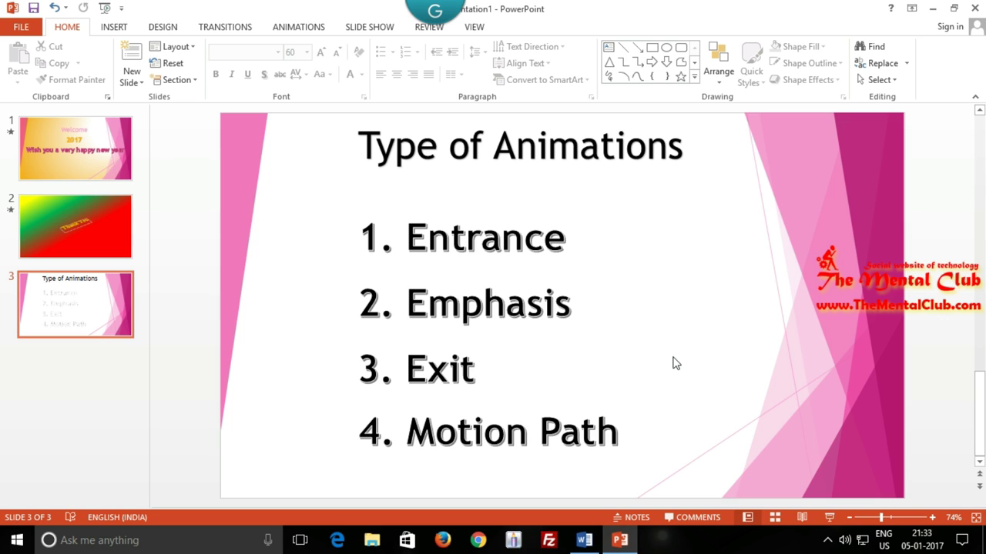
Select the 2. Emphasis, 3. Exit and 4. Motion Path WordArt boxes in turn, then deselect.
click(524, 302)
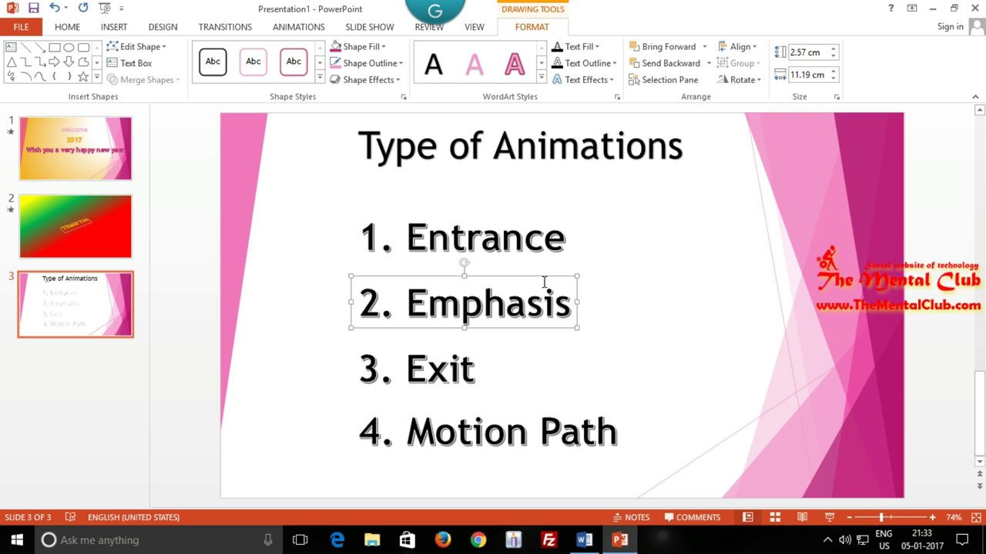
click(428, 356)
click(459, 343)
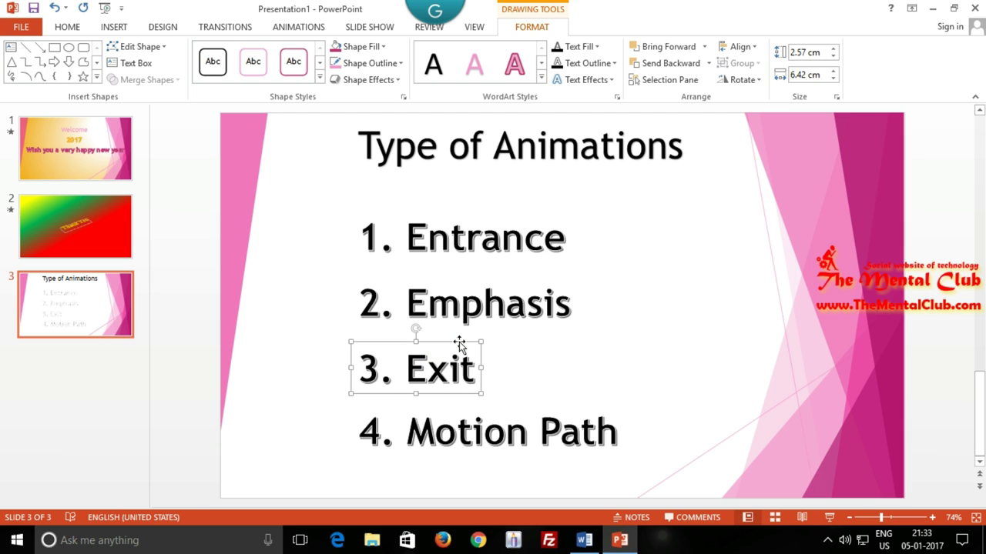
click(501, 430)
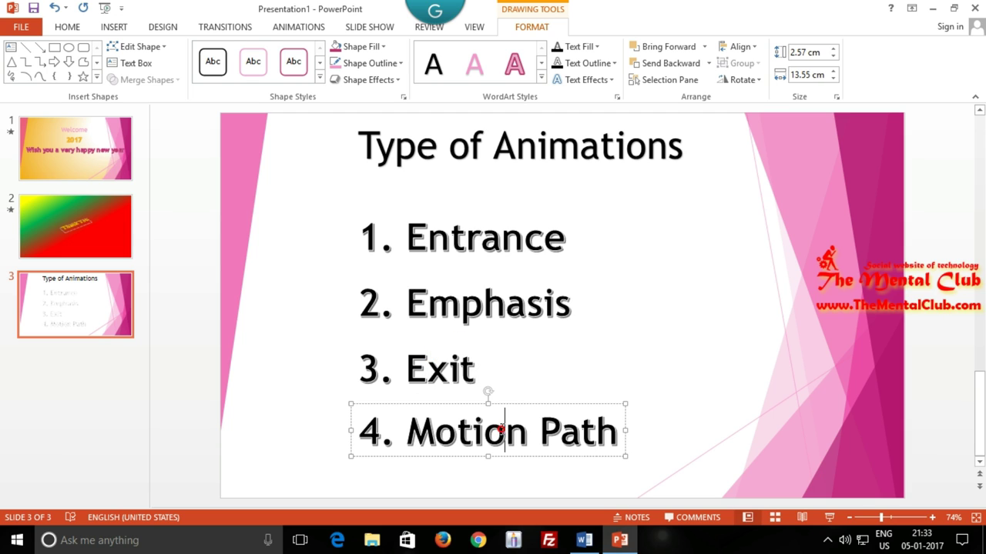
click(508, 405)
click(699, 328)
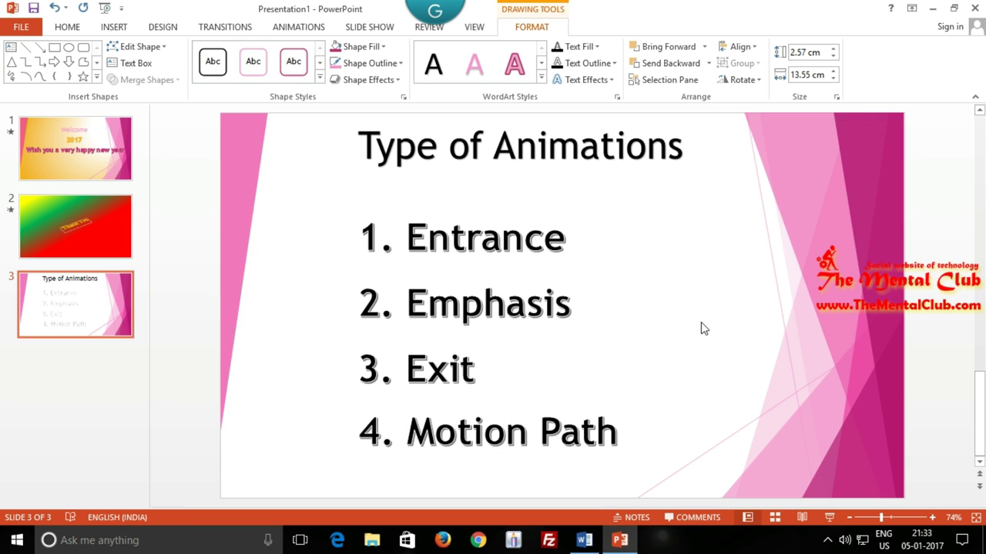
Select each whole WordArt box in turn, from 1. Entrance through 4. Motion Path, then deselect.
click(499, 245)
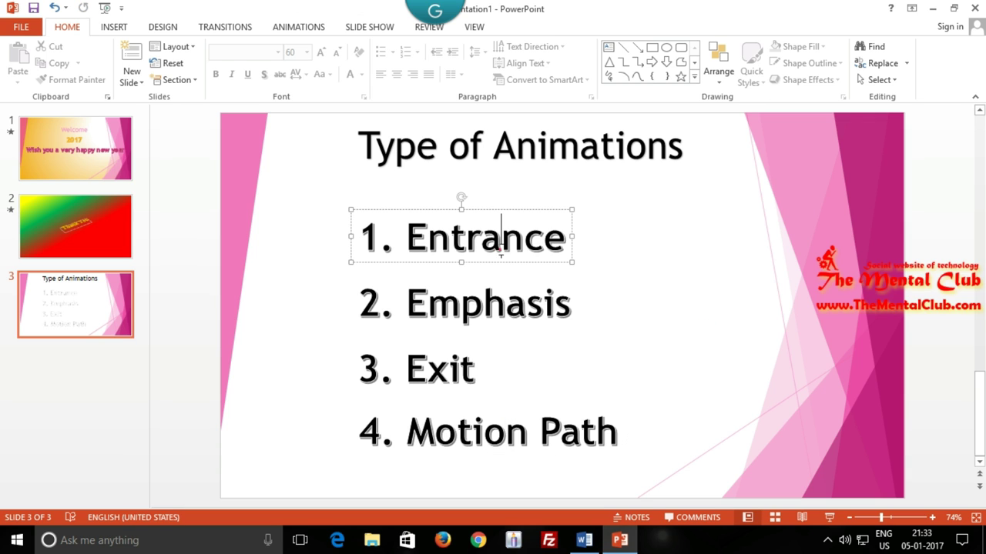
click(513, 212)
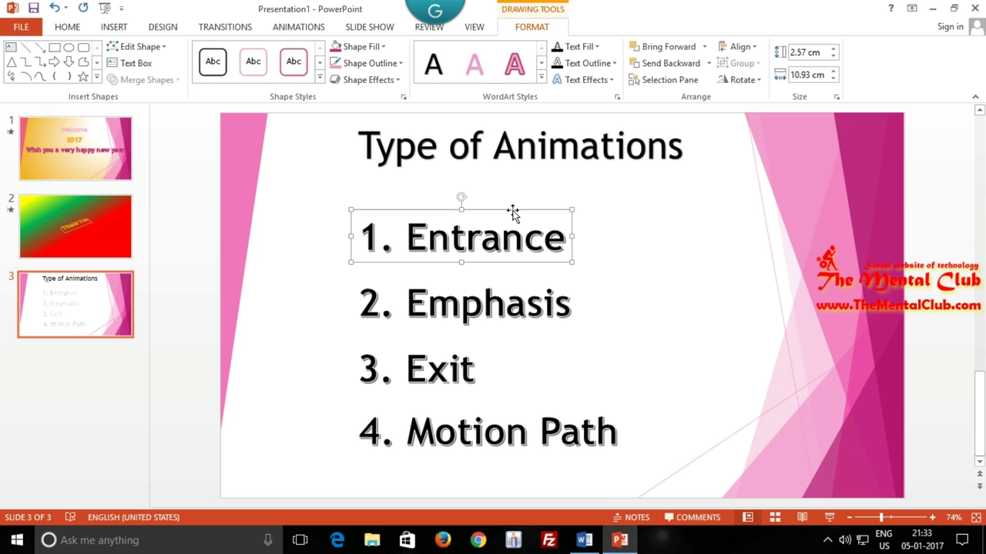
click(505, 300)
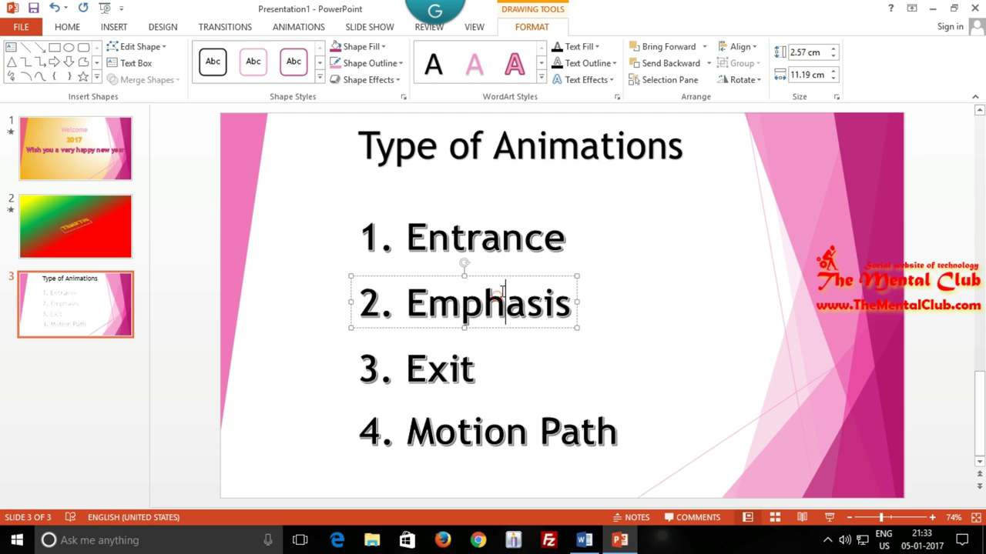
click(502, 276)
click(467, 364)
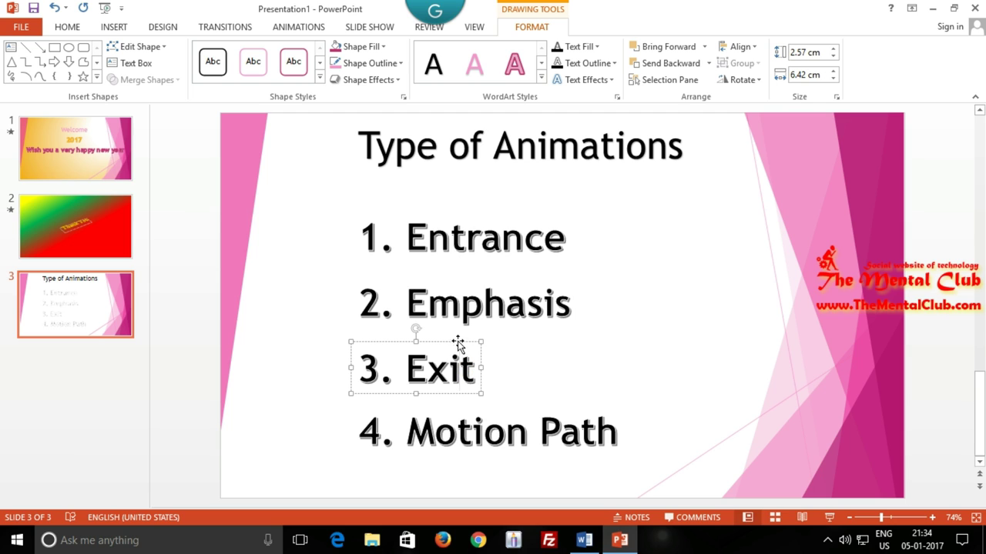
click(458, 342)
click(484, 420)
click(509, 405)
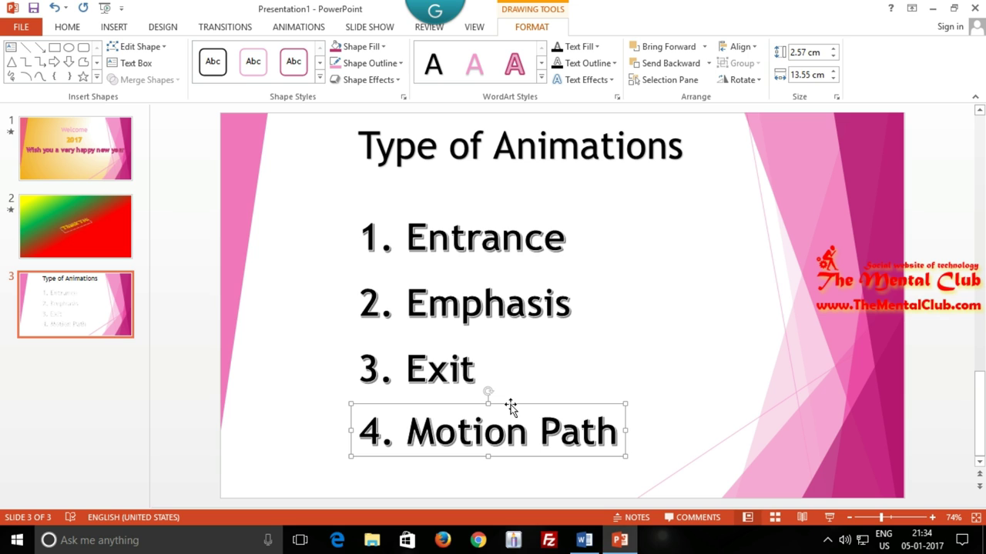
click(739, 369)
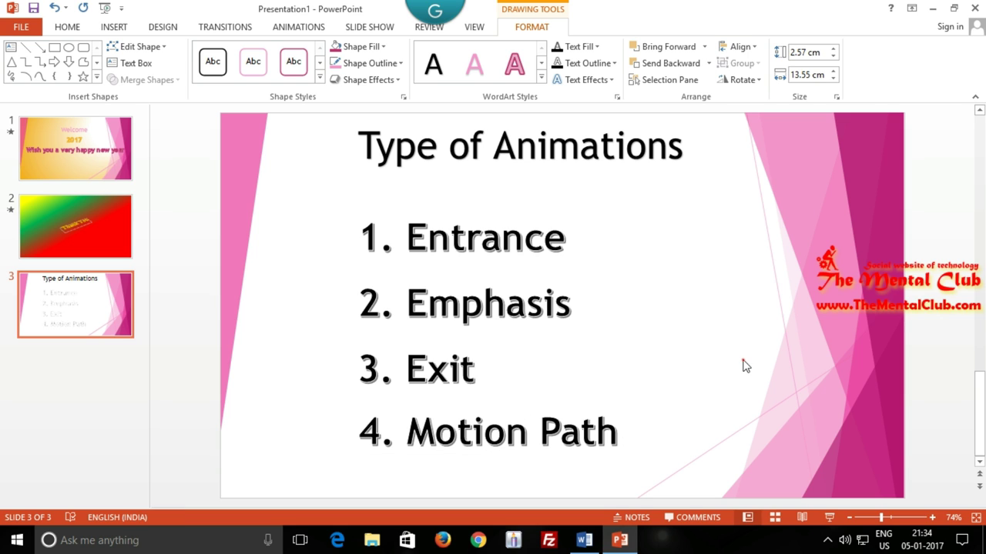
Select the whole 1. Entrance WordArt box as an object.
click(111, 27)
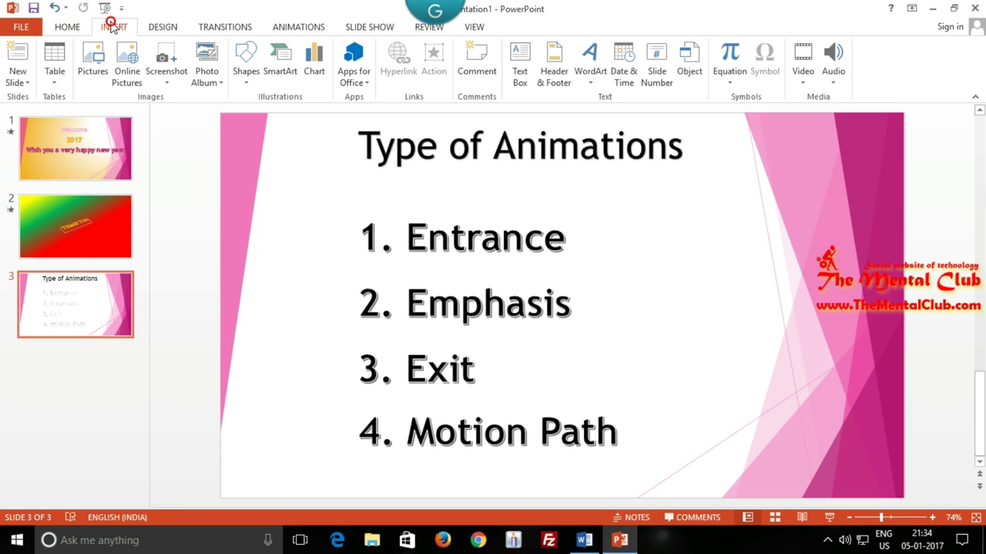
click(67, 27)
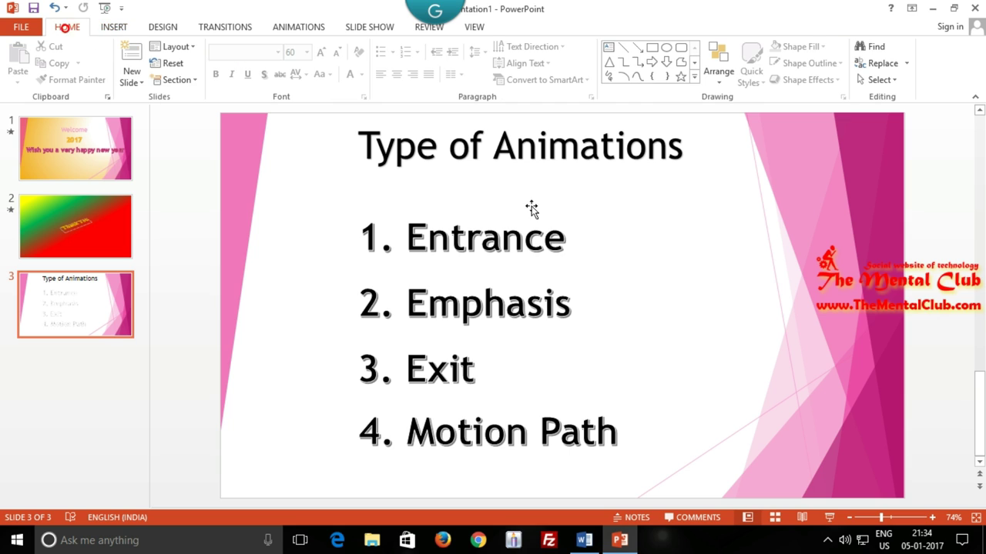
click(511, 228)
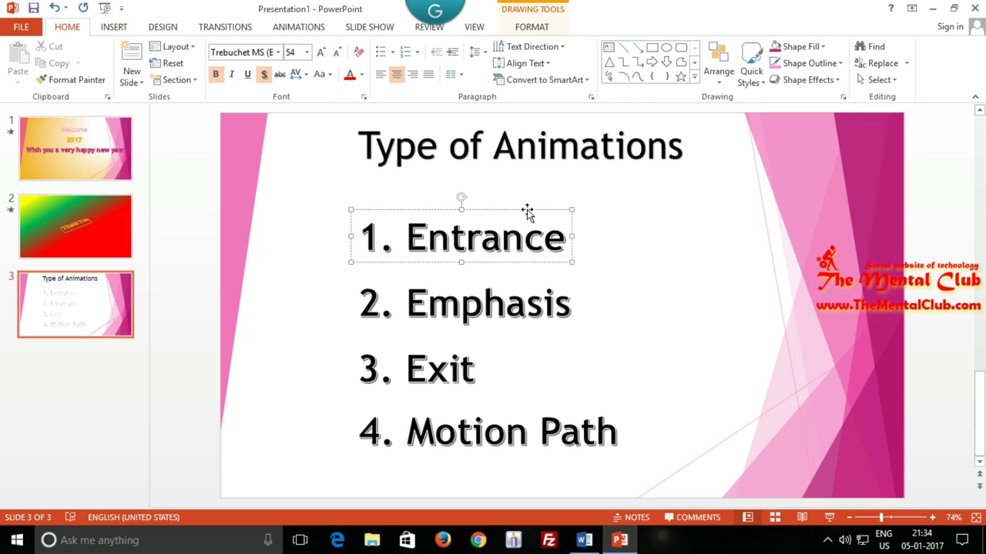
click(526, 210)
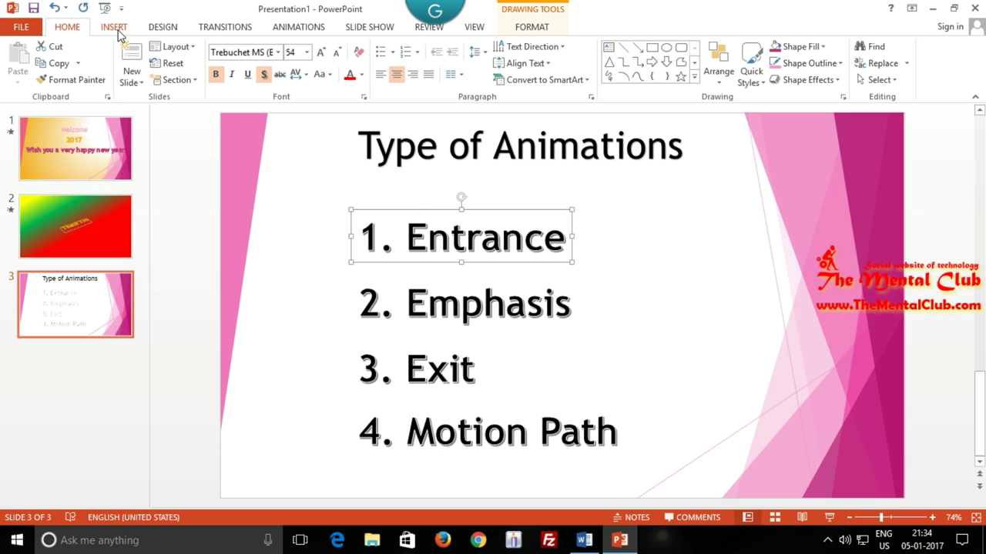
Clear the selection on slide 3 and bring up the Slide Show ribbon.
click(297, 31)
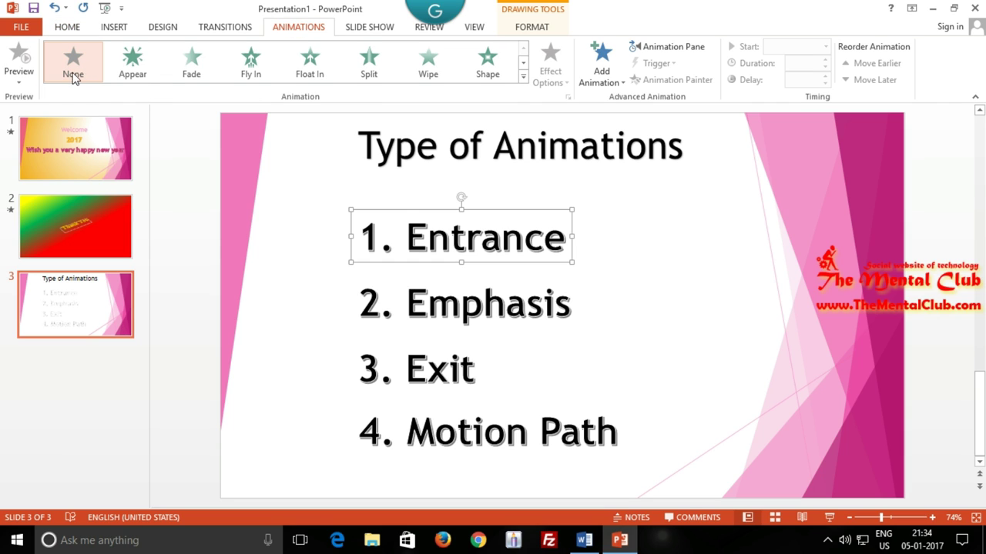
click(668, 295)
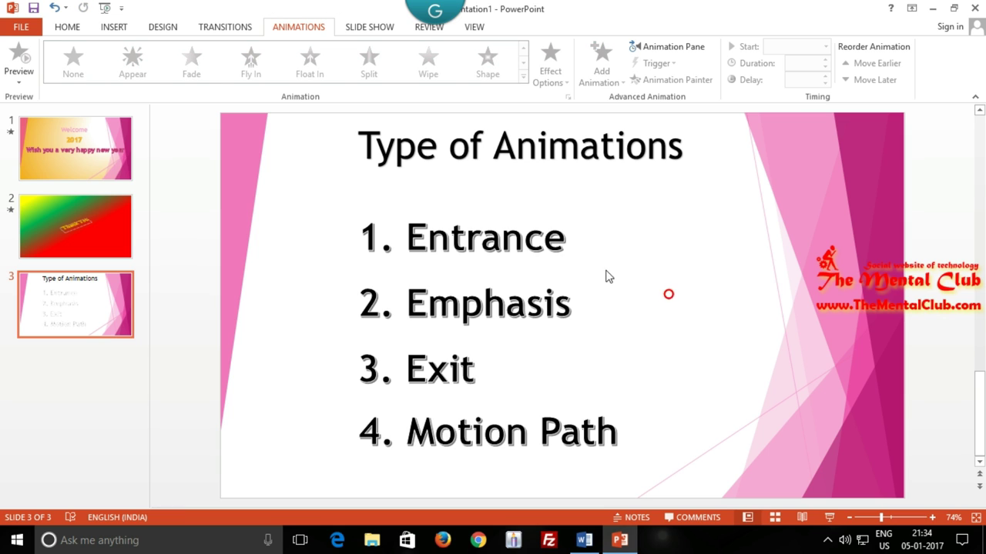
click(372, 30)
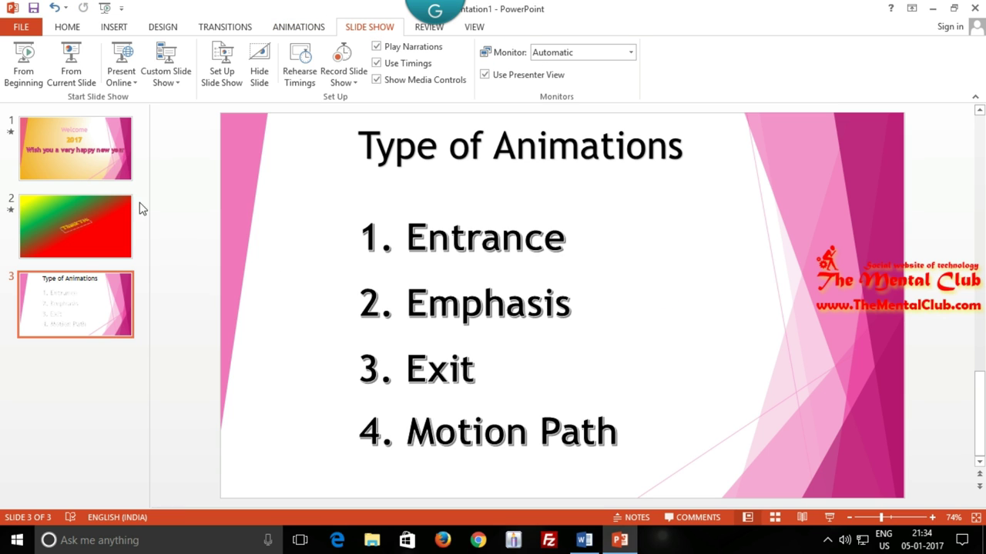
click(297, 27)
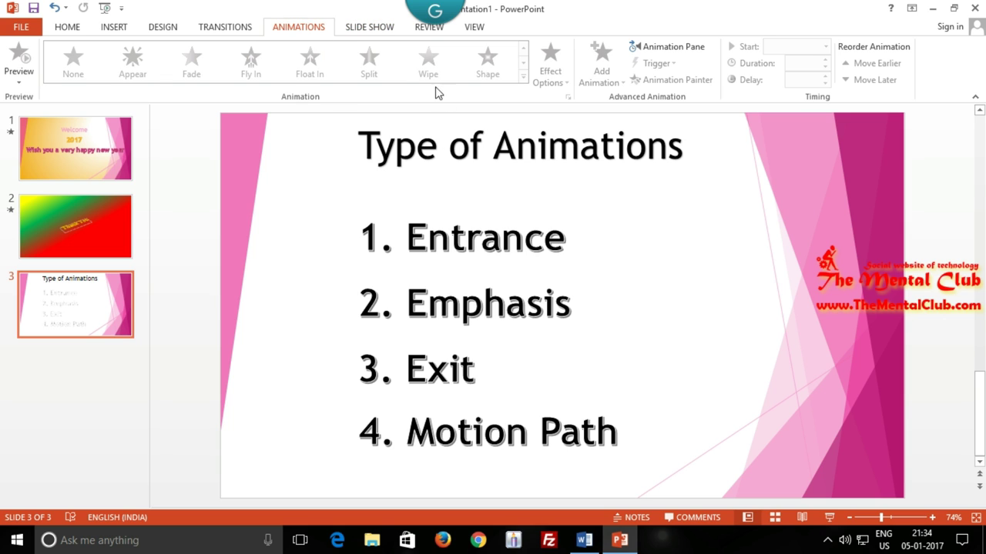
click(368, 28)
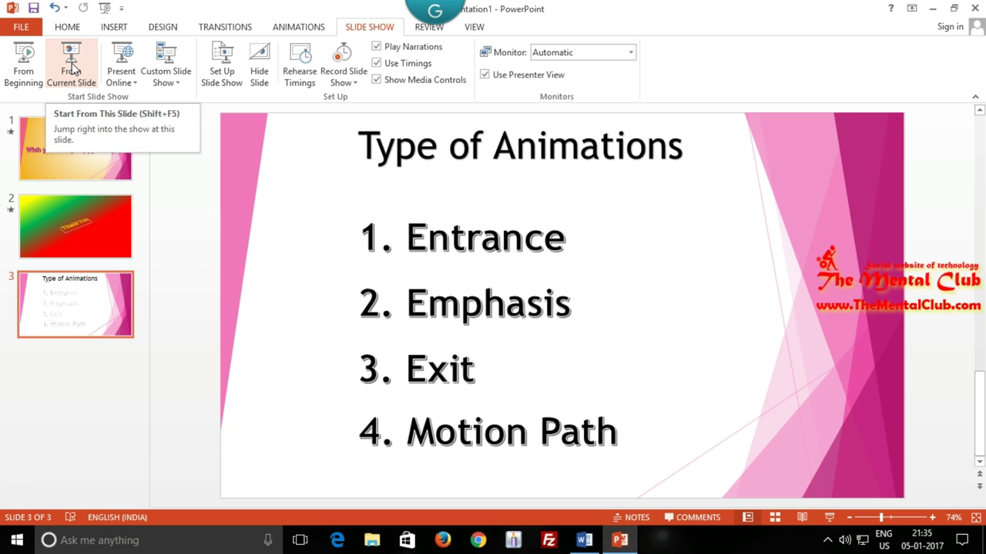
click(71, 69)
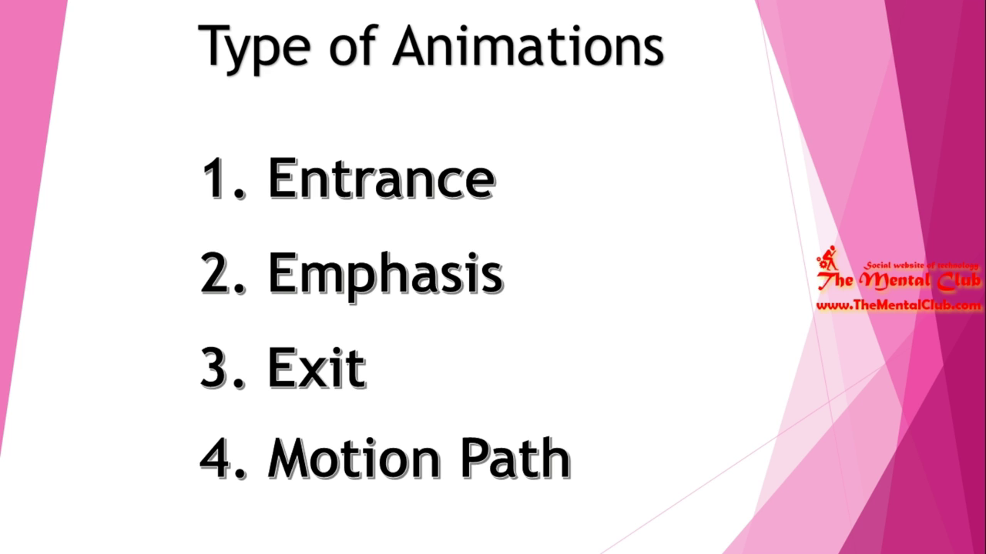
click(70, 60)
click(70, 60)
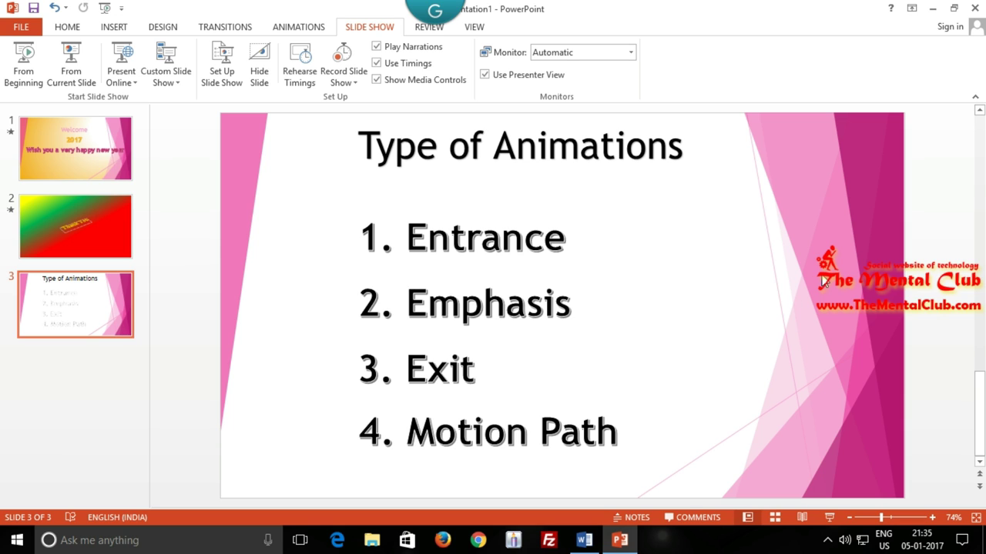
Apply the Shape transition to slide 3 and play the show from the current slide.
click(210, 27)
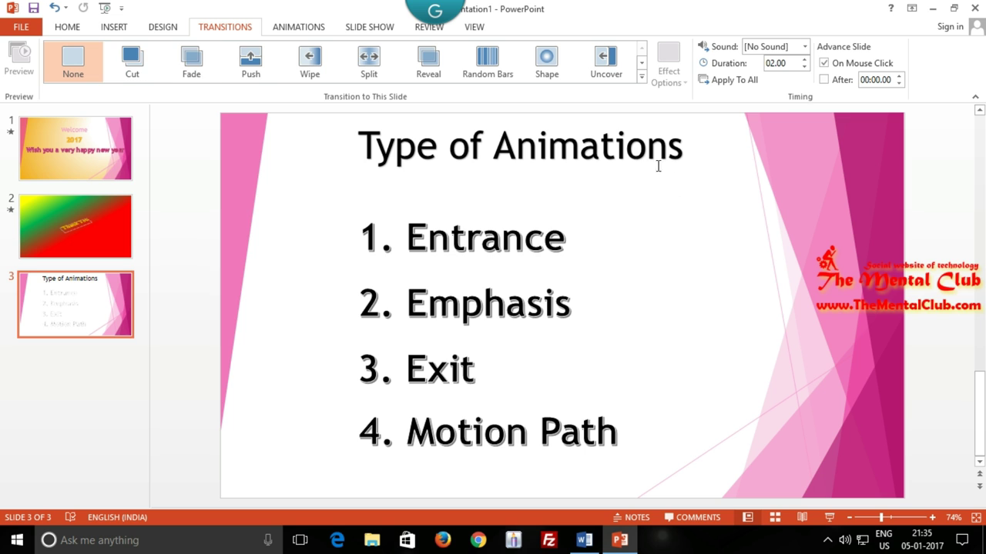
click(552, 65)
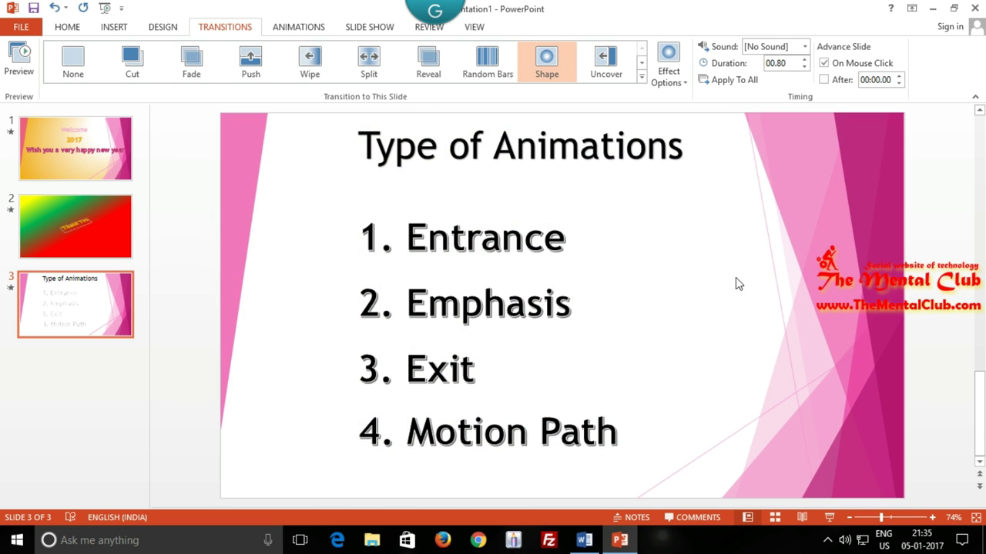
click(369, 27)
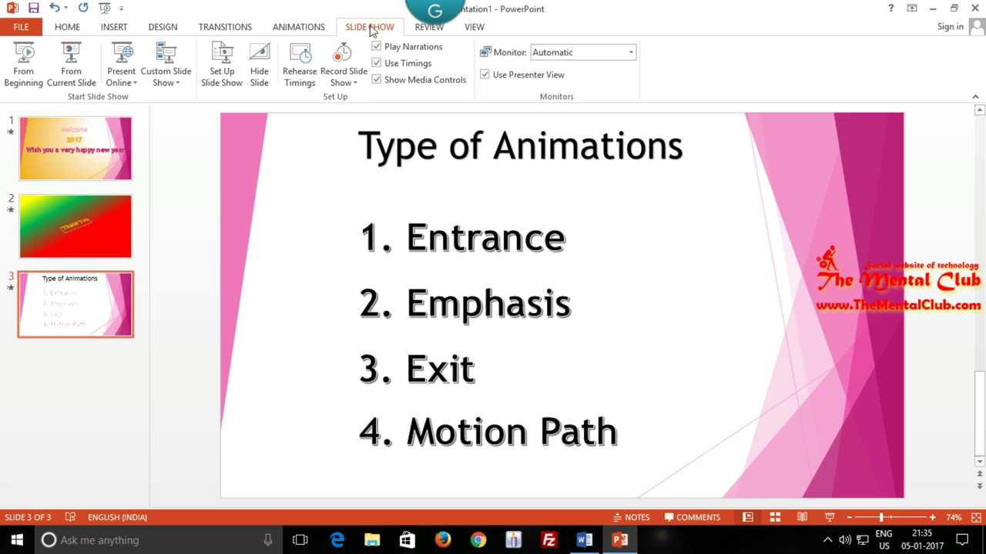
click(71, 60)
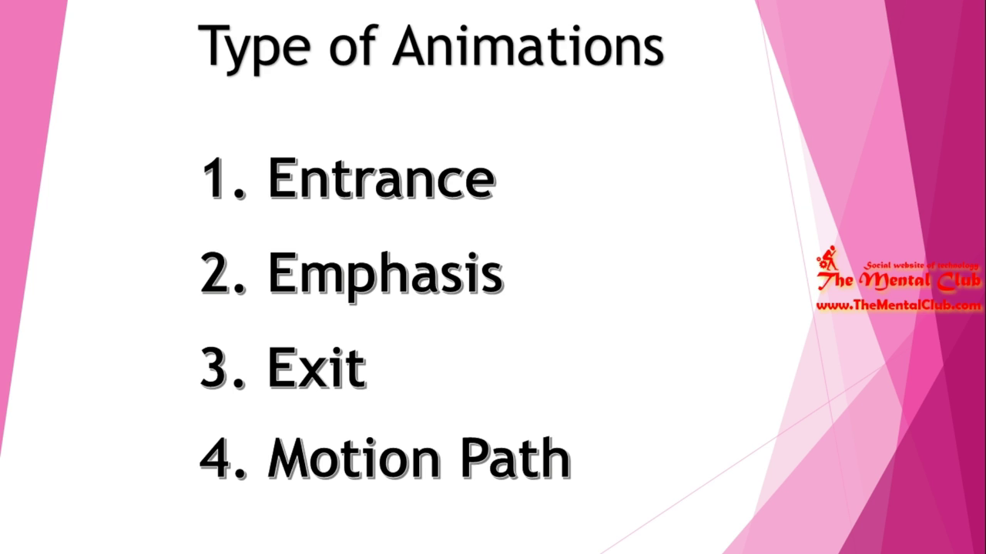
Exit the slide show, then select and deselect the 1. Entrance box.
click(367, 254)
click(367, 255)
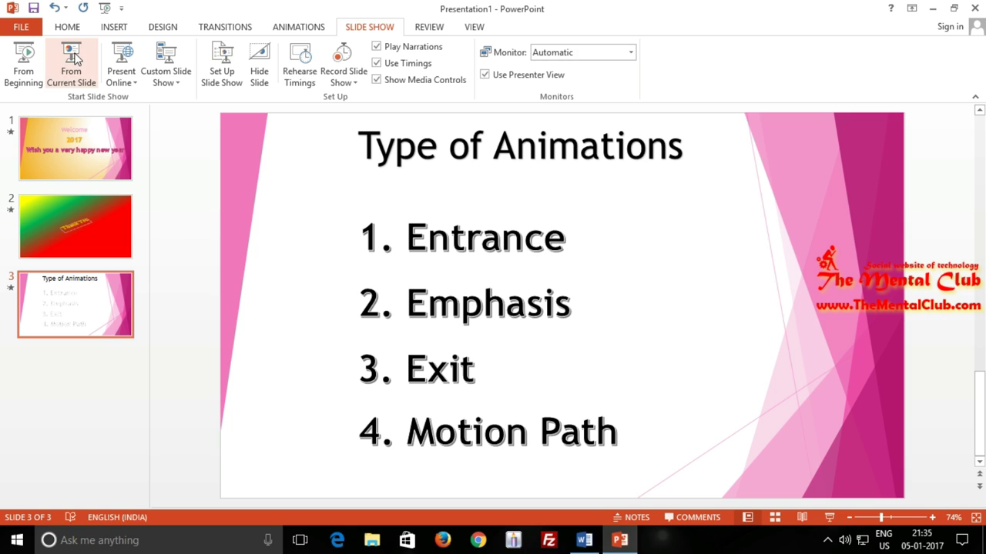
click(433, 236)
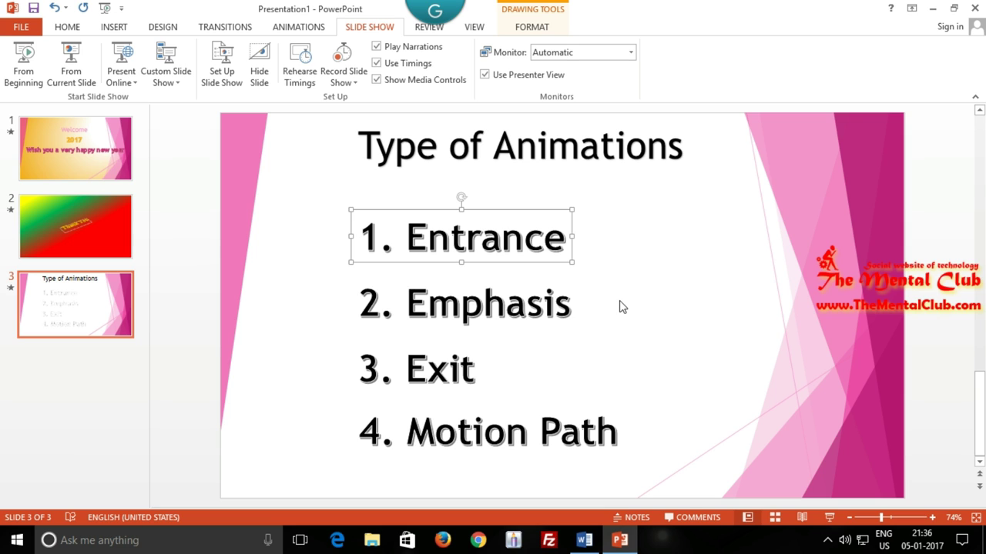
click(654, 294)
Marquee-select the 2. Emphasis and 3. Exit boxes together, then clear the selection.
mouse_move(642, 223)
mouse_down()
mouse_move(328, 454)
mouse_move(284, 458)
mouse_up()
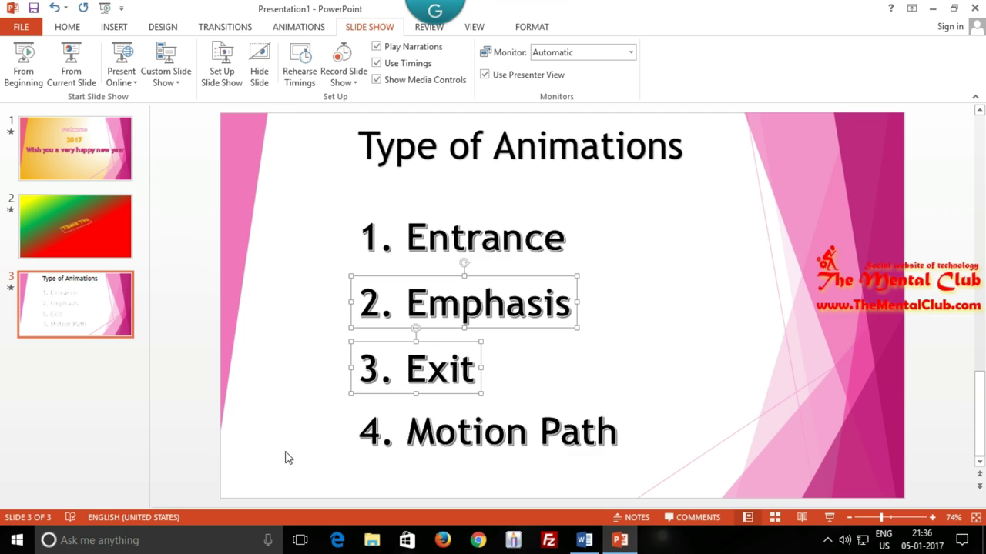
click(702, 345)
drag(671, 220, 231, 455)
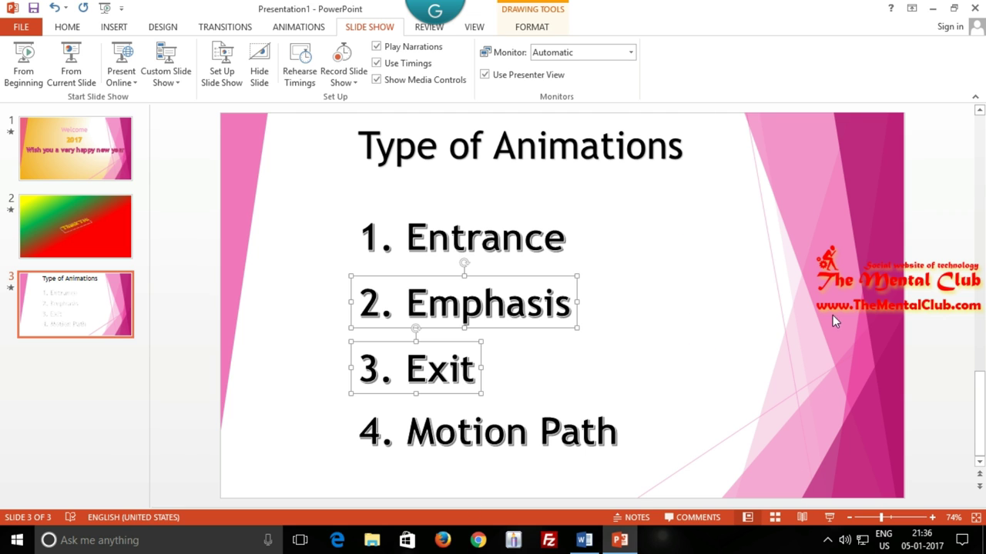
click(824, 308)
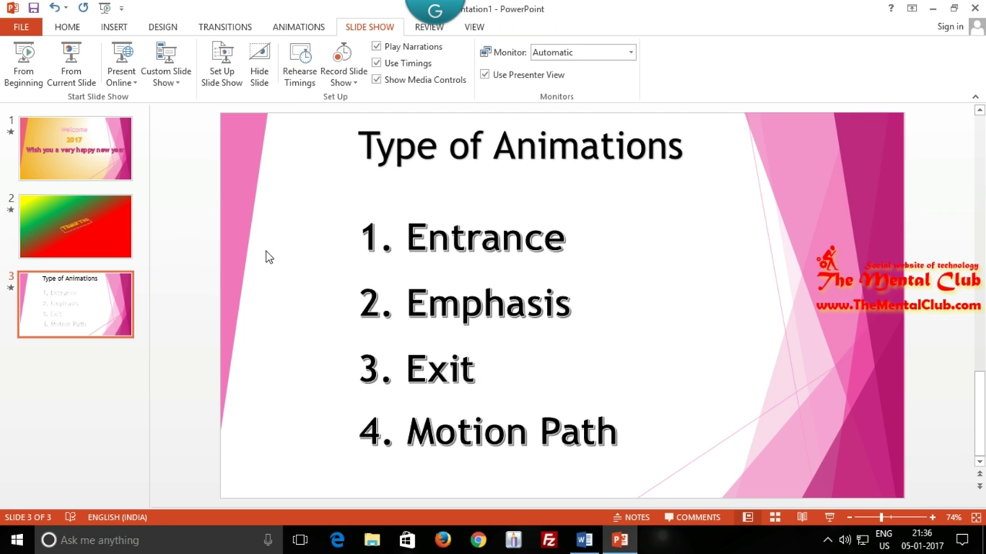
Replay slide 3 from the current slide, exit the show, and select the 1. Entrance box.
click(71, 61)
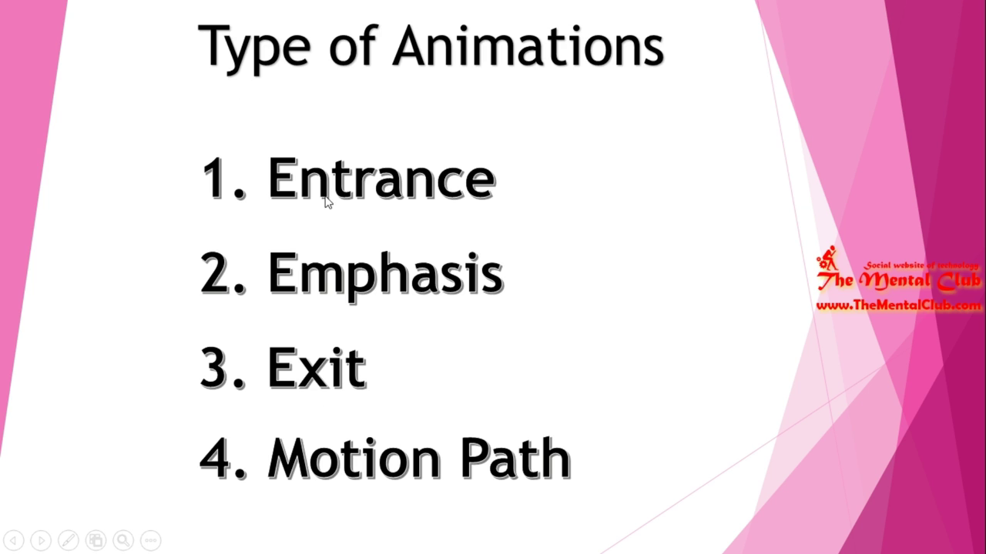
click(408, 413)
click(406, 412)
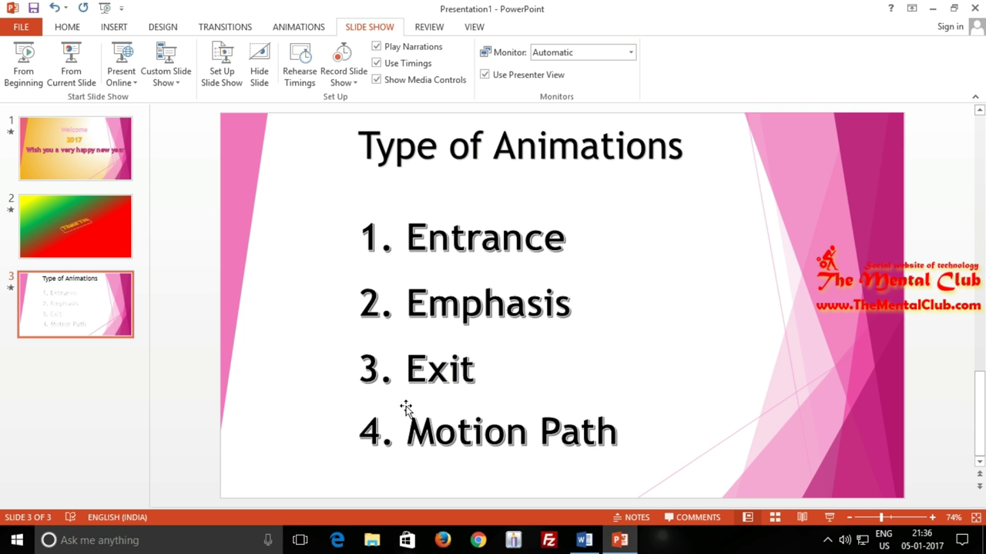
drag(675, 223, 366, 473)
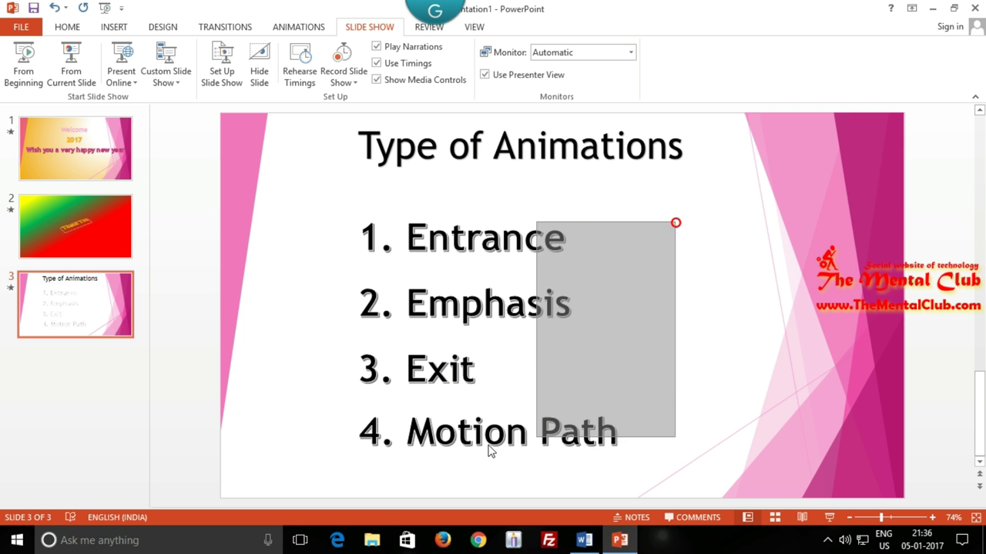
click(429, 238)
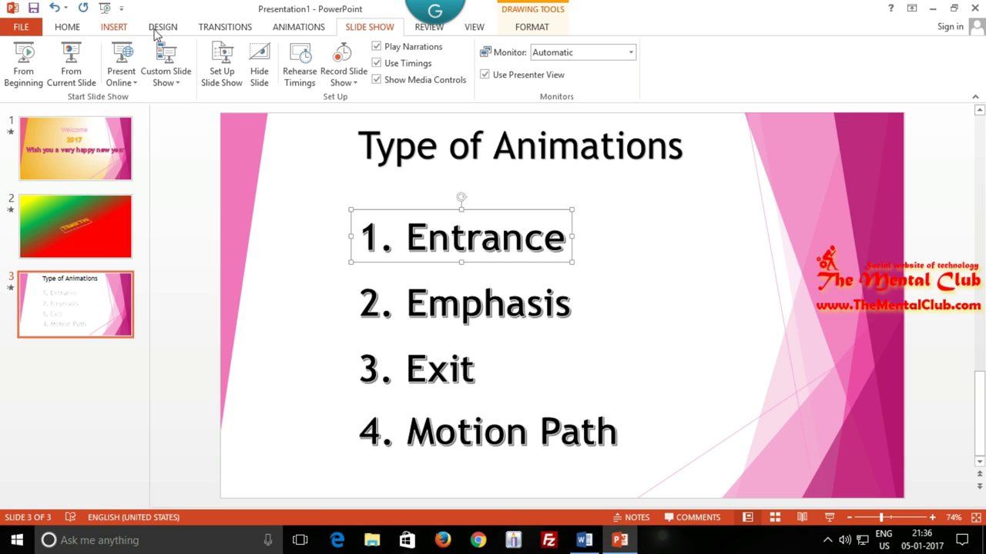
Browse the full animation effects gallery for 1. Entrance and close it without choosing.
click(291, 29)
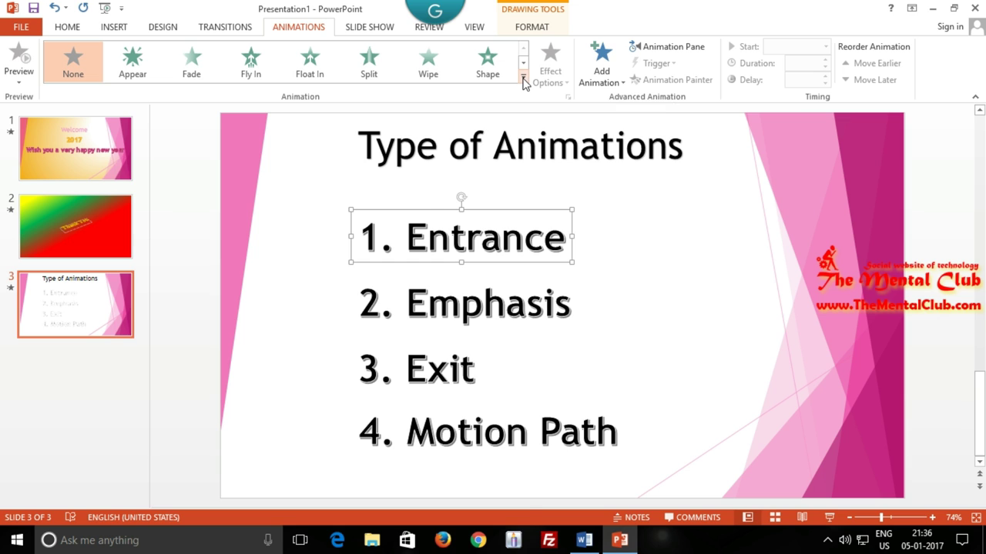
click(523, 83)
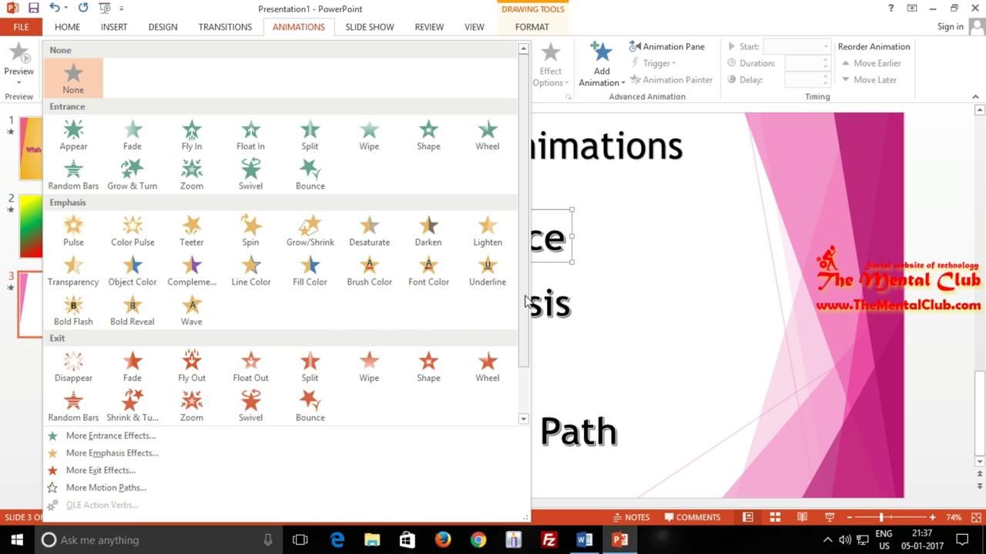
scroll(521, 301, down, 1)
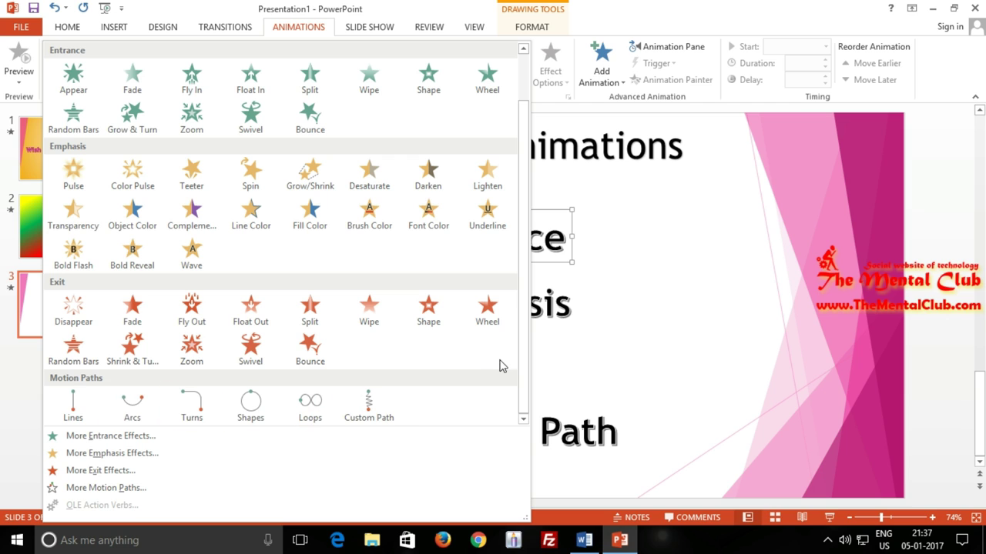
drag(521, 350, 527, 301)
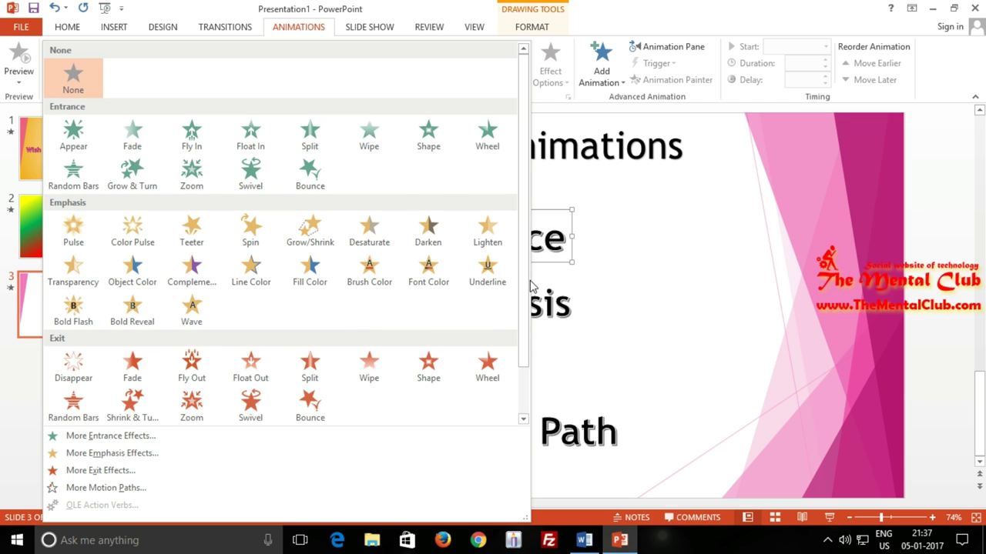
click(720, 294)
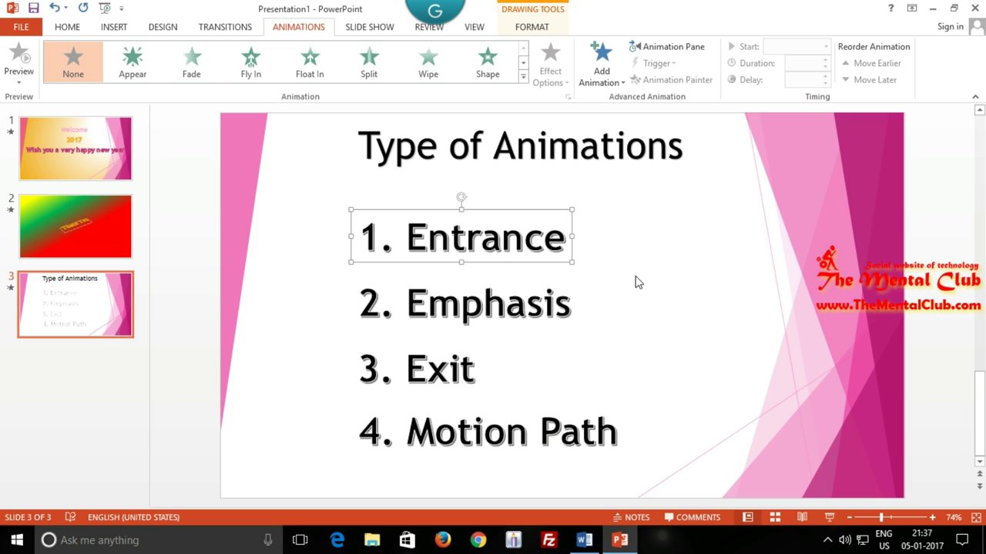
Try Fly In, Float In, Split, Wipe and Shape on 1. Entrance, settling on Grow & Turn.
click(255, 70)
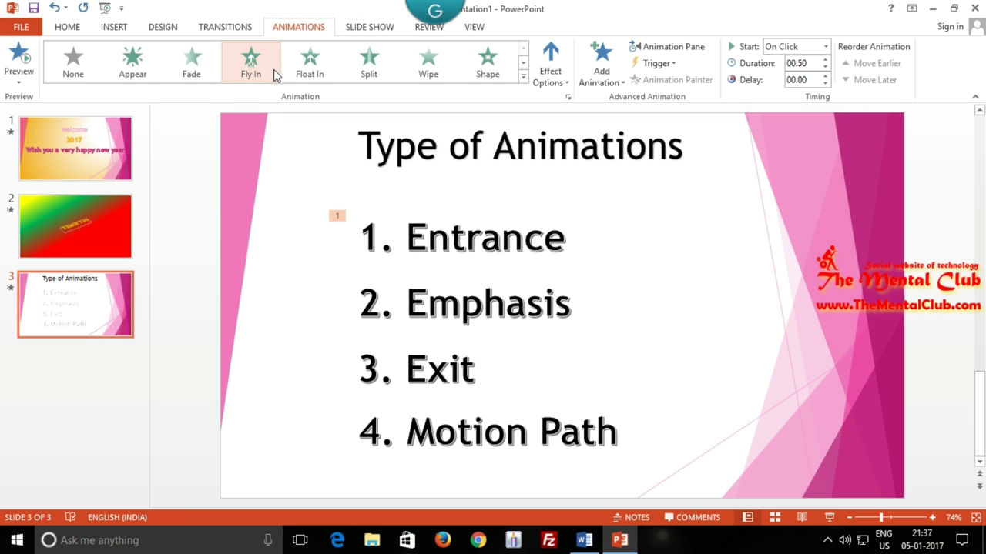
click(305, 69)
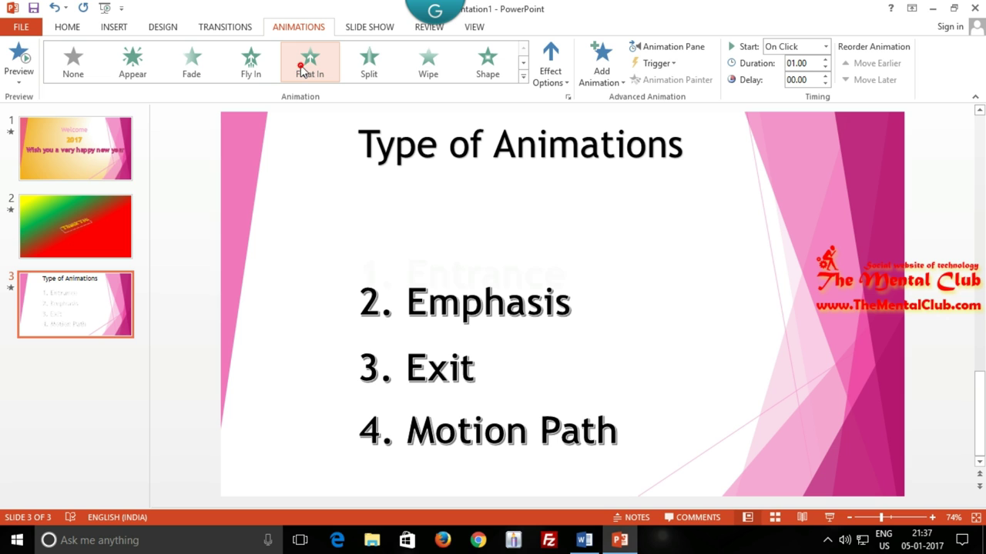
click(377, 62)
click(424, 62)
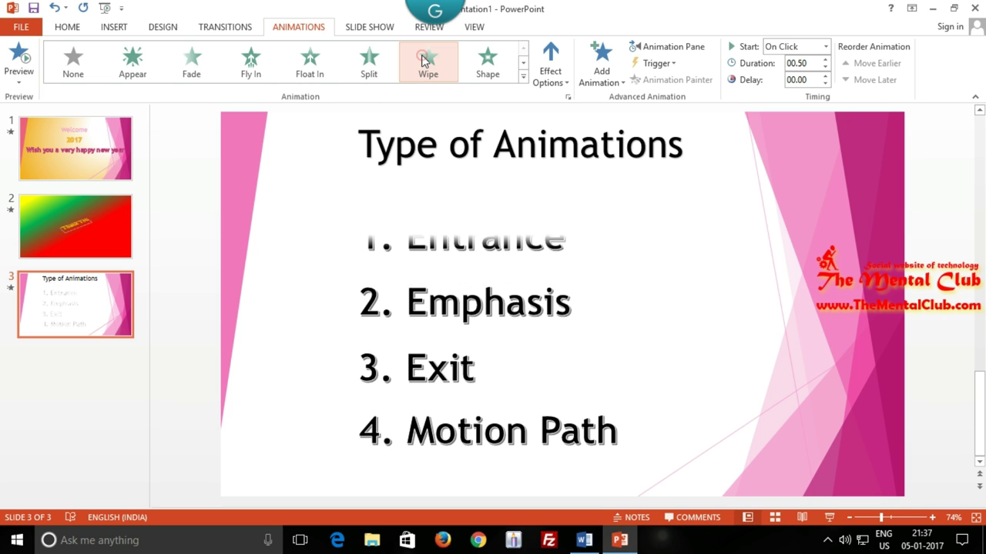
click(489, 62)
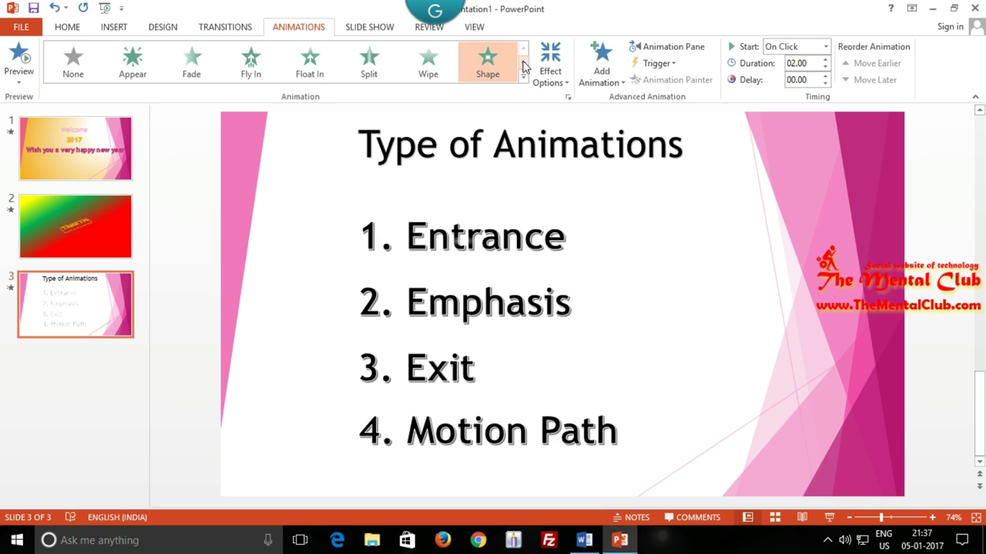
click(523, 68)
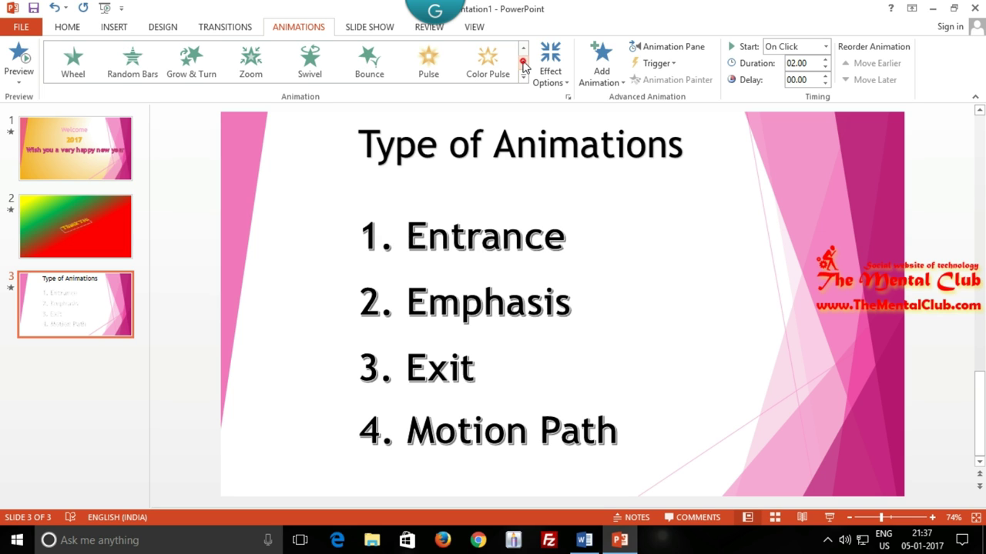
click(178, 65)
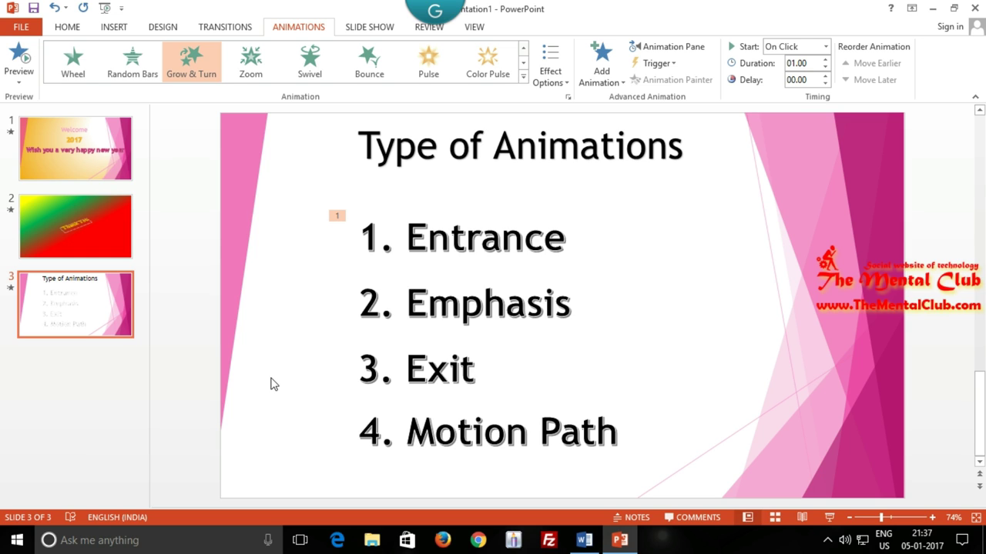
Preview the Grow & Turn animation on 1. Entrance three times.
click(21, 60)
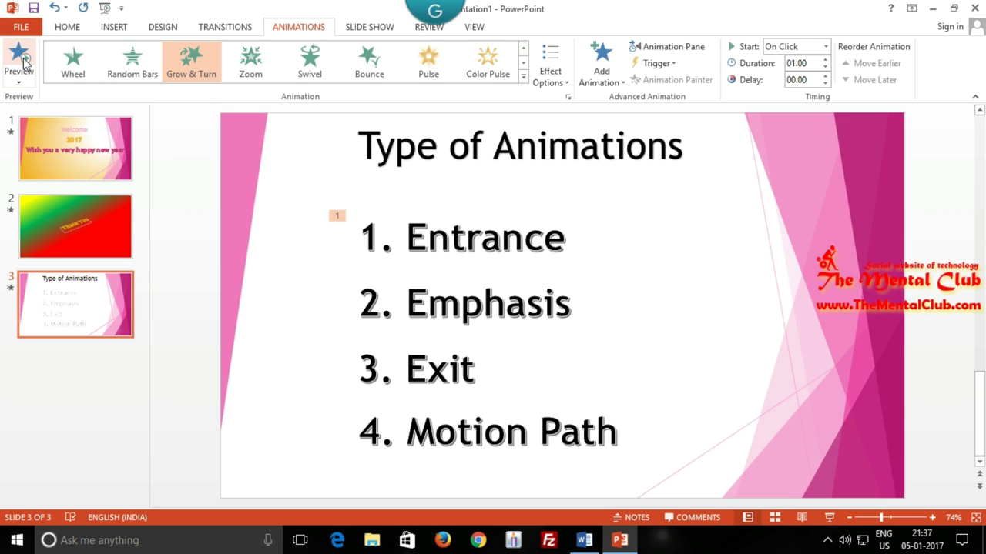
click(21, 60)
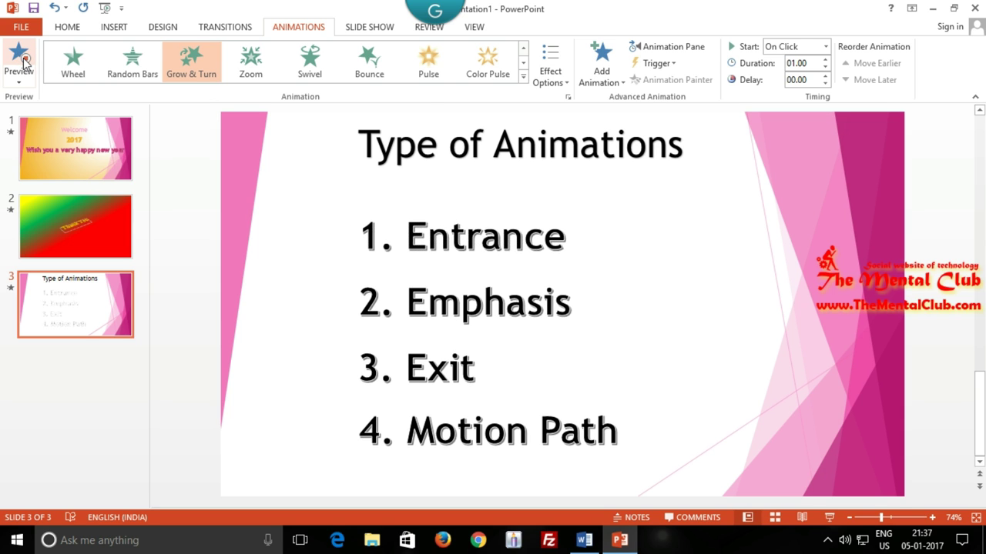
click(22, 60)
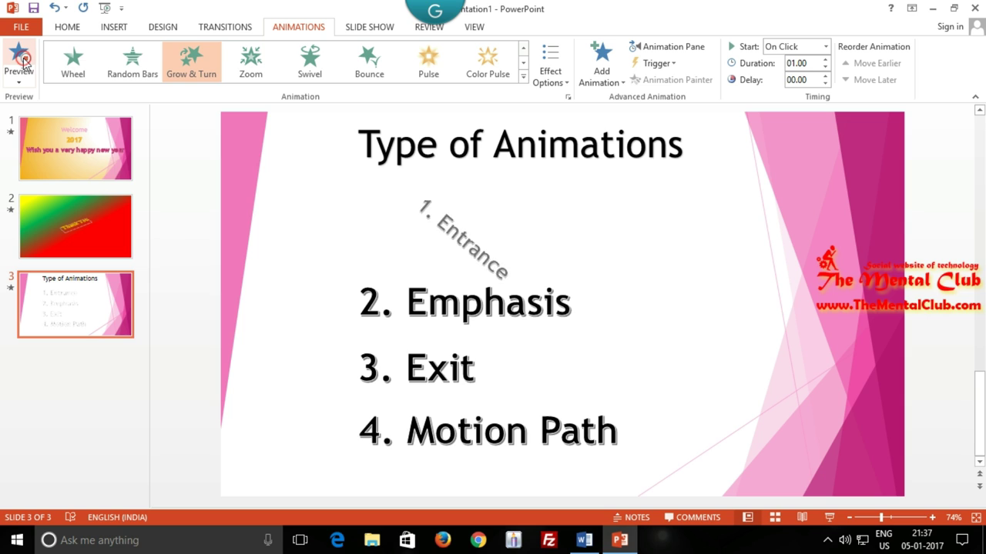
click(525, 305)
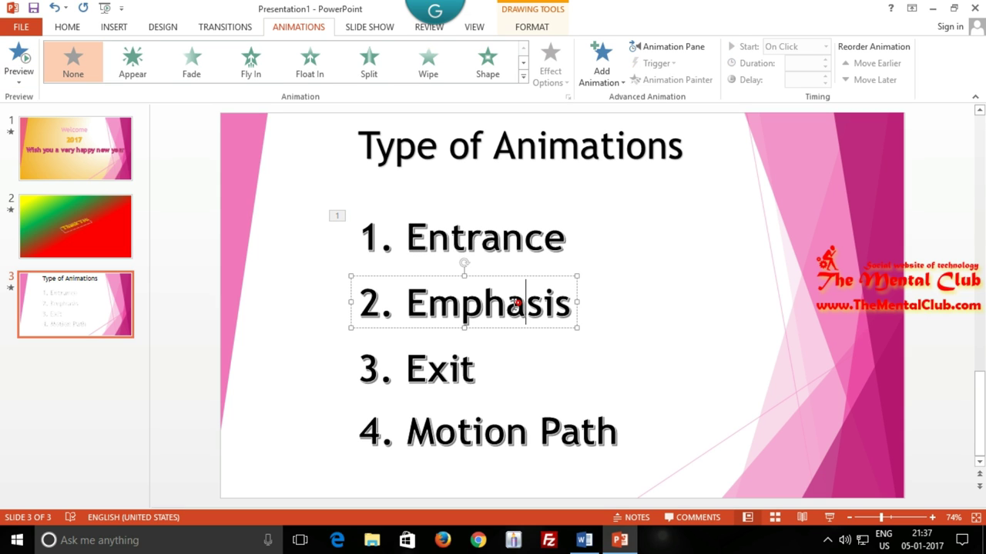
Give the 2. Emphasis box a Fly In entrance, then browse and close the full effects gallery.
click(485, 276)
click(248, 62)
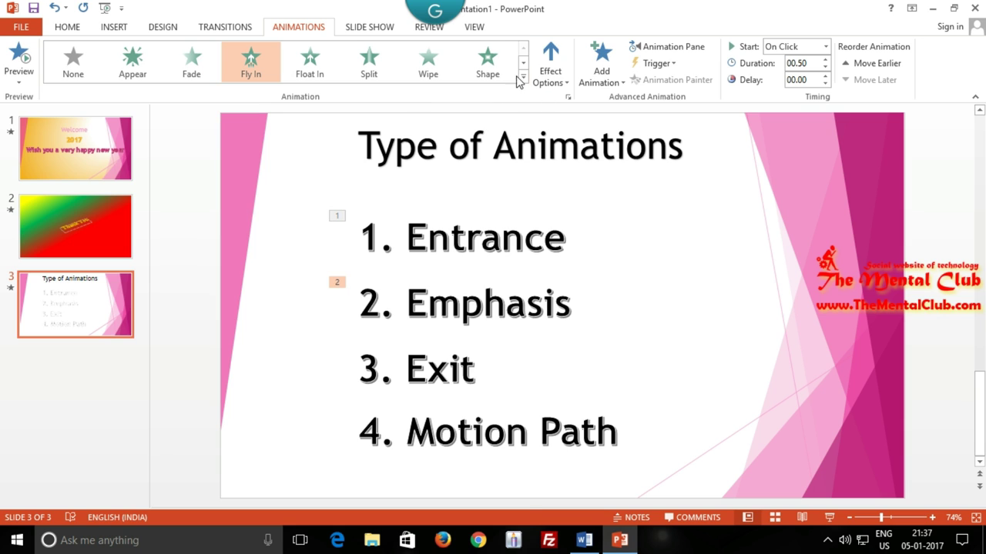
click(523, 77)
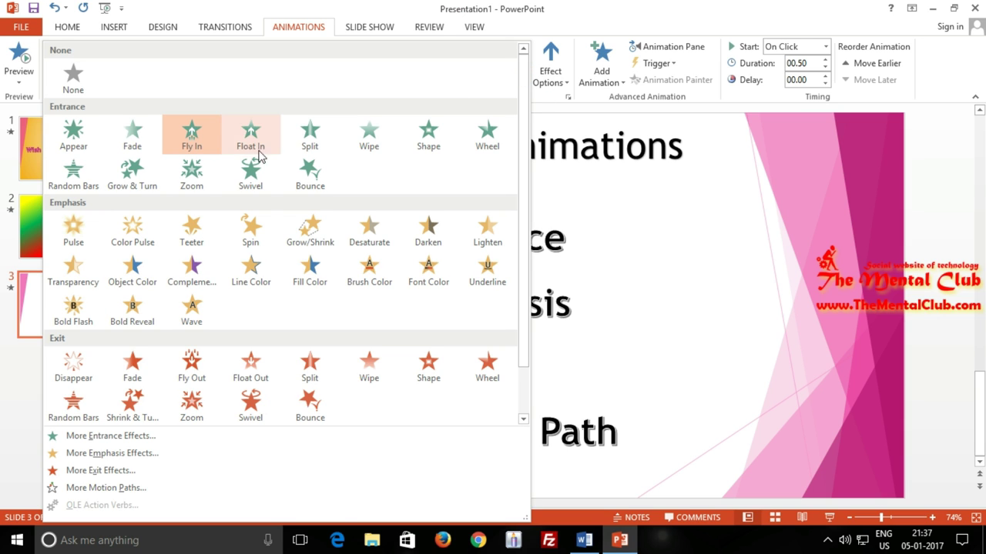
scroll(523, 362, down, 2)
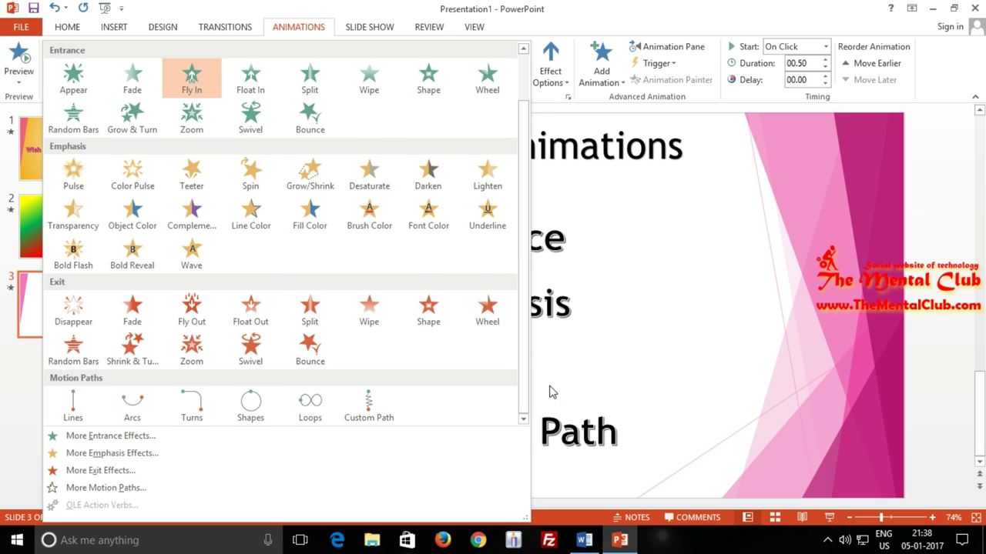
scroll(528, 356, up, 2)
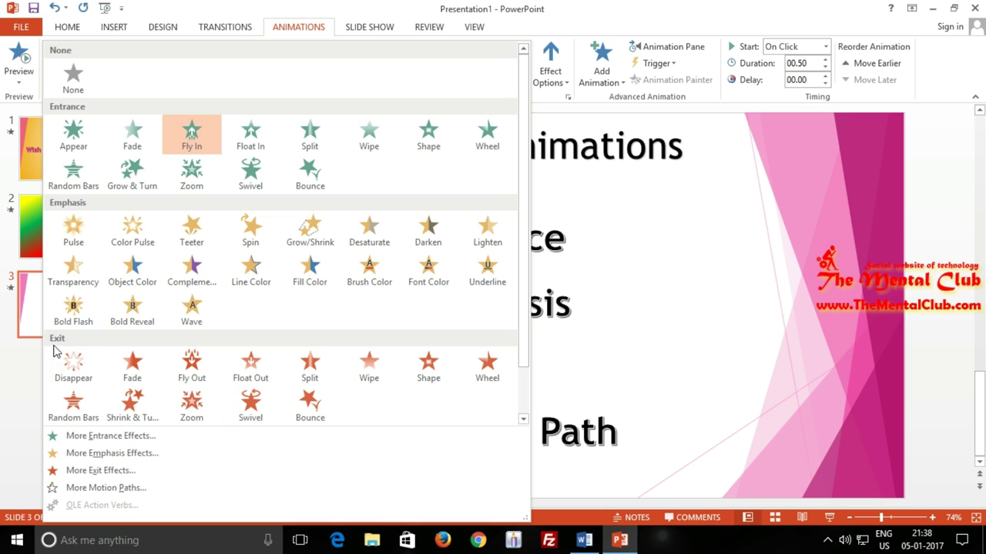
scroll(524, 228, down, 1)
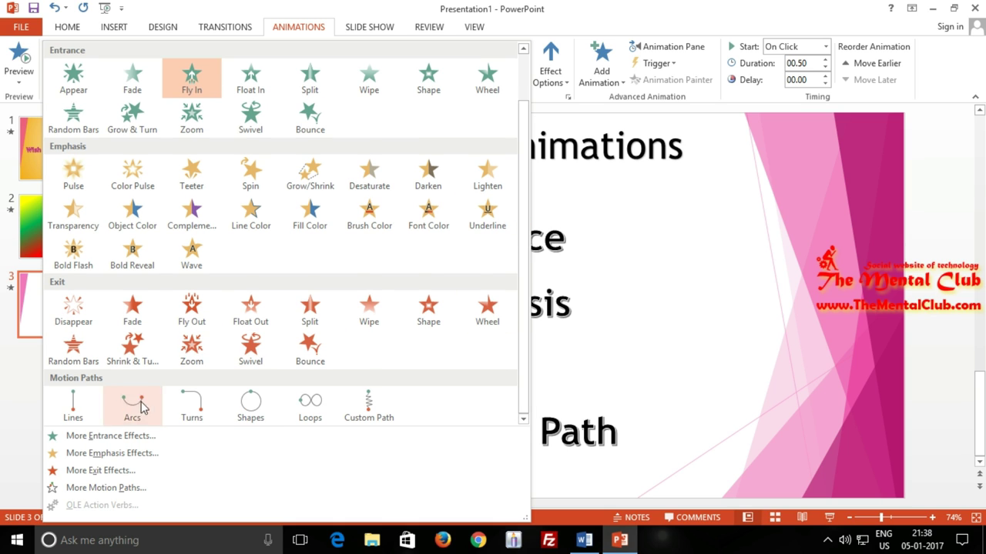
click(655, 366)
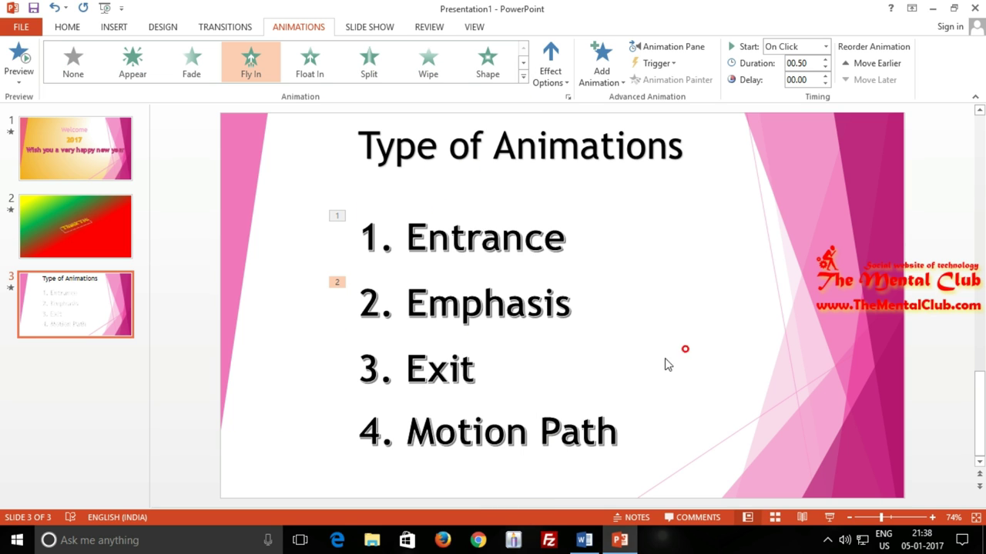
click(448, 362)
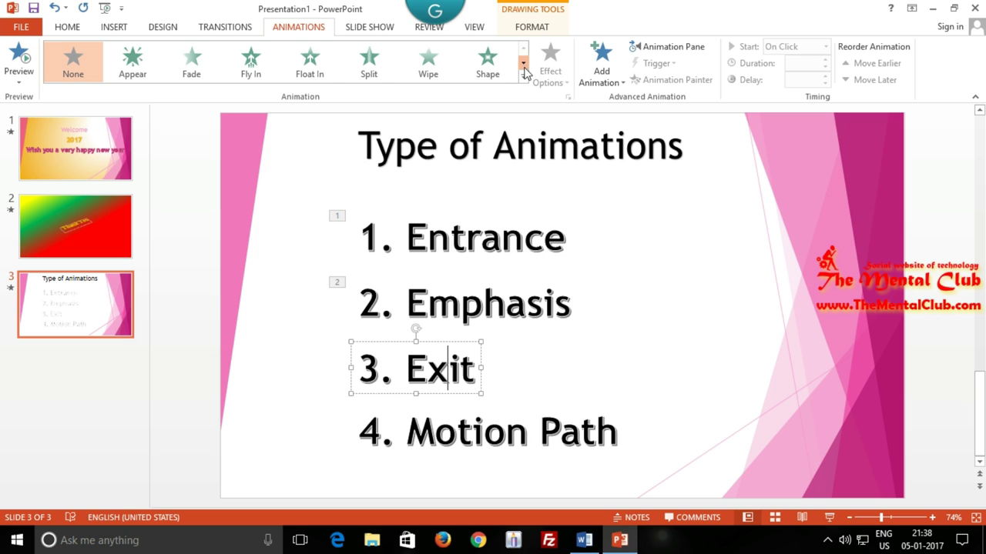
Apply Bounce to 3. Exit and Zoom to 4. Motion Path, replacing an initial Swivel.
click(524, 71)
click(370, 73)
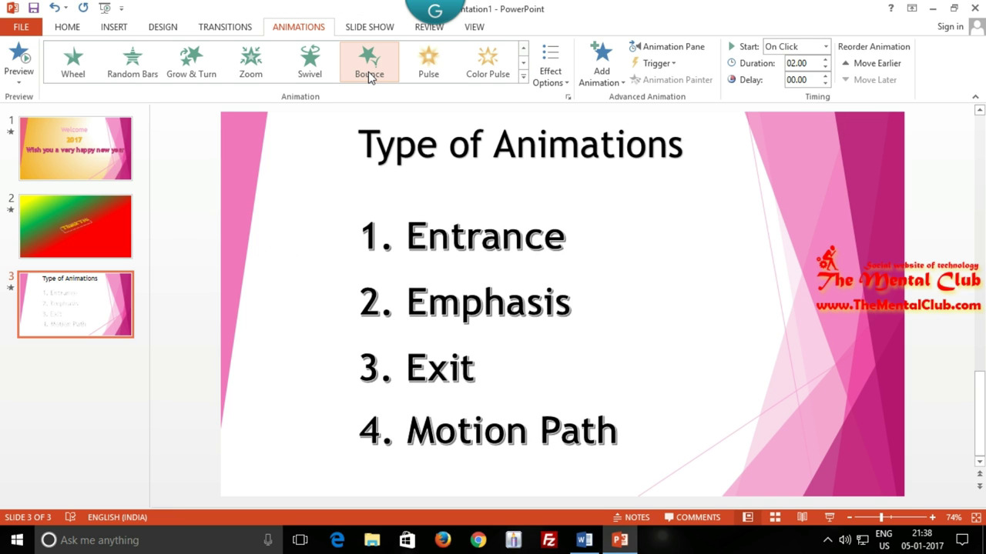
click(467, 420)
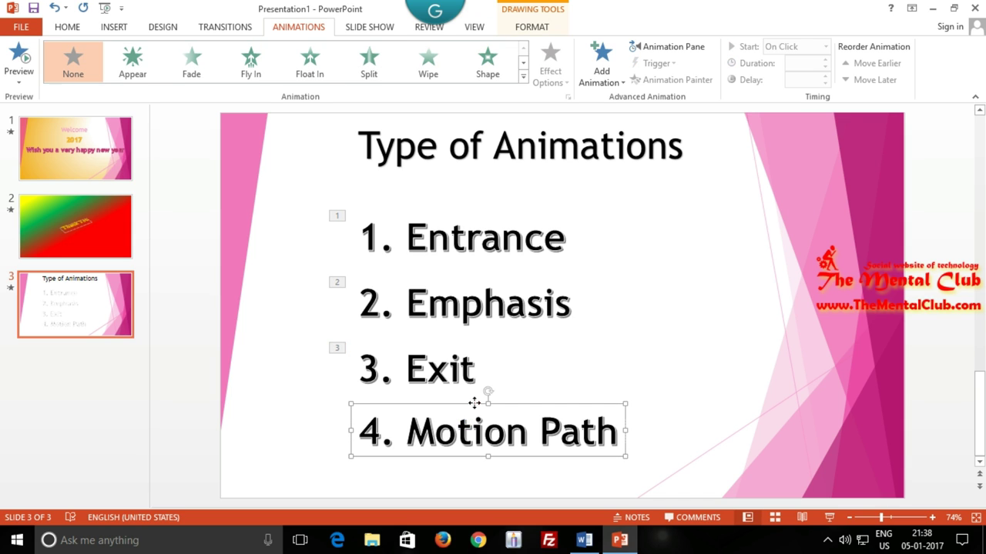
click(523, 63)
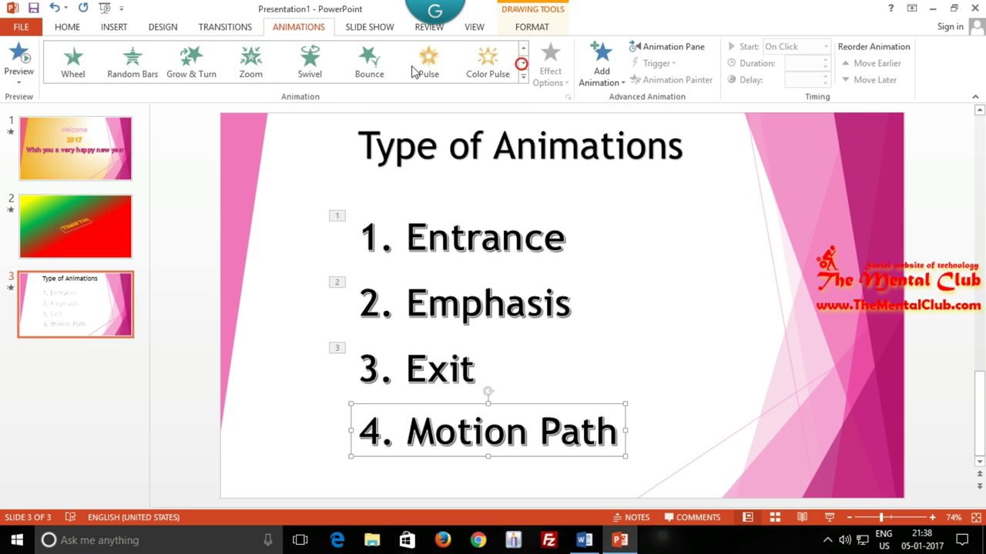
click(312, 71)
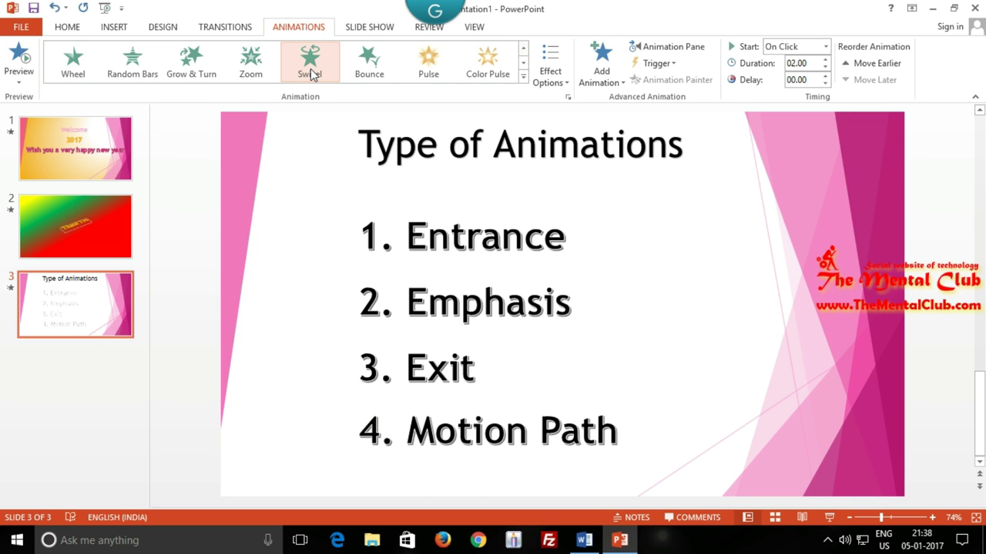
click(261, 68)
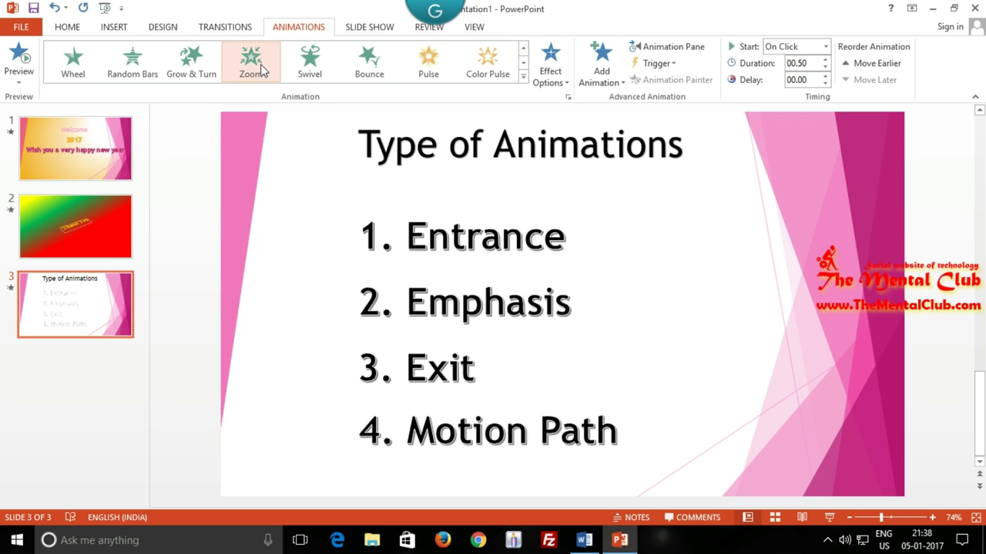
click(691, 307)
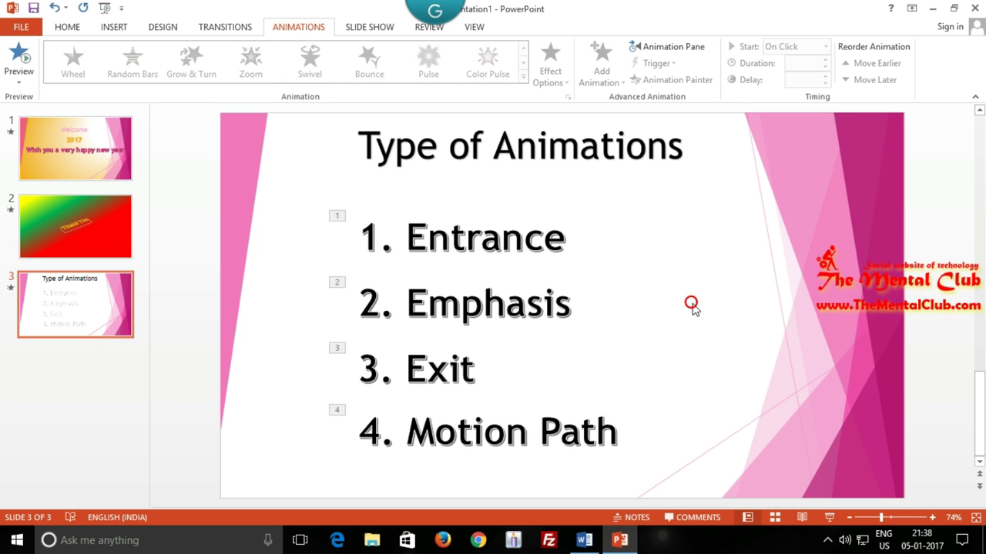
Play the show from the current slide, revealing 1. Entrance through 4. Motion Path, then exit.
click(374, 28)
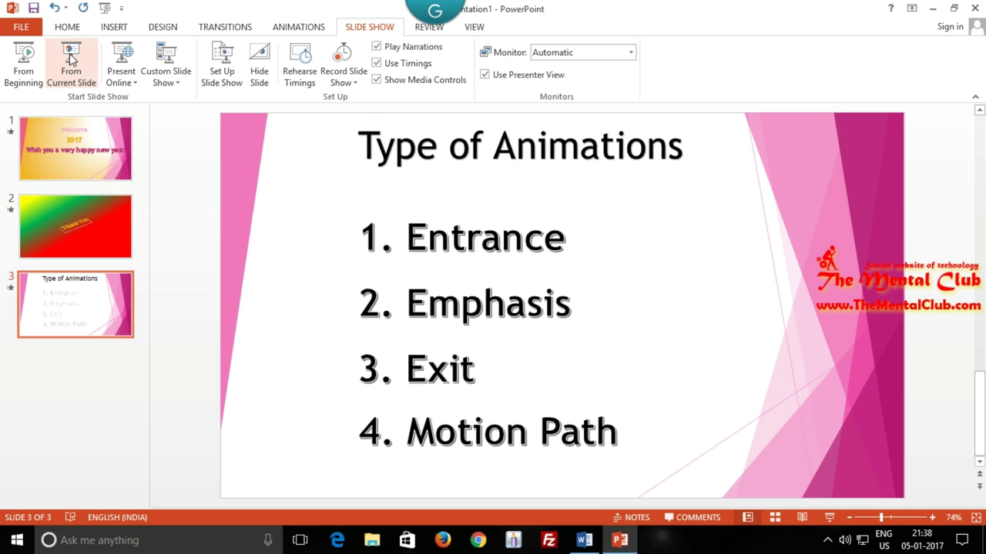
click(79, 76)
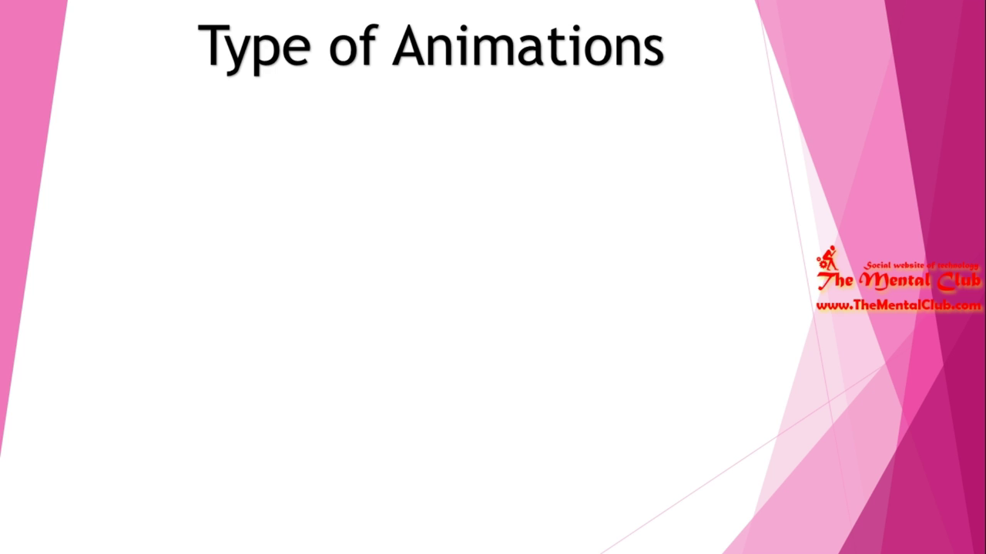
key(Right)
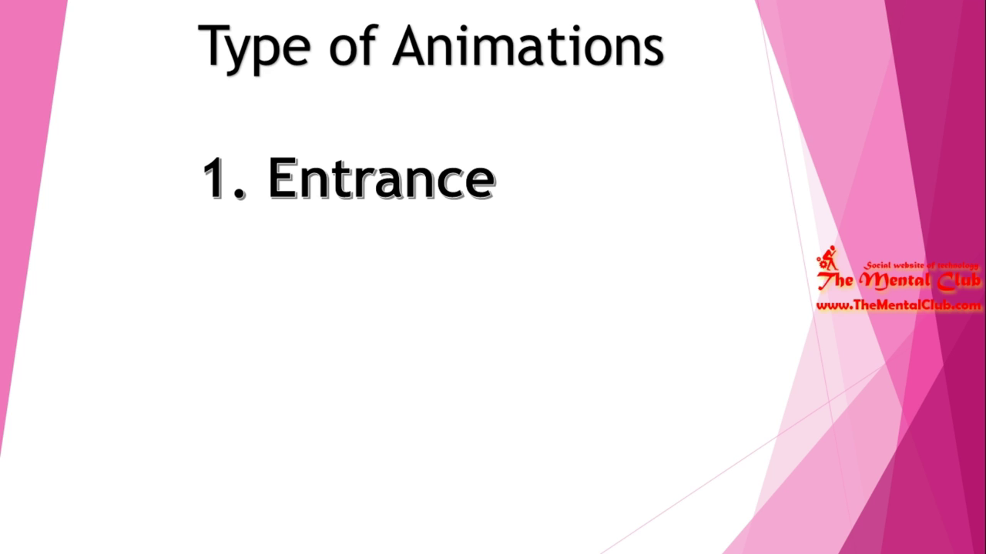
key(Right)
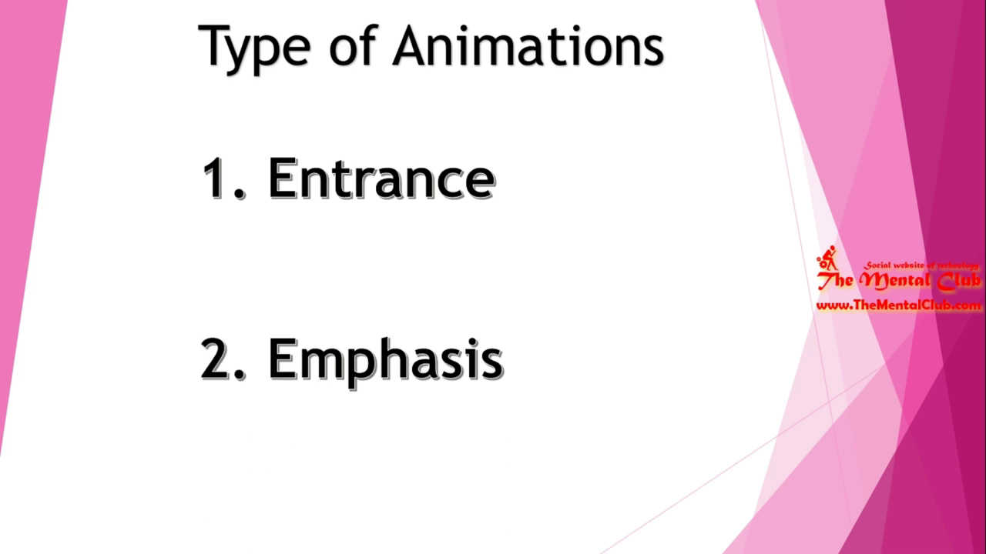
key(Right)
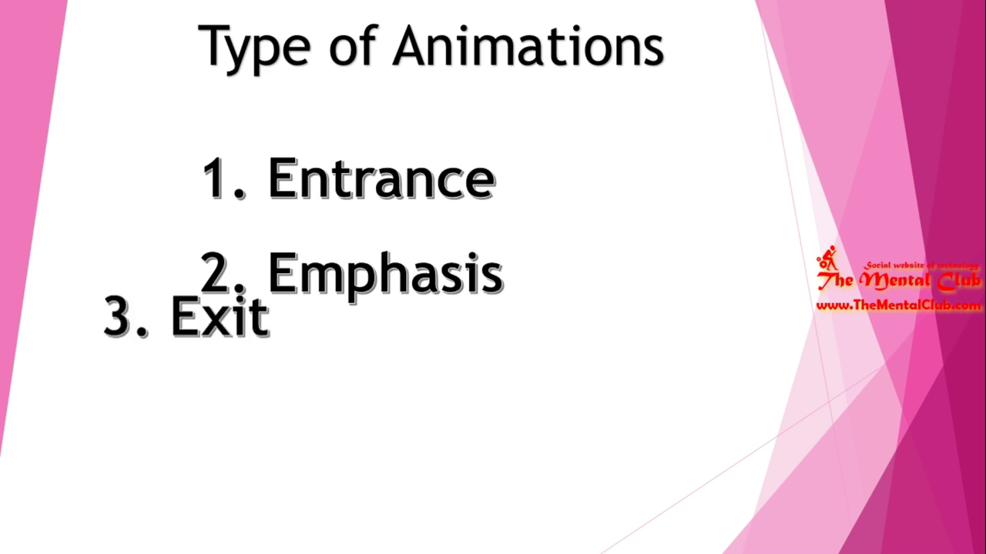
key(Right)
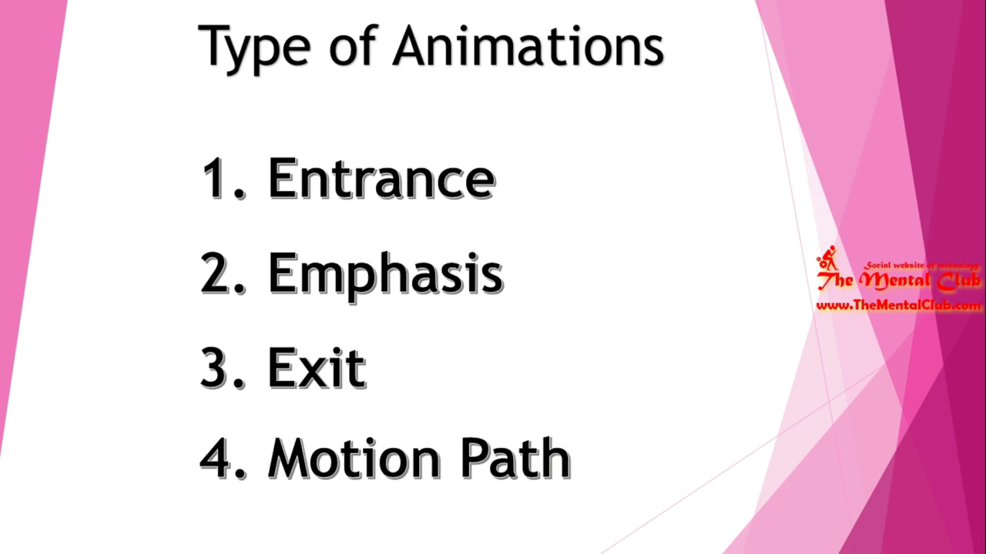
key(Right)
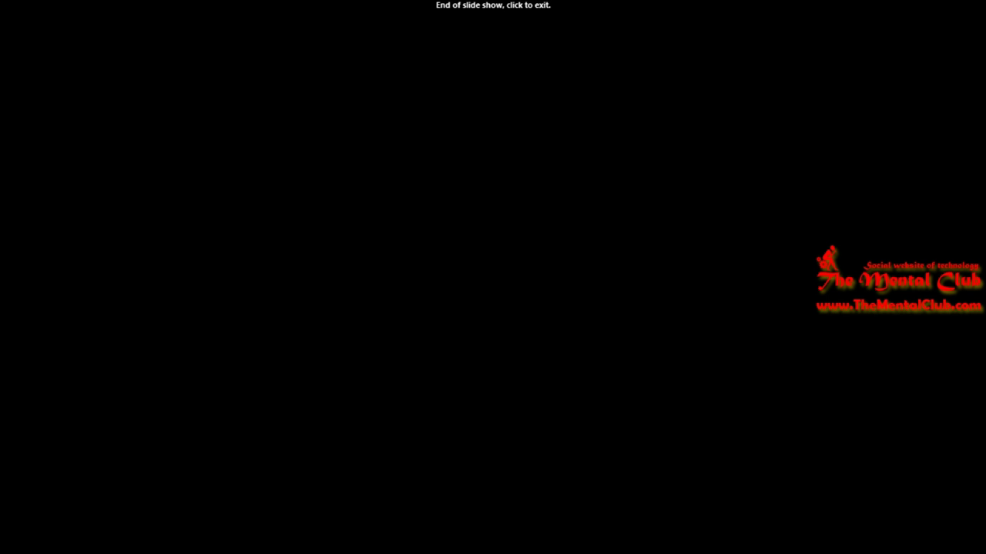
key(Right)
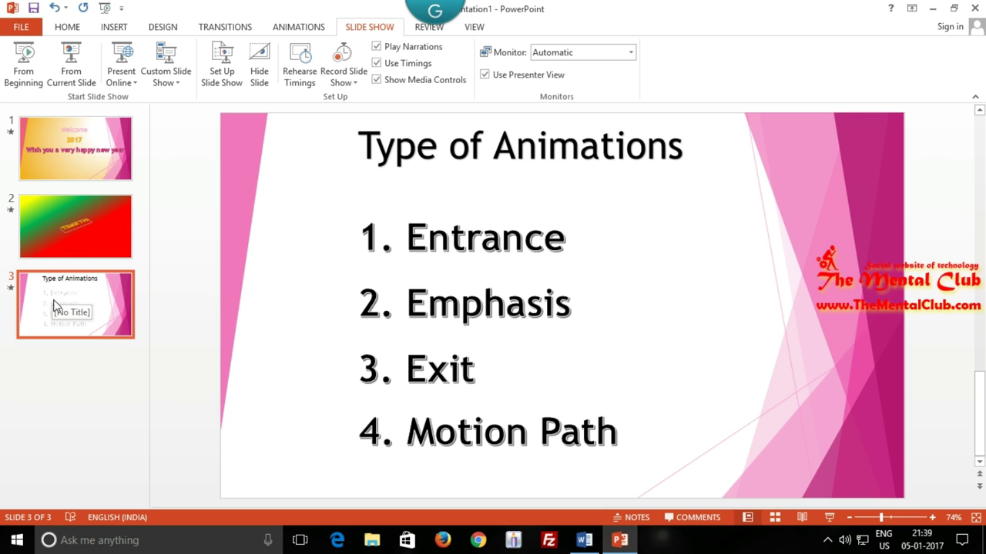
Make Type of Animations slide 2, ahead of Thank You, and play the show from it to the end.
drag(53, 307, 50, 214)
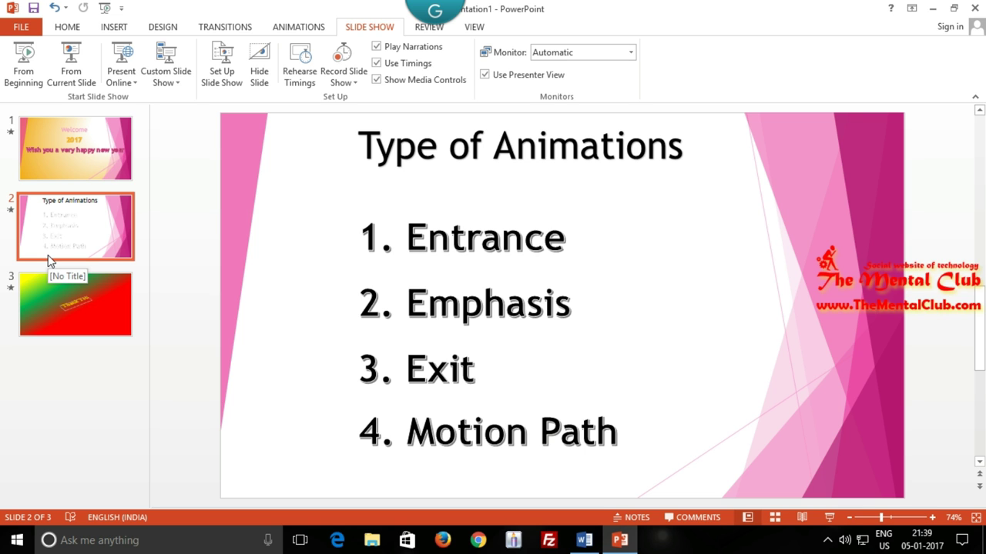
click(69, 62)
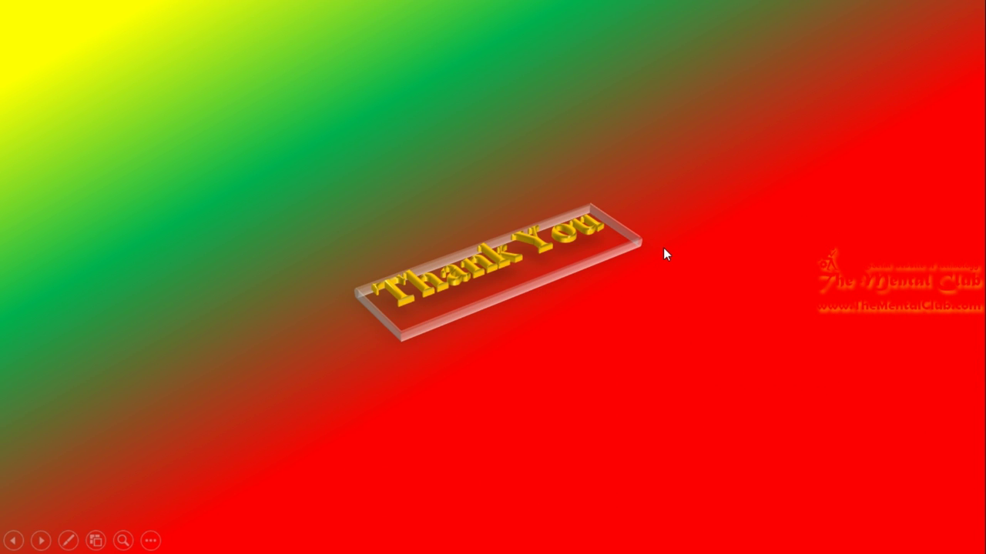
click(663, 247)
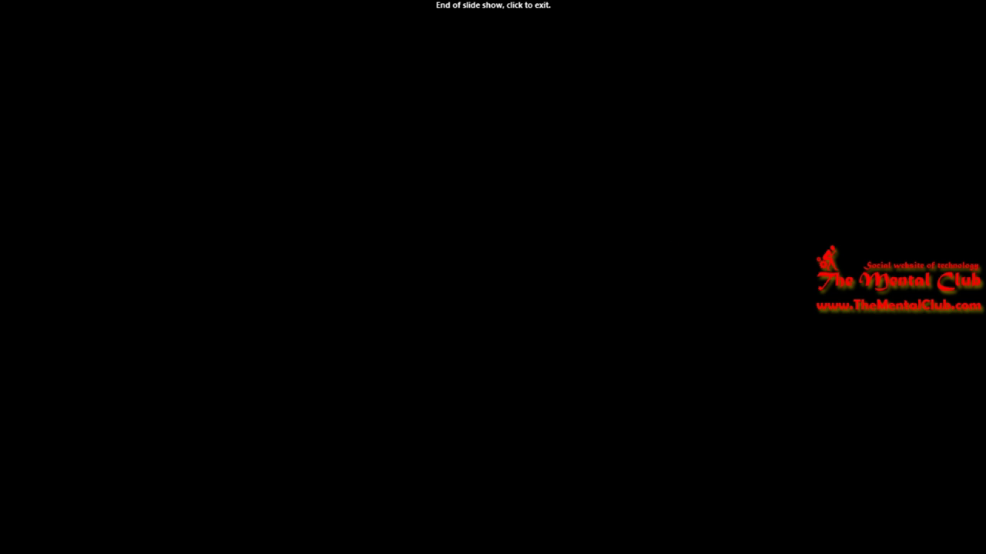
click(663, 248)
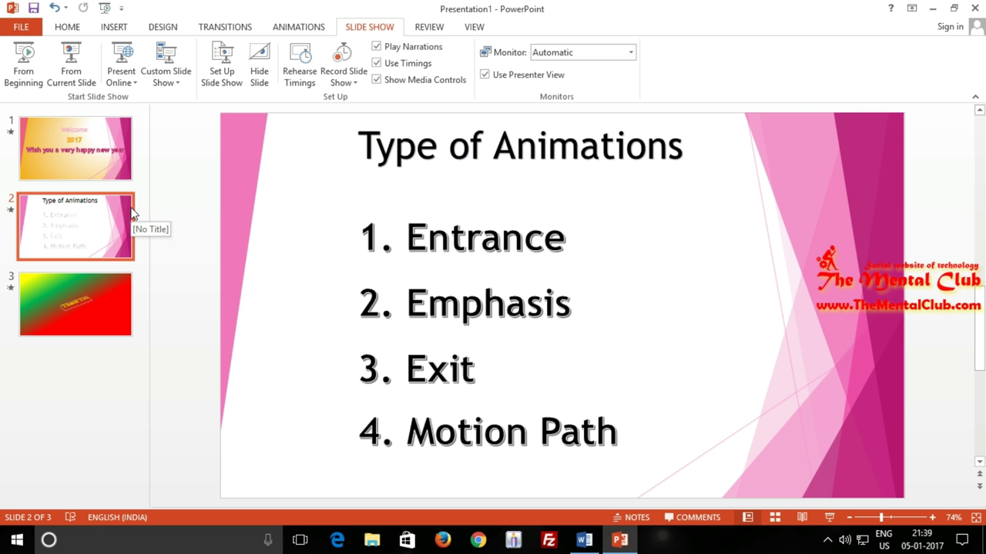
click(523, 238)
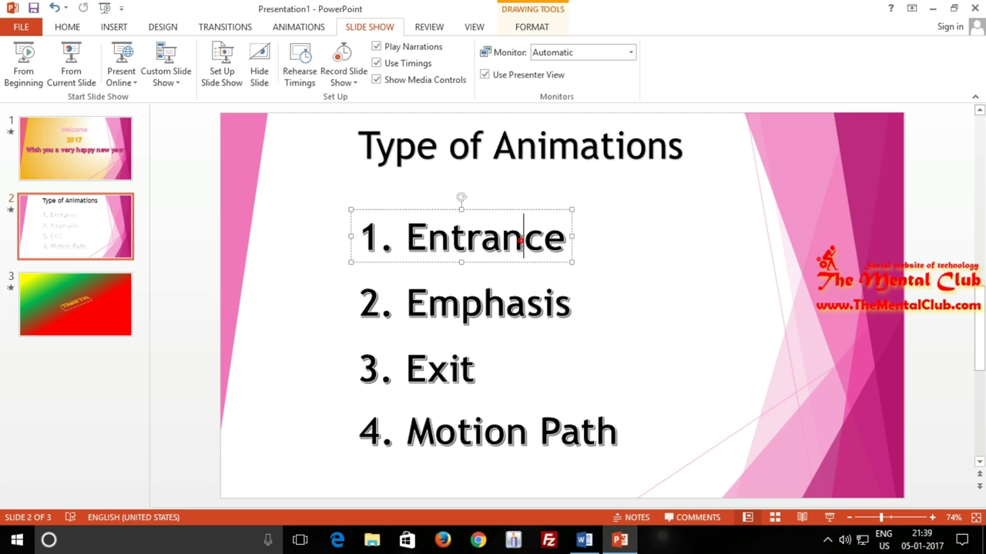
click(681, 312)
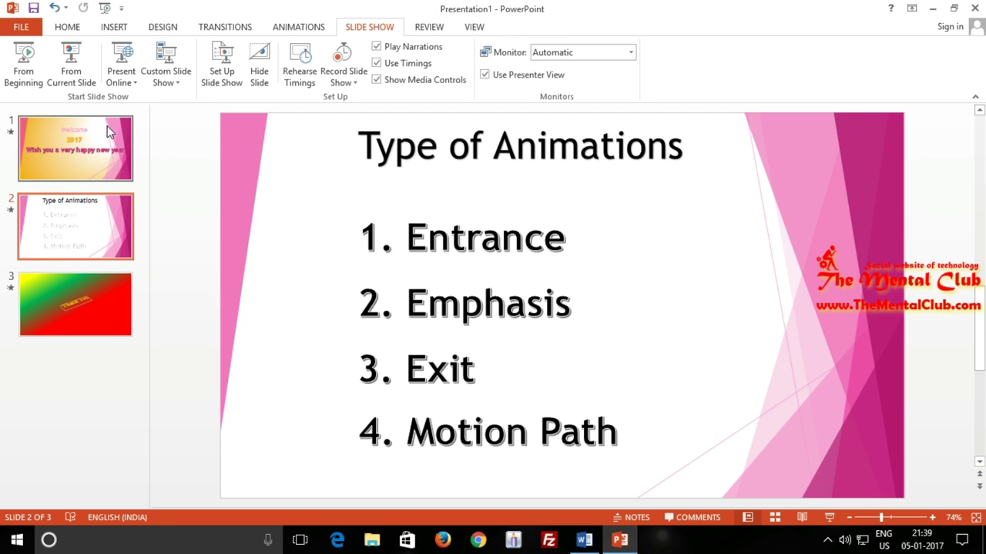
click(79, 80)
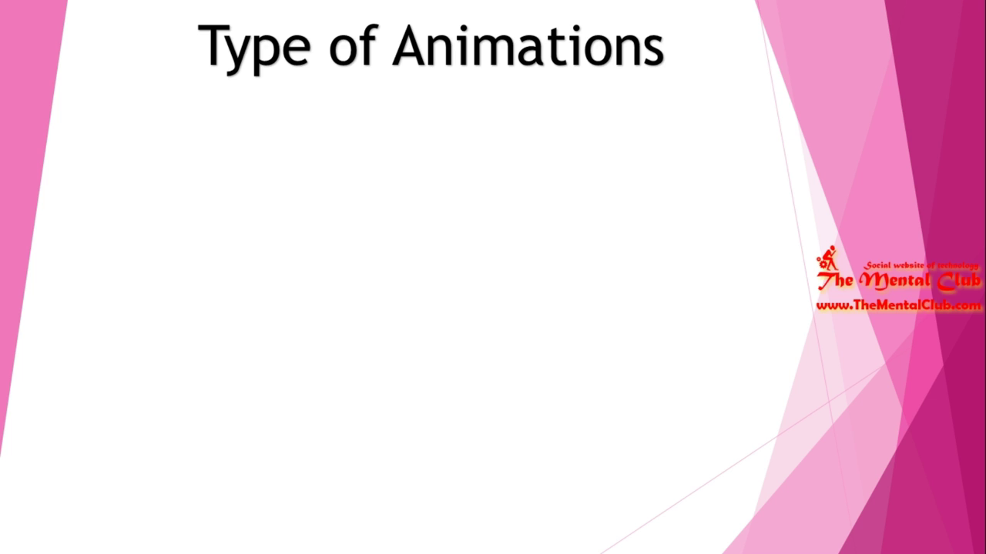
key(space)
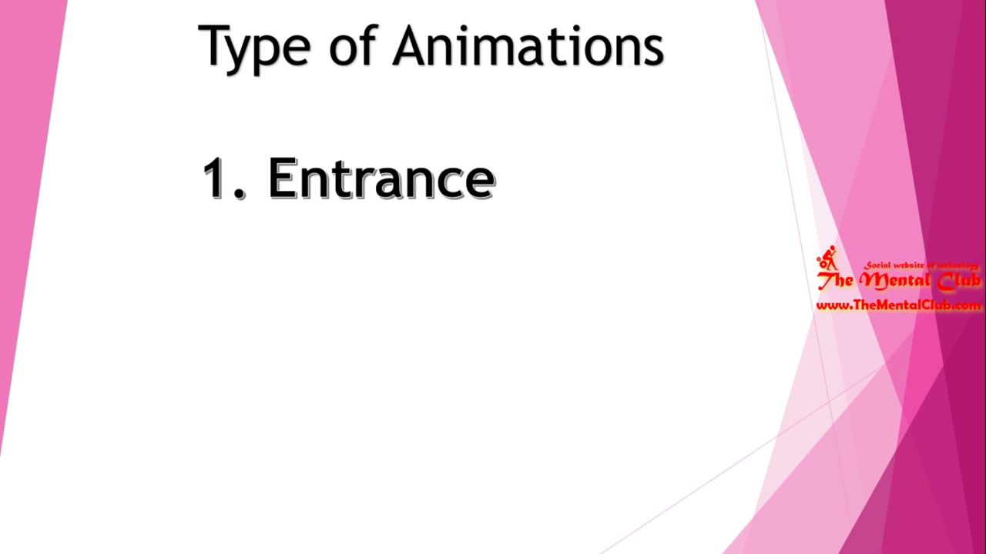
key(space)
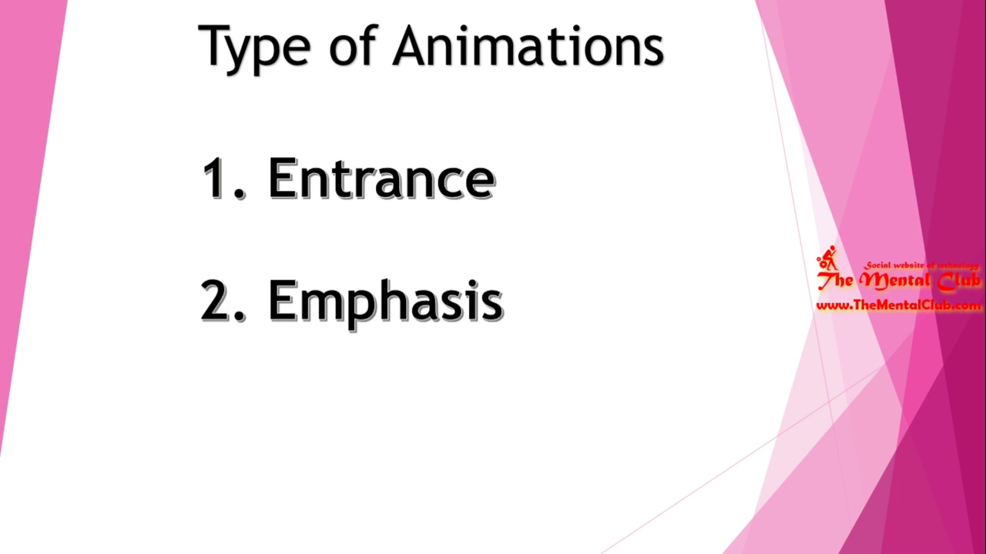
key(space)
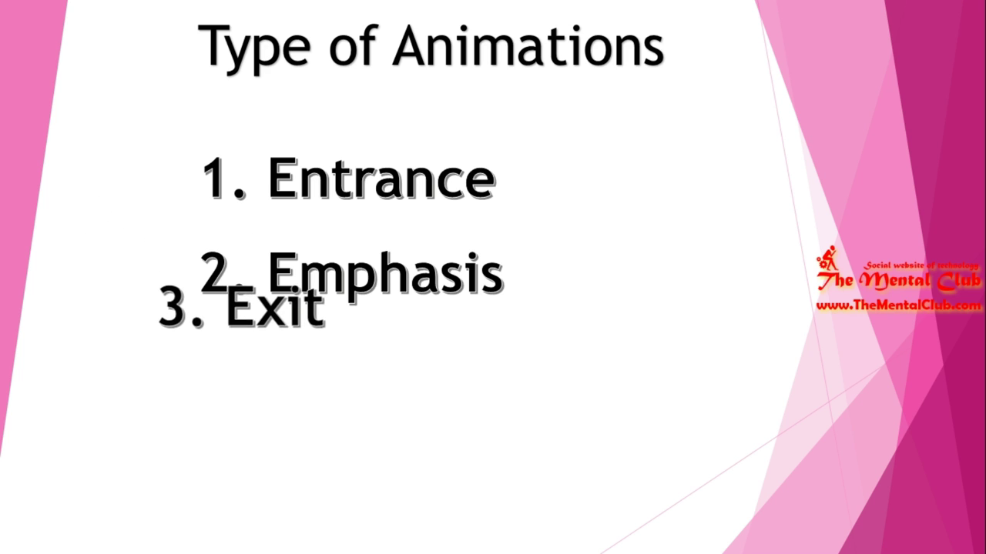
key(space)
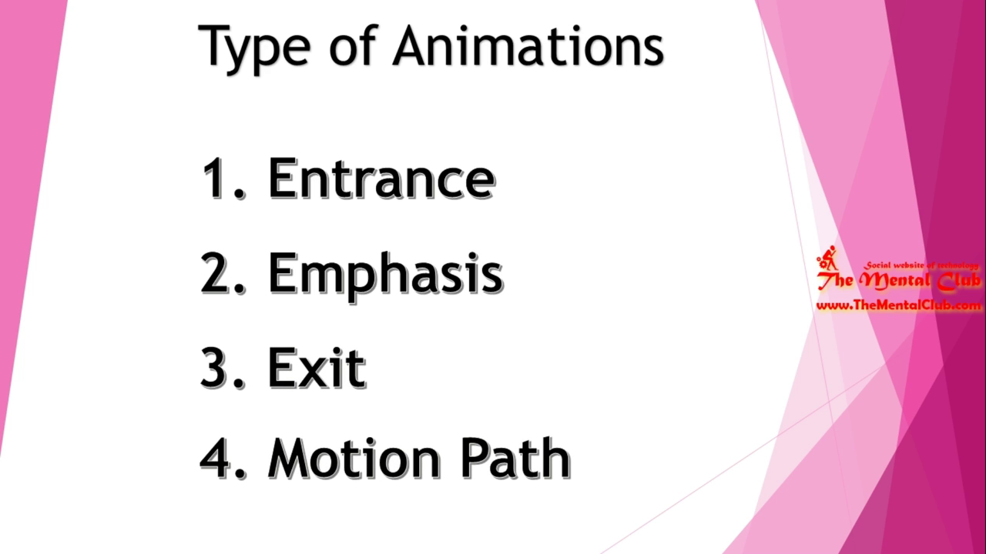
key(space)
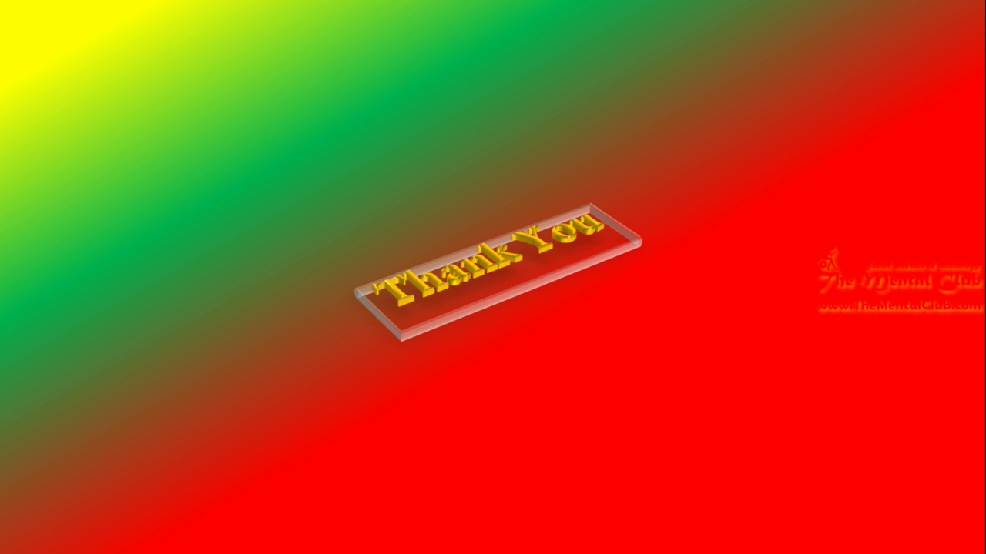
key(space)
key(space)
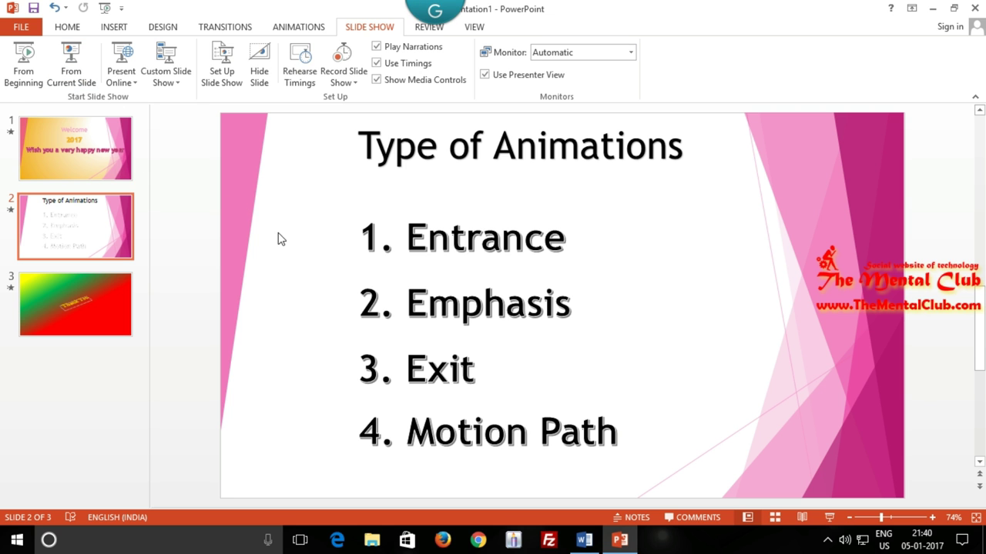
Check the effects on the Emphasis, Motion Path and Entrance text boxes, then show the Animation Pane.
click(507, 312)
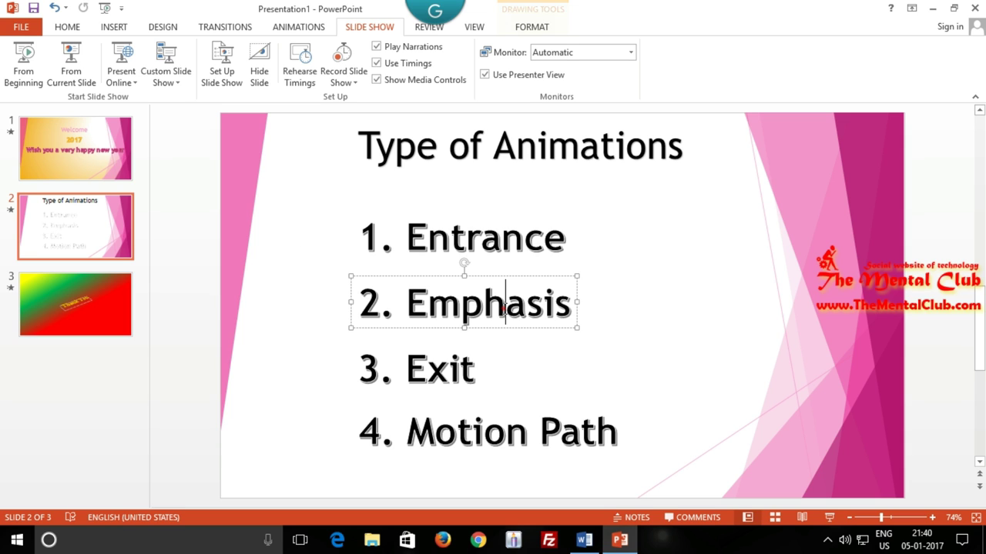
click(289, 27)
click(539, 364)
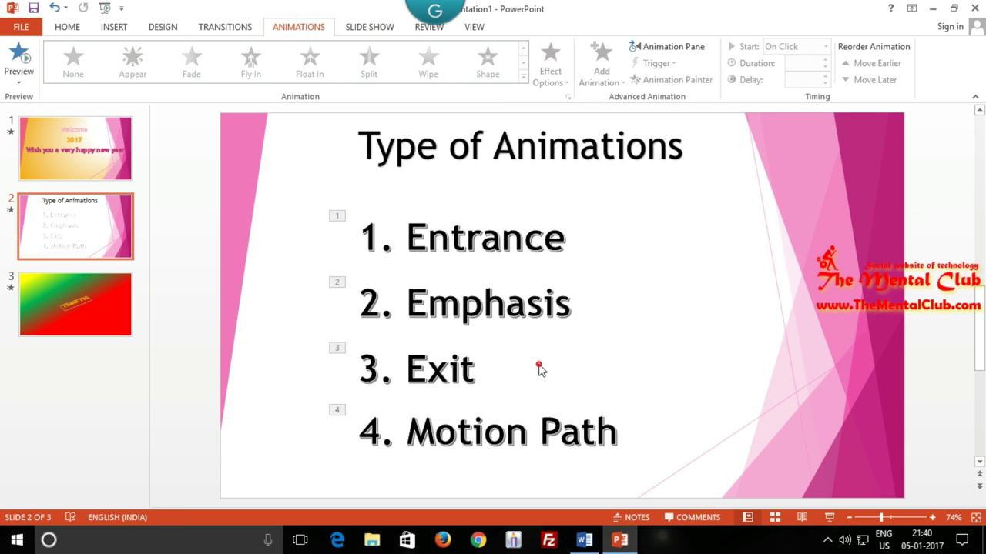
click(483, 431)
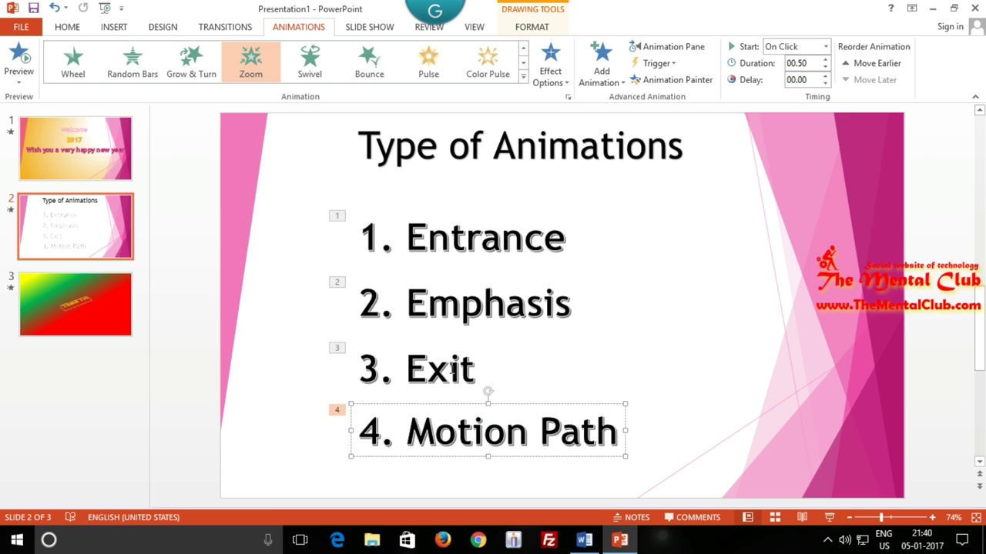
click(449, 239)
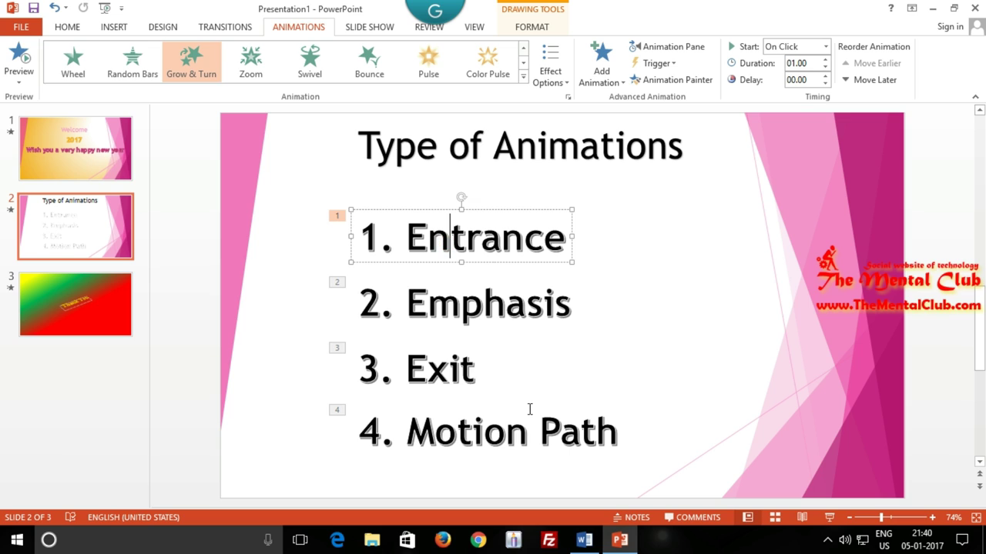
click(366, 233)
drag(382, 233, 564, 240)
click(505, 311)
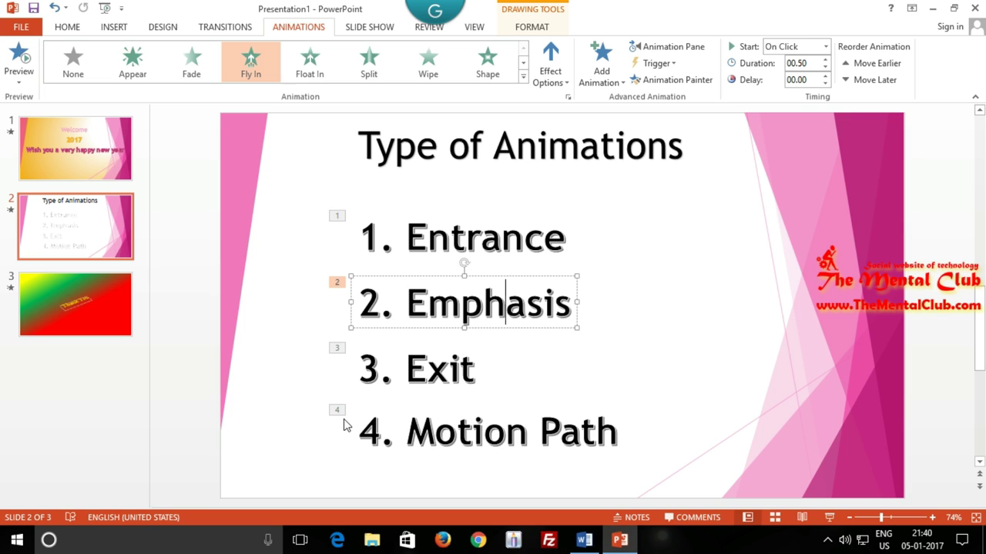
click(679, 361)
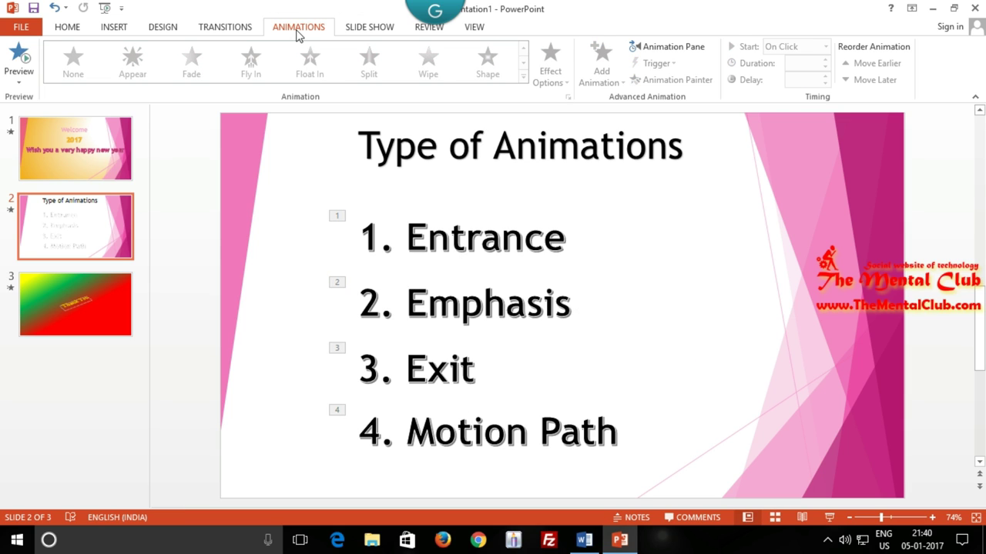
click(678, 48)
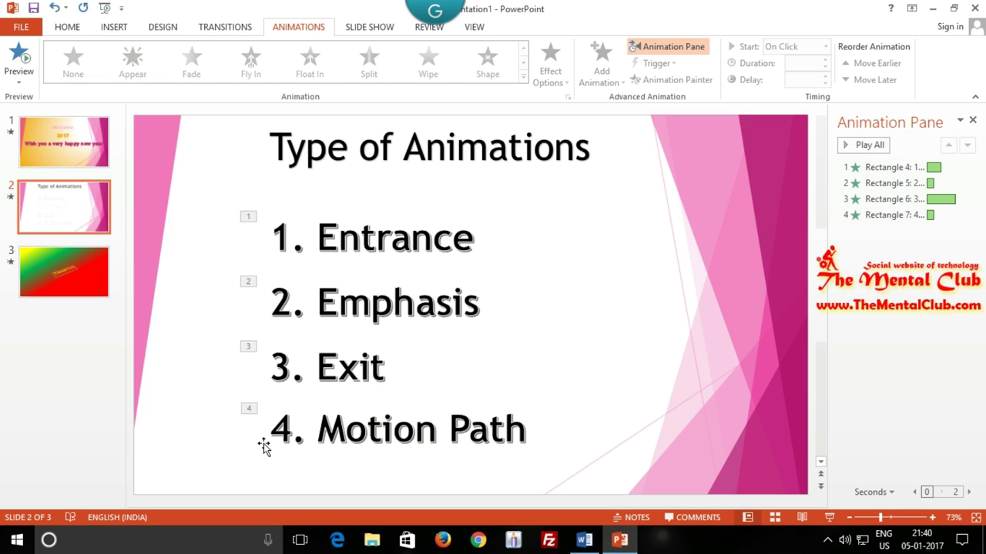
Undo trial deletions, then drag the Rectangle 7 Motion Path animation up to second place.
click(904, 220)
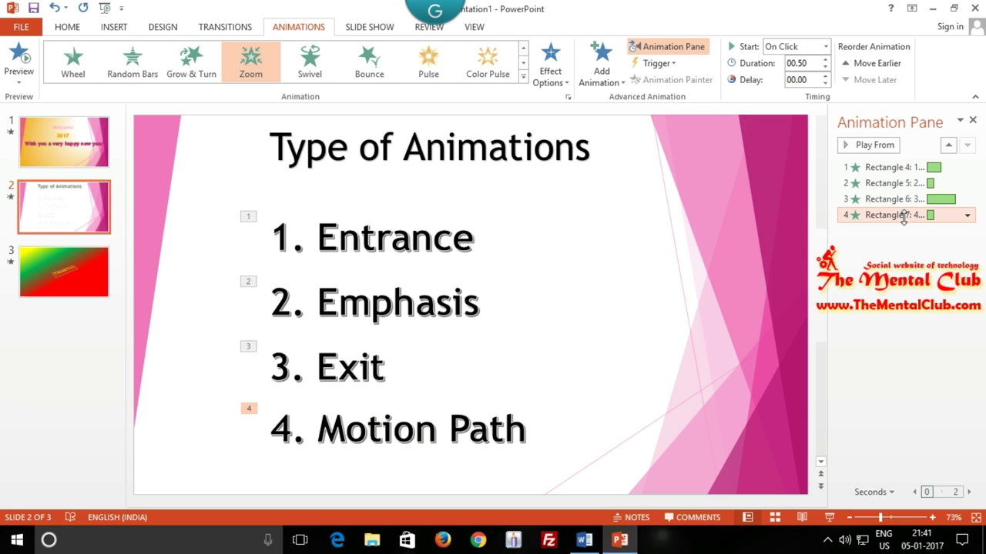
right_click(902, 216)
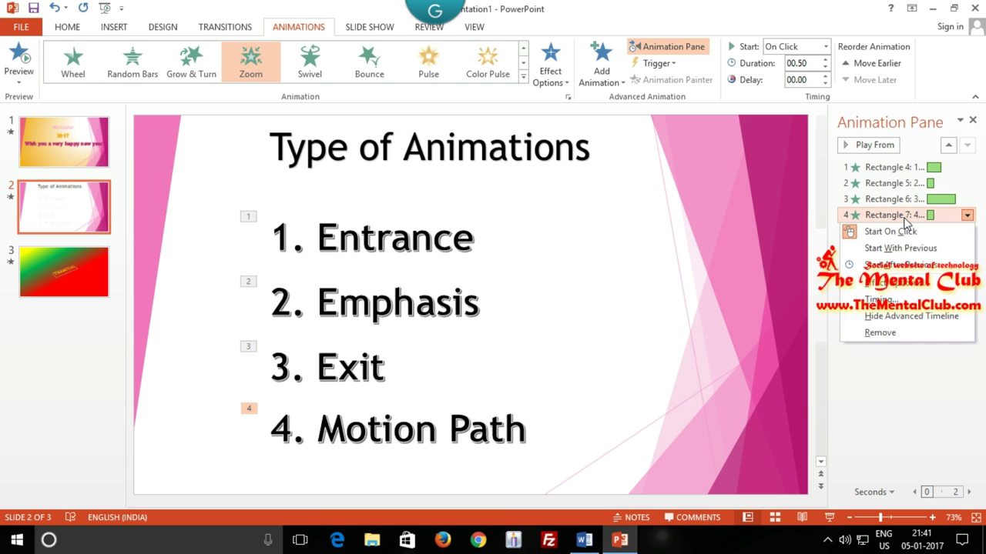
click(885, 334)
key(Delete)
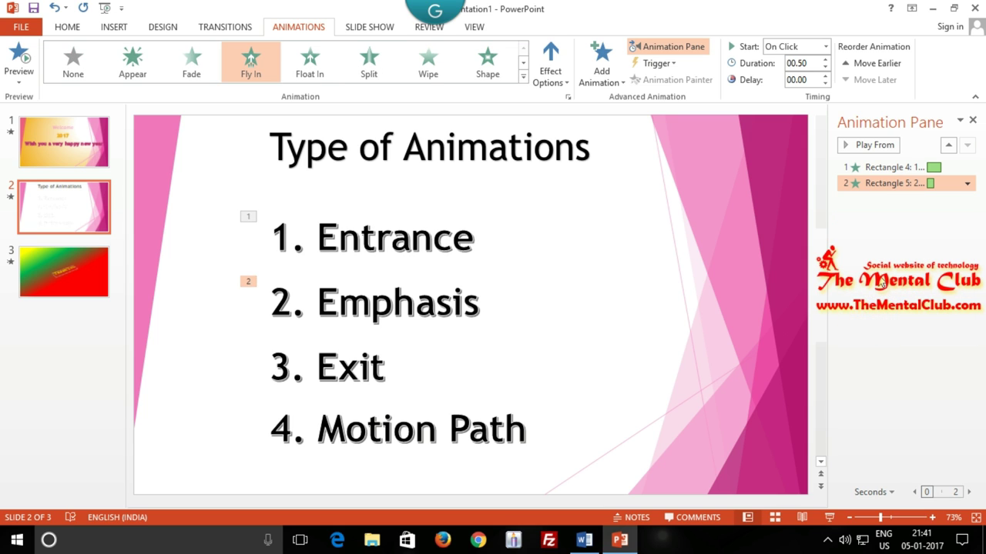
key(Delete)
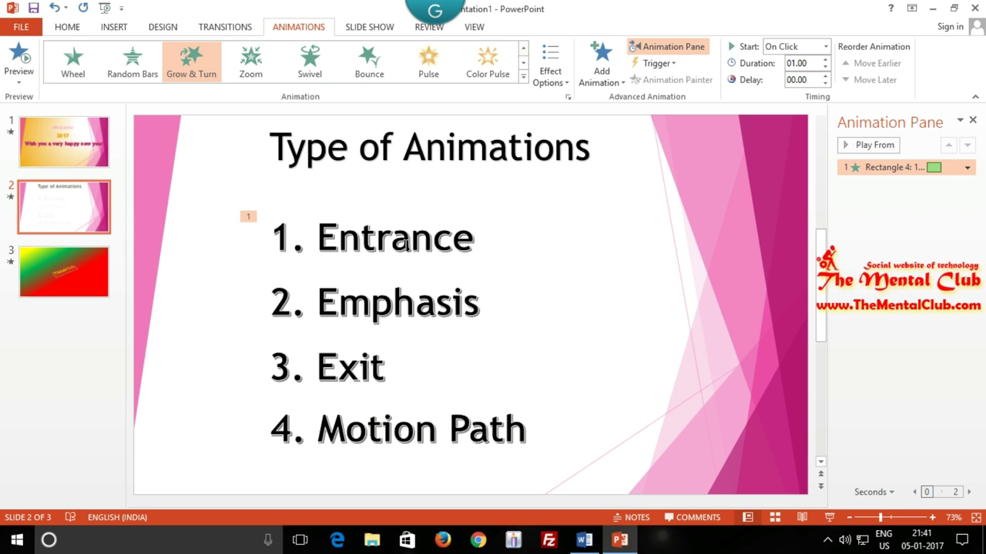
key(ctrl+z)
key(ctrl+z)
key(ctrl+z)
key(ctrl+z)
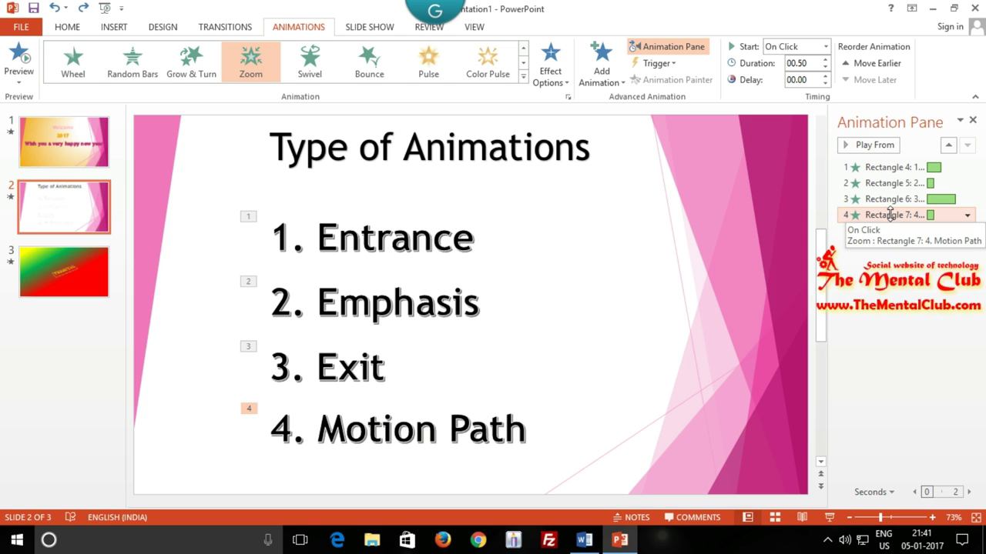
drag(891, 215, 896, 185)
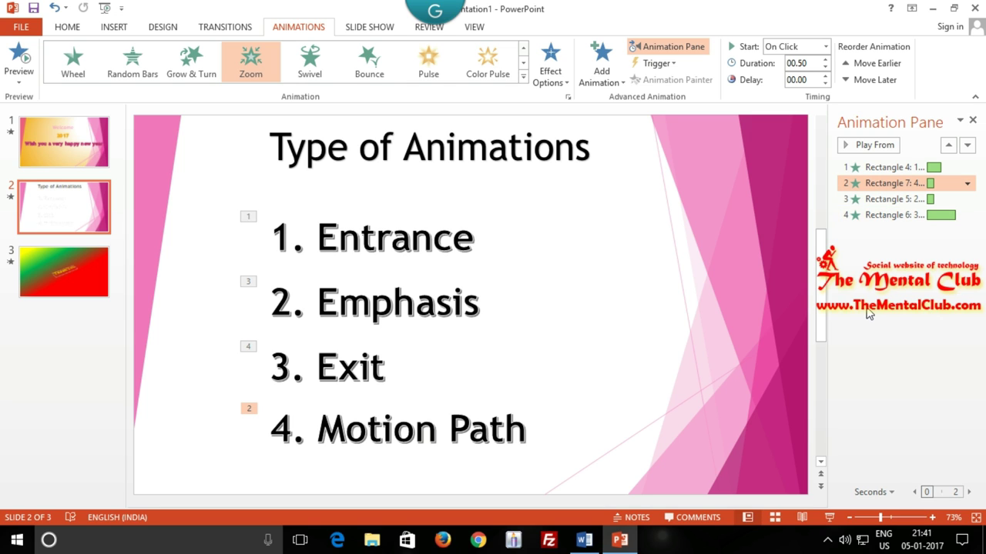
click(373, 29)
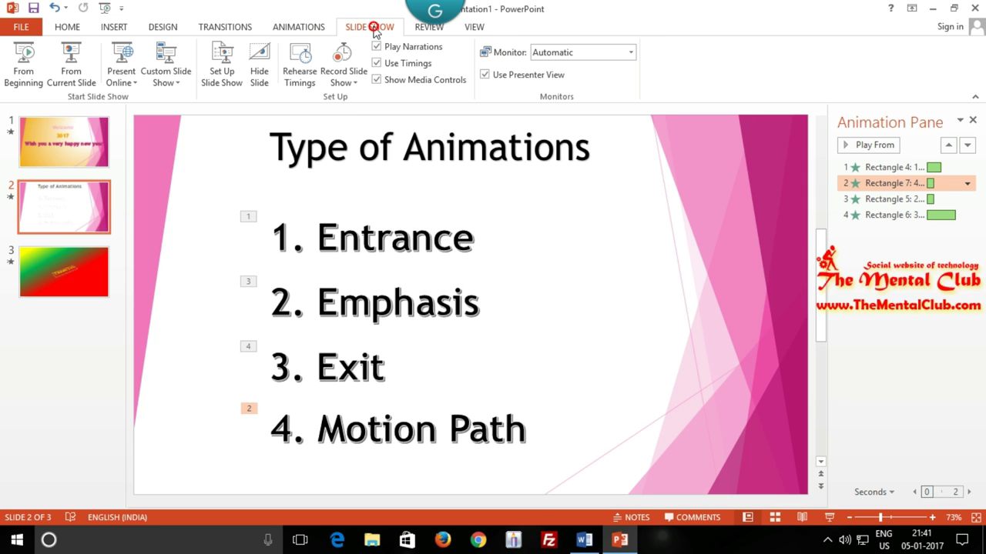
click(71, 60)
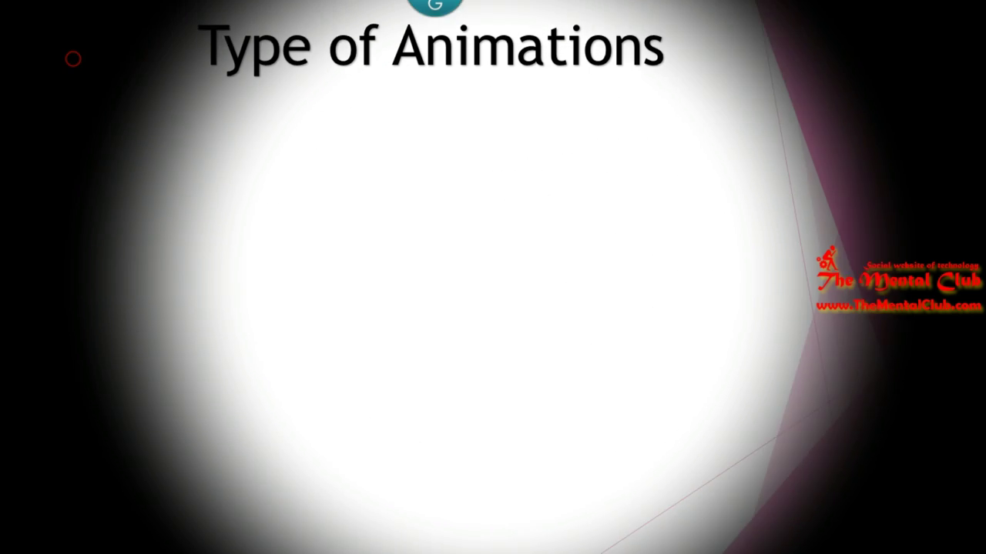
key(space)
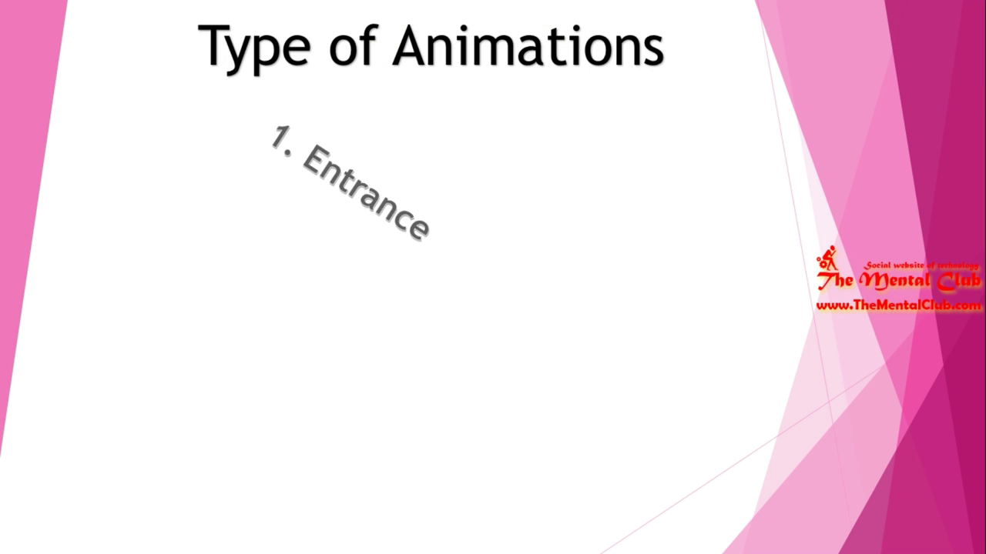
key(space)
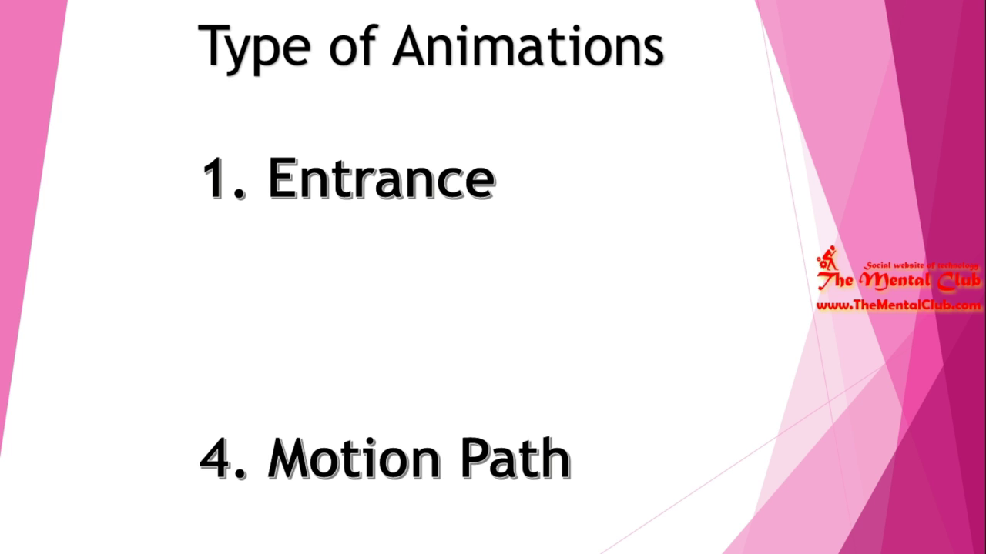
key(space)
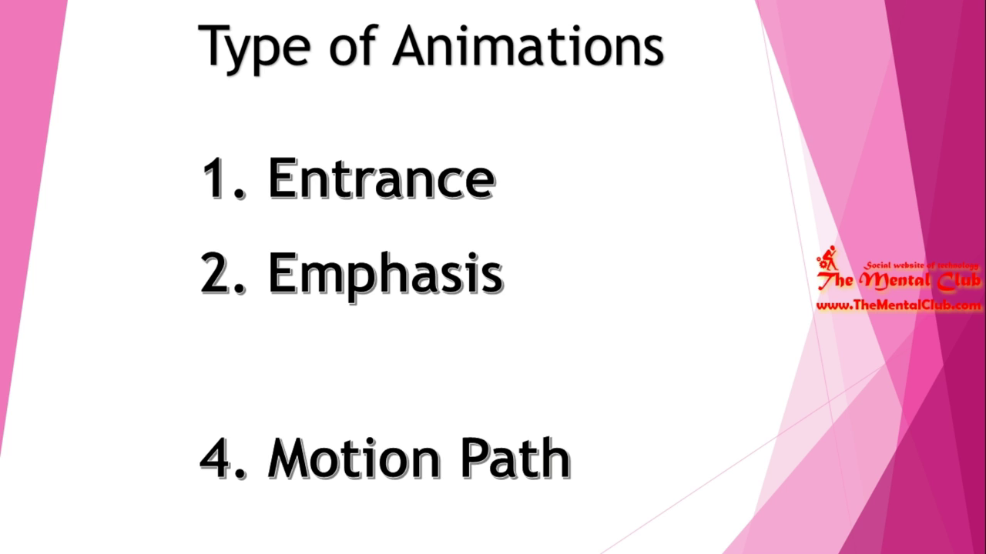
key(space)
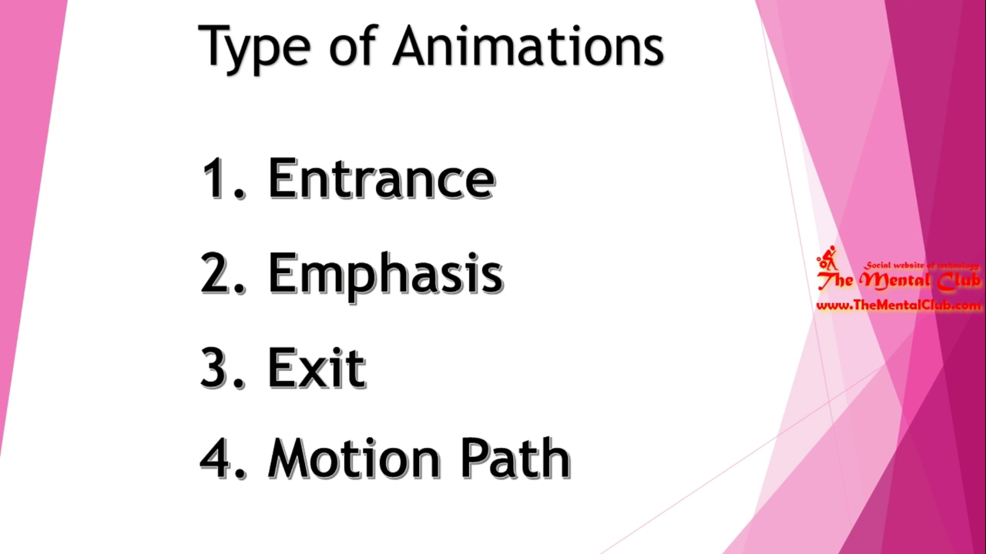
right_click(561, 219)
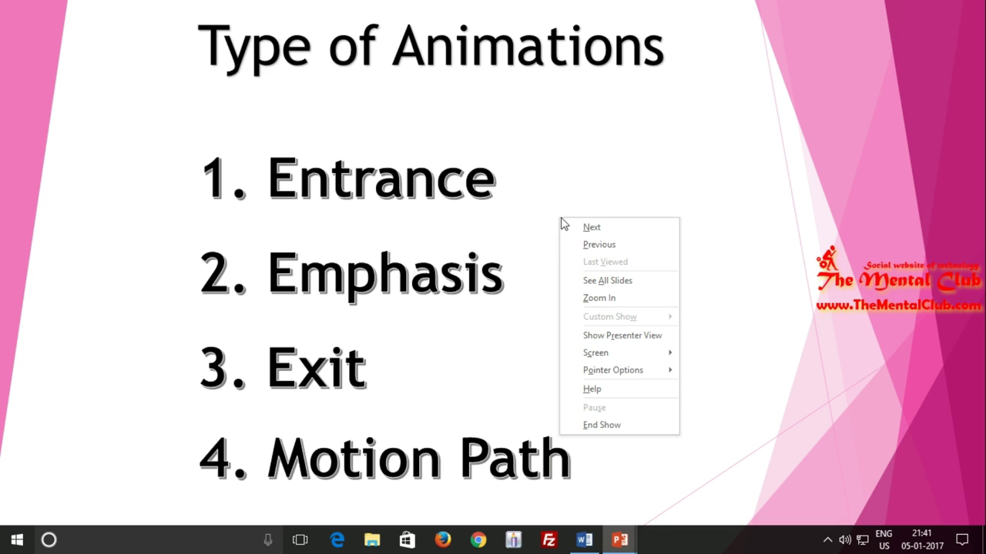
click(610, 426)
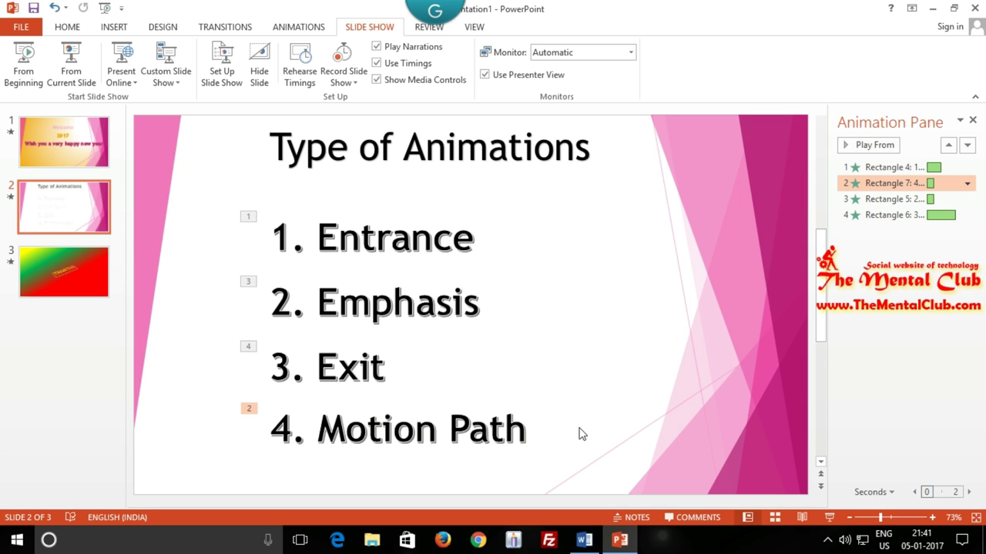
click(410, 235)
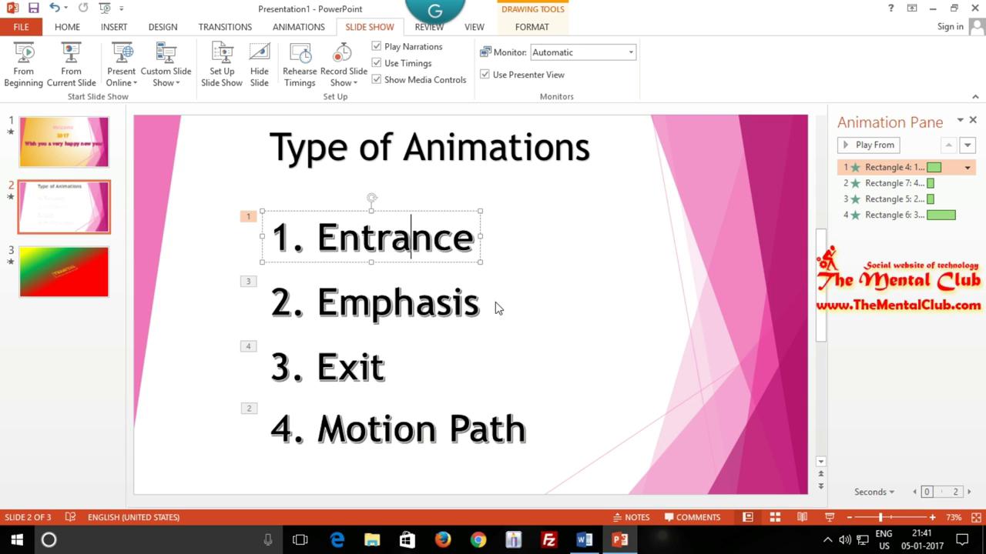
click(467, 308)
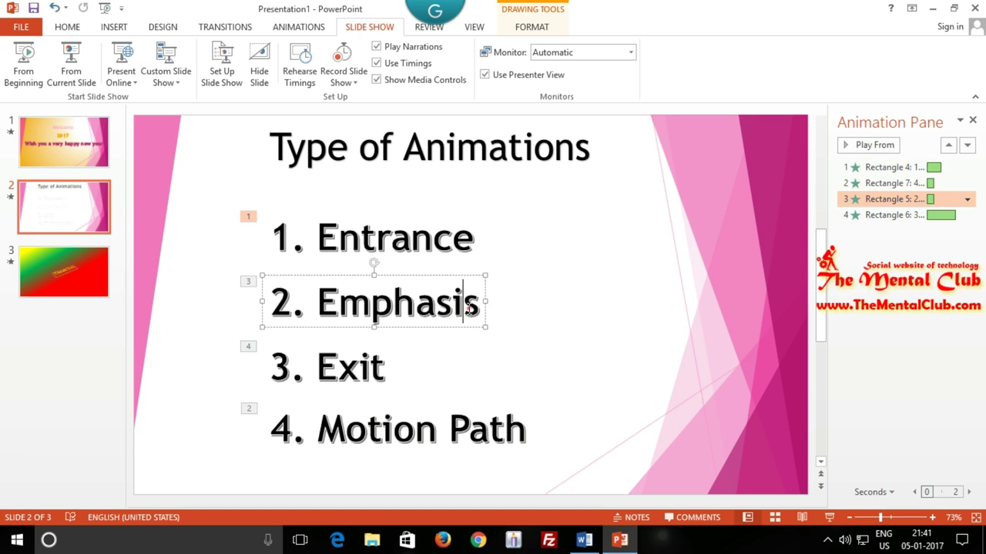
click(436, 245)
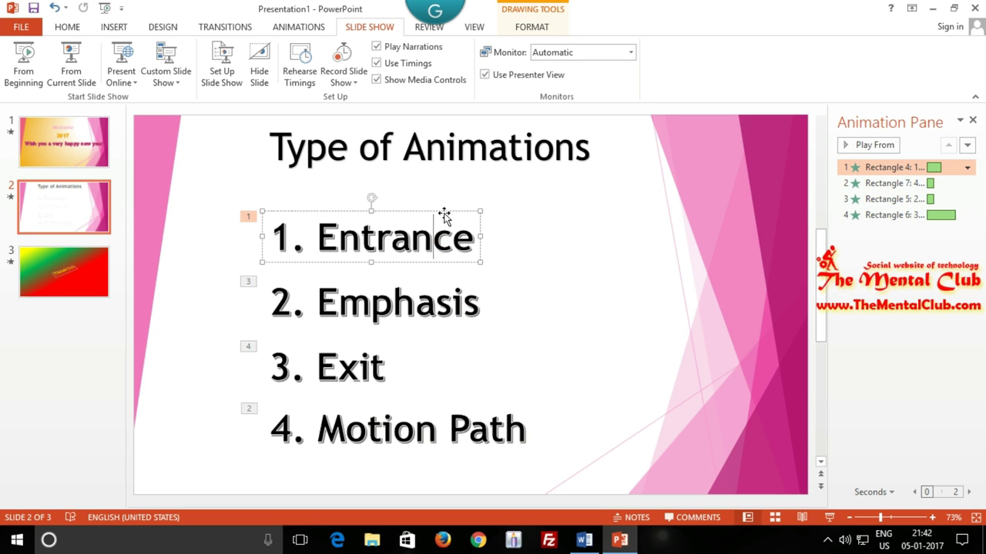
click(82, 80)
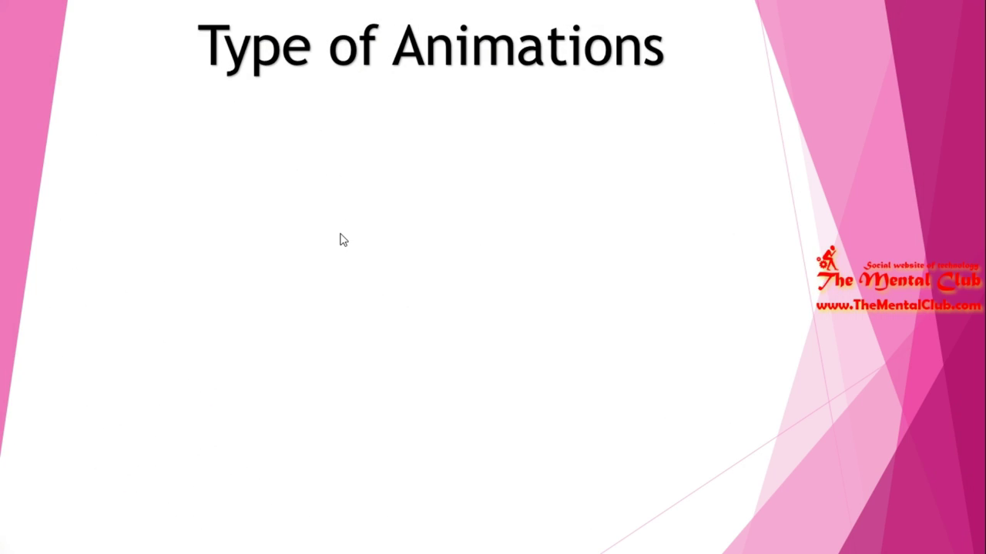
click(342, 239)
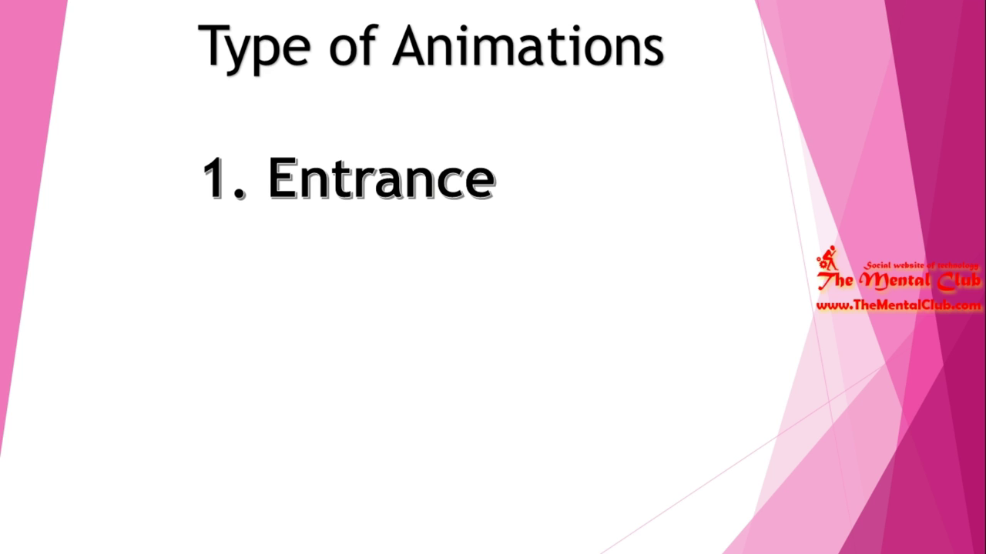
key(Escape)
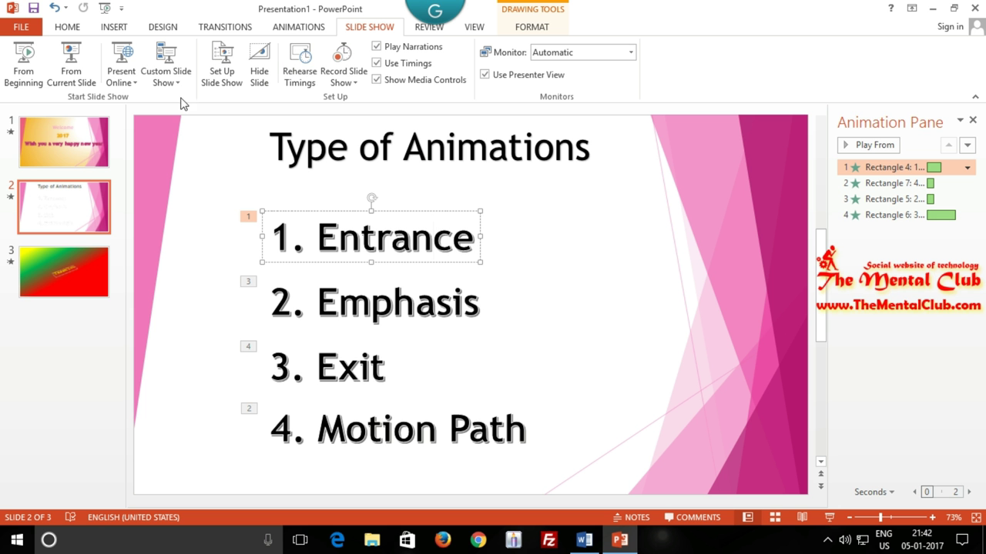
click(74, 59)
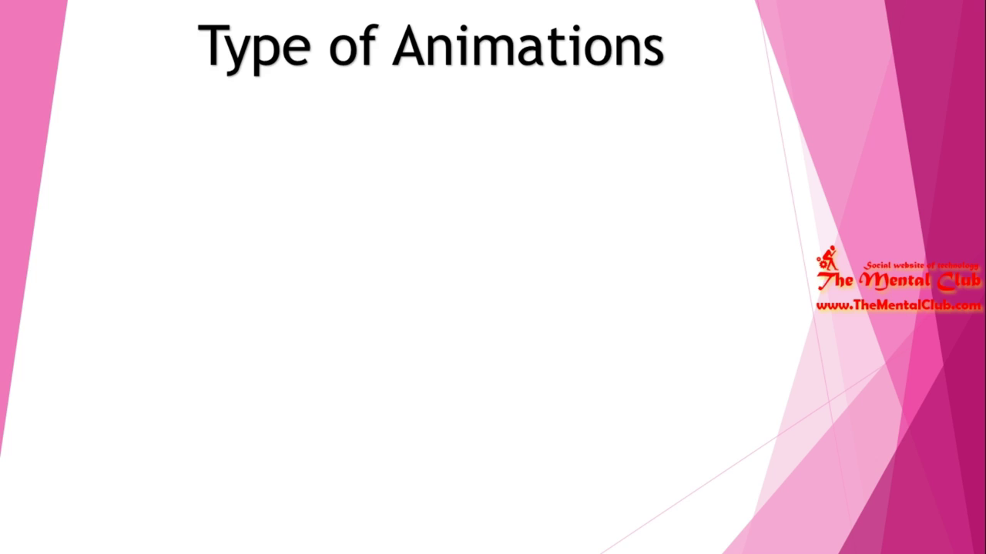
key(Escape)
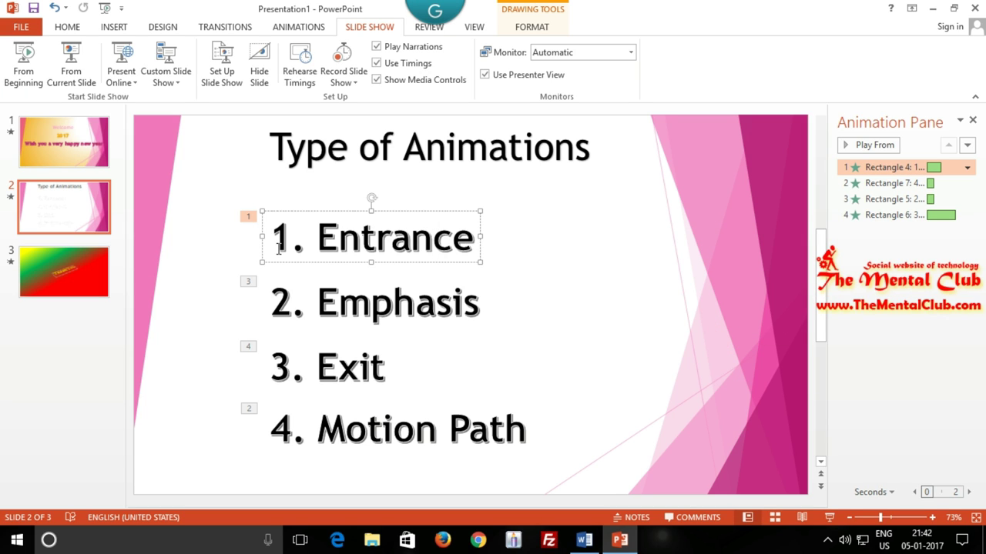
click(463, 286)
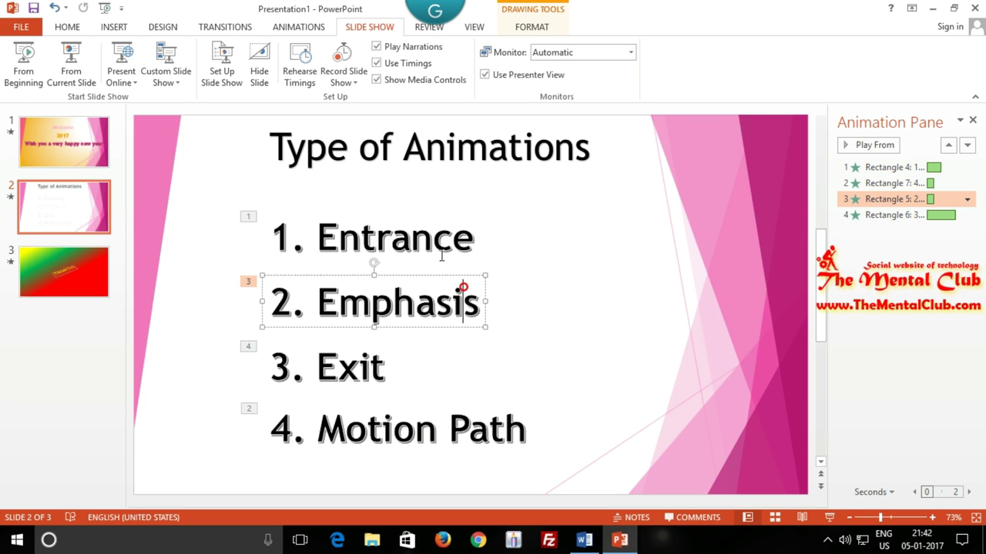
click(436, 251)
click(442, 211)
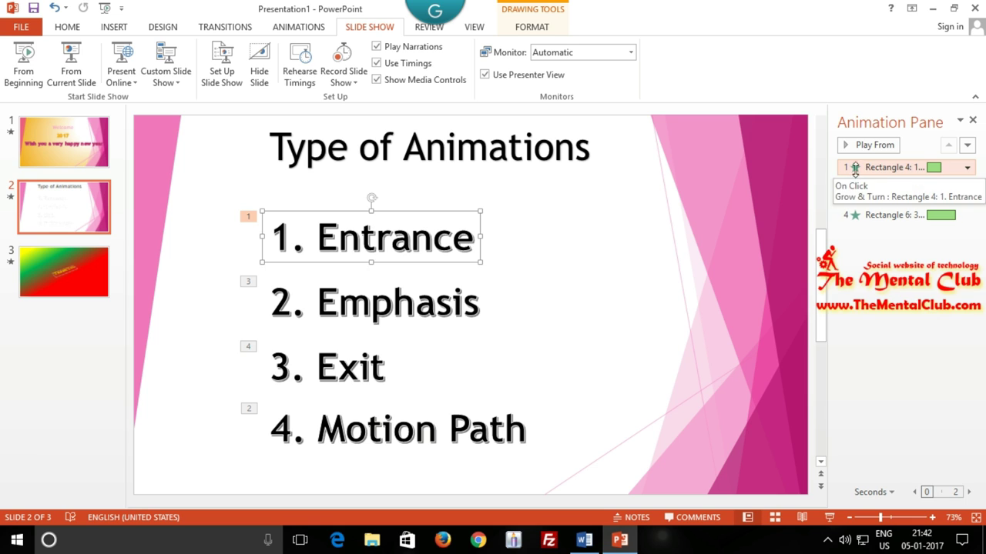
Set the 1. Entrance animation's timing to start On Click and repeat 3 times.
click(968, 169)
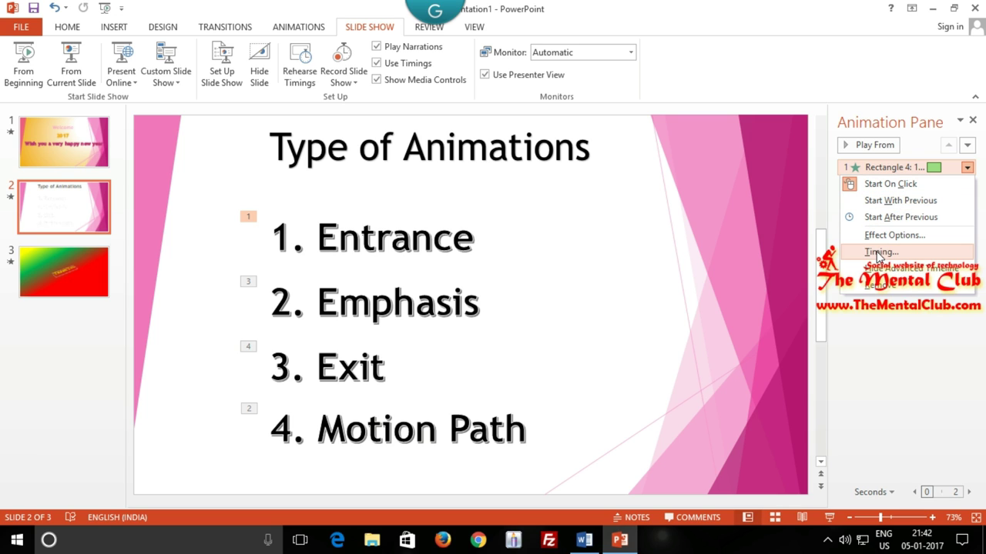
click(878, 252)
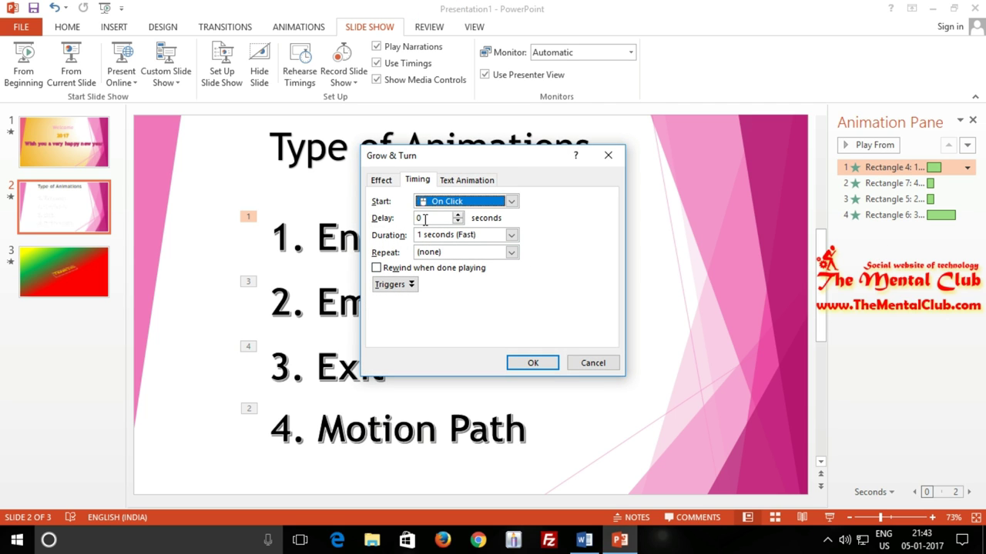
click(501, 202)
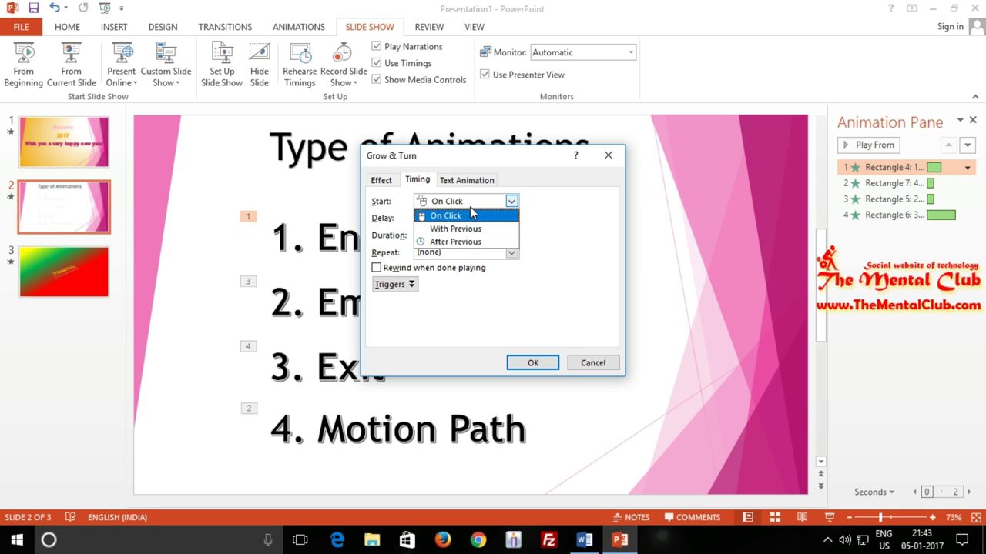
click(472, 215)
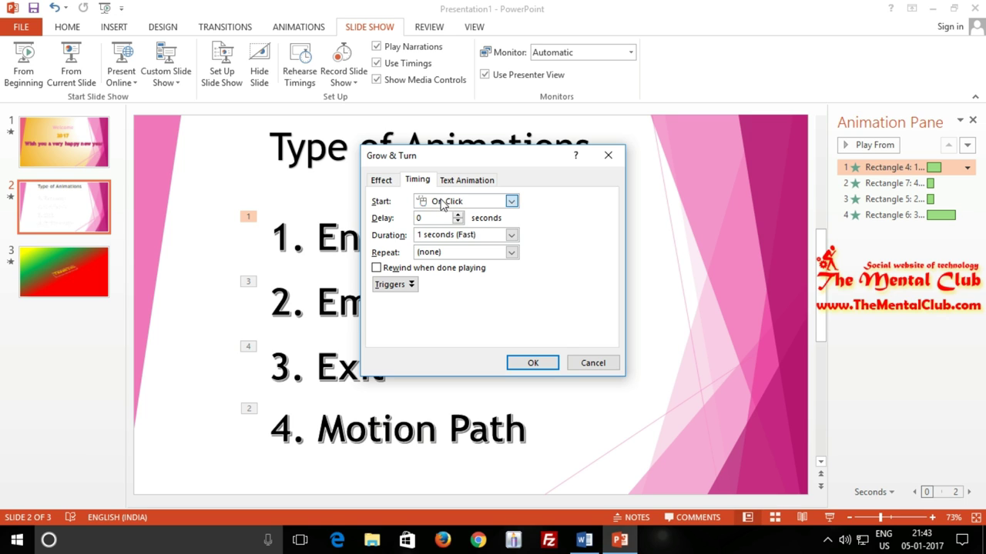
click(443, 203)
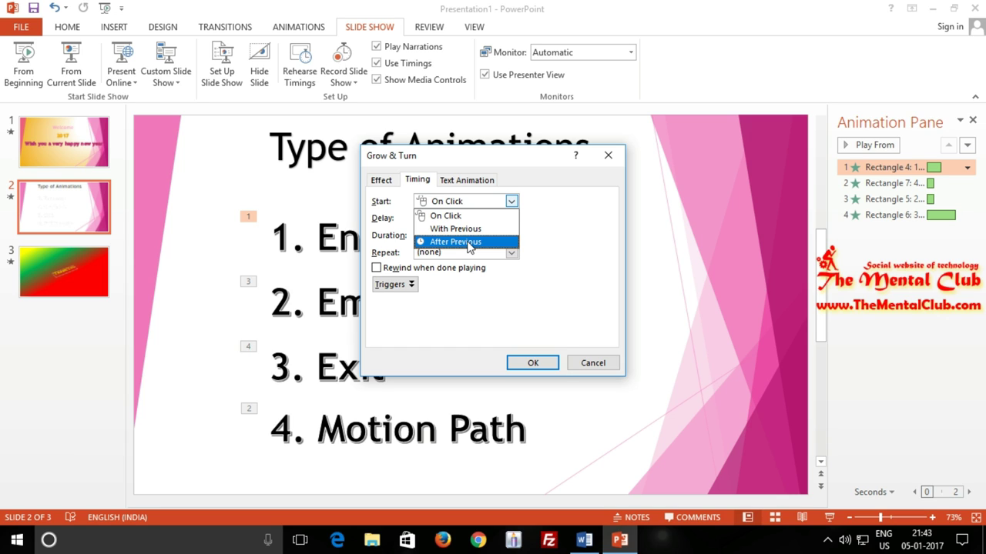
click(513, 201)
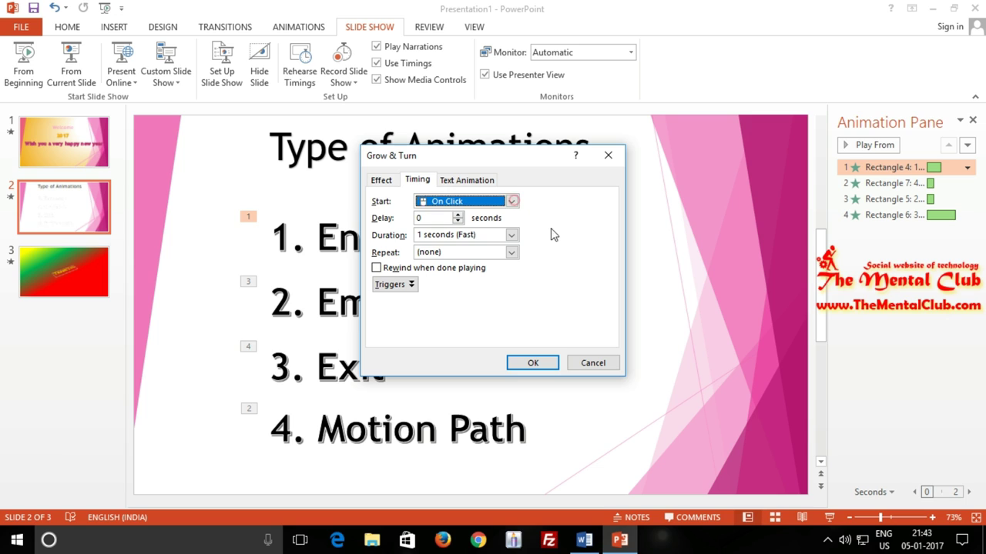
click(510, 253)
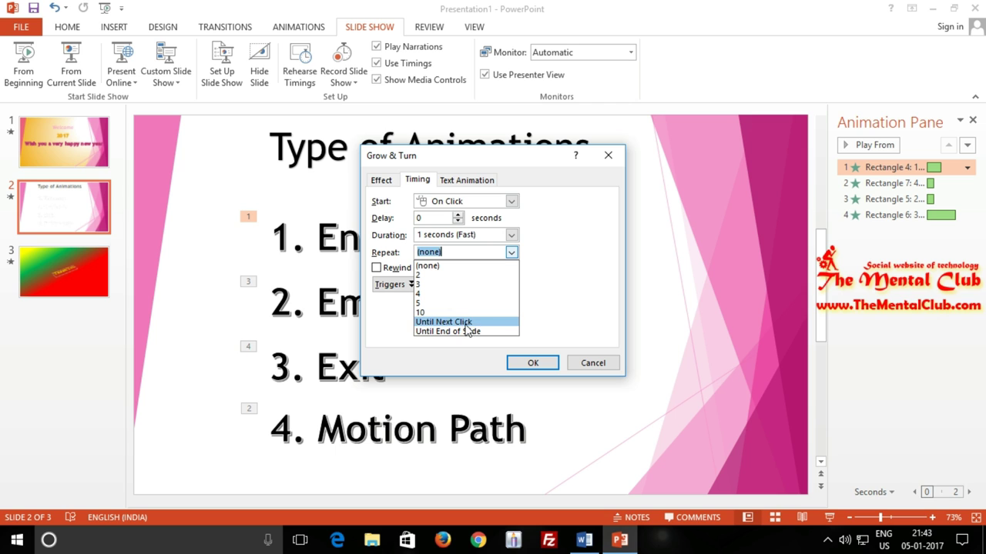
click(425, 285)
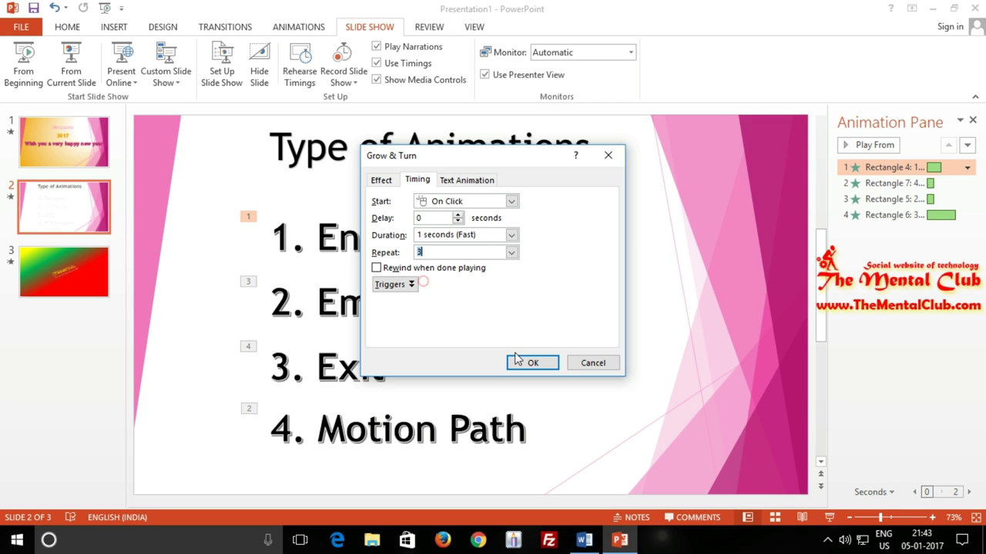
click(527, 363)
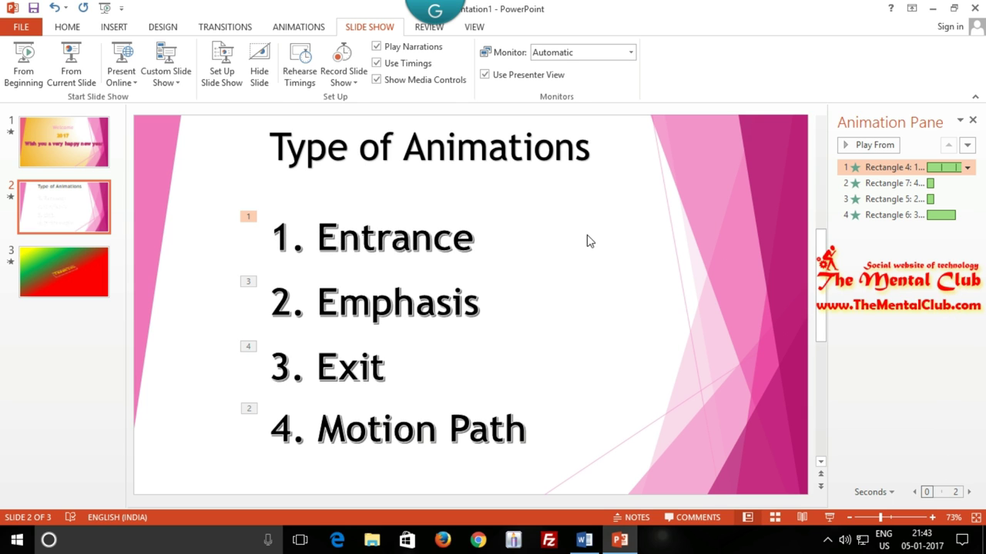
Change the 1. Entrance animation's Repeat setting to Until Next Click.
click(968, 168)
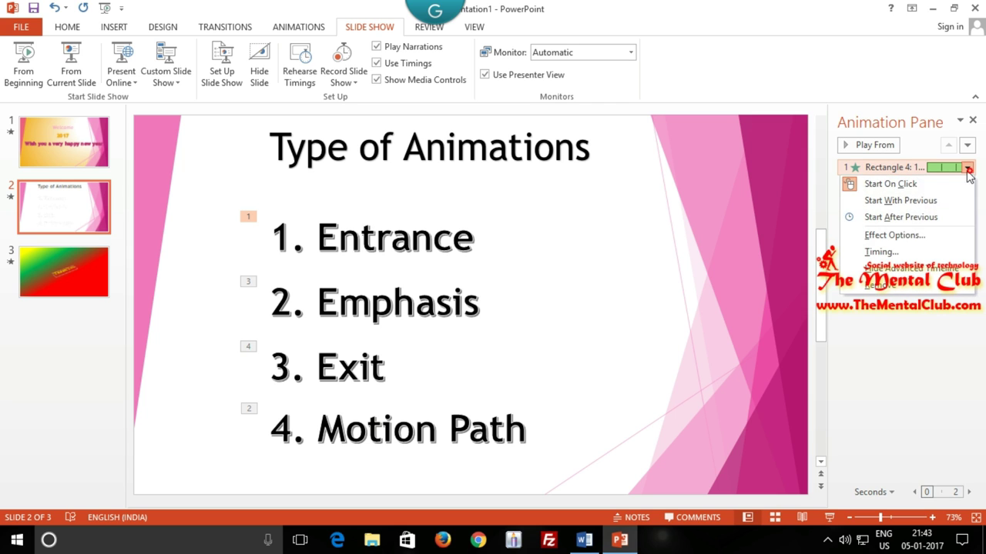
click(881, 252)
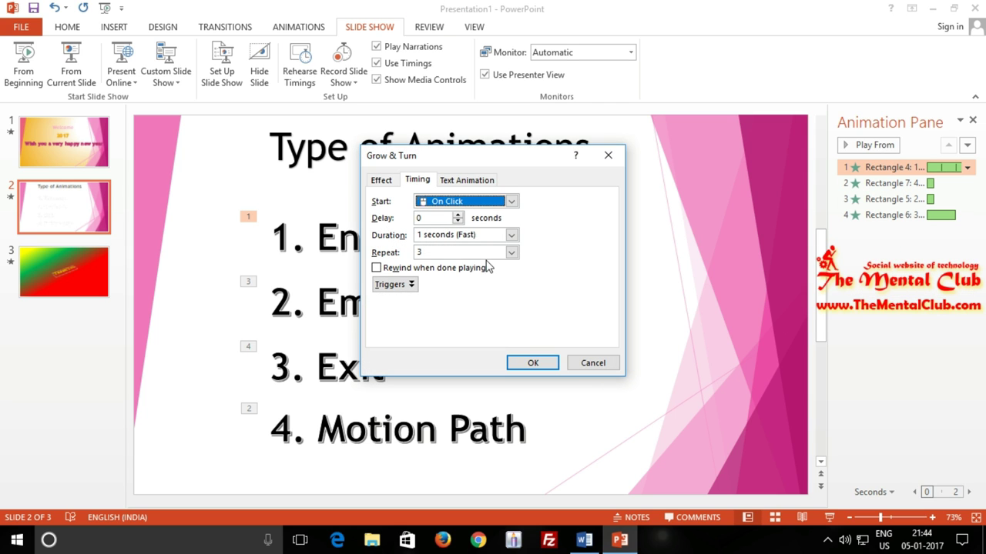
click(511, 252)
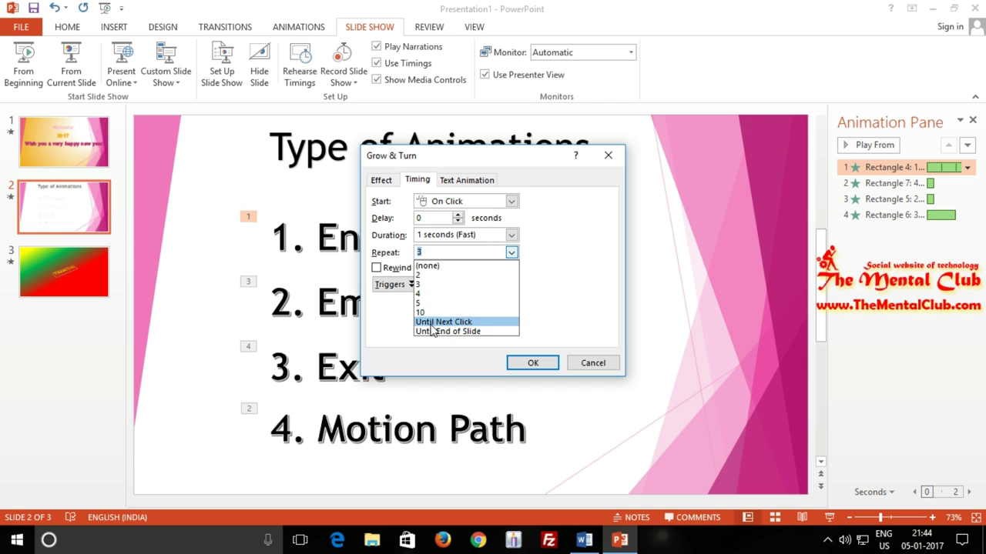
click(431, 323)
click(531, 363)
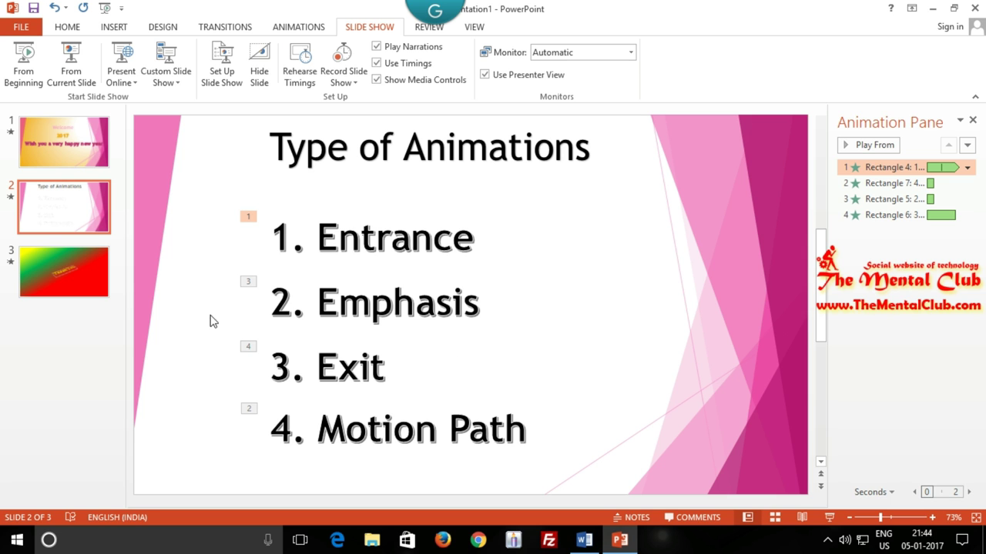
click(72, 70)
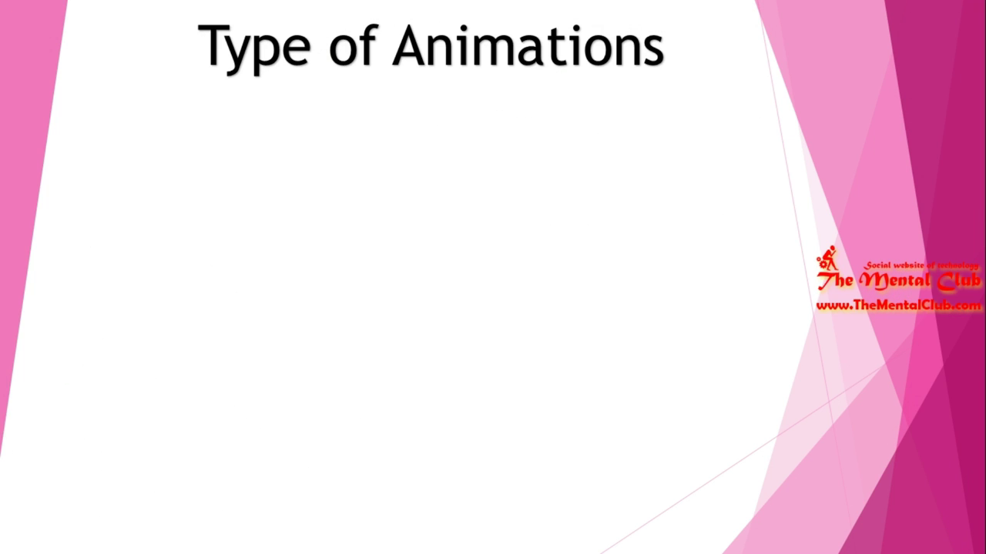
click(154, 182)
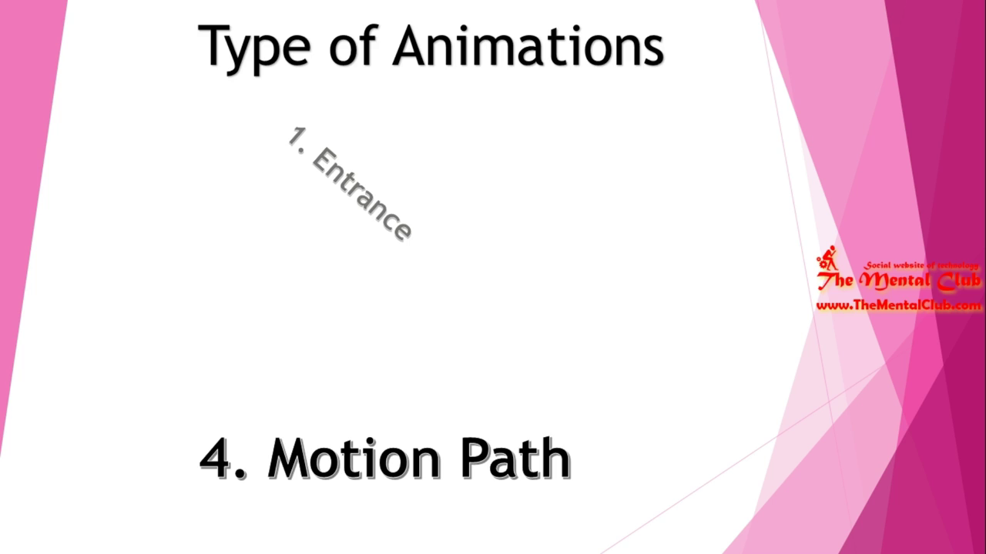
key(Escape)
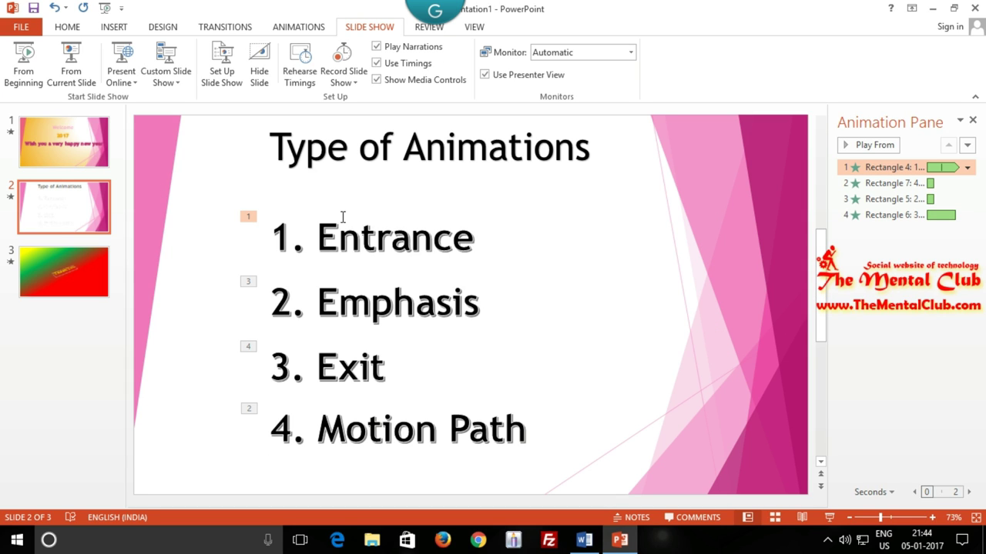
click(340, 230)
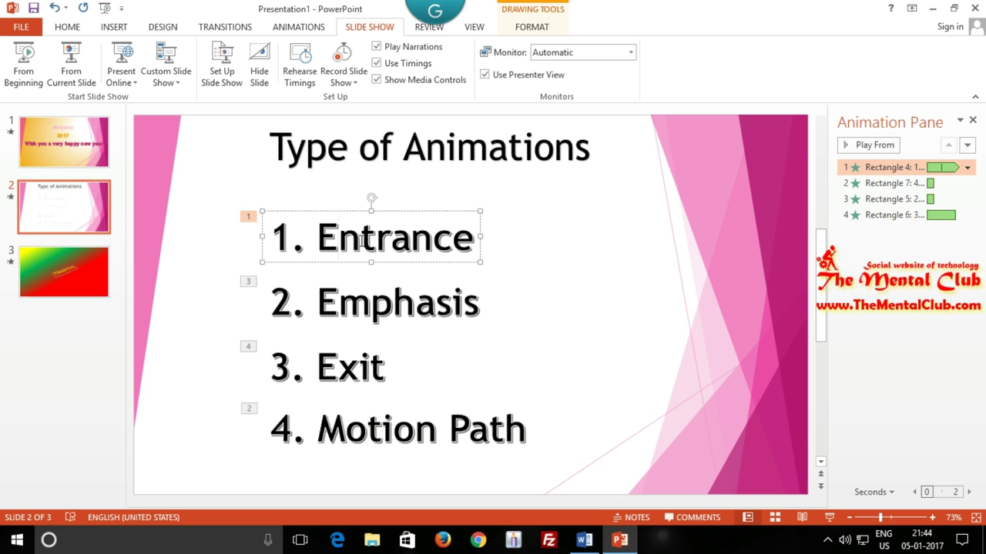
click(968, 168)
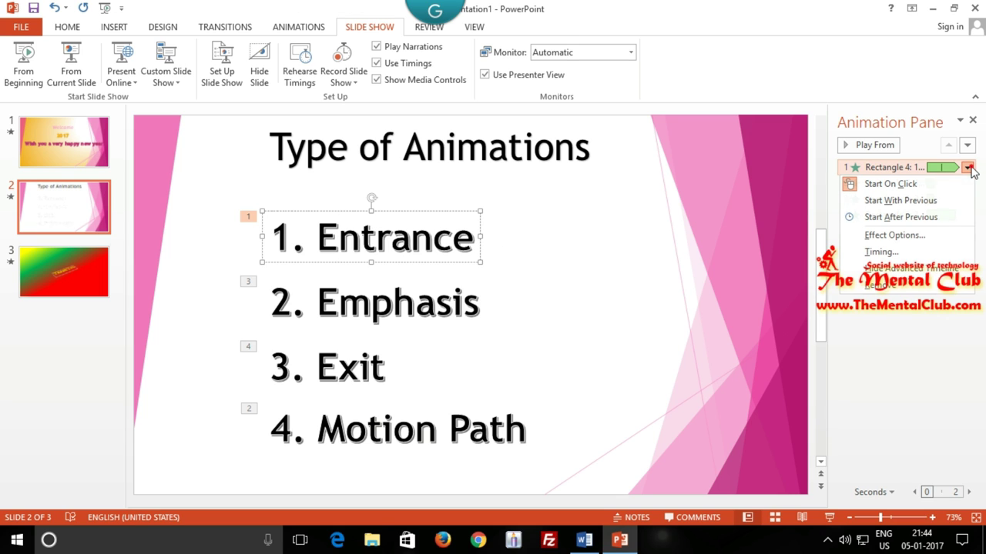
click(398, 233)
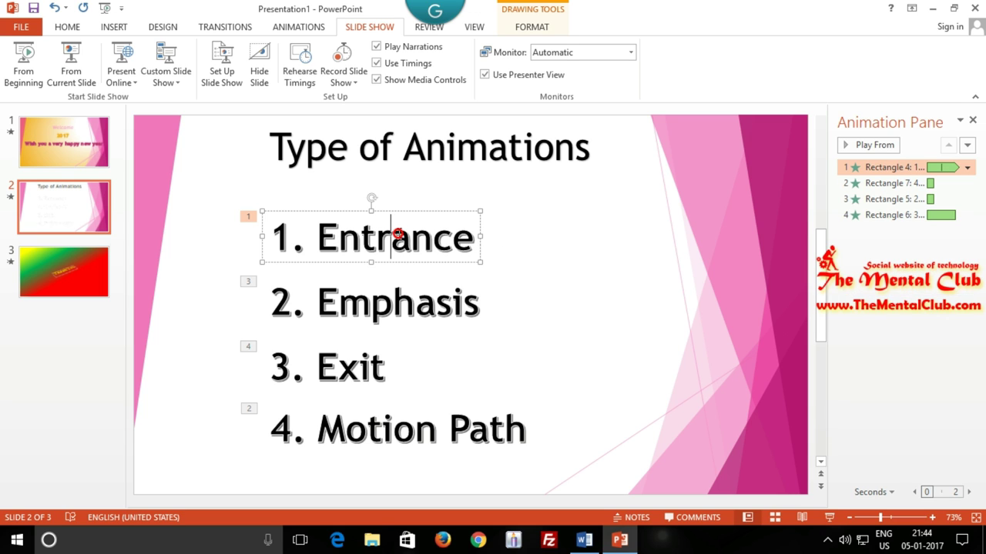
click(968, 168)
click(433, 252)
click(968, 168)
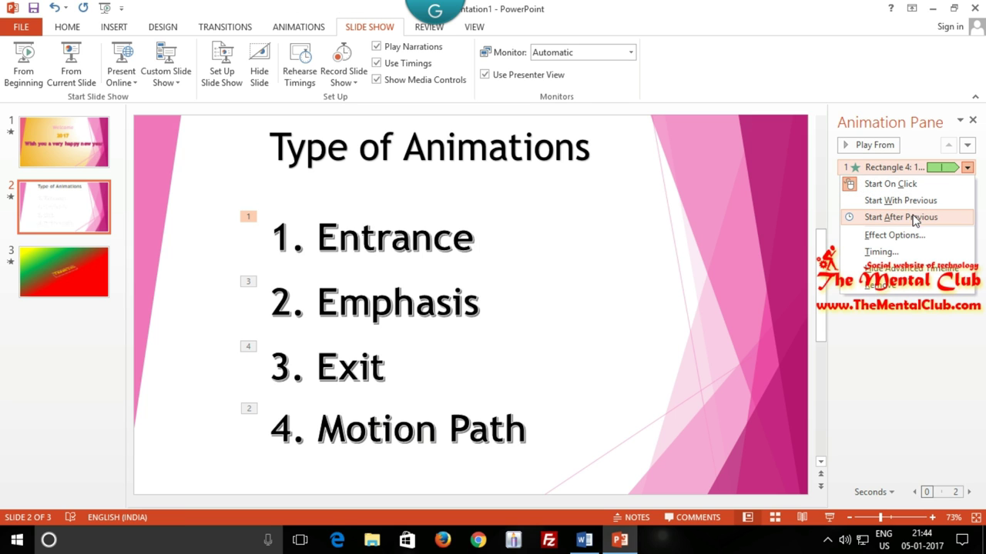
click(910, 252)
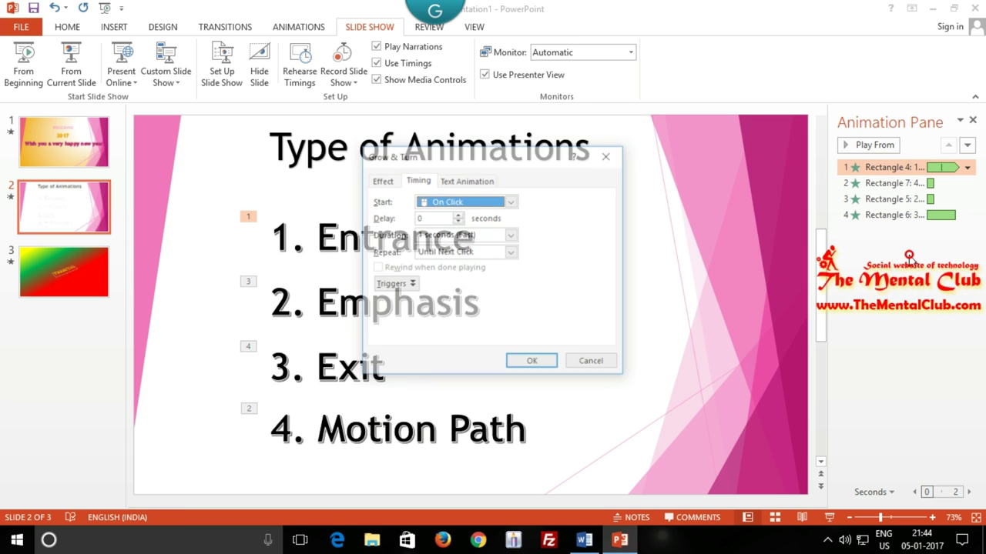
click(513, 253)
click(467, 265)
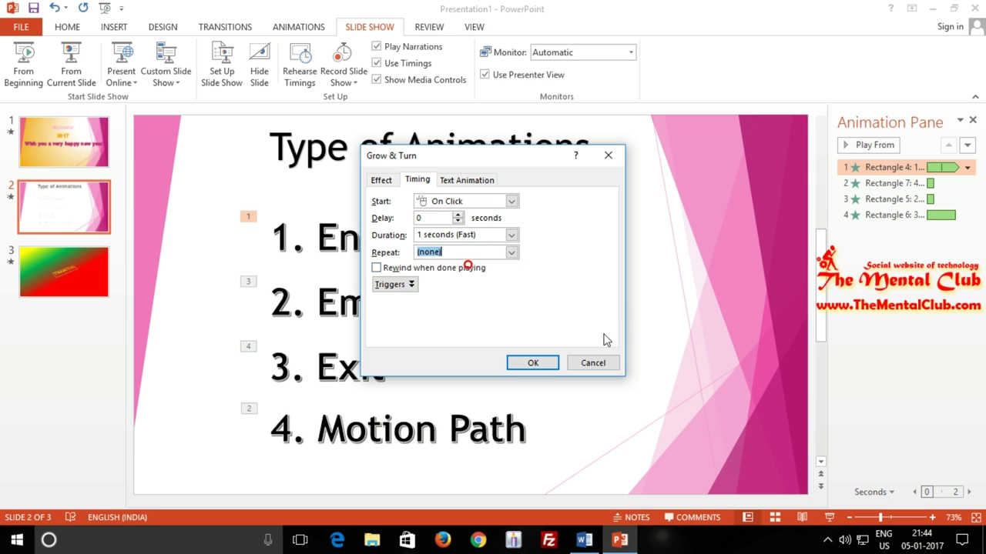
click(548, 363)
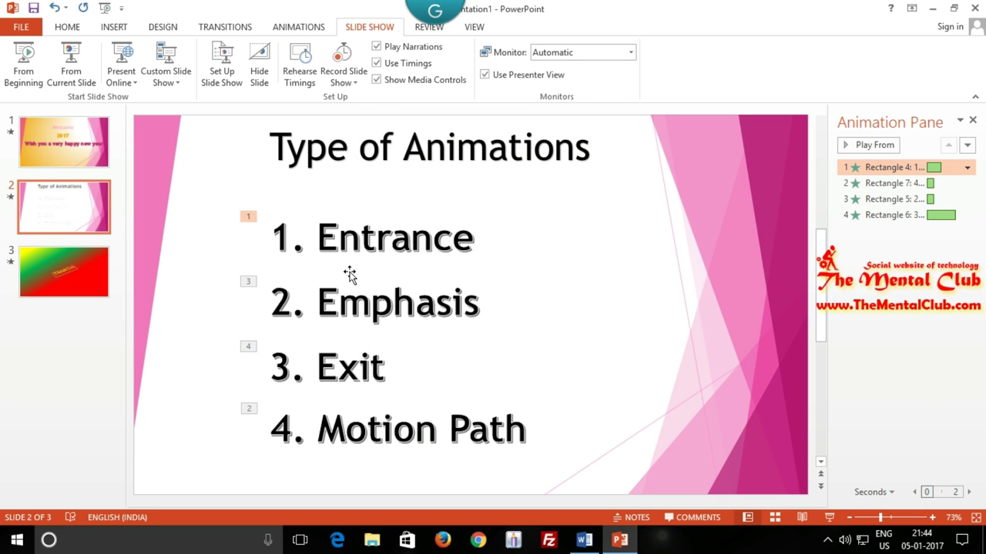
Delete the Rectangle 5 Fly In animation from the 2. Emphasis text box.
click(352, 303)
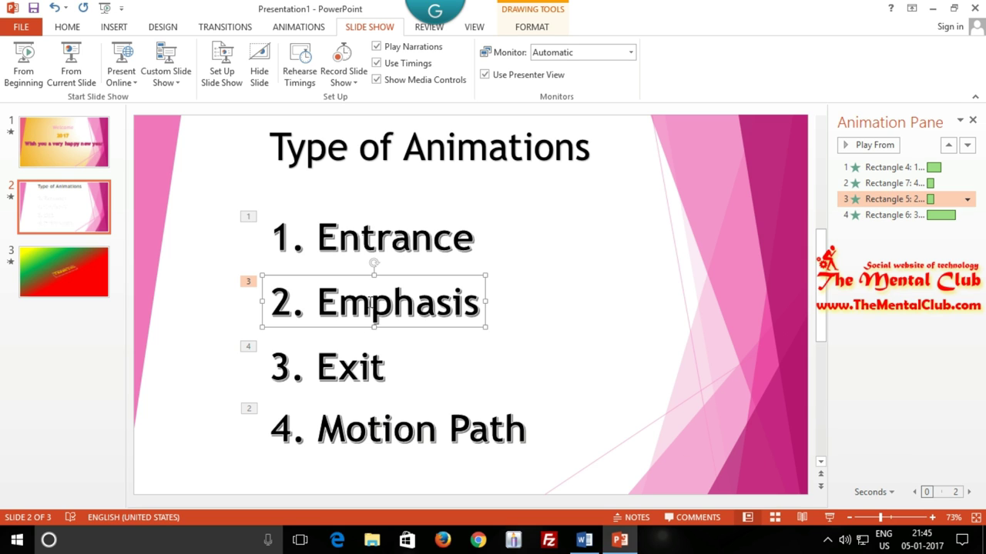
click(354, 367)
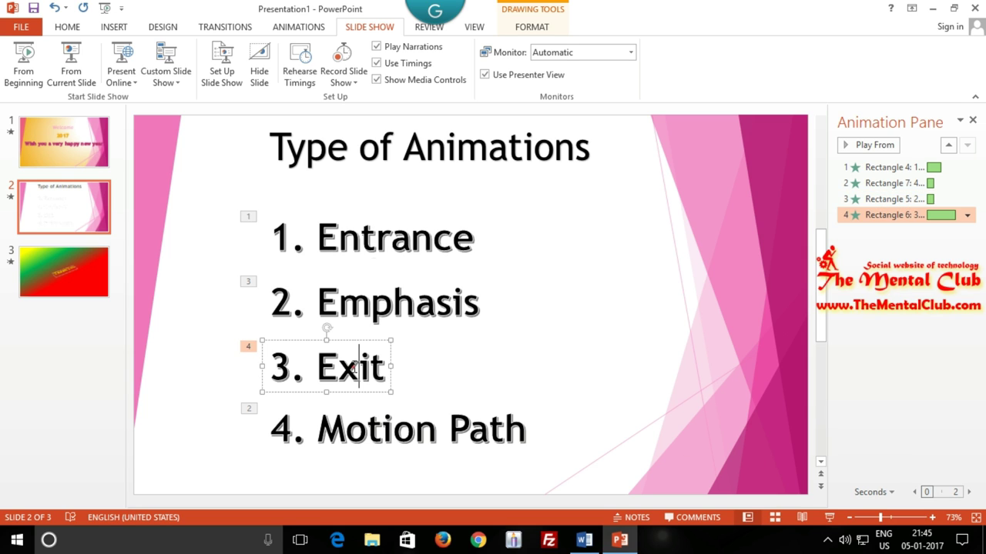
click(410, 304)
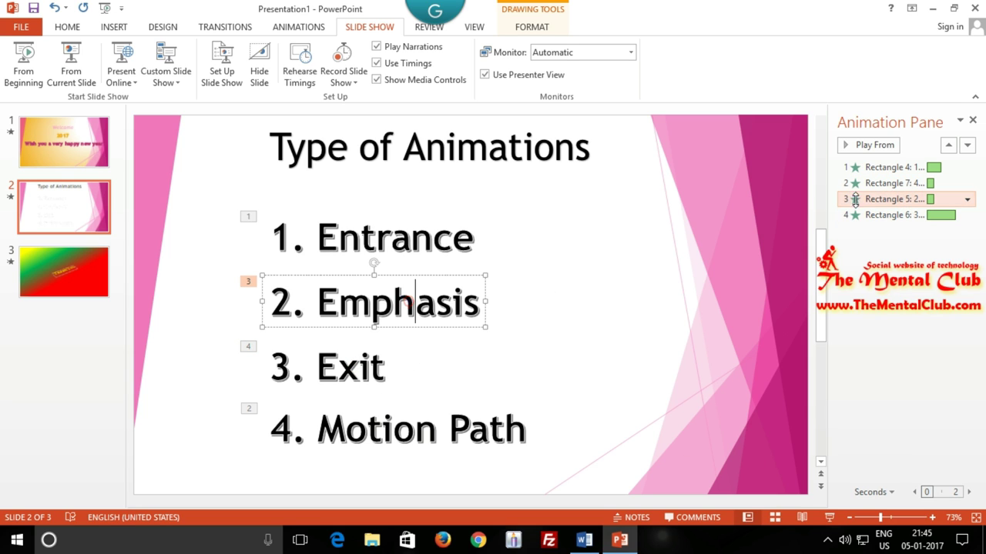
click(875, 201)
key(Delete)
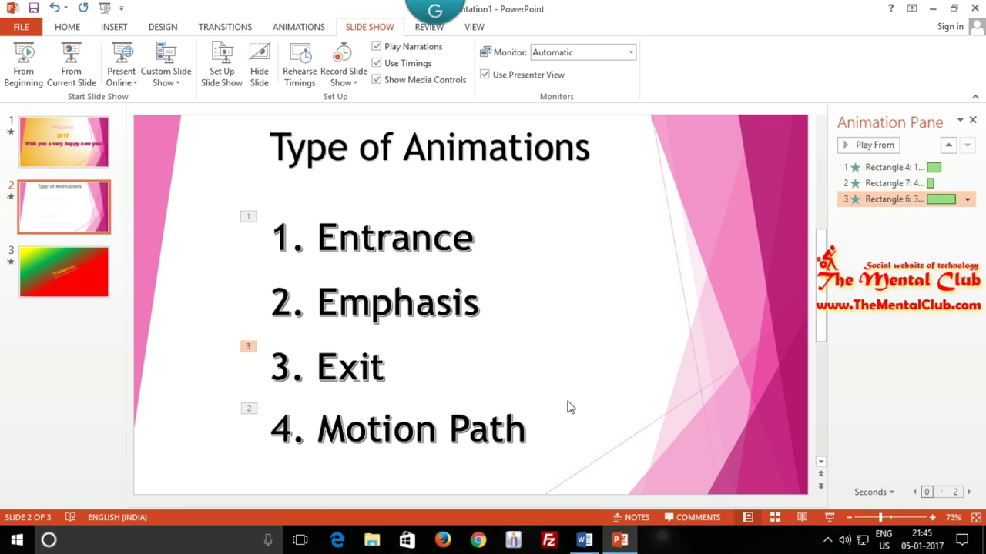
click(370, 306)
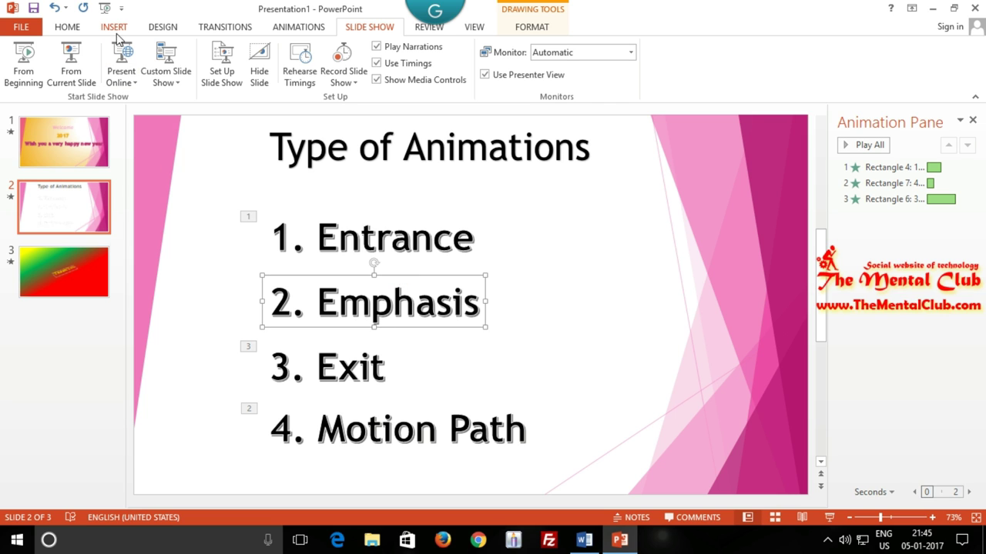
Open the More Entrance Effects dialog for 2. Emphasis and move it clear of the slide text.
click(297, 28)
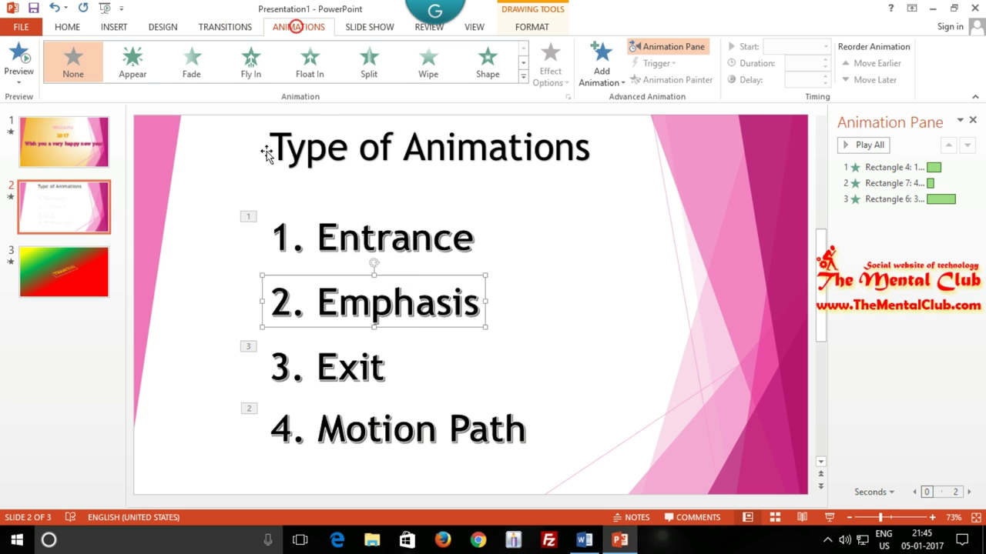
click(523, 77)
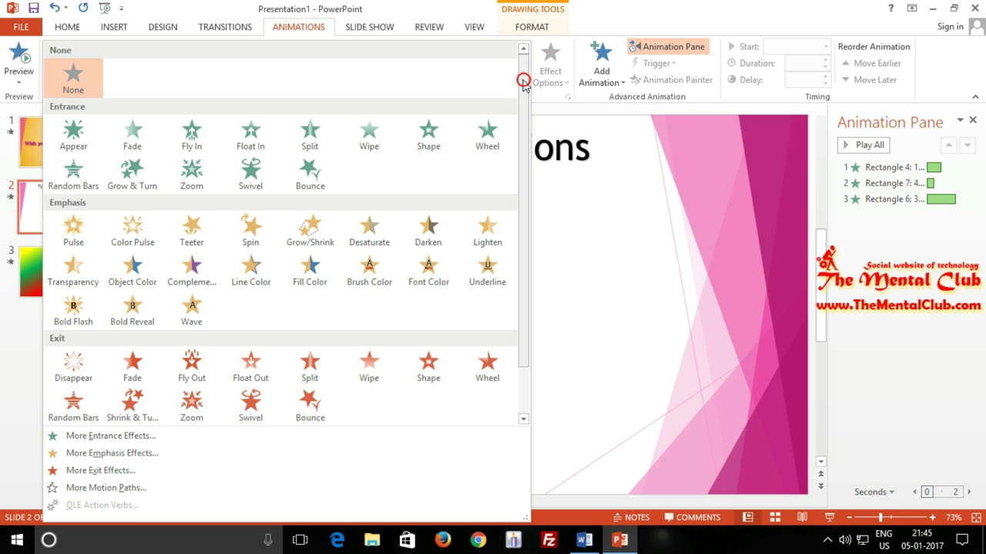
key(Escape)
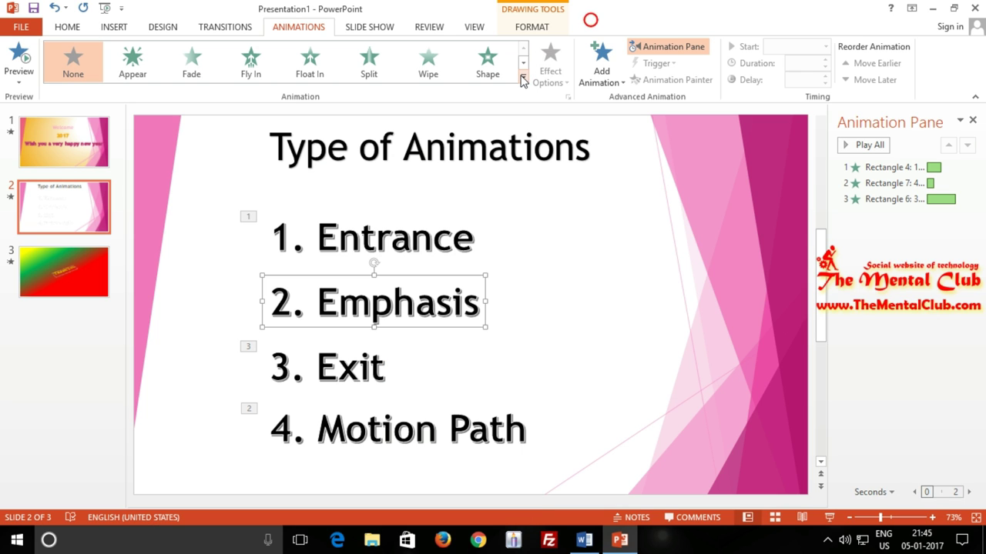
click(523, 78)
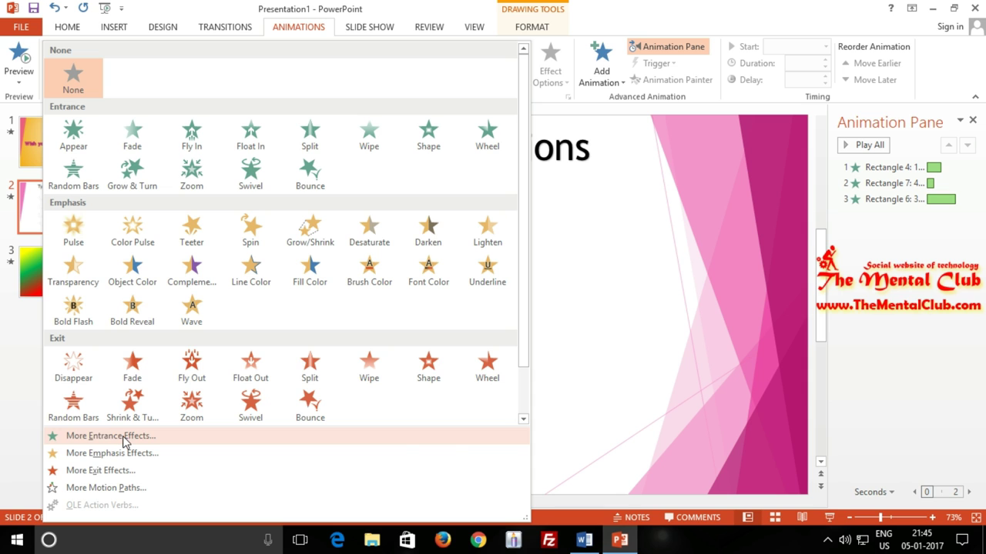
click(112, 437)
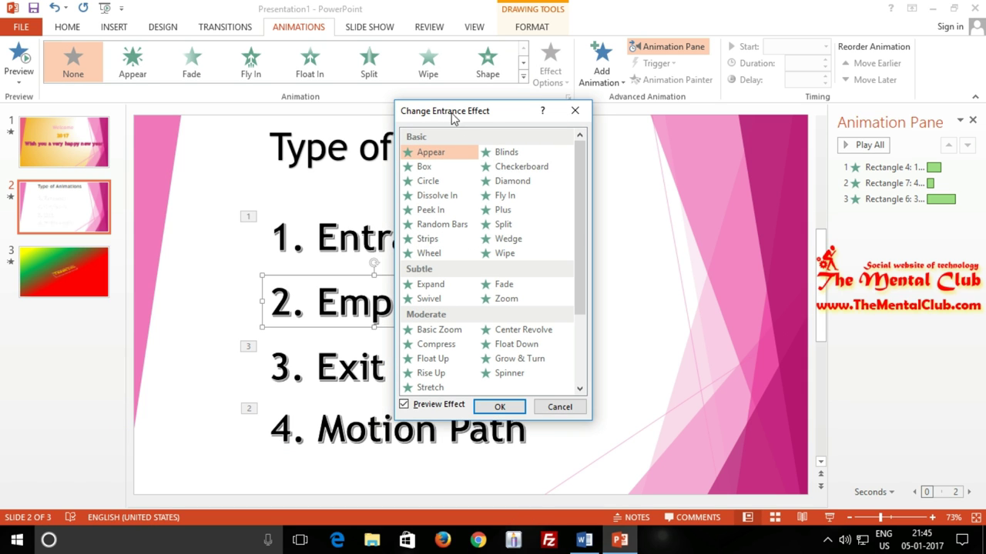
drag(453, 116, 778, 130)
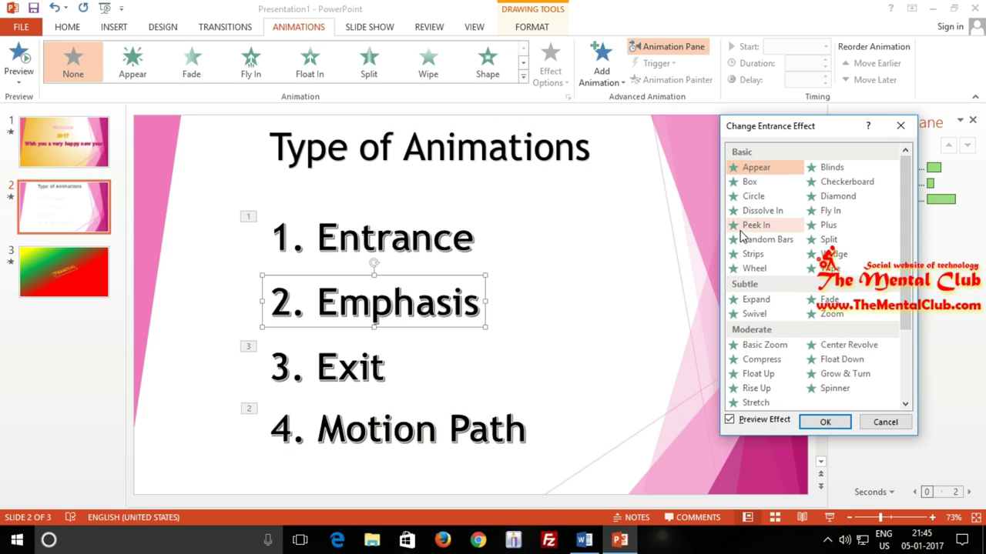
Preview Peek In, Wheel, Wipe, Drop and Curve Up entrances, then cancel without applying any.
click(741, 230)
click(761, 264)
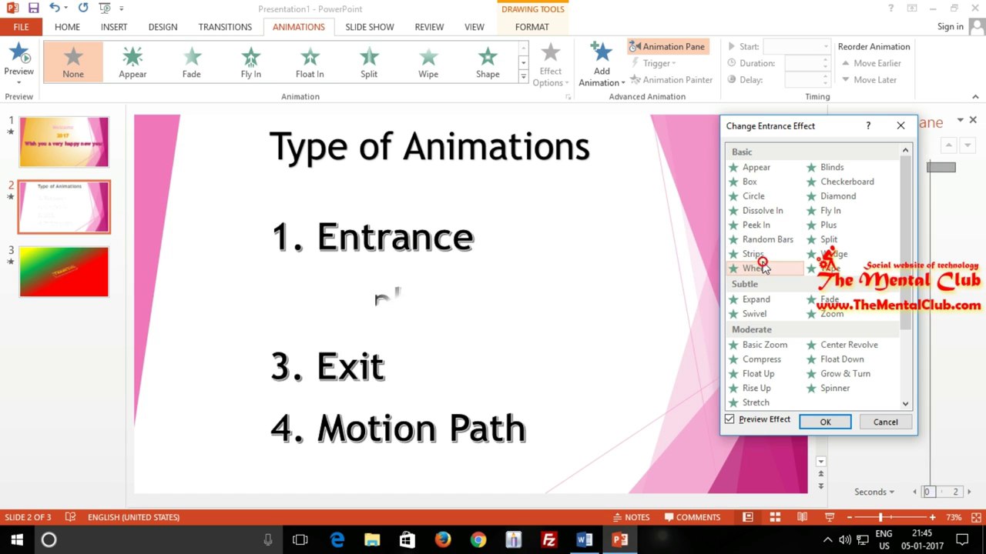
click(830, 268)
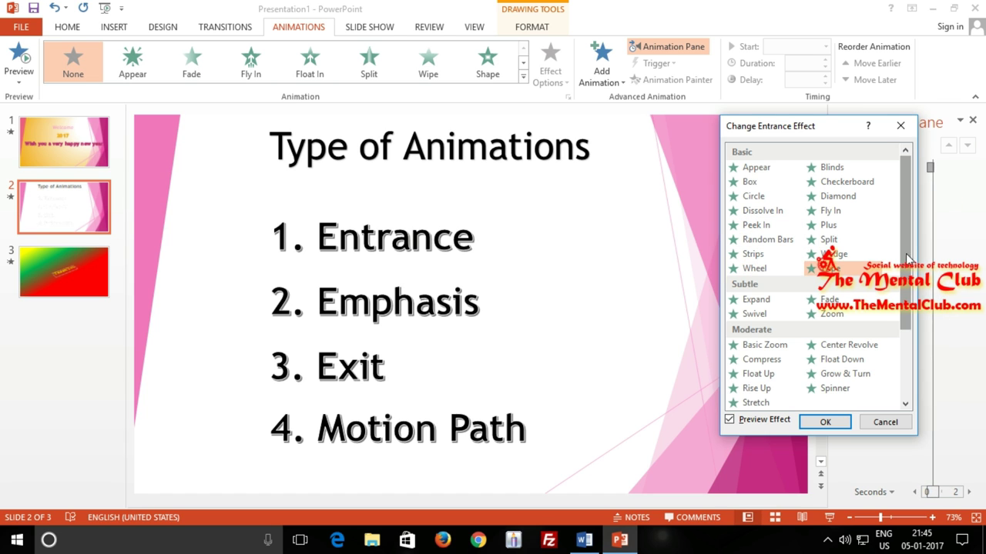
drag(907, 261, 907, 328)
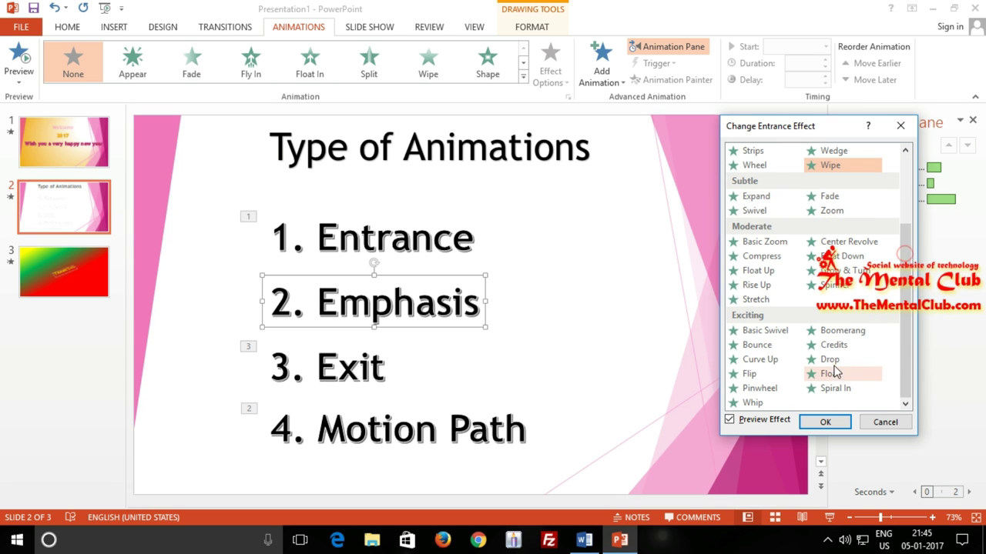
click(830, 361)
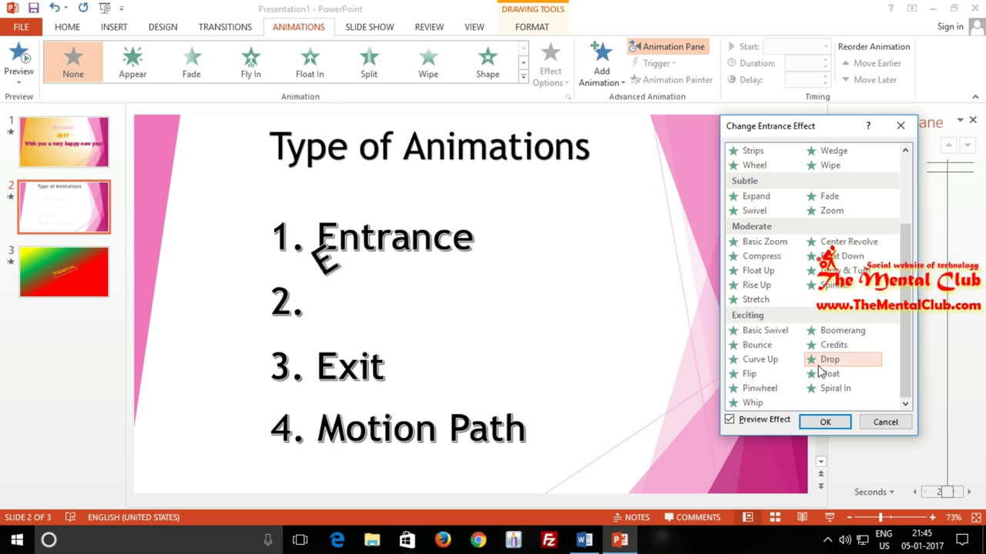
click(778, 359)
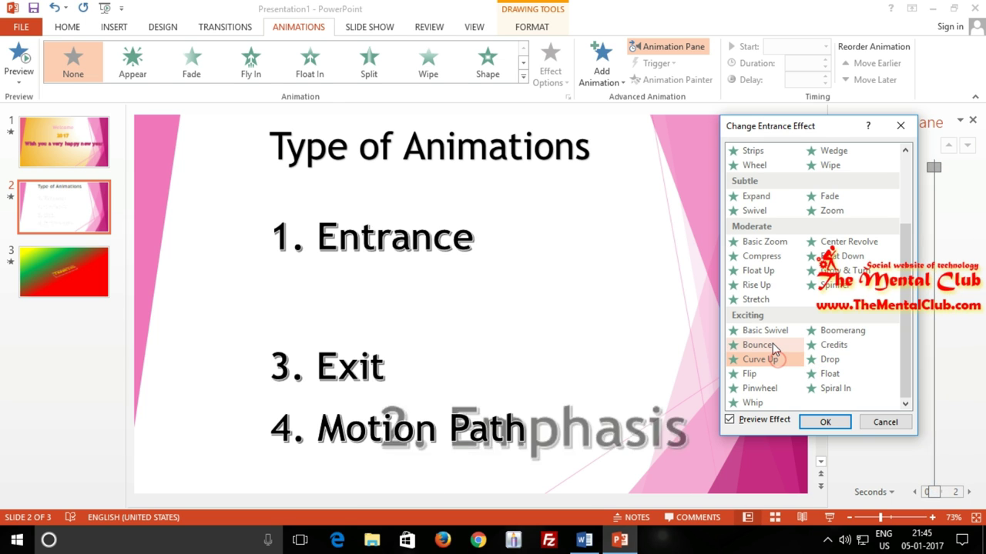
click(884, 422)
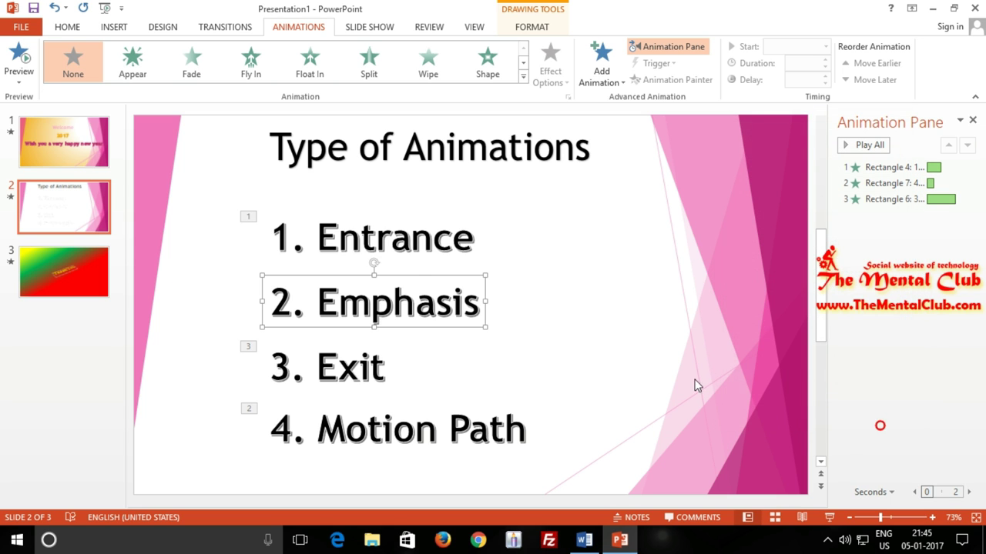
click(521, 77)
Preview Spin, Bold Flash, Underline, Shimmer, Blink and Wave emphasis effects, then apply Spin.
click(100, 454)
drag(454, 126, 757, 147)
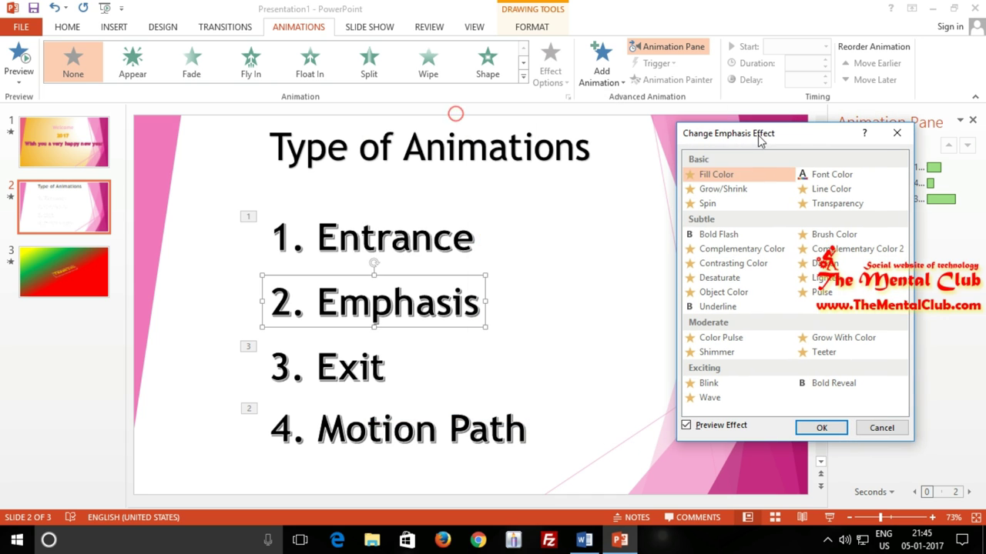
click(716, 205)
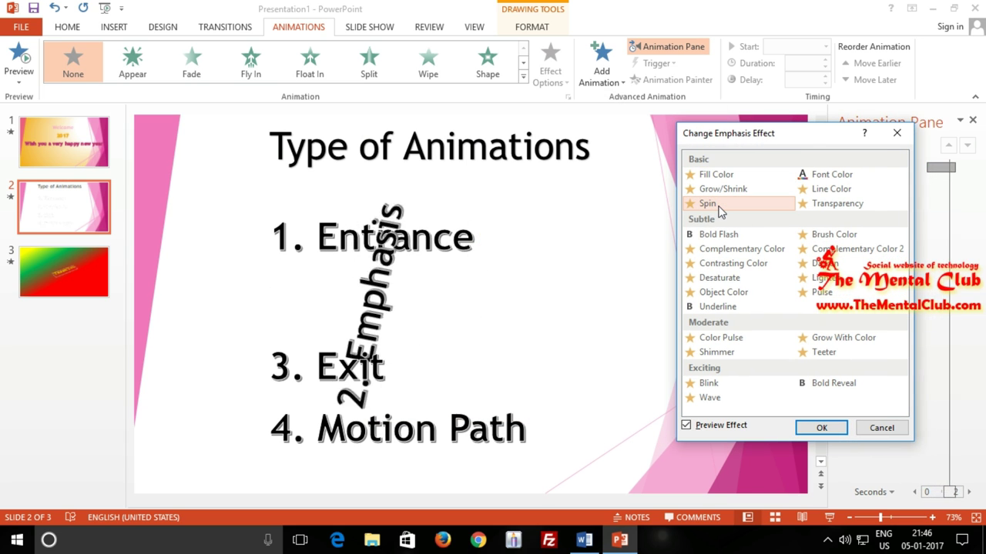
click(730, 236)
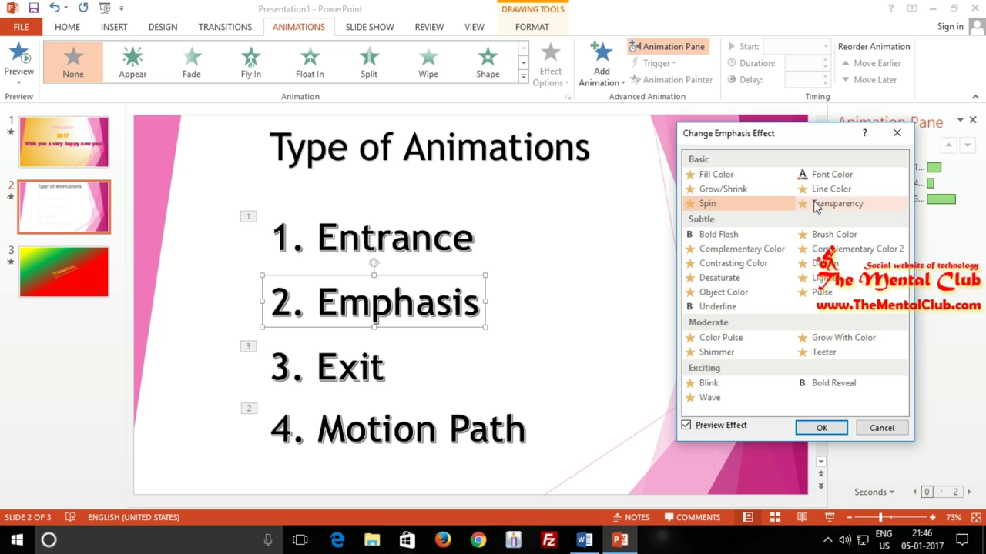
click(738, 308)
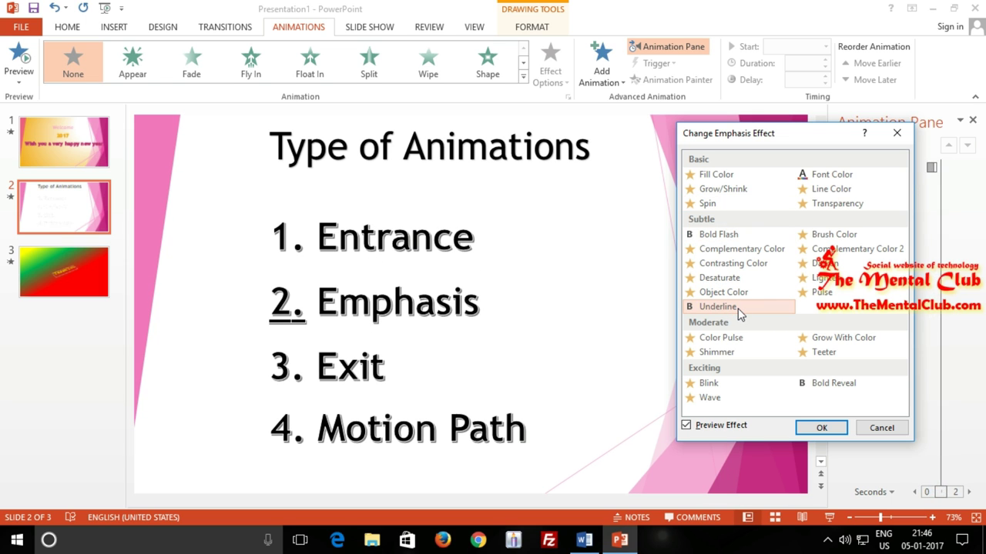
click(707, 355)
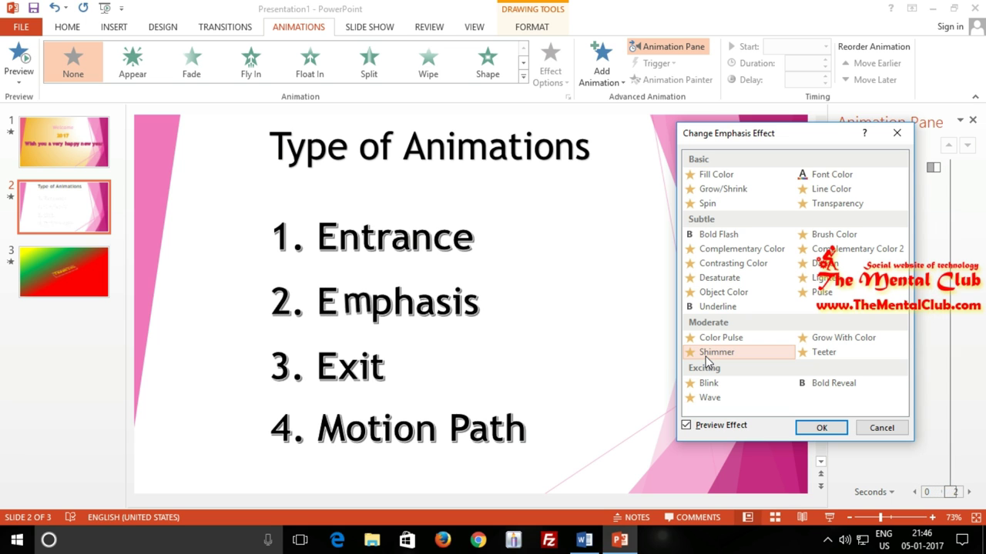
click(702, 387)
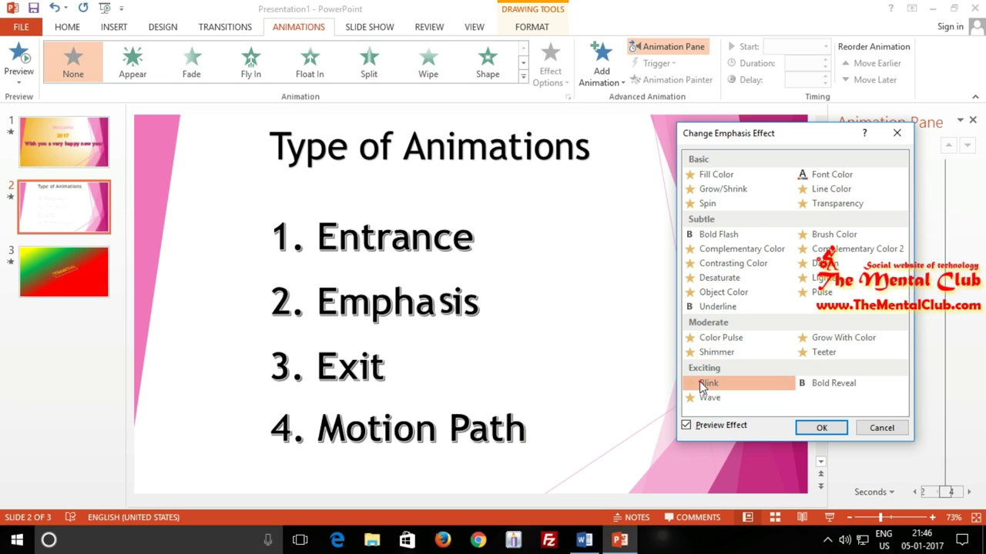
click(712, 399)
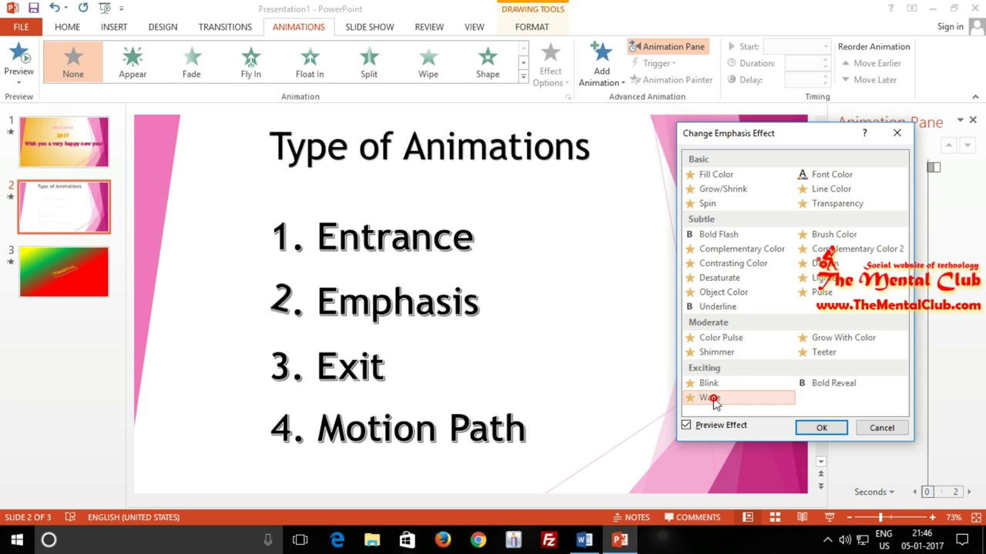
click(723, 204)
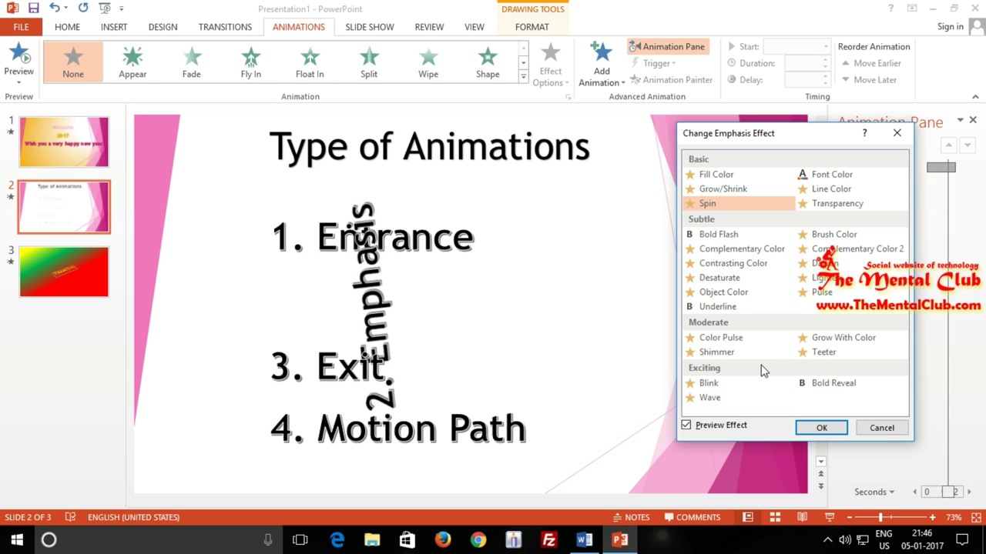
click(833, 431)
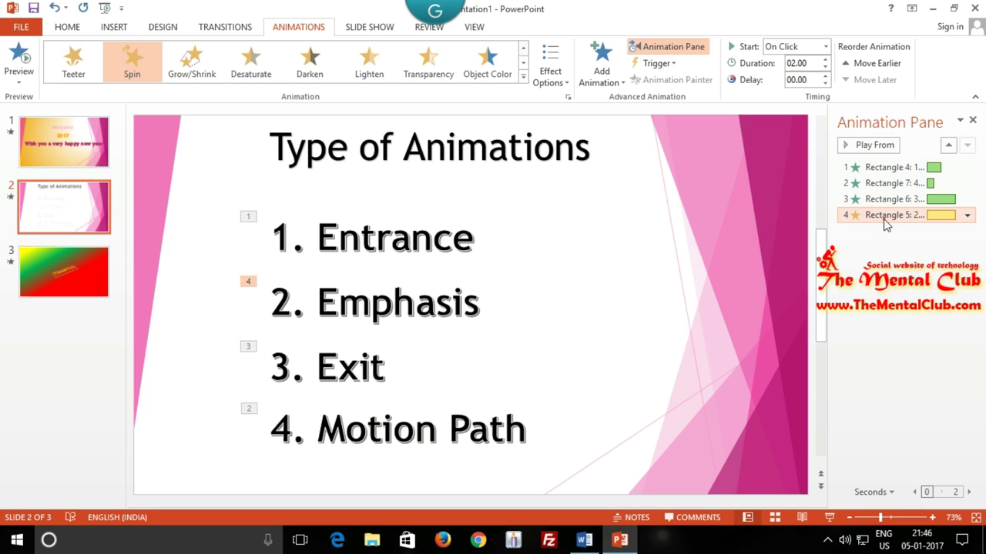
Move the Spin animation to second and 3. Exit to third, then play the show from this slide.
drag(883, 219, 889, 183)
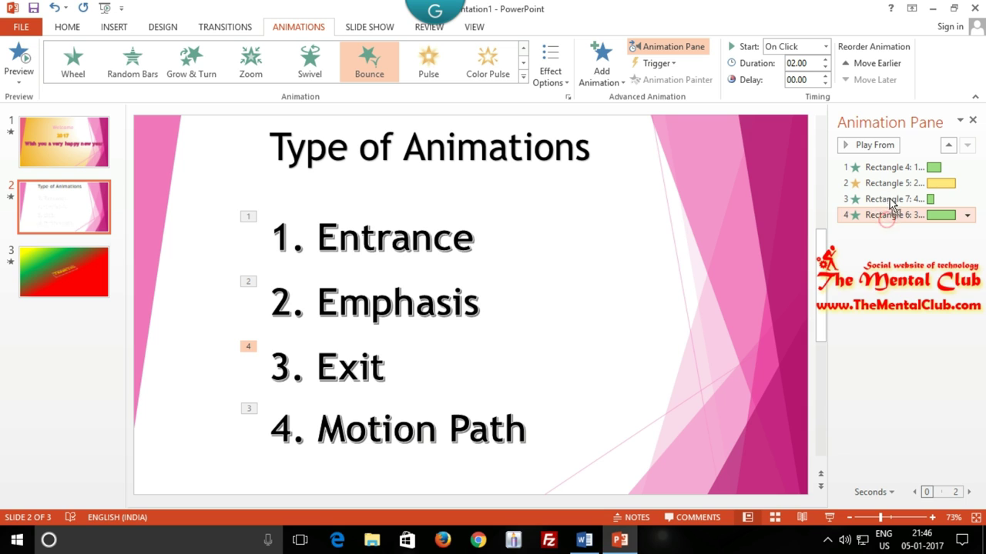
drag(885, 215, 890, 193)
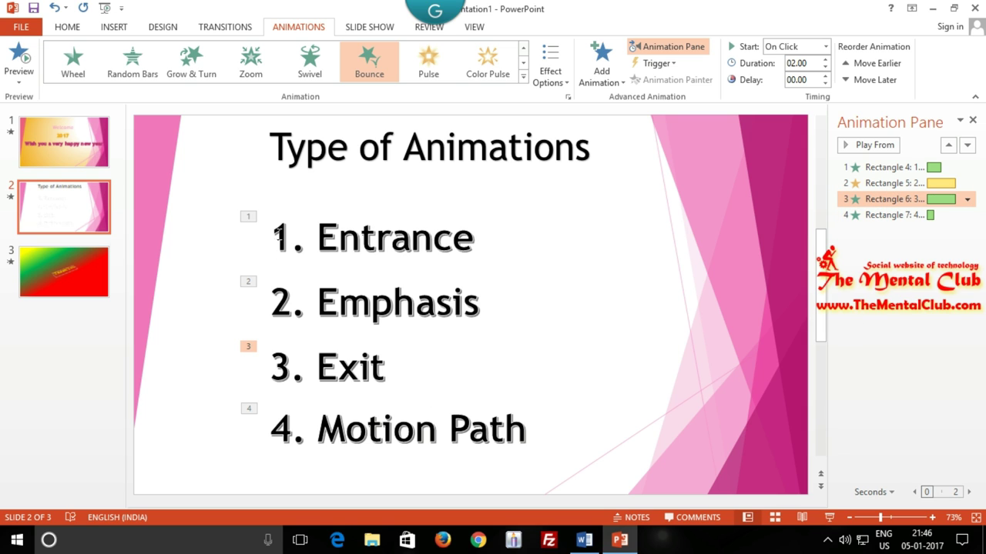
click(348, 302)
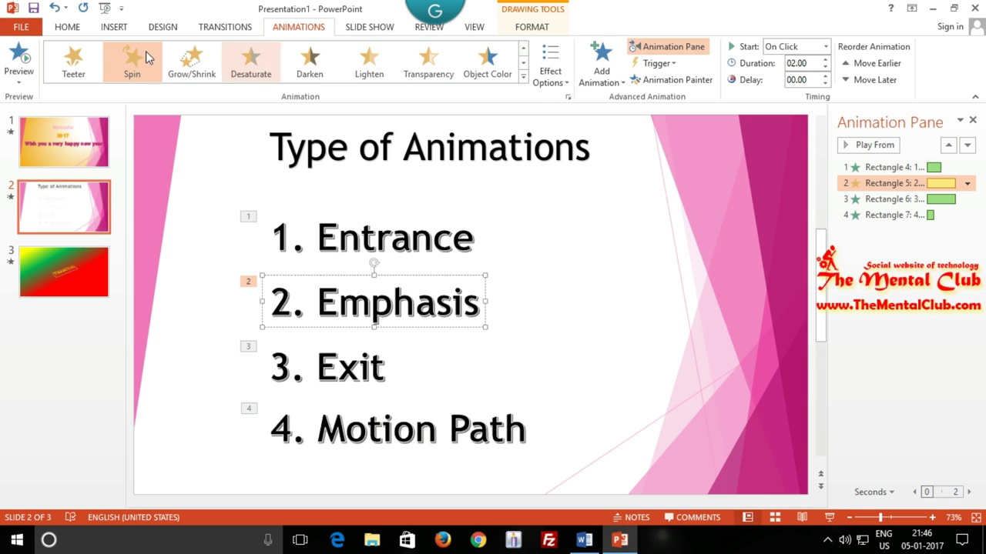
click(361, 29)
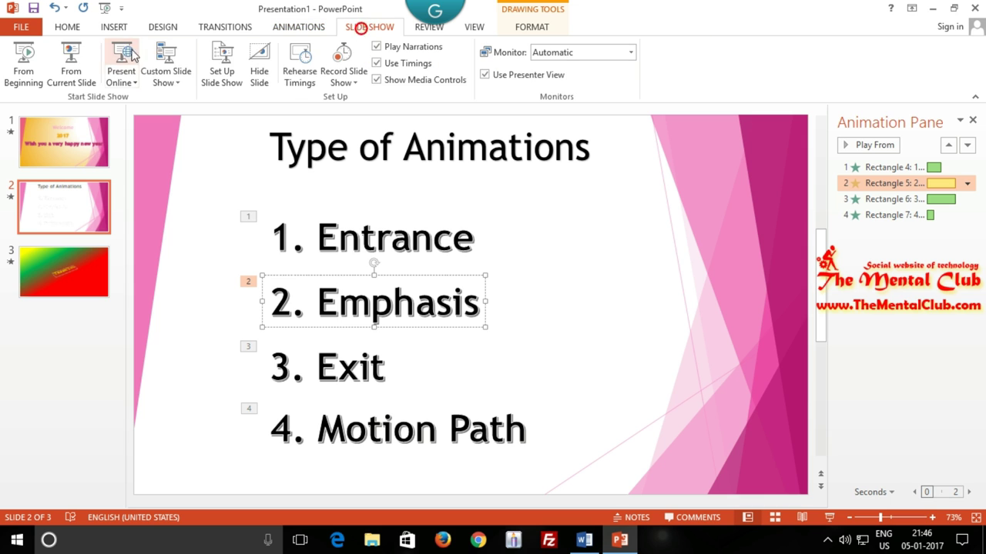
click(71, 58)
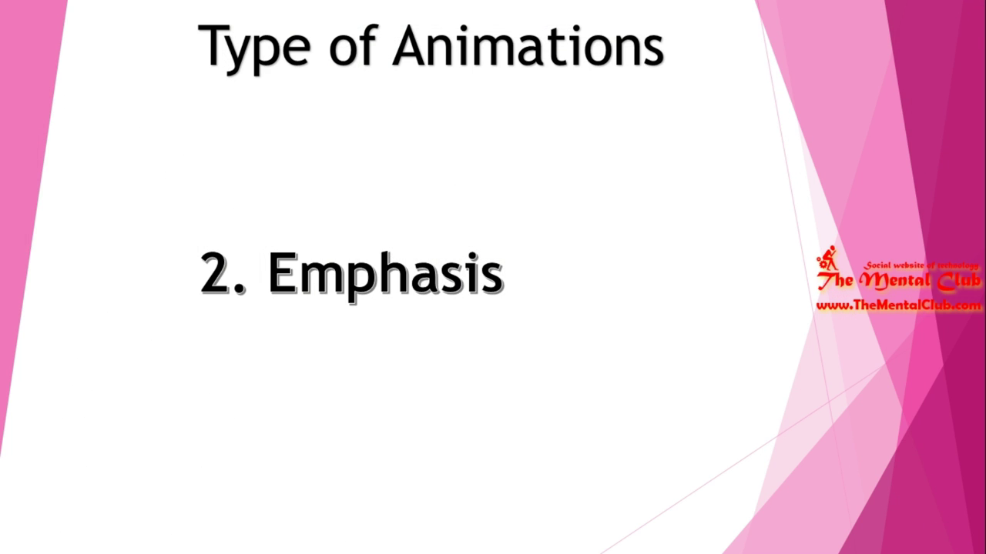
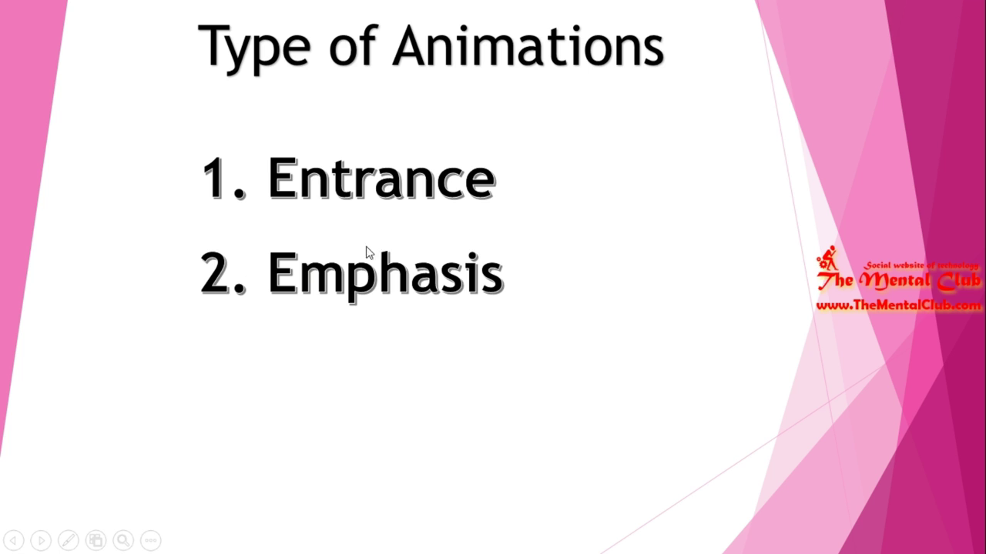
Play the Emphasis, Exit and Motion Path line animations, pass the Thank You slide, and exit the show.
click(613, 288)
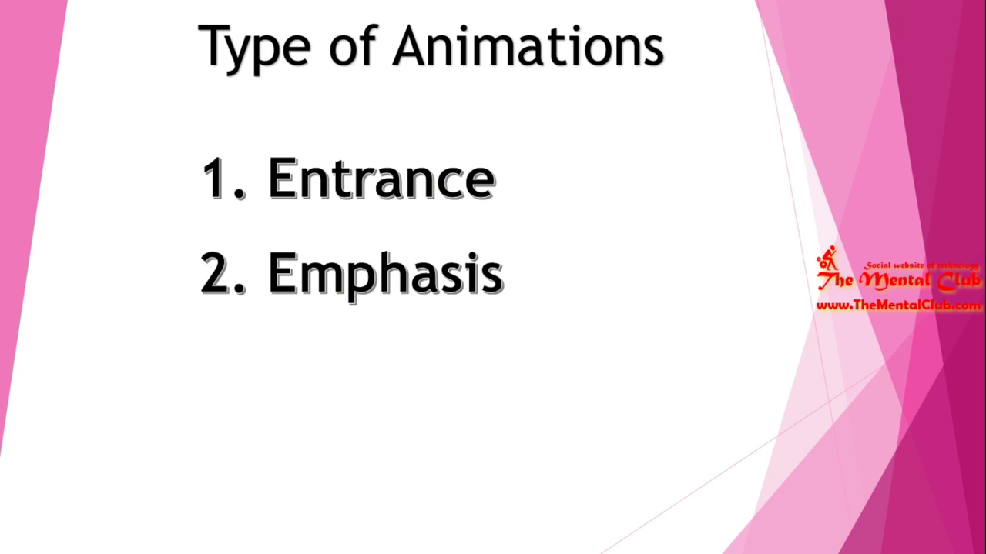
click(644, 247)
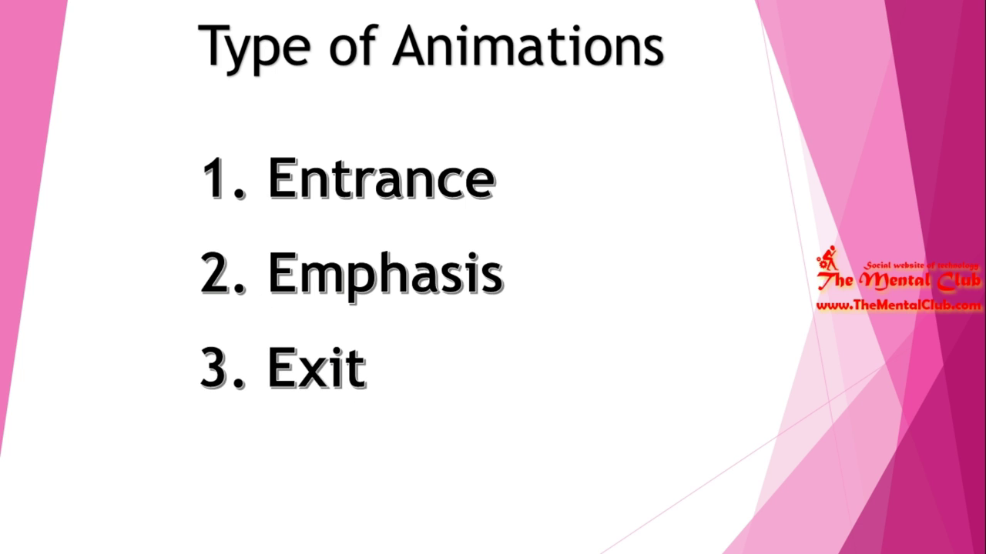
click(642, 248)
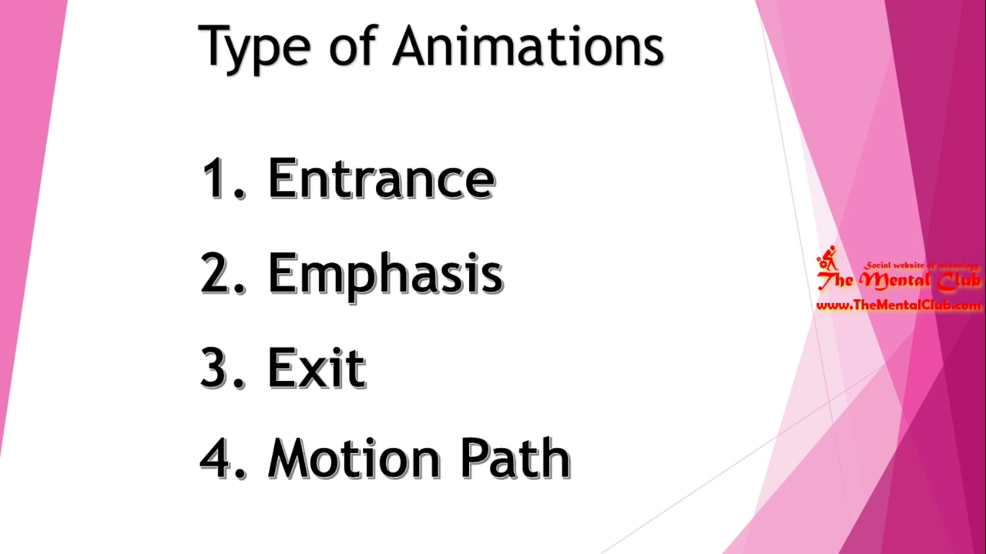
click(645, 249)
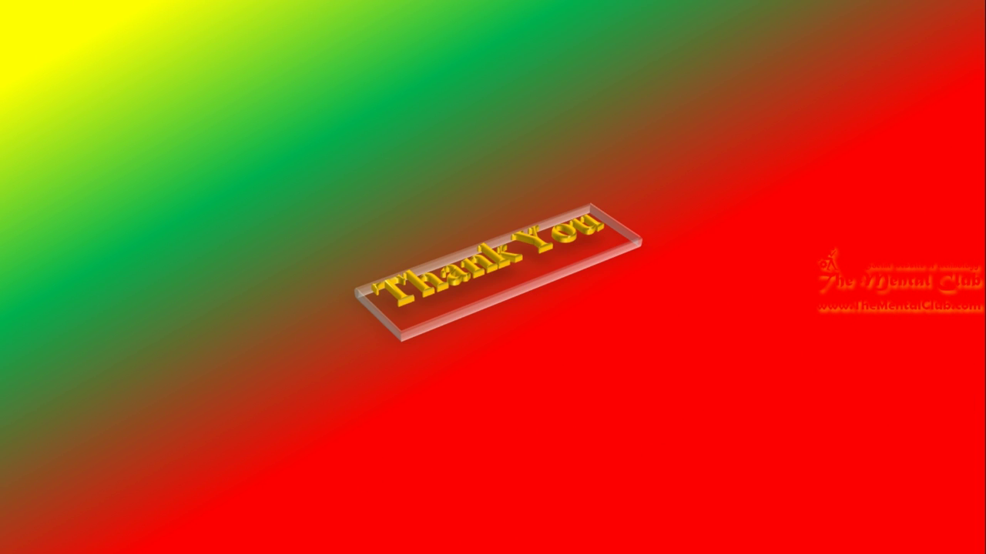
click(645, 248)
click(721, 186)
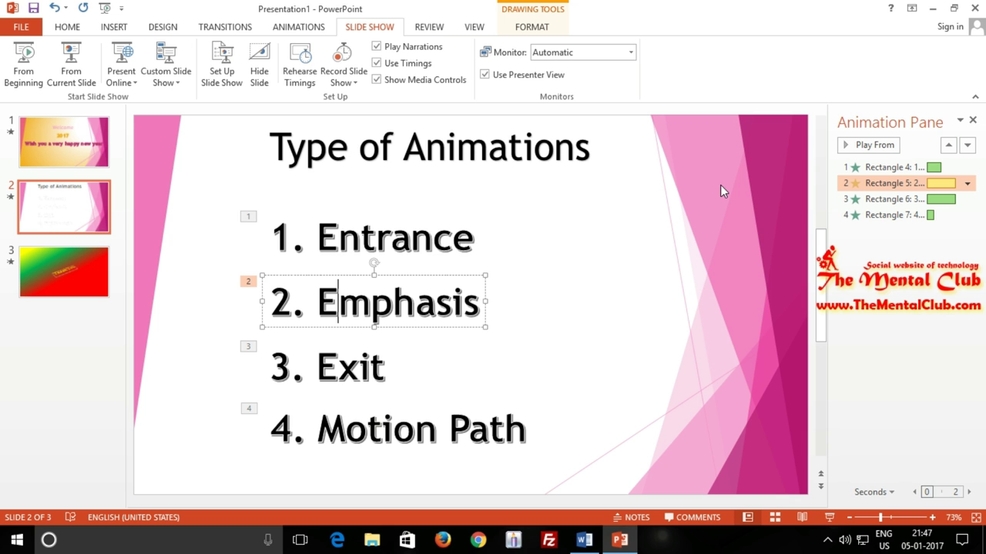
Delete the Bounce animation of the '3. Exit' line (Rectangle 6) in the Animation Pane, then reselect that text box.
click(355, 360)
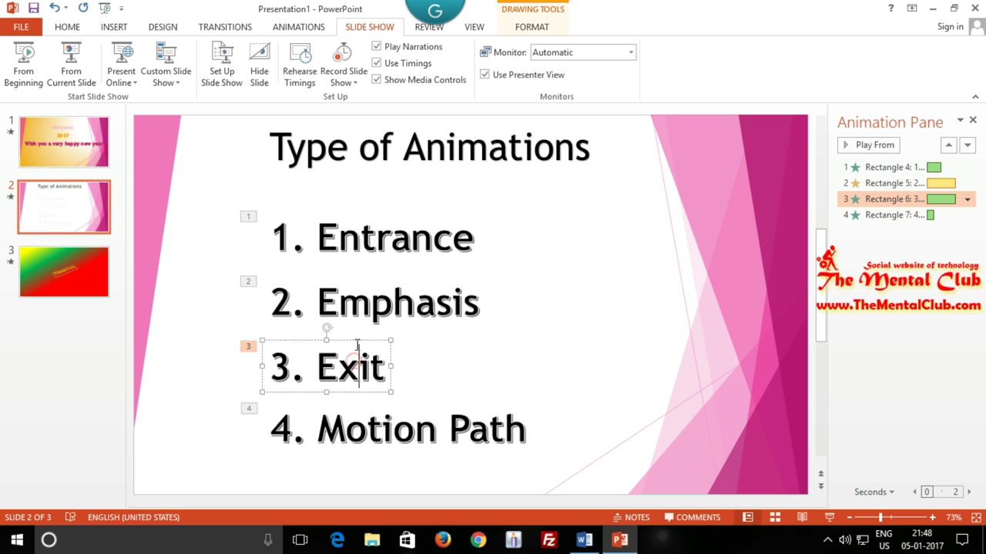
click(355, 339)
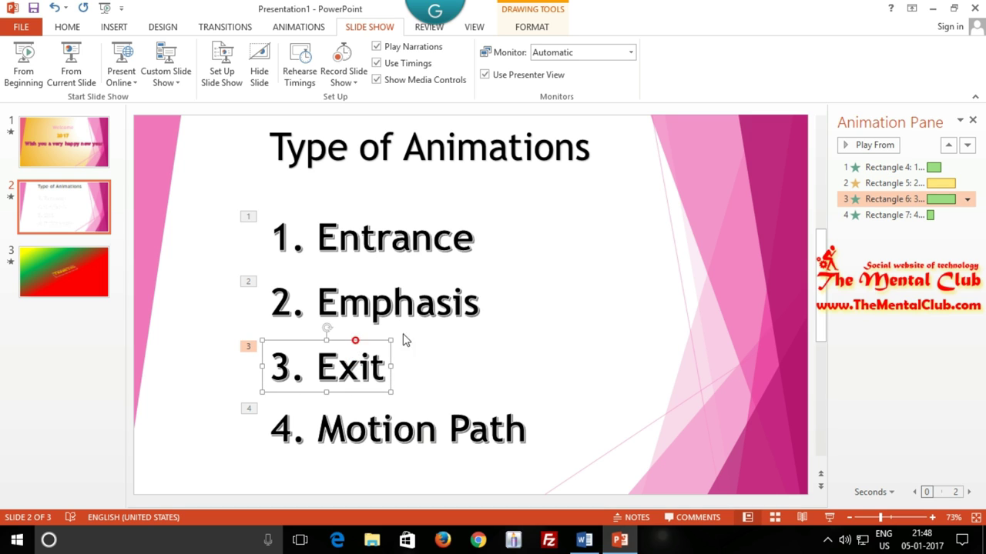
click(897, 199)
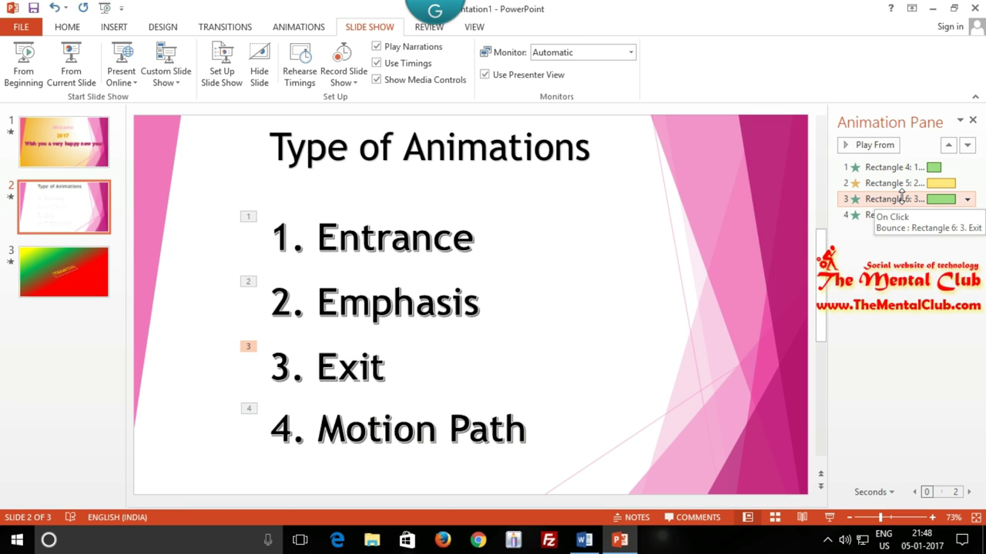
key(Delete)
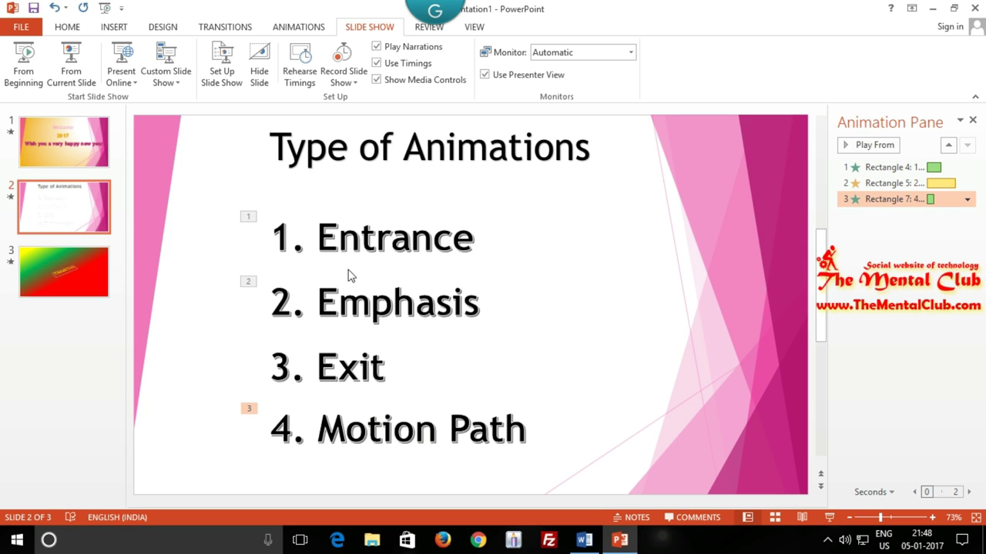
click(337, 367)
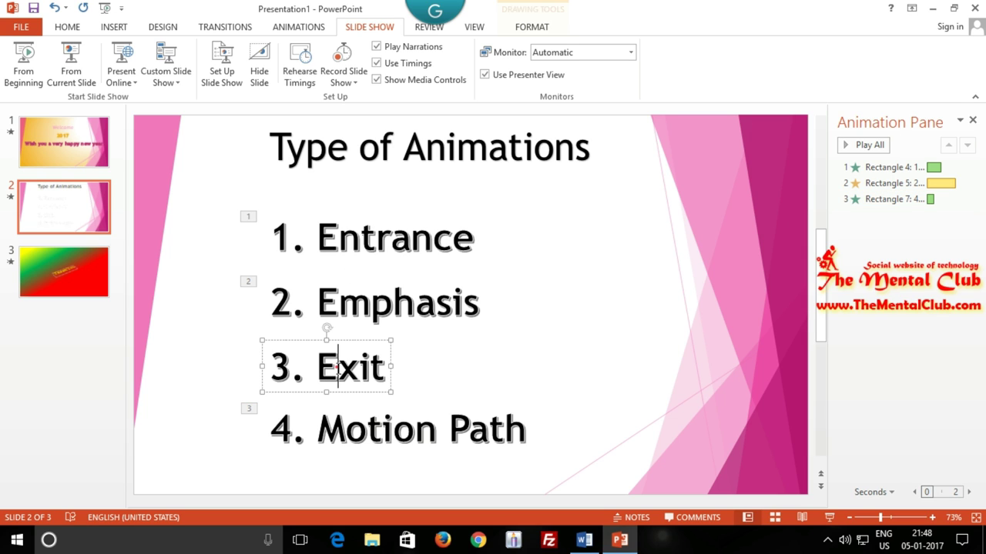
click(355, 435)
click(420, 353)
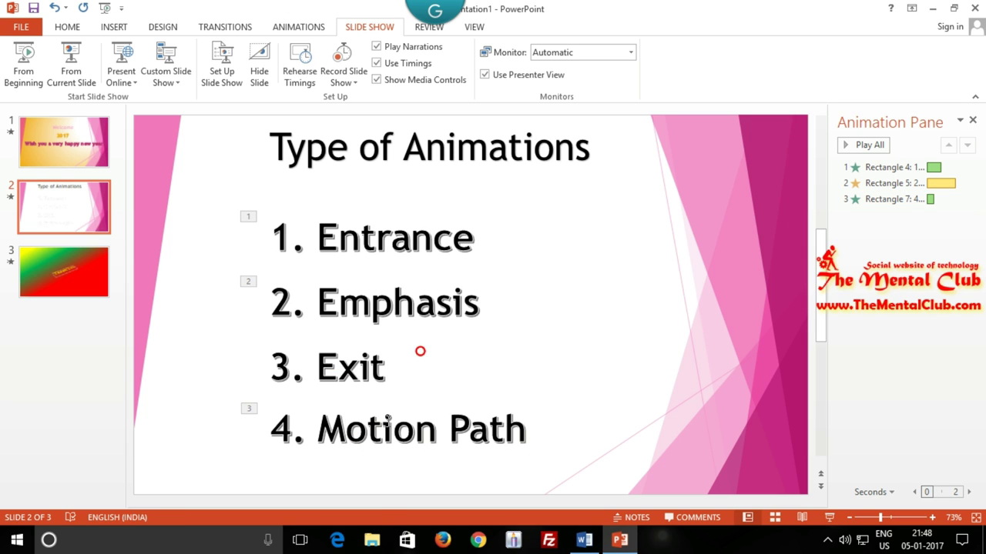
click(370, 368)
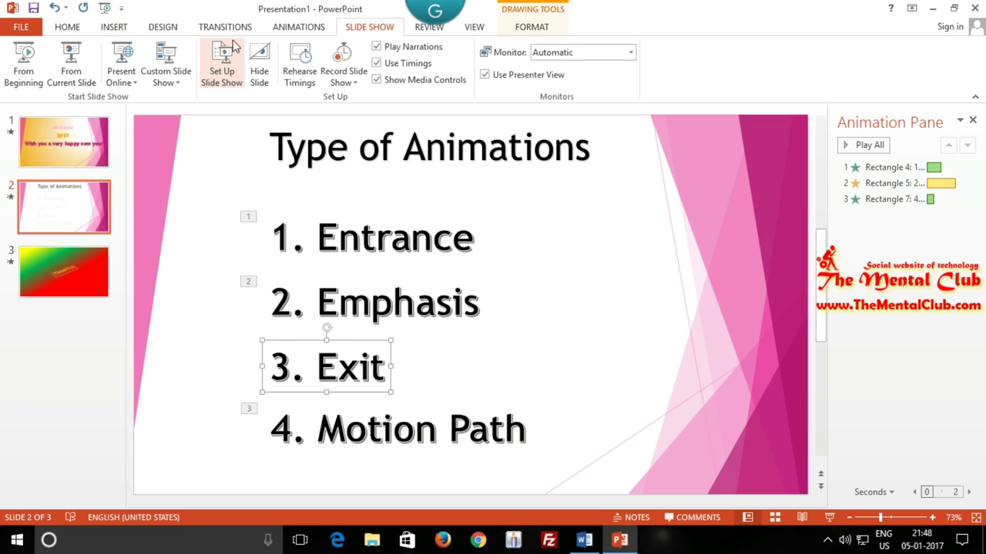
In More Exit Effects, preview Drop, Shrink & Turn, Float Down, Float Up, Contract, Wipe and Curve Down on '3. Exit'.
click(296, 27)
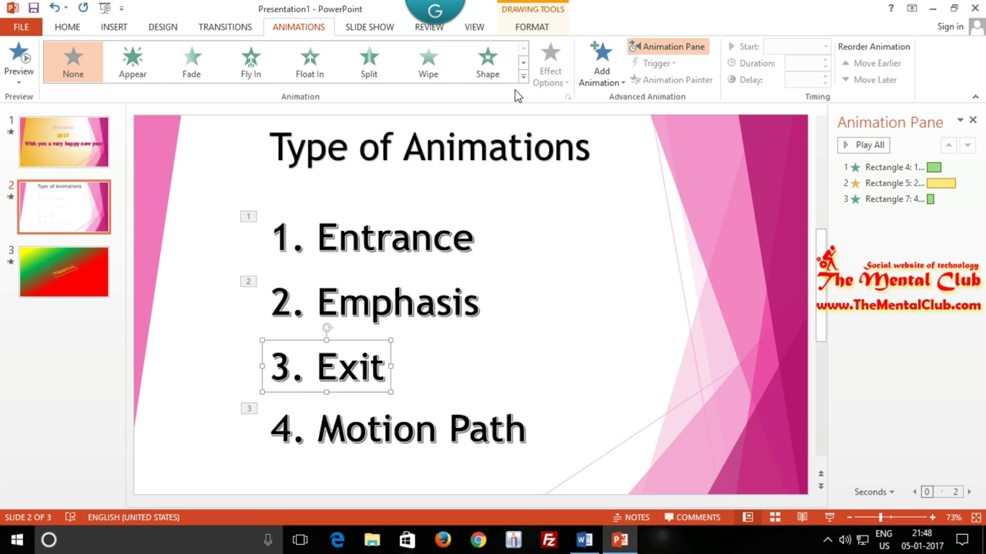
click(524, 77)
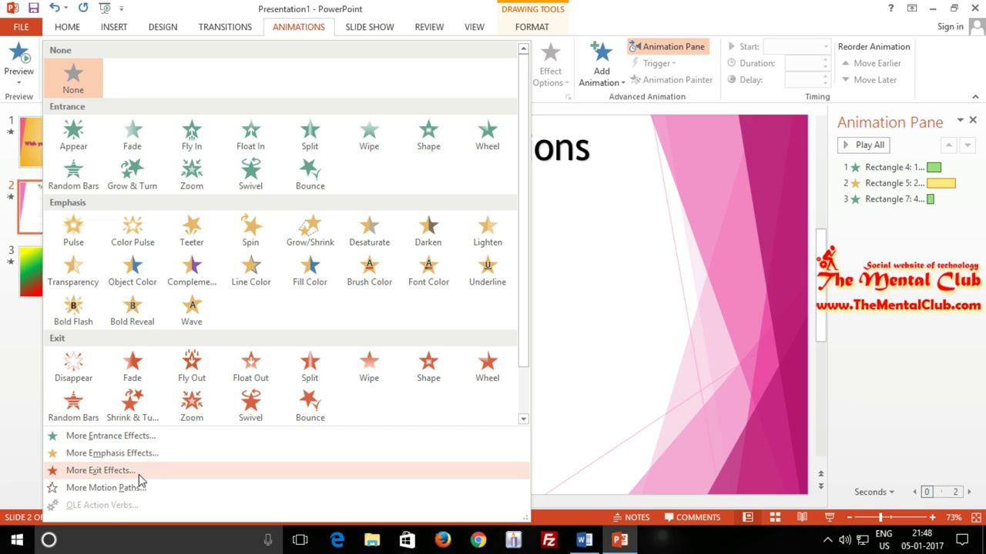
click(100, 471)
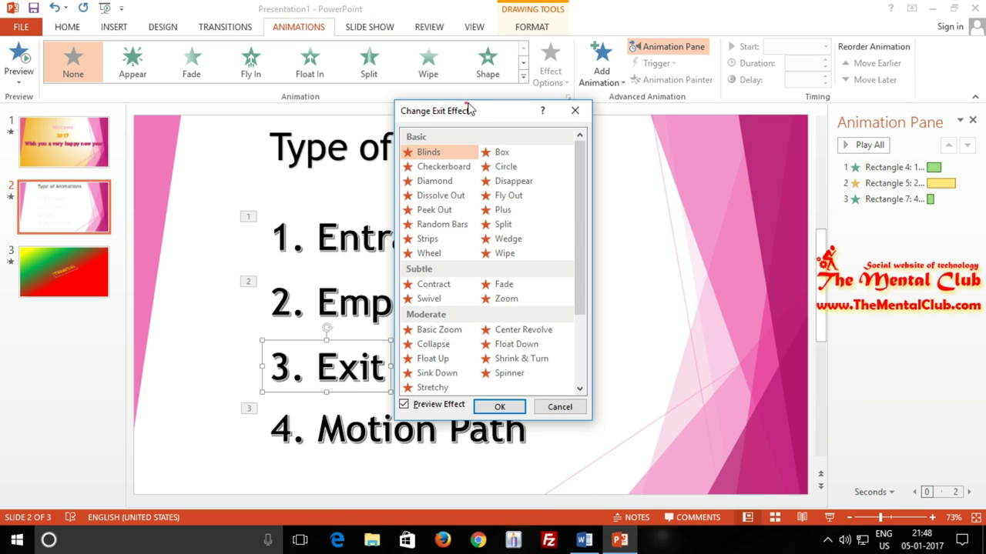
drag(467, 112, 801, 116)
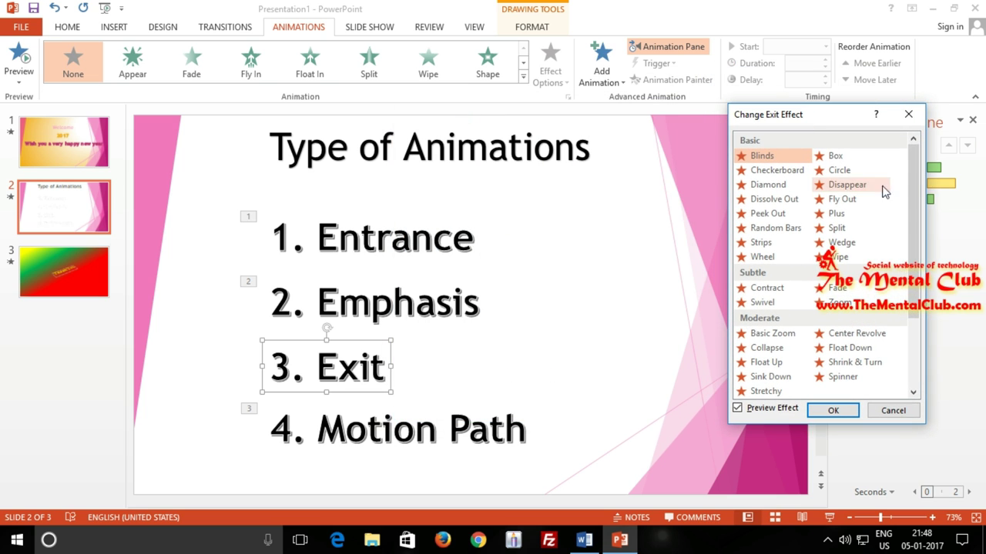
drag(911, 180, 910, 248)
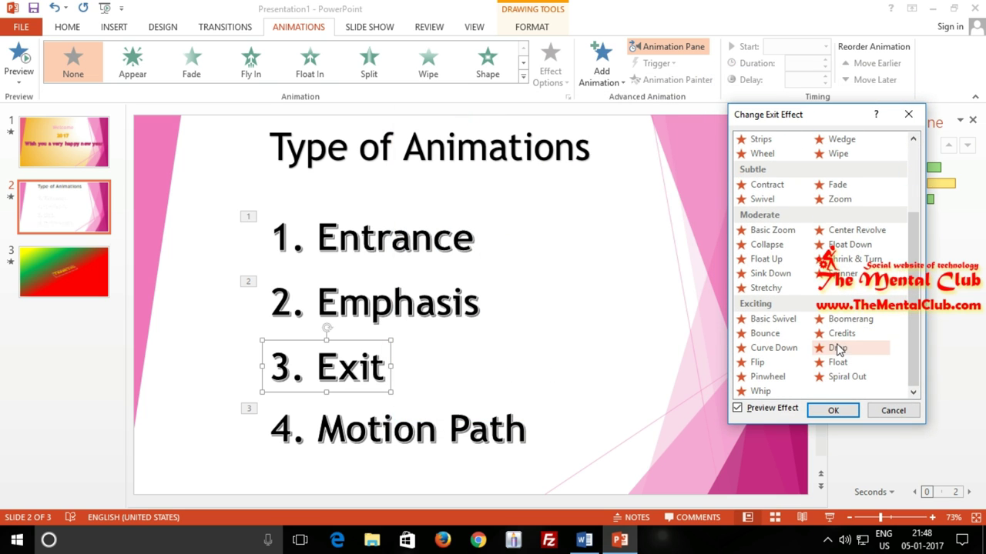
click(837, 348)
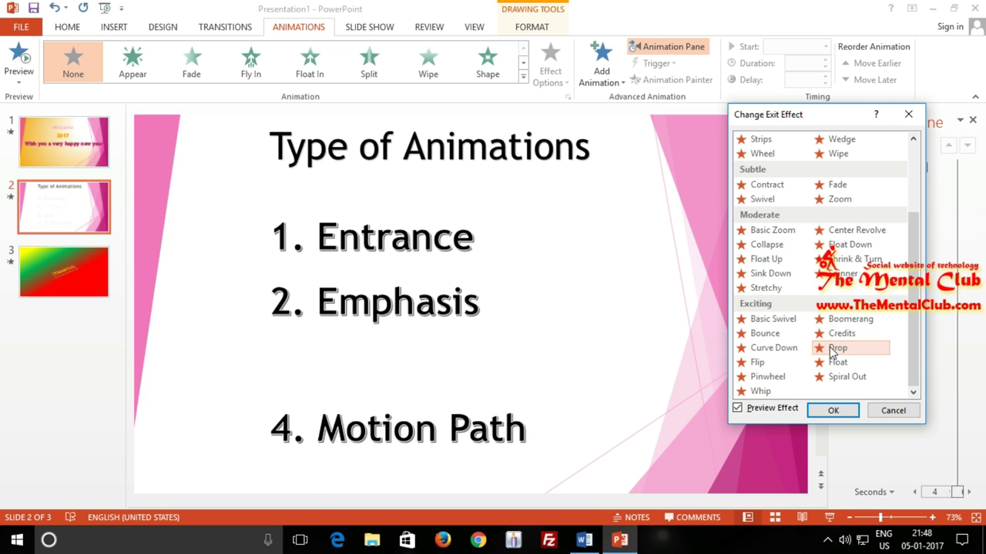
click(851, 259)
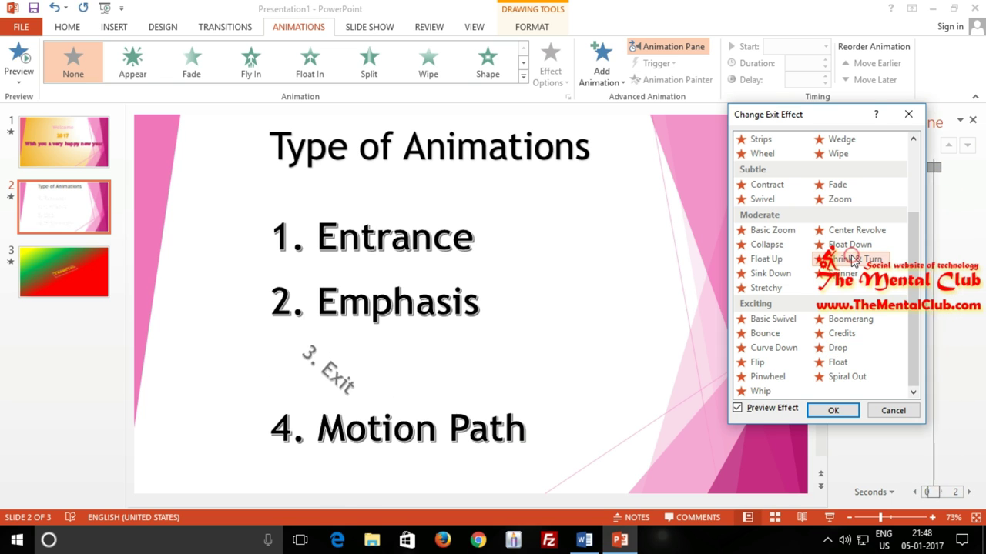
click(850, 244)
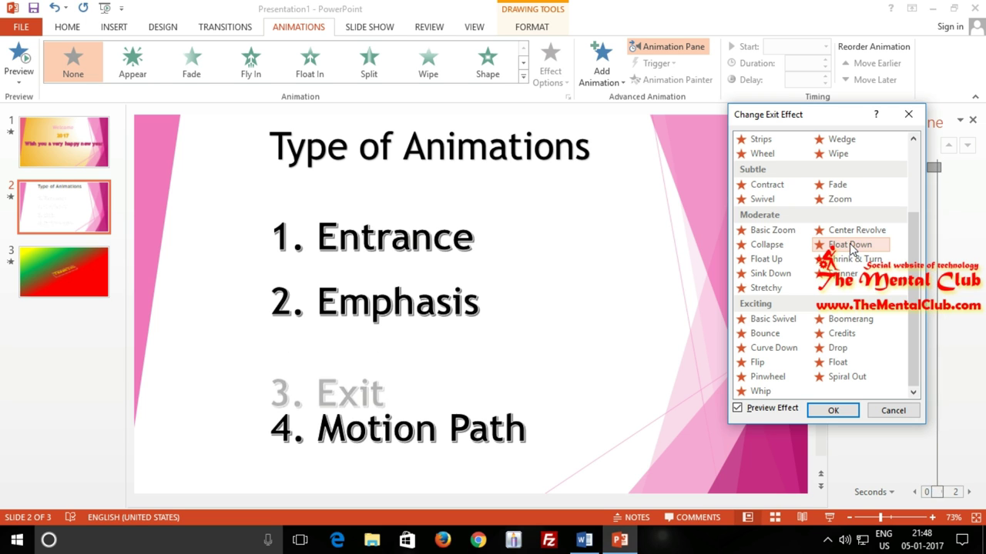
click(751, 262)
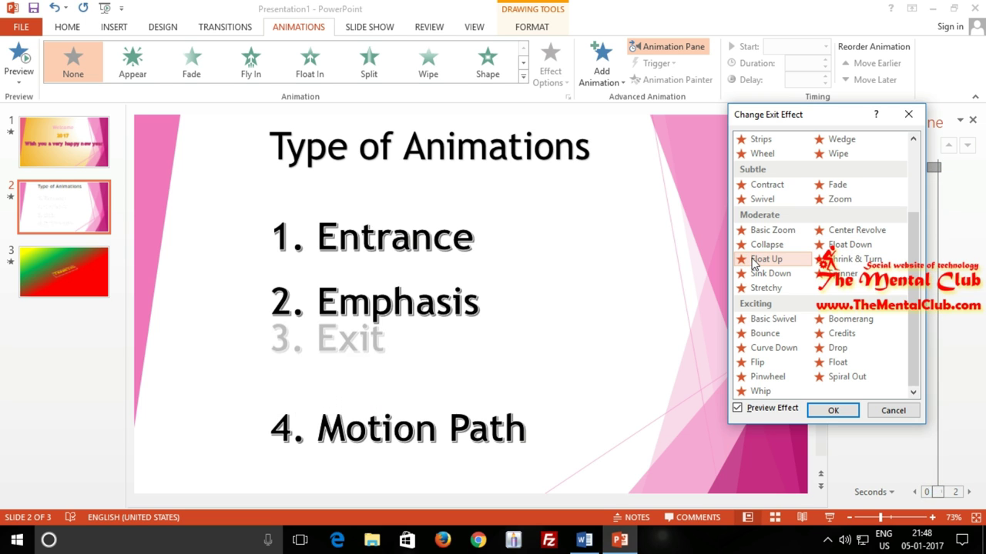
click(769, 186)
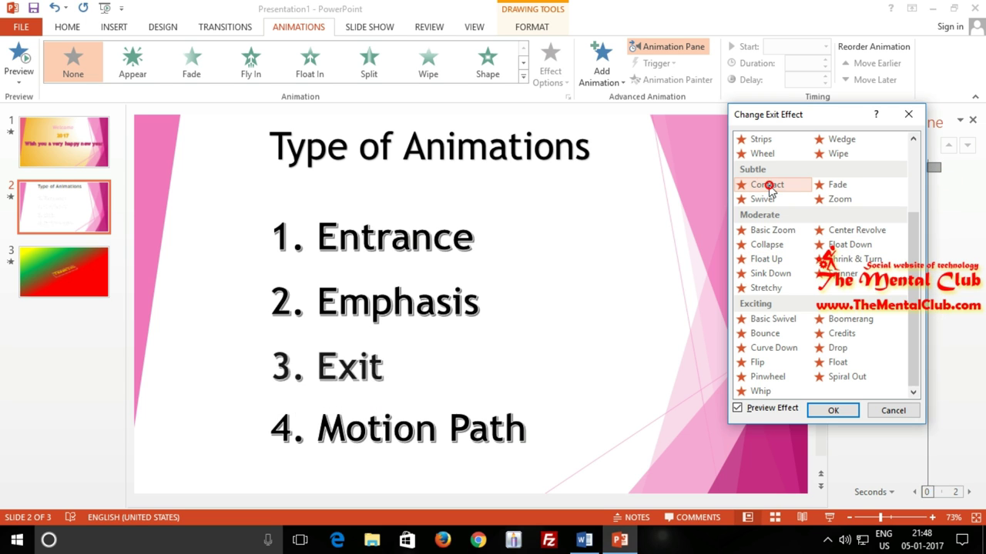
click(832, 154)
click(772, 348)
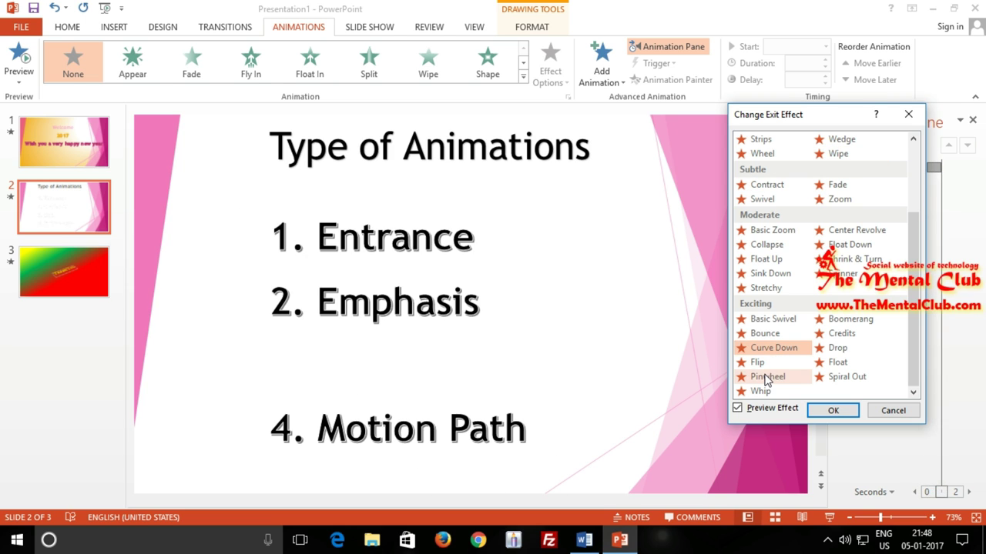
Apply Pinwheel as the '3. Exit' exit animation and move it to play third, before Motion Path.
click(766, 378)
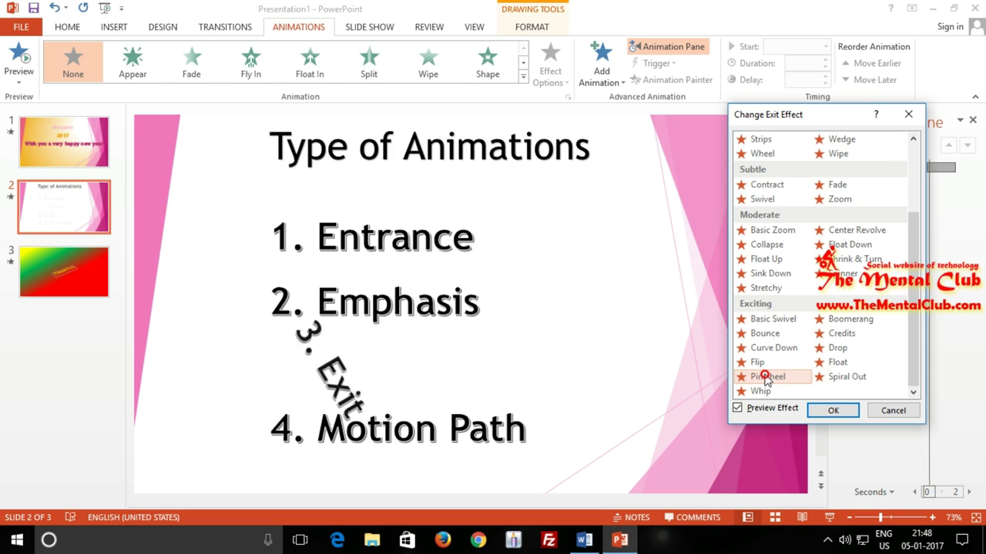
click(835, 411)
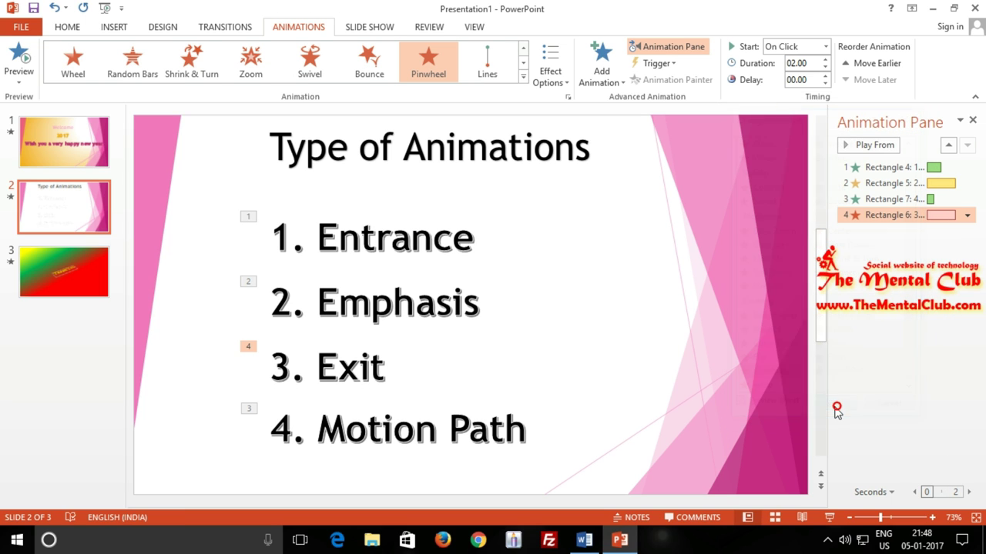
click(892, 219)
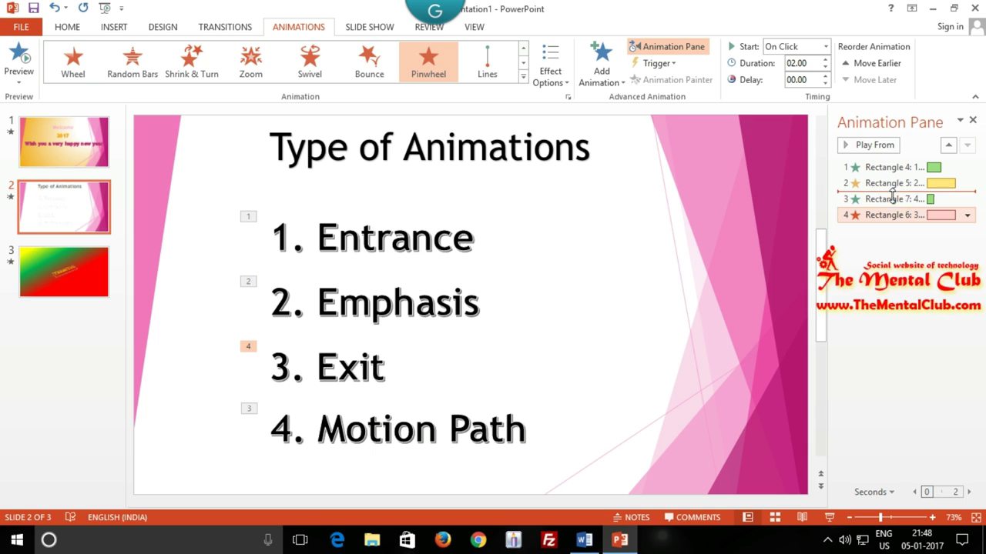
drag(892, 200, 892, 199)
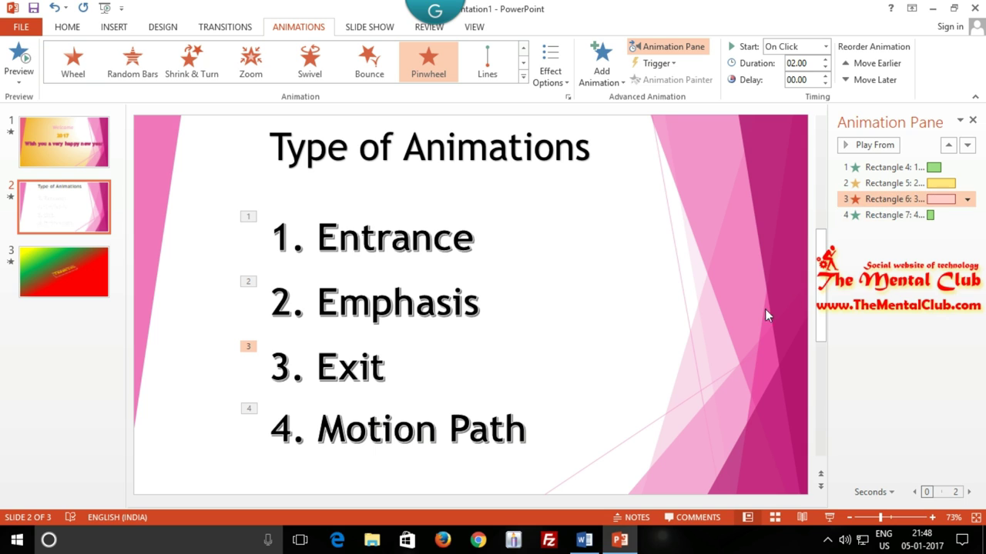
click(364, 358)
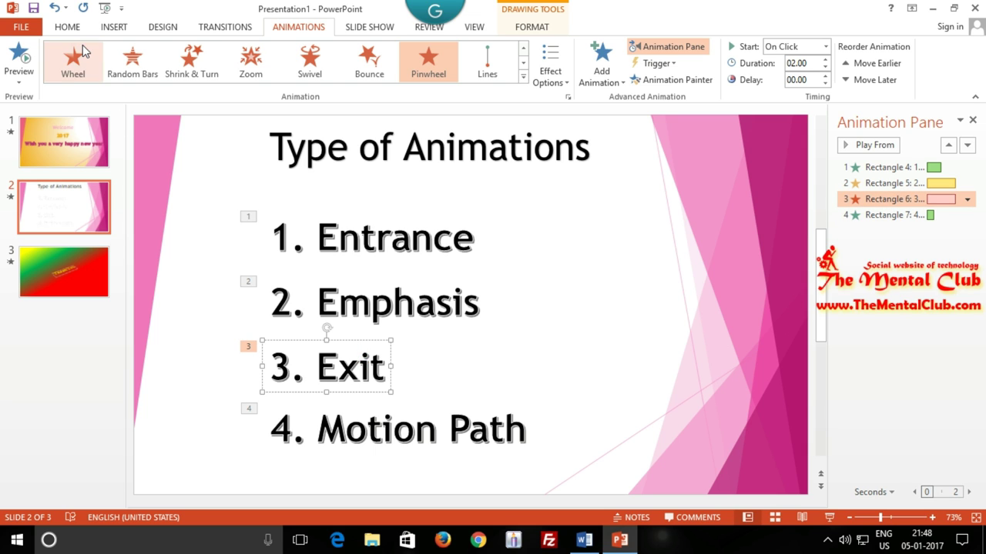
click(381, 33)
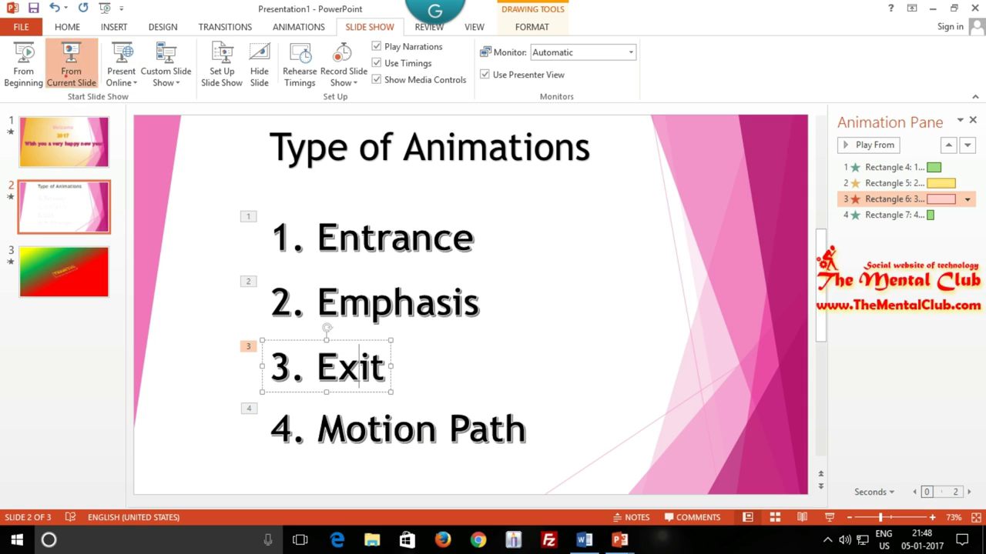
Run the show from slide 2 to check the Pinwheel exit, then choose End Show.
click(70, 60)
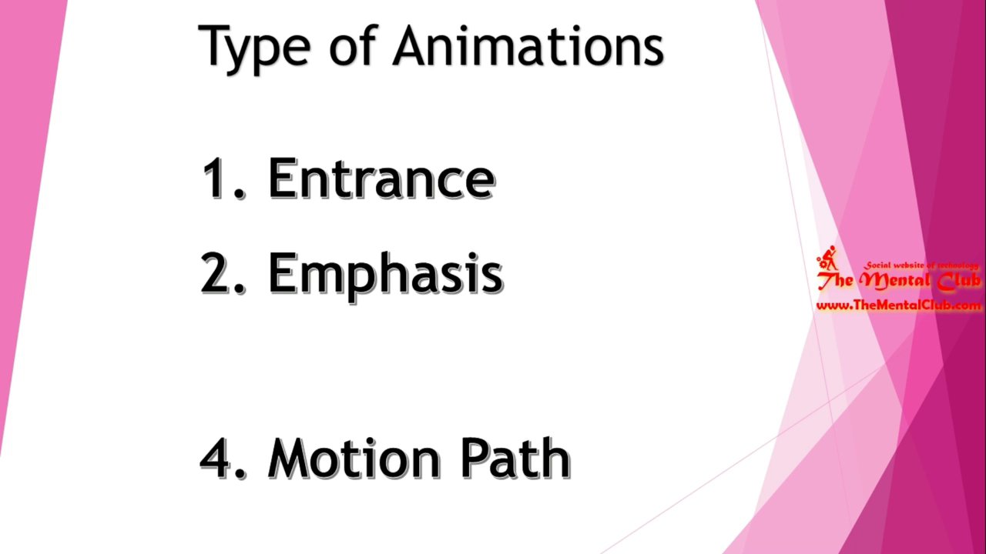
right_click(609, 252)
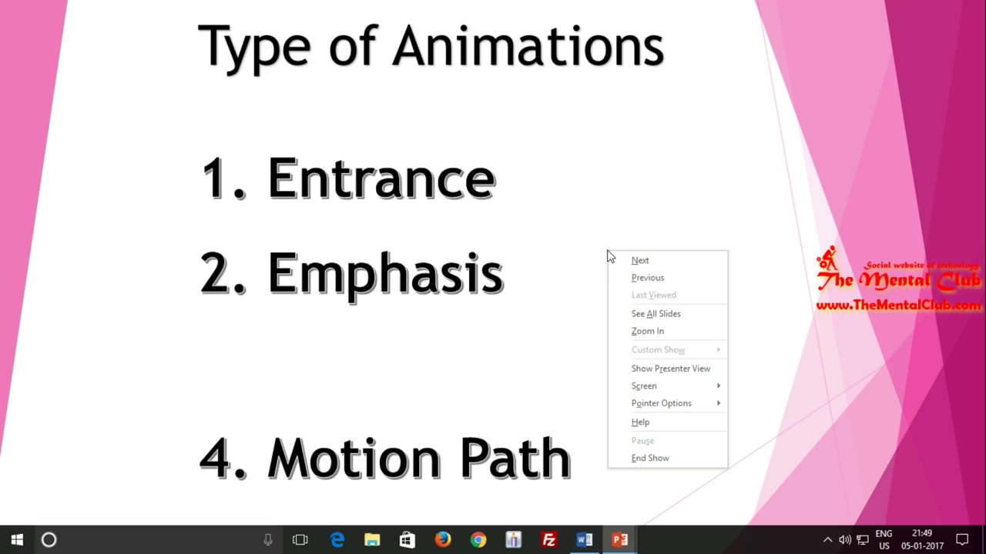
click(645, 459)
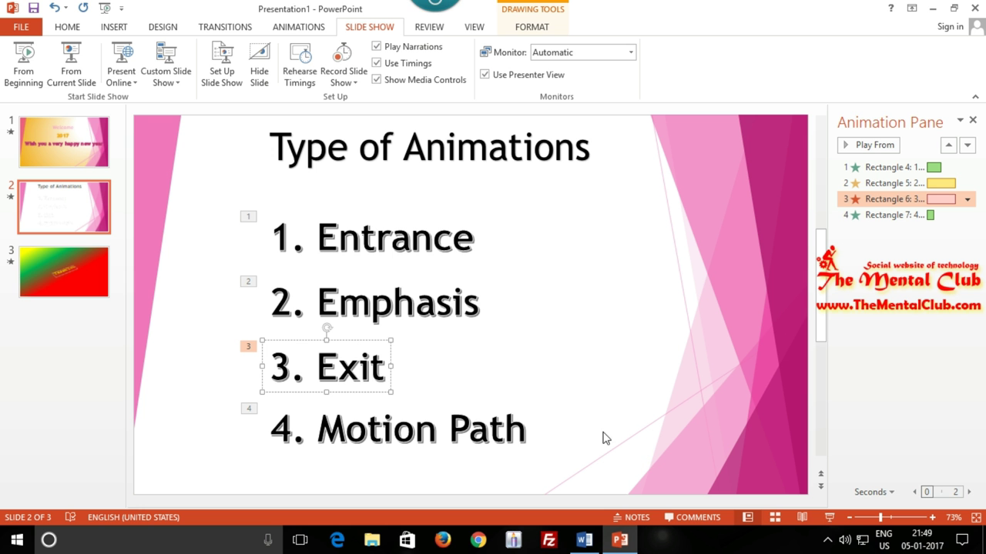
Delete the existing animation (Rectangle 7) from the '4. Motion Path' line.
click(432, 431)
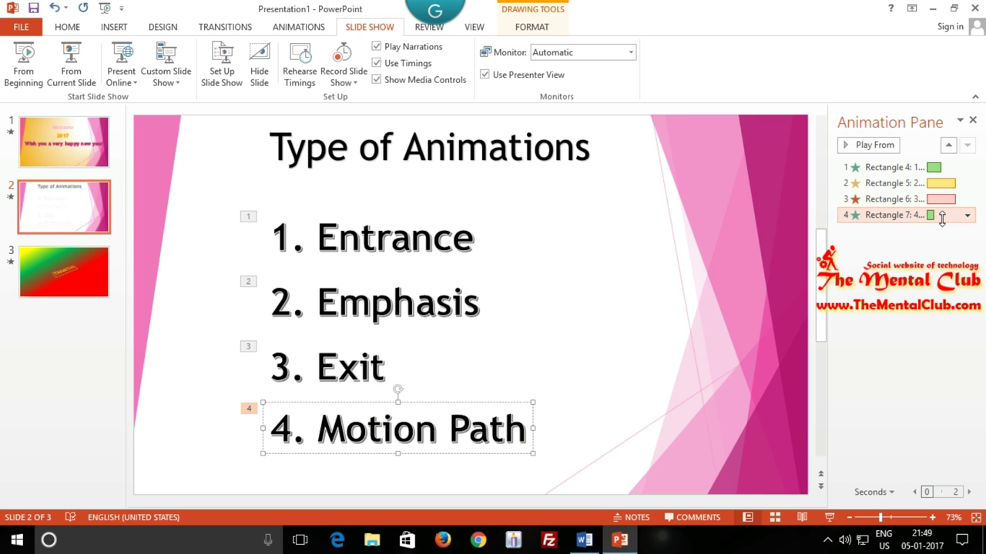
click(917, 217)
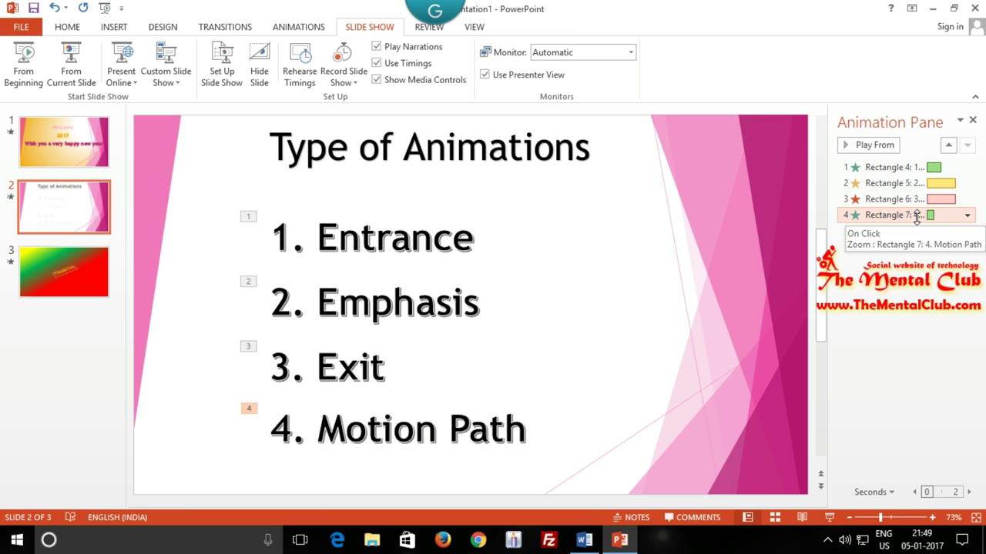
key(Delete)
click(661, 368)
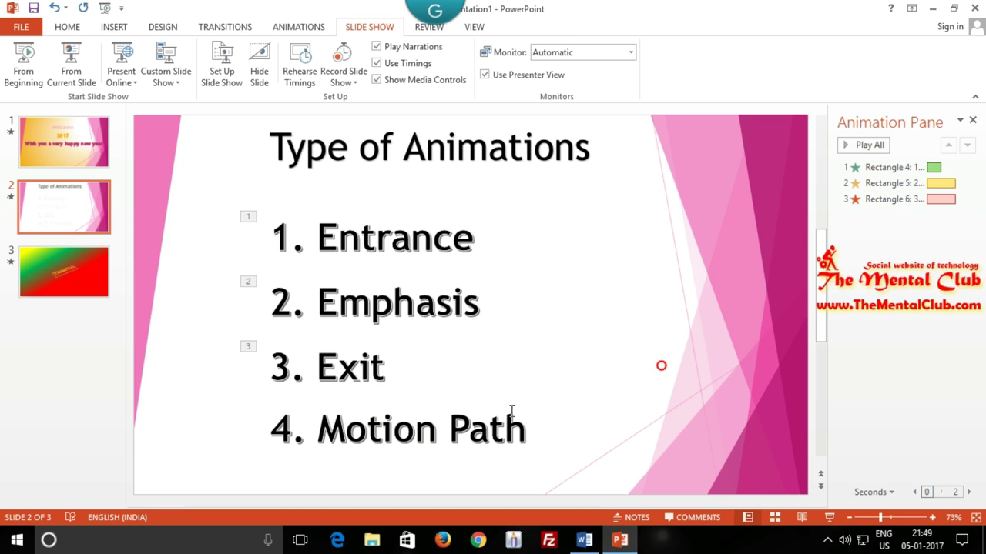
click(453, 431)
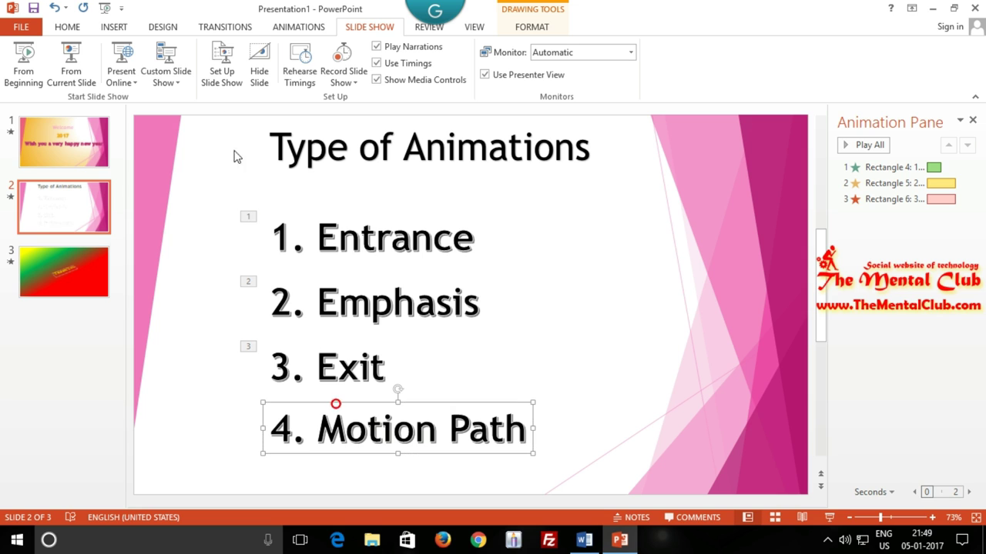
click(115, 27)
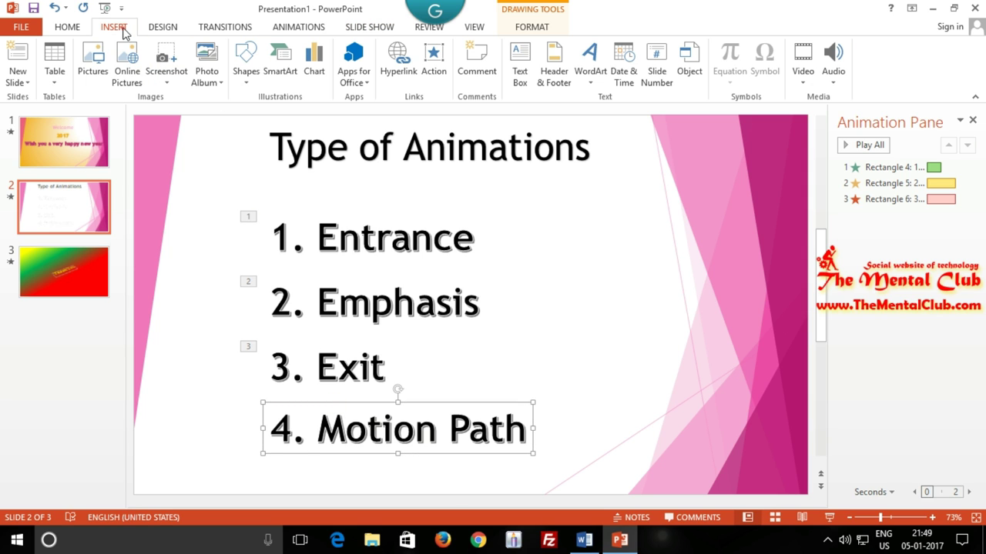
Open More Motion Paths and preview Circle, Arc Up, Curvy Right and Diagonal Down Right on '4. Motion Path'.
click(326, 30)
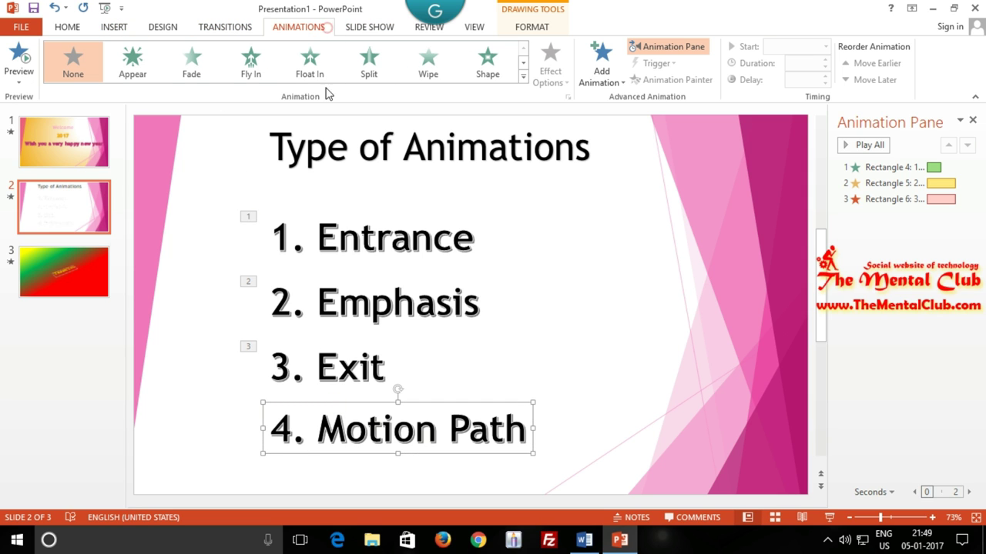
click(524, 79)
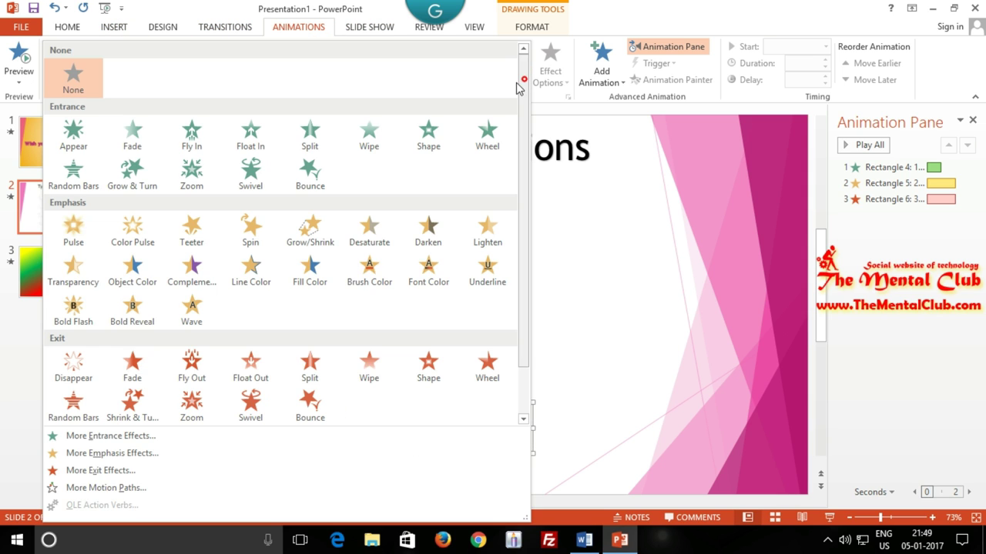
click(123, 488)
mouse_move(509, 122)
mouse_down()
mouse_move(767, 159)
mouse_move(907, 158)
mouse_up()
scroll(767, 231, down, 5)
scroll(768, 231, up, 5)
click(822, 225)
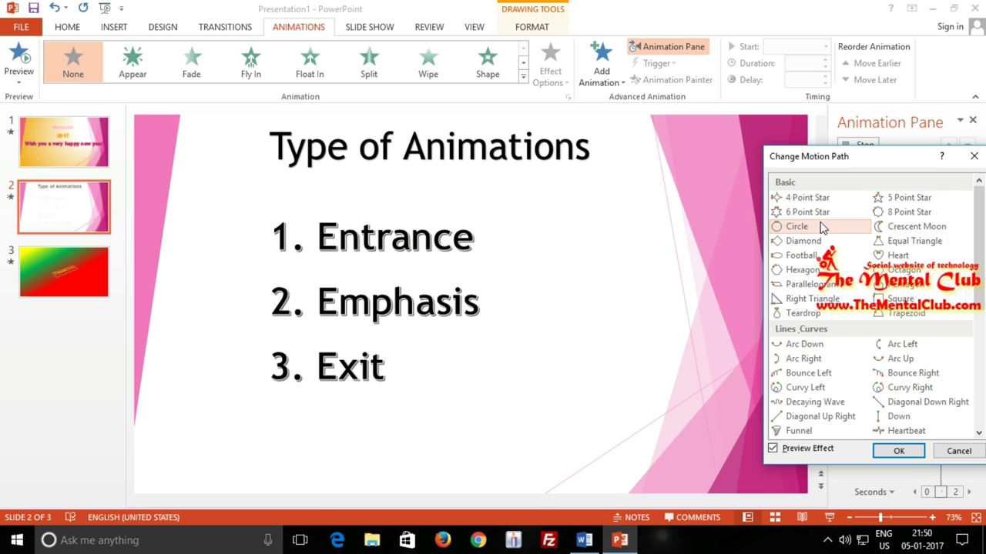
click(901, 269)
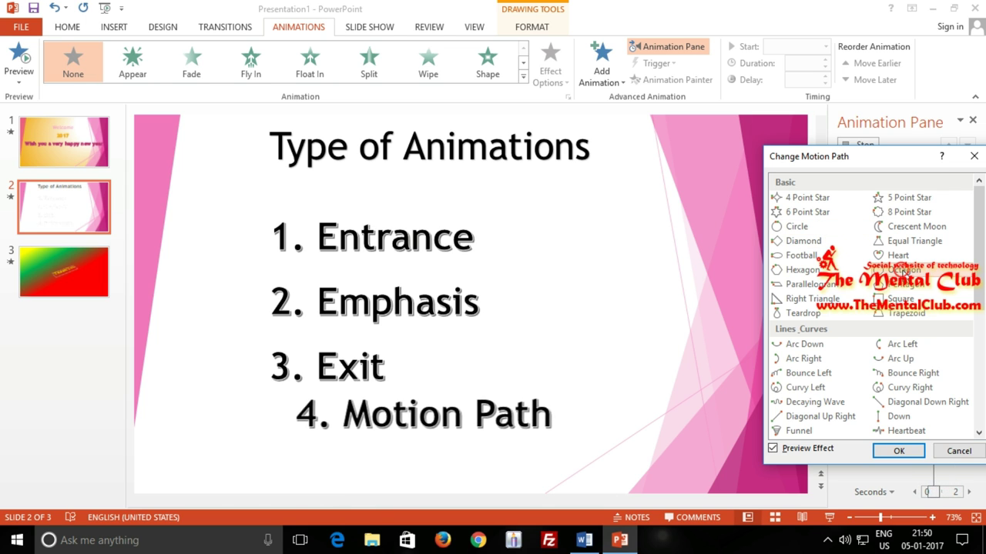
click(899, 359)
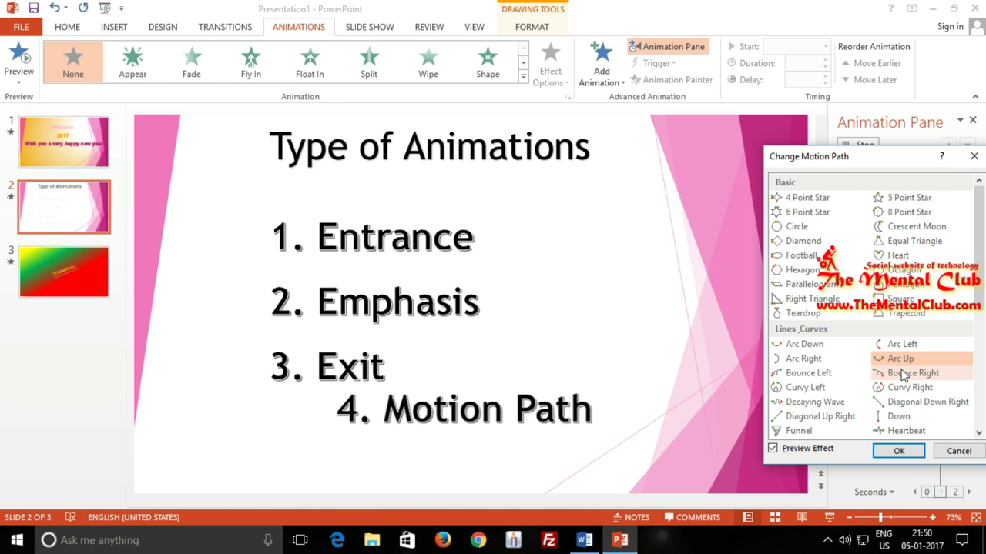
click(901, 391)
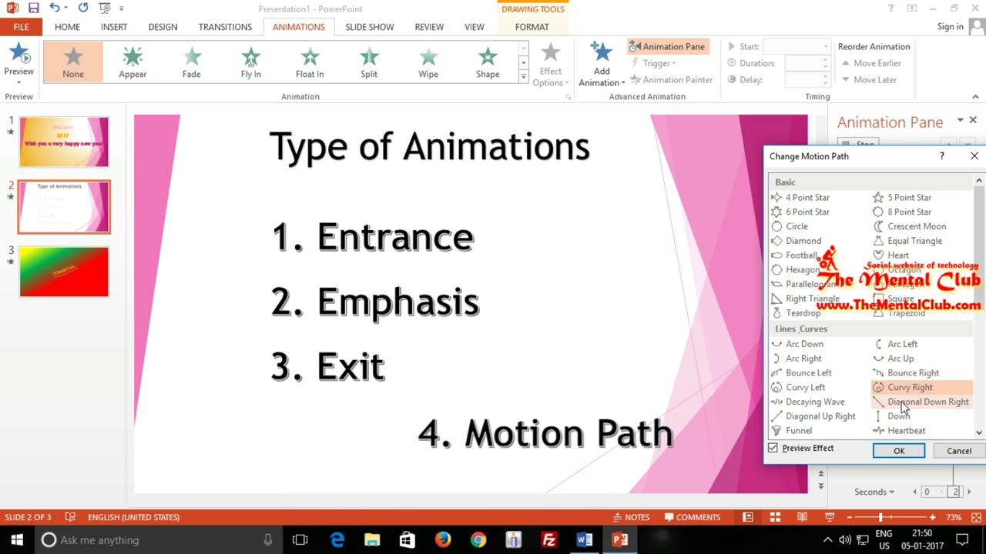
click(903, 404)
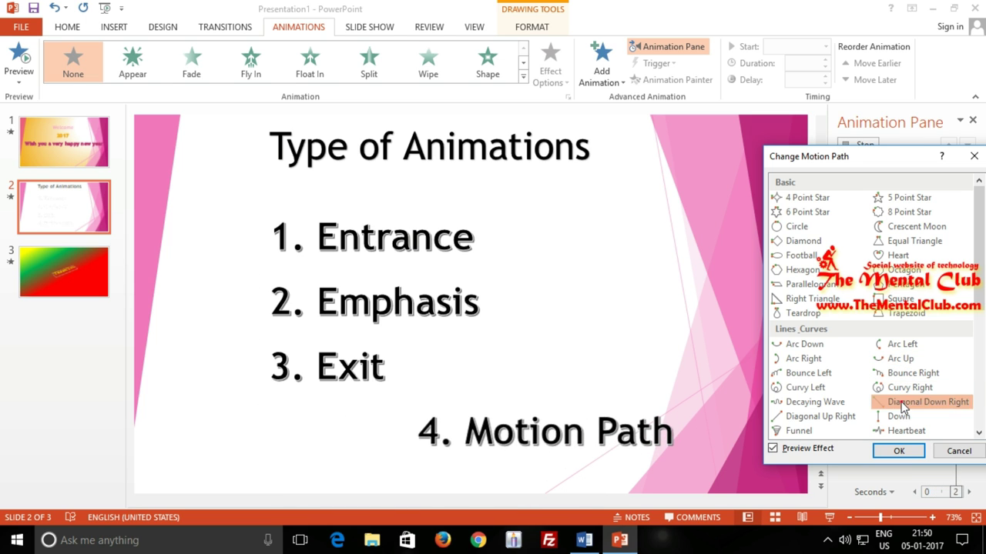
Preview Curvy Left, Arc Up, Arc Left, 8 Point Star, Diamond, Football and Diagonal Down Right again.
click(827, 390)
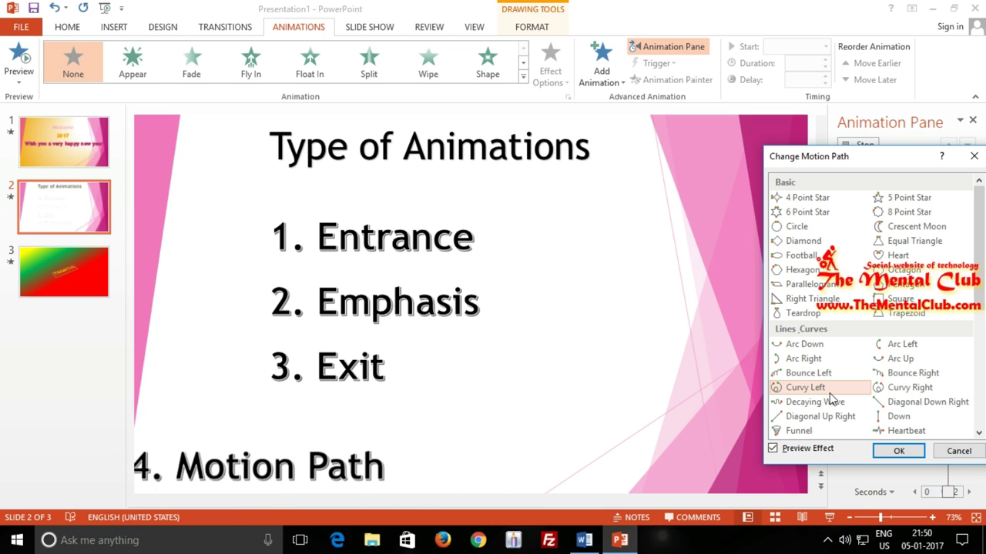
click(897, 360)
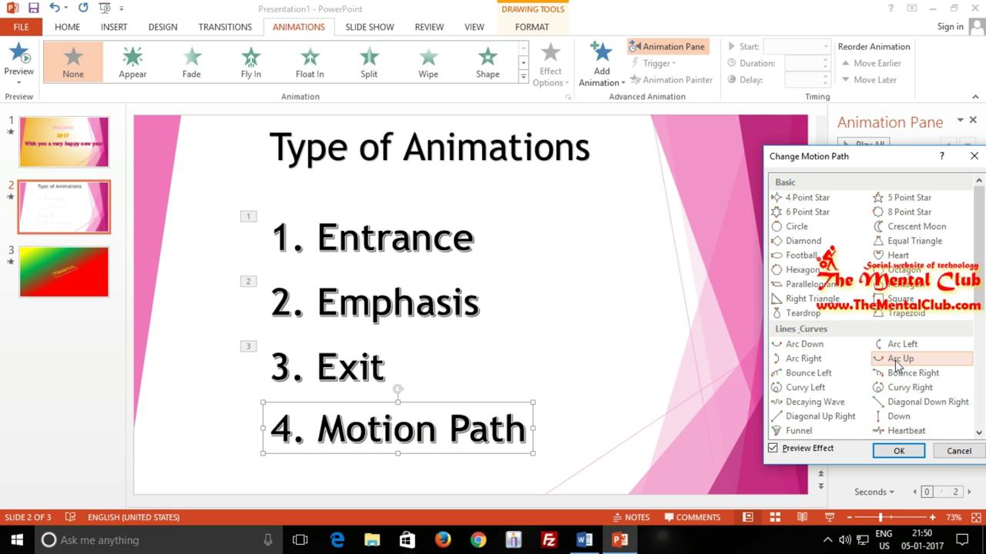
click(896, 347)
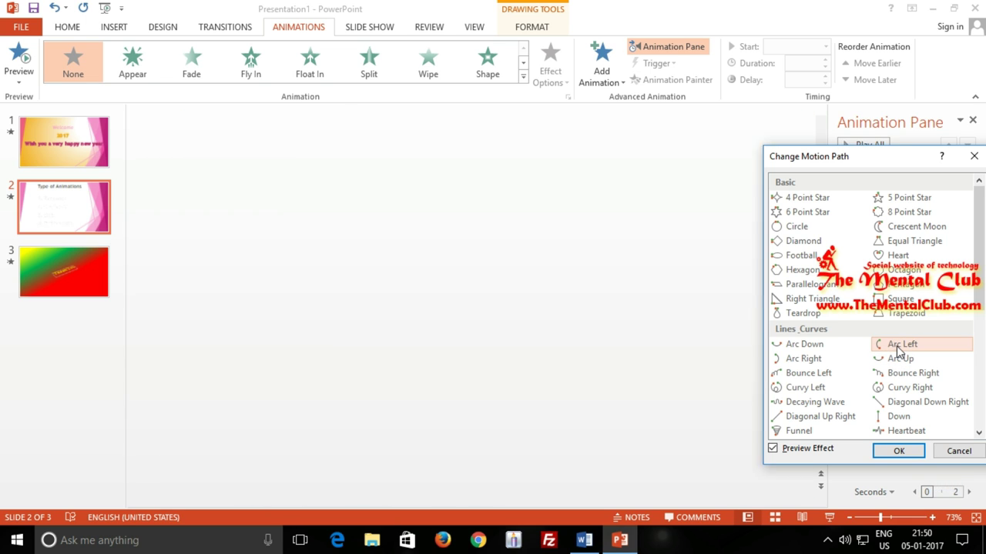
click(905, 218)
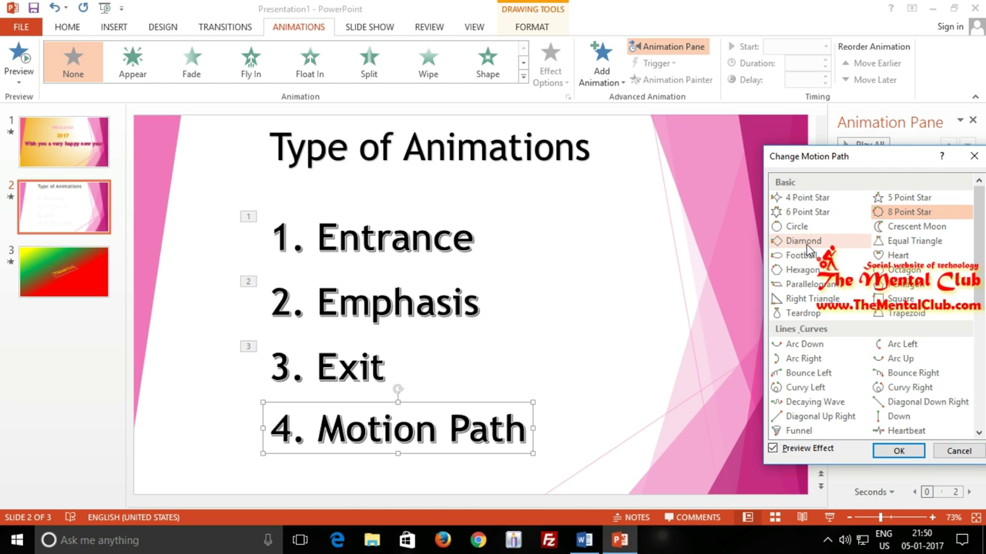
click(805, 242)
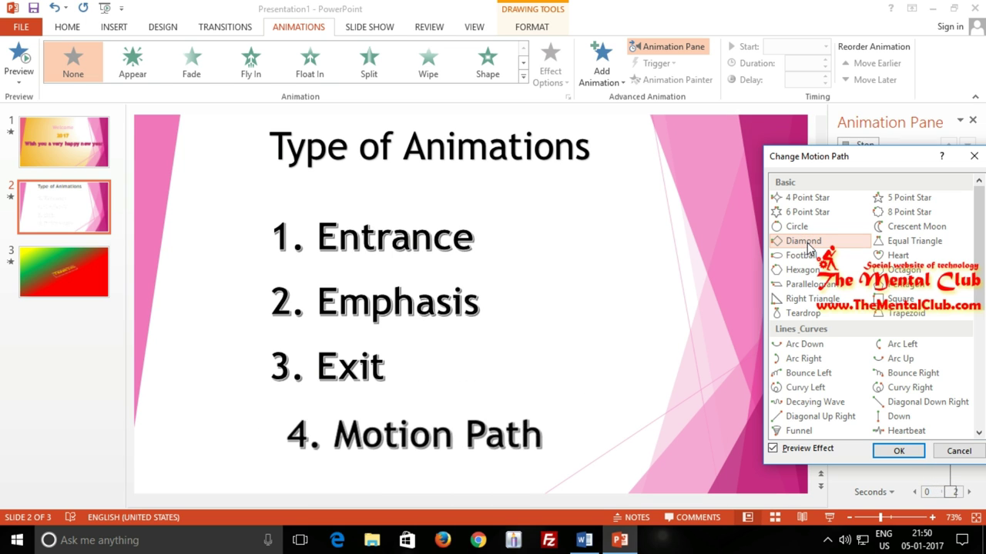
click(807, 261)
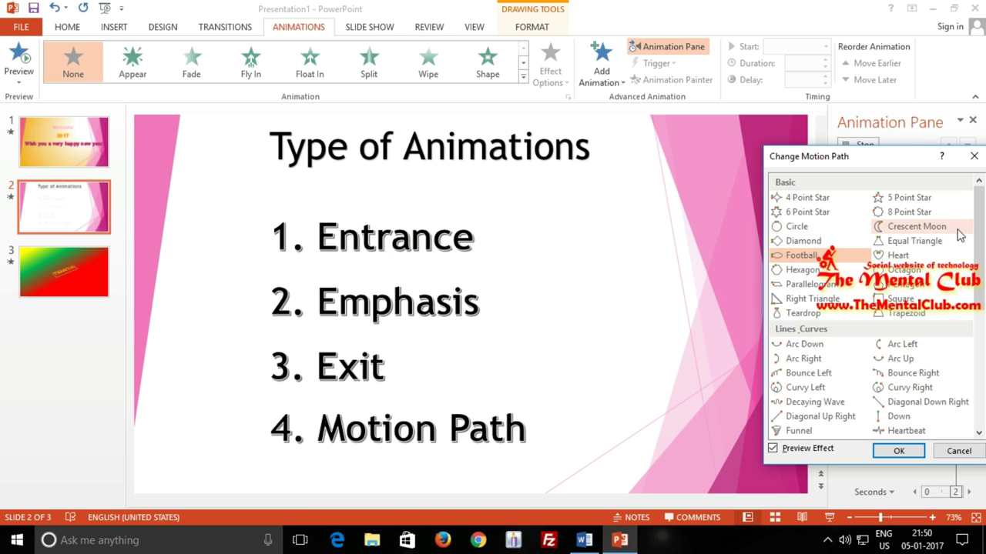
drag(979, 229, 980, 312)
click(928, 235)
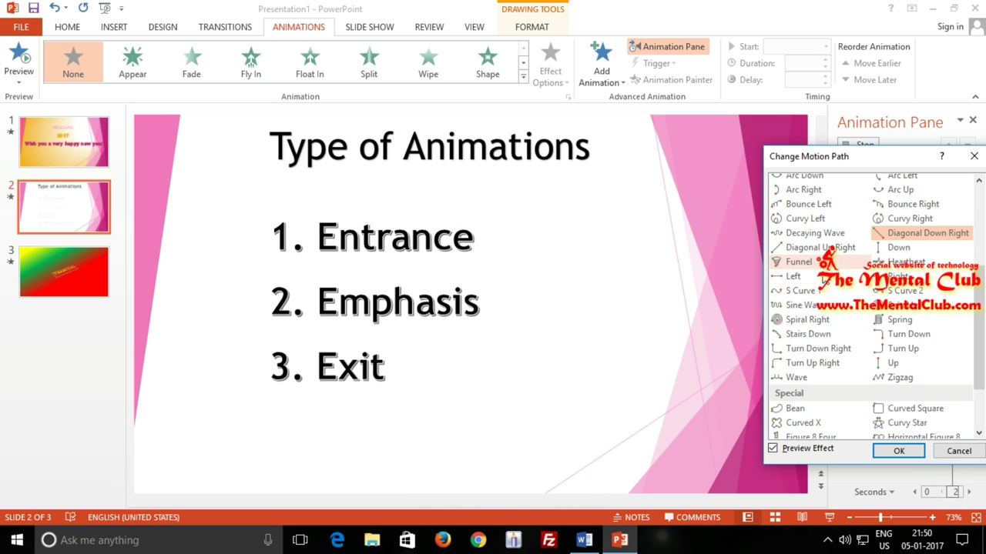
Preview the Diagonal Up Right path on '4. Motion Path' and scroll through the remaining paths.
click(810, 249)
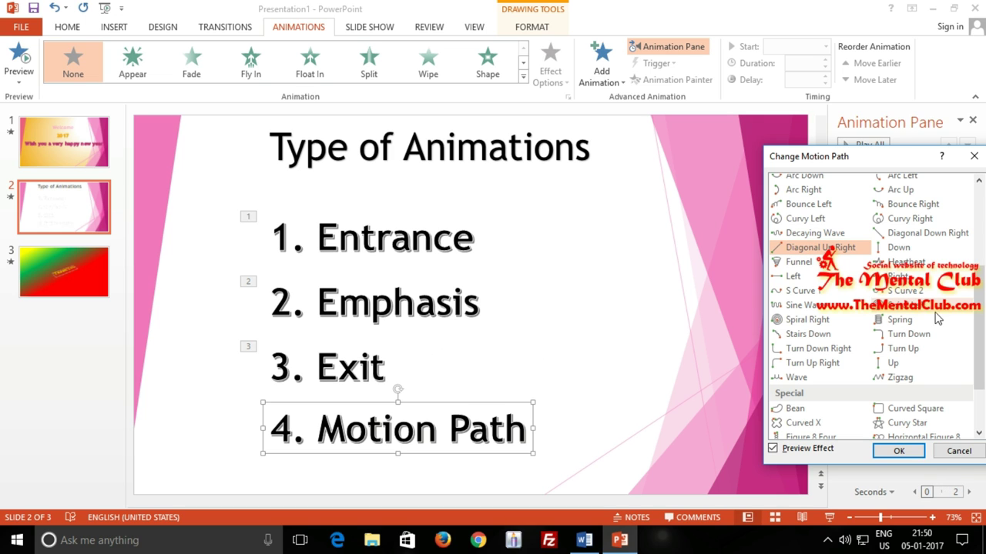
mouse_move(980, 303)
mouse_down()
mouse_move(982, 349)
mouse_move(972, 335)
mouse_move(977, 355)
mouse_move(955, 349)
mouse_up()
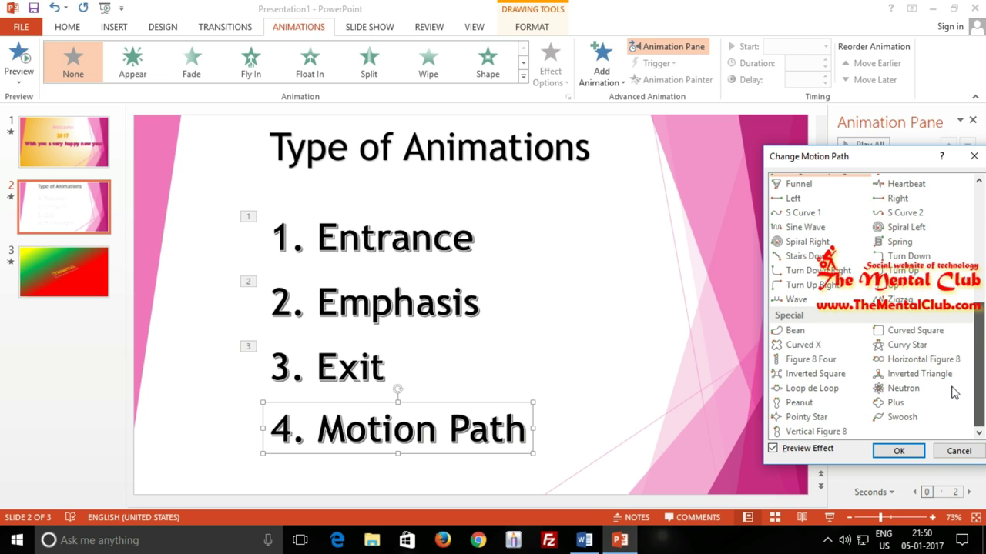
mouse_move(955, 391)
mouse_down()
mouse_move(962, 216)
mouse_move(962, 352)
mouse_up()
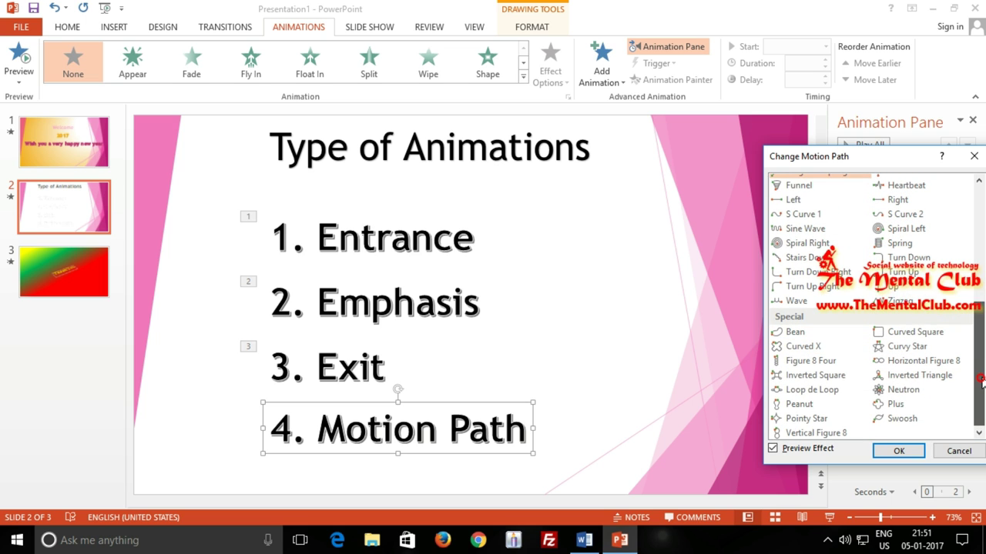
mouse_move(982, 384)
mouse_down()
mouse_move(983, 256)
mouse_move(971, 394)
mouse_up()
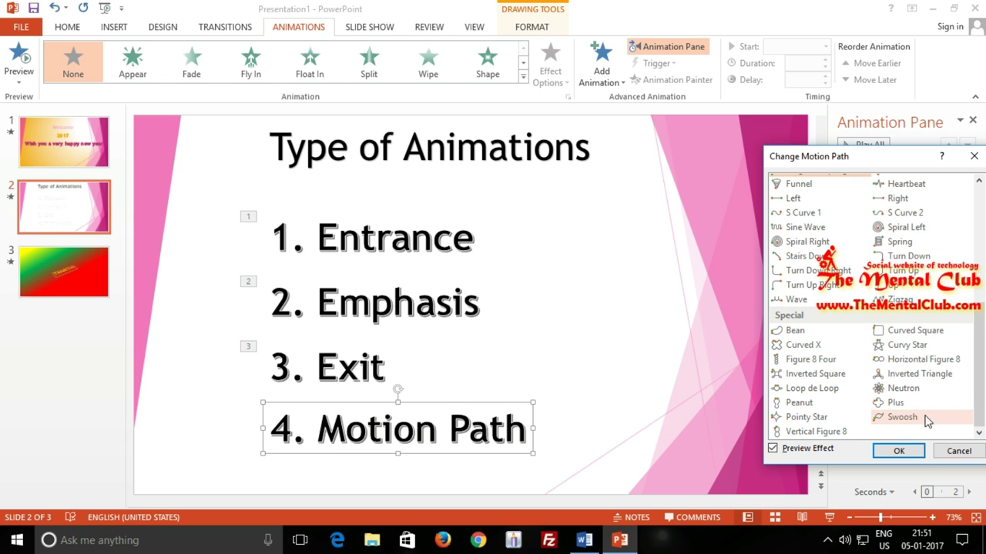
drag(977, 399, 983, 275)
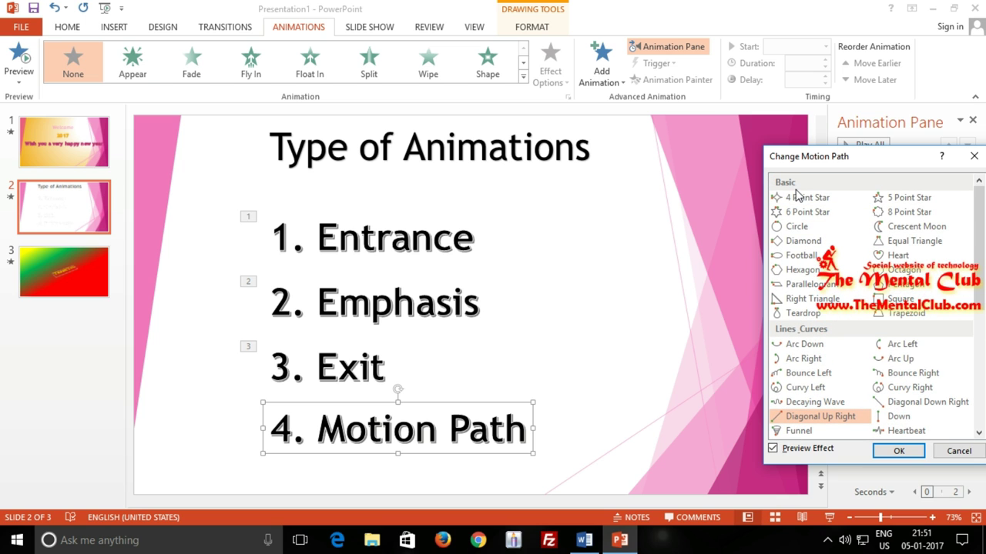
Preview the Swoosh, Zigzag, Bean and Vertical Figure 8 paths on '4. Motion Path', ending back at the list top.
drag(979, 257, 982, 373)
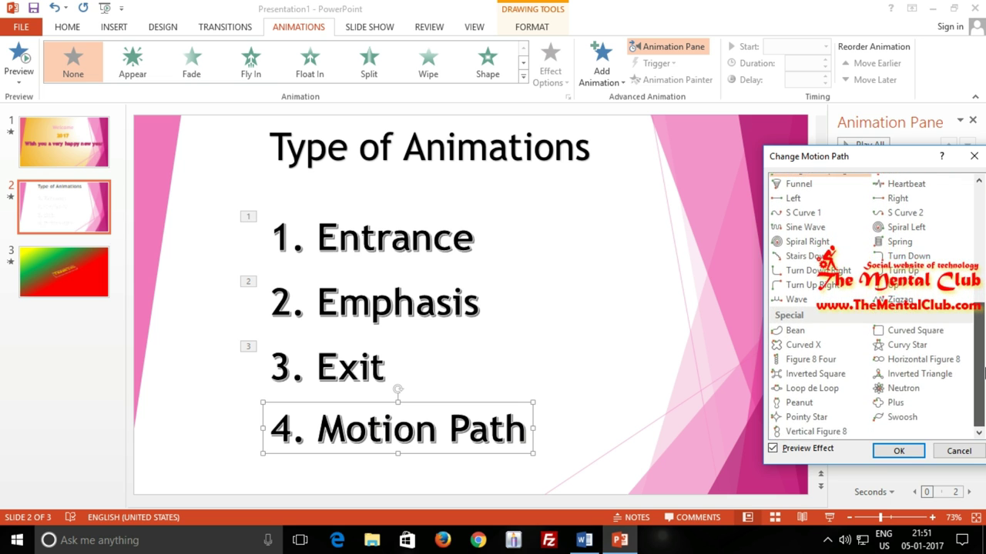
click(901, 417)
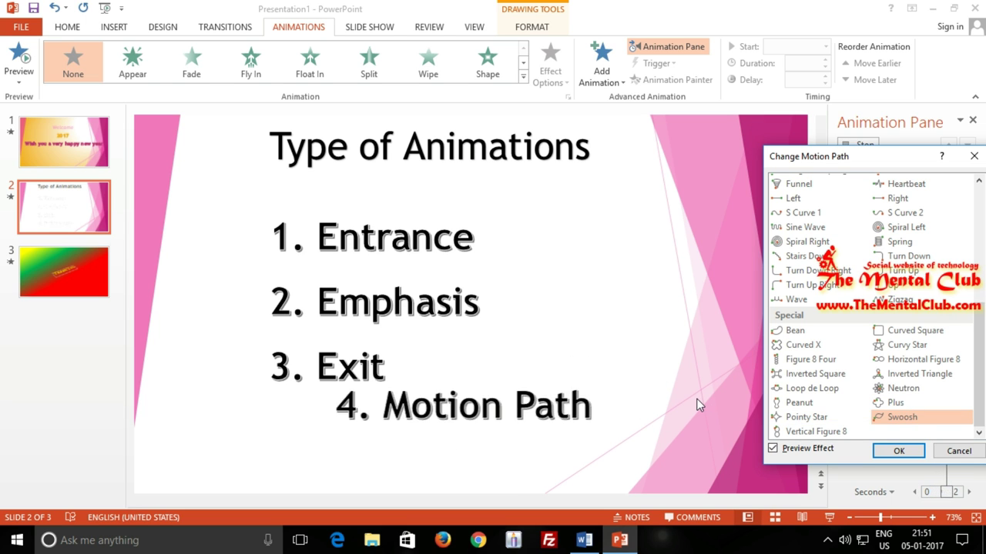
drag(981, 396, 983, 264)
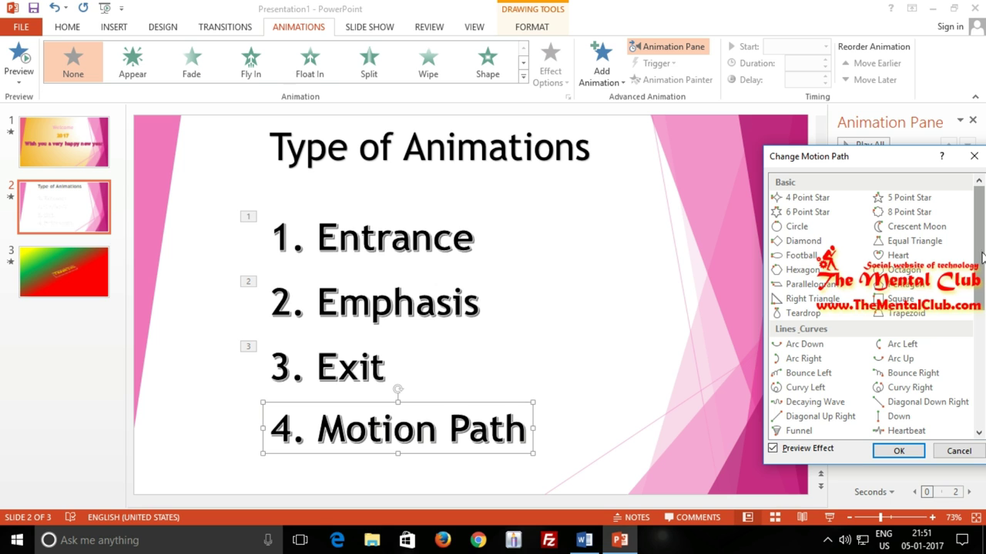
drag(983, 255, 981, 274)
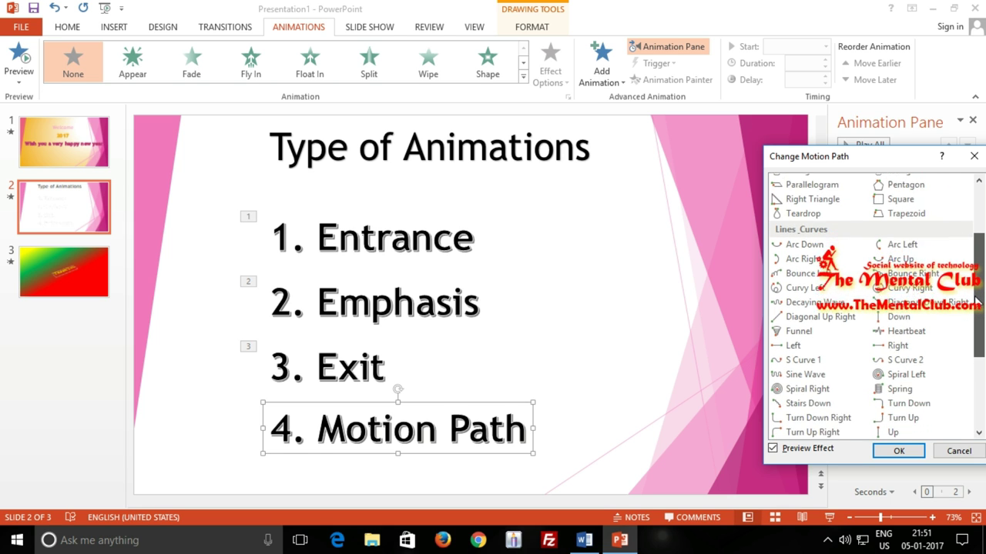
drag(982, 274, 970, 374)
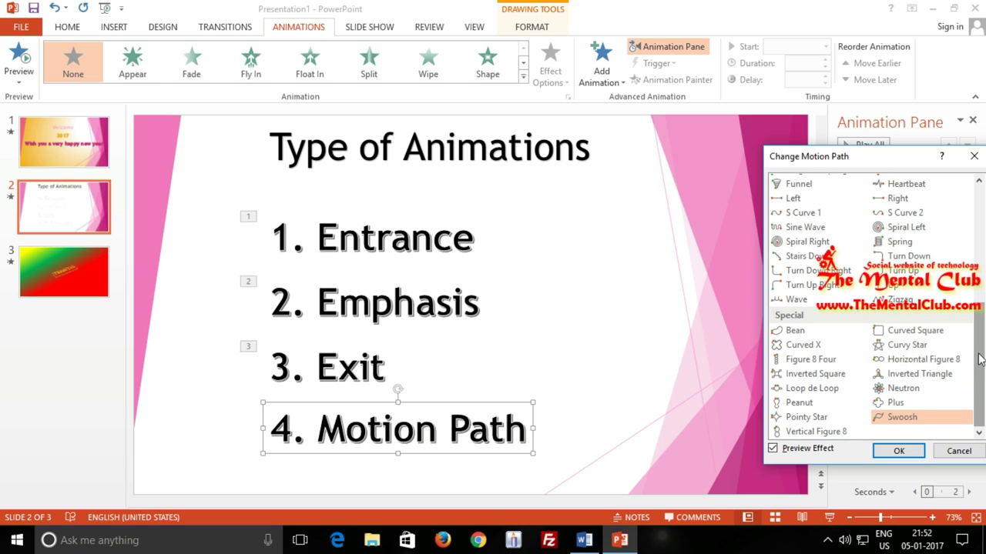
mouse_move(982, 359)
mouse_down()
mouse_move(984, 232)
mouse_move(982, 329)
mouse_up()
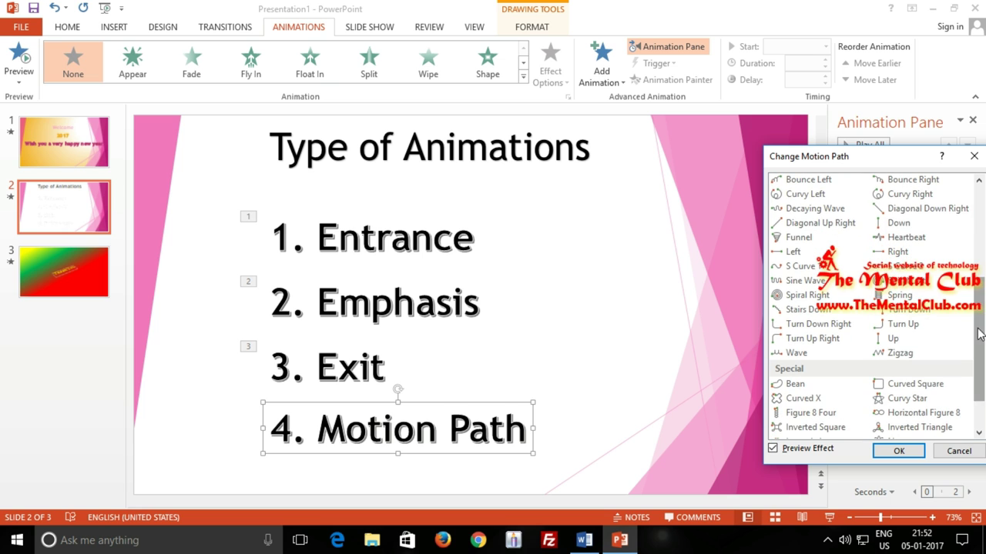
click(893, 353)
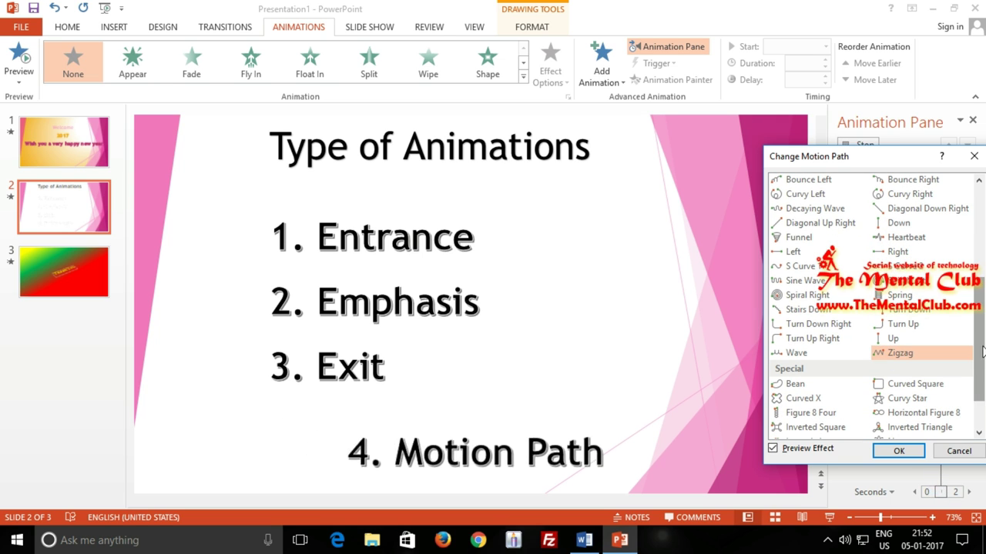
drag(982, 330, 971, 372)
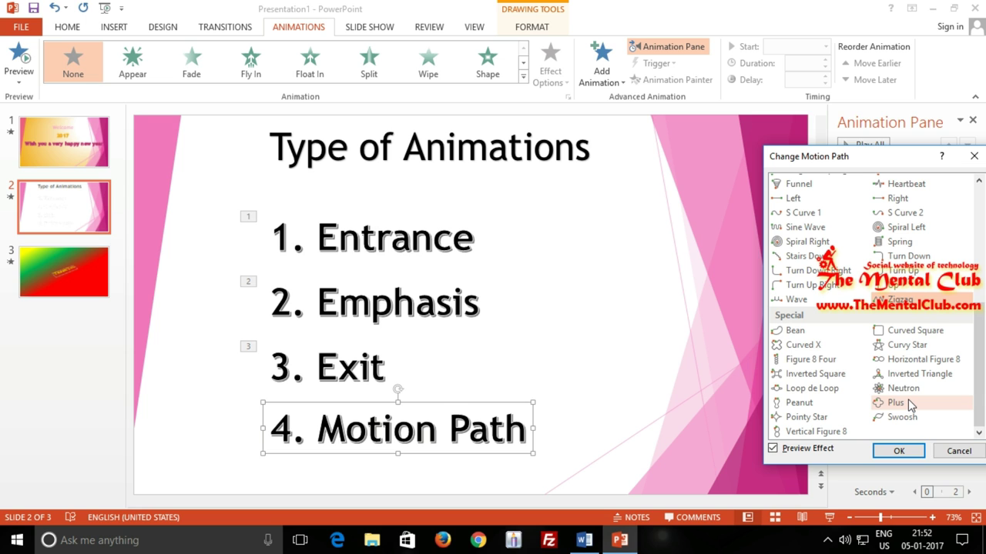
click(796, 332)
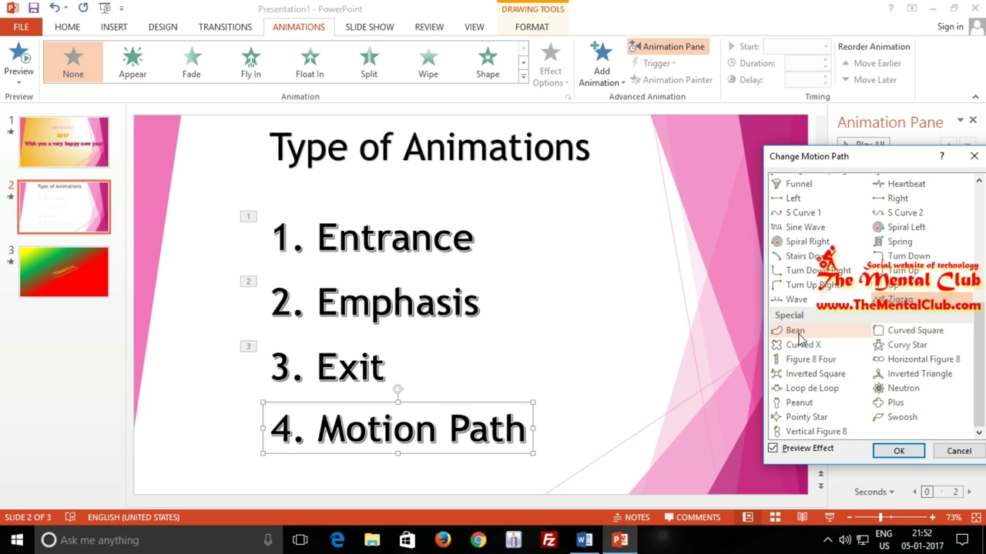
click(816, 432)
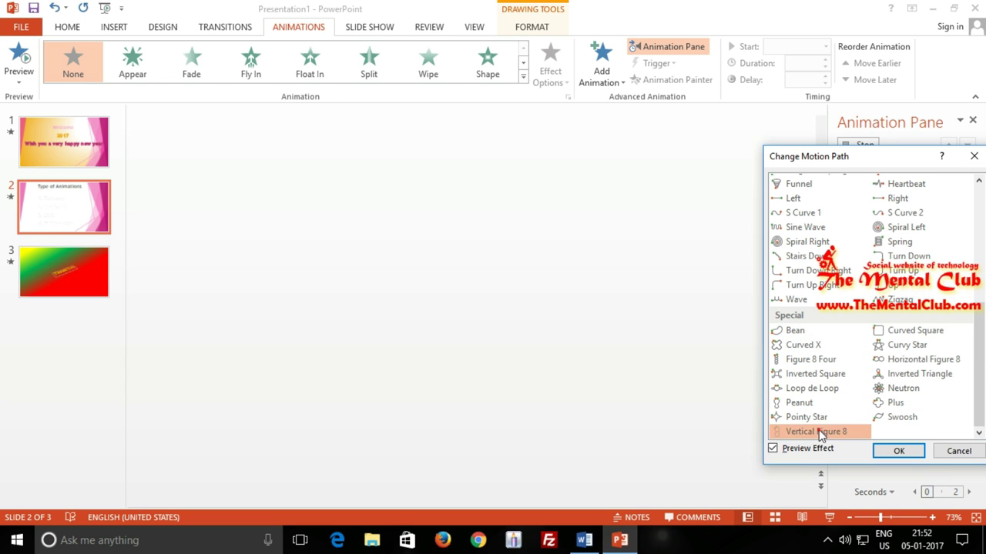
drag(979, 411, 982, 264)
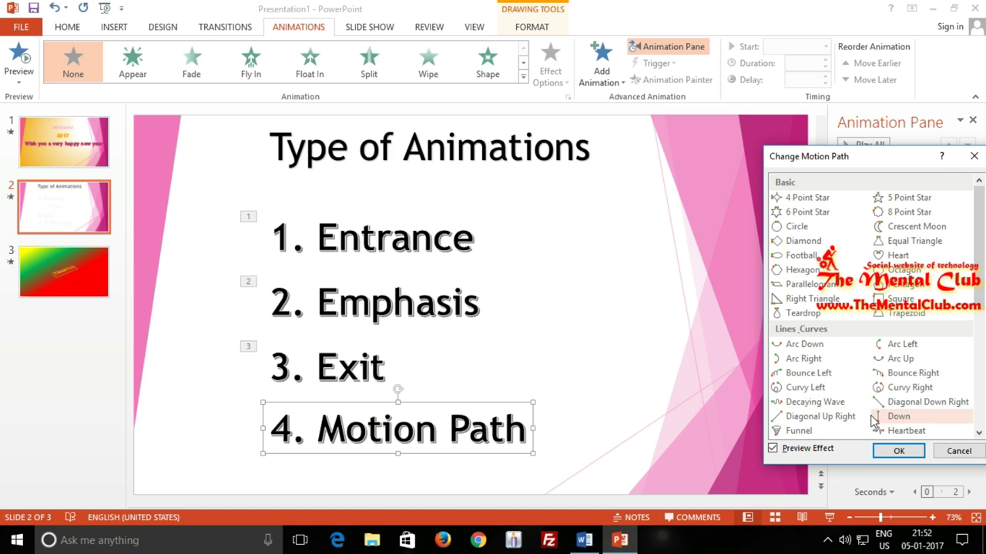
Close the path dialog, briefly apply the Lines motion path, then delete it so slide 2 keeps three animations.
click(975, 157)
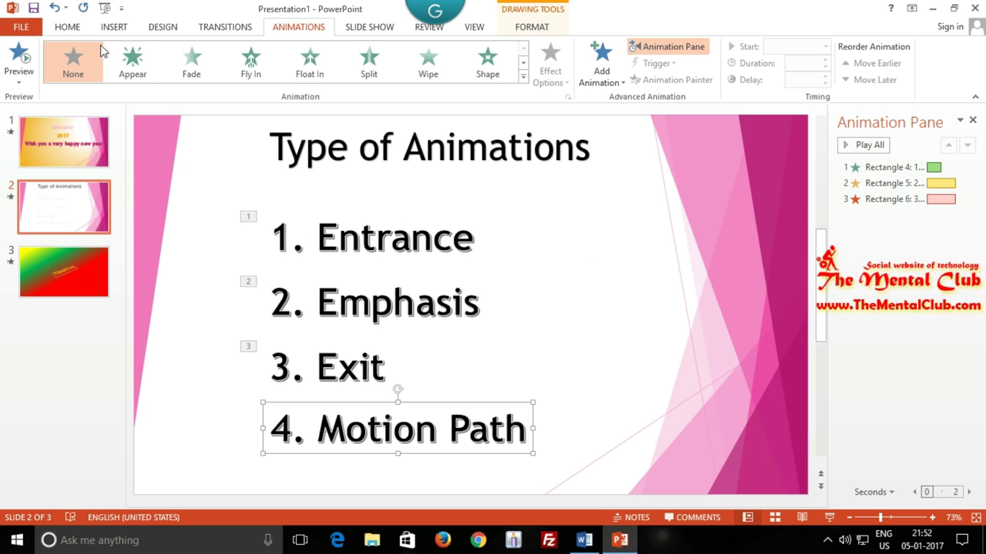
click(523, 77)
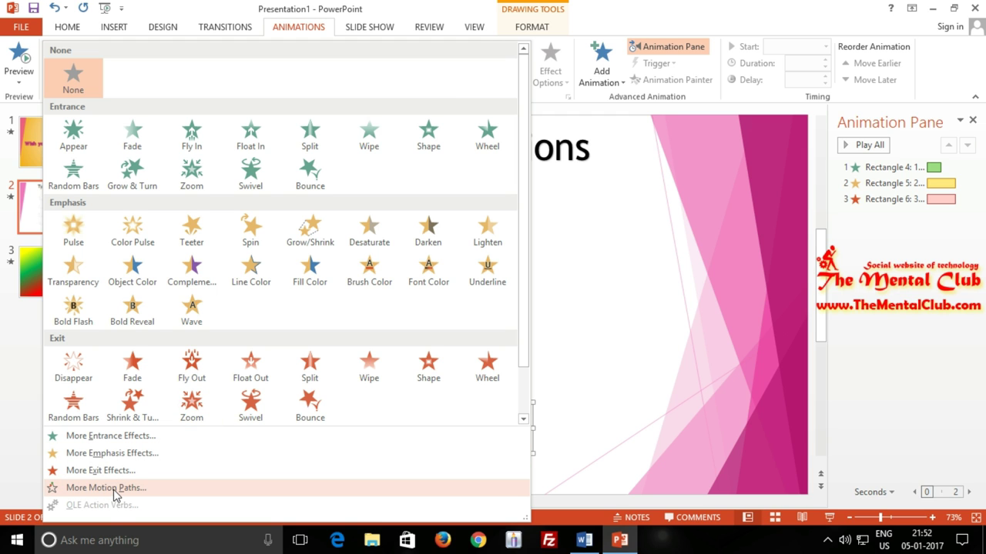
scroll(192, 404, down, 1)
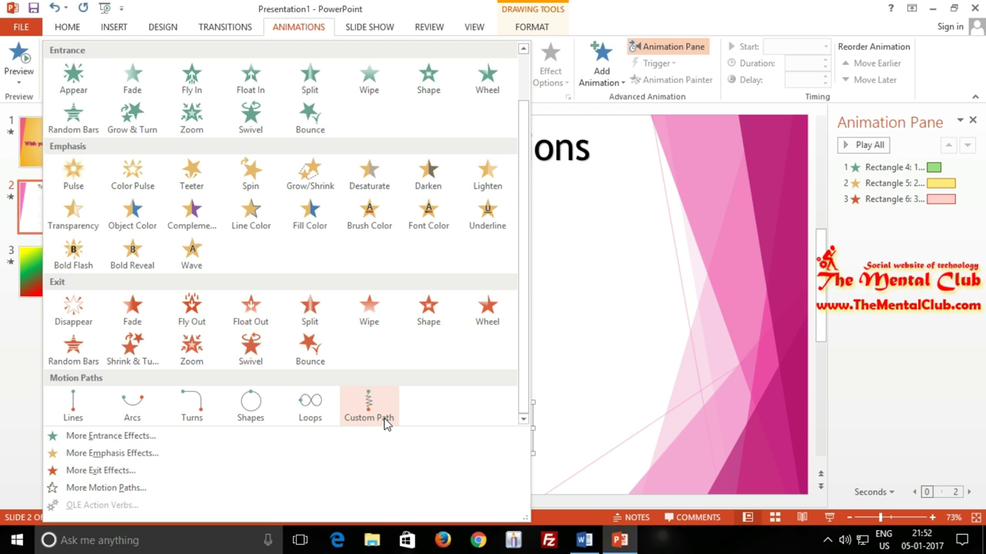
click(73, 404)
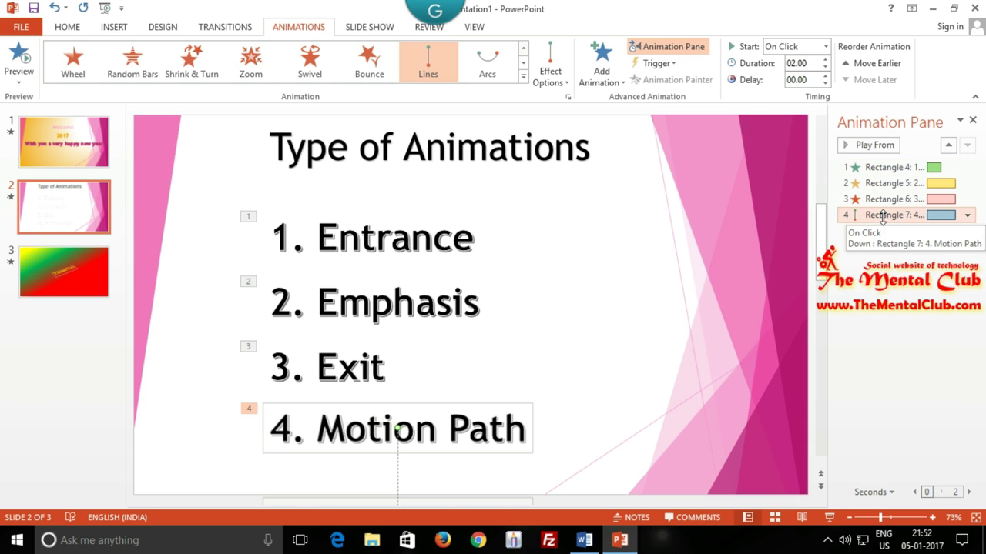
key(Delete)
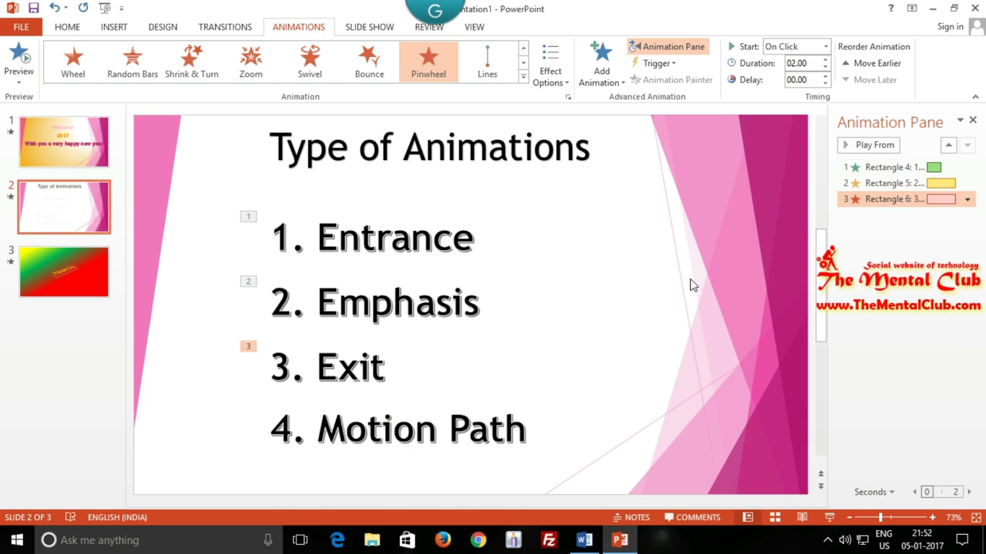
click(593, 303)
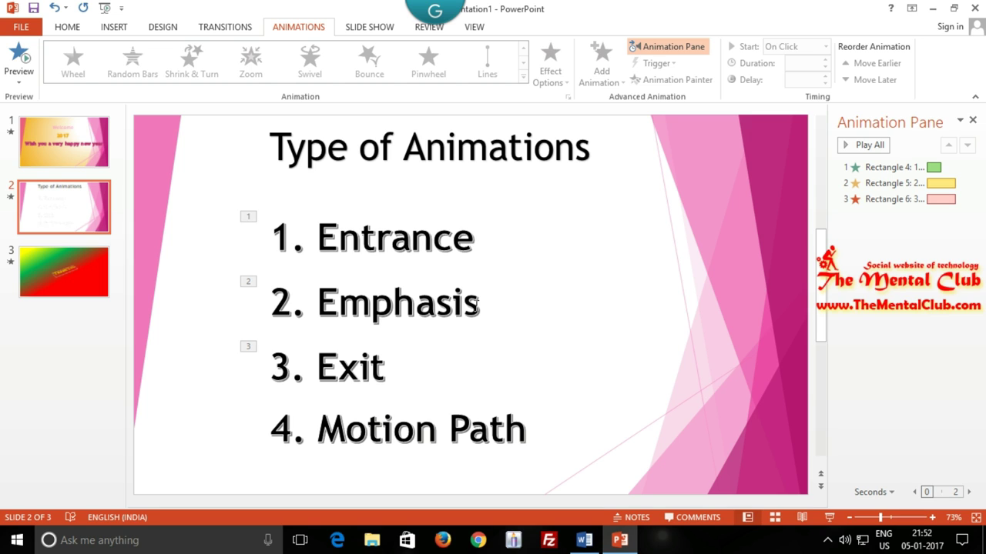
Insert a Blank-layout slide after slide 2, ahead of the Thank You slide.
click(63, 283)
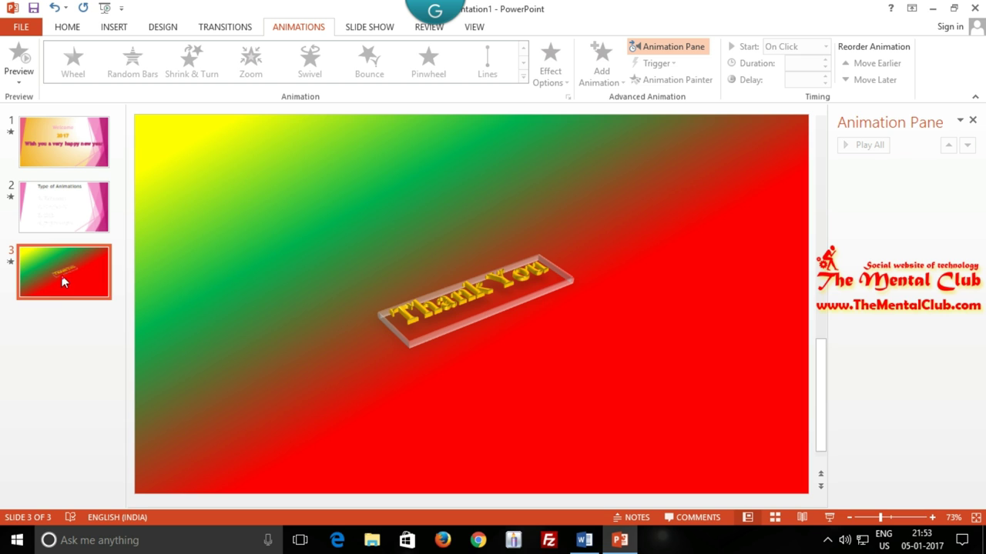
click(490, 311)
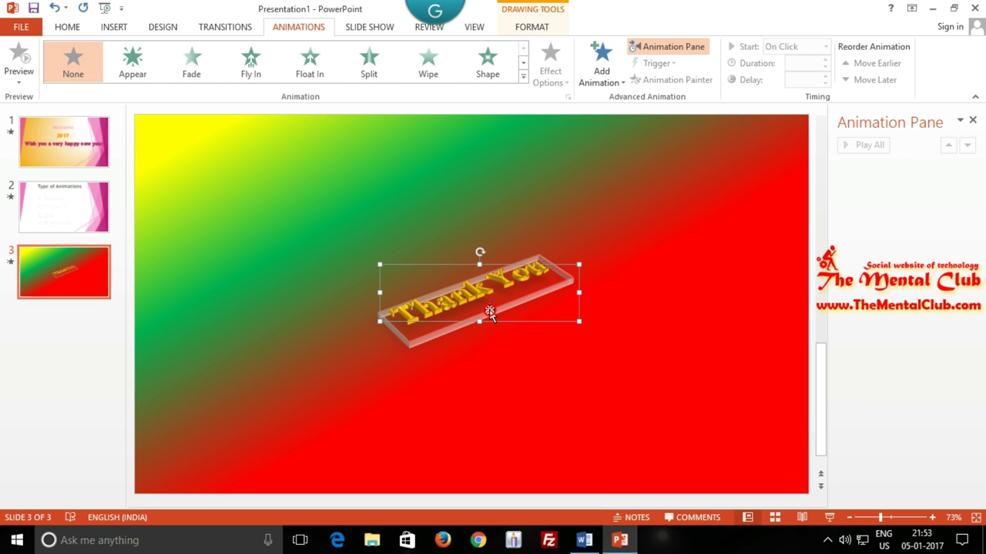
click(66, 219)
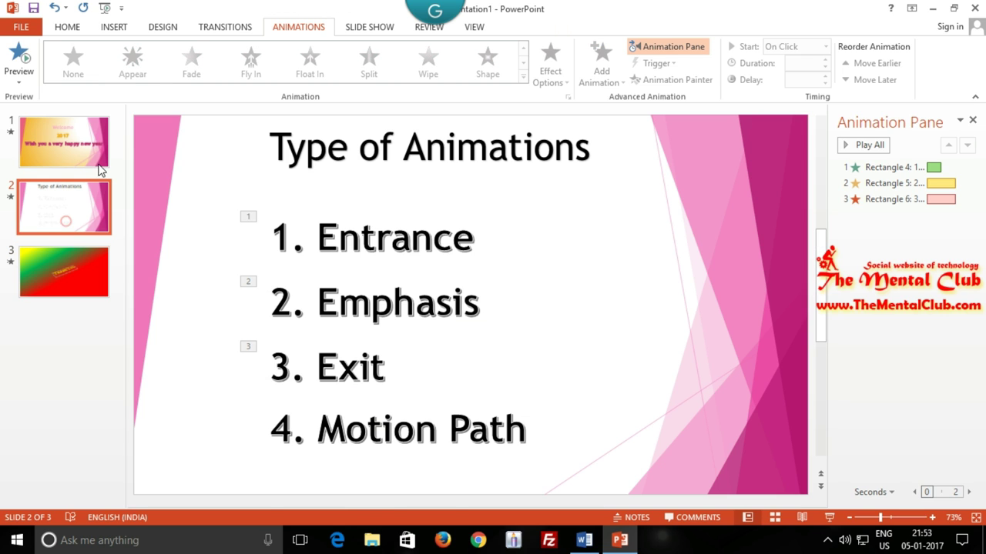
click(123, 29)
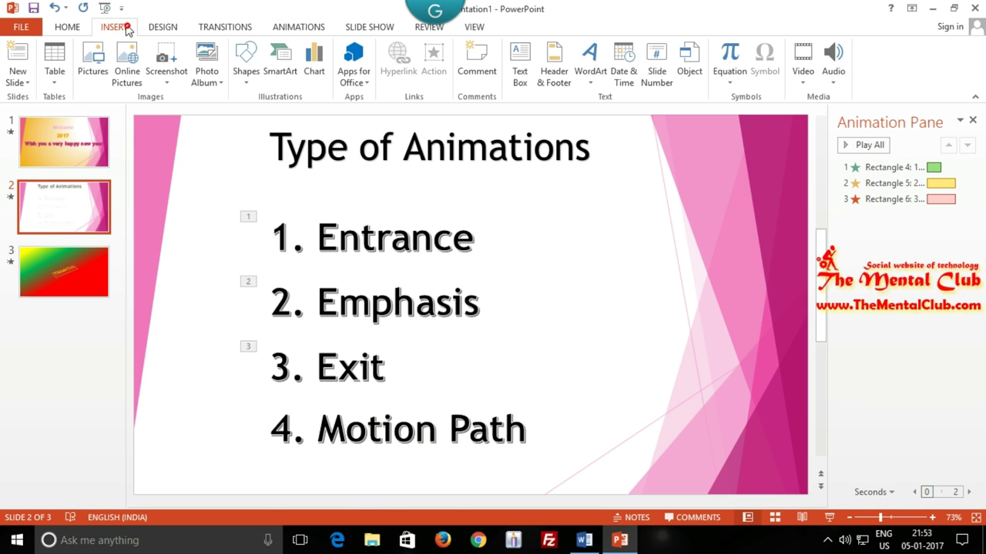
click(18, 77)
click(42, 271)
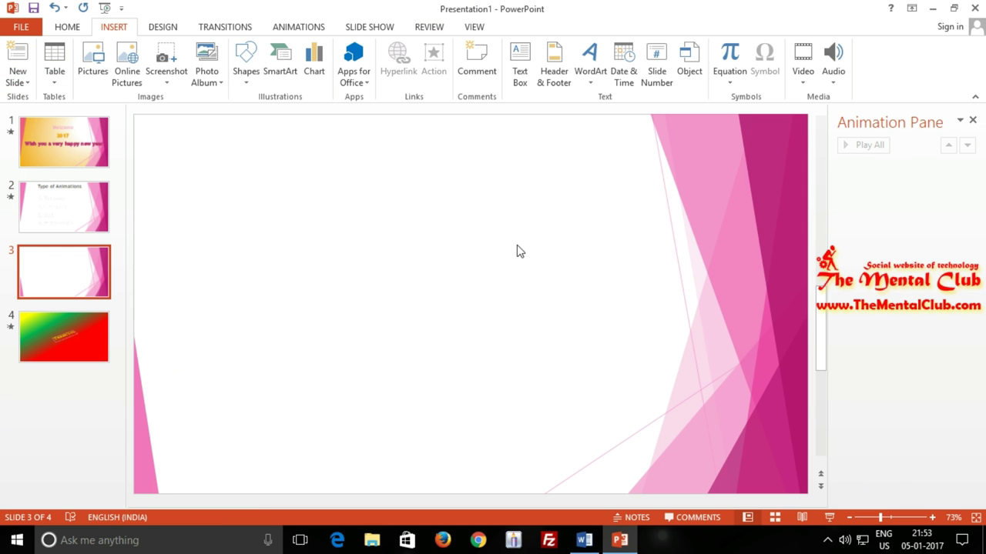
Try Random Bars and Orbit, then settle on a 06.00-second Curtains transition for slide 3.
click(233, 28)
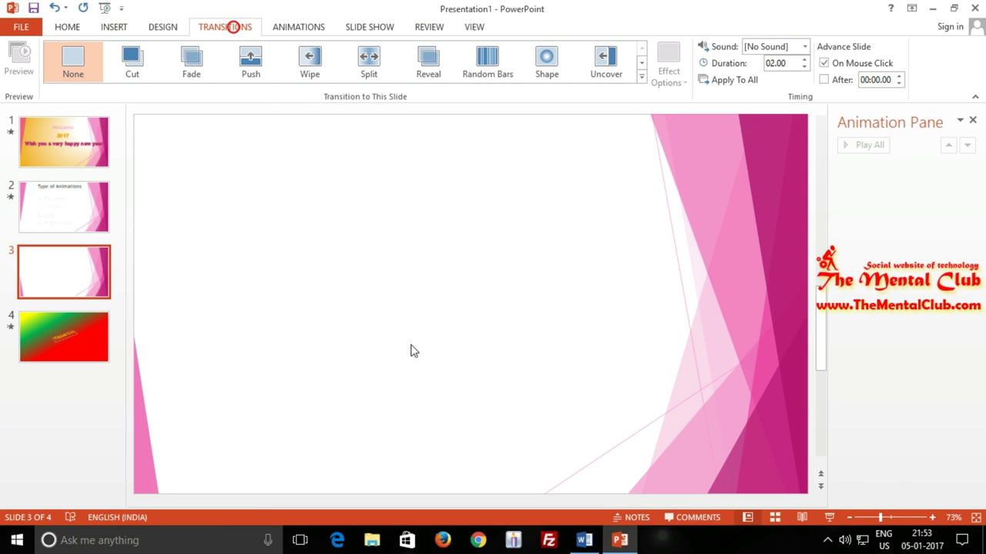
click(483, 65)
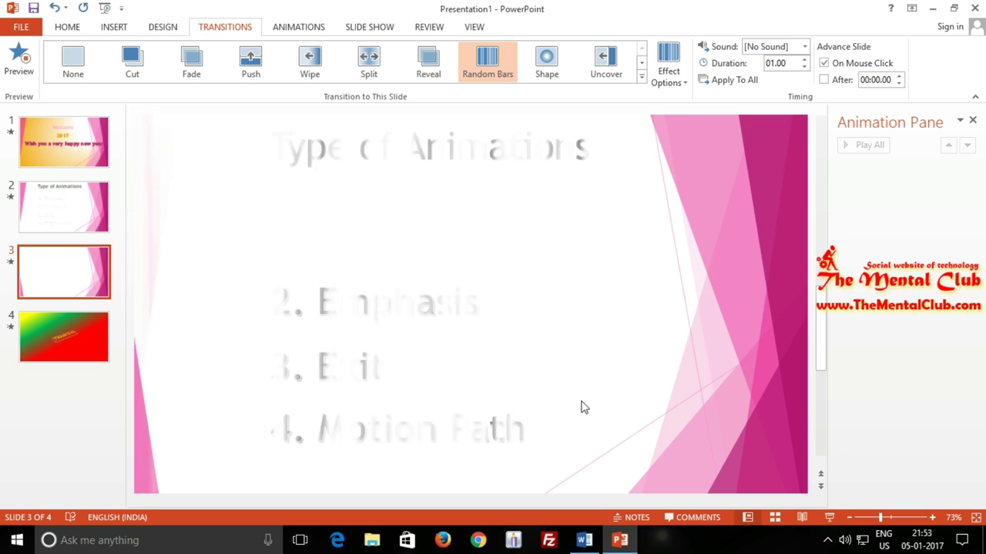
click(641, 76)
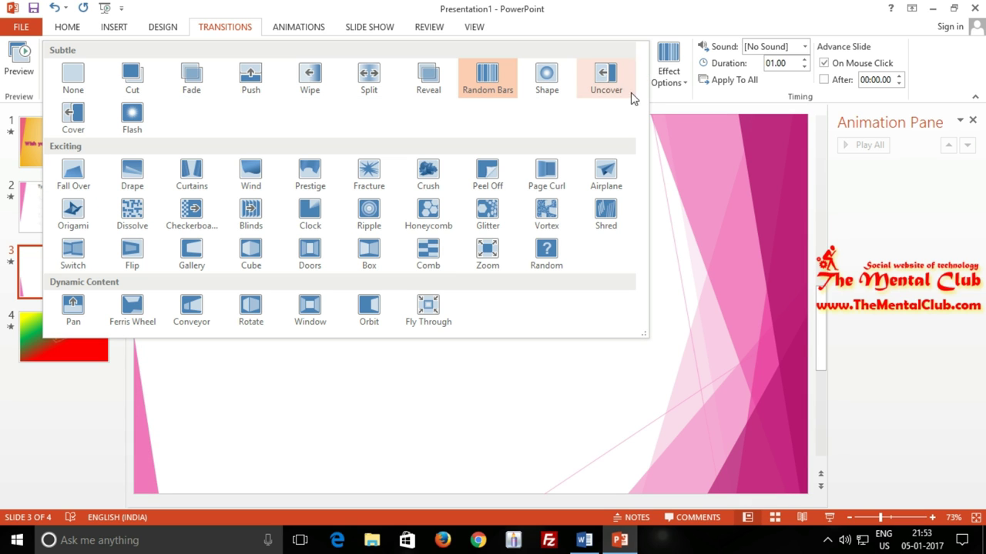
click(369, 312)
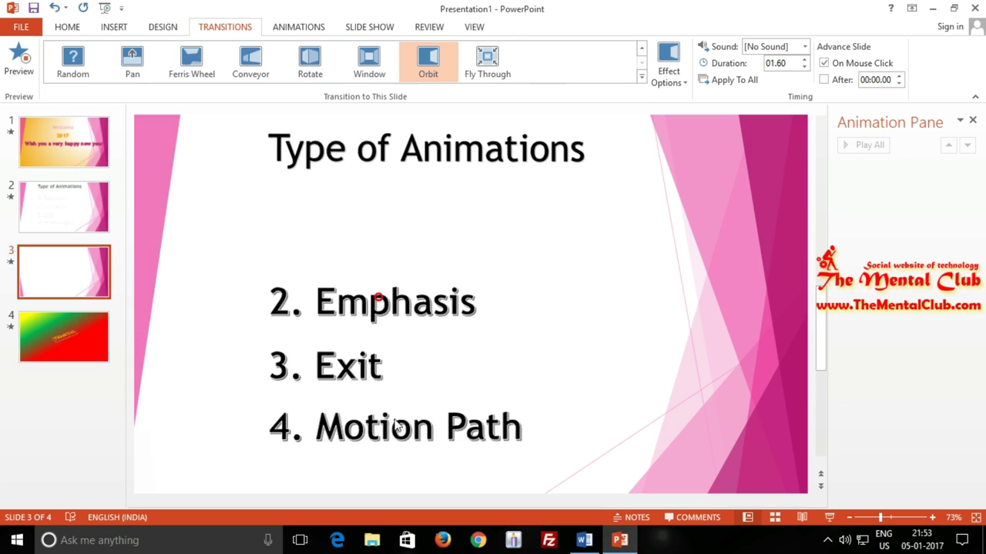
click(640, 78)
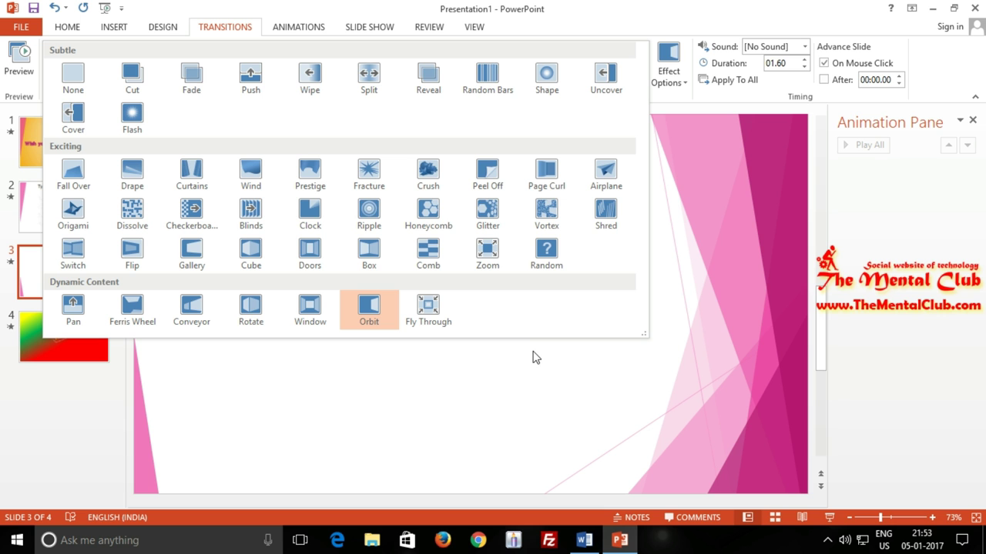
click(192, 176)
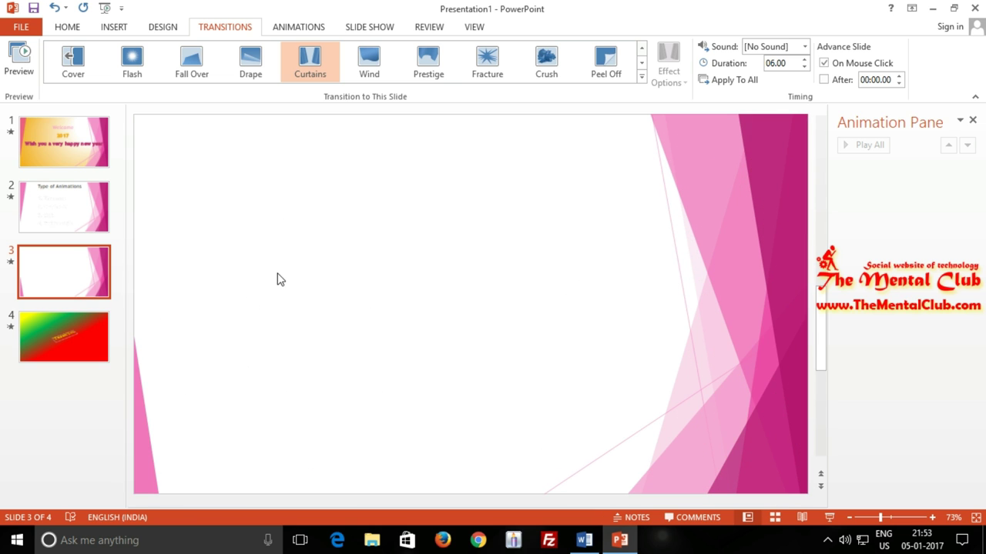
click(108, 27)
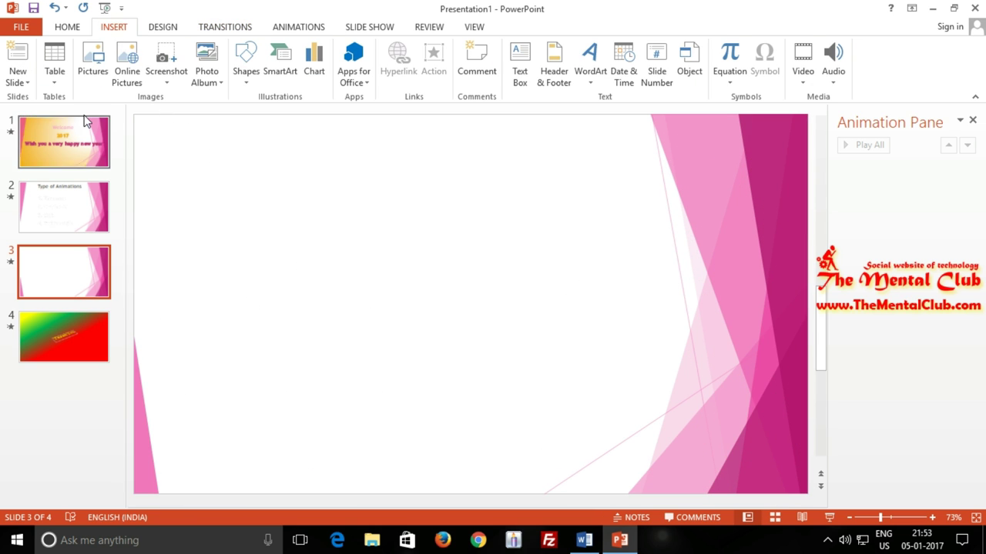
Insert the colourful 2017 Happy New Year picture and position it just left of centre.
click(91, 65)
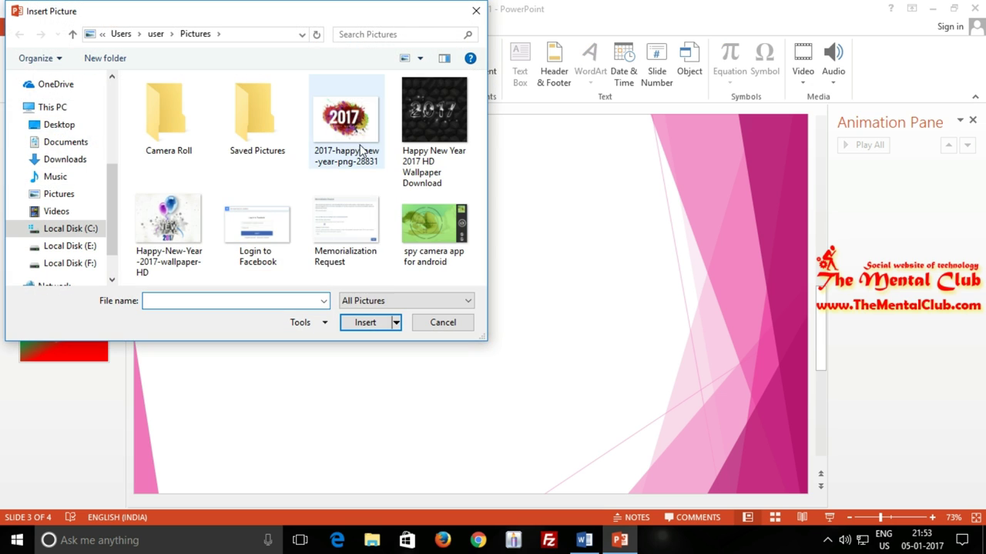
click(348, 115)
click(362, 323)
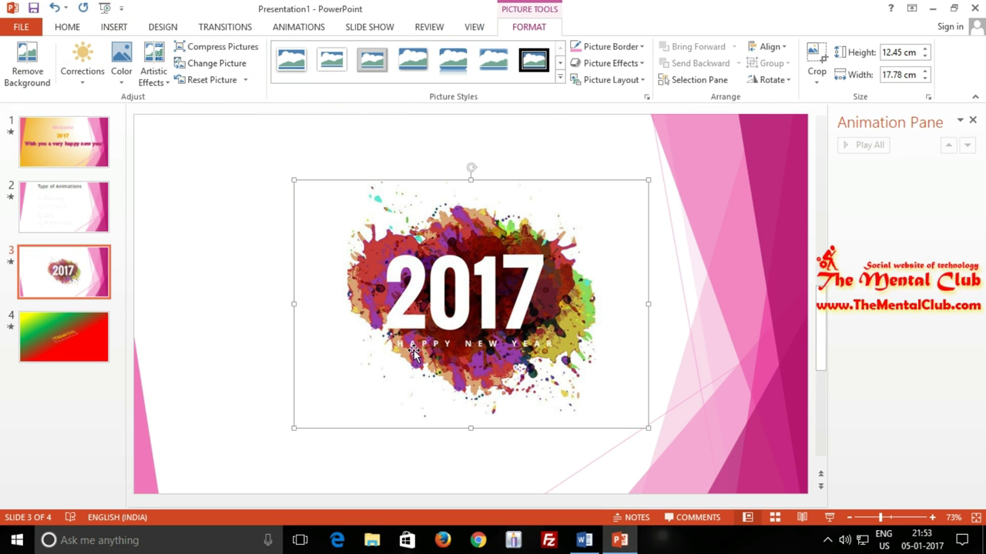
mouse_move(485, 294)
mouse_down()
mouse_move(413, 277)
mouse_move(412, 295)
mouse_up()
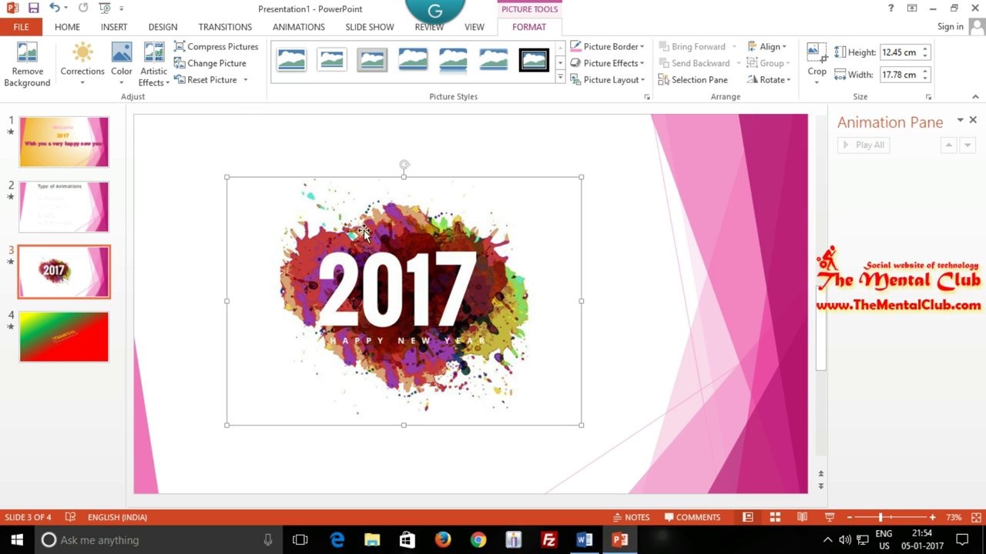
drag(381, 260, 390, 262)
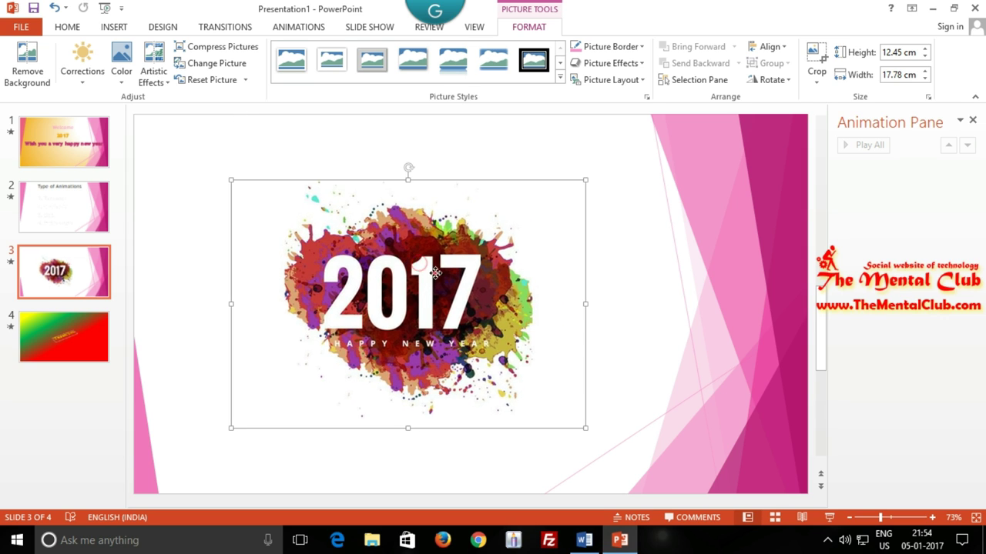
click(661, 303)
click(432, 290)
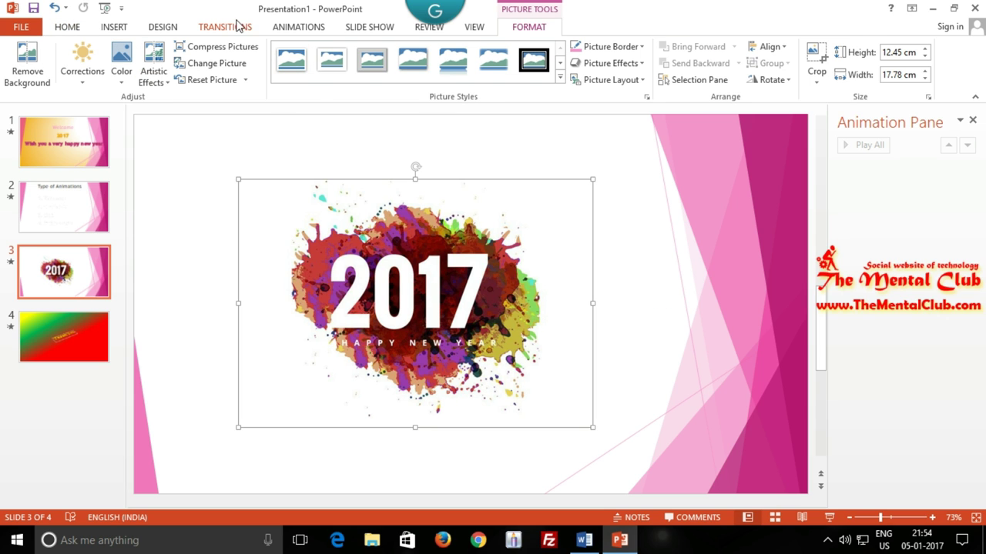
click(281, 31)
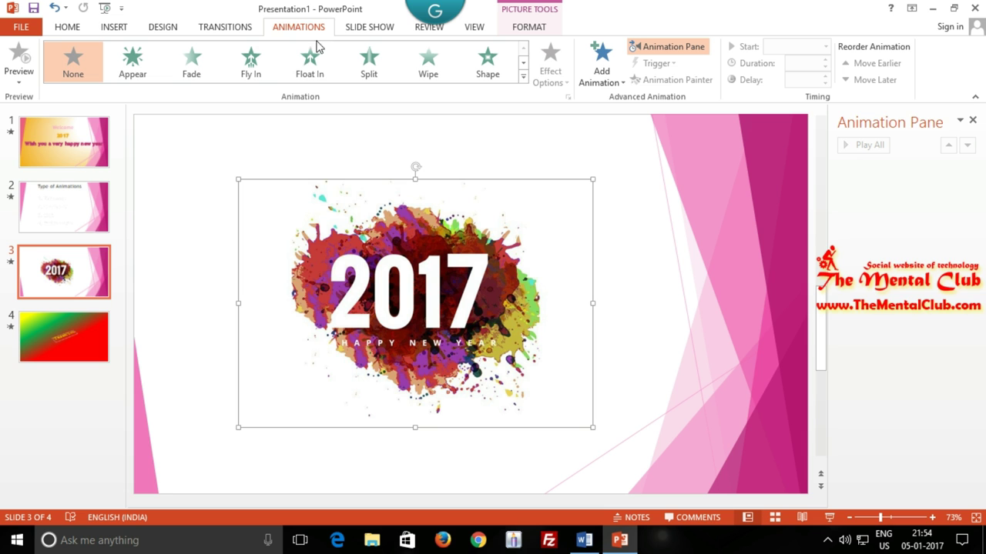
Preview the Fly In and Split entrances, then apply Rise Up to the 2017 picture.
click(523, 83)
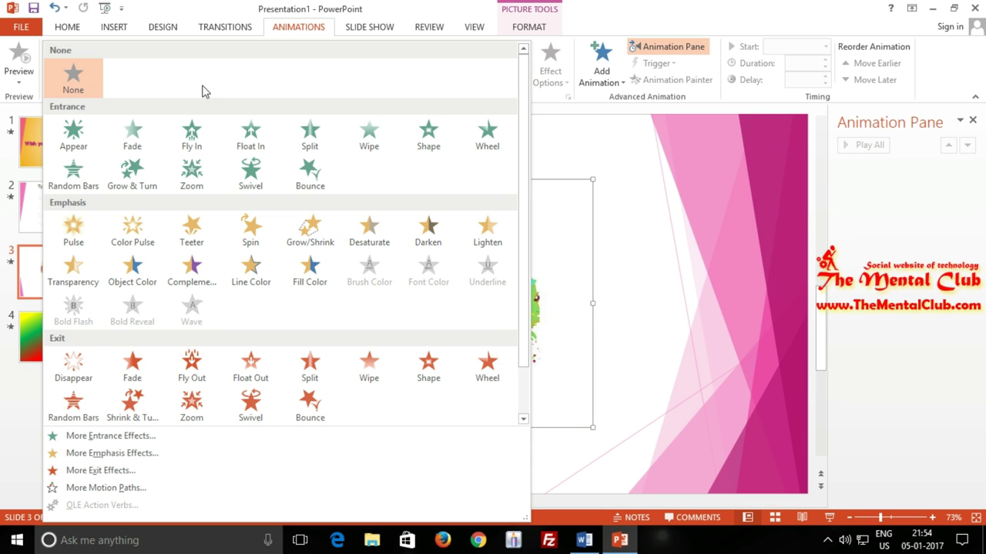
click(112, 441)
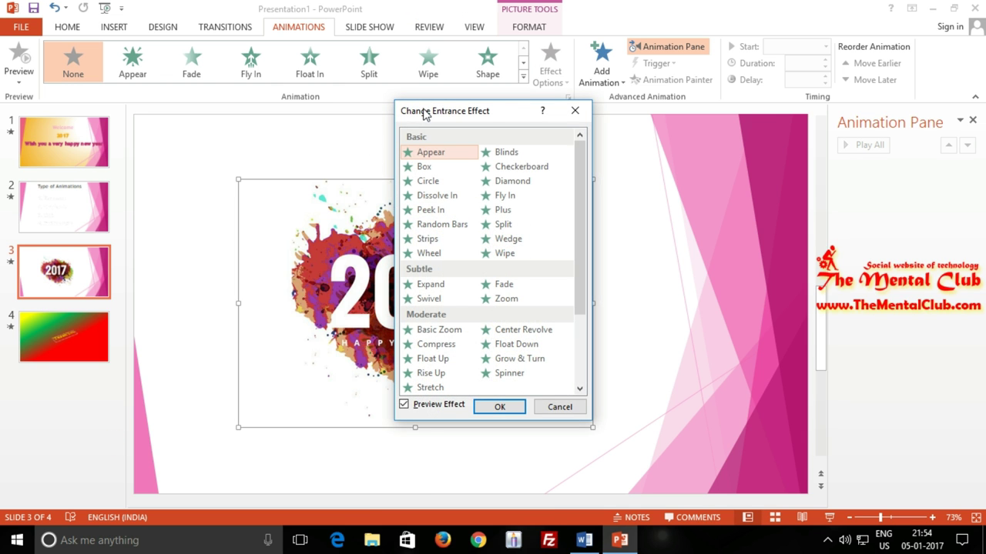
drag(424, 114, 774, 106)
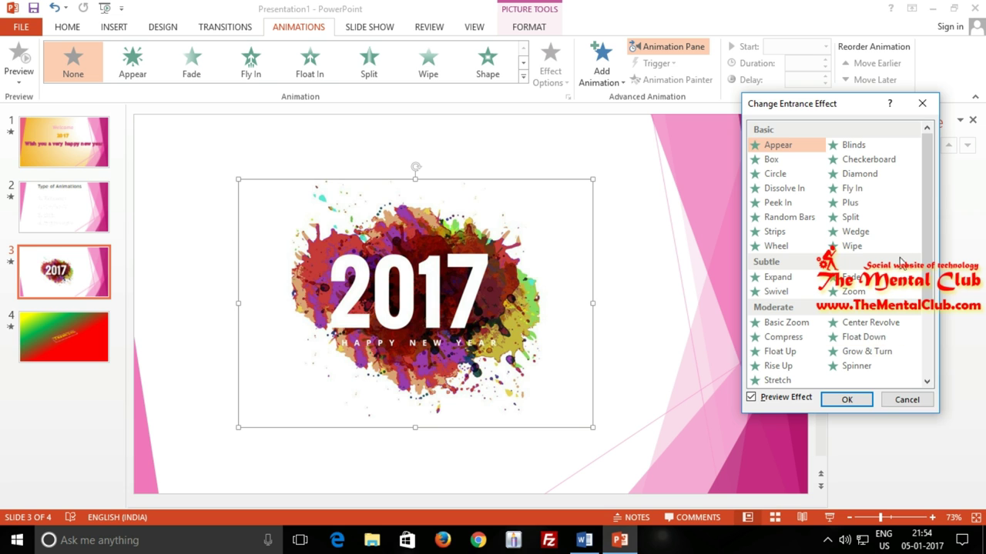
click(861, 190)
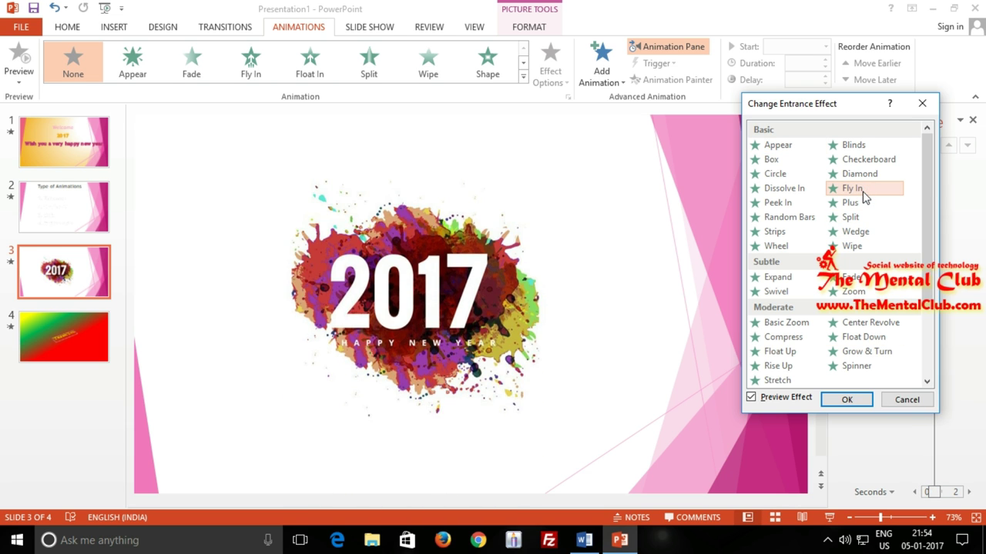
click(850, 217)
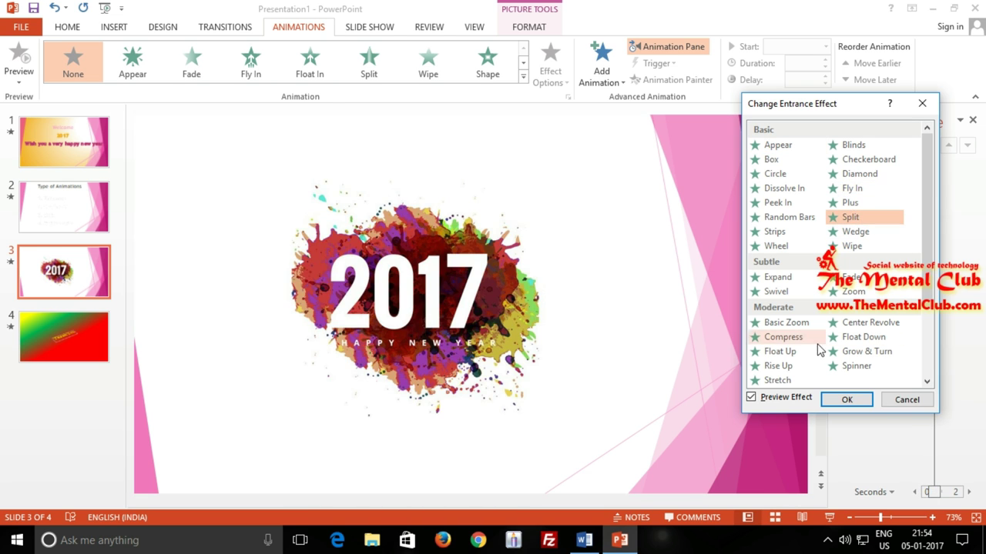
click(792, 361)
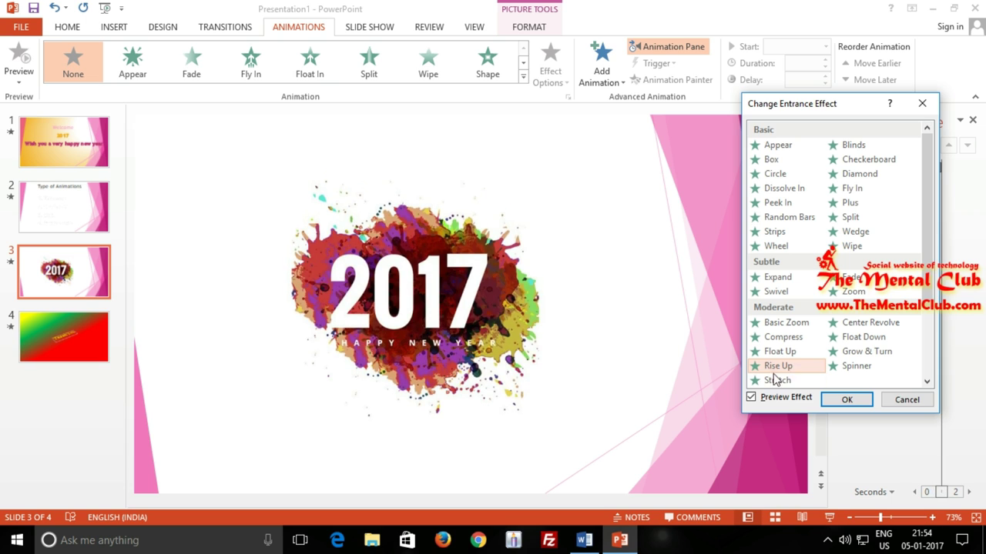
click(845, 400)
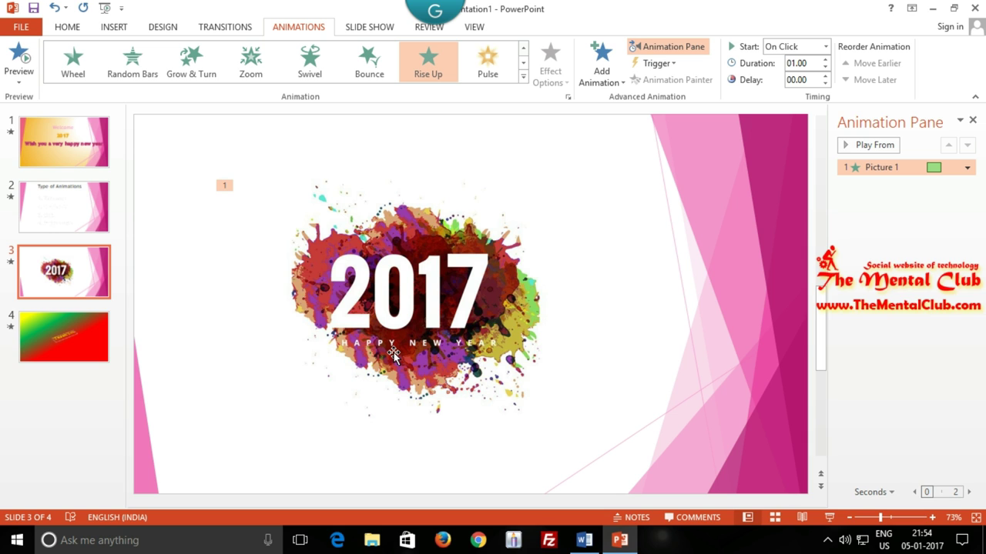
click(521, 78)
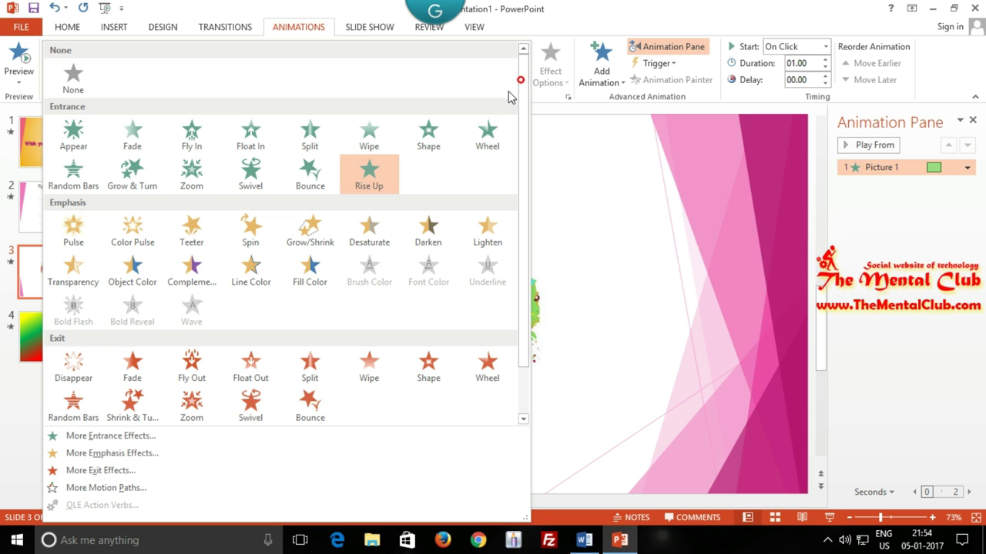
click(680, 321)
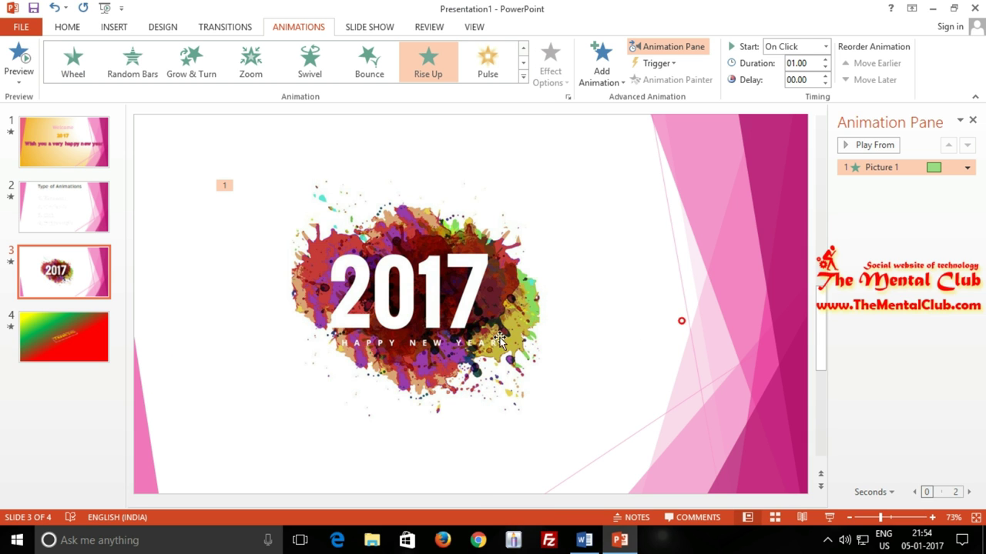
click(462, 317)
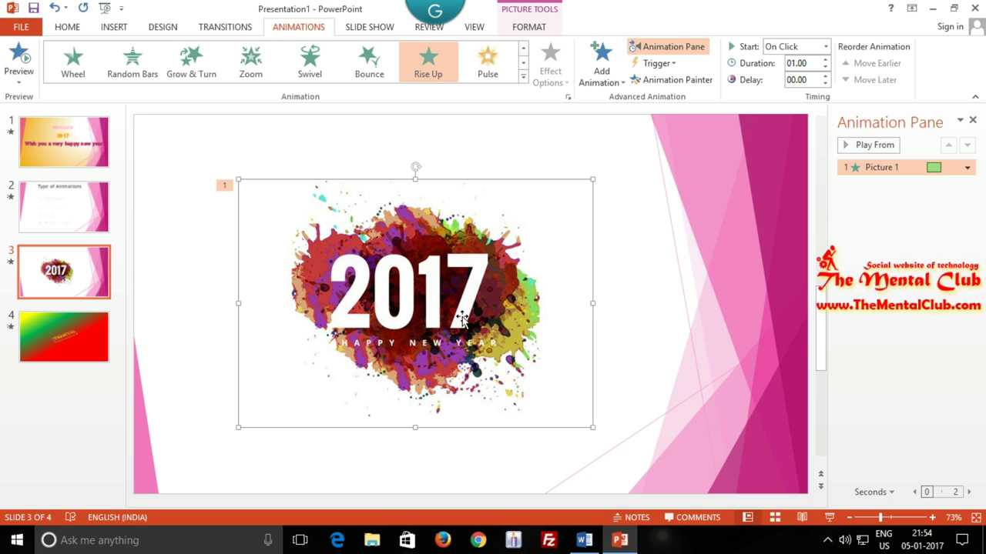
click(75, 29)
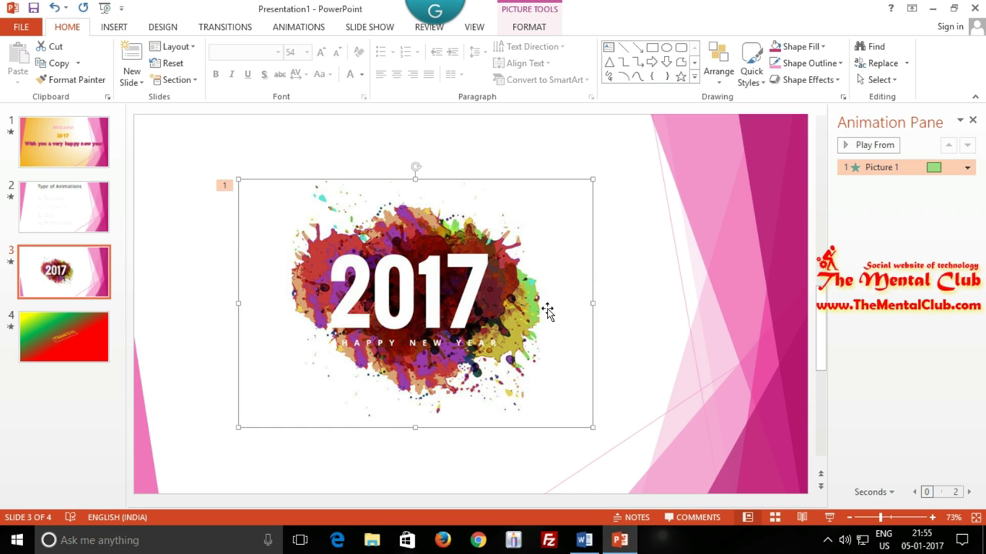
click(115, 27)
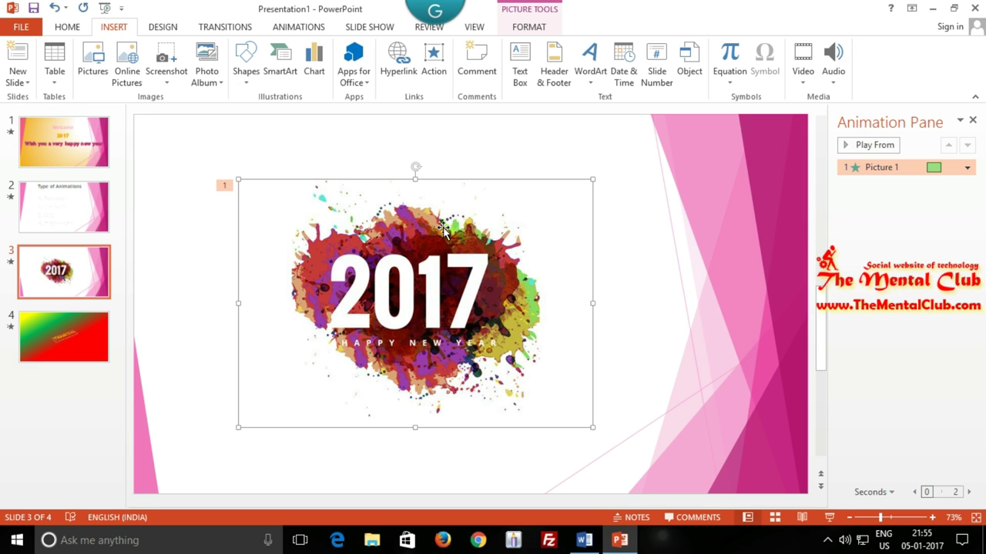
click(233, 28)
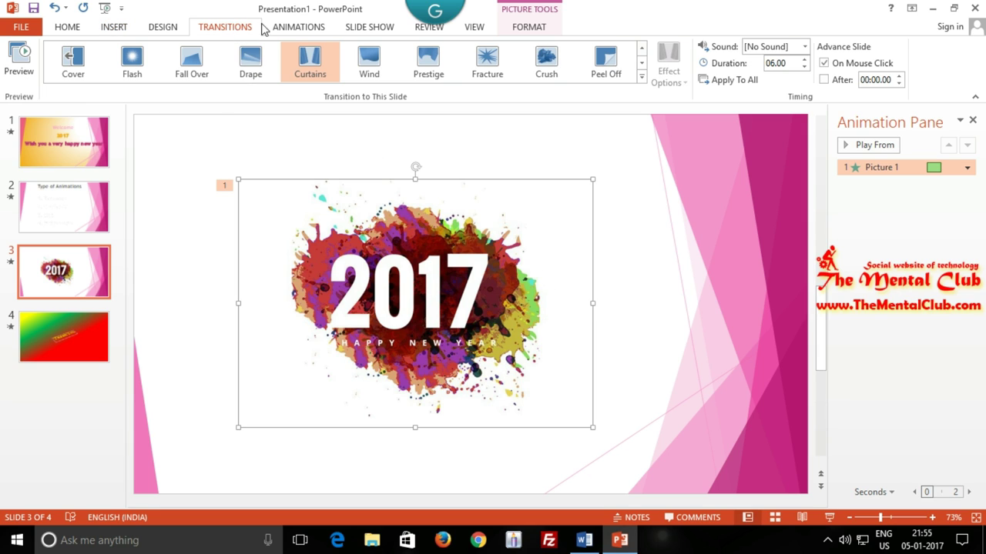
click(296, 27)
click(523, 83)
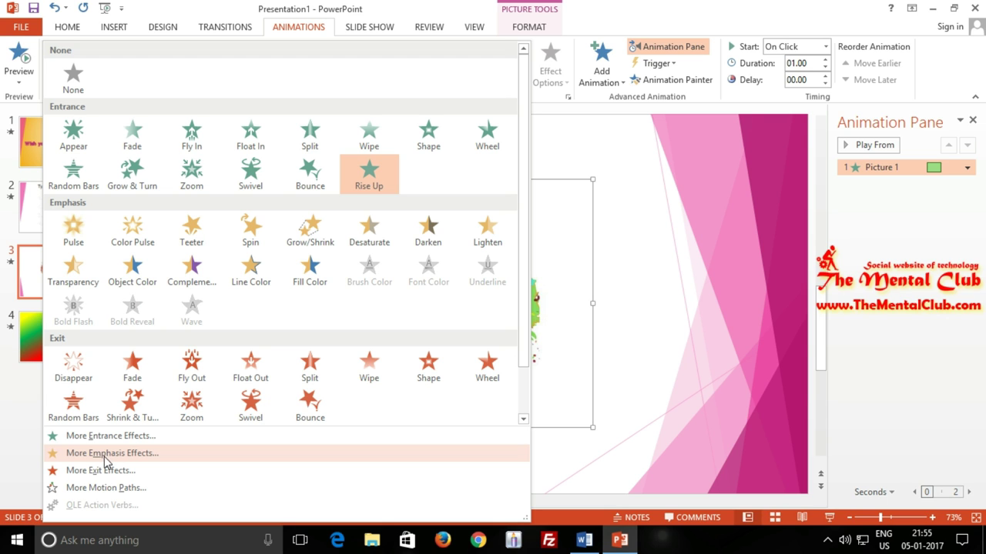
click(716, 239)
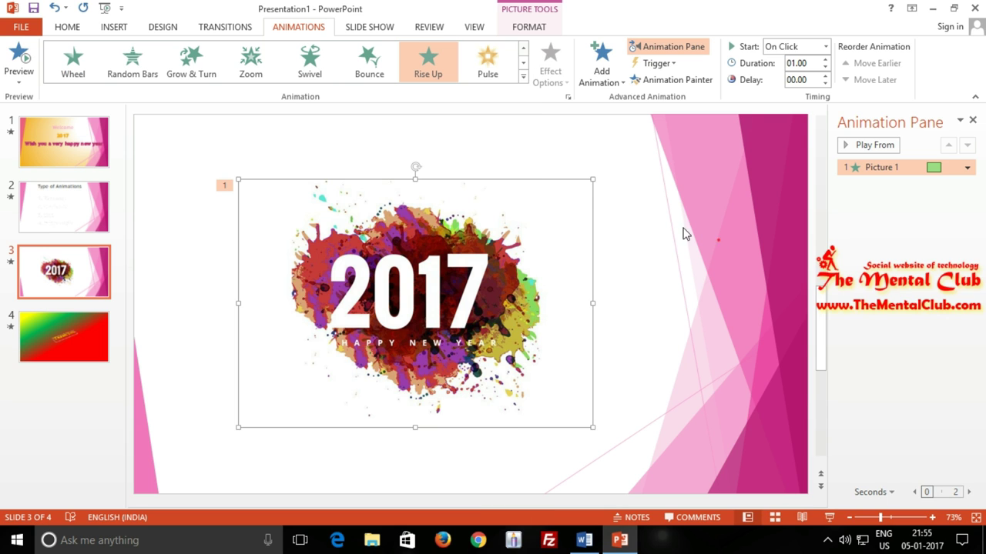
click(523, 65)
click(523, 66)
click(522, 66)
click(523, 65)
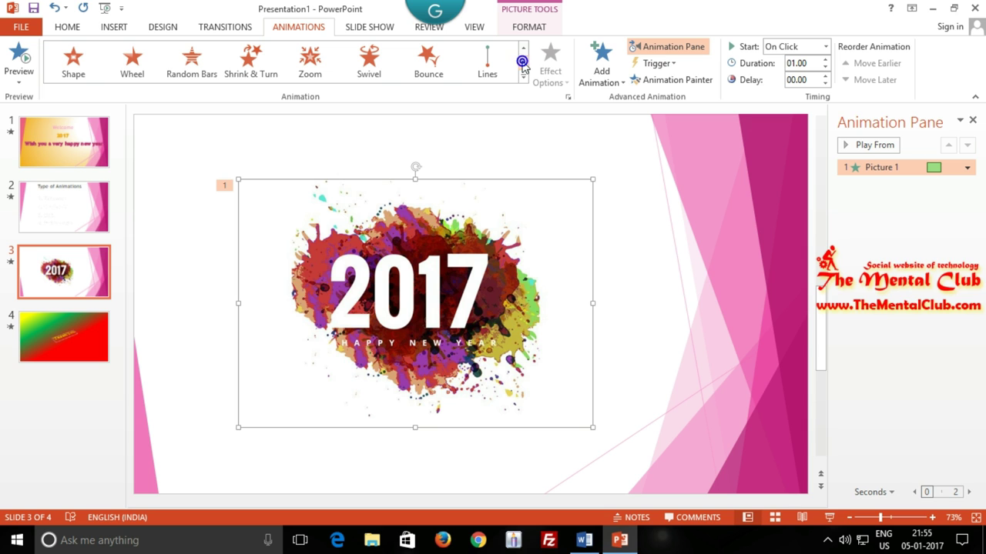
click(523, 78)
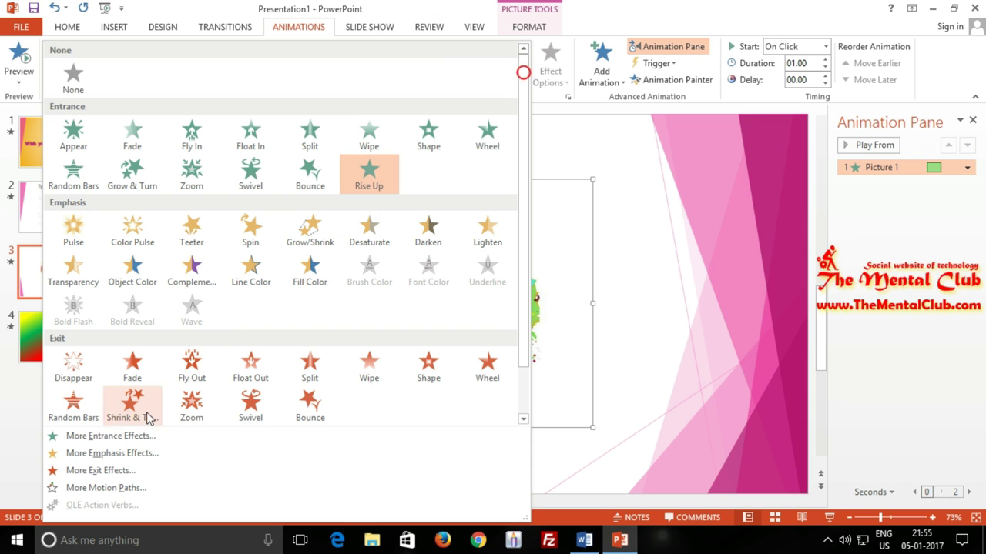
Preview Teeter, Blink, Color Pulse, Object Color, Desaturate, Lighten and Pulse emphasis effects on the picture.
click(104, 454)
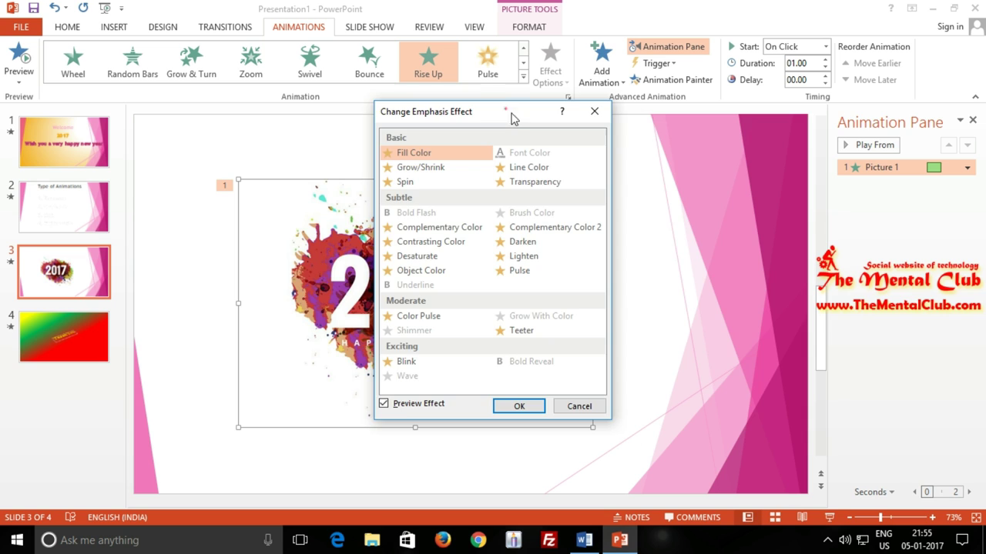
drag(512, 117, 777, 136)
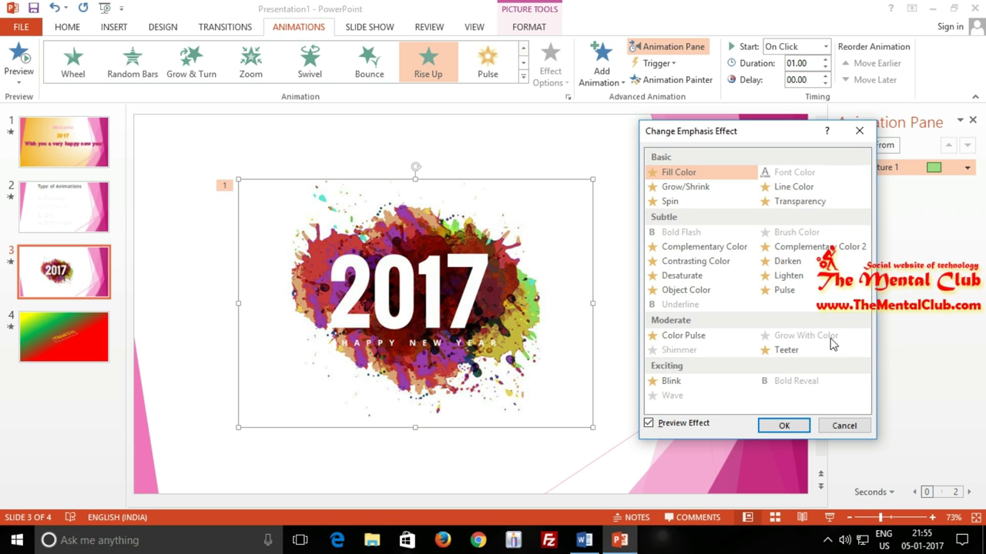
click(787, 356)
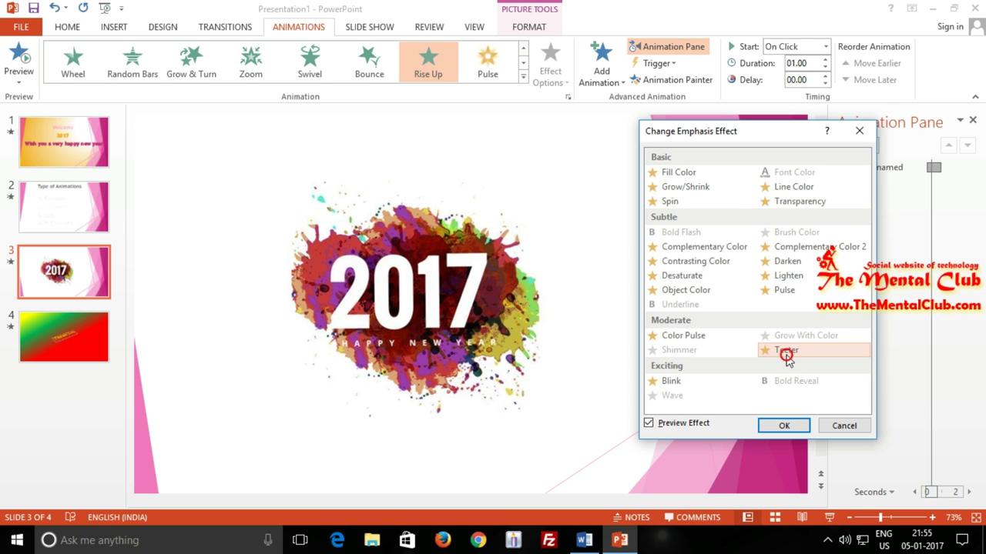
click(693, 380)
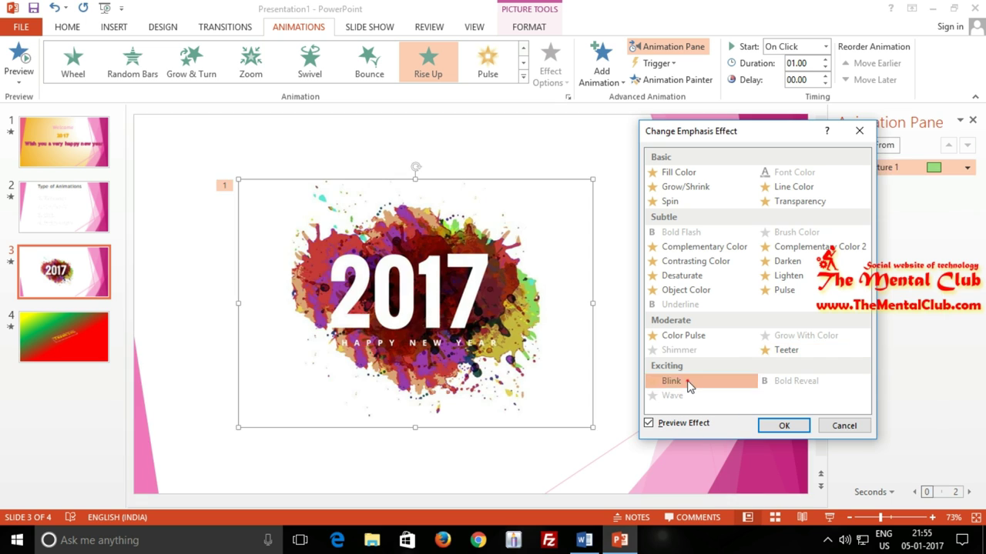
click(681, 336)
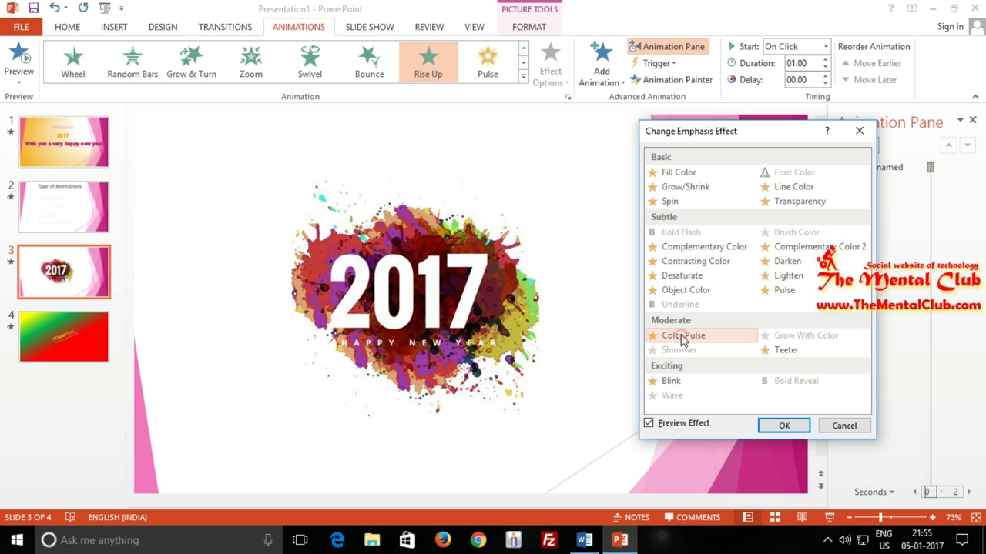
click(686, 295)
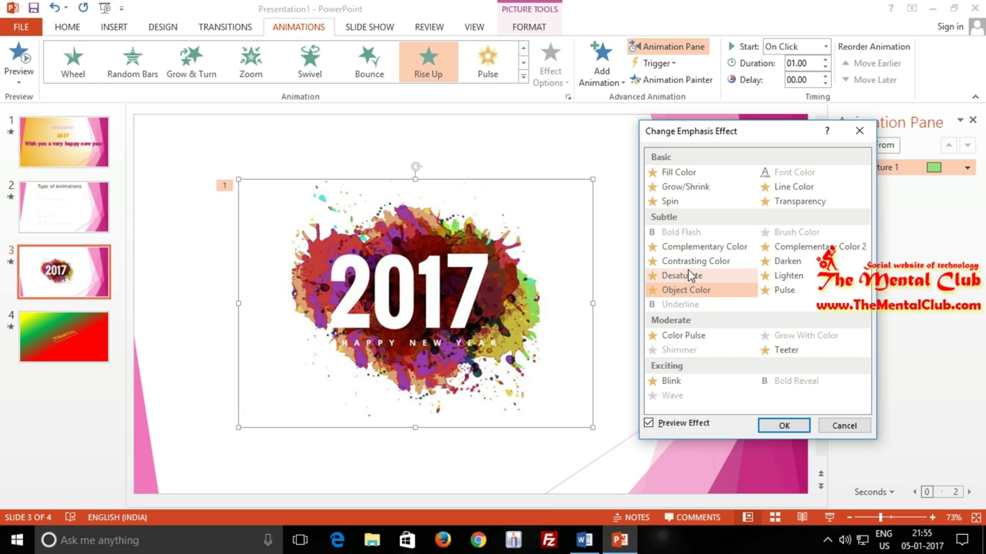
click(686, 276)
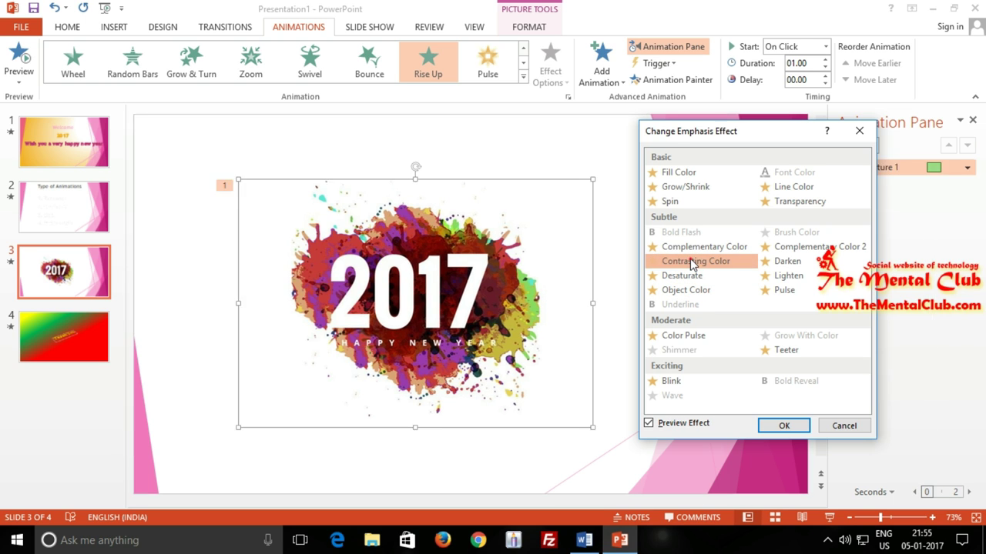
click(823, 278)
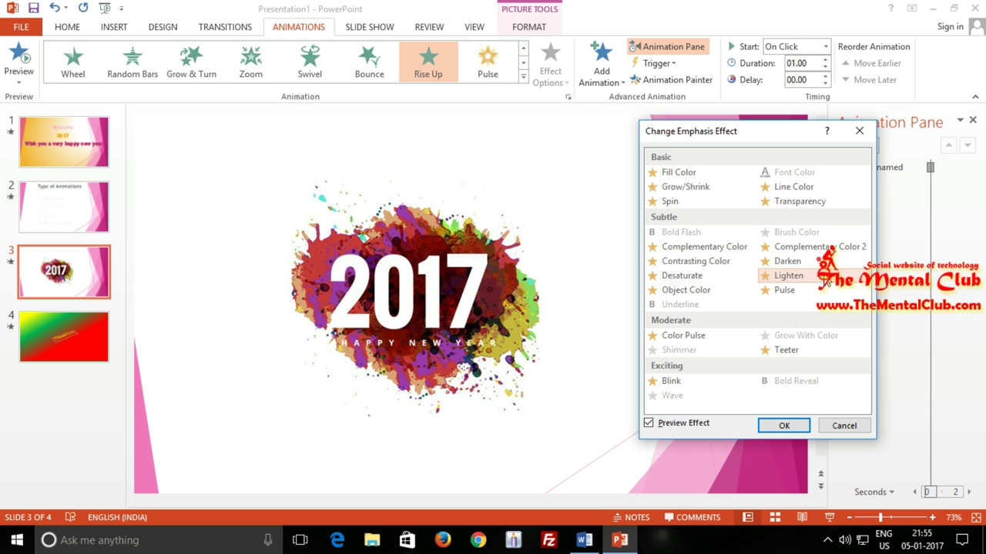
click(784, 289)
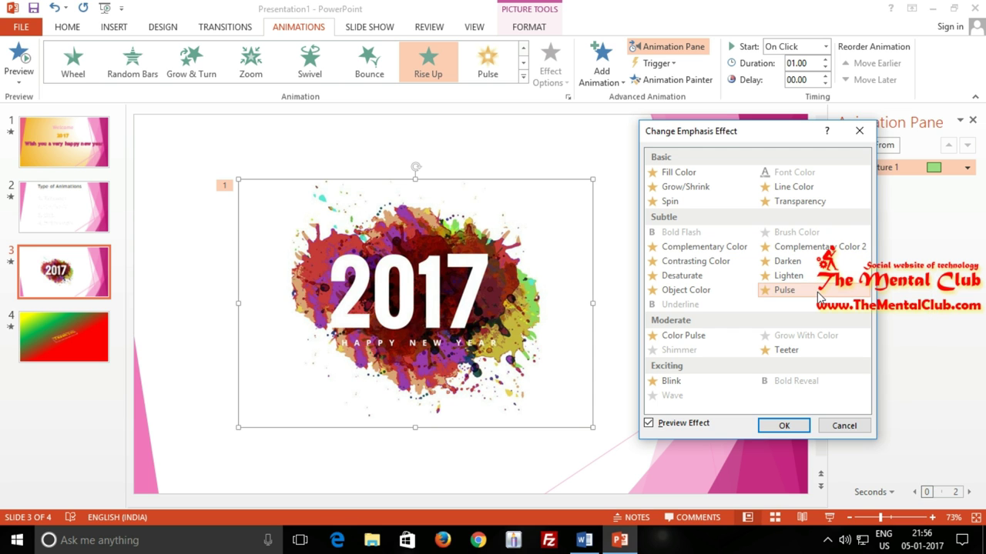
Compare Lighten, Pulse, Spin and Grow/Shrink, then apply Pulse (0.5 seconds) as the emphasis.
key(Up)
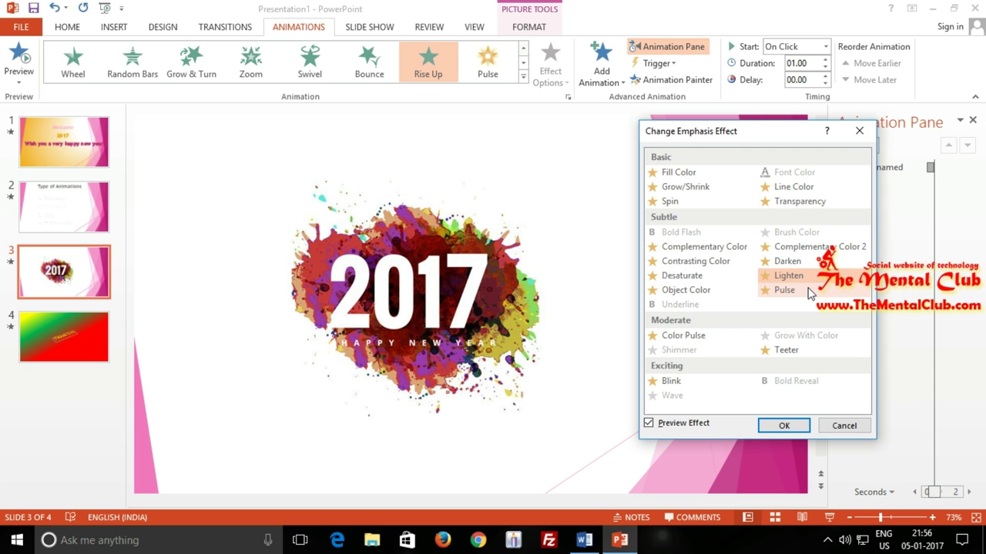
click(809, 293)
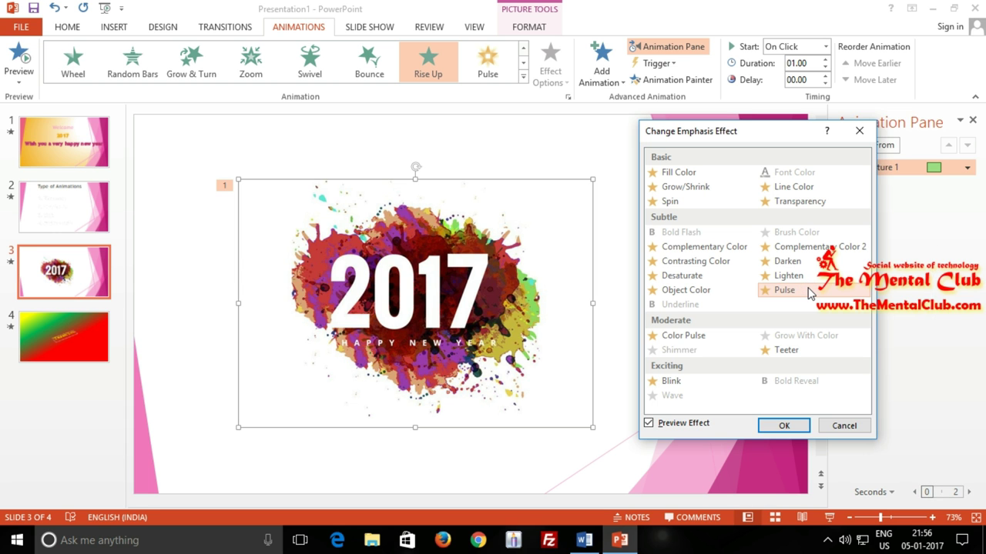
click(707, 201)
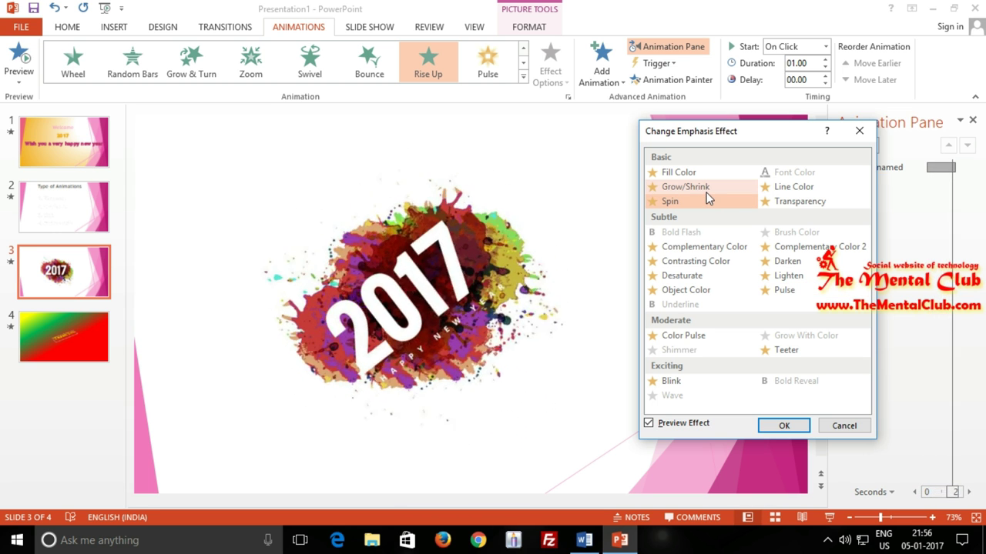
click(707, 191)
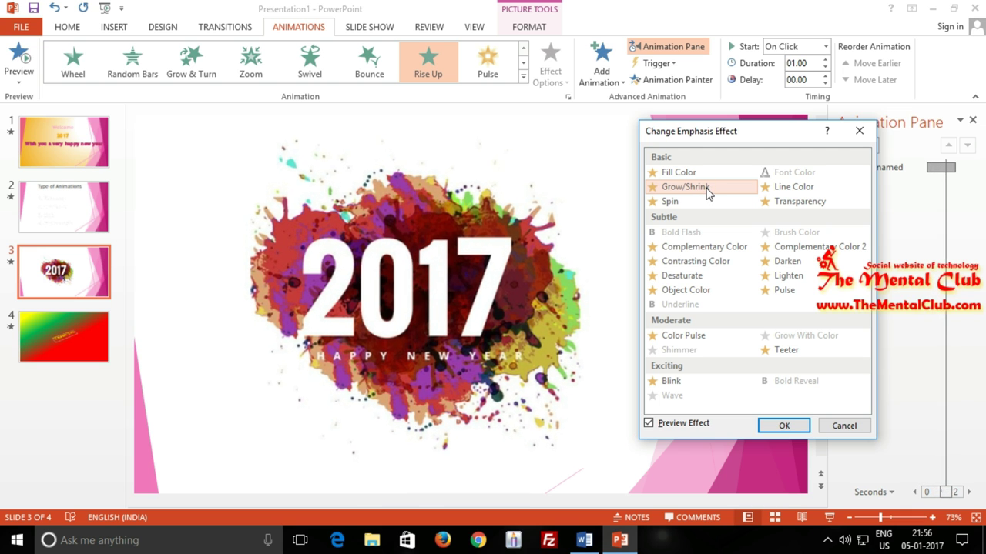
click(813, 298)
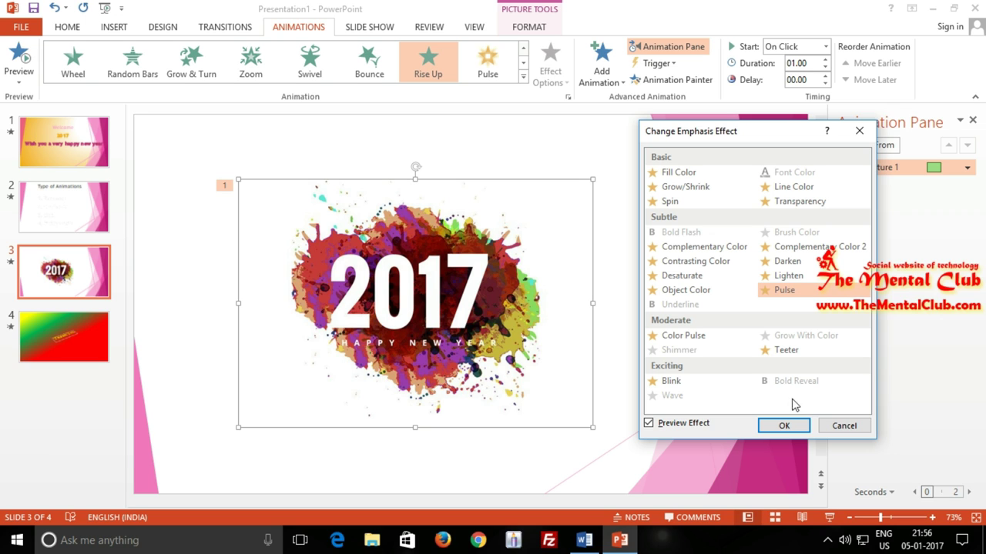
click(786, 426)
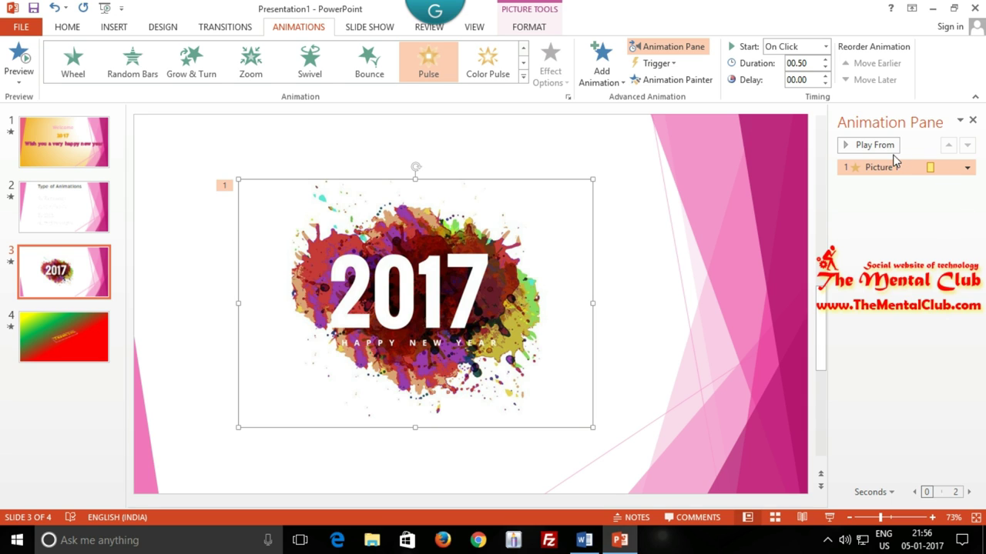
Replay the picture's Pulse and preview the Peek In entrance without applying it.
click(874, 145)
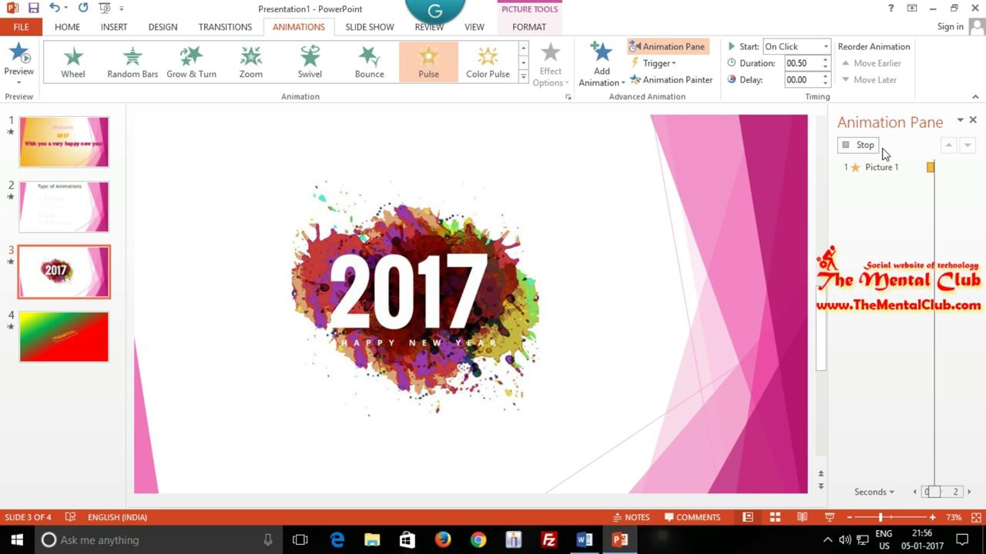
click(754, 164)
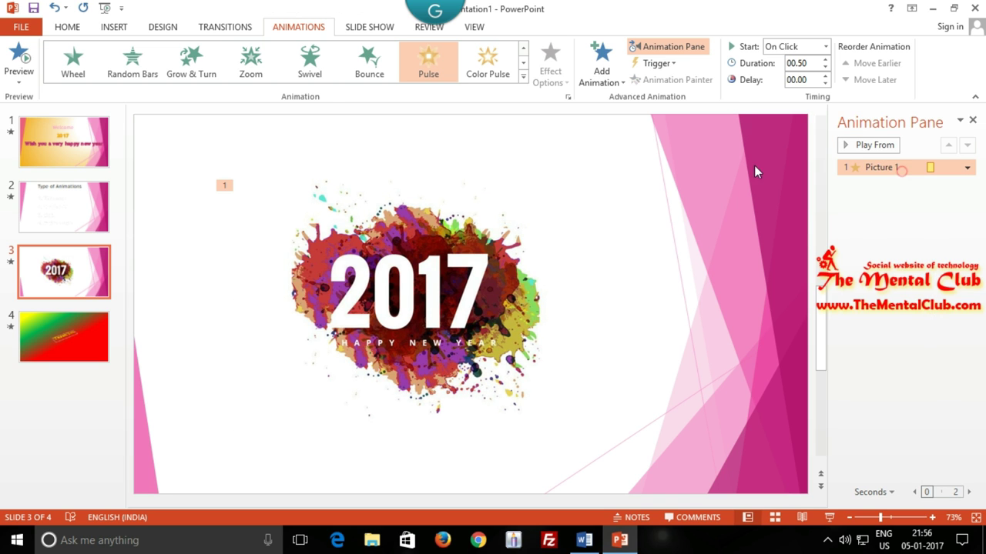
click(523, 80)
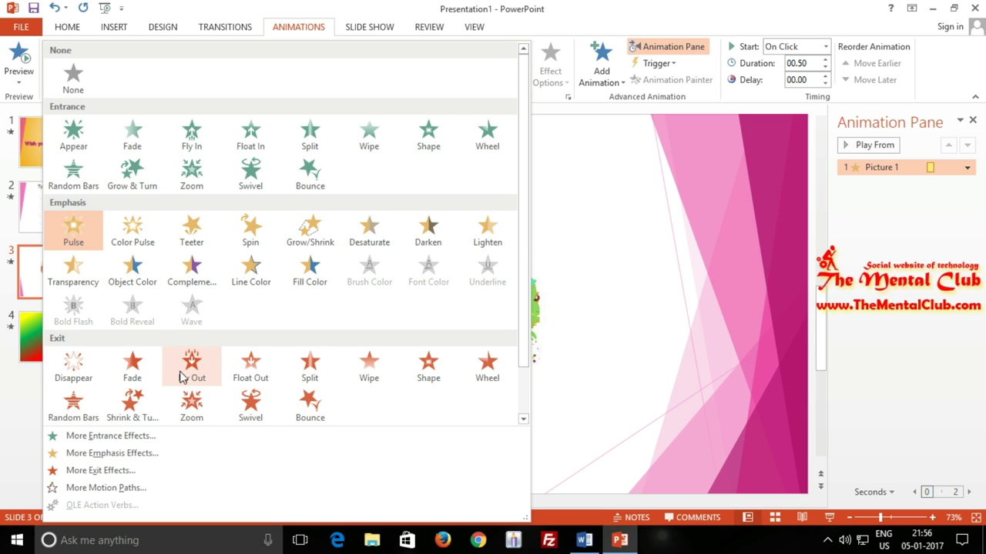
click(130, 440)
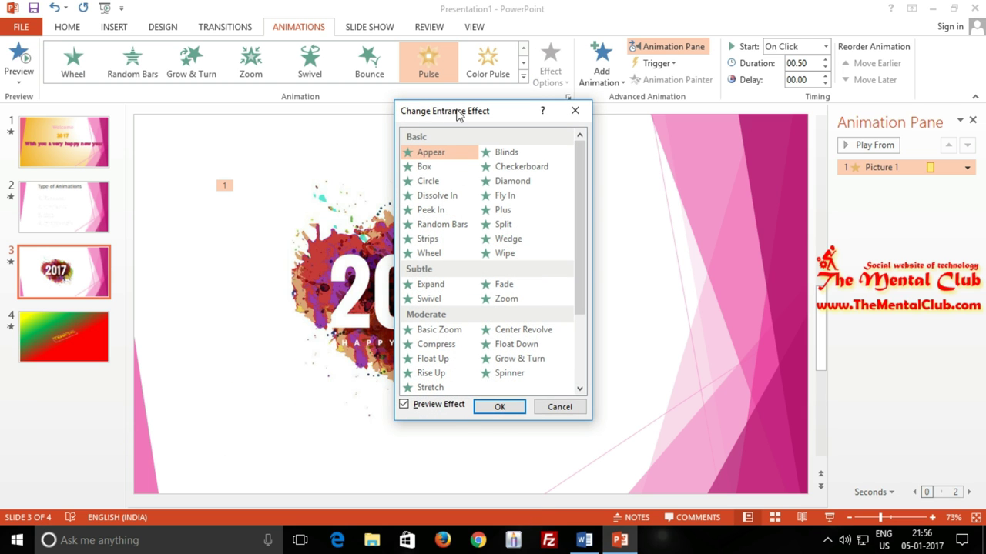
drag(457, 114, 845, 225)
click(815, 324)
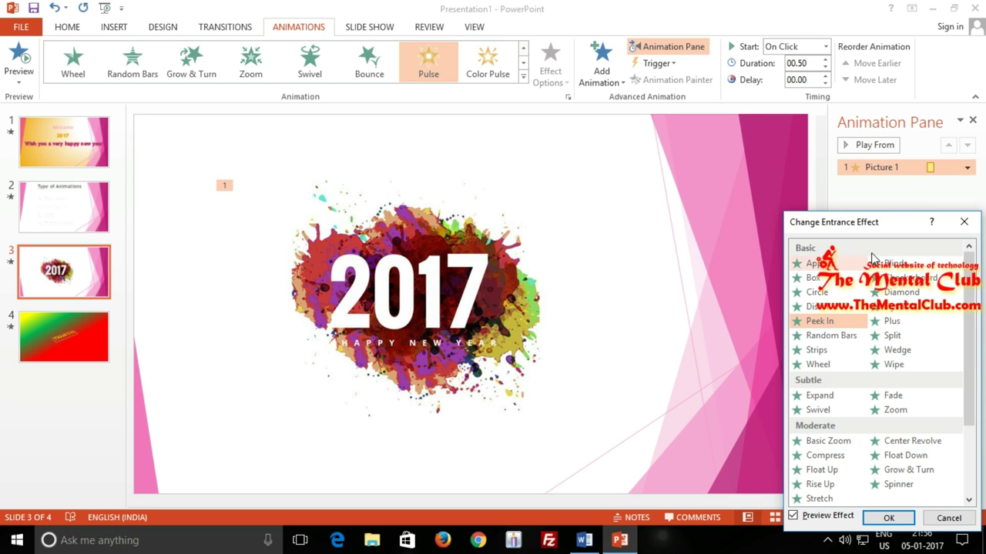
drag(883, 223, 792, 208)
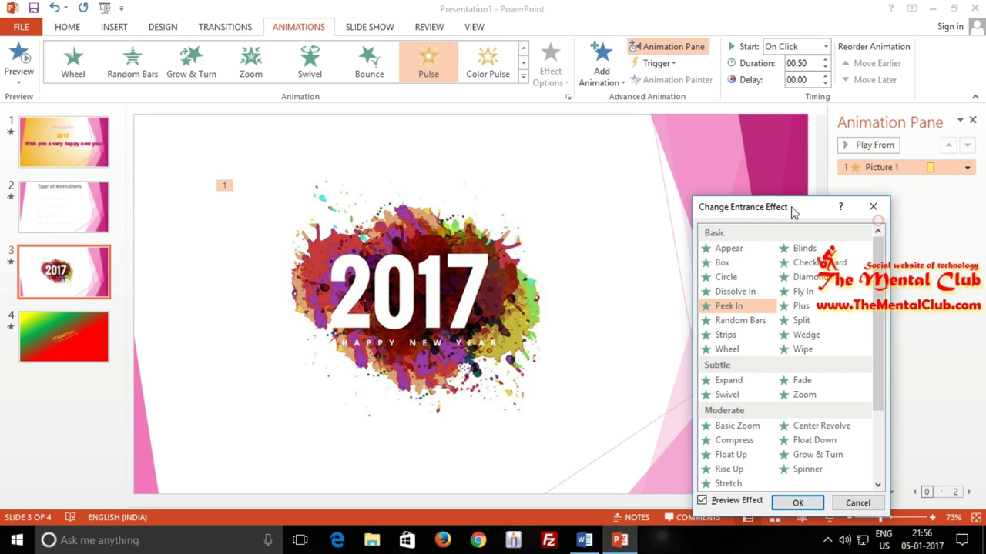
click(849, 504)
Delete the picture's Pulse animation and give it a Fly In entrance instead.
click(490, 437)
click(455, 336)
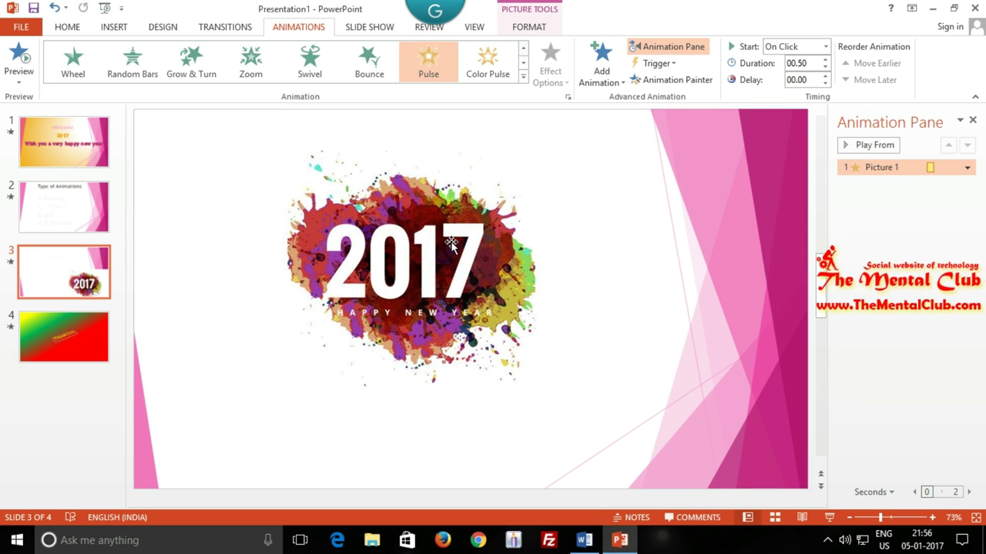
click(892, 172)
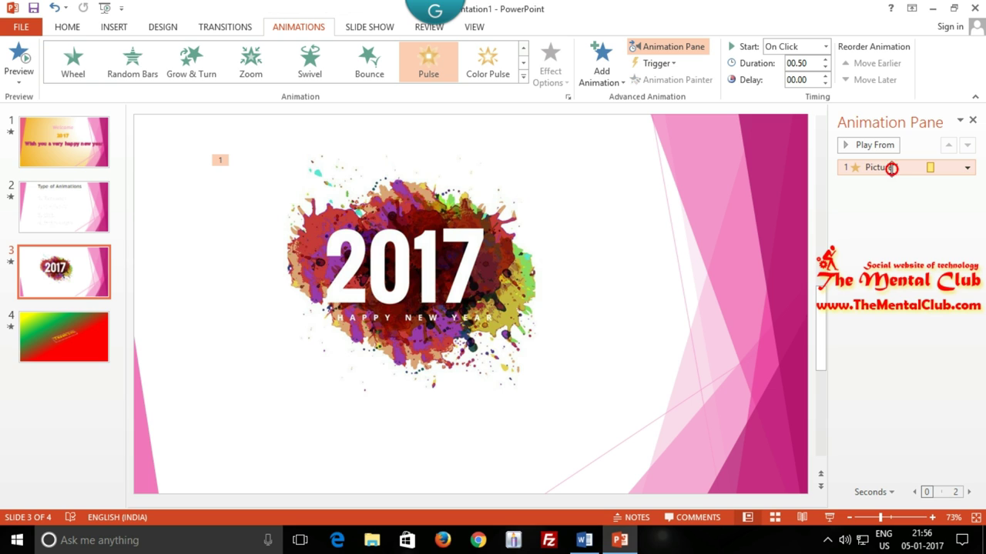
key(Delete)
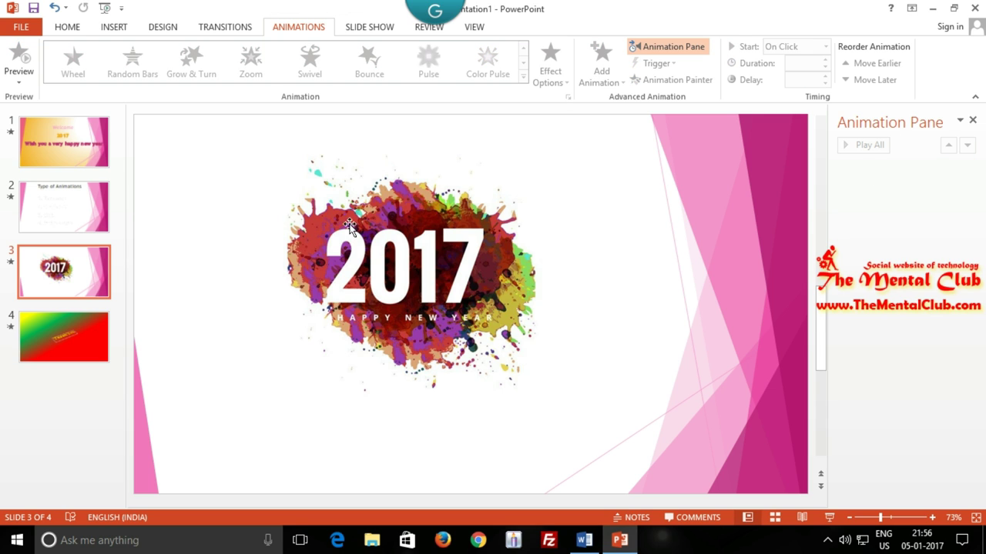
drag(403, 267, 418, 285)
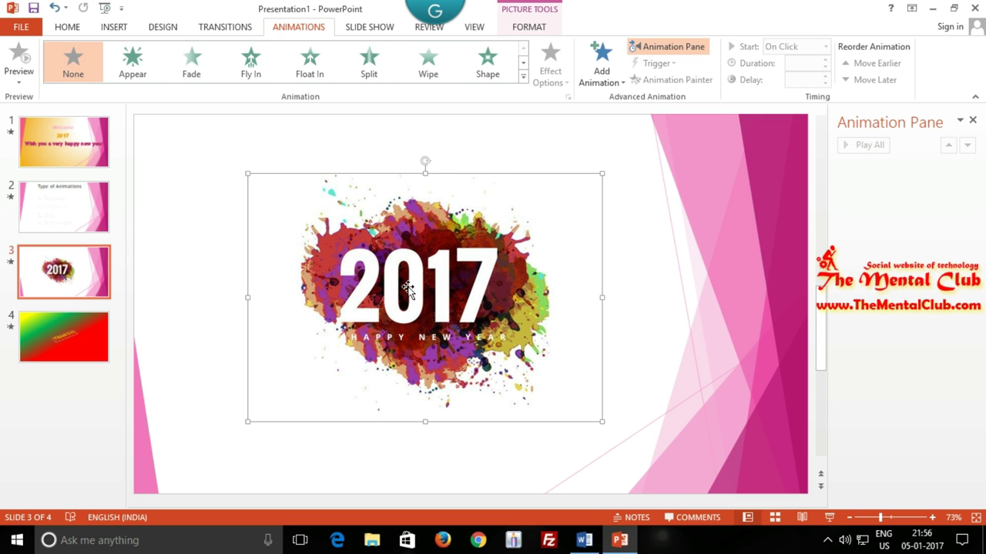
click(524, 79)
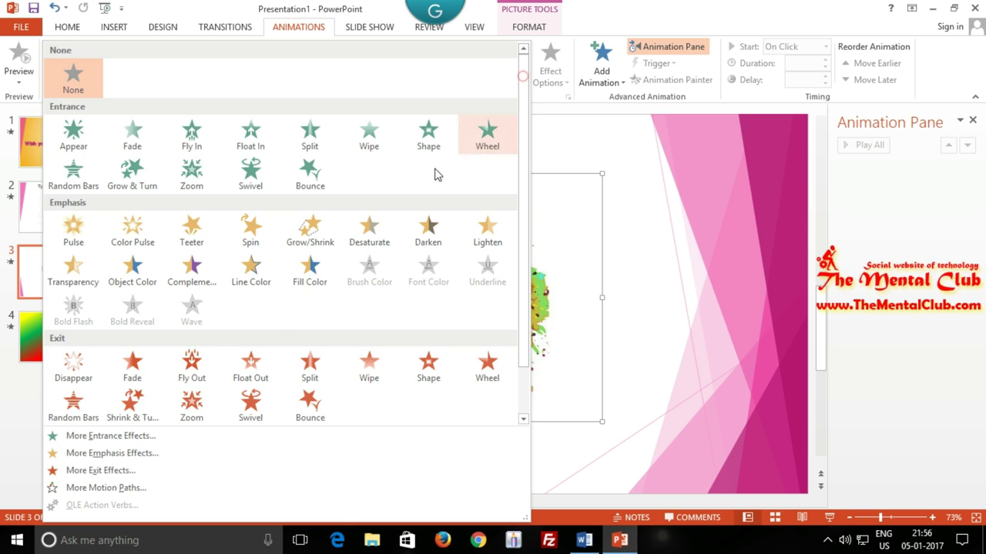
click(148, 439)
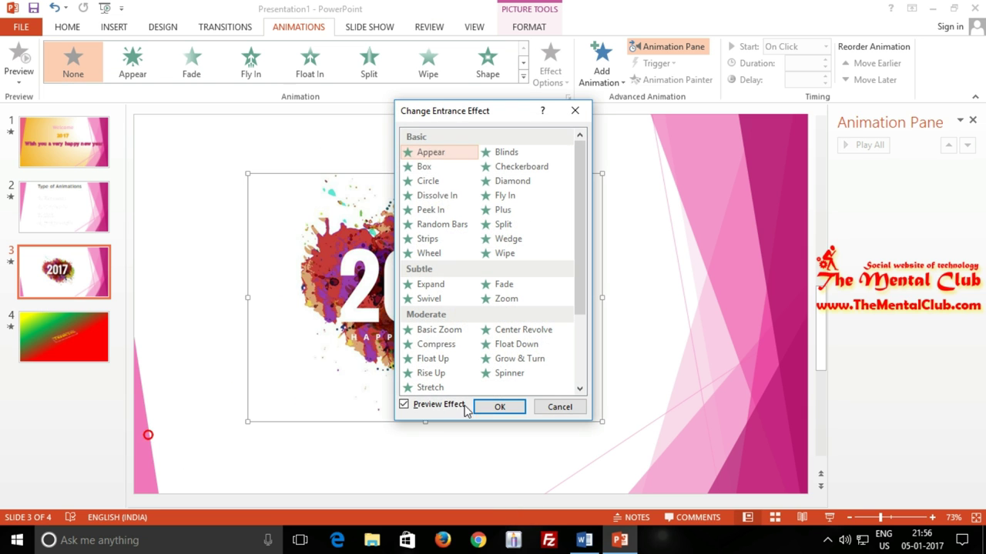
drag(463, 107, 755, 160)
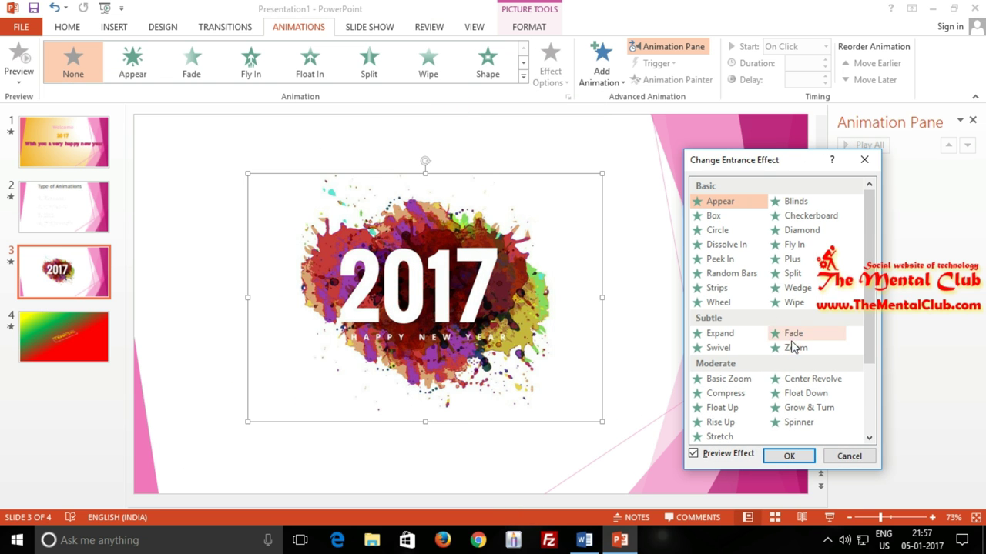
click(794, 244)
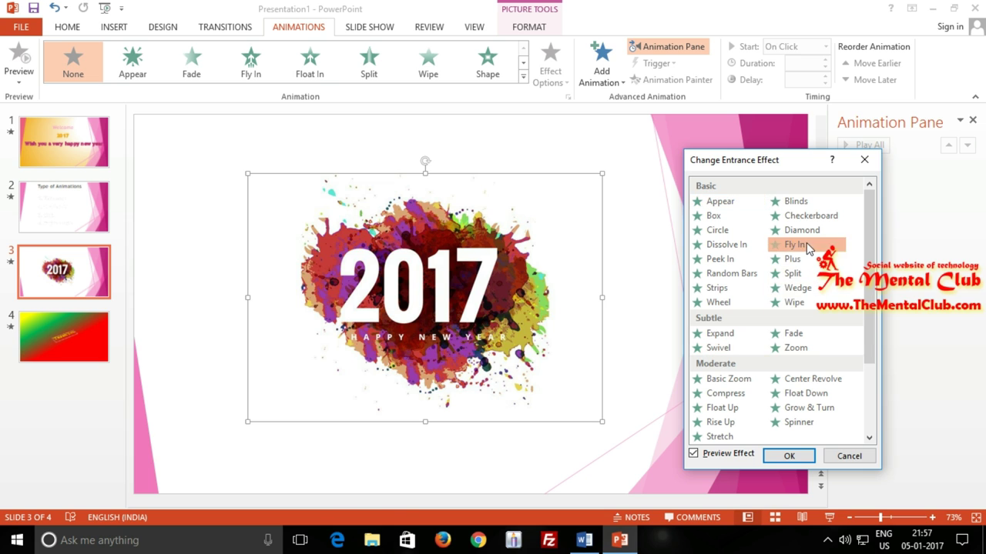
click(786, 456)
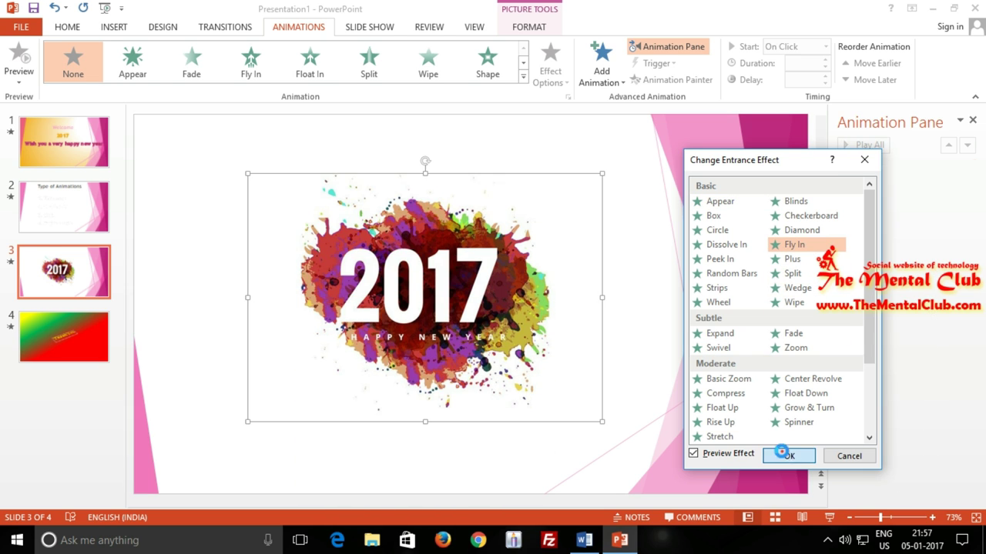
click(883, 252)
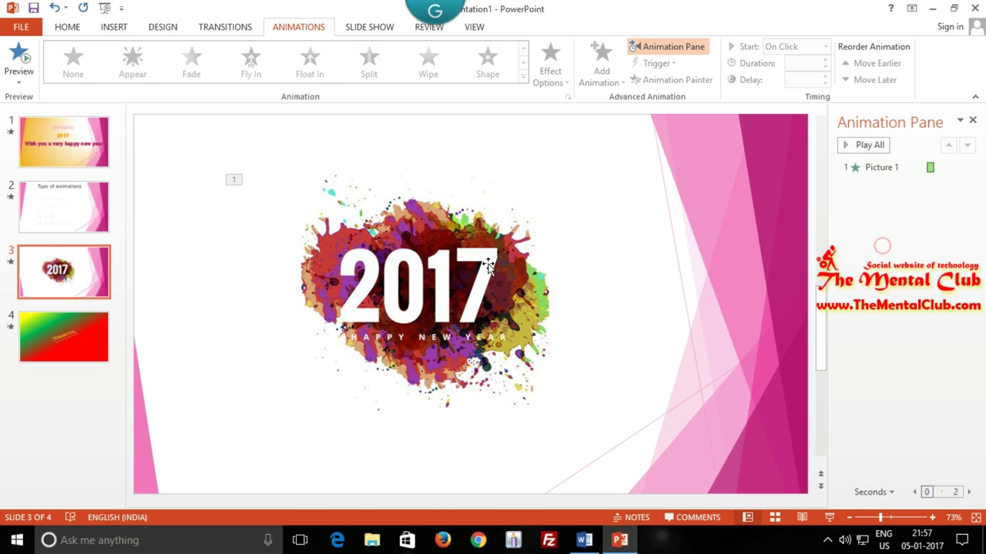
Apply a Teeter emphasis to the 2017 picture and move it toward the lower left.
click(472, 279)
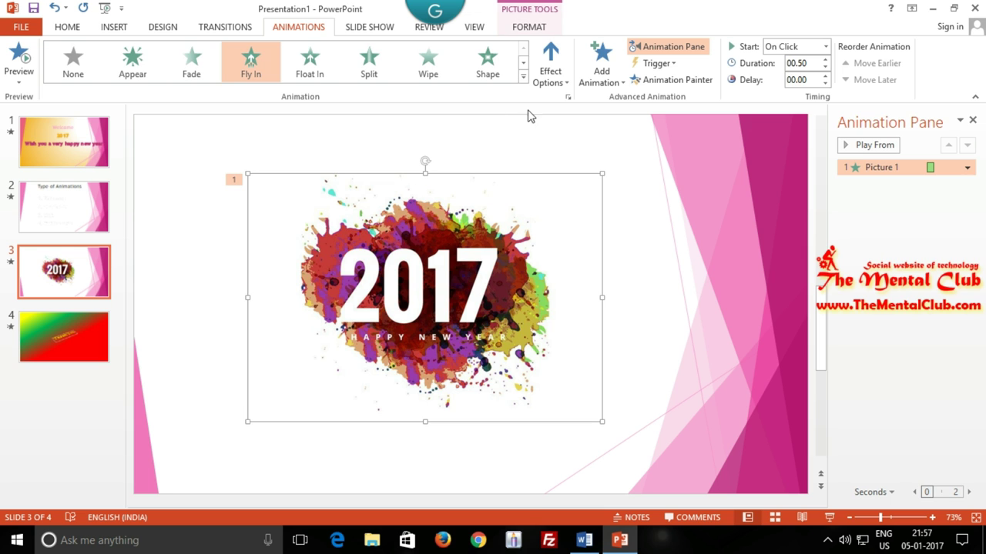
click(523, 78)
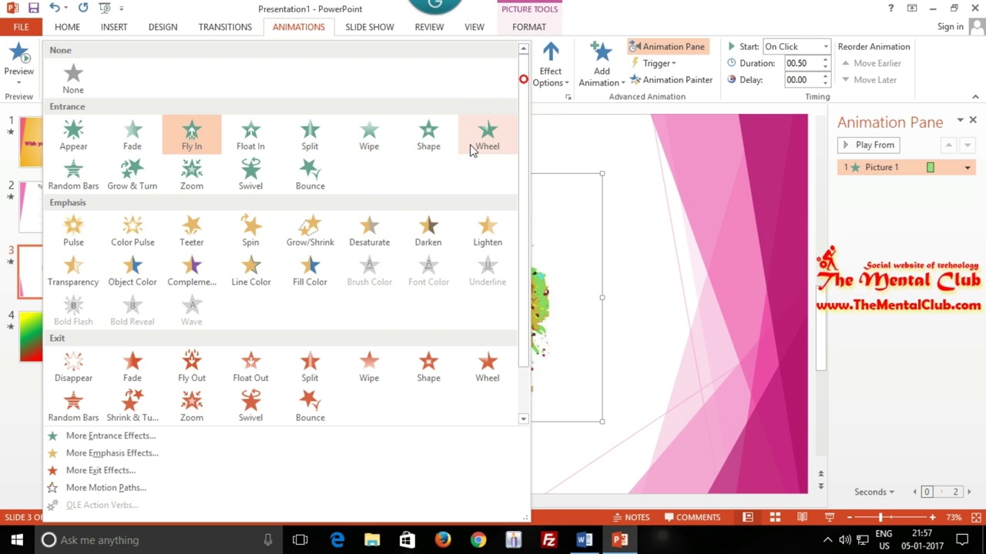
click(179, 460)
drag(415, 110, 744, 128)
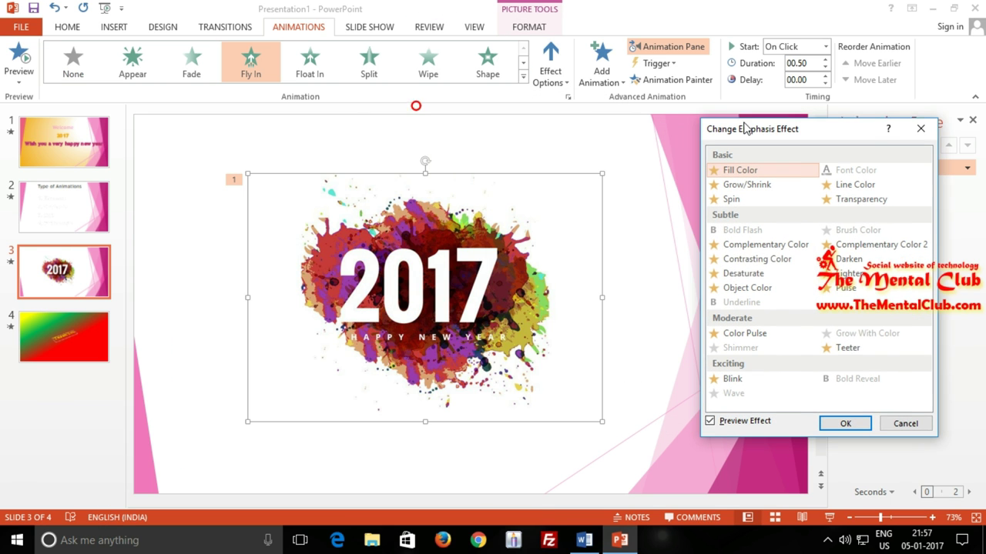
click(864, 351)
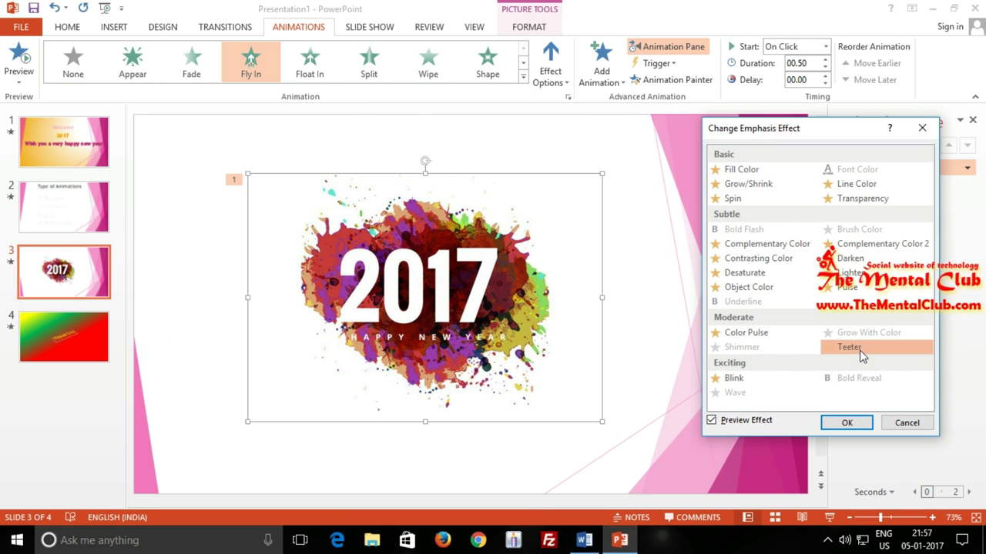
click(841, 425)
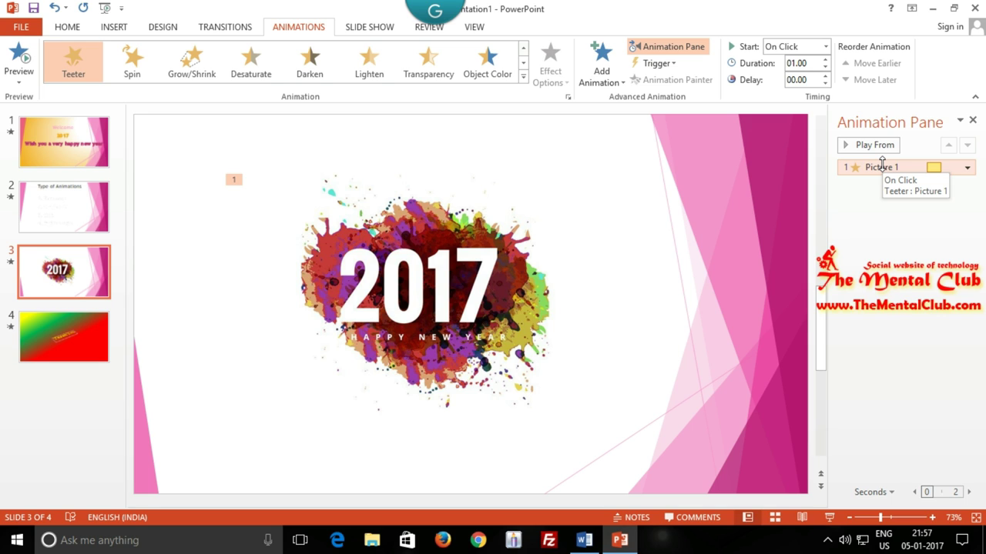
click(499, 271)
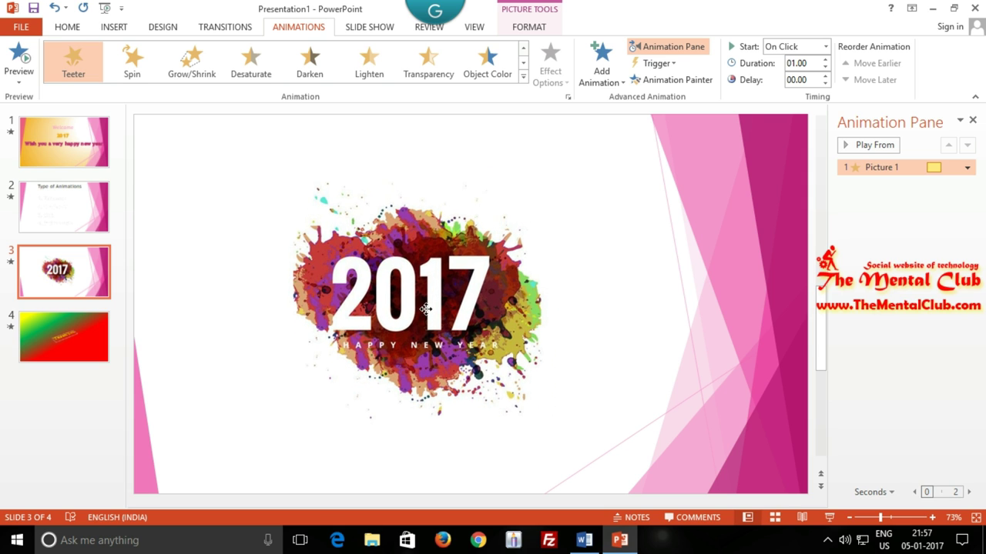
drag(425, 308, 365, 368)
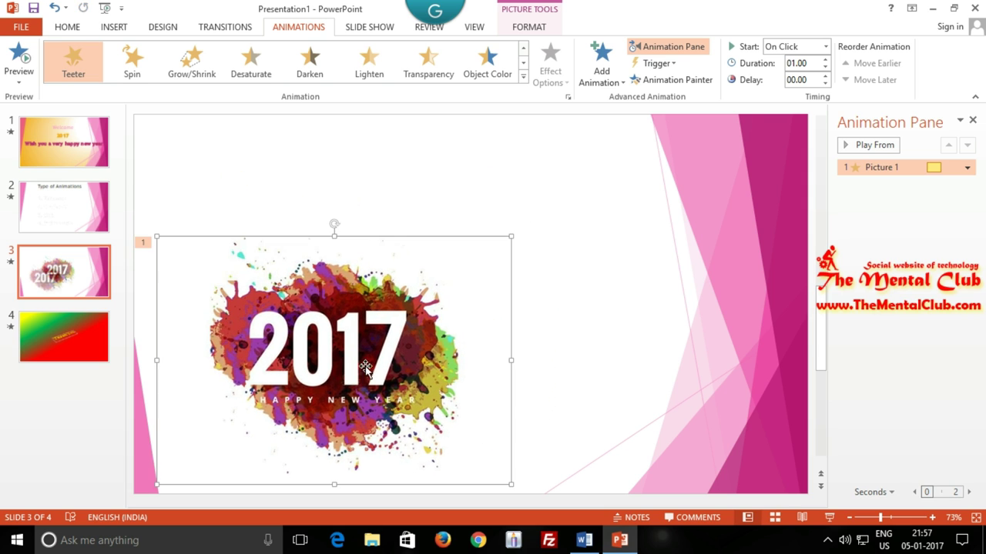
click(667, 345)
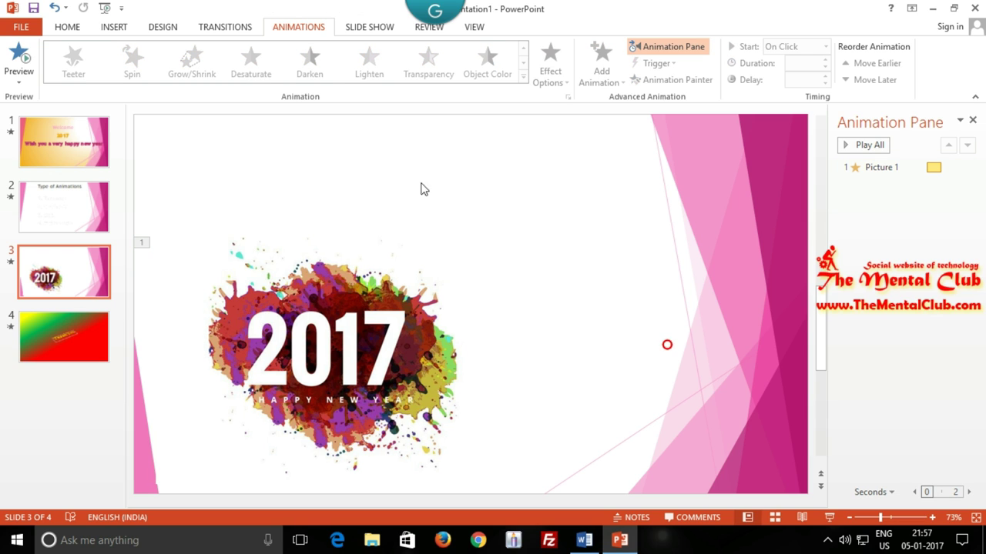
Add a plain black WordArt title reading '2017' at the top of the slide.
click(122, 29)
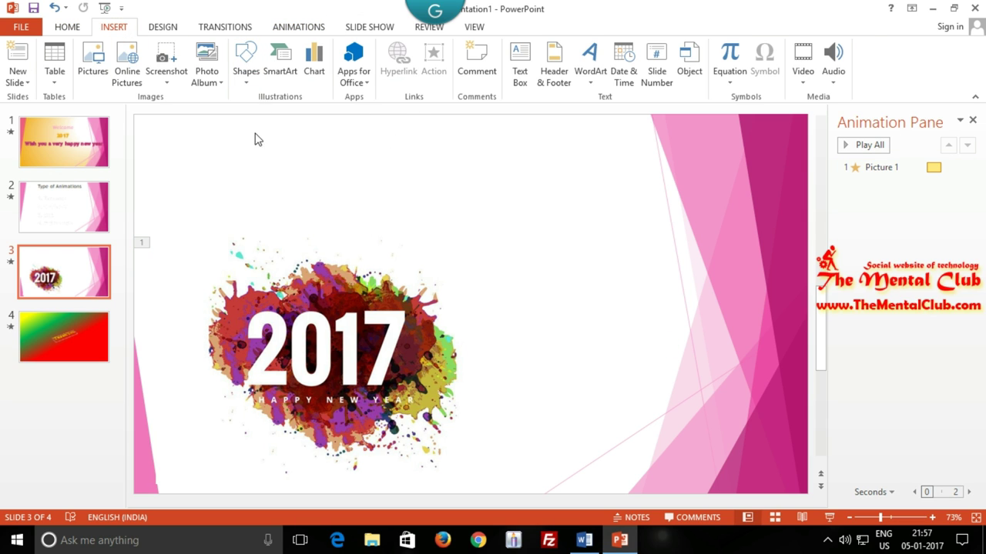
click(586, 87)
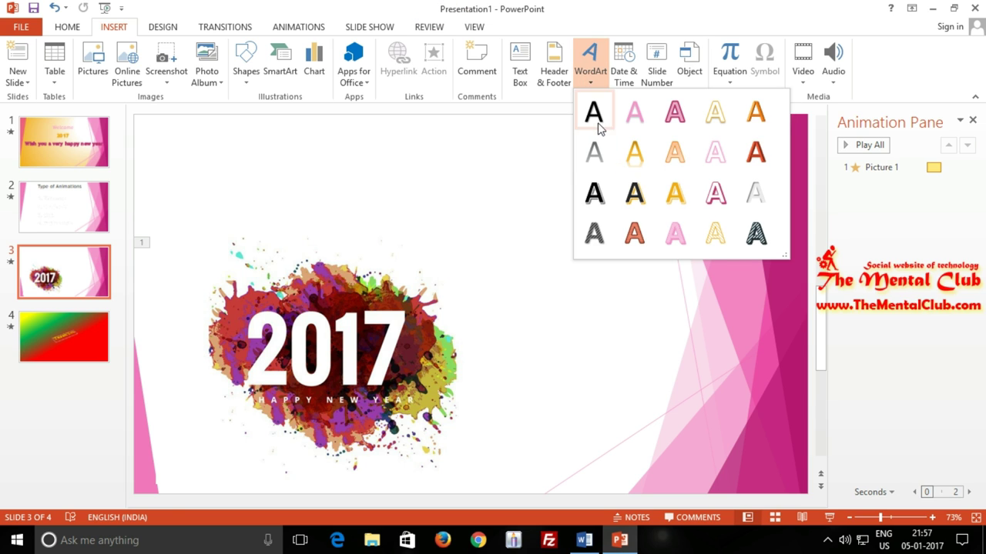
click(597, 122)
drag(506, 276, 517, 168)
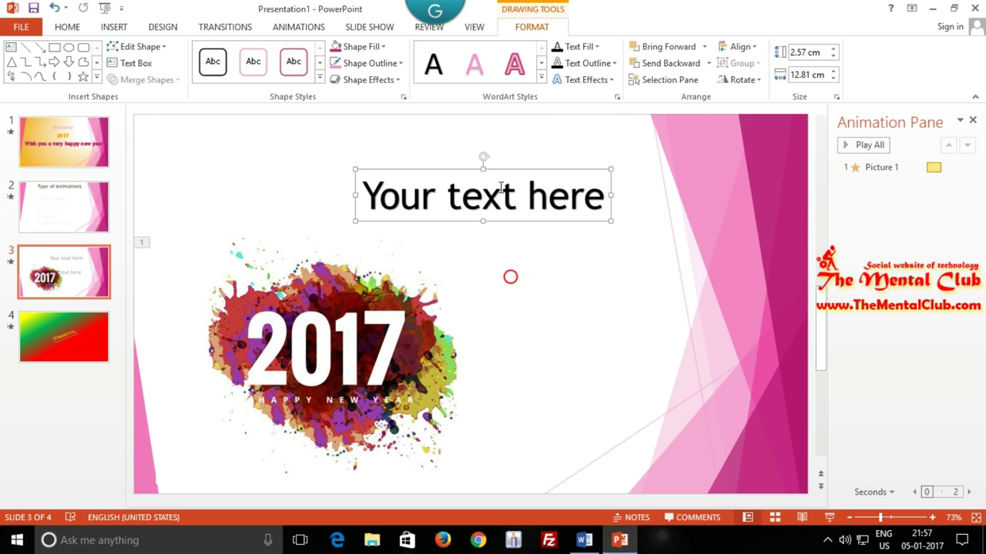
click(501, 189)
drag(366, 192, 587, 186)
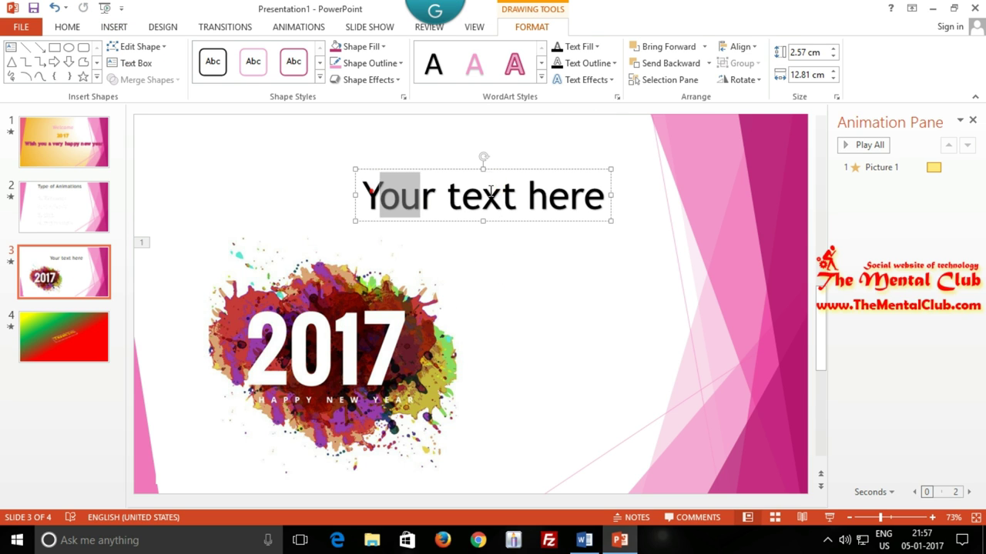
click(568, 170)
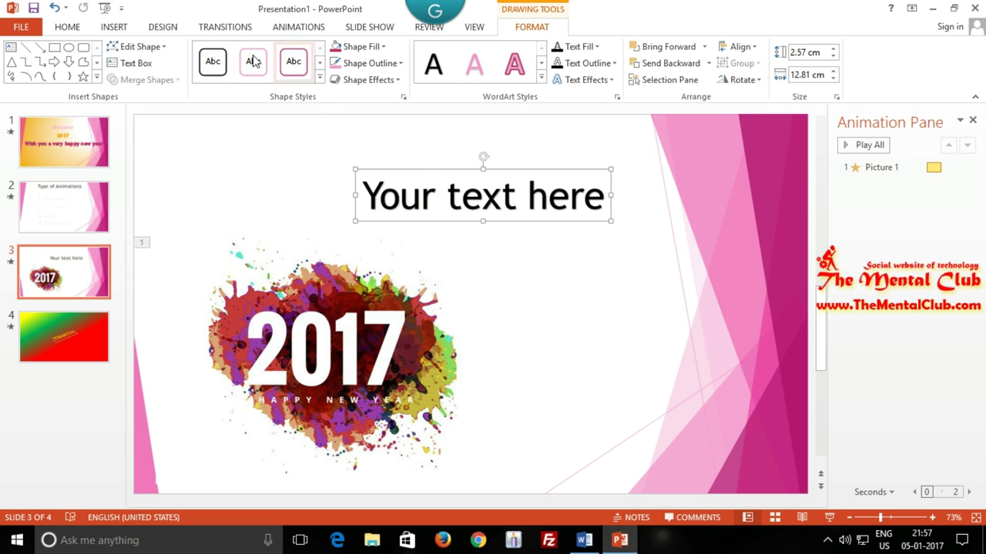
click(115, 31)
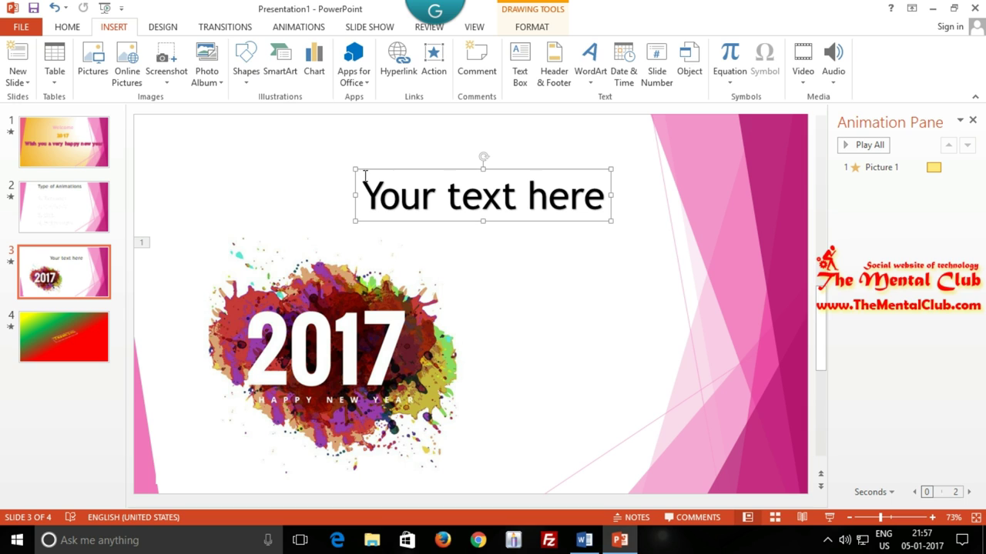
drag(363, 185, 606, 199)
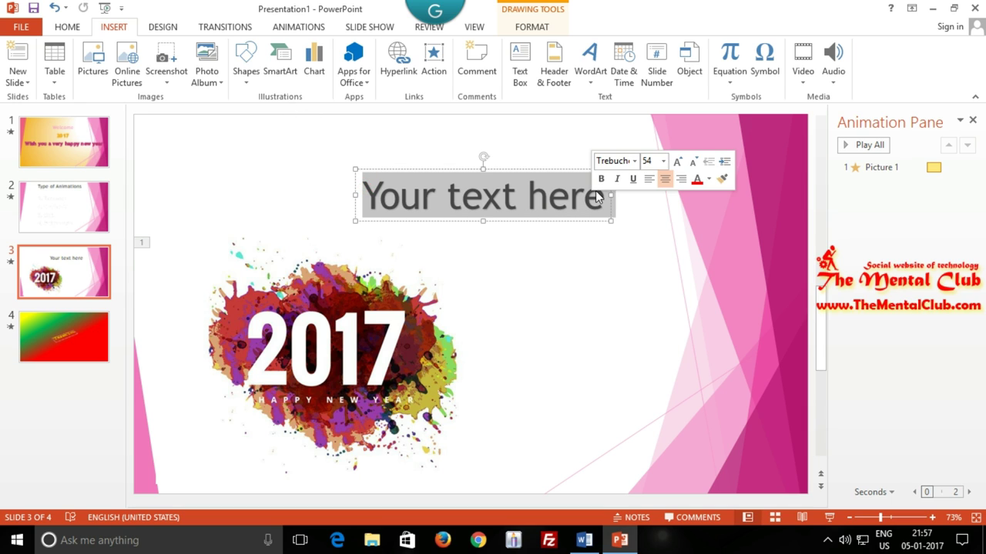
text(2017)
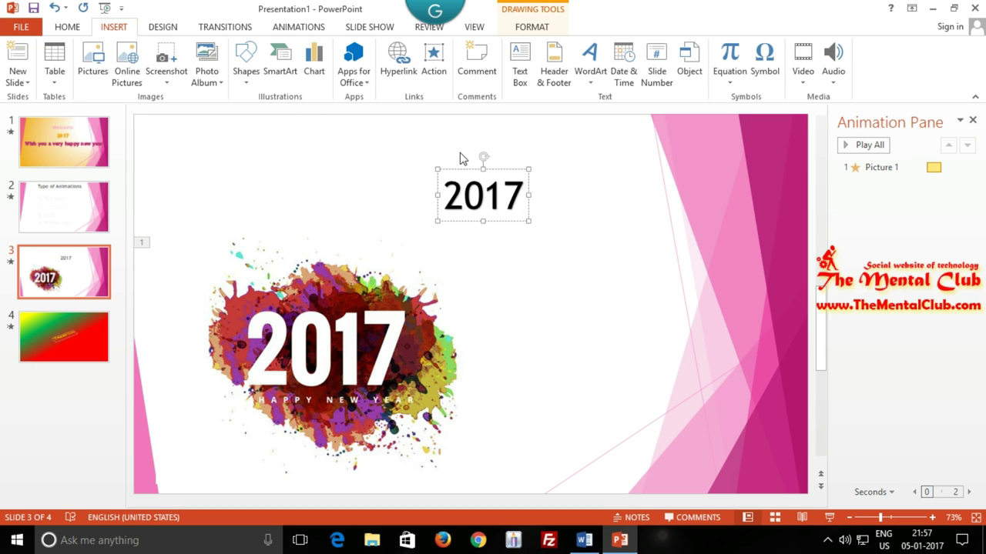
drag(495, 167, 505, 158)
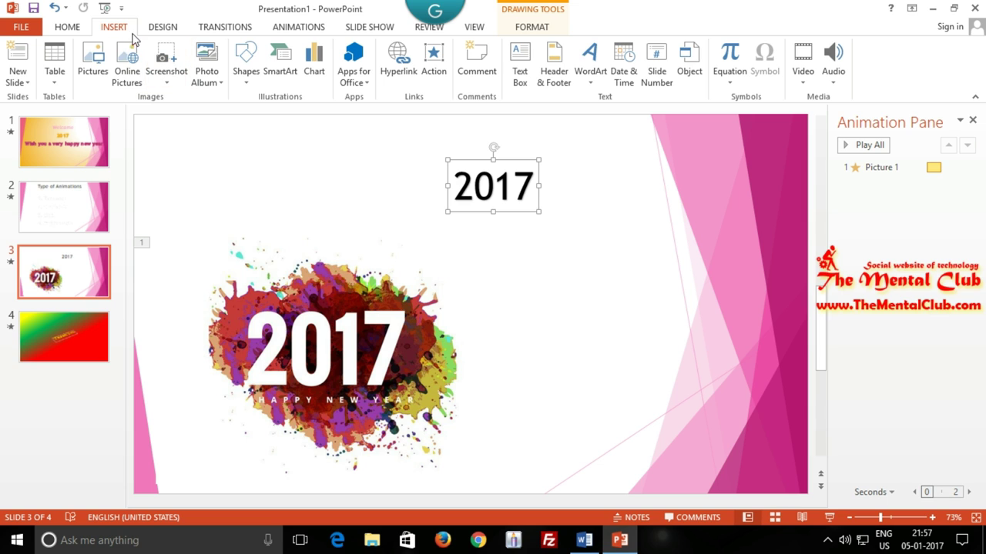
Give the 2017 title a Pulse emphasis, replacing Float In, playing after the picture's Teeter.
click(289, 28)
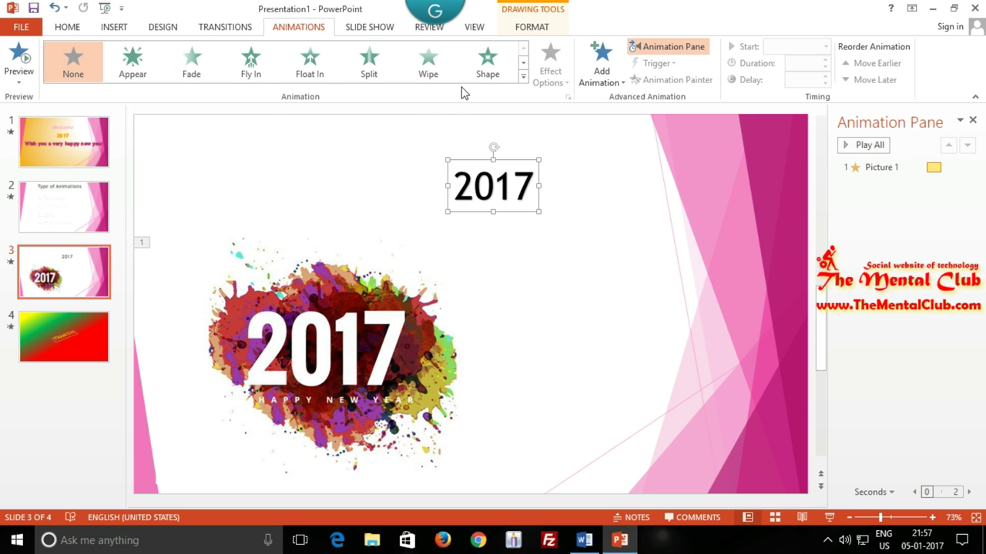
click(308, 62)
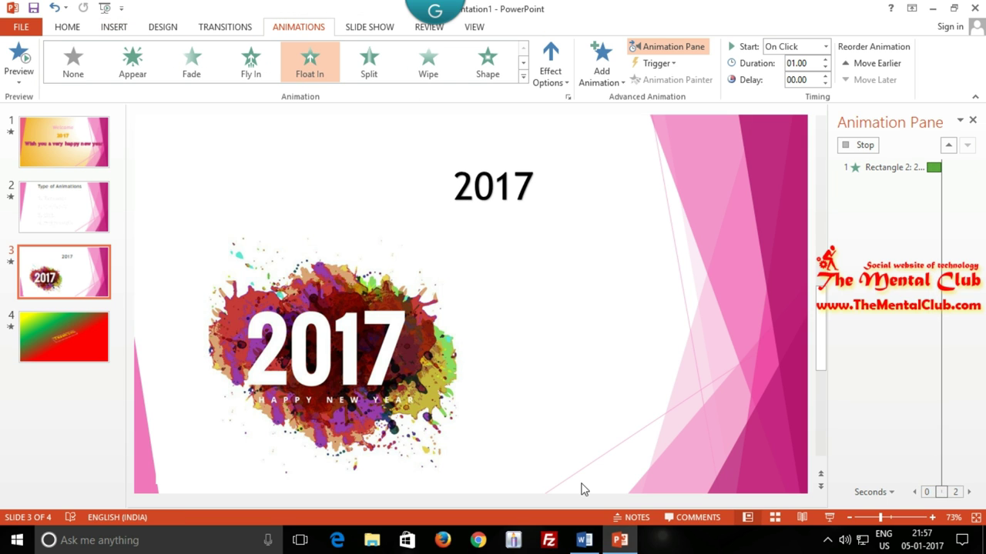
click(524, 77)
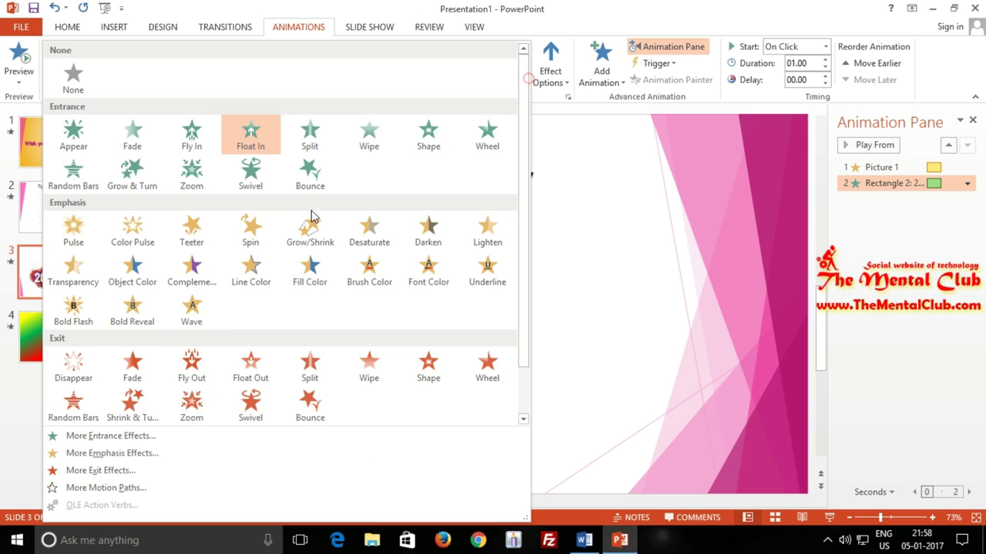
click(116, 452)
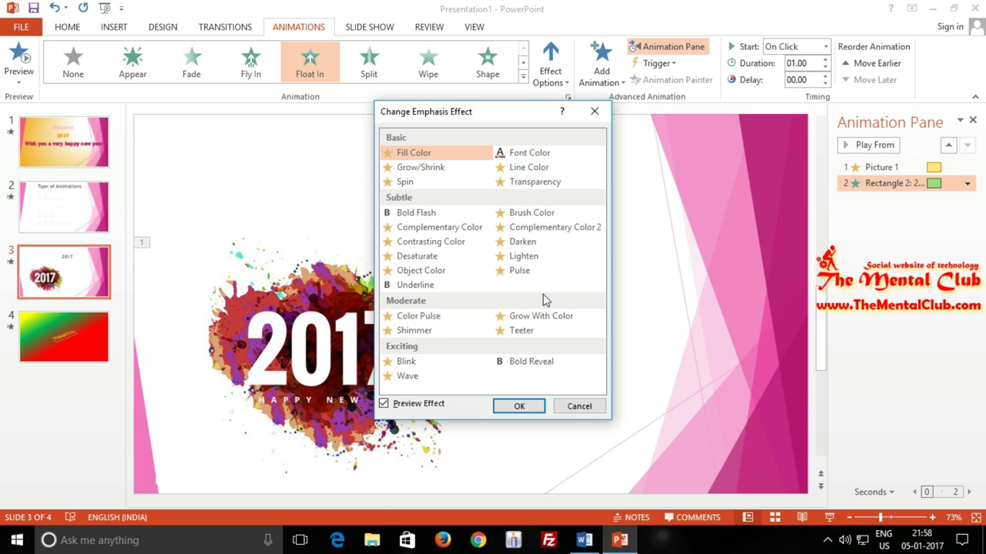
click(529, 274)
drag(502, 123, 715, 116)
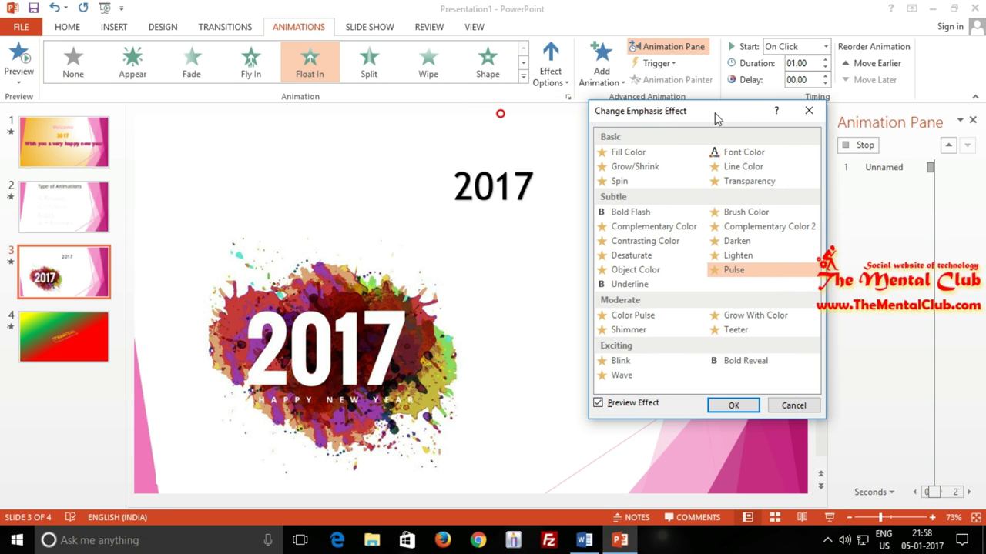
click(728, 406)
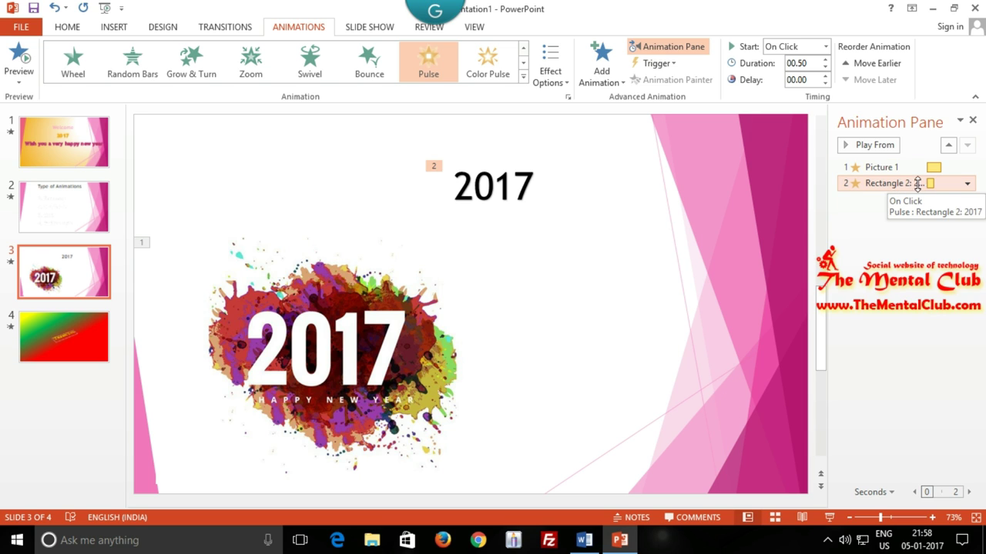
click(967, 185)
click(966, 184)
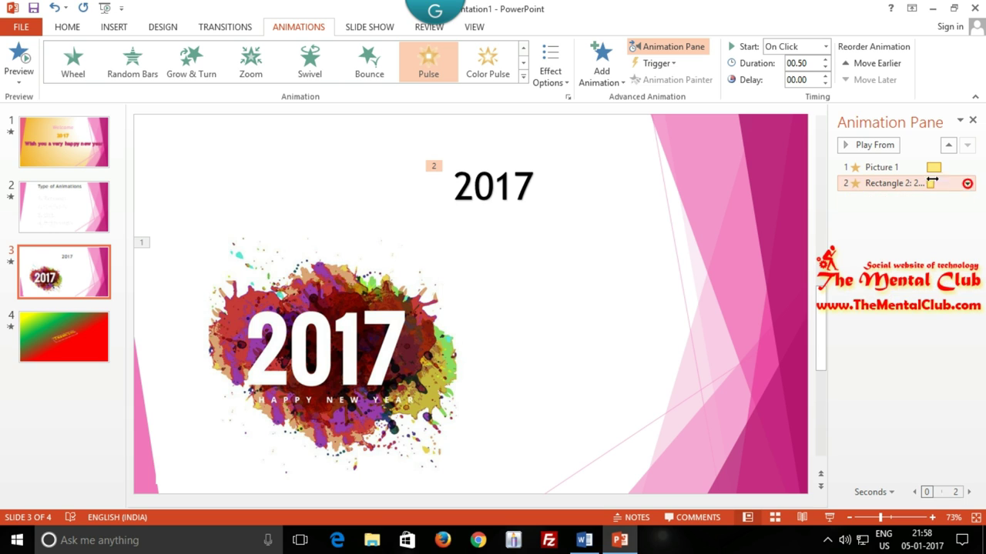
click(920, 167)
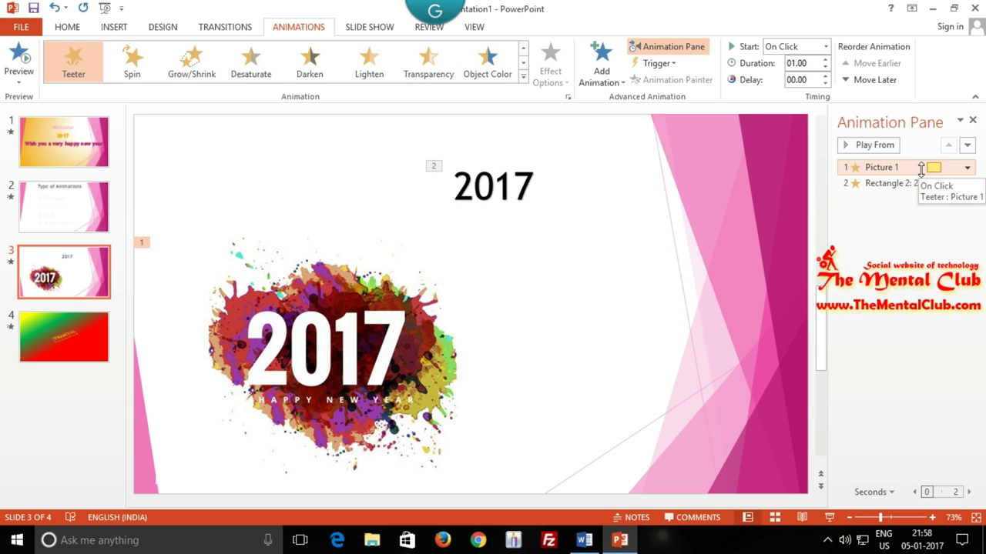
Delete the picture's Teeter animation and the small 2017 title.
key(Delete)
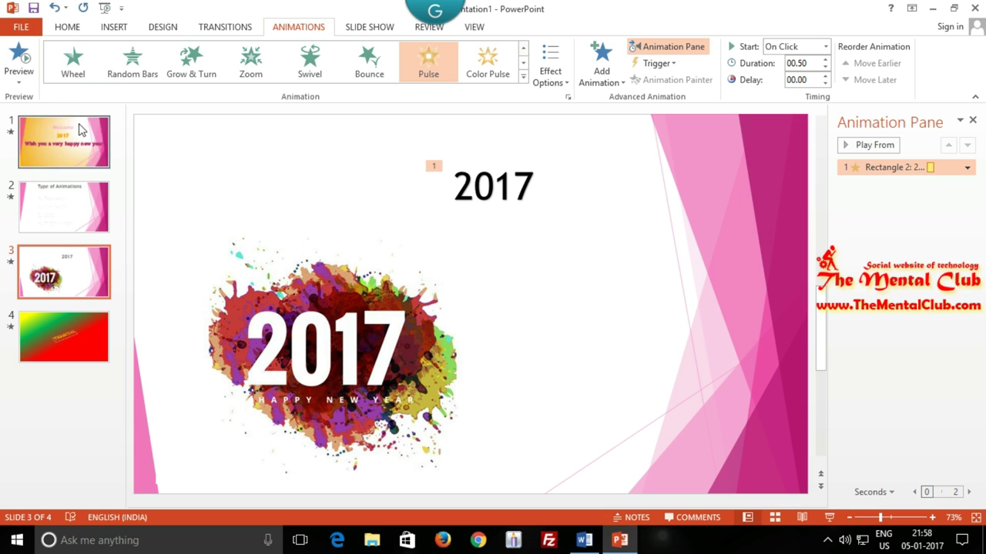
click(862, 146)
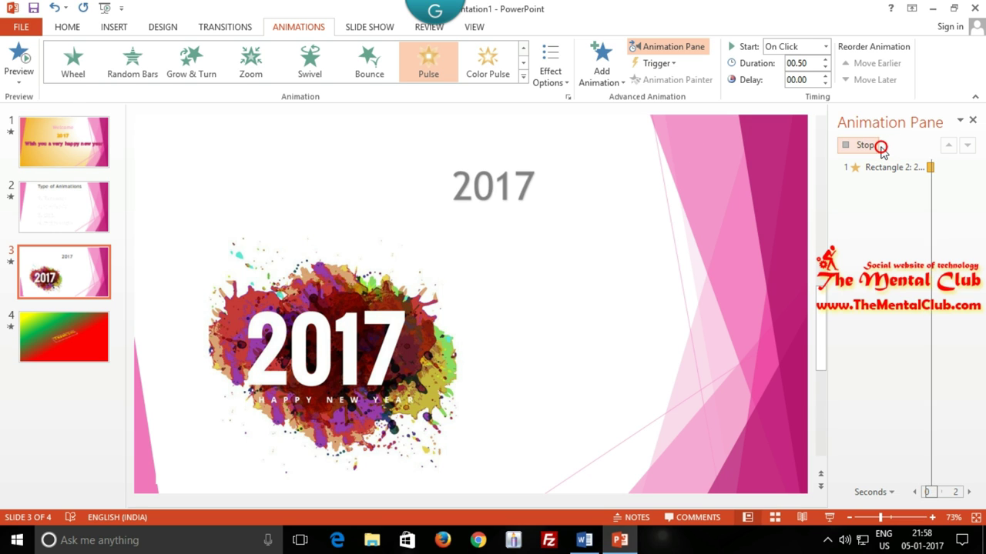
click(460, 240)
click(520, 160)
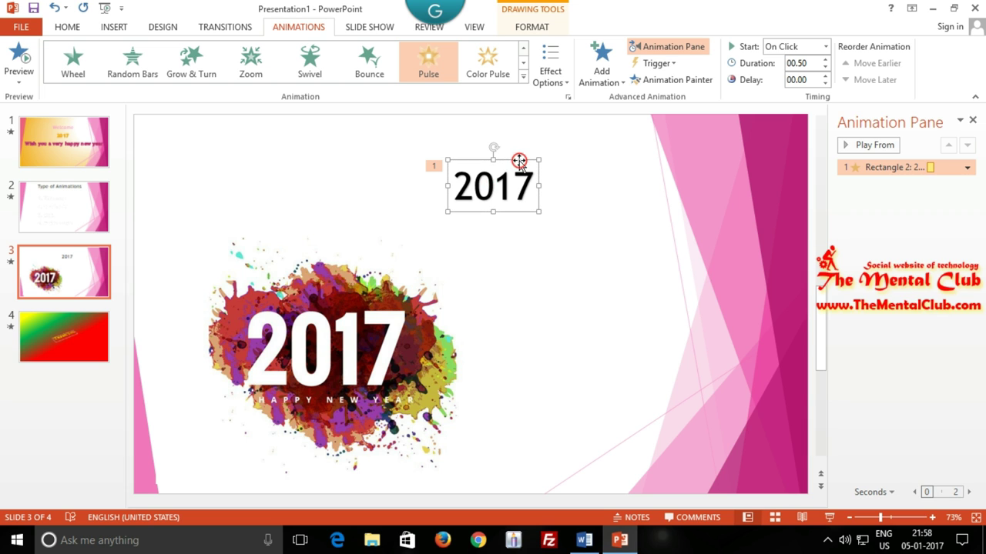
key(Delete)
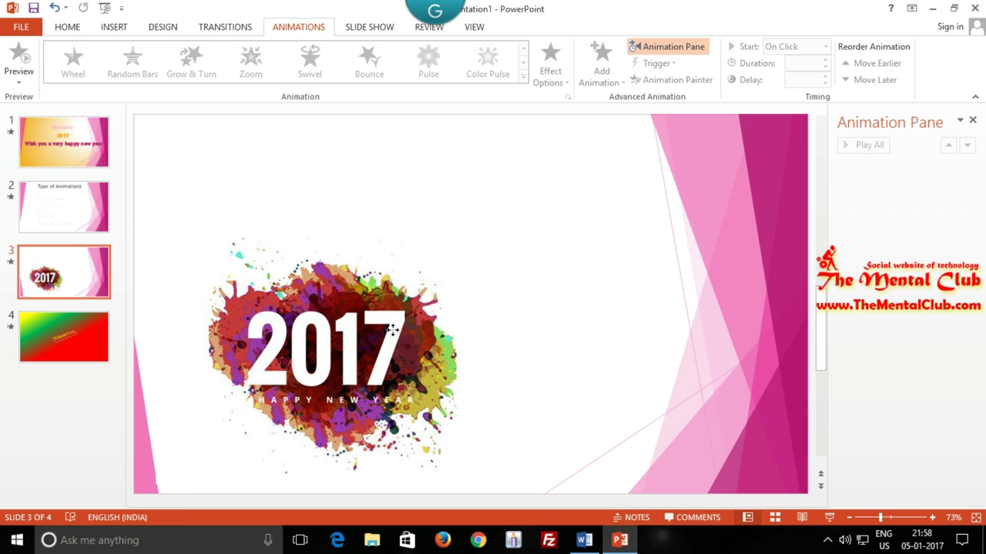
Move the 2017 picture to the centre of slide 3.
mouse_move(394, 331)
mouse_down()
mouse_move(489, 260)
mouse_move(482, 267)
mouse_up()
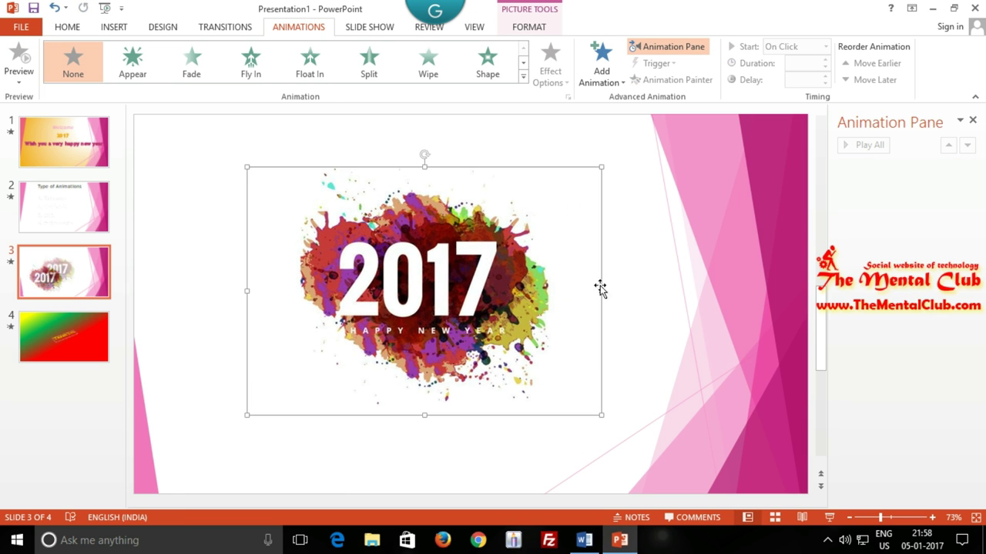
click(659, 283)
click(488, 286)
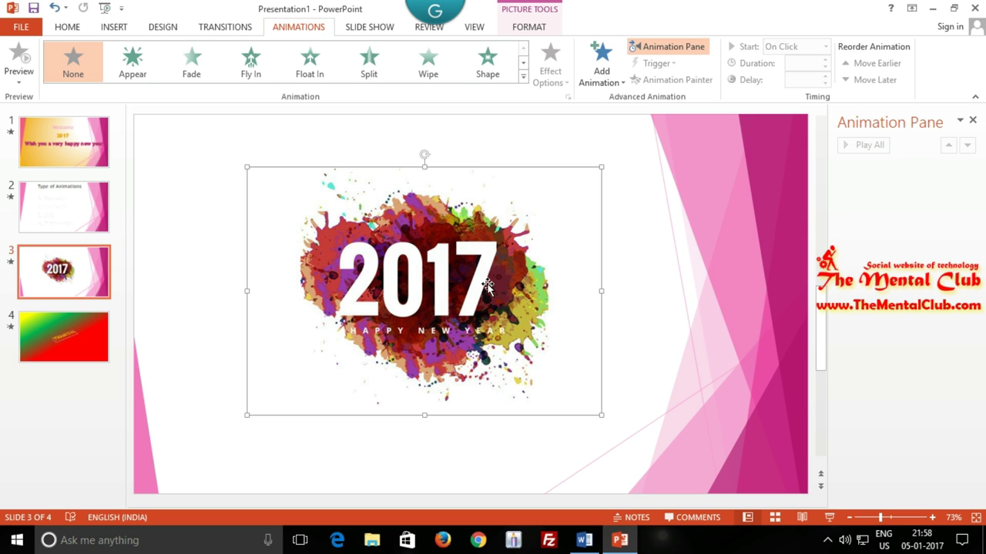
drag(488, 287, 502, 285)
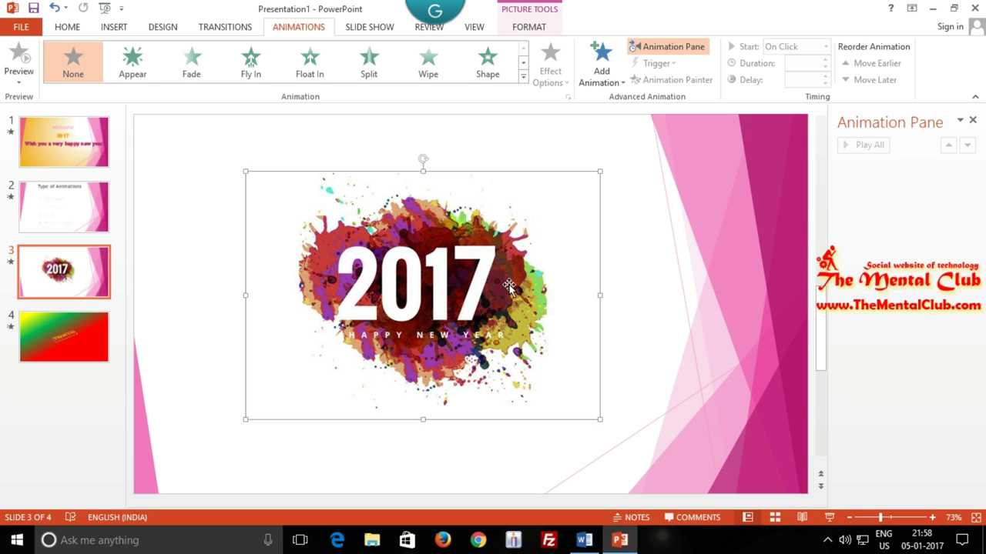
click(693, 256)
click(496, 283)
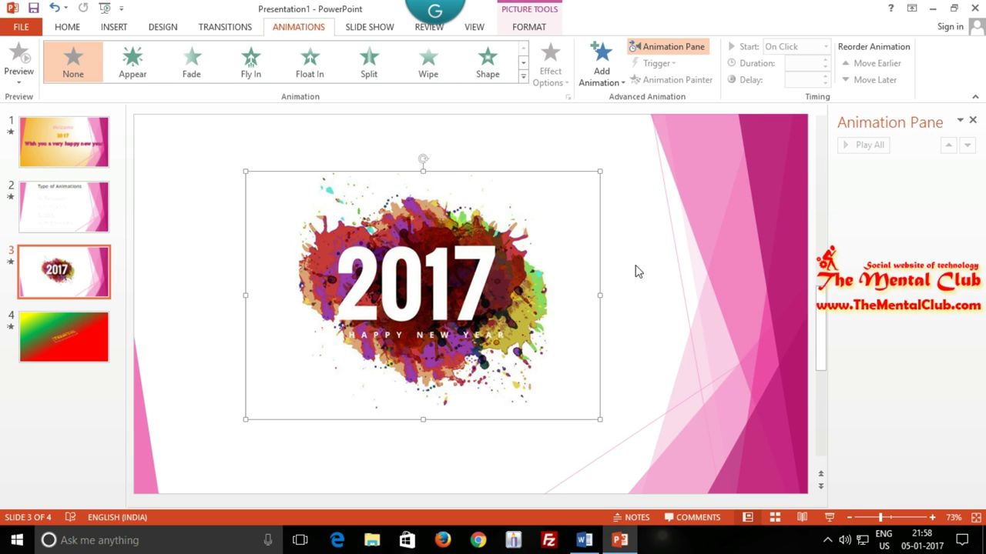
click(698, 263)
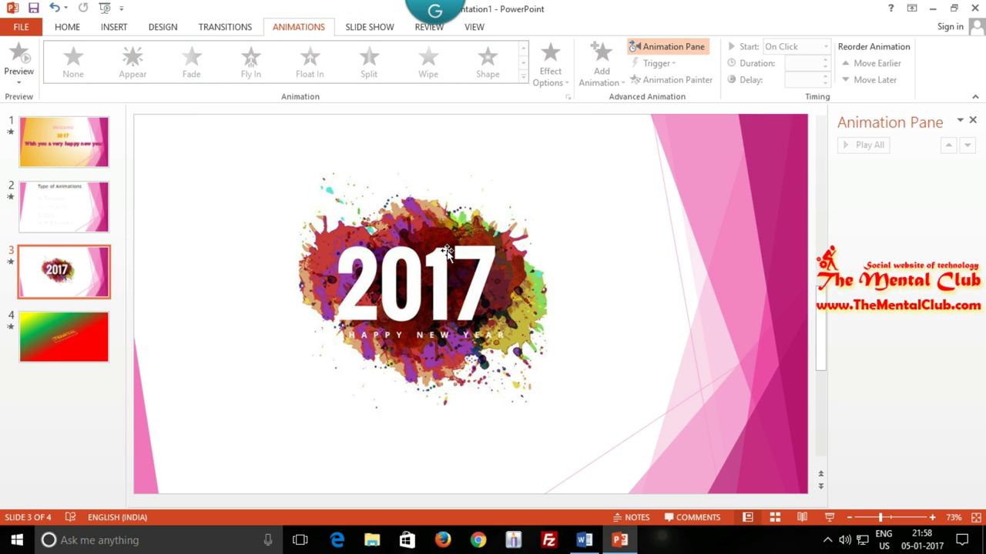
click(425, 293)
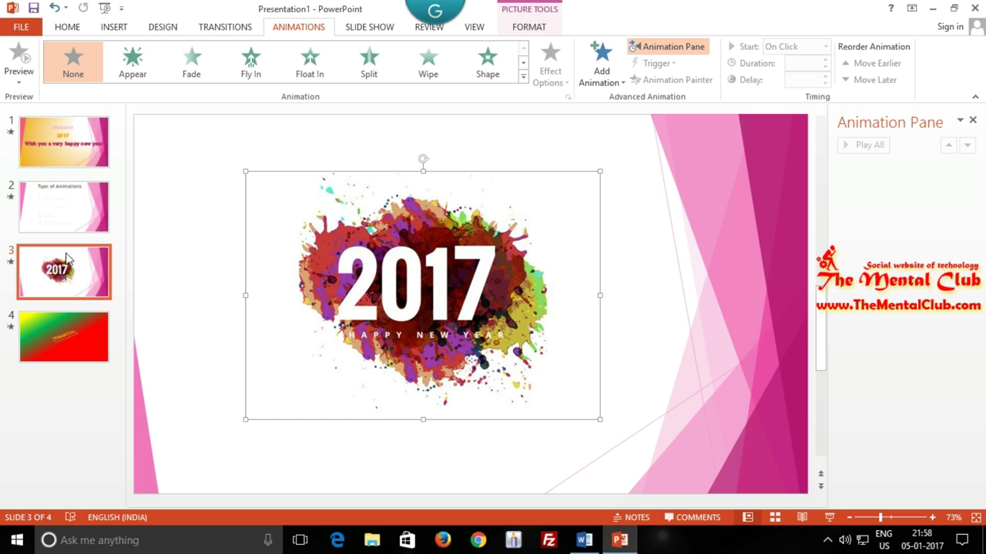
Glance at the Thank You and Type of Animations slides, returning to slide 3.
click(71, 320)
click(77, 282)
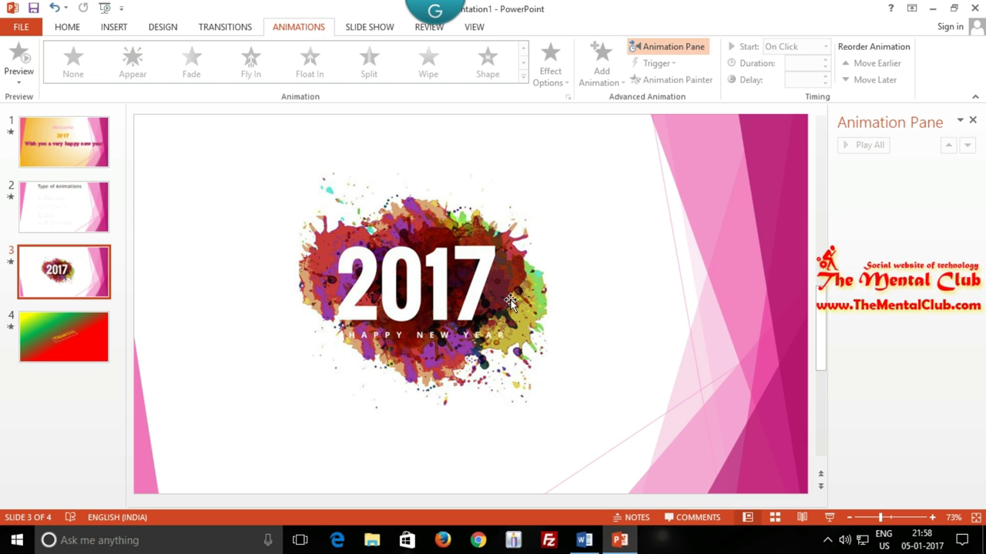
click(65, 215)
click(66, 275)
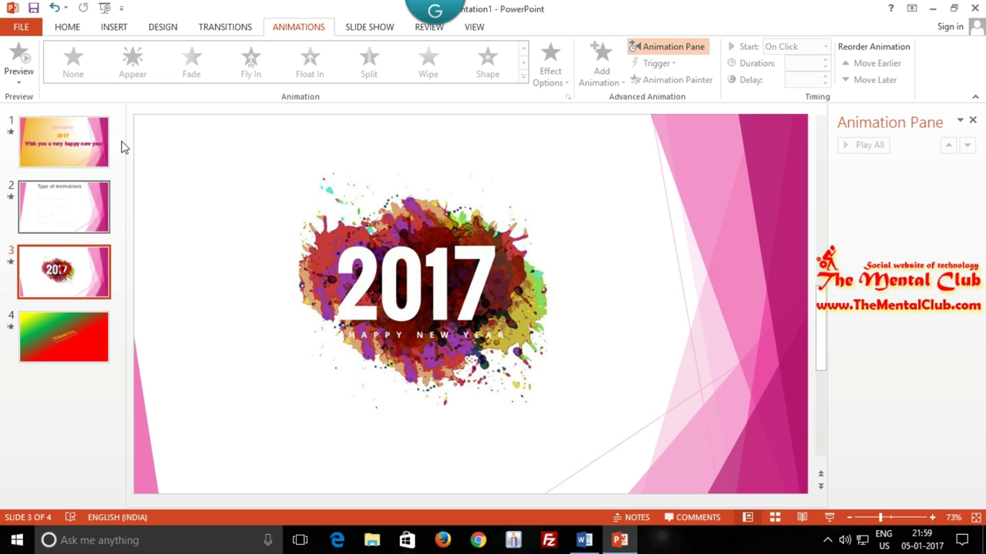
Duplicate the 2017 slide as slide 4 and set the copy's transition to None.
click(214, 28)
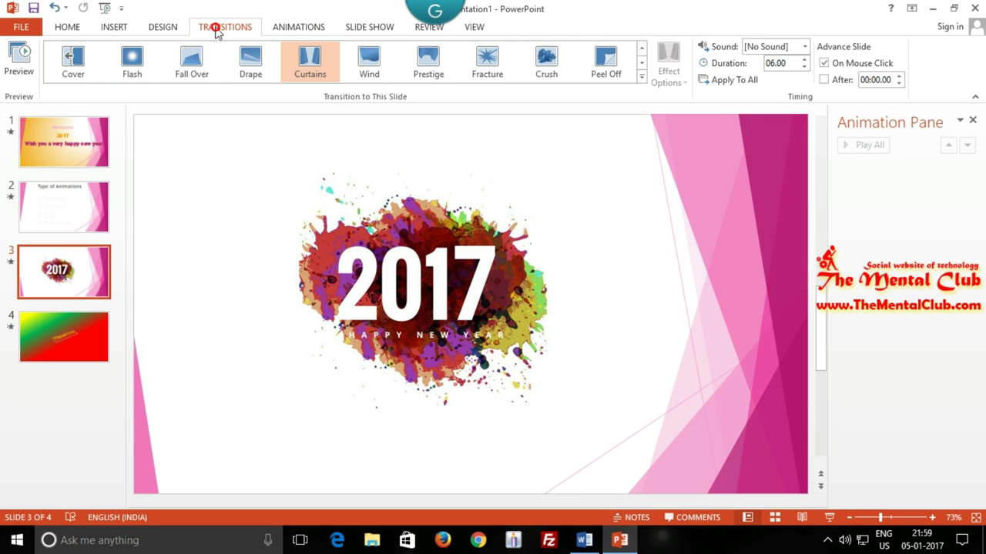
right_click(64, 277)
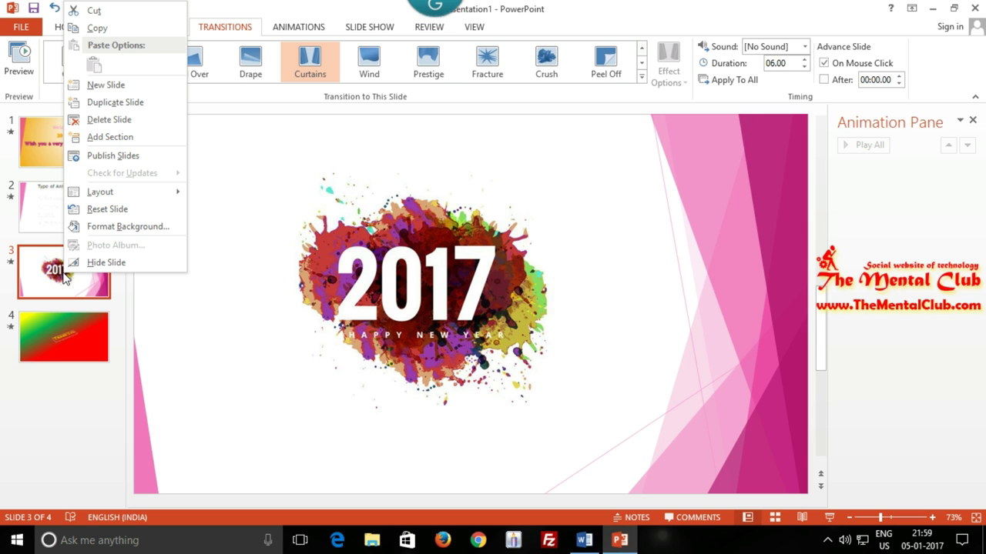
click(112, 105)
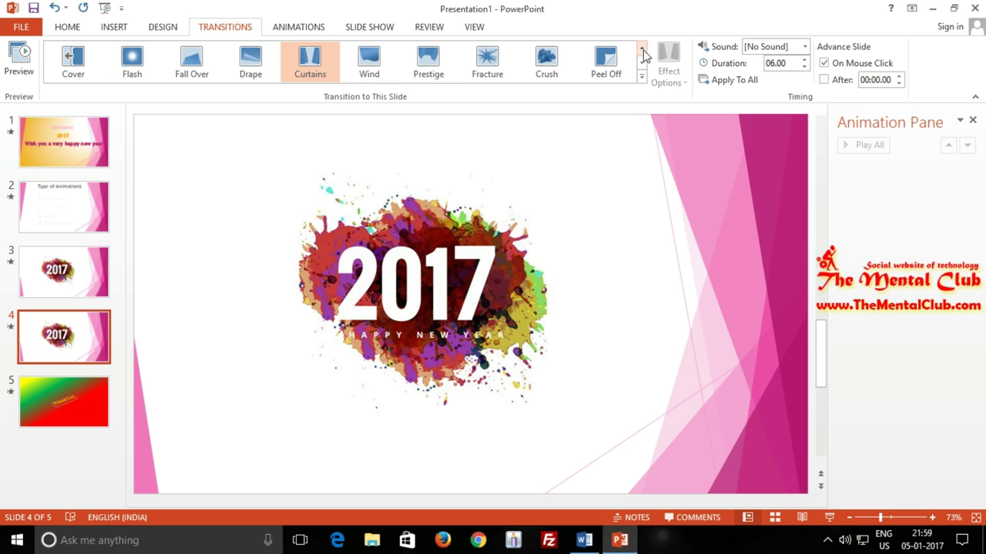
click(642, 51)
click(73, 53)
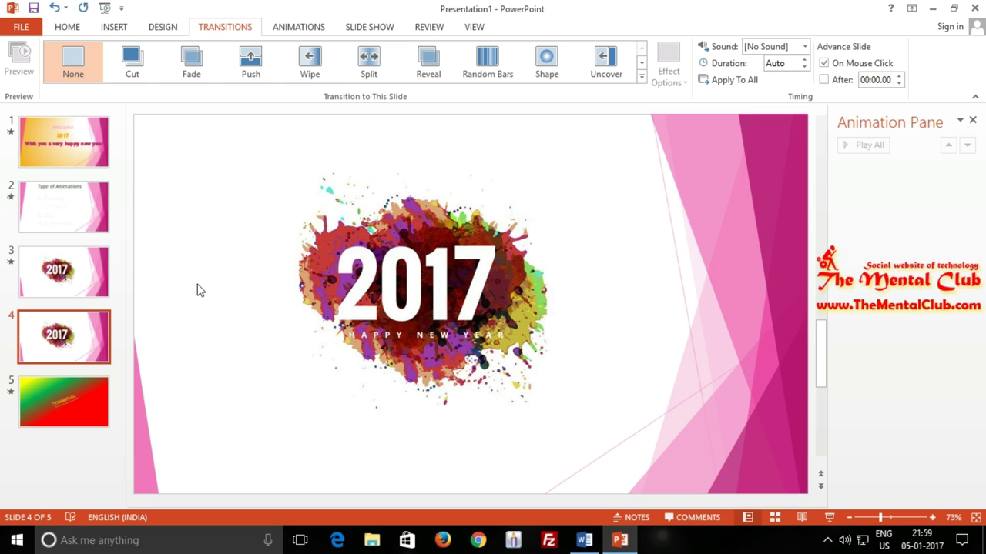
Return to slide 3, select its 2017 picture and expand the animation effects gallery.
click(73, 285)
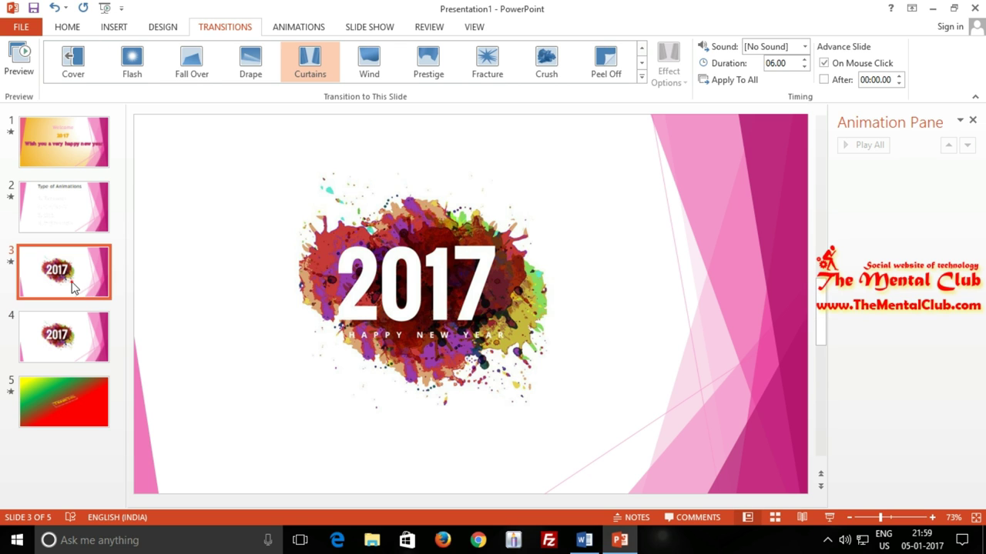
click(459, 288)
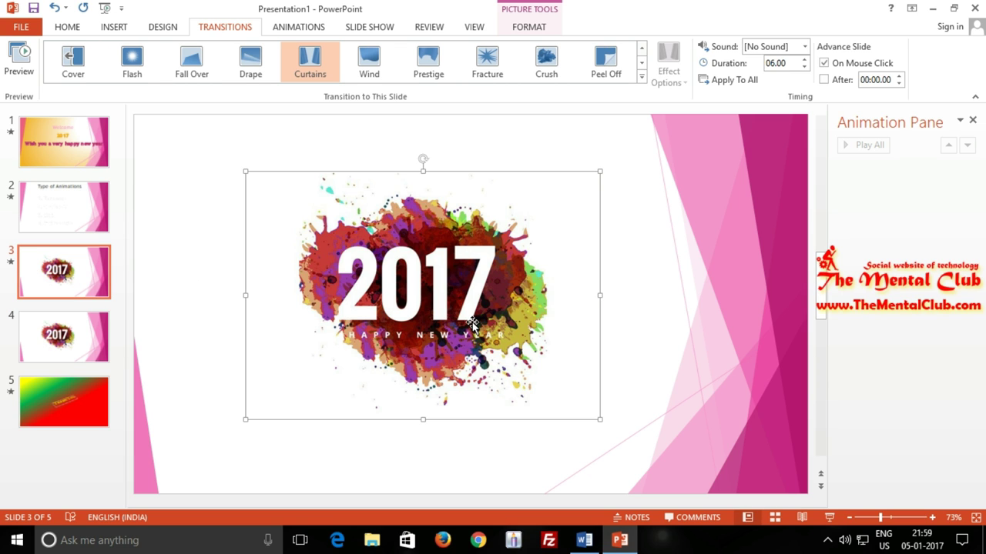
click(115, 27)
click(299, 27)
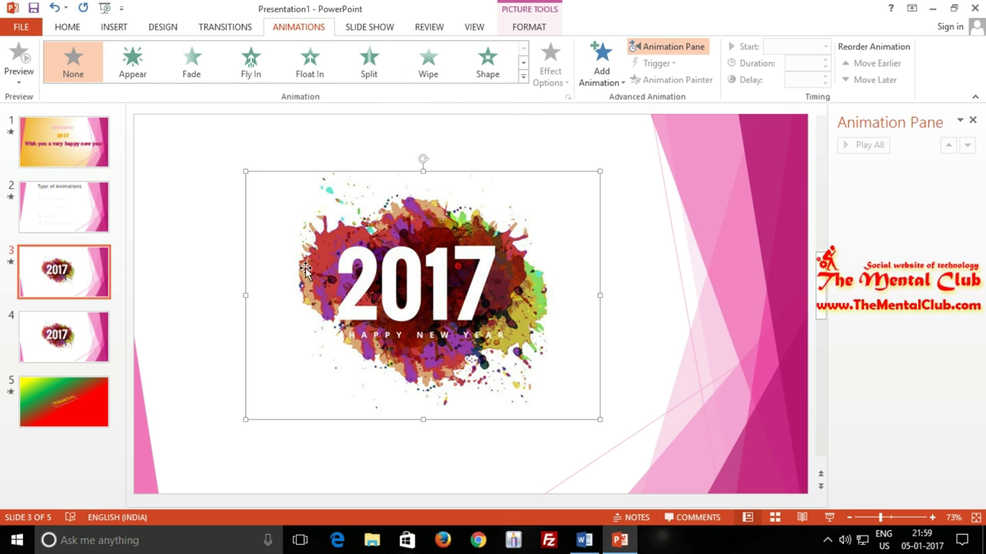
click(73, 286)
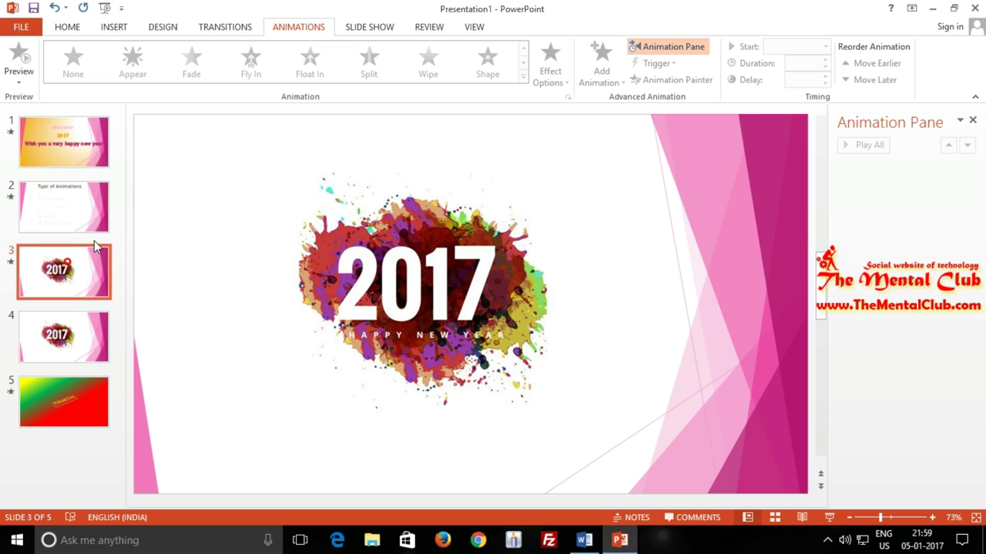
click(225, 29)
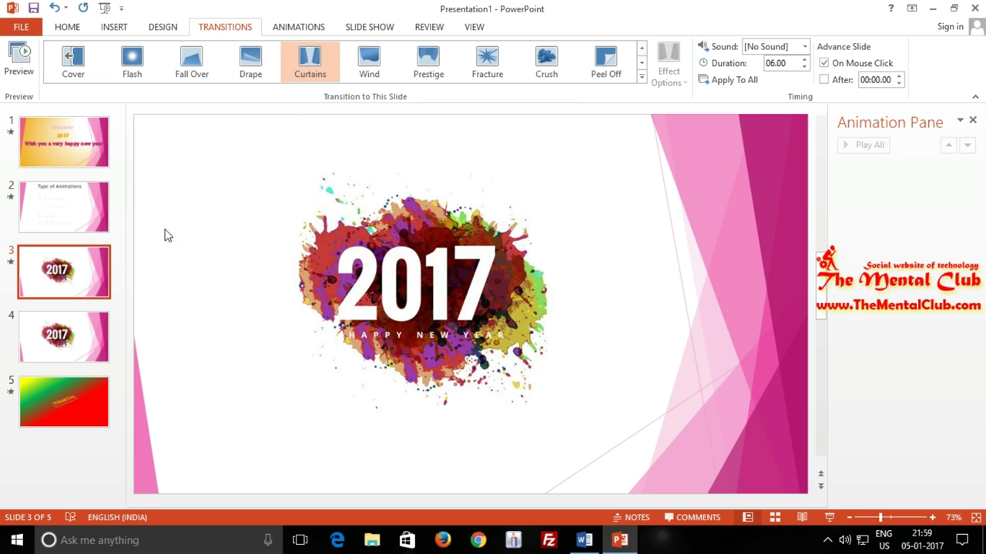
click(57, 336)
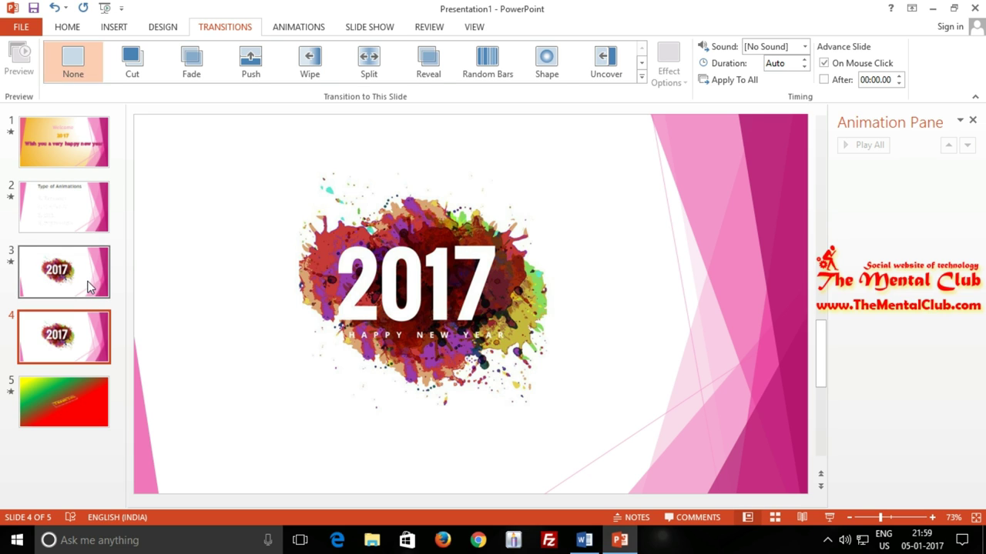
click(88, 286)
click(375, 286)
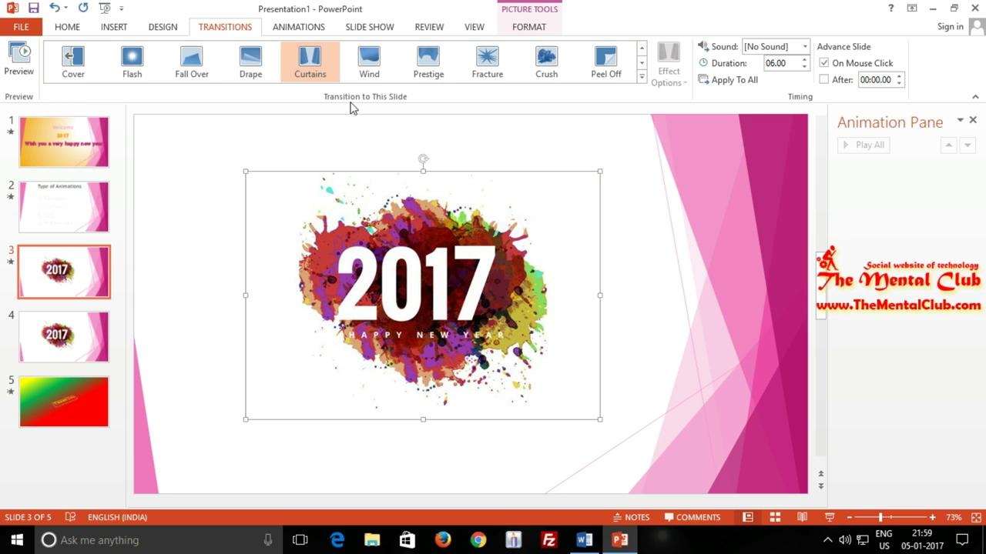
click(302, 27)
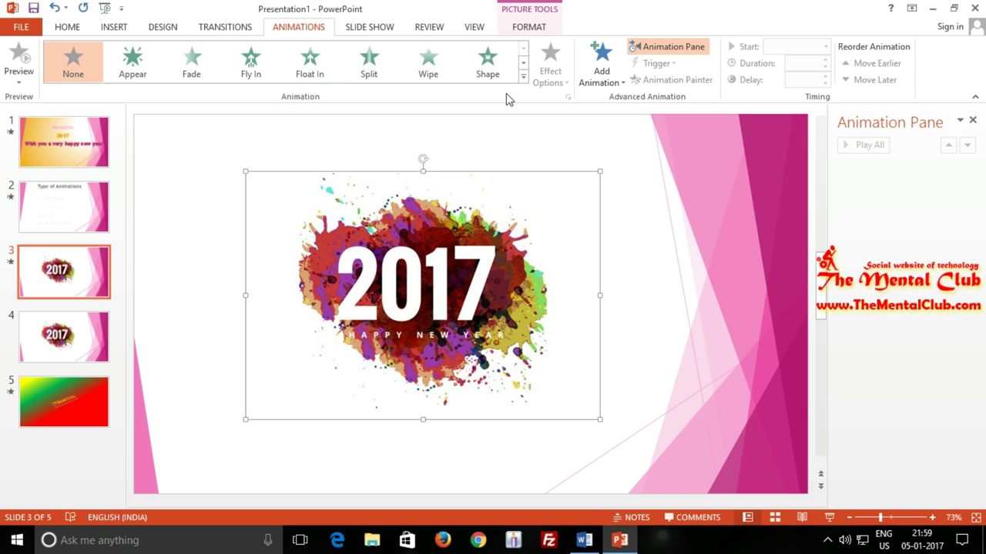
click(523, 79)
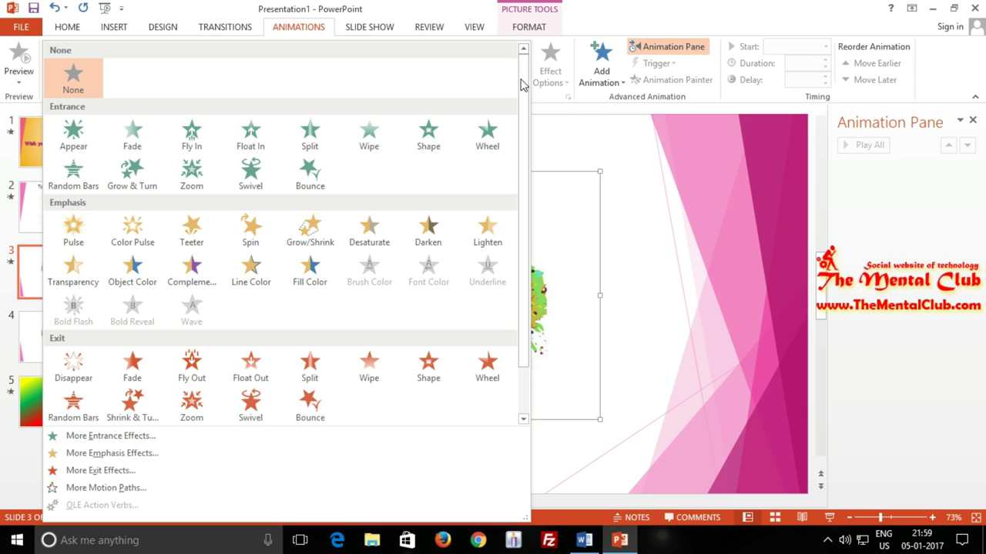
Apply Fly In to slide 3's 2017 picture and a 0.50-second Pulse emphasis to slide 4's.
click(192, 132)
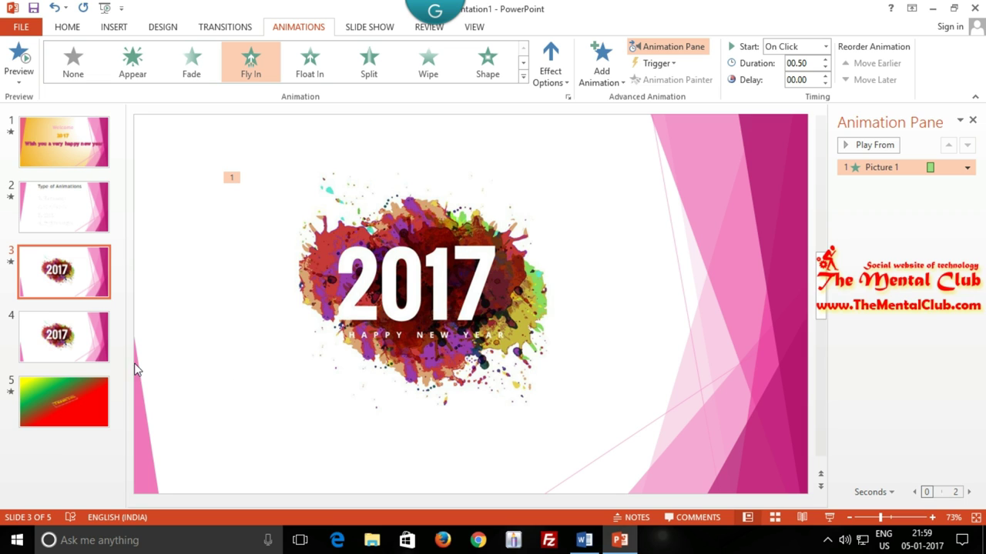
click(80, 347)
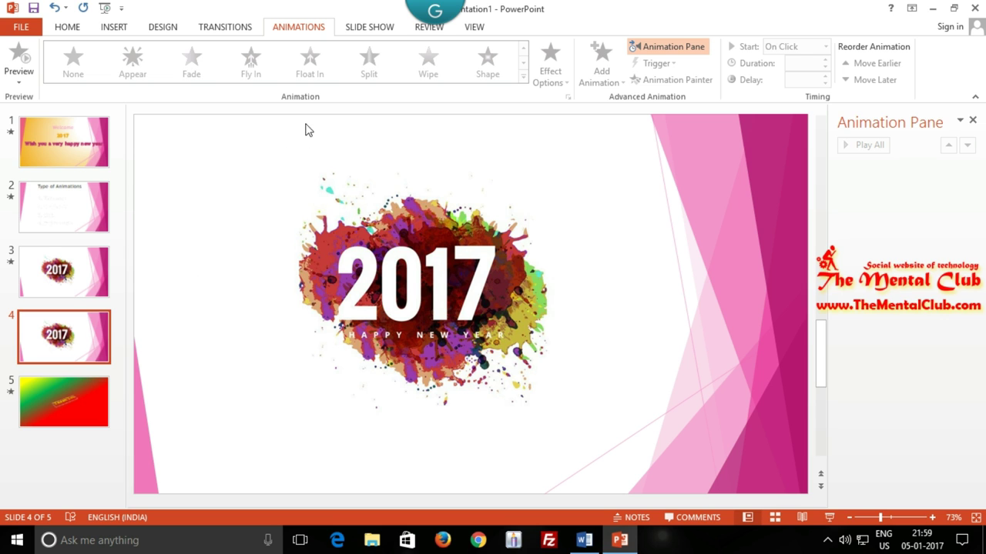
click(408, 245)
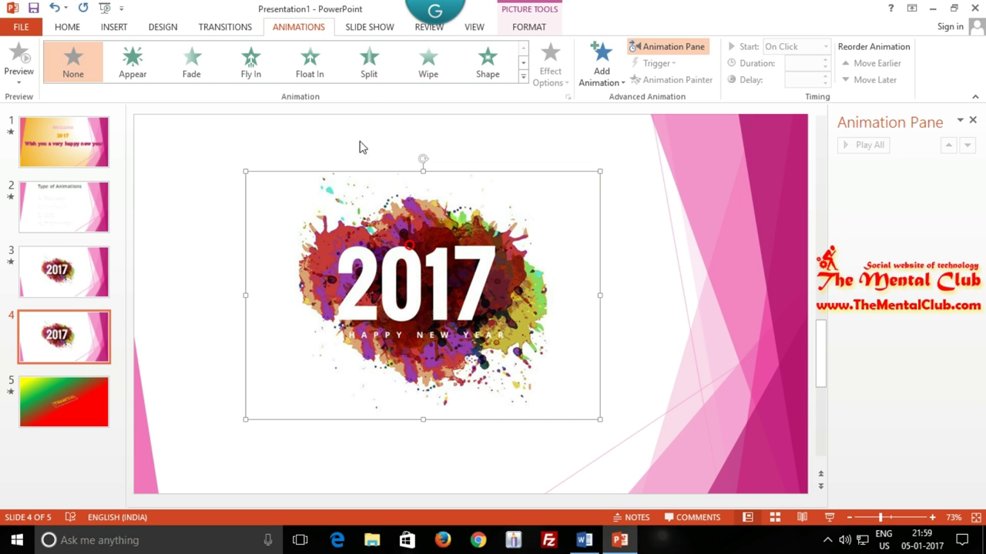
click(522, 76)
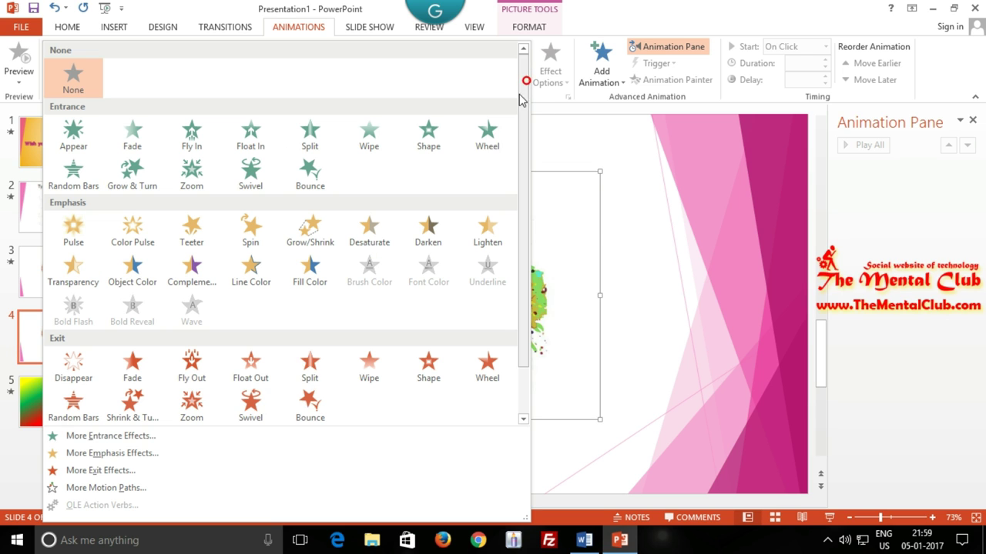
click(127, 453)
click(516, 271)
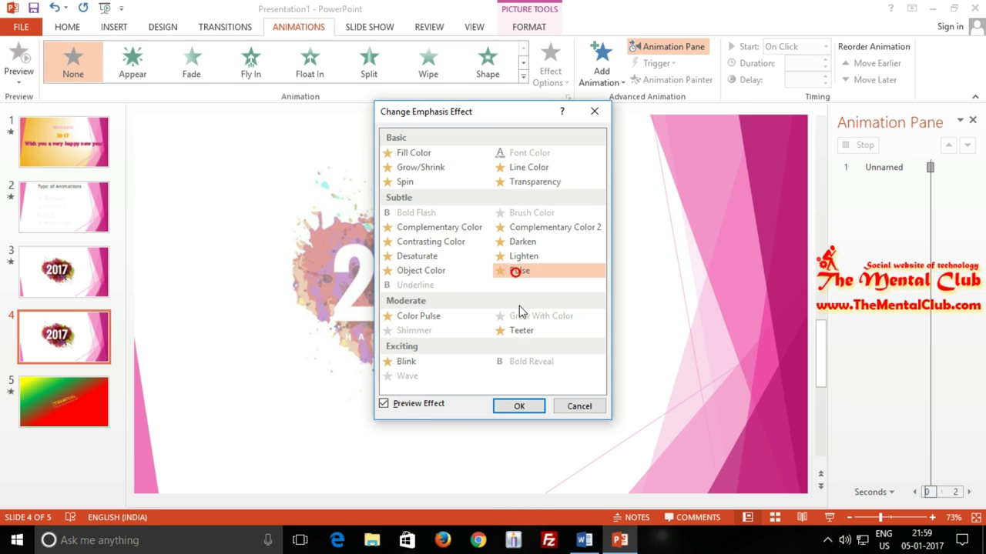
click(509, 409)
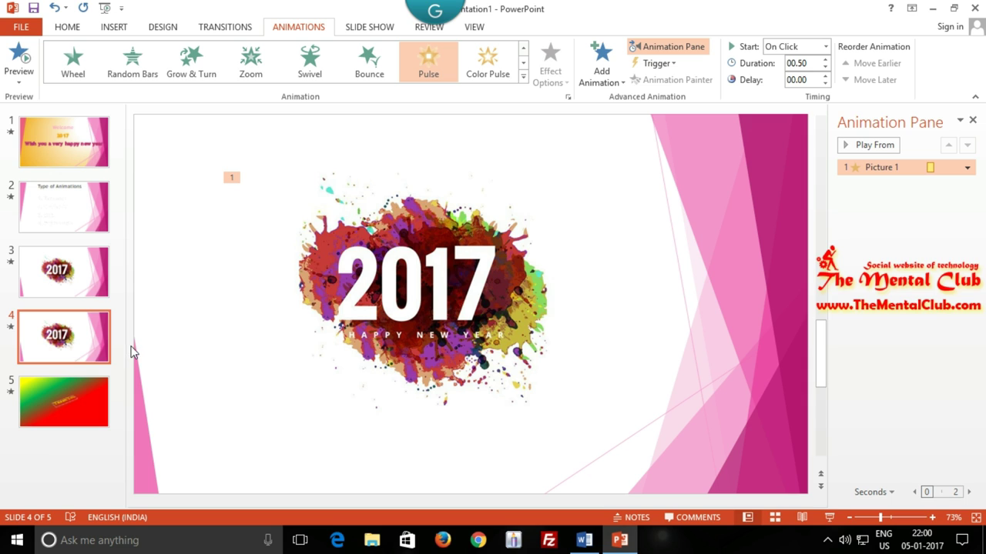
right_click(74, 343)
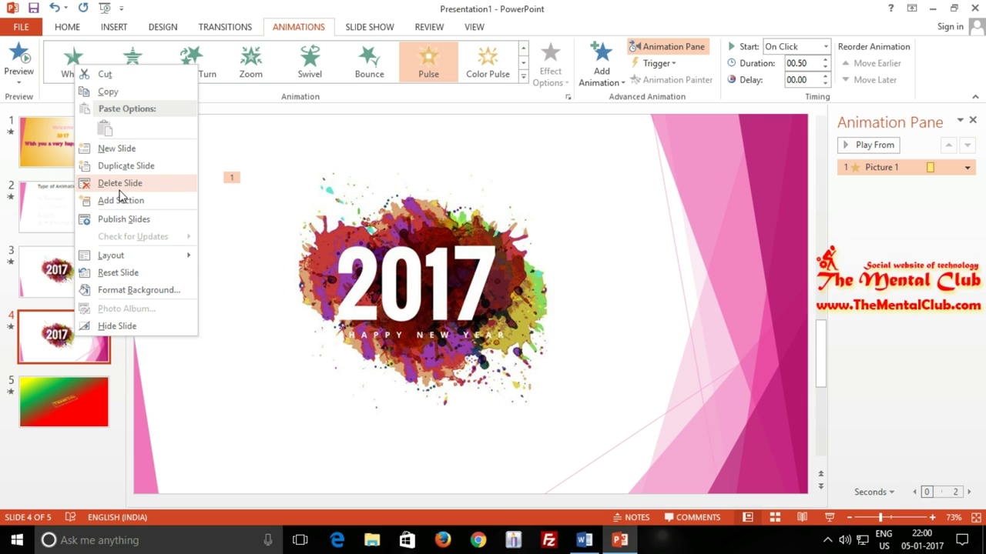
Duplicate slide 4 and remove the copied Pulse animation from the new slide 5.
click(125, 166)
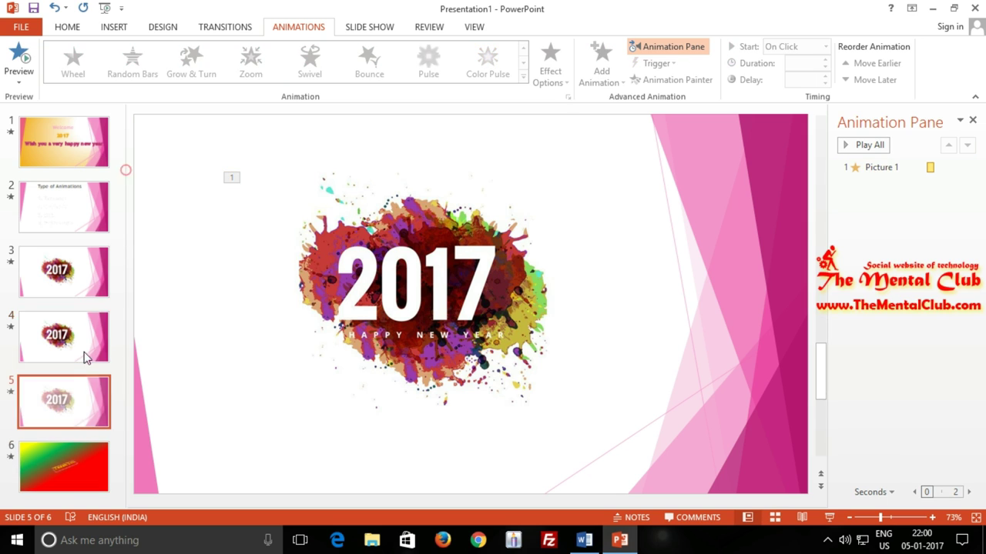
click(227, 29)
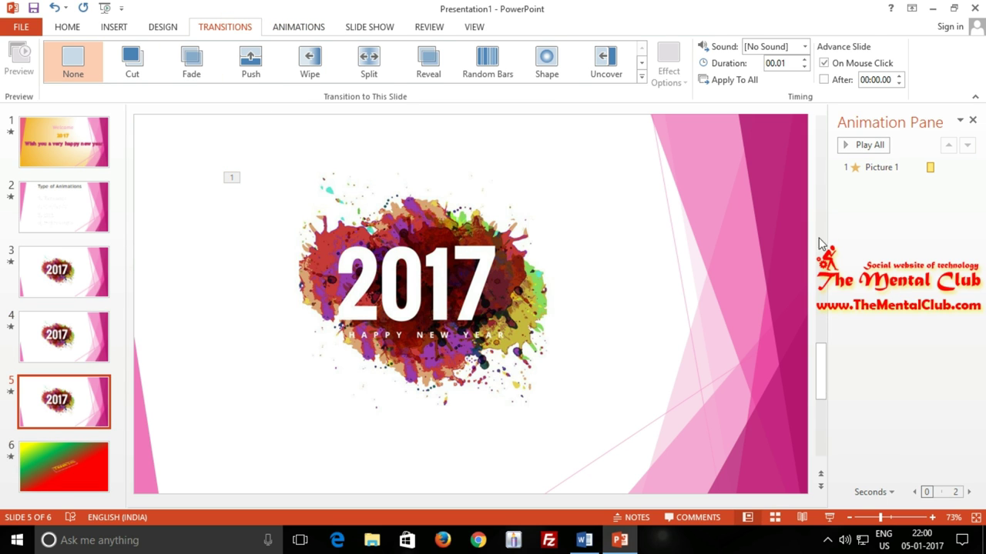
click(872, 168)
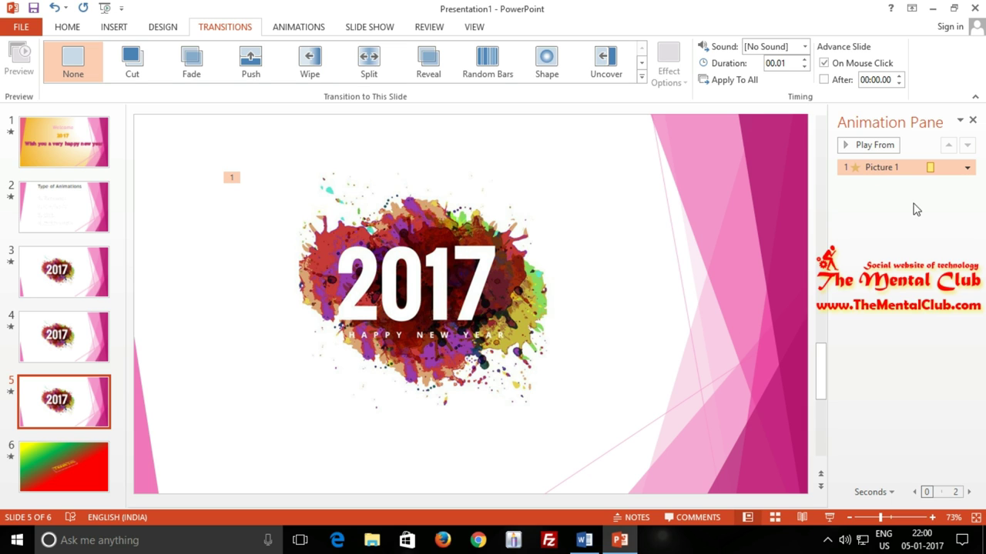
click(966, 168)
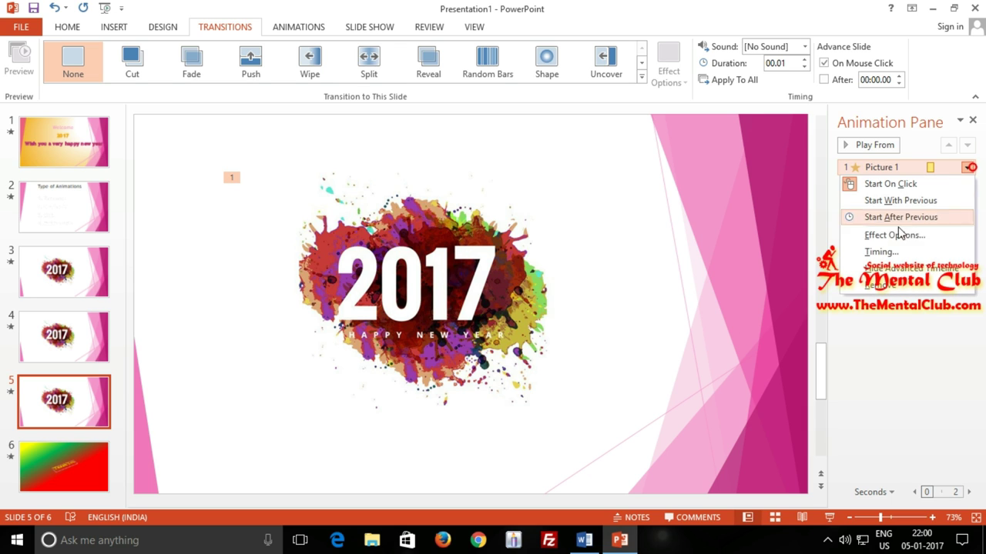
click(890, 288)
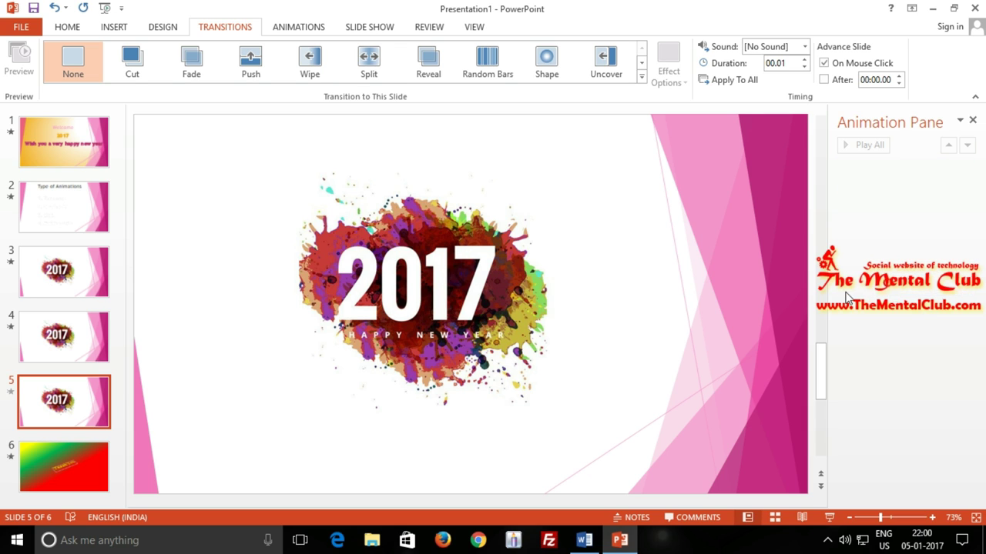
Preview the Fade, Zoom and Sink Down exits, then apply Float Up as the picture's exit.
click(429, 292)
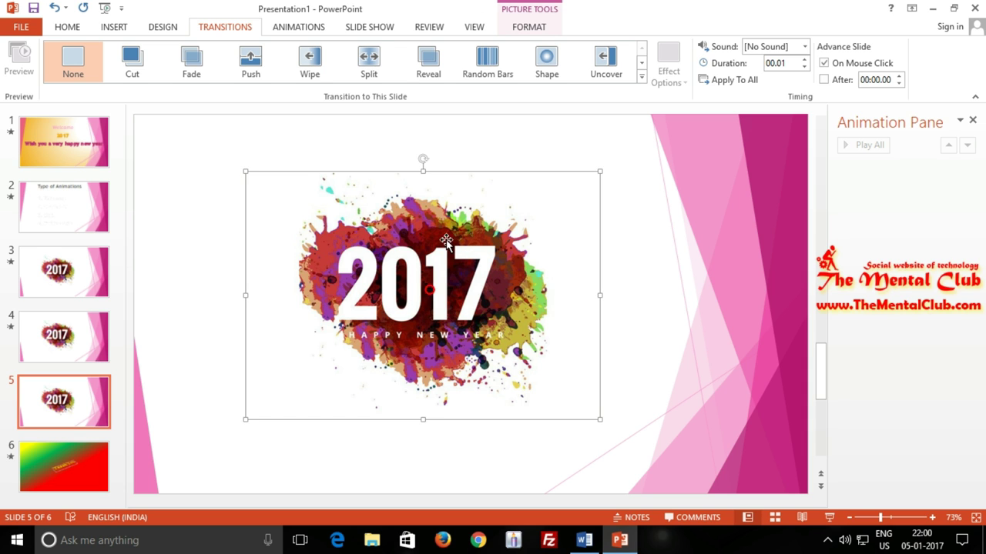
click(299, 27)
click(522, 77)
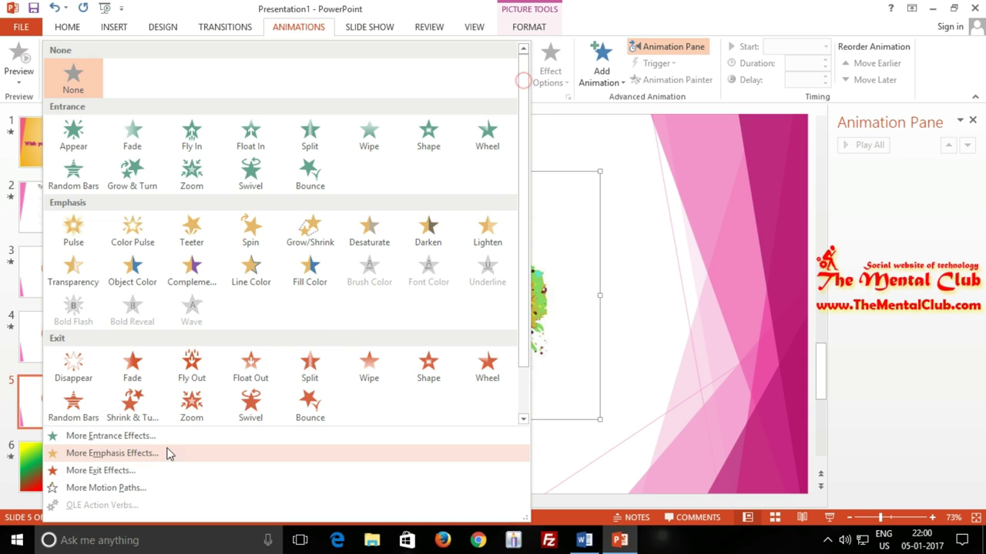
click(146, 471)
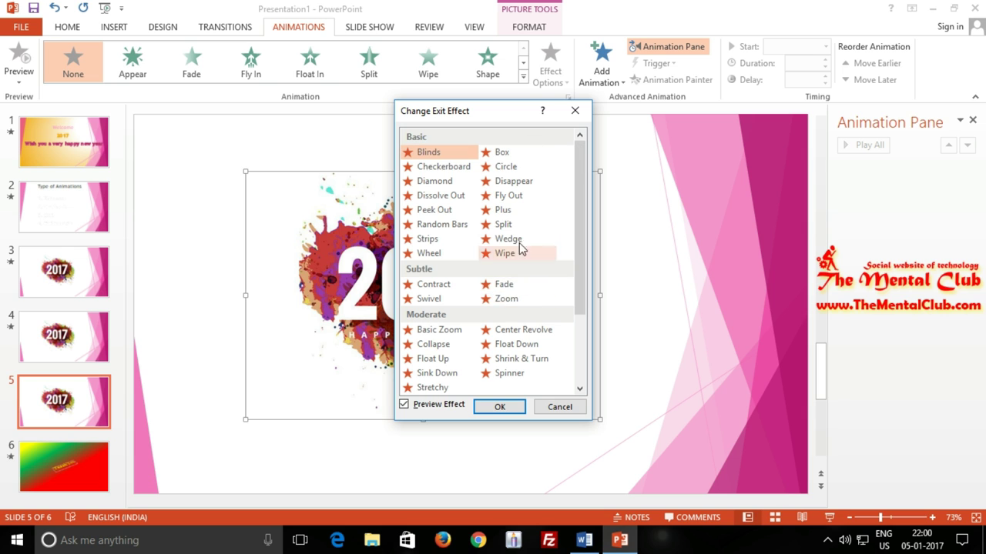
drag(511, 120, 714, 136)
click(700, 301)
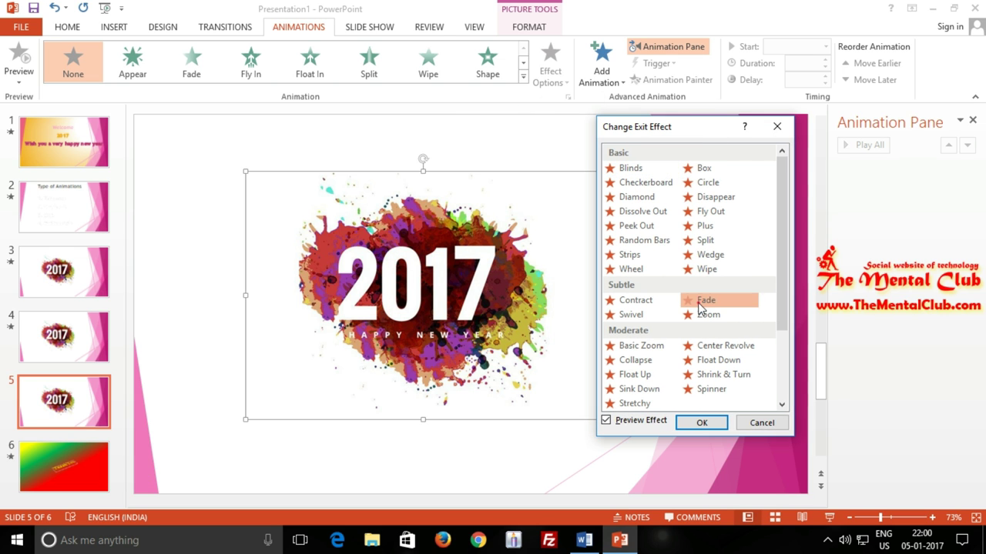
click(705, 314)
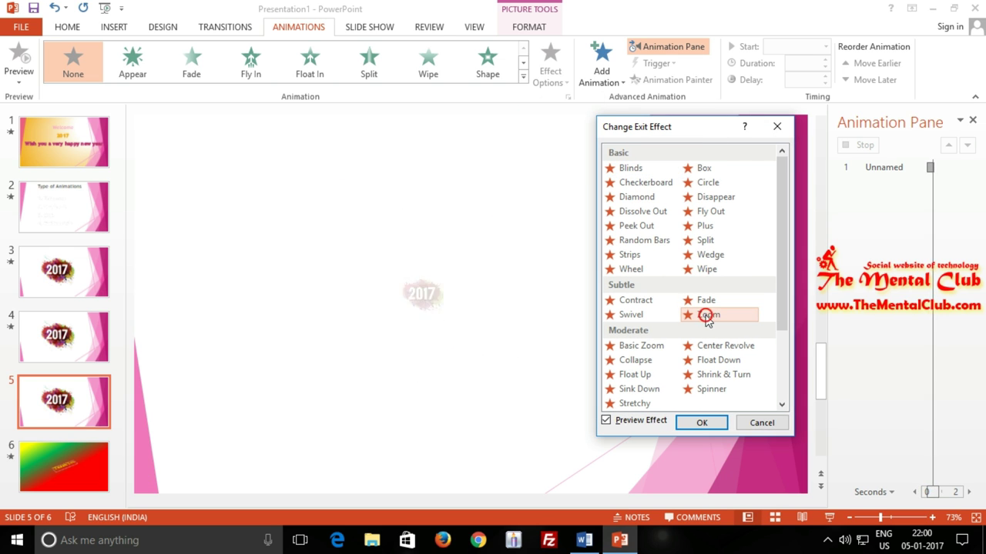
click(633, 375)
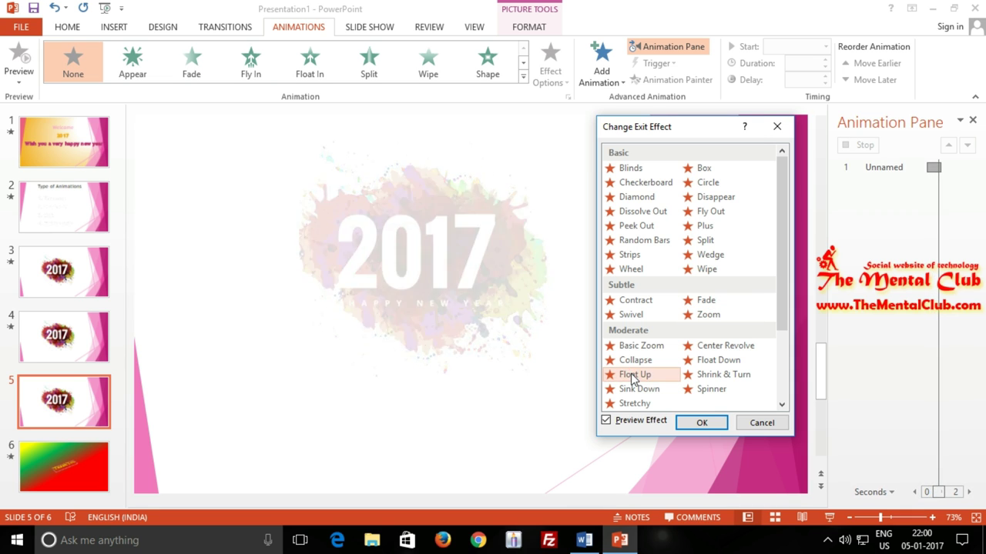
click(645, 377)
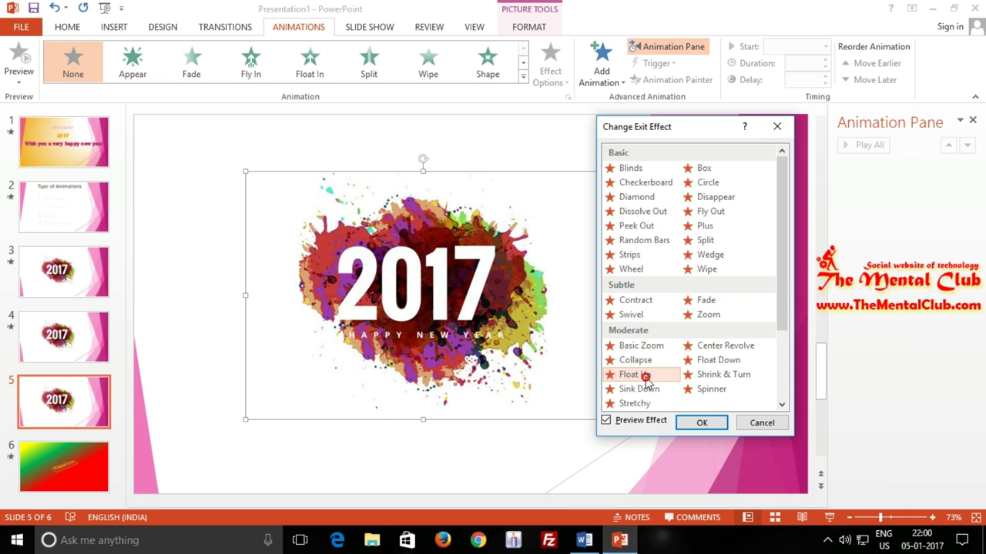
click(639, 390)
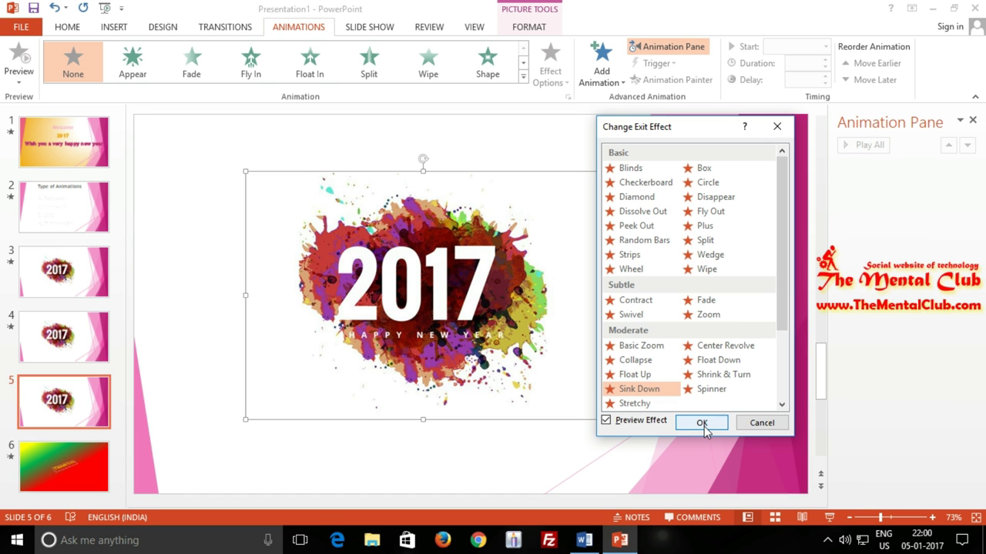
click(625, 376)
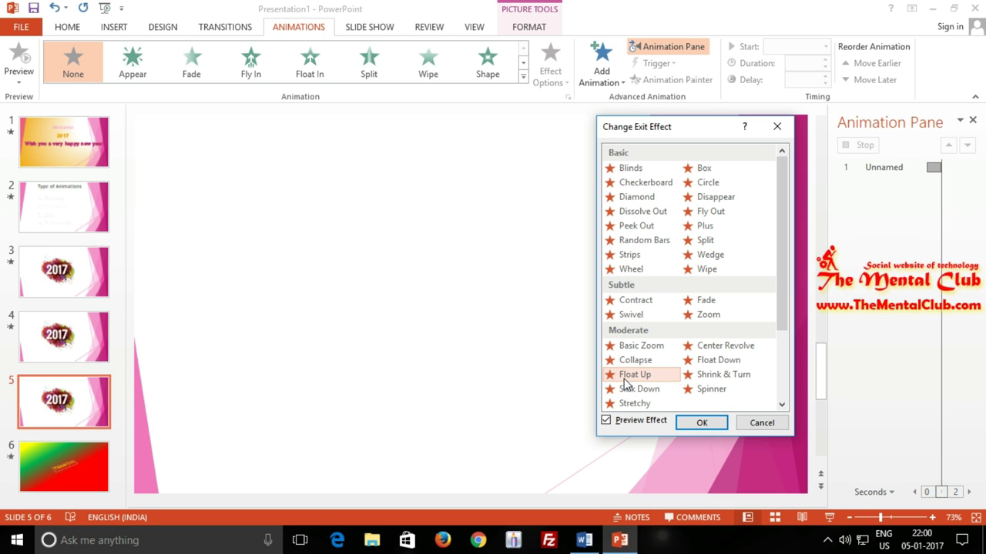
click(698, 422)
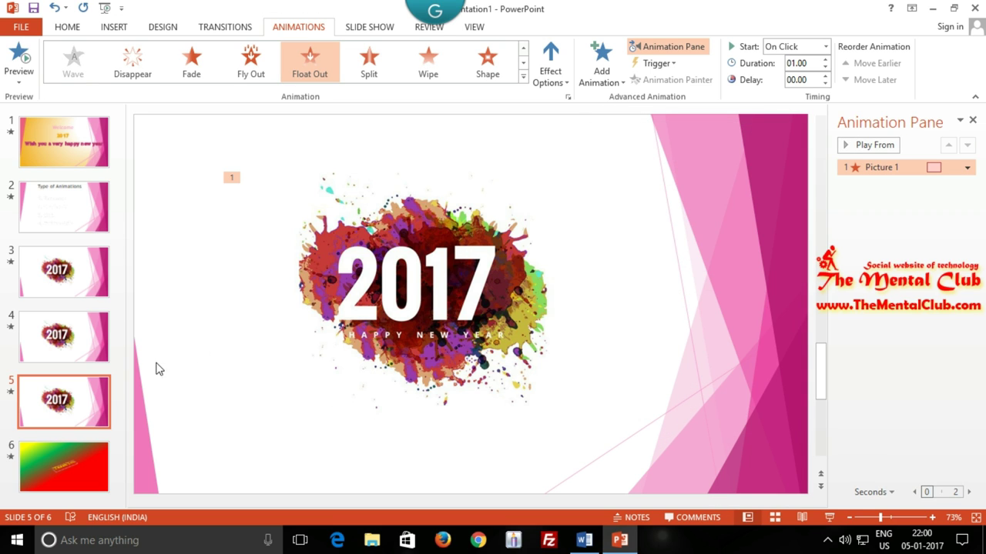
Review the Fly In, Pulse and Float Up animations on slides 3, 4 and 5, ending on slide 3.
click(82, 281)
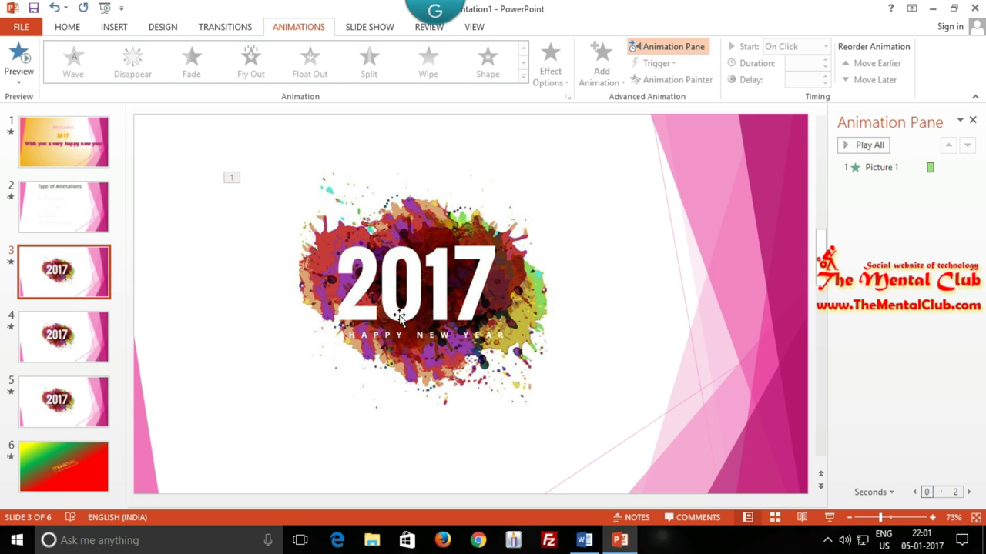
click(397, 296)
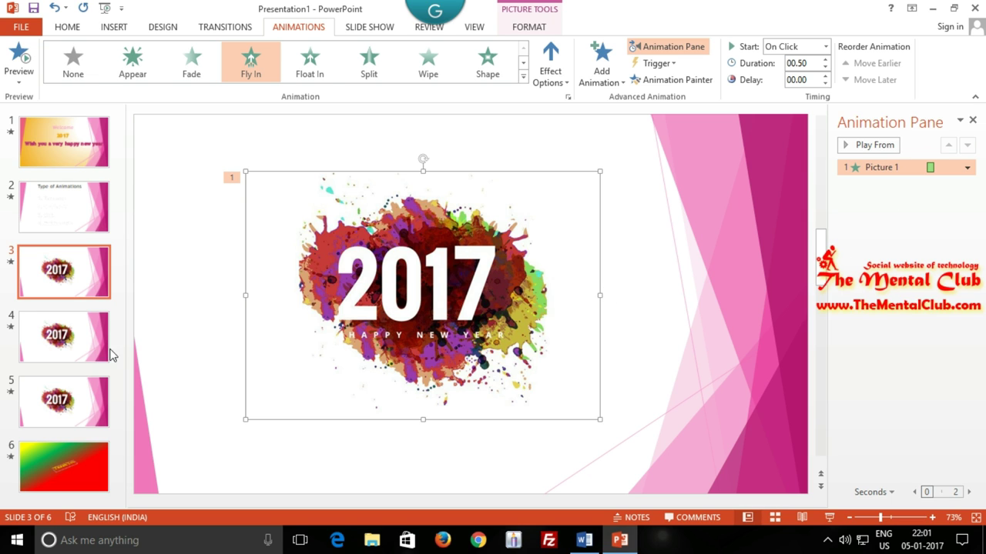
click(40, 342)
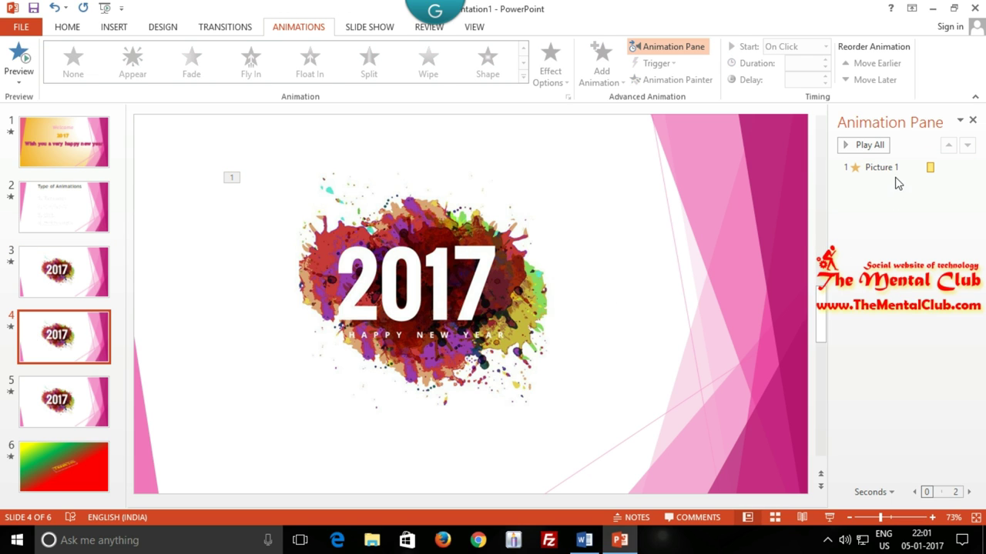
click(74, 401)
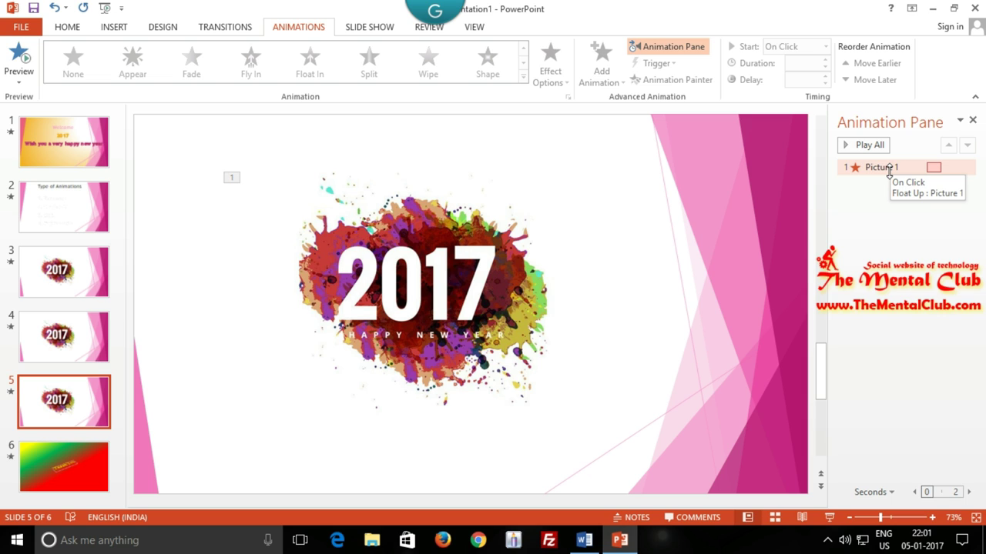
click(80, 274)
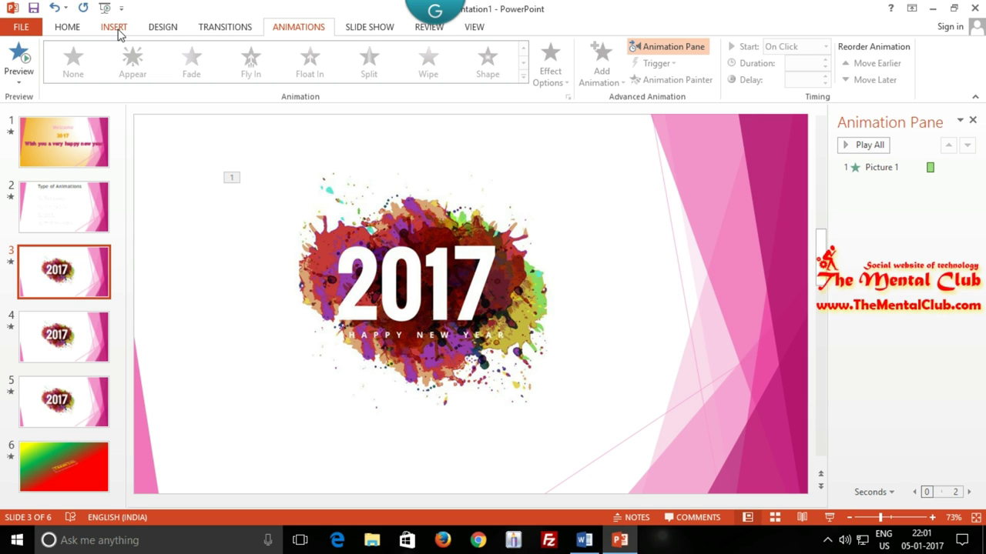
click(351, 26)
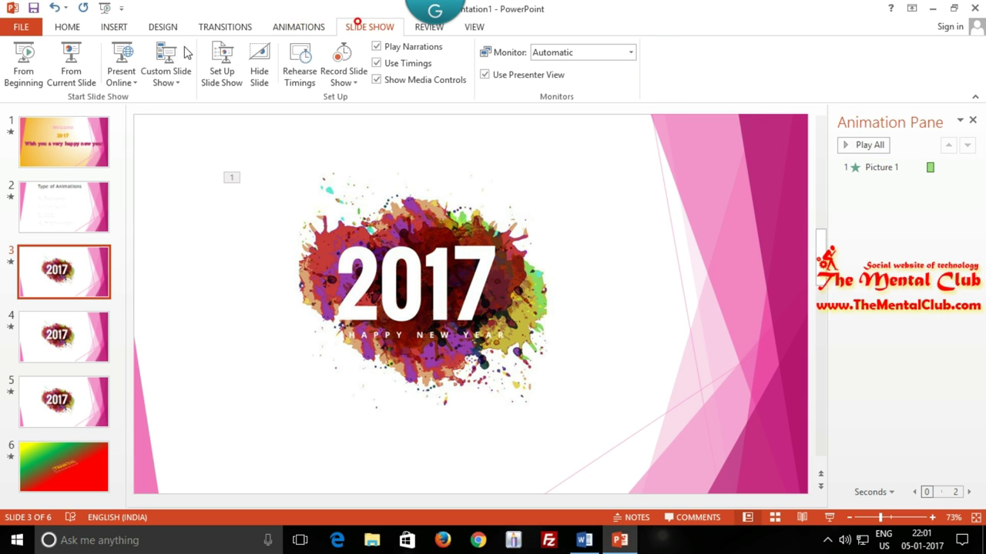
Run the show from slide 3 through the 2017 slides to the end screen, then exit to editing.
click(77, 57)
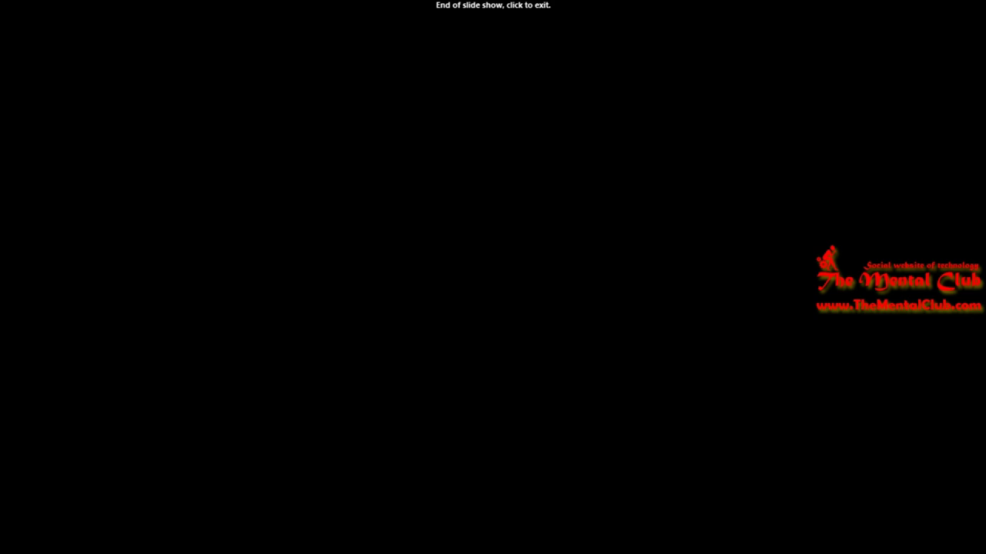
click(453, 251)
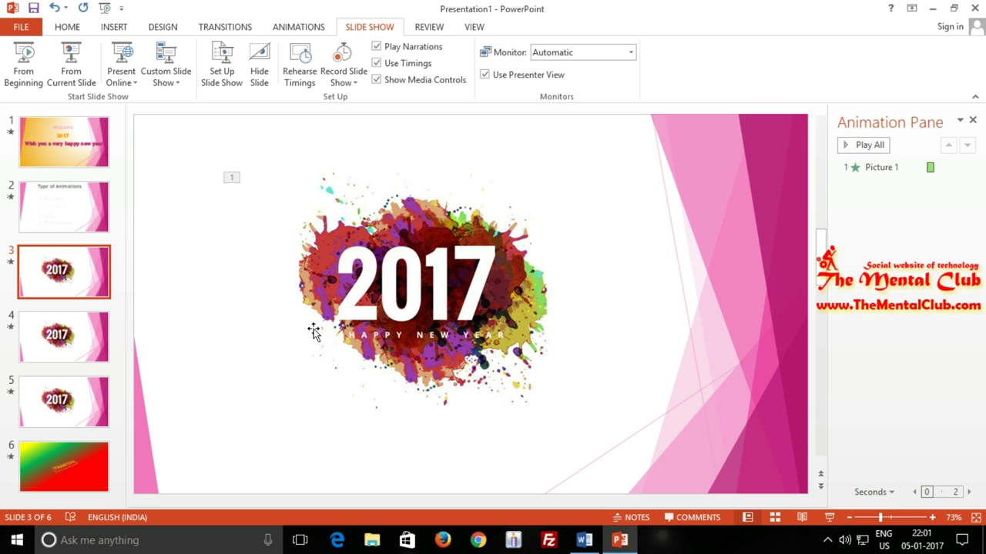
Move between slides 3 and 4, settling on slide 4 with its animation and transition settings shown.
click(82, 273)
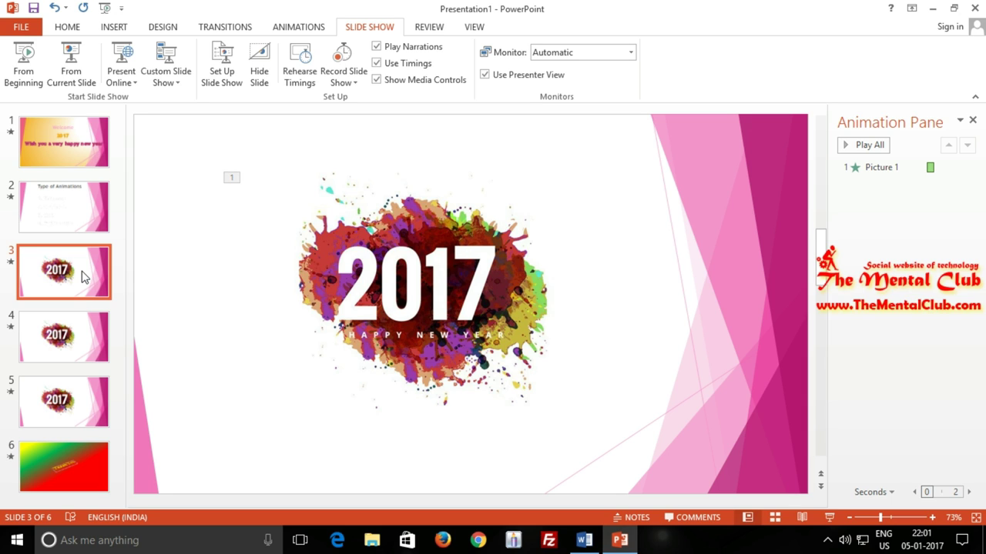
click(62, 347)
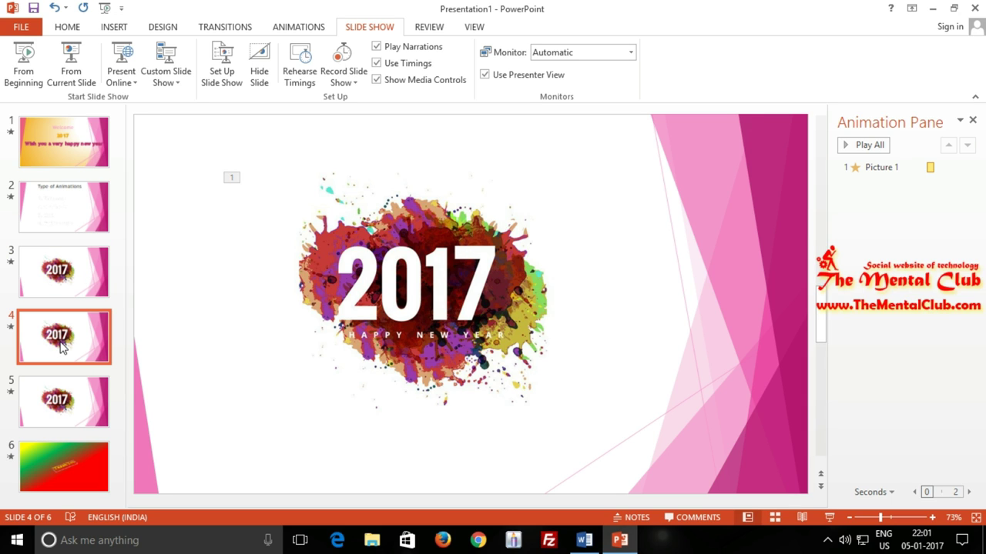
click(58, 283)
click(65, 362)
click(69, 282)
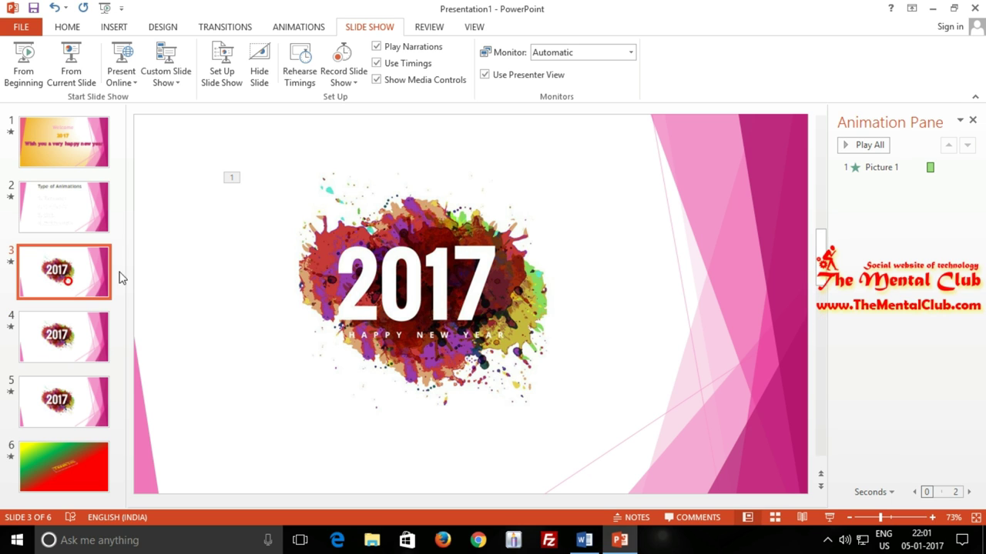
click(67, 27)
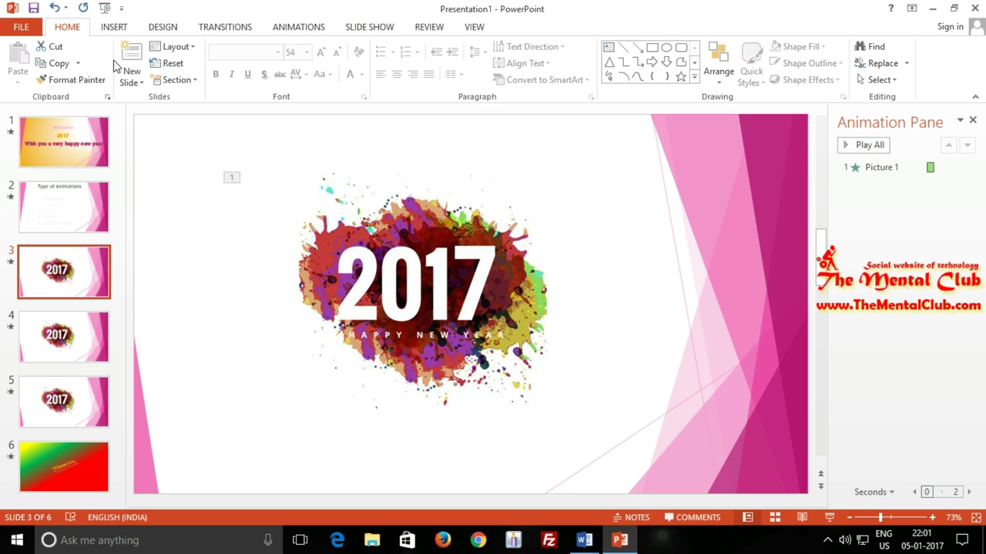
click(69, 320)
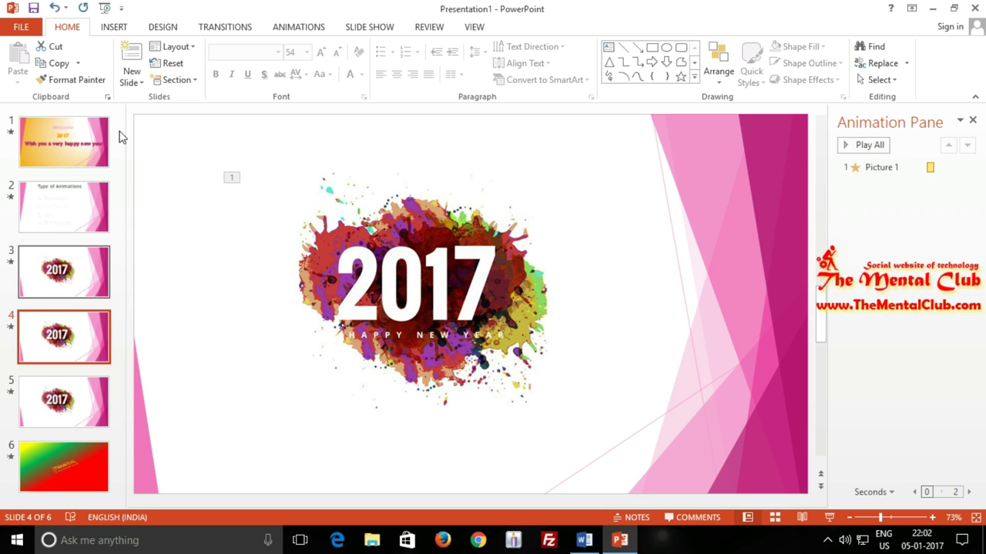
click(304, 29)
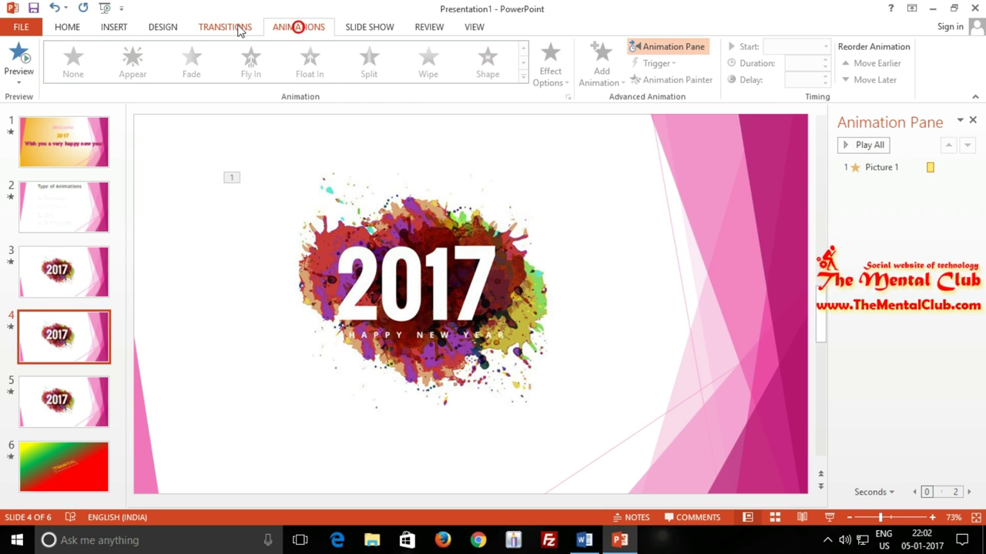
click(235, 28)
Apply the blue design variant to slide 4 only.
click(165, 27)
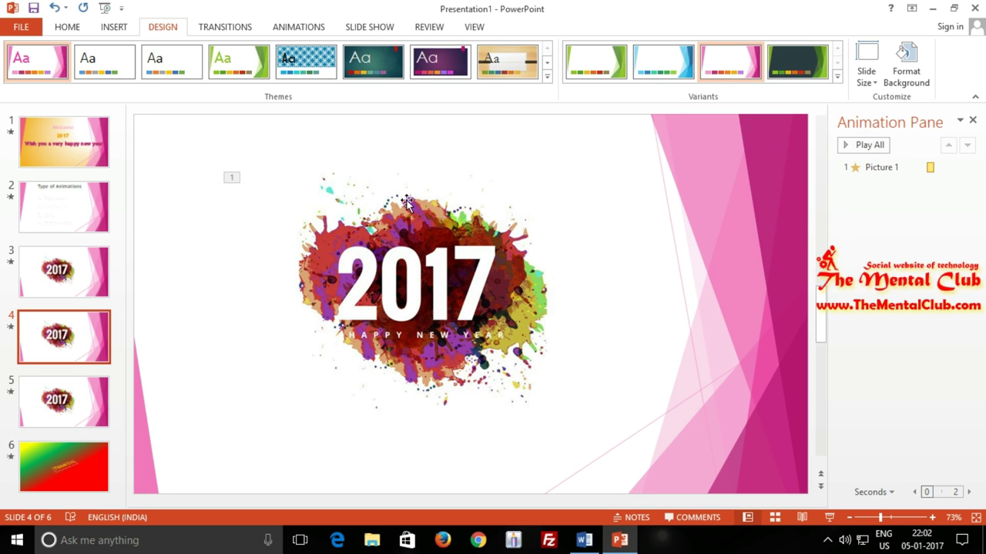
right_click(649, 69)
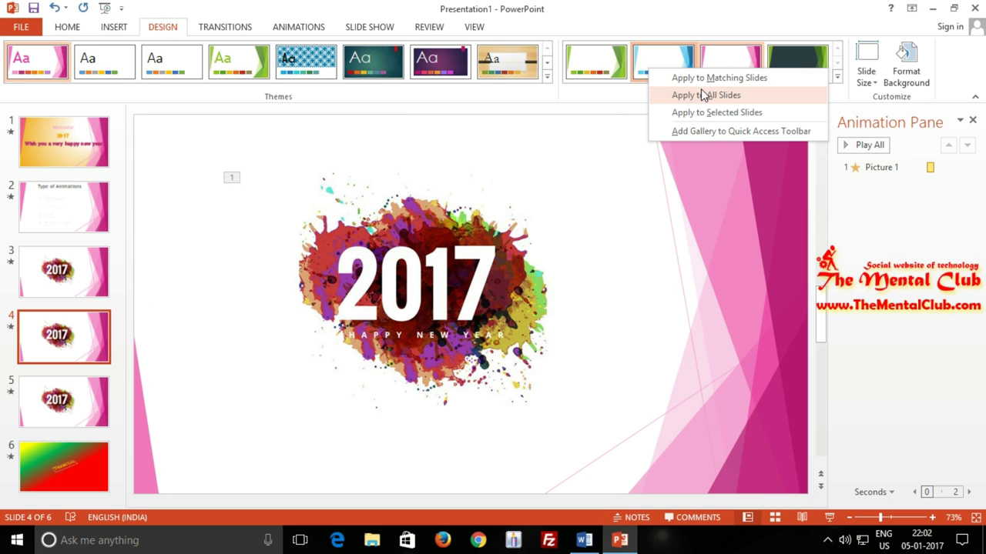
click(710, 115)
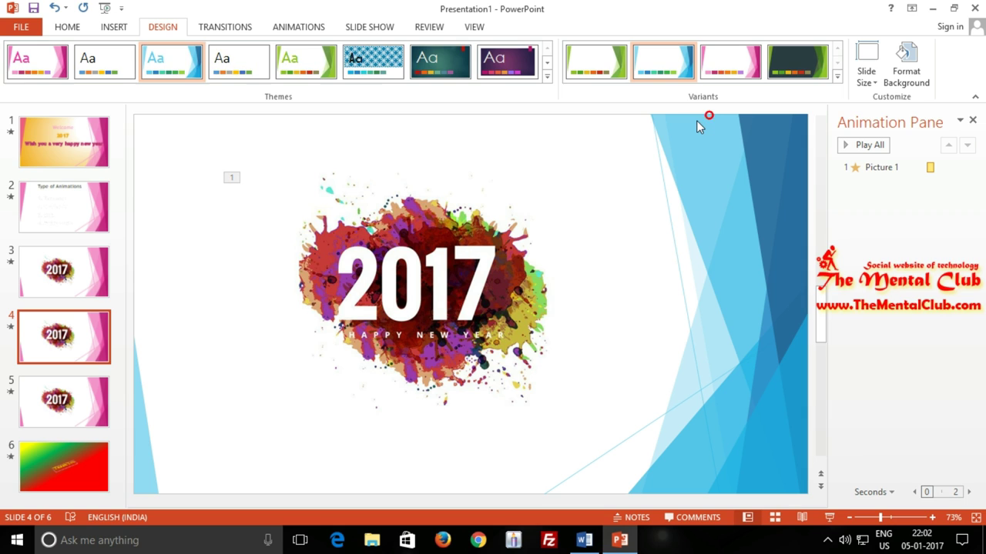
Give slide 5 the white-and-green variant after briefly trying the dark one.
click(80, 393)
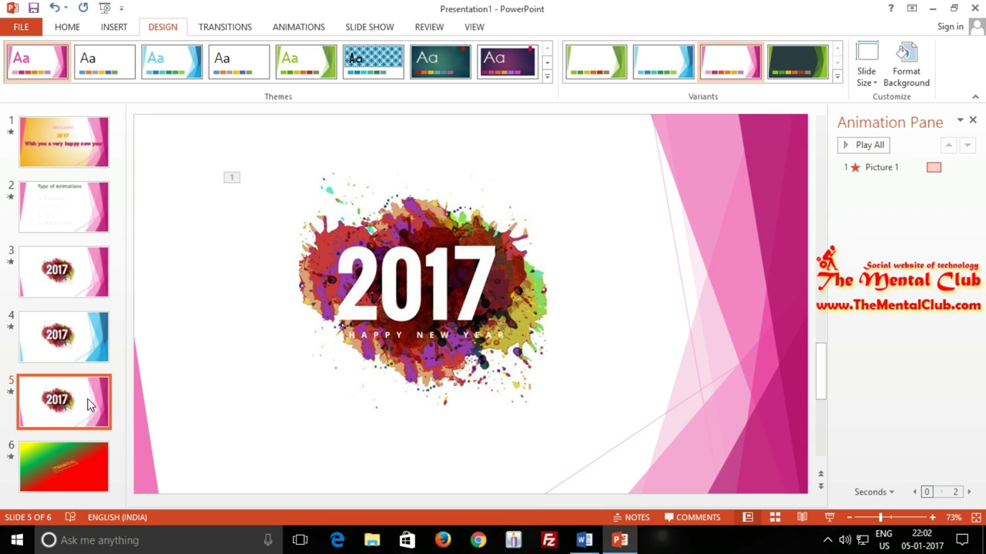
right_click(787, 67)
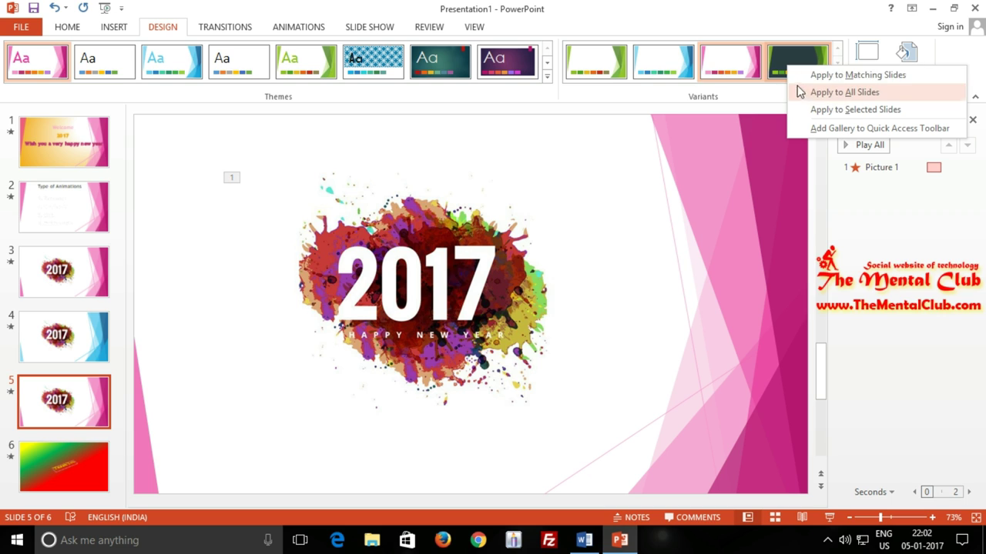
click(832, 109)
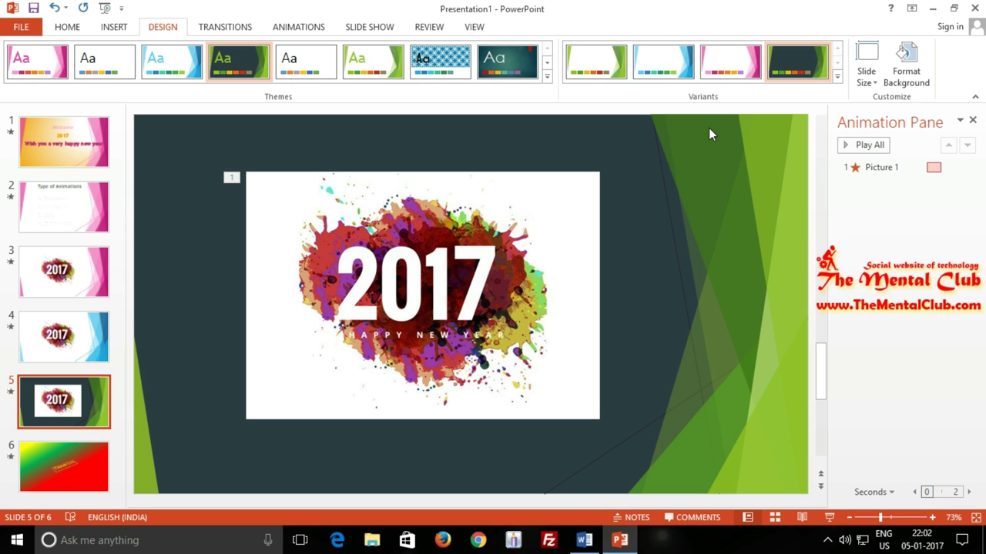
right_click(604, 63)
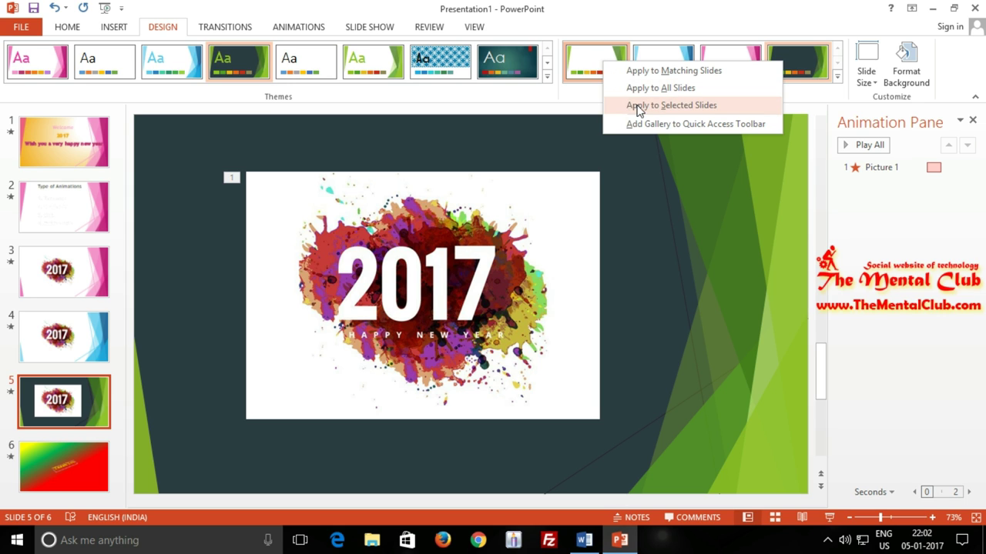
click(637, 105)
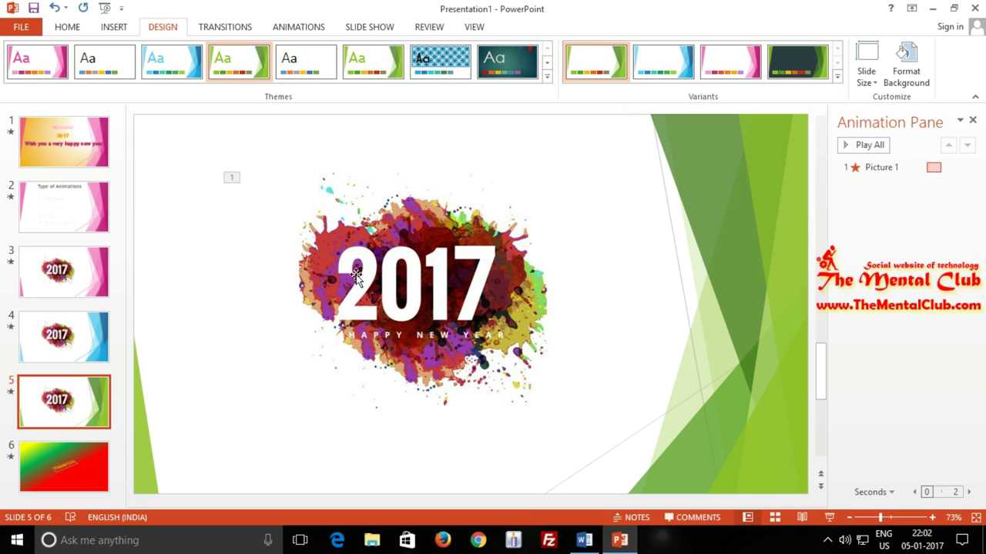
Compare the pink, blue and green designs of slides 3, 4 and 5, ending on slide 3.
click(87, 285)
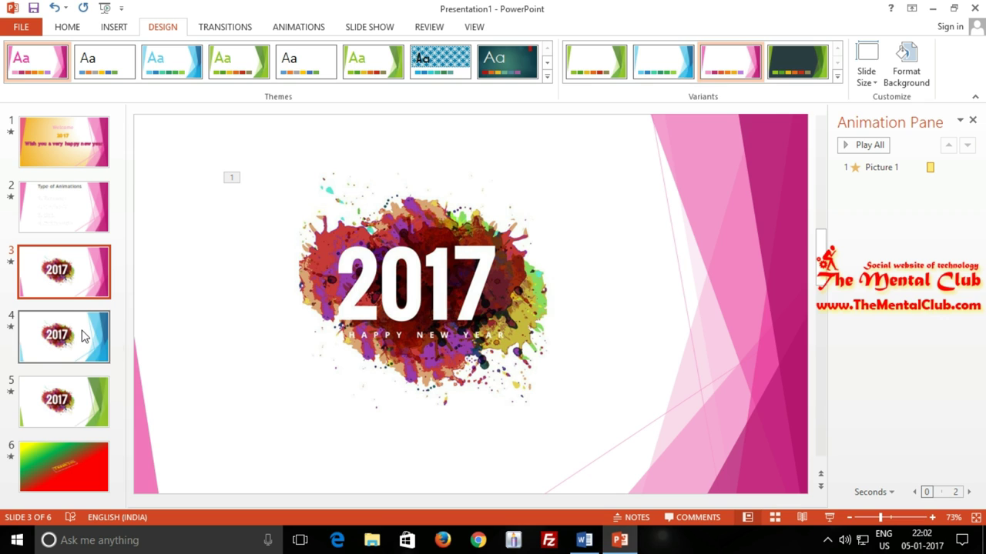
click(83, 337)
click(75, 396)
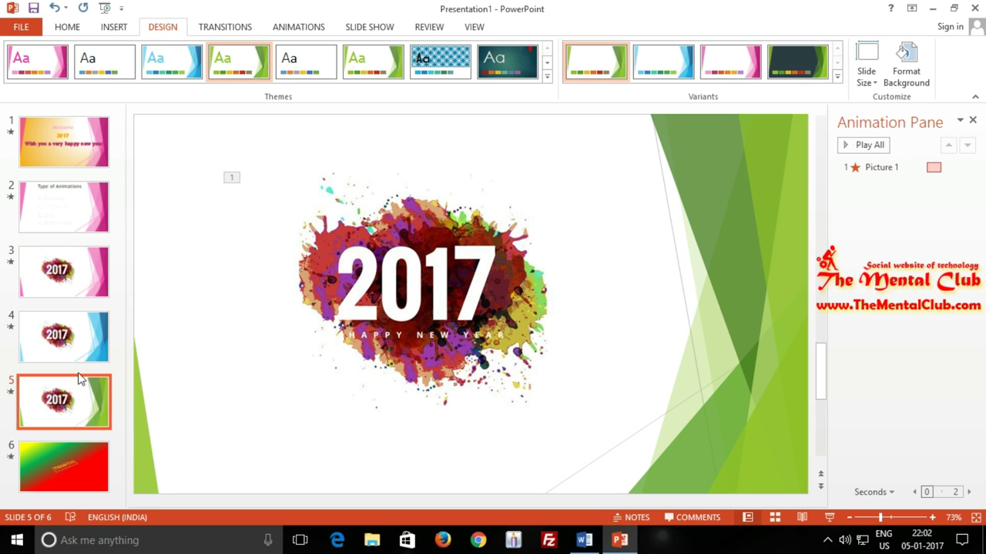
click(82, 285)
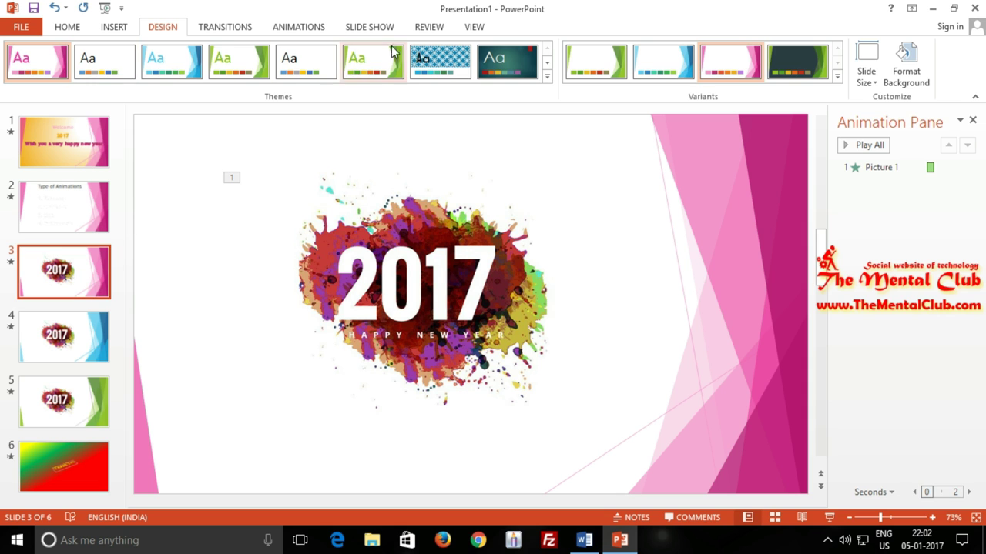
click(385, 28)
Play the show from slide 3 to watch the 2017 animation, then end it with Esc.
click(72, 63)
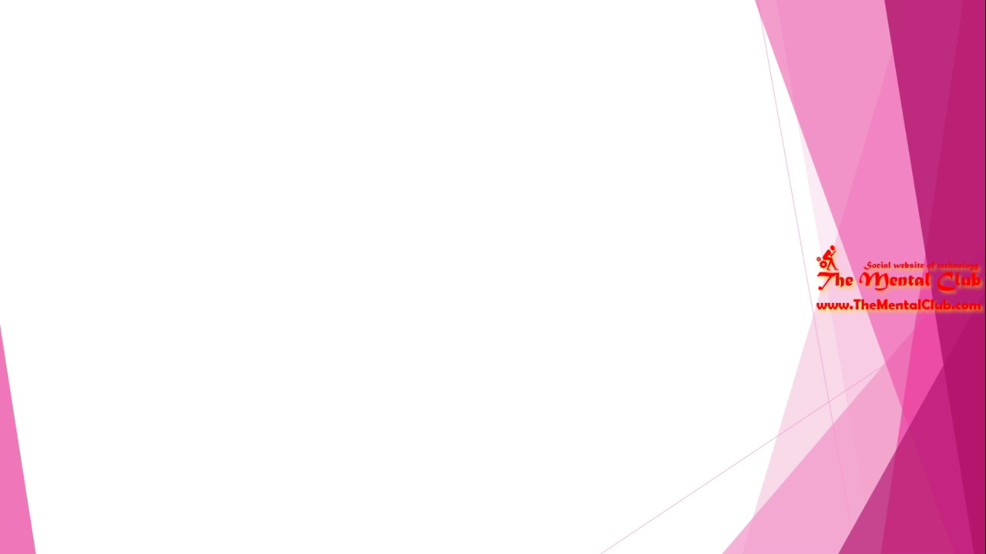
key(Escape)
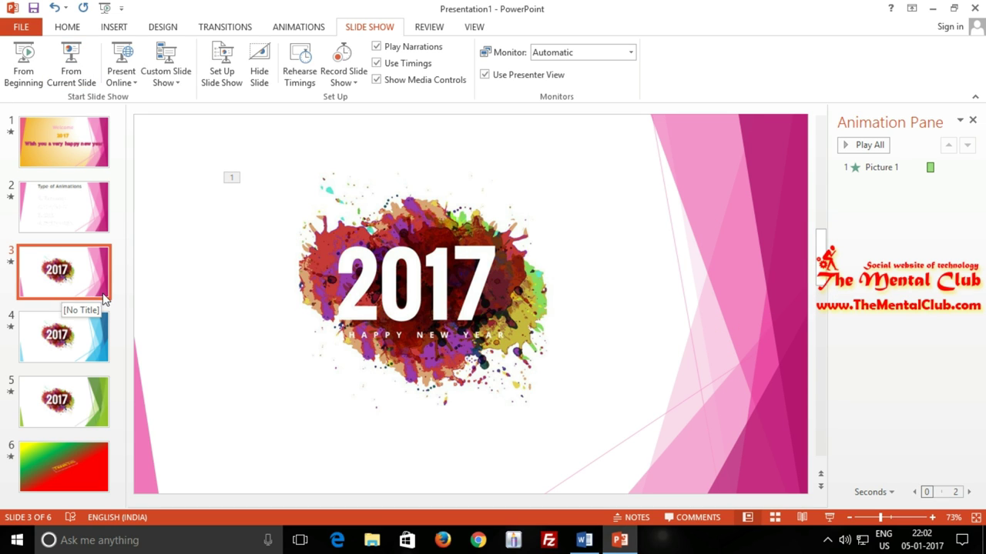
Set slide 3's Picture 1 Fly In to Start With Previous and launch the show from slide 3.
click(373, 275)
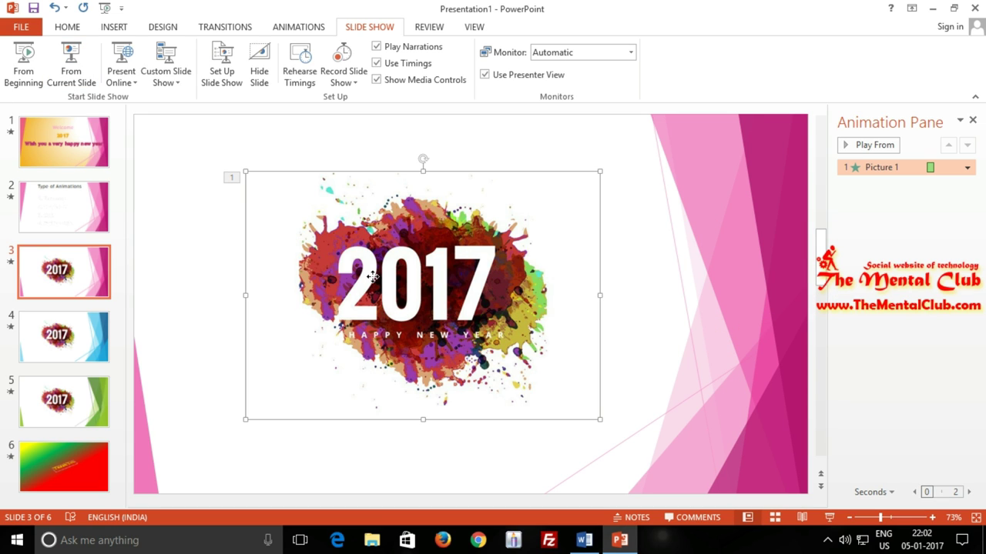
click(967, 168)
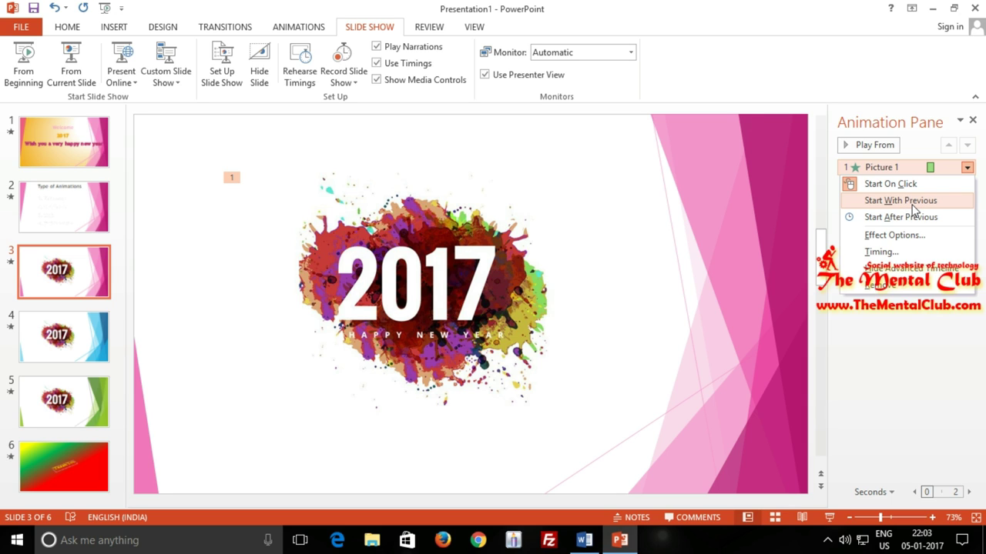
click(913, 202)
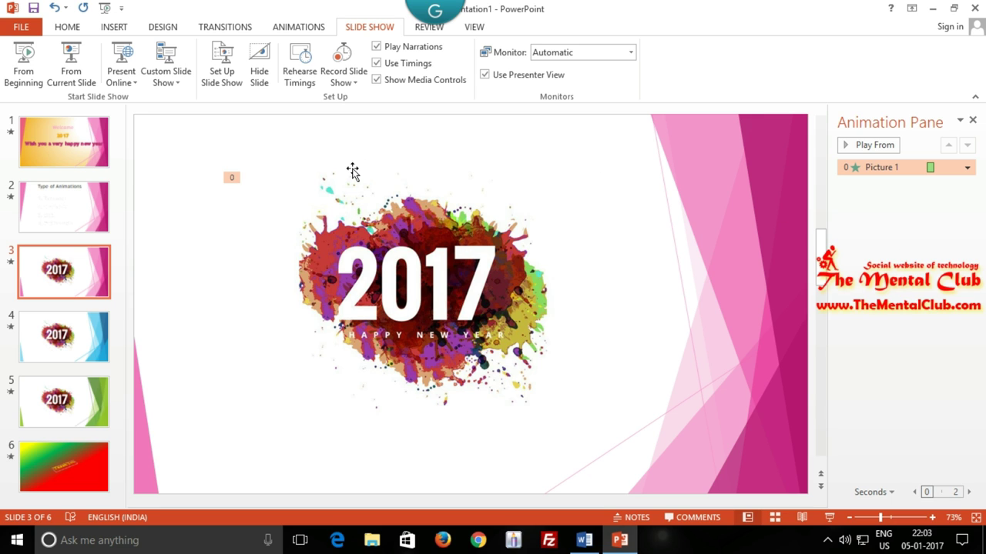
click(76, 69)
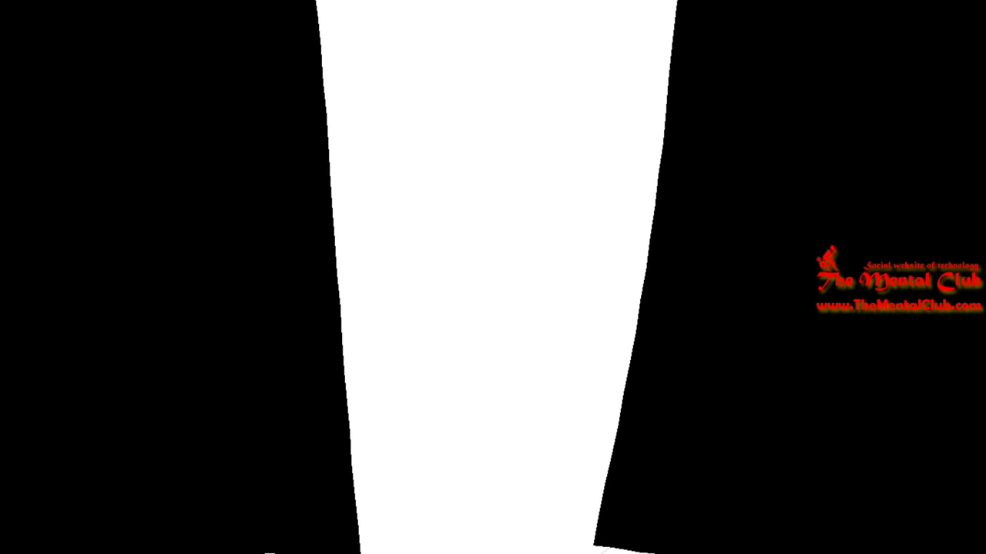
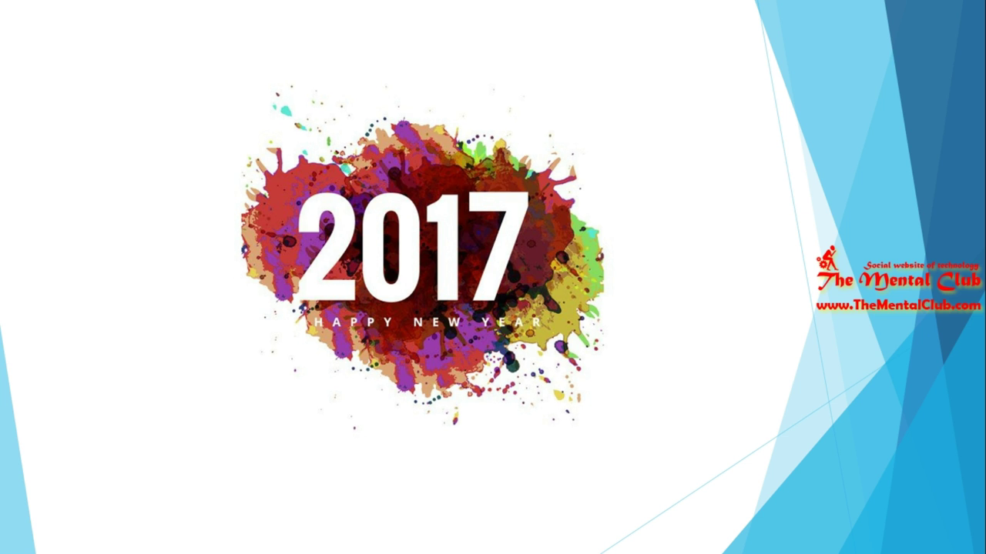
End the slide show and return to slide 4 with its transition settings displayed.
key(Escape)
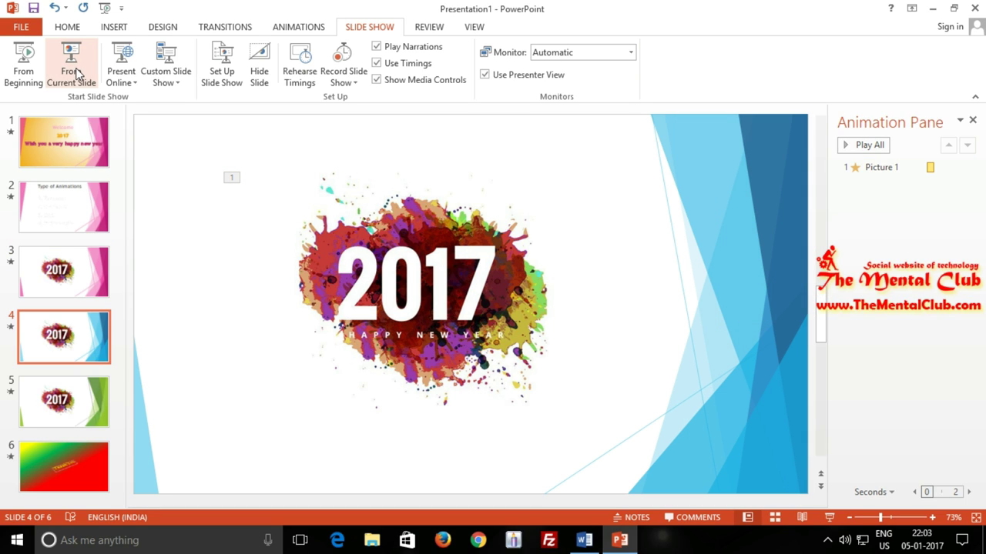
click(60, 295)
click(65, 335)
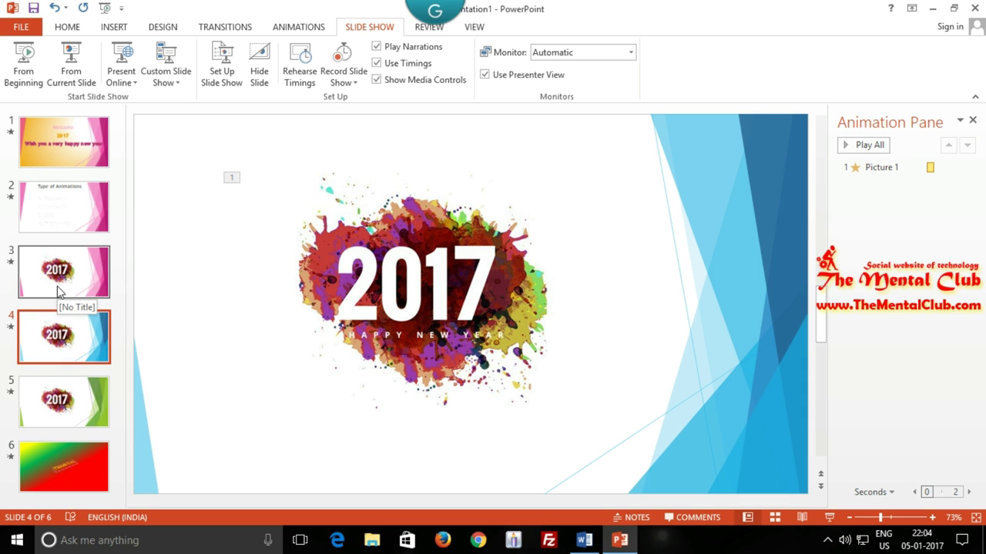
click(220, 28)
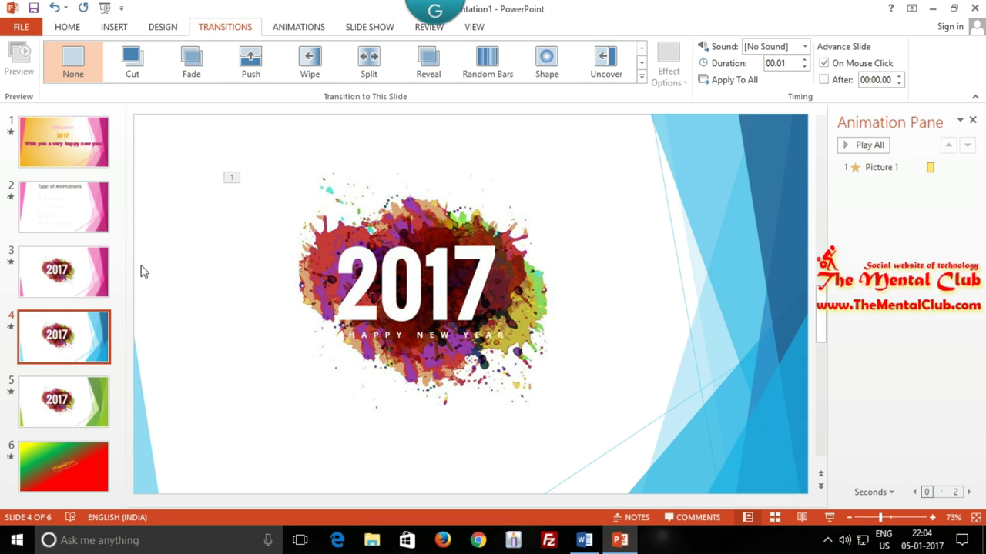
Switch slides 3 and 5 from On Mouse Click to advancing automatically After a delay.
click(80, 274)
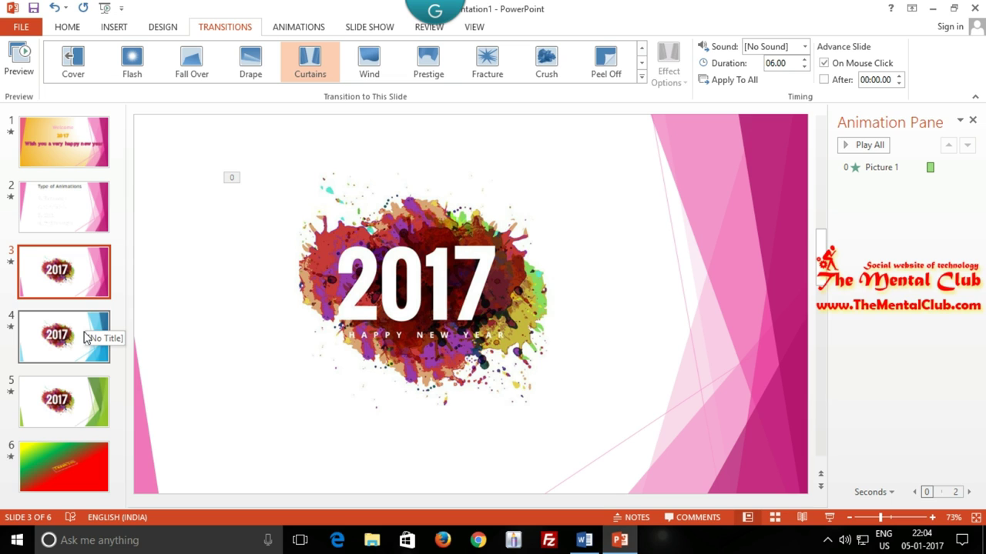
click(824, 64)
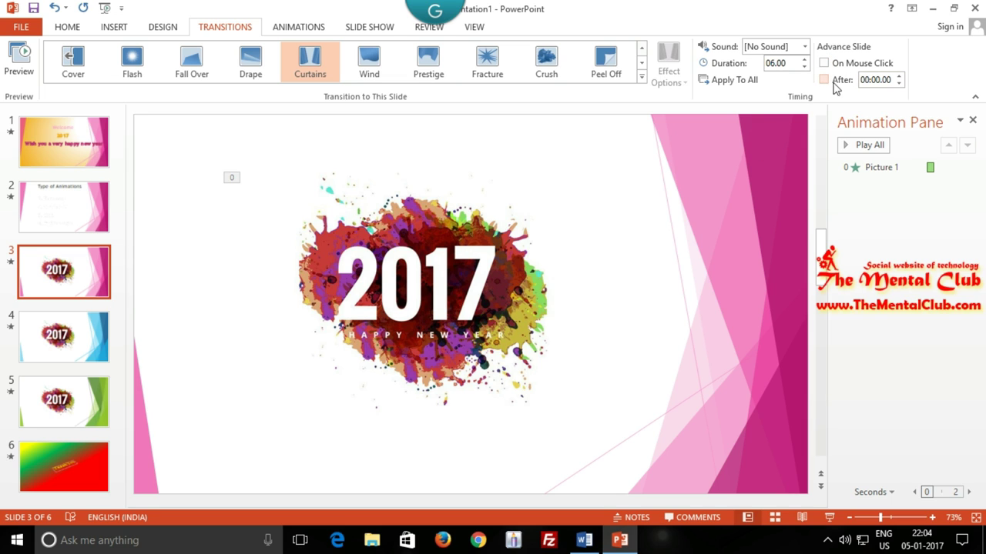
click(824, 80)
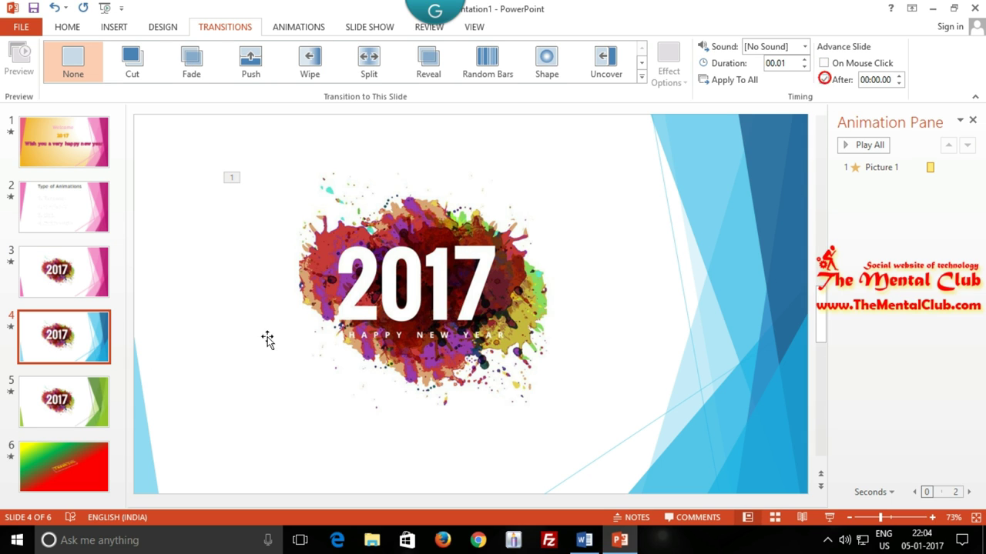
click(77, 401)
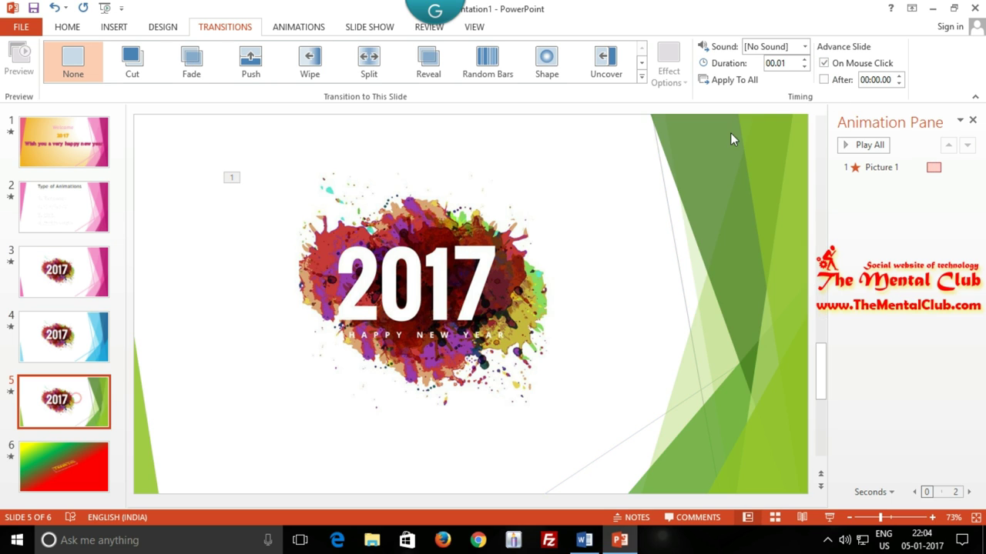
click(823, 63)
Play the slide show starting from slide 3.
click(65, 275)
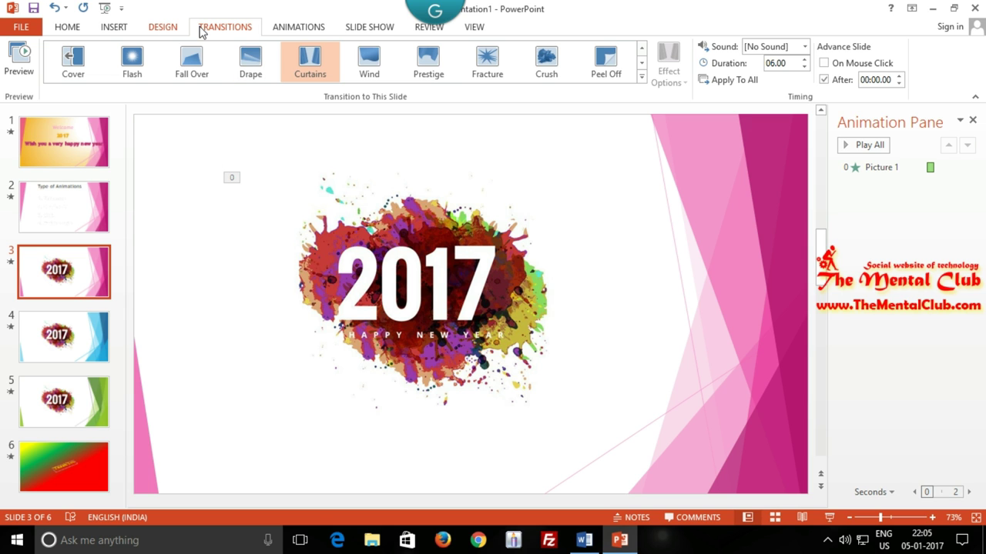
click(368, 28)
click(66, 73)
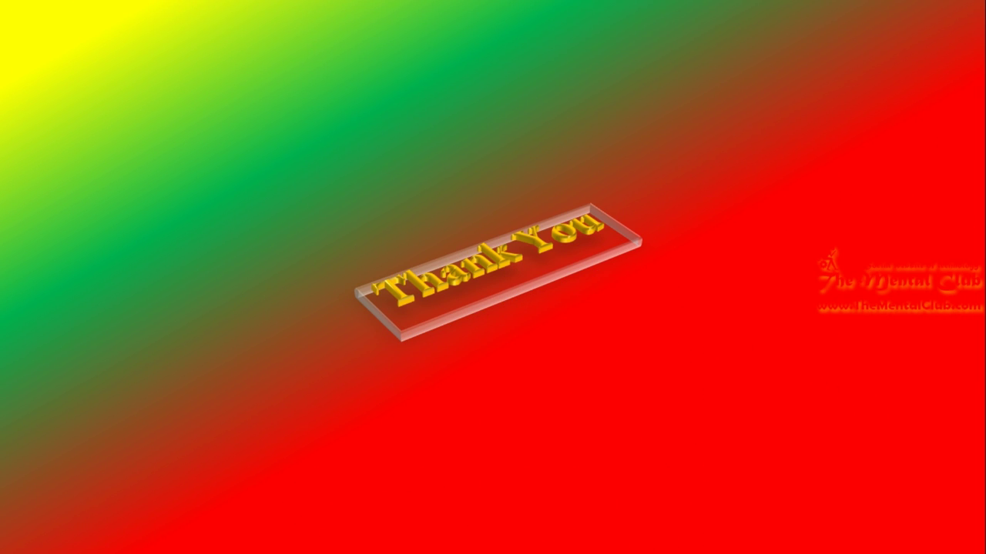
Replay the show from slide 3, then end it and reselect slide 3.
key(Escape)
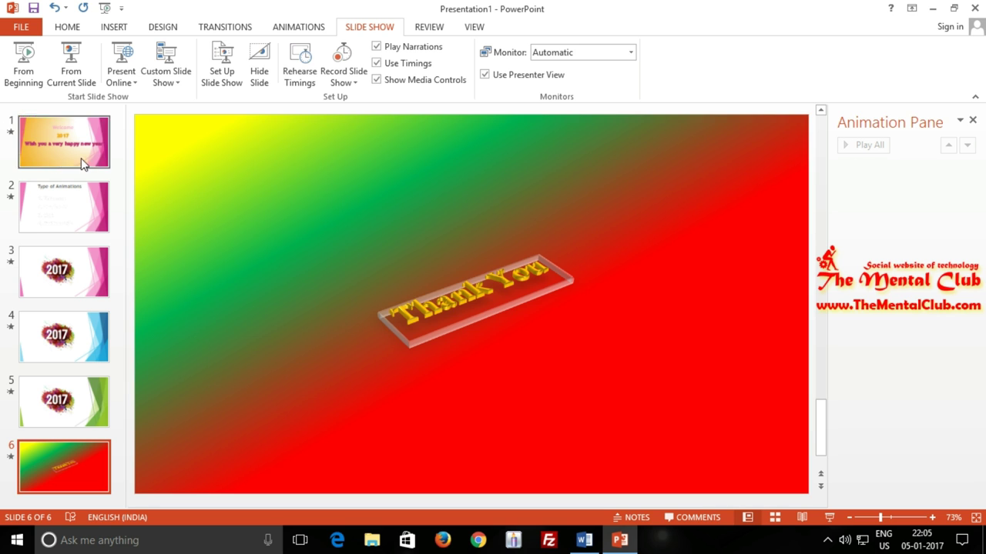
click(77, 260)
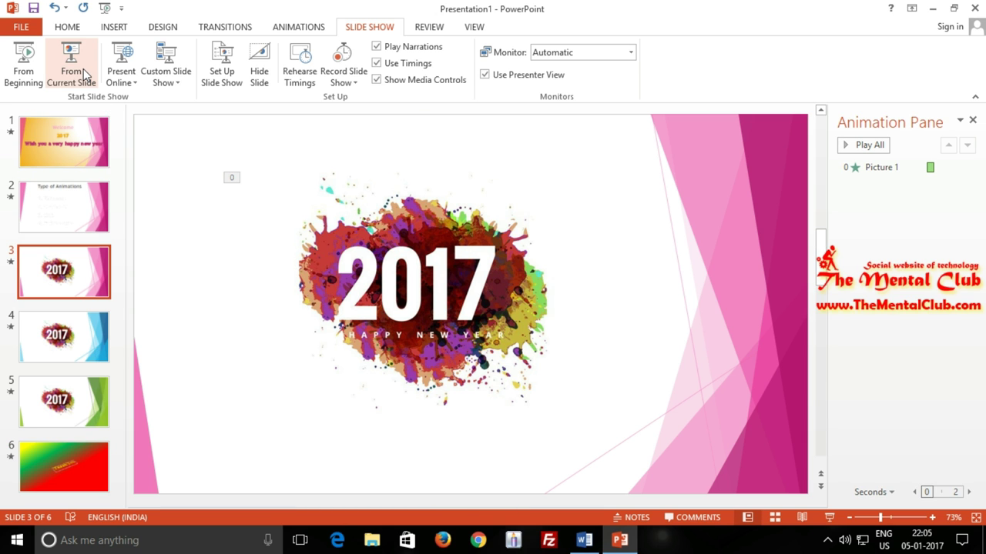
click(85, 73)
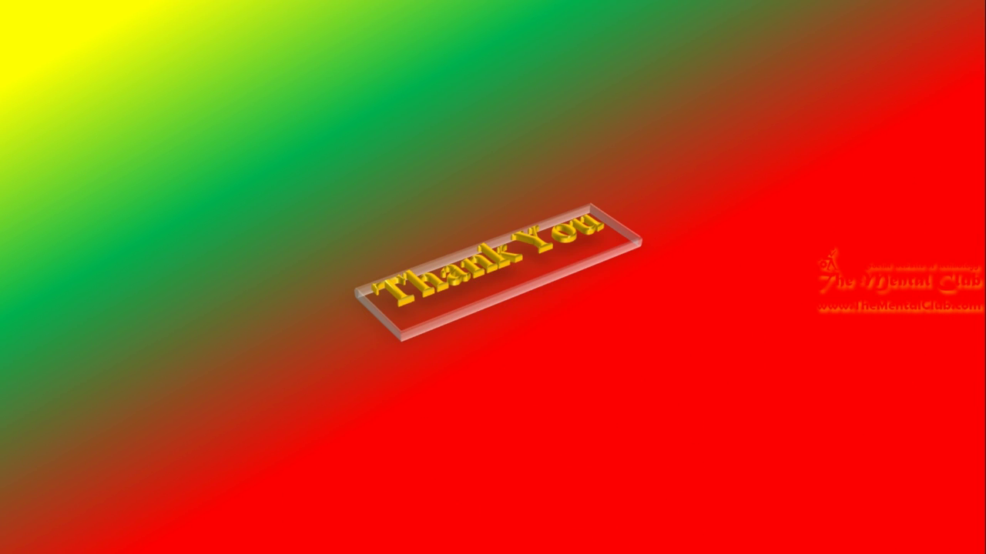
key(Escape)
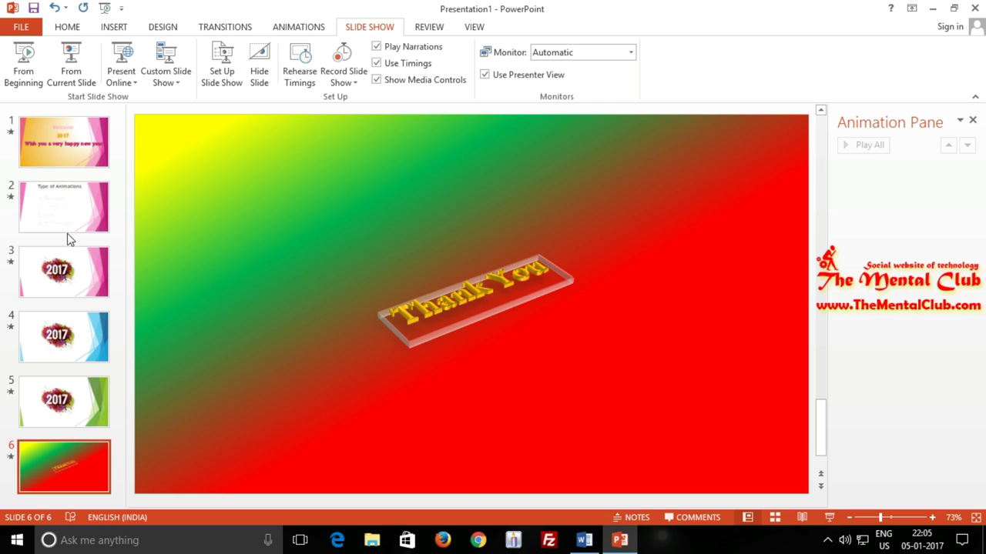
click(66, 285)
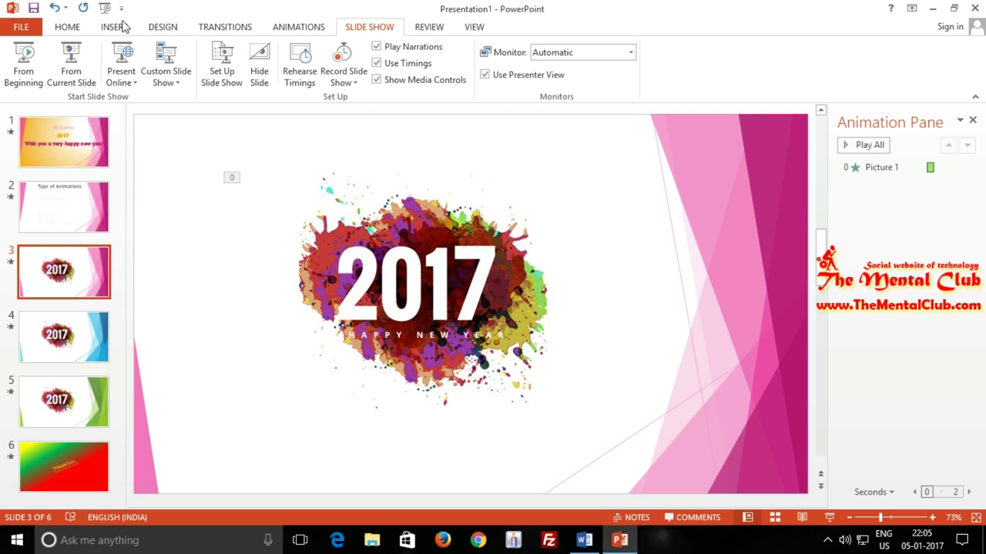
click(114, 26)
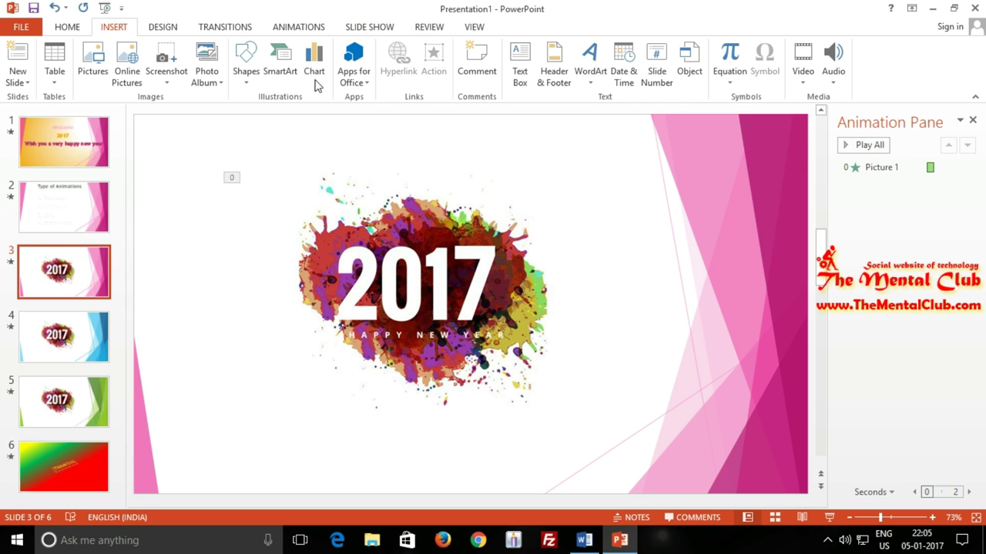
Set Advance Slide After to 00:02.00 on slides 3, 4 and 5, then reselect slide 3.
click(289, 30)
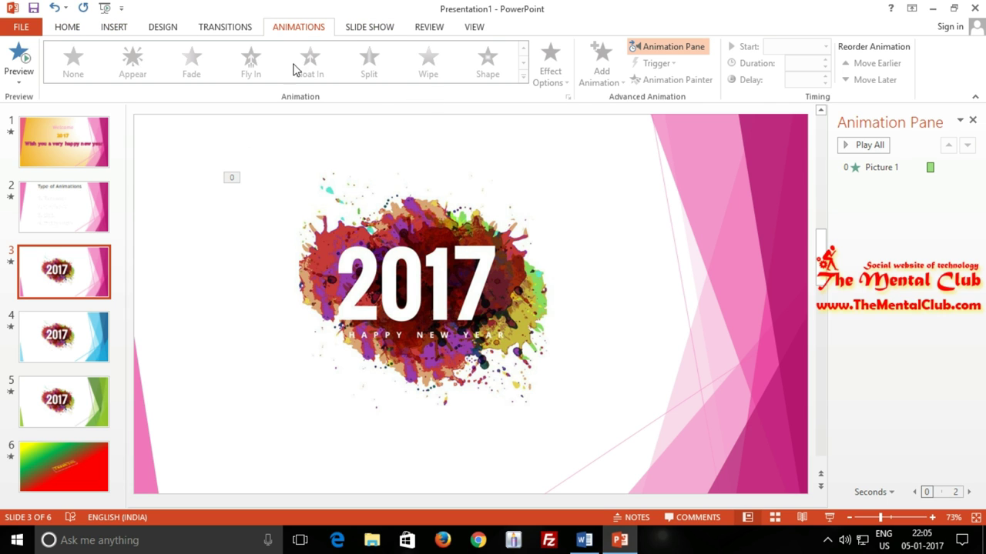
click(231, 29)
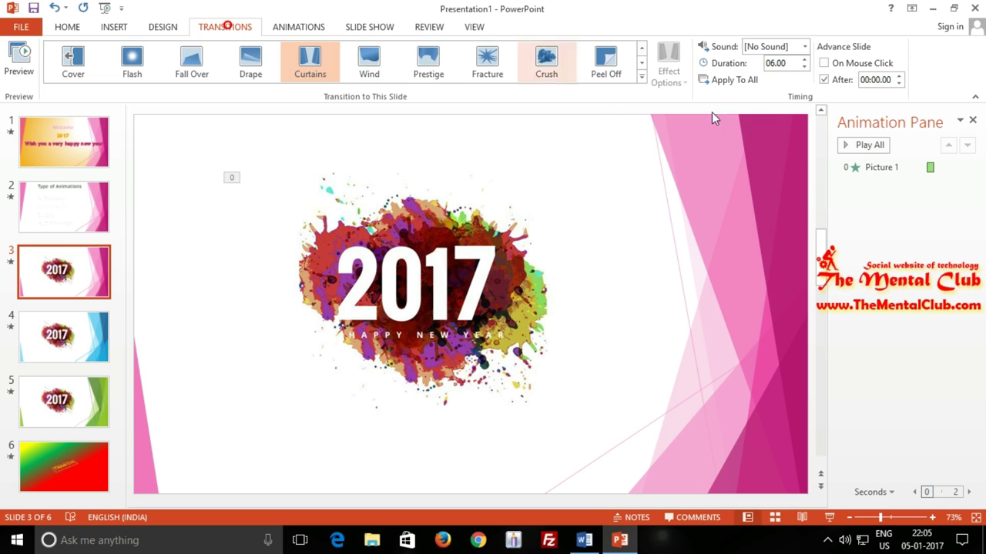
double_click(885, 78)
click(889, 80)
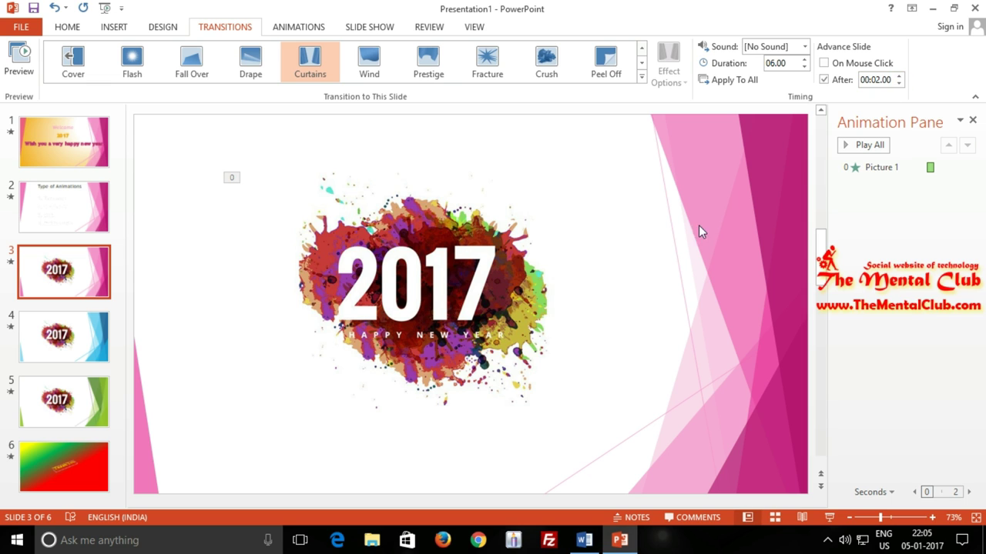
click(77, 336)
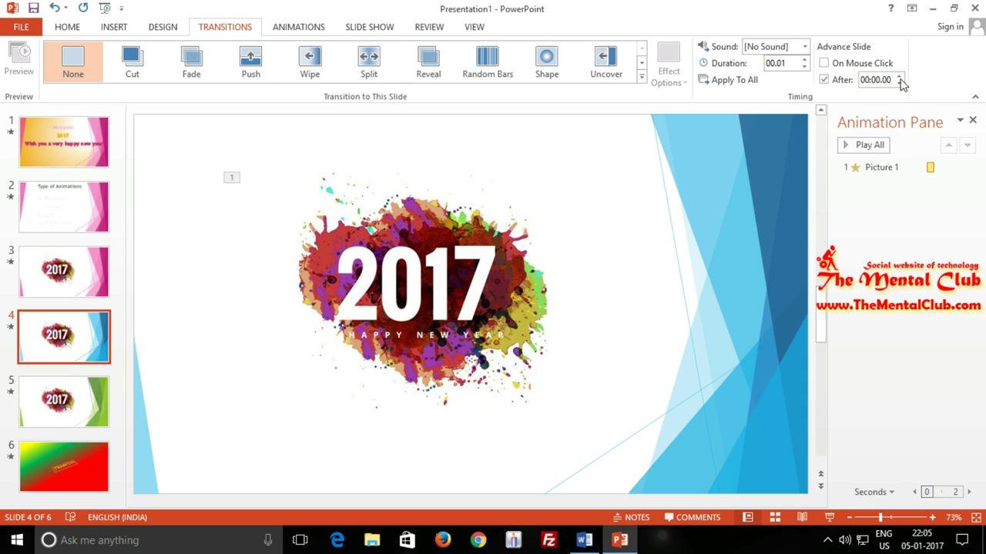
click(68, 420)
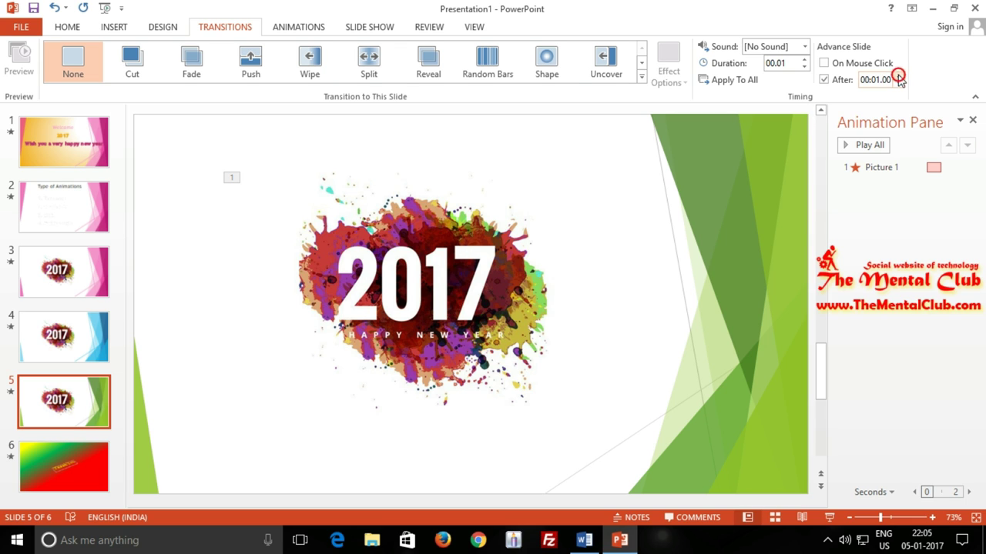
click(96, 264)
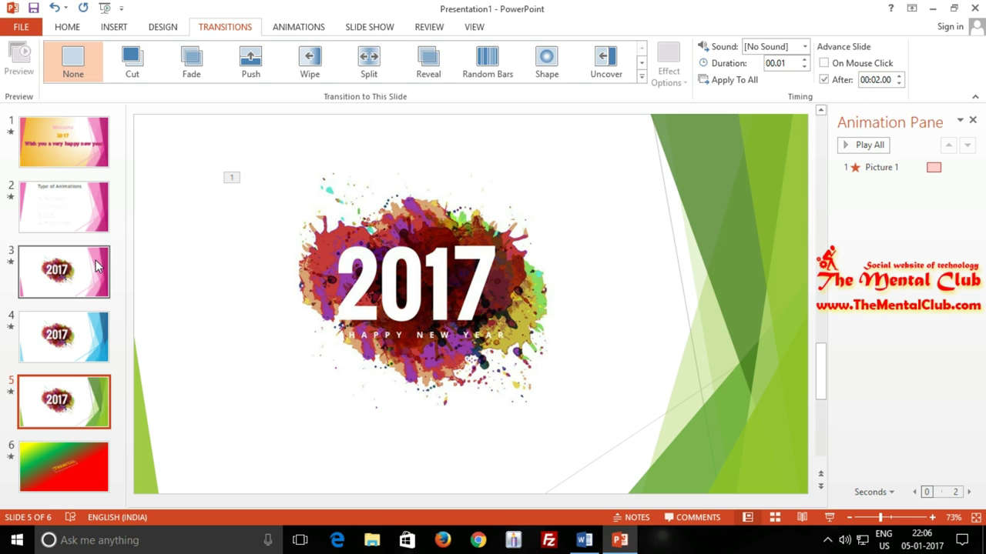
click(356, 29)
Play the show from slide 3 with the 2-second timings, then end it.
click(87, 63)
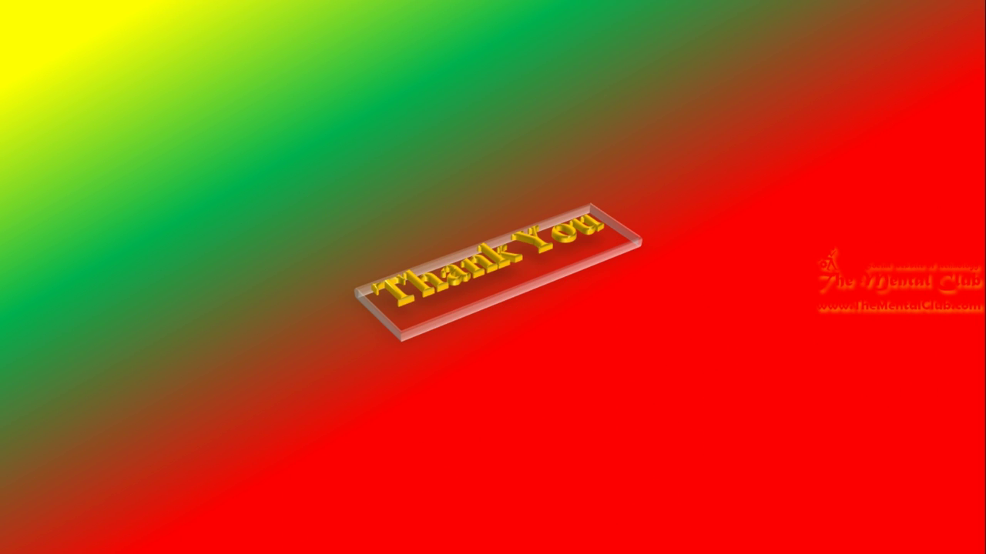
key(Escape)
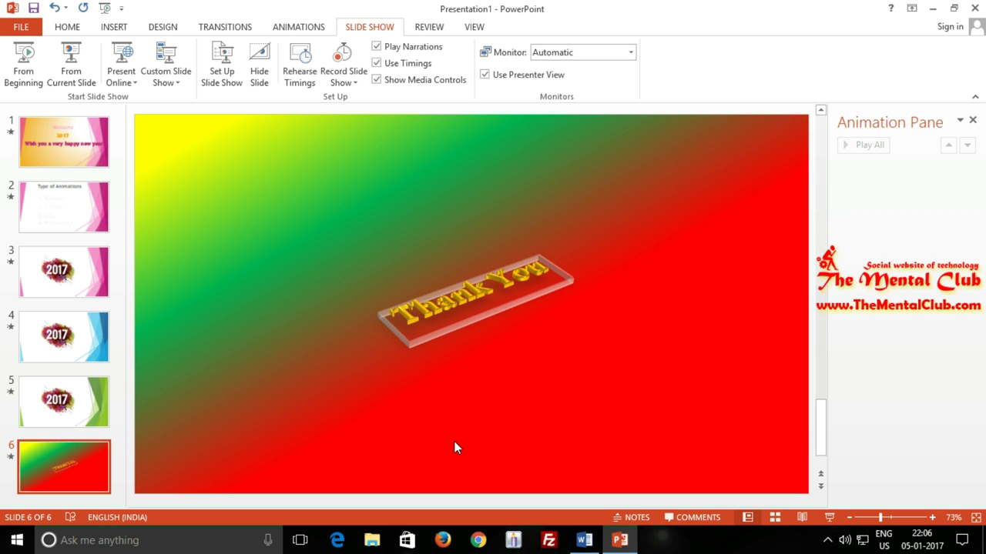
Display the transition timings and review the advance delays on slides 4, 5 and 3.
click(89, 331)
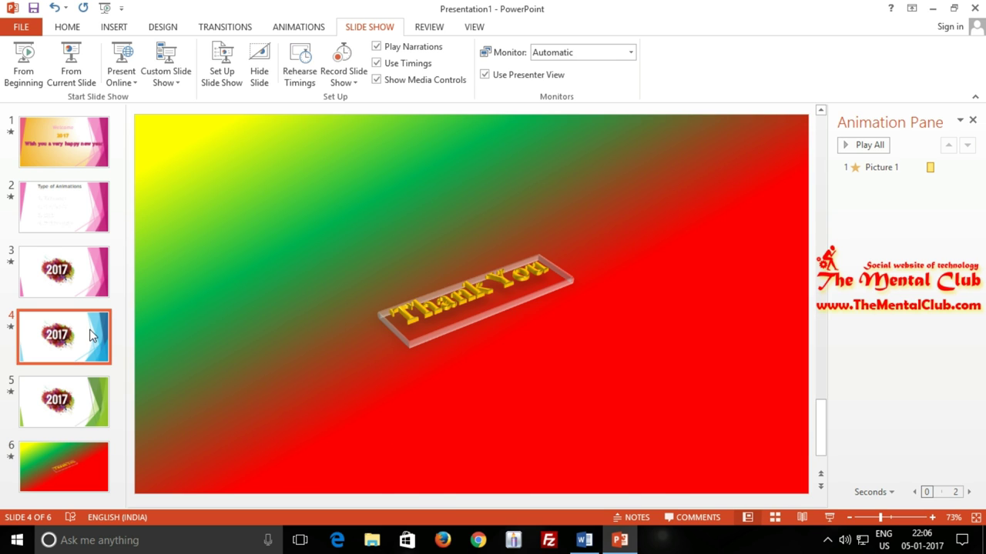
click(291, 28)
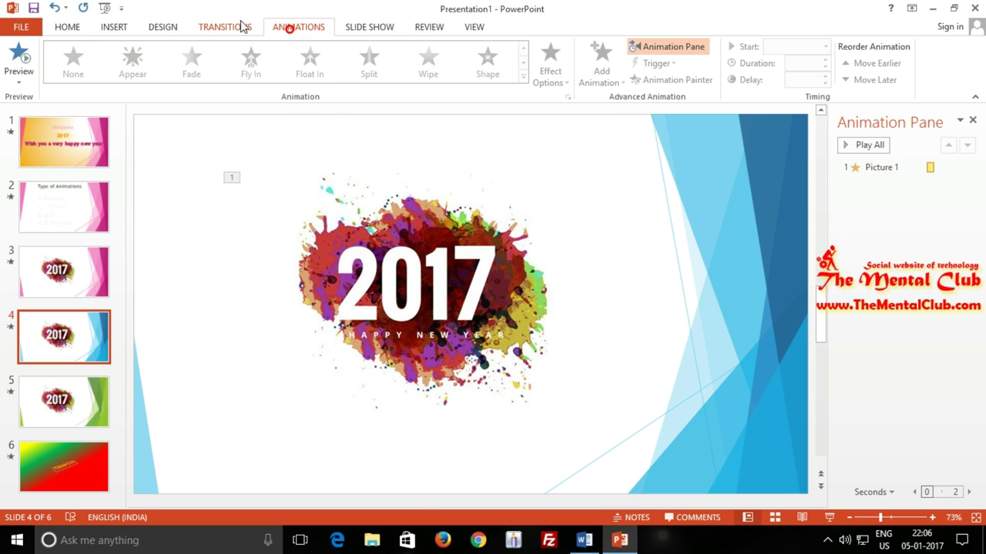
click(238, 23)
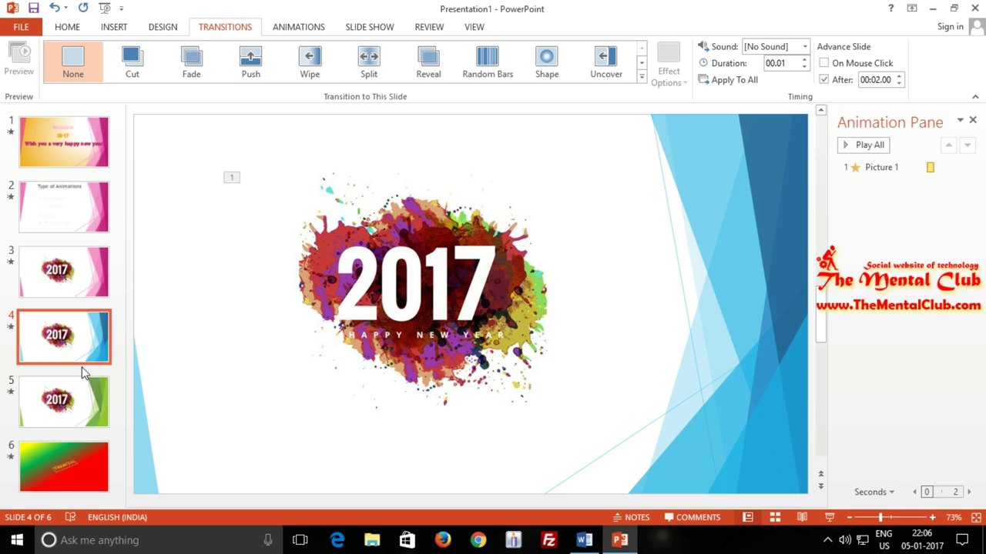
click(65, 388)
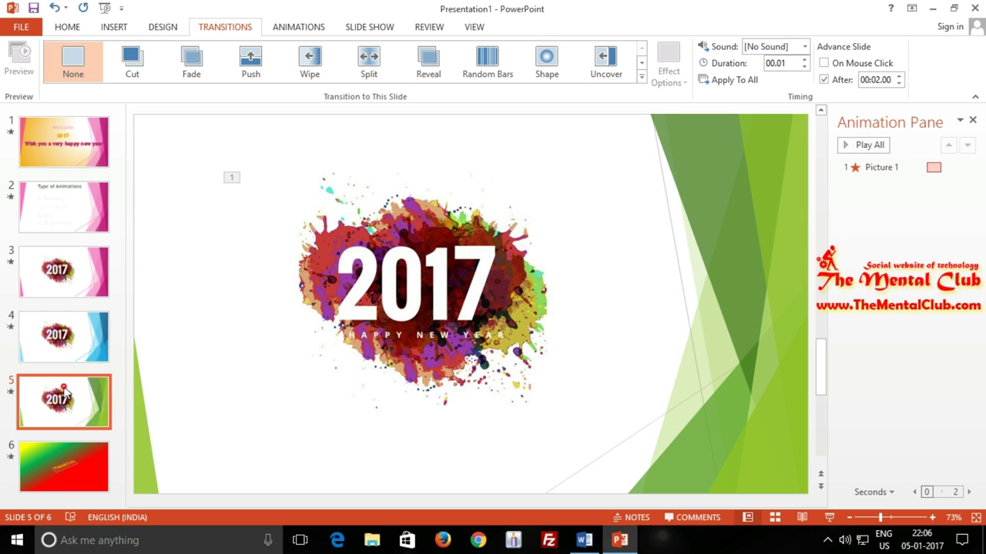
click(68, 289)
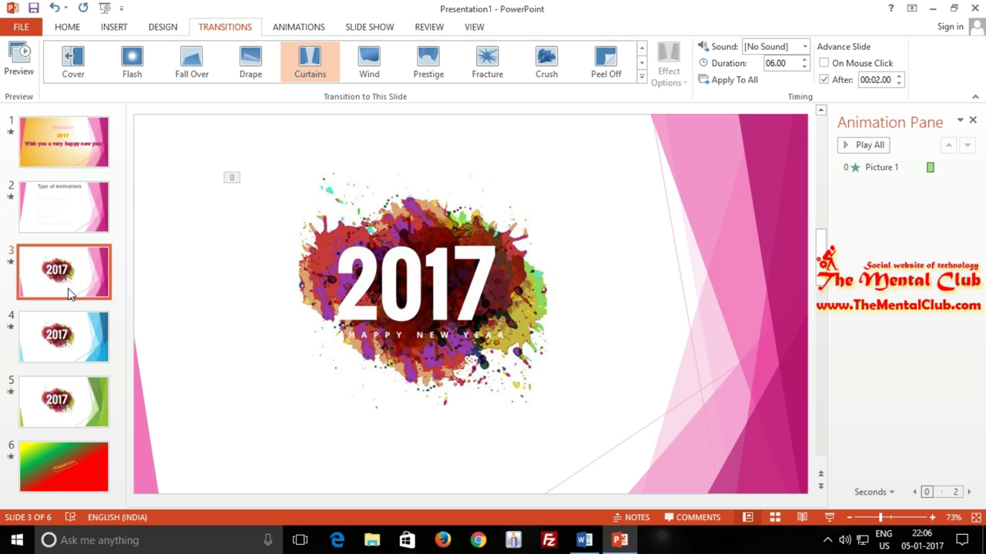
click(67, 331)
Lengthen the advance delays: slide 3 to 6 seconds, slide 4 to 7, slide 5 to 6.
click(66, 284)
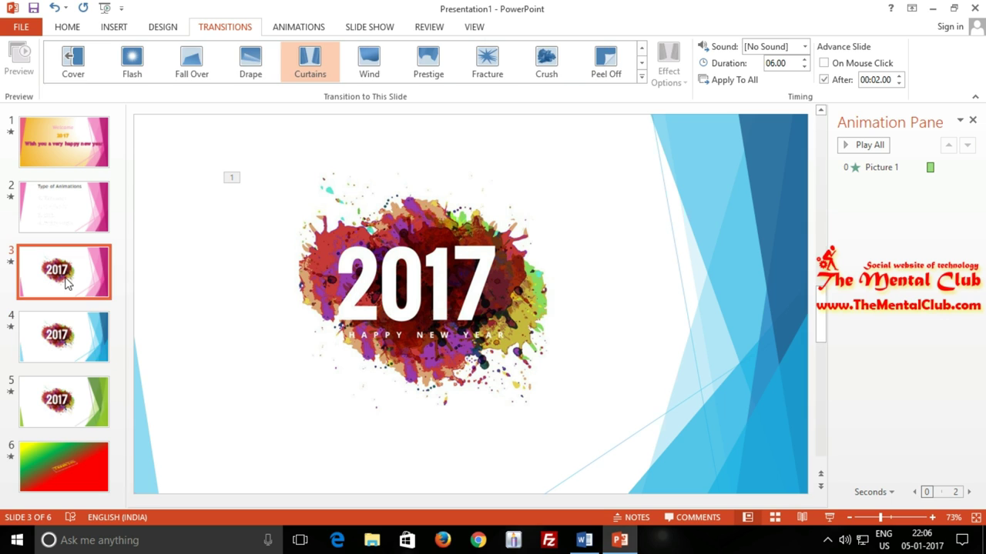
click(68, 346)
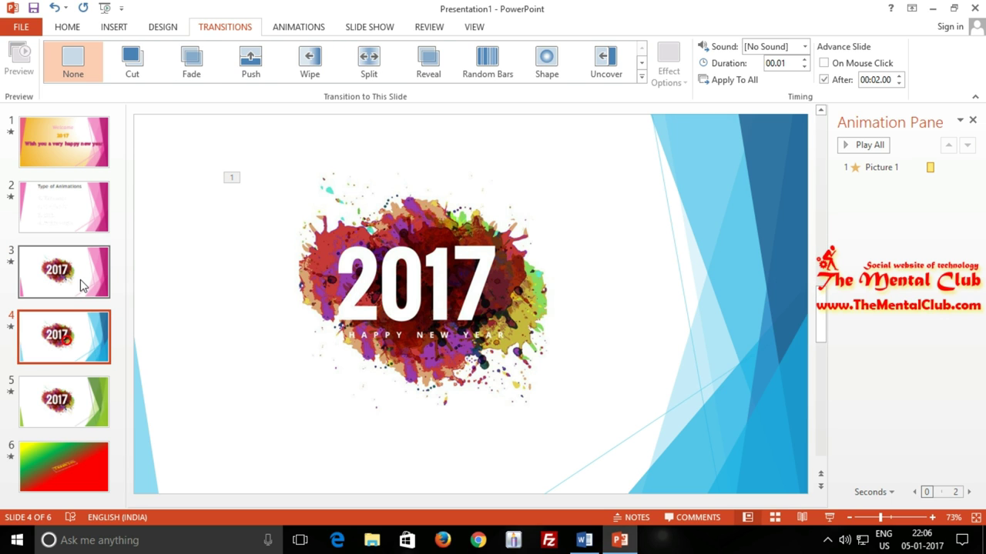
click(81, 283)
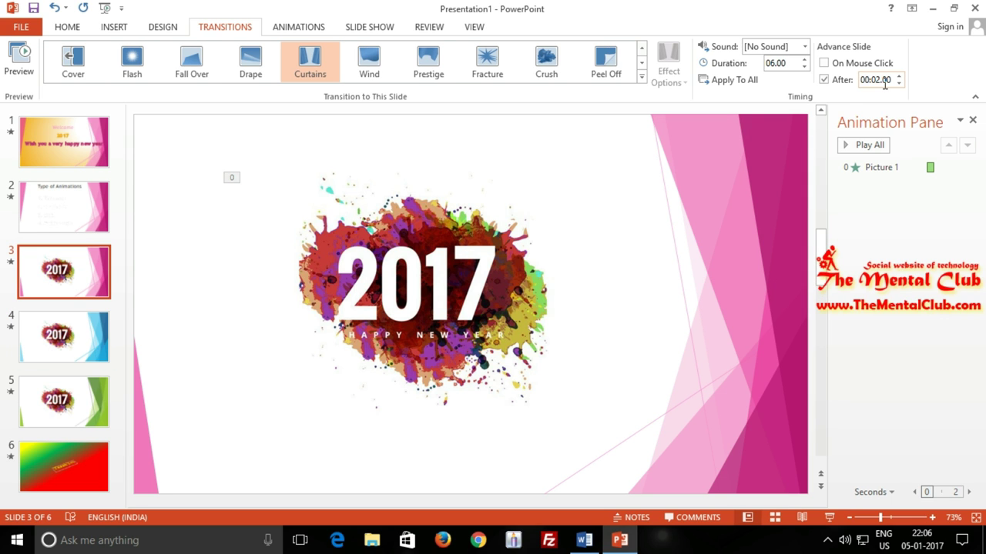
click(68, 346)
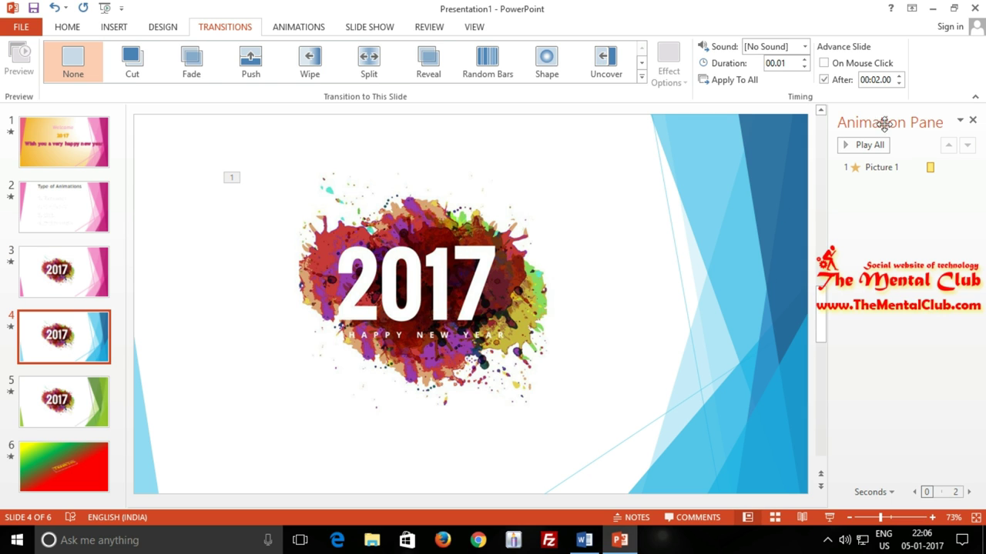
key(Up)
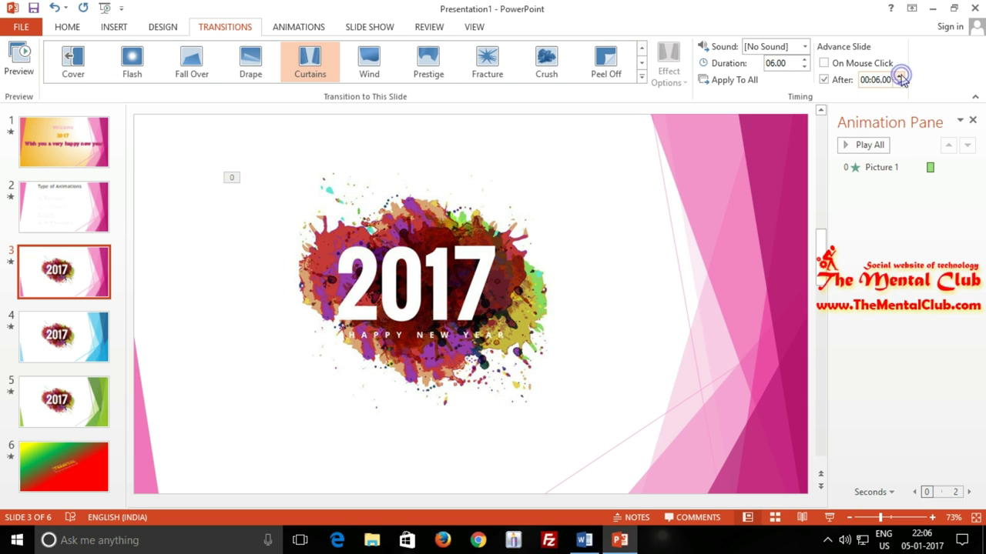
click(104, 346)
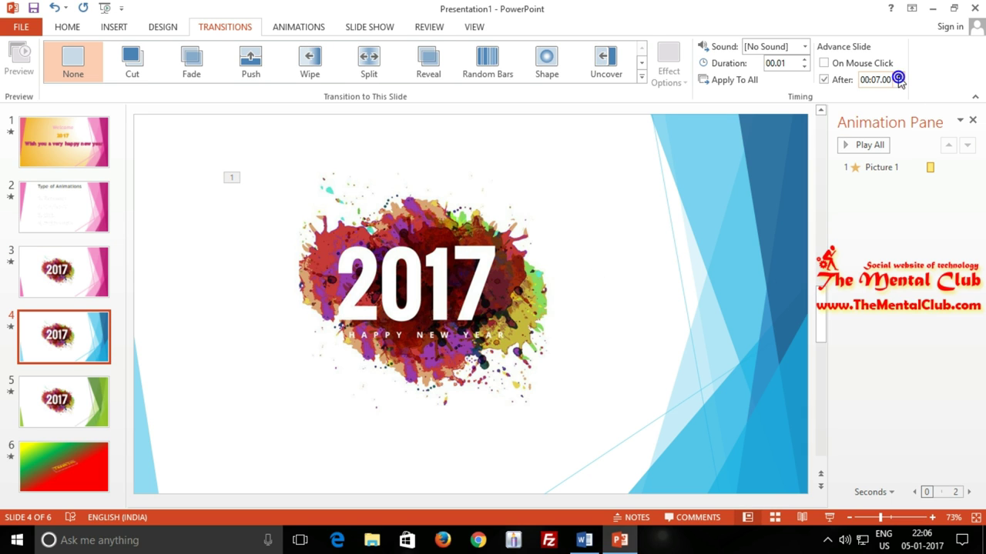
click(59, 390)
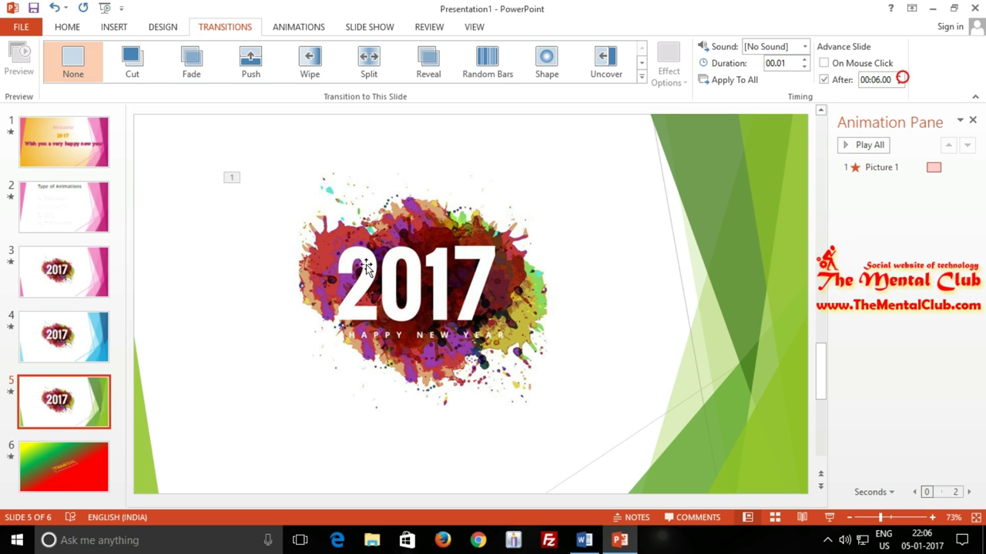
Preview the timed show starting from slide 5, then end it.
click(393, 31)
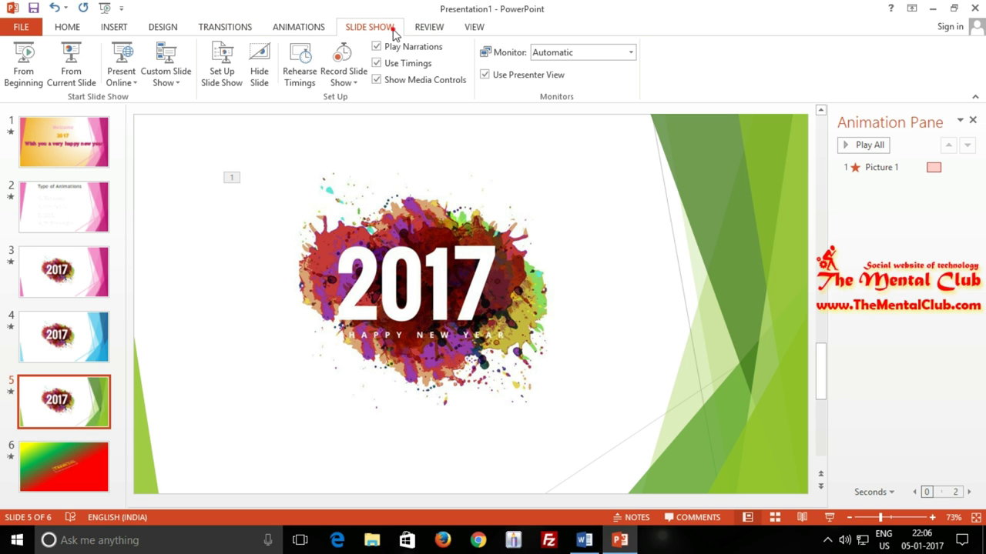
click(78, 69)
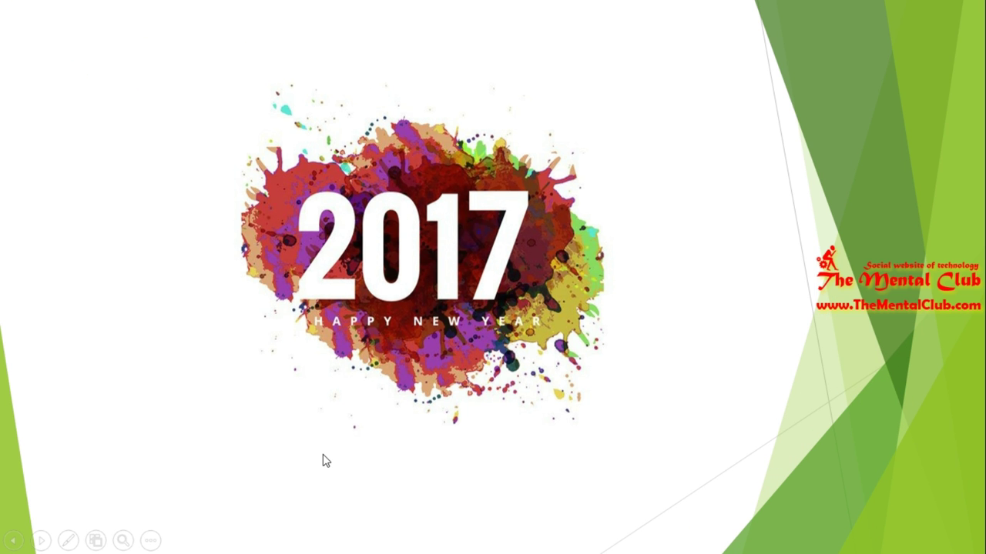
key(Escape)
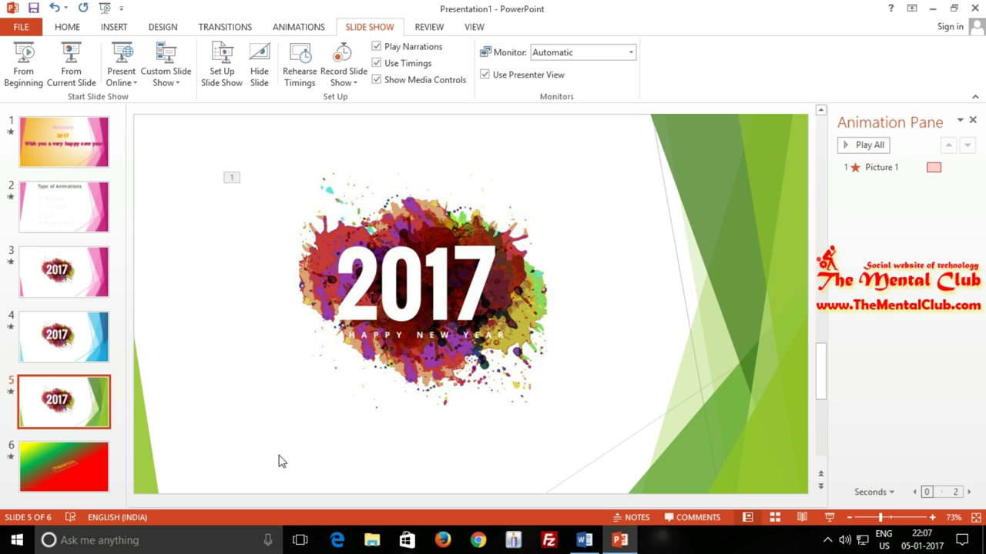
Play the timed show from slide 3 through to Thank You, then return to slide 3.
click(81, 275)
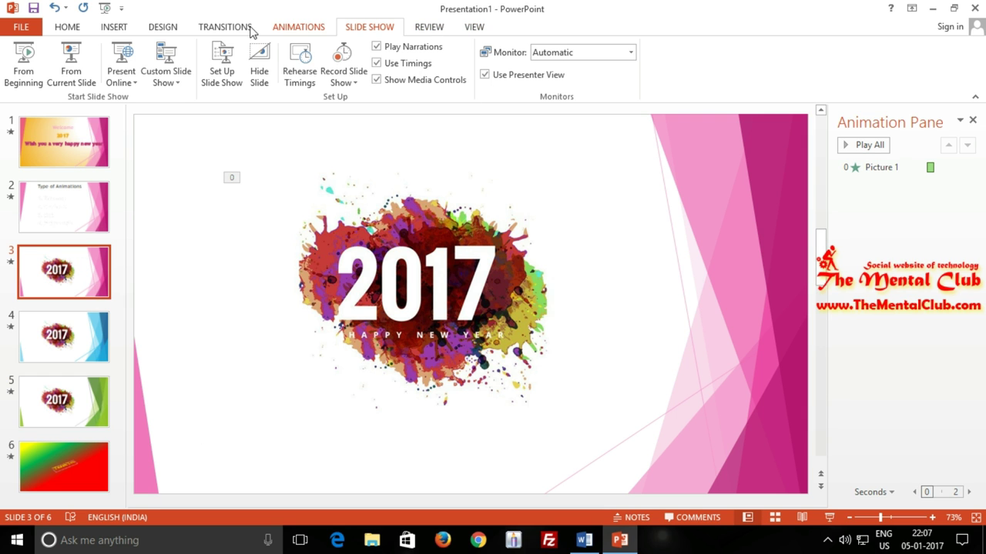
click(219, 27)
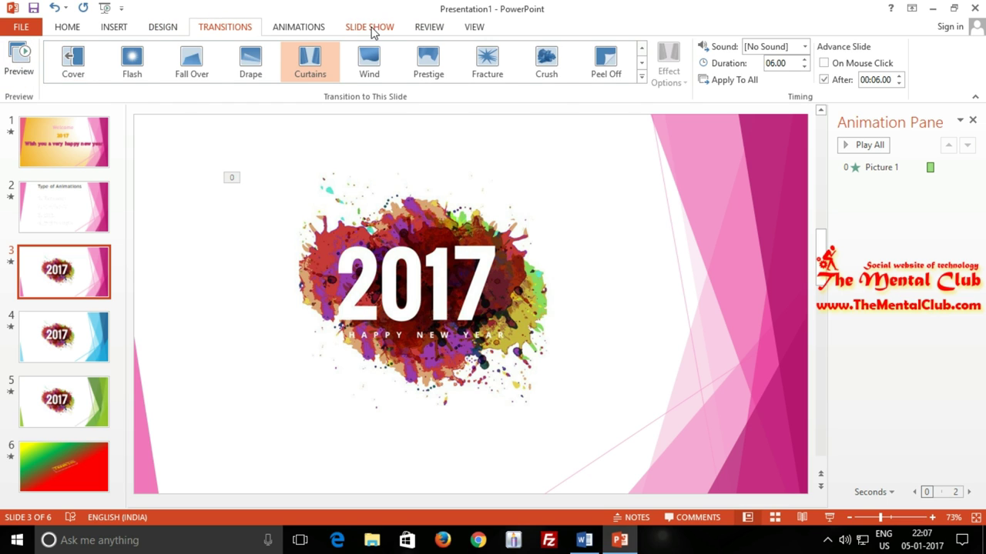
click(372, 29)
click(77, 62)
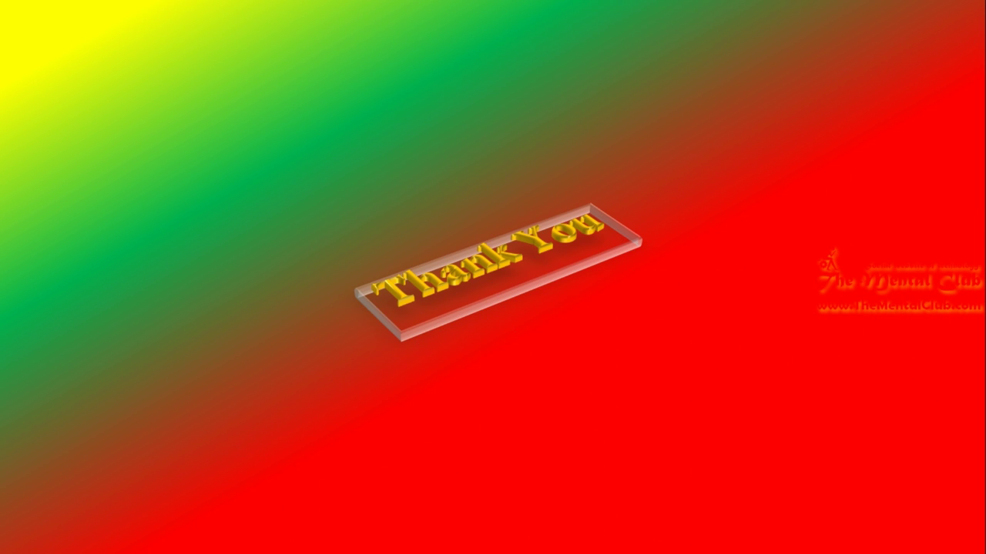
key(Escape)
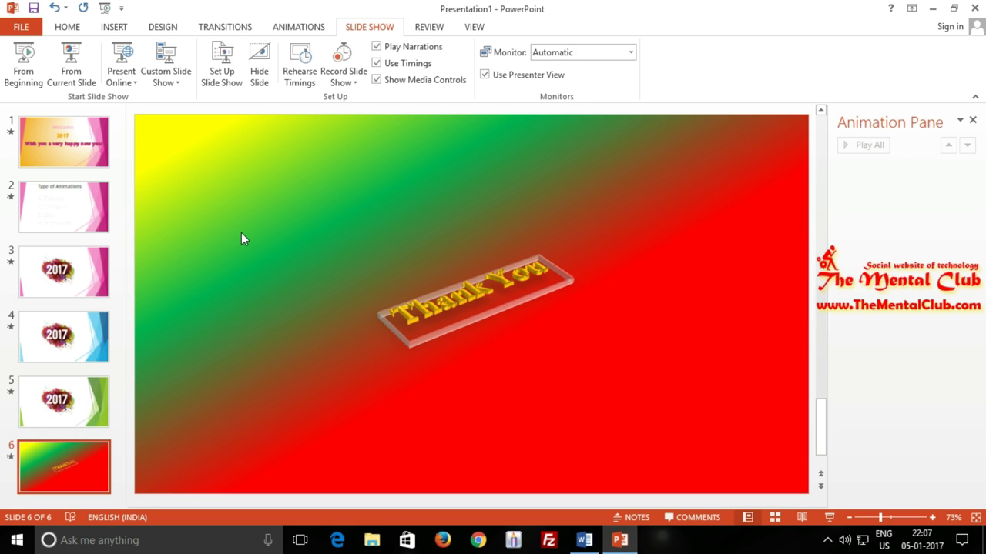
click(100, 251)
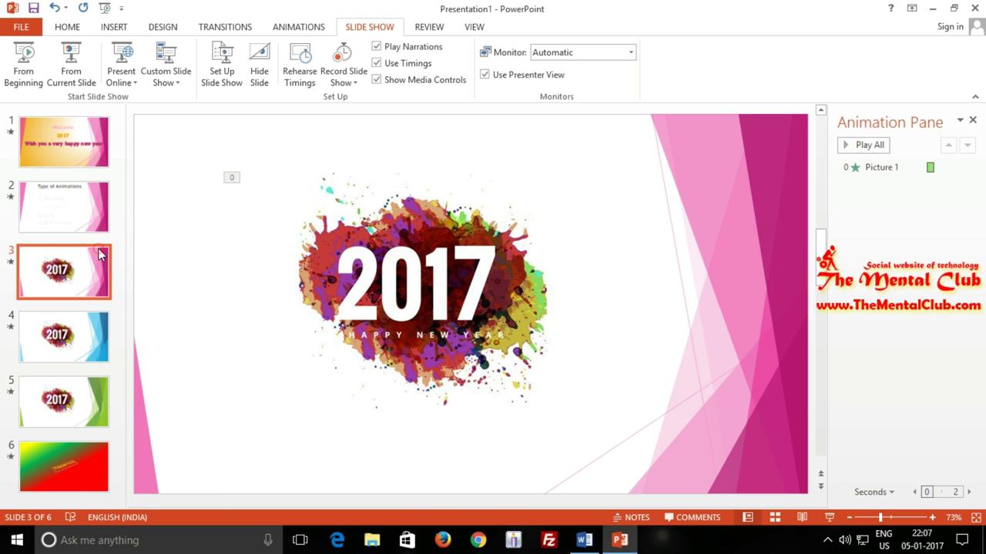
Add a plain black WordArt caption 'Entrance' at the bottom of slide 3, below the 2017 picture.
right_click(100, 252)
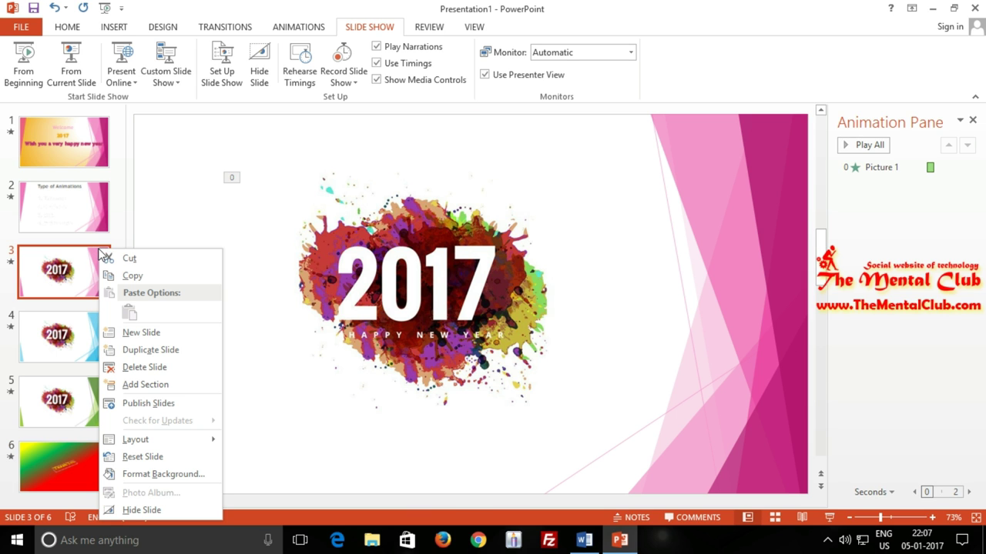
click(408, 442)
click(68, 27)
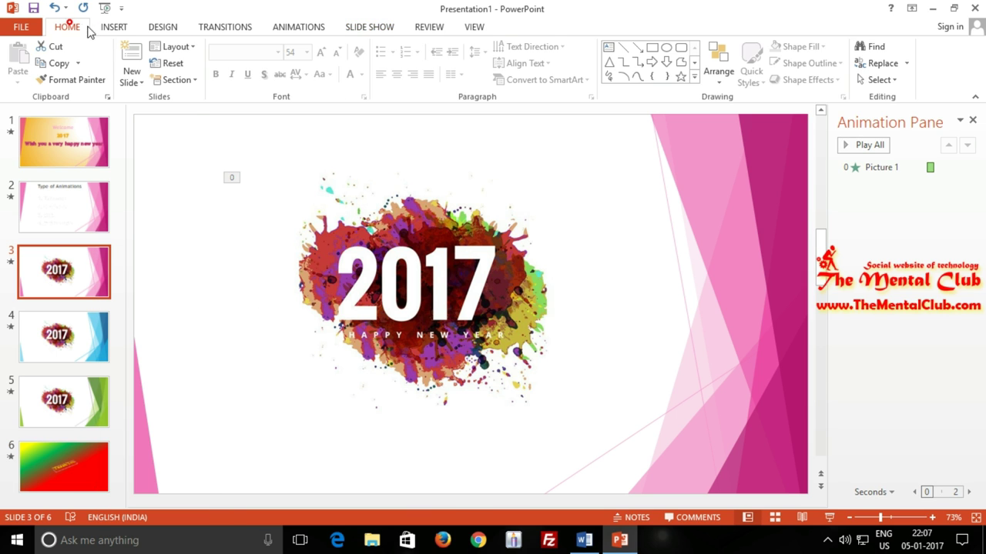
click(114, 29)
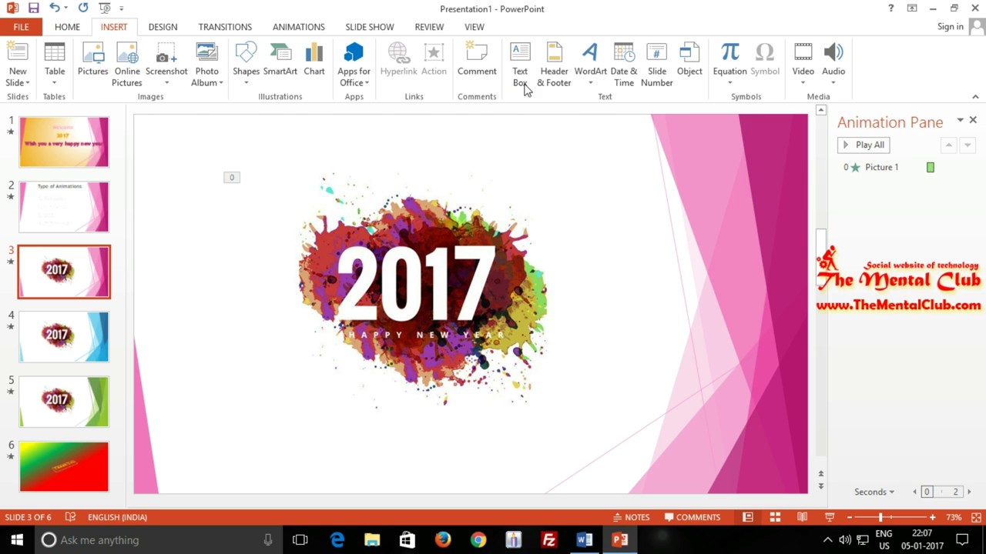
click(589, 62)
click(591, 111)
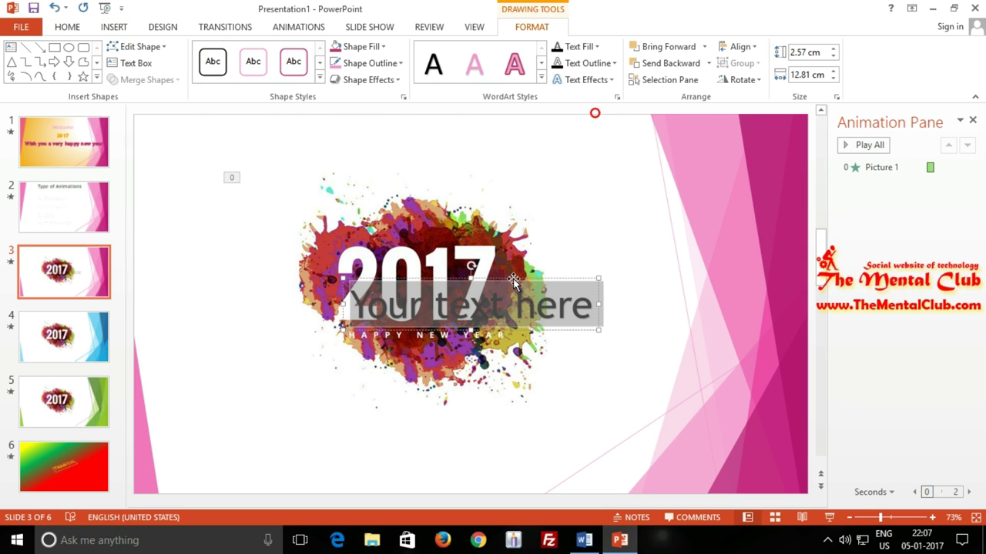
drag(514, 279, 446, 420)
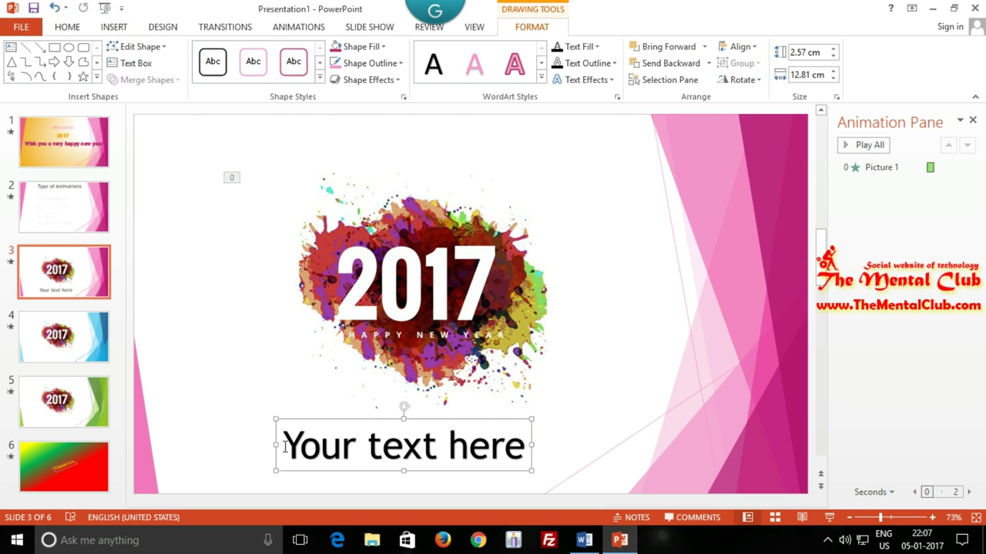
drag(284, 447, 532, 447)
text(E)
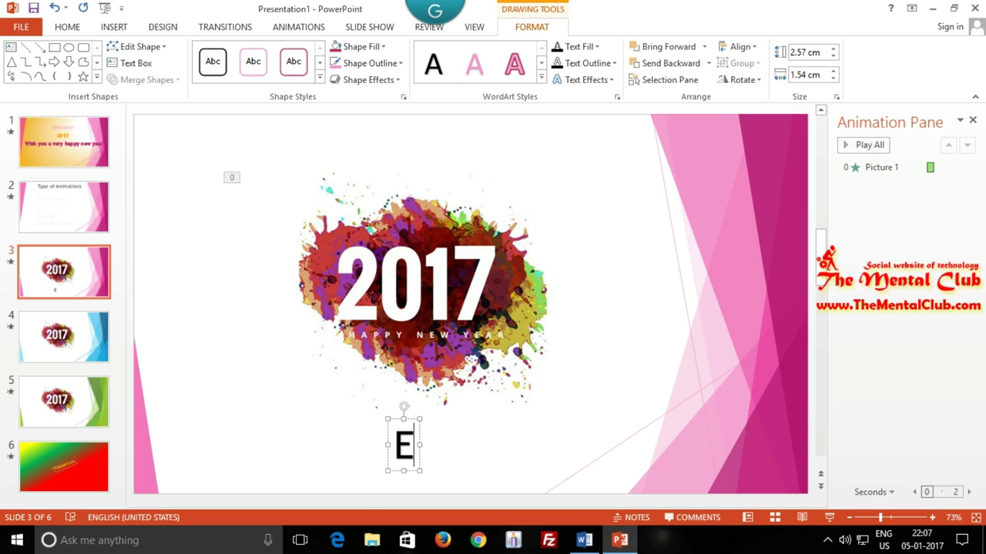
text(ntra)
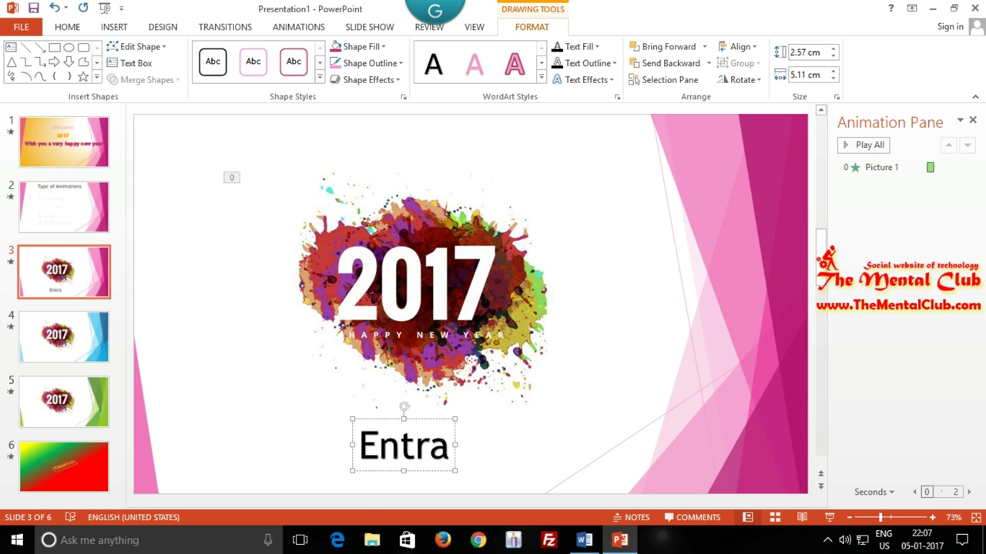
text(nce)
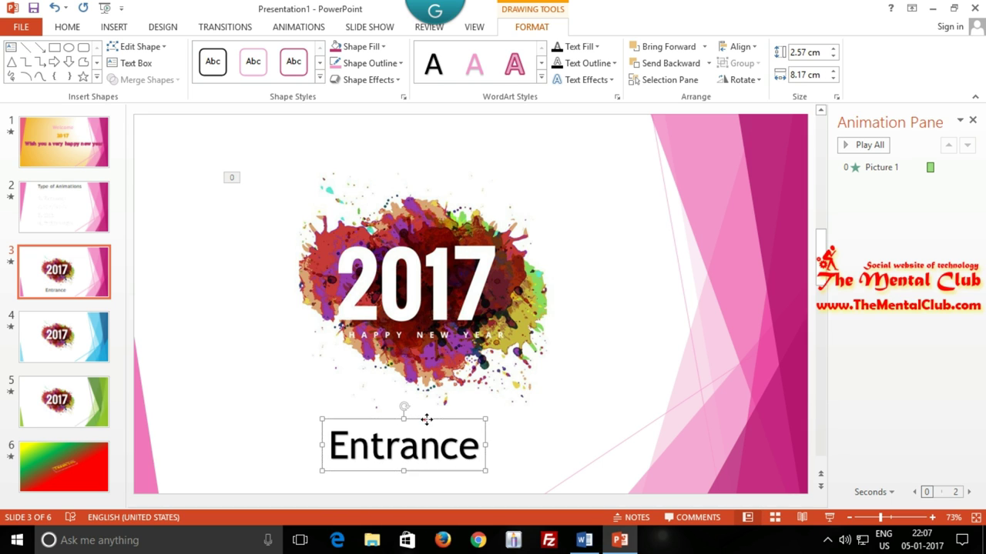
click(609, 376)
Add a plain black WordArt caption 'Emphasis' below the 2017 picture on slide 4.
click(68, 327)
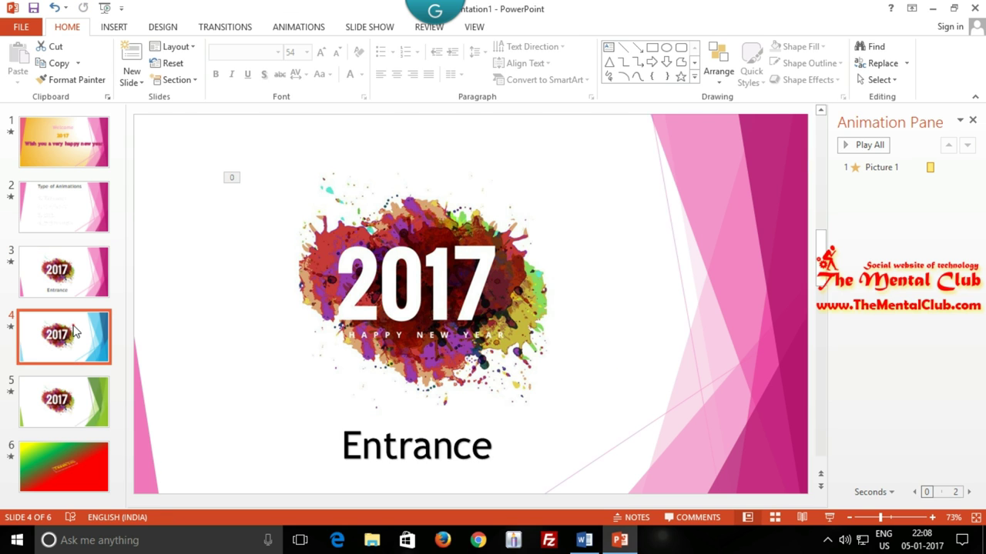
click(120, 27)
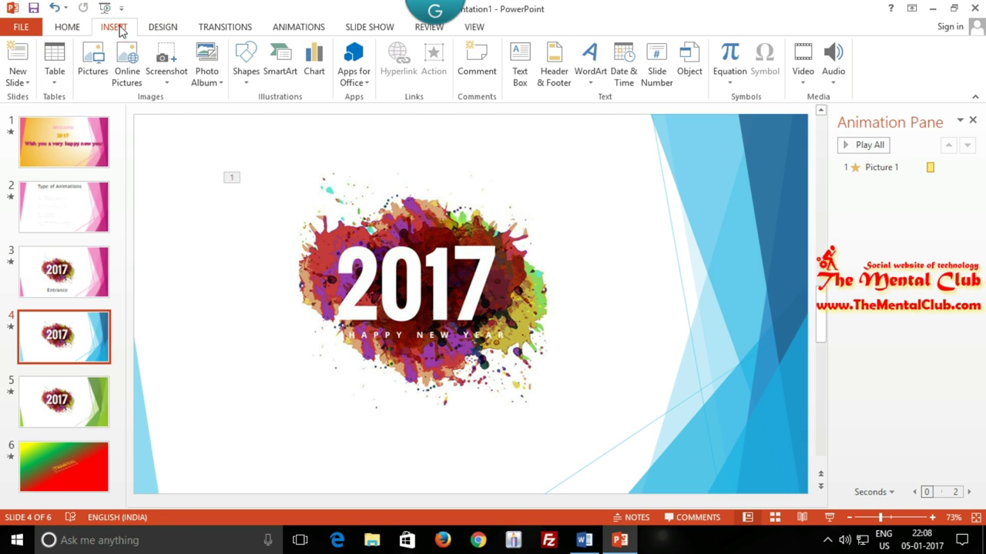
click(587, 77)
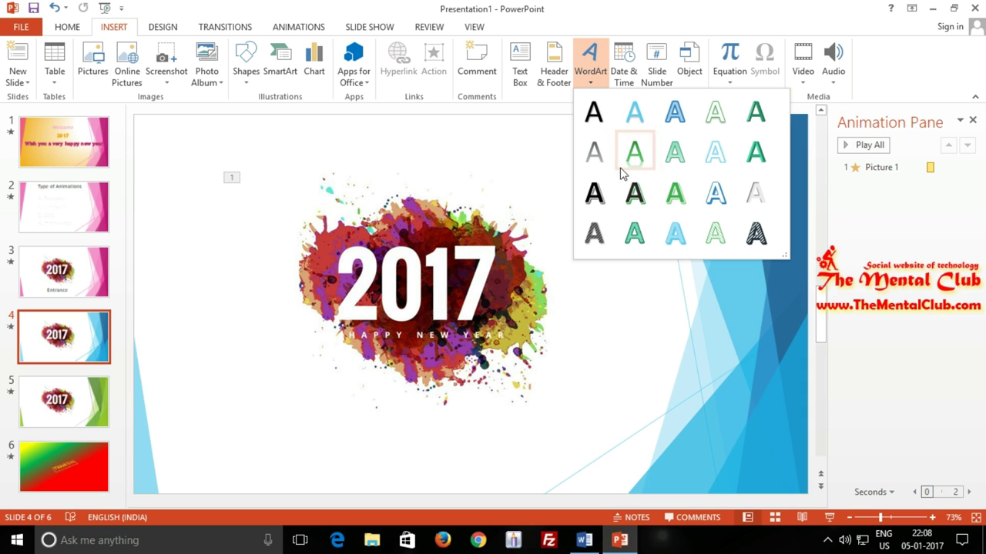
click(594, 121)
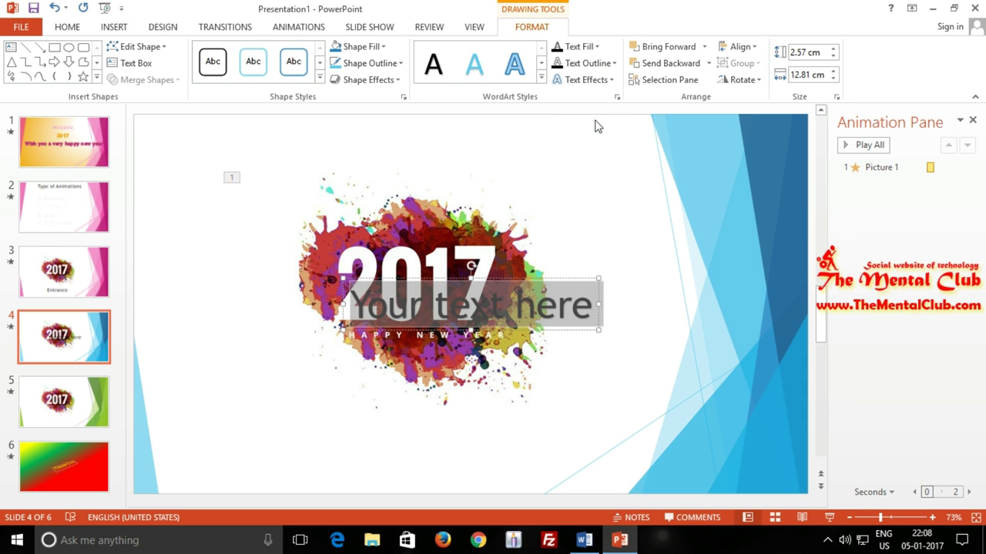
text(Emph)
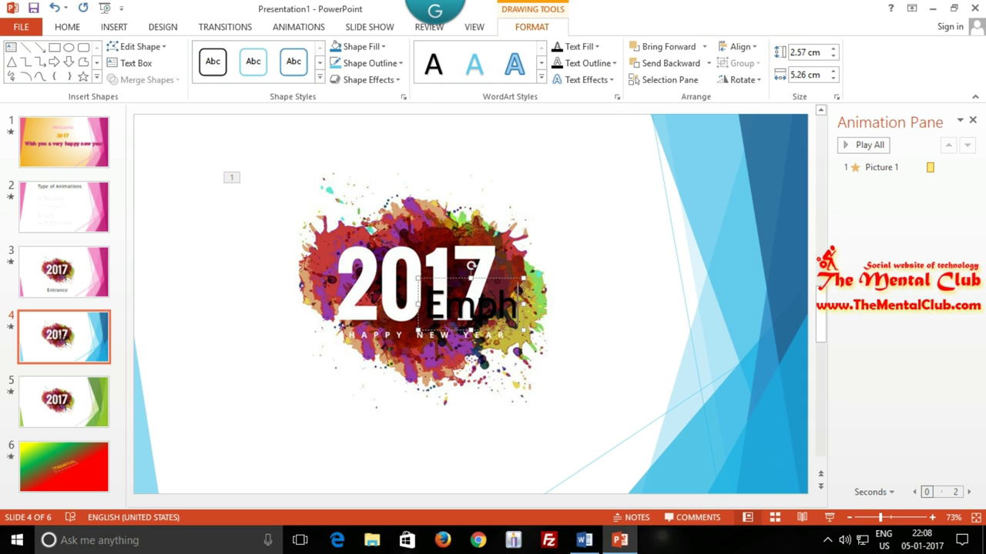
text(asis)
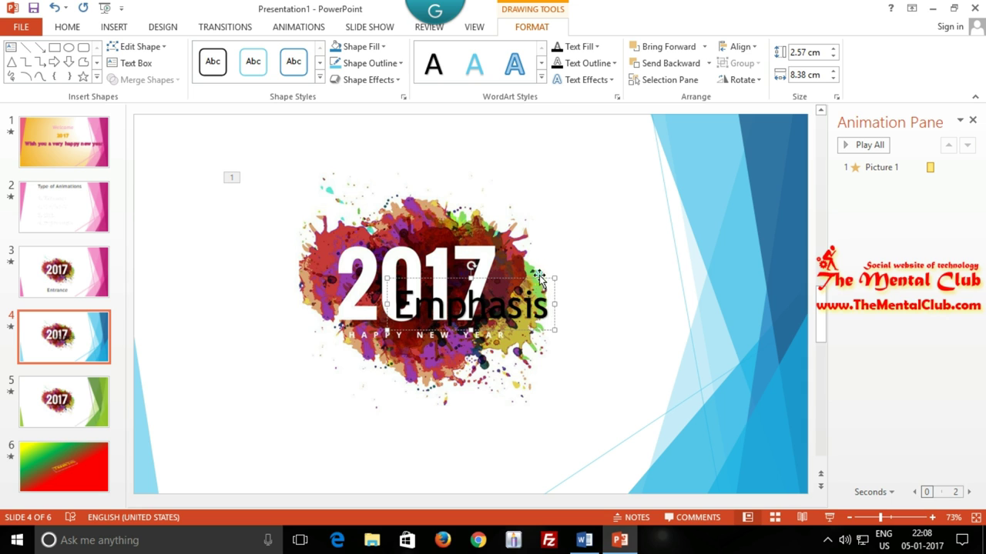
drag(532, 278, 485, 410)
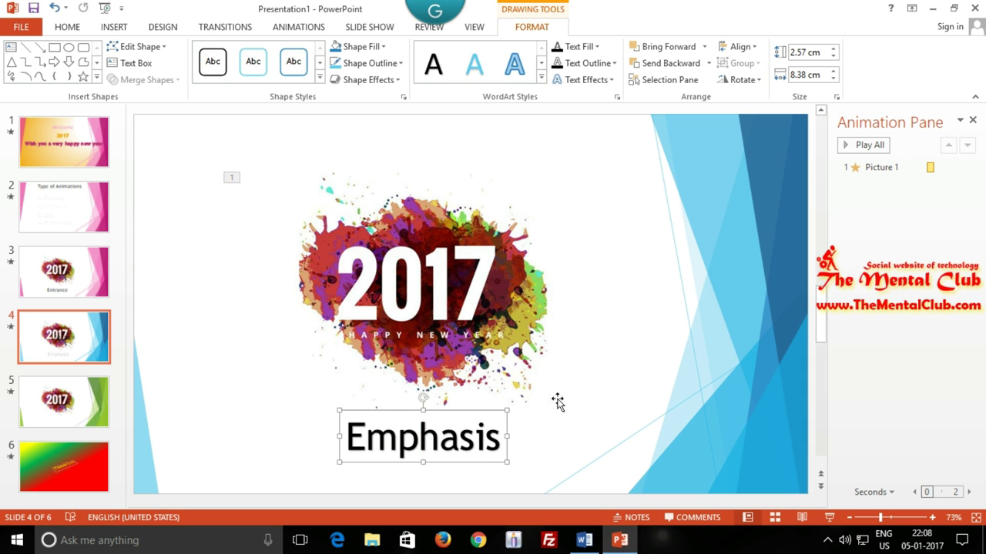
click(438, 409)
Add a plain black WordArt caption 'Exit' below the 2017 image on slide 5.
click(77, 399)
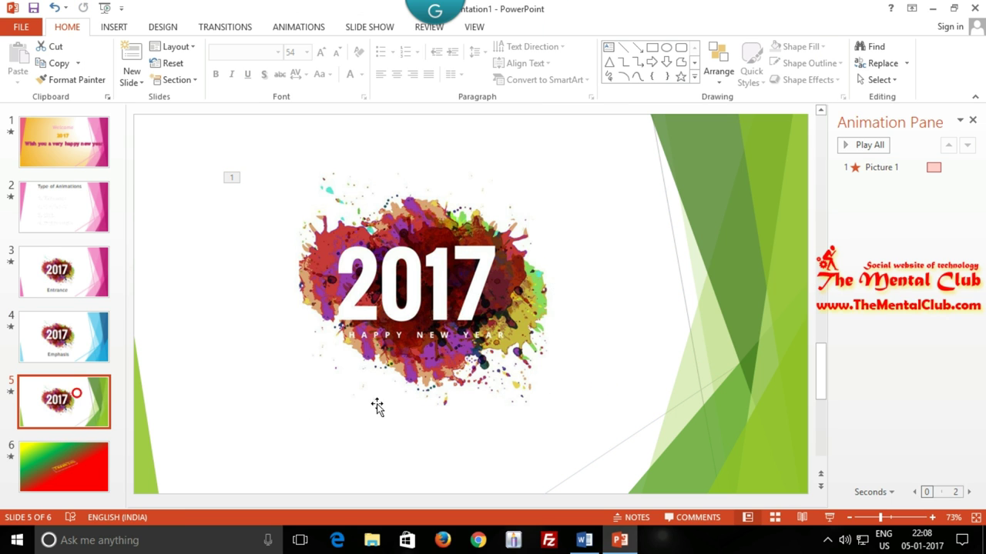
click(113, 27)
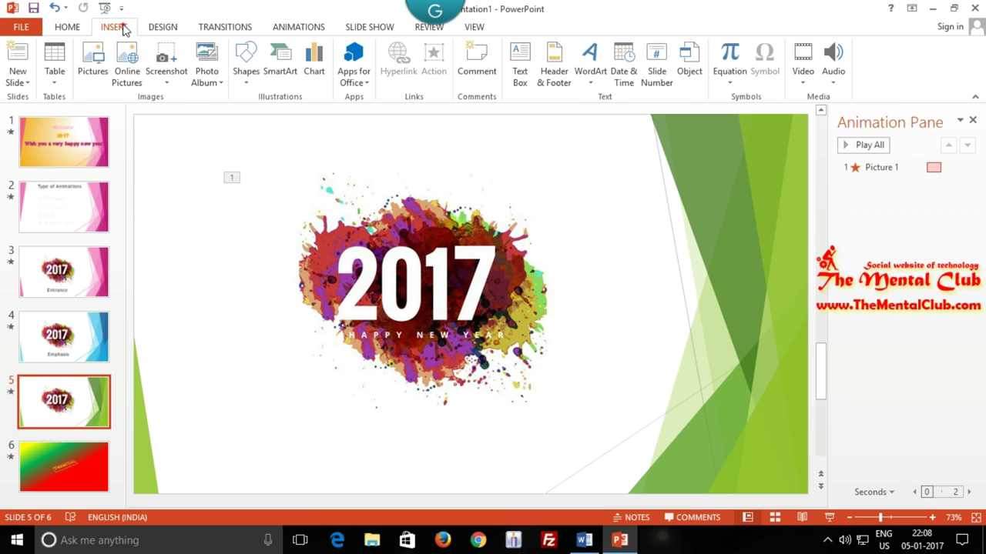
click(590, 67)
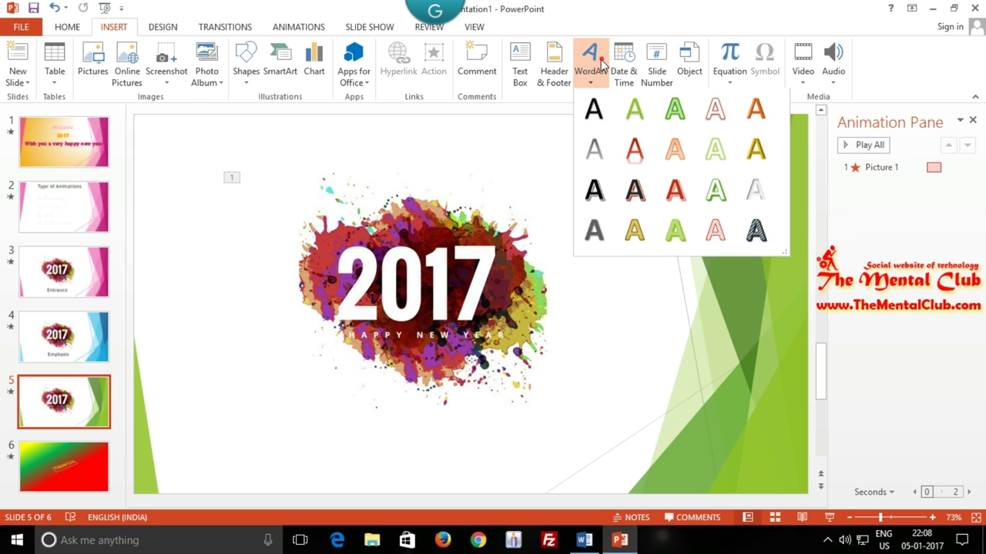
click(594, 126)
text(E)
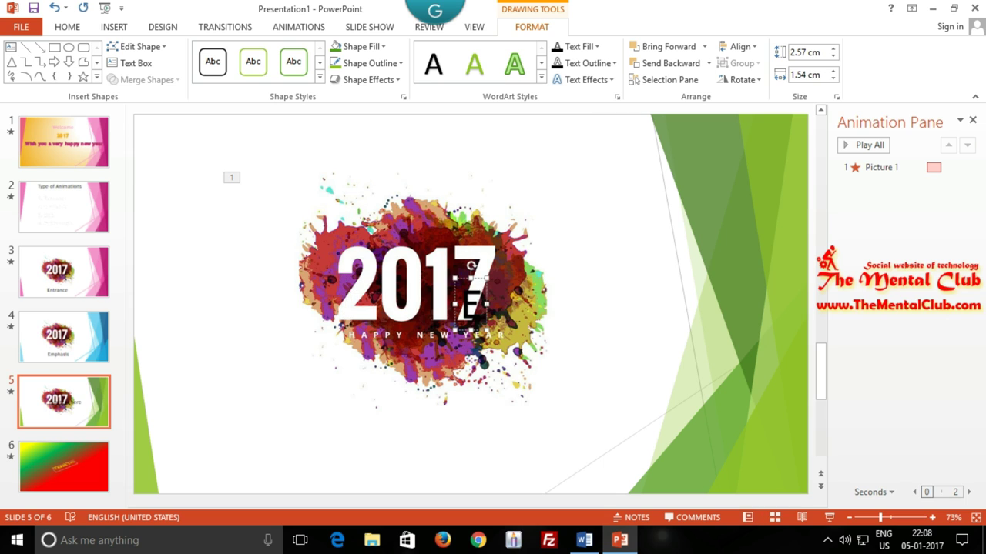
text(xit)
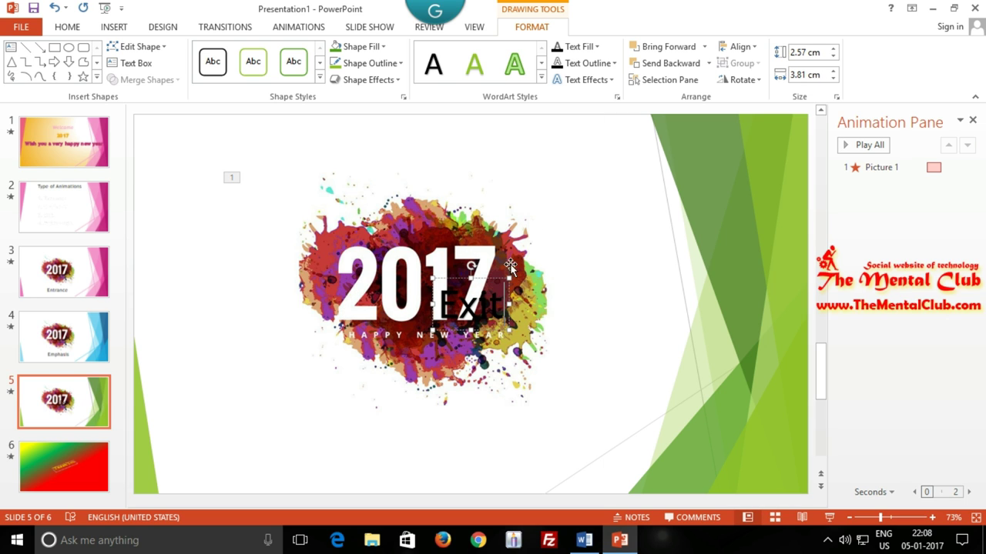
drag(491, 283, 449, 422)
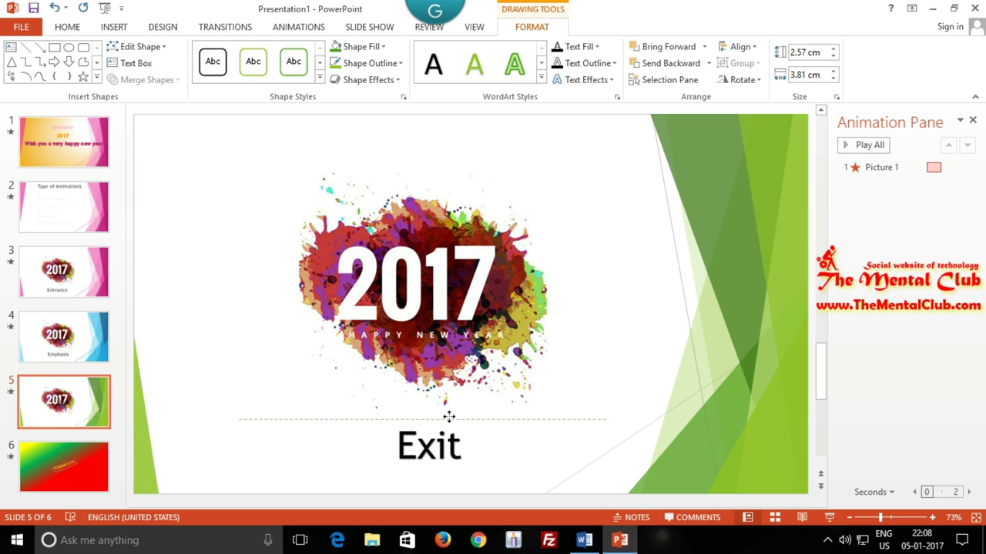
click(637, 369)
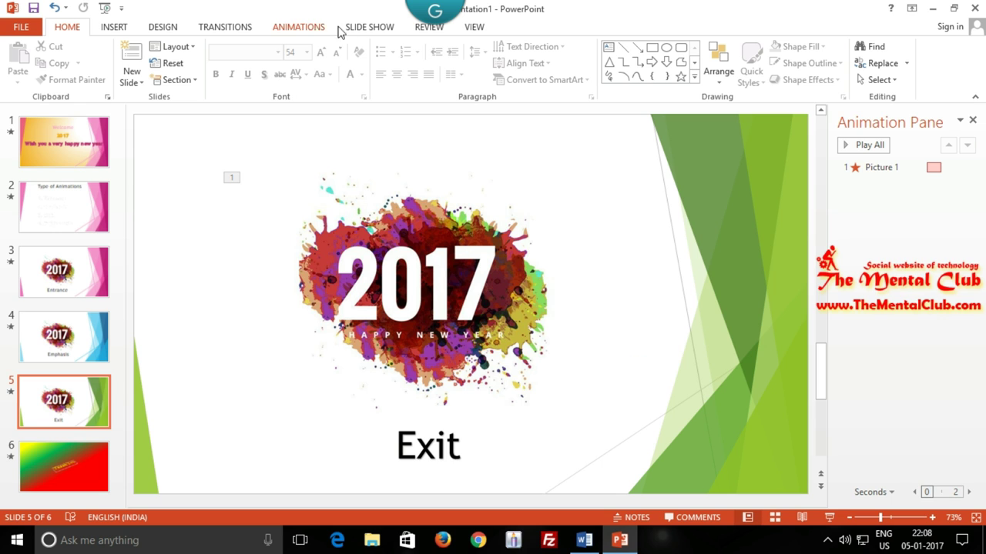
click(372, 27)
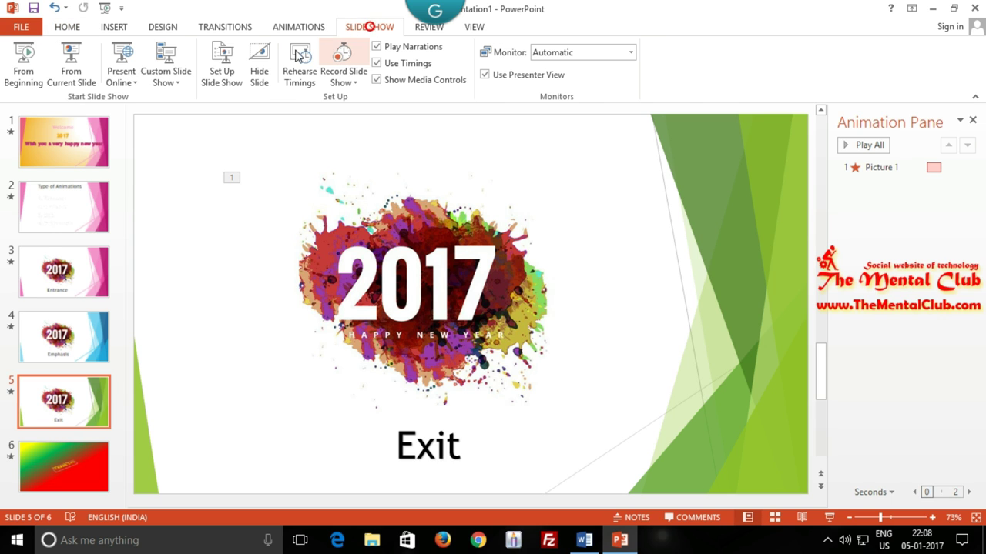
Briefly start the show from the current slide, then end it and select the Entrance slide.
click(73, 63)
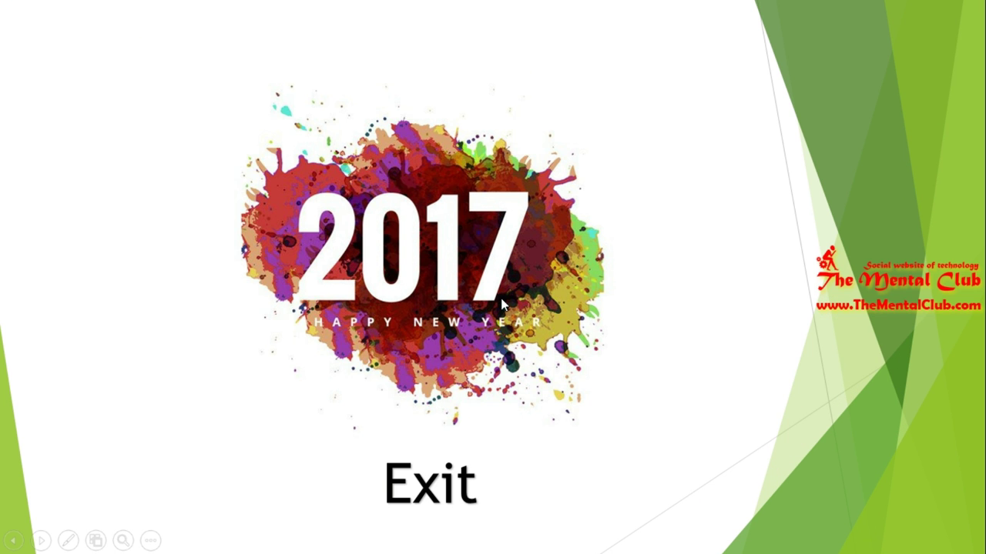
key(Escape)
click(52, 289)
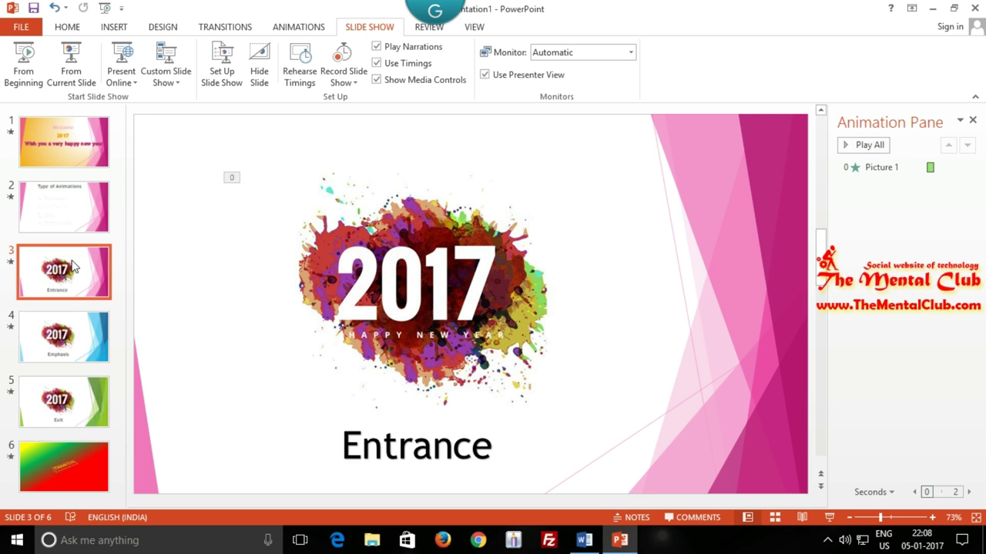
Play from the Entrance slide through the Emphasis and Exit animations to Thank You, then exit.
click(72, 68)
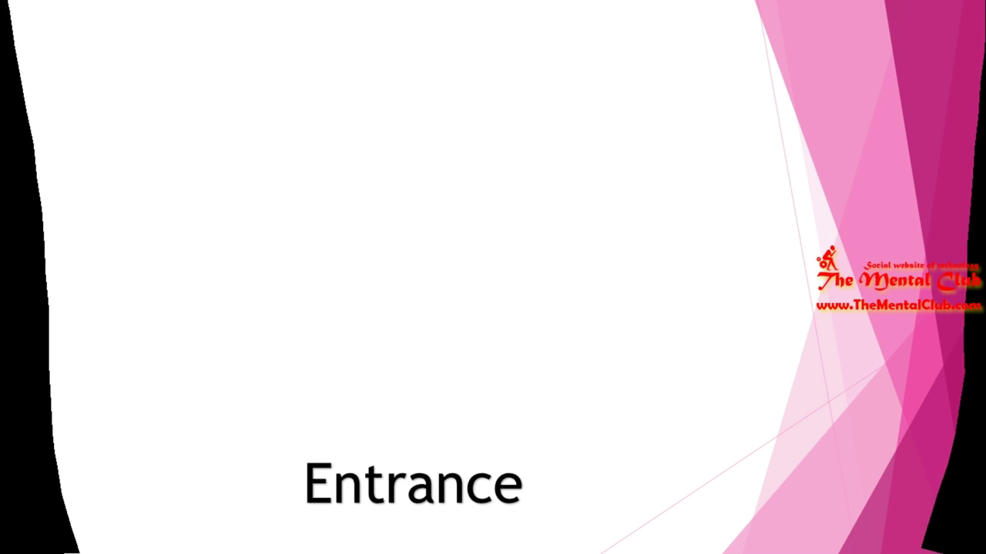
key(space)
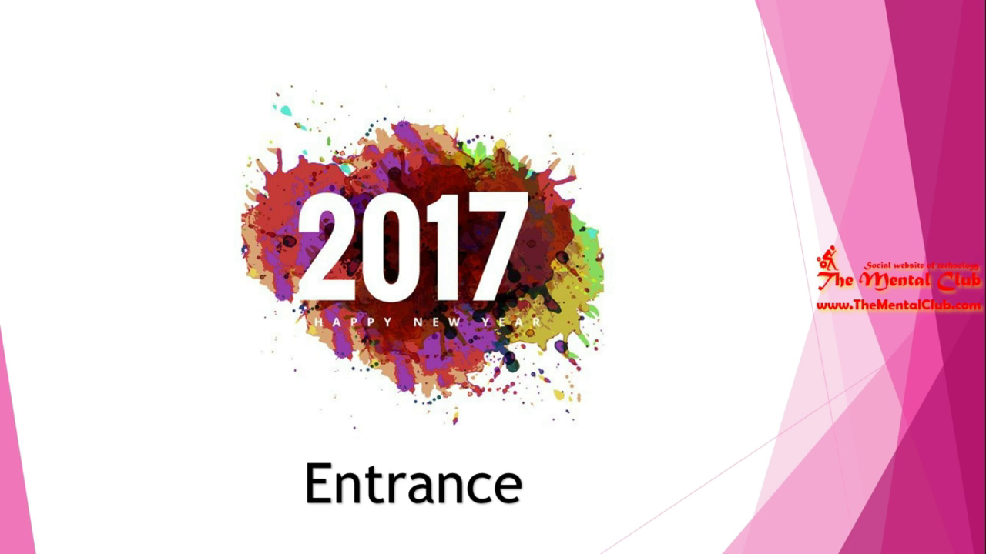
key(space)
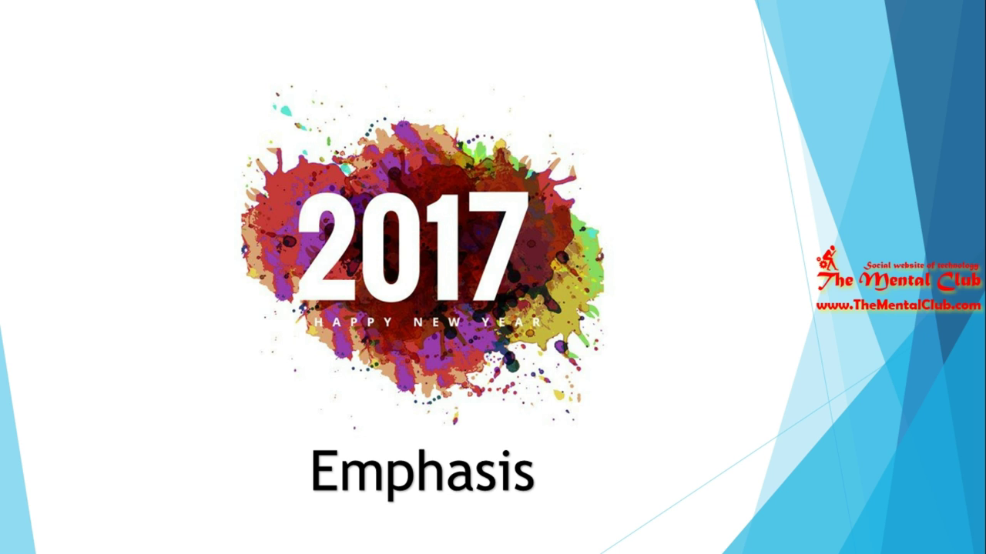
key(space)
key(space)
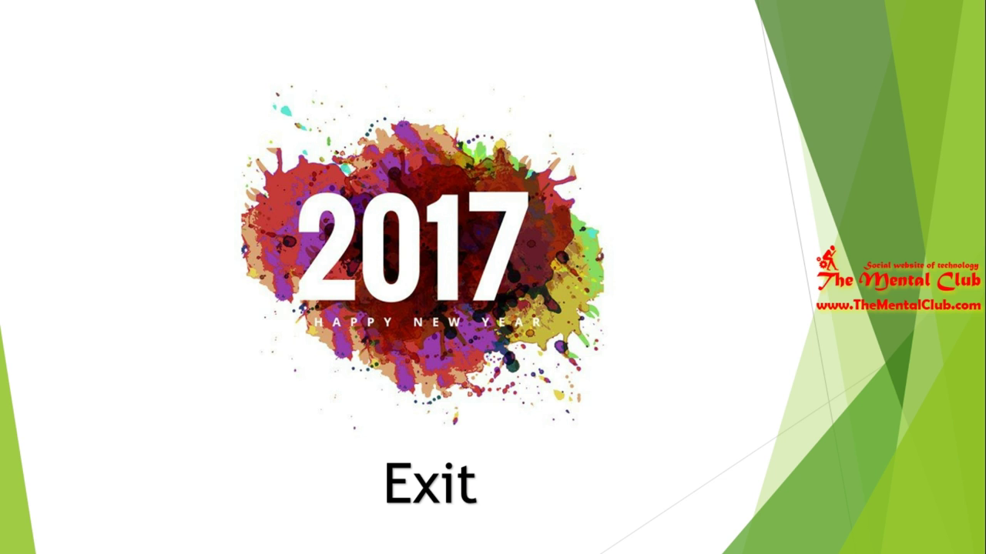
key(space)
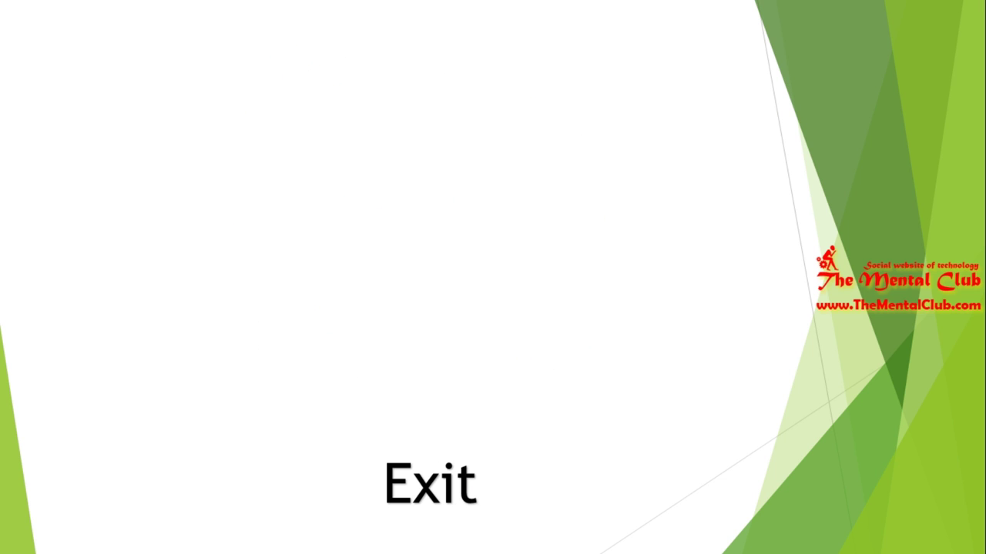
key(space)
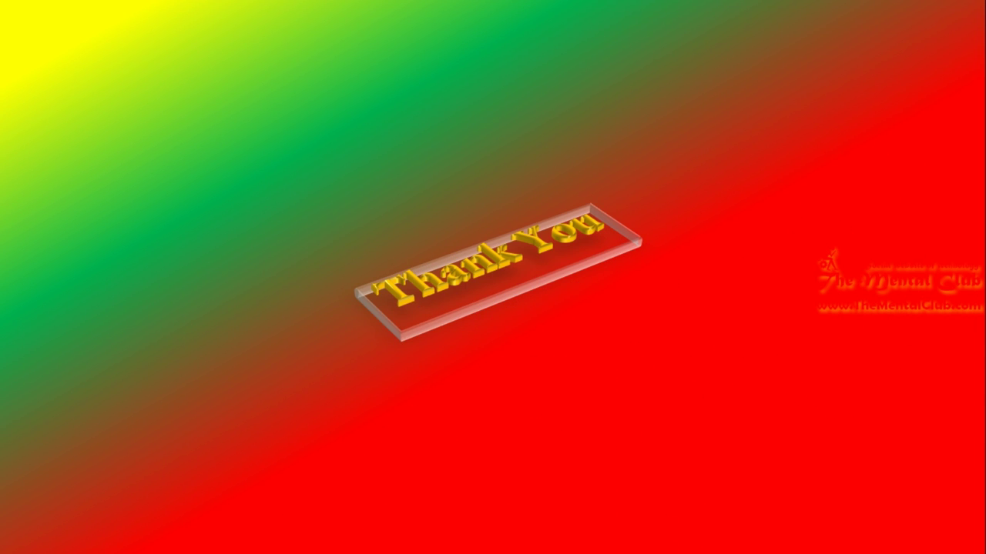
key(Escape)
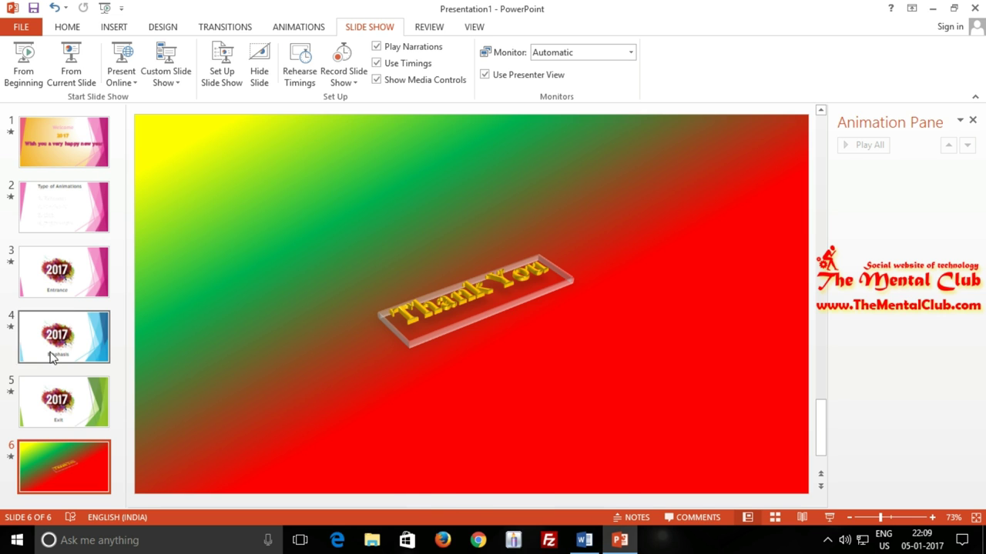
Return to slide 5, the Exit slide with the 2017 picture, and show the Insert ribbon.
click(83, 395)
click(75, 453)
click(70, 389)
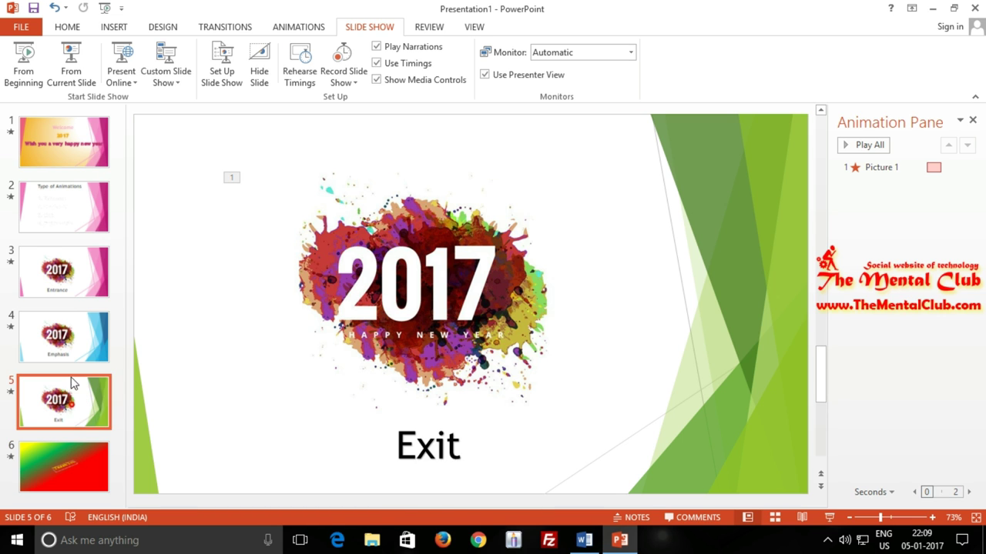
click(77, 226)
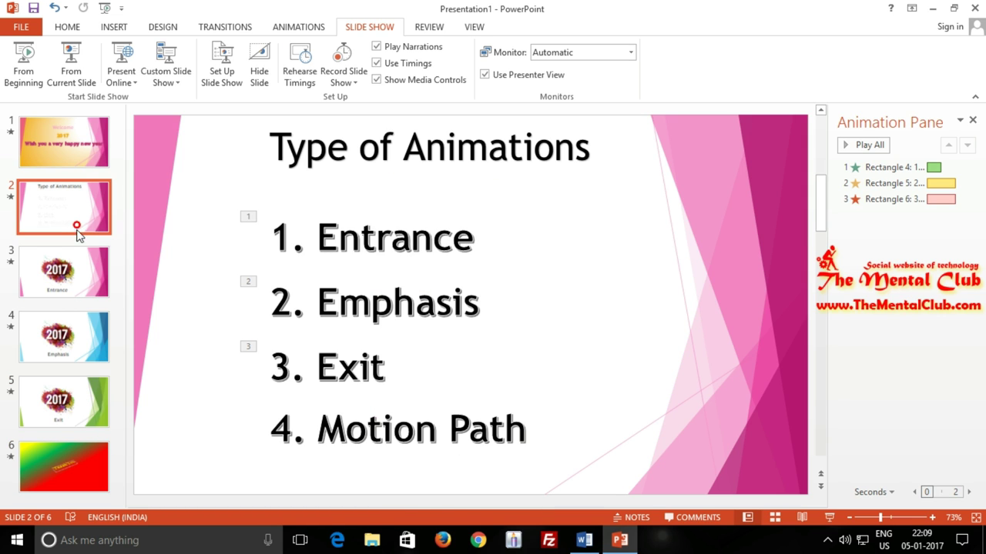
click(66, 351)
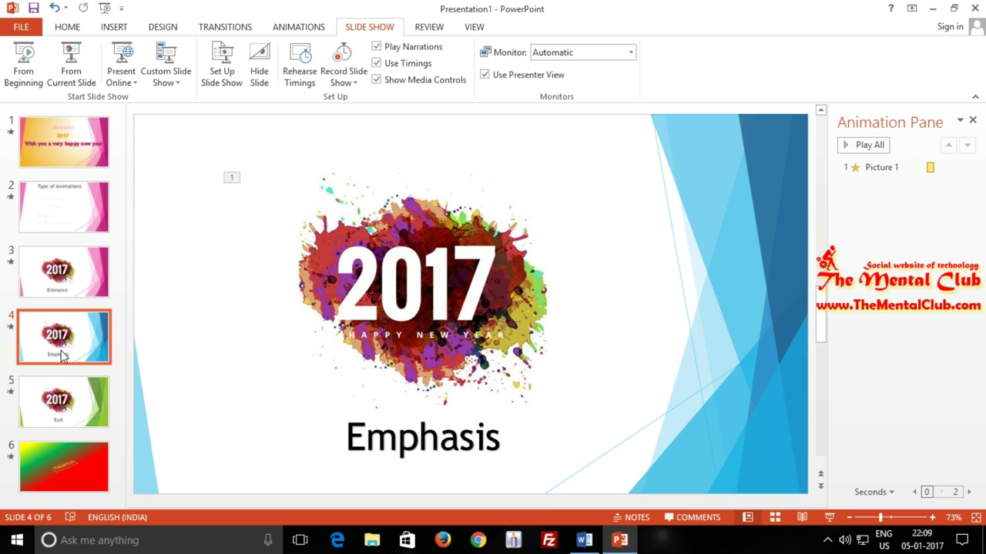
click(65, 393)
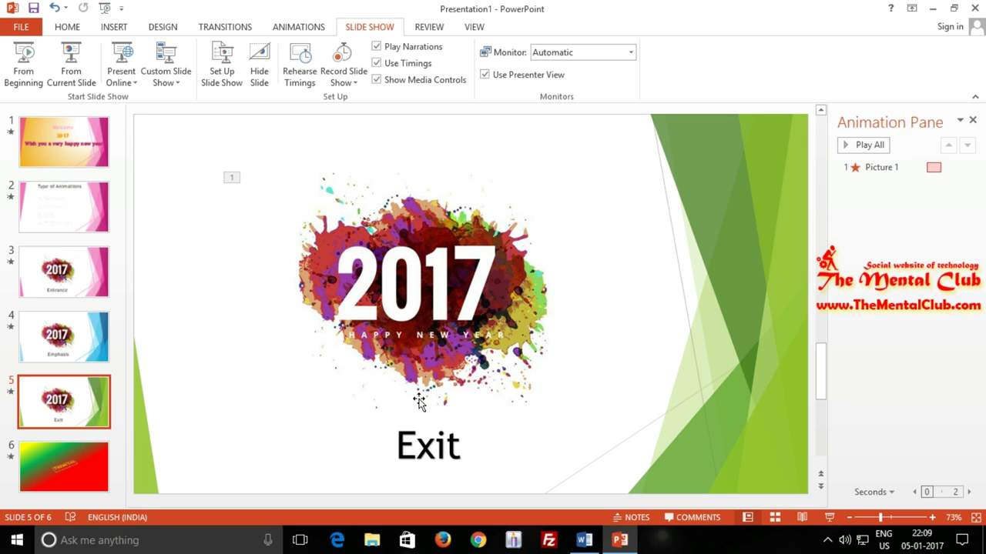
click(422, 329)
click(659, 280)
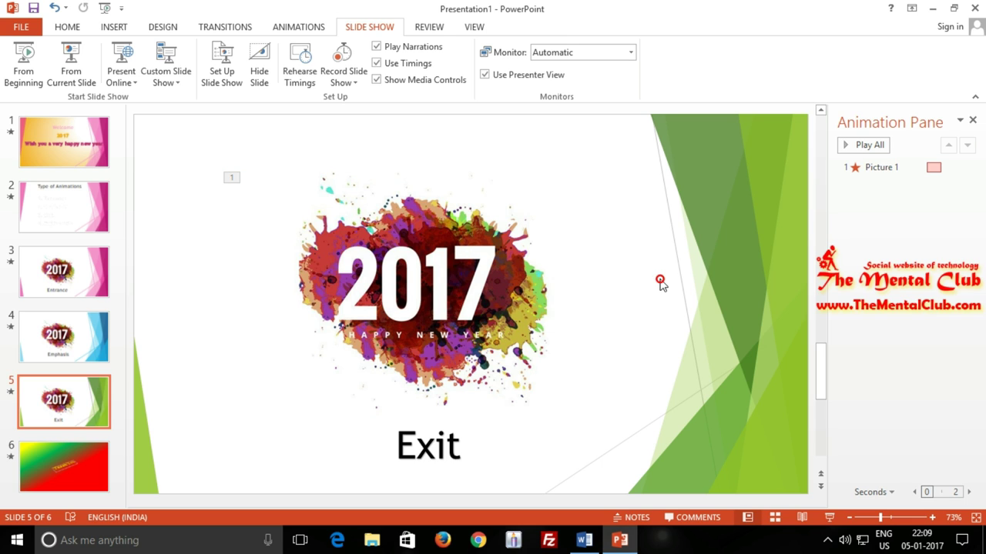
click(120, 28)
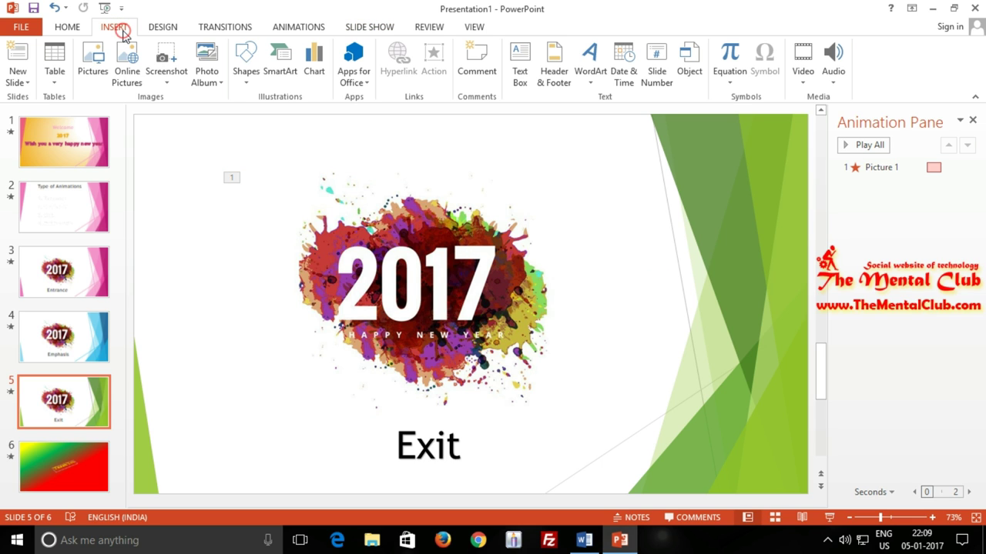
Draw a 32-point star from the Shapes gallery at the slide's top right.
click(254, 82)
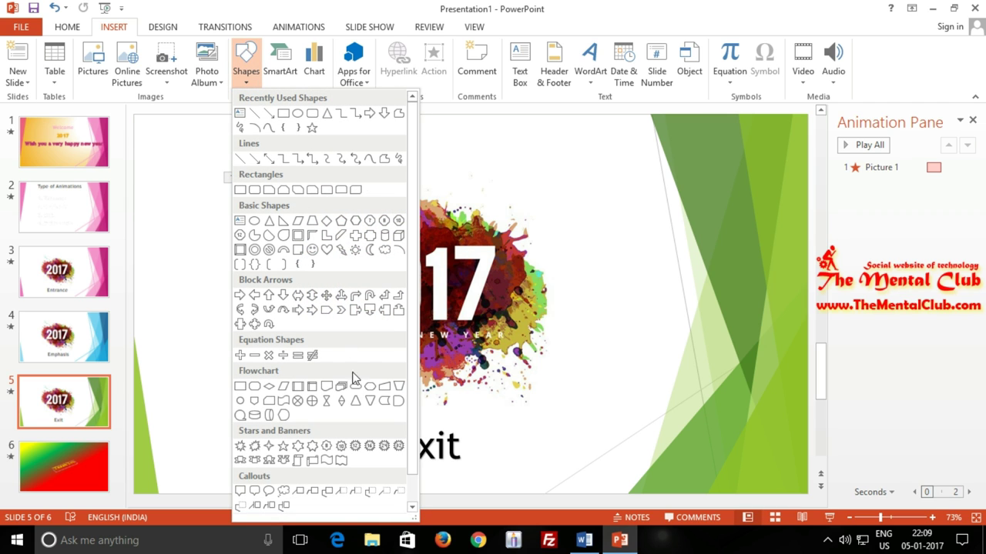
click(603, 194)
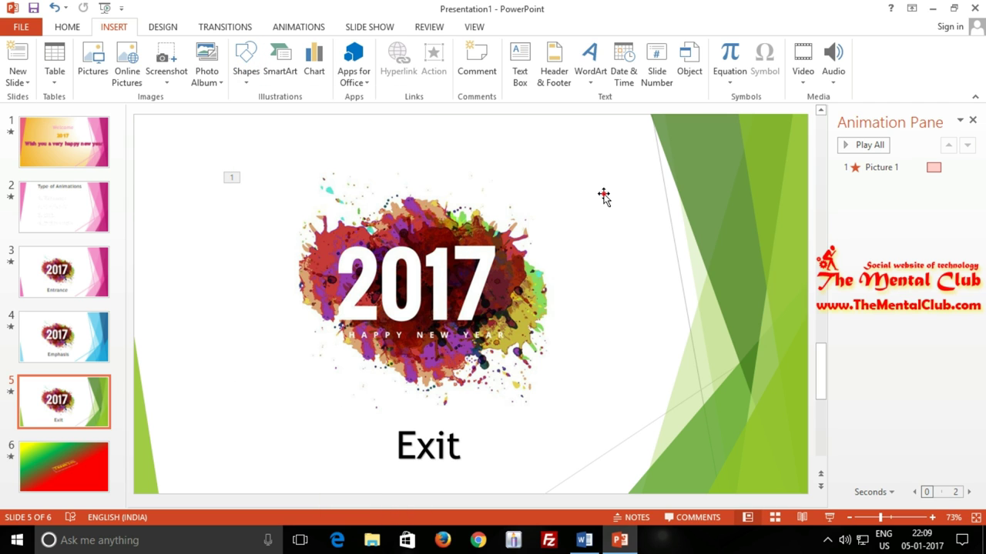
click(241, 77)
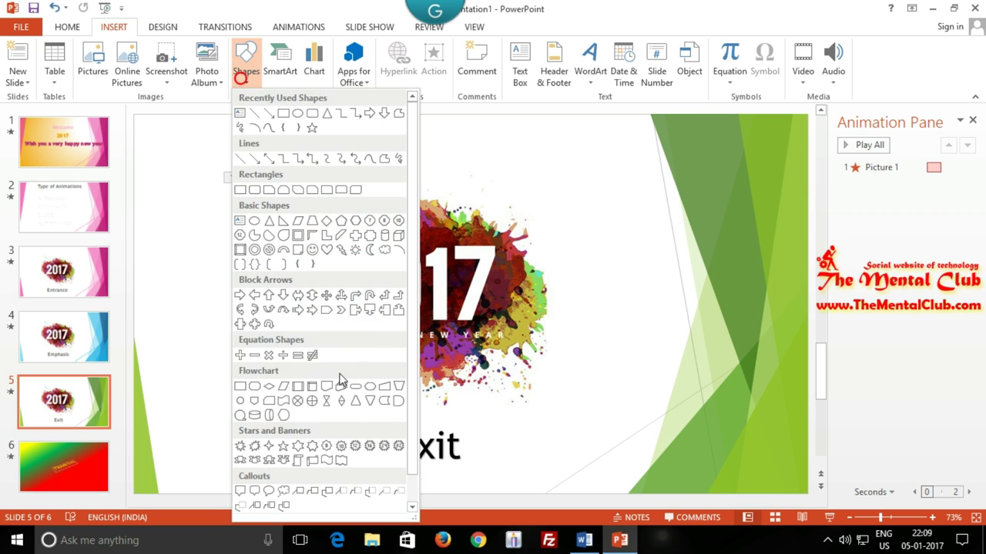
click(399, 449)
drag(510, 132, 661, 275)
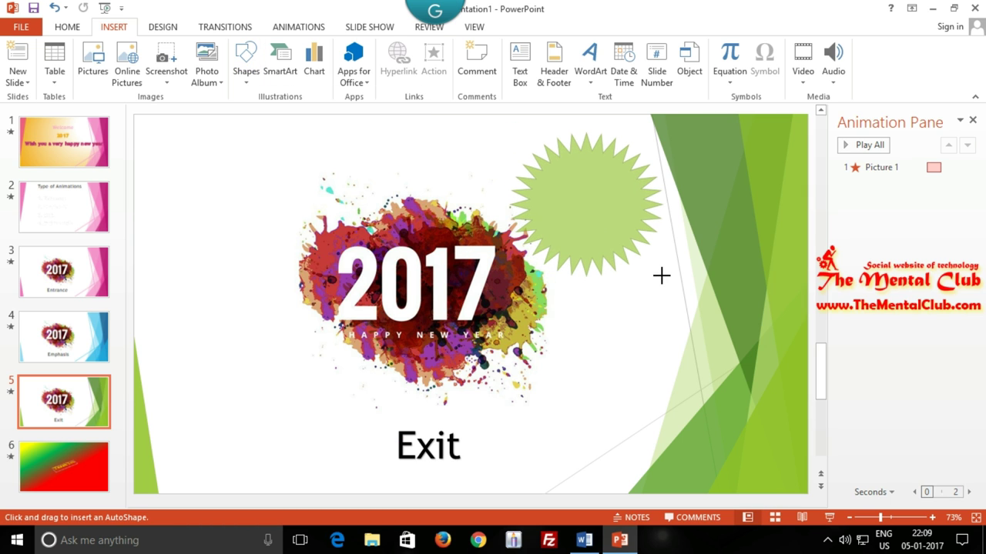
Nudge the green star up toward the top edge beside the 2017 picture.
click(400, 314)
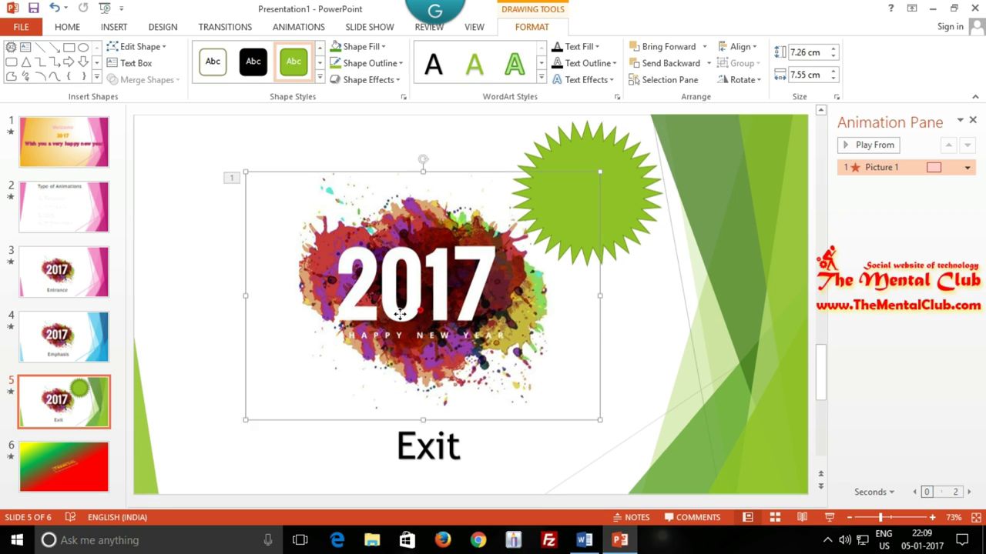
key(ctrl+z)
click(575, 212)
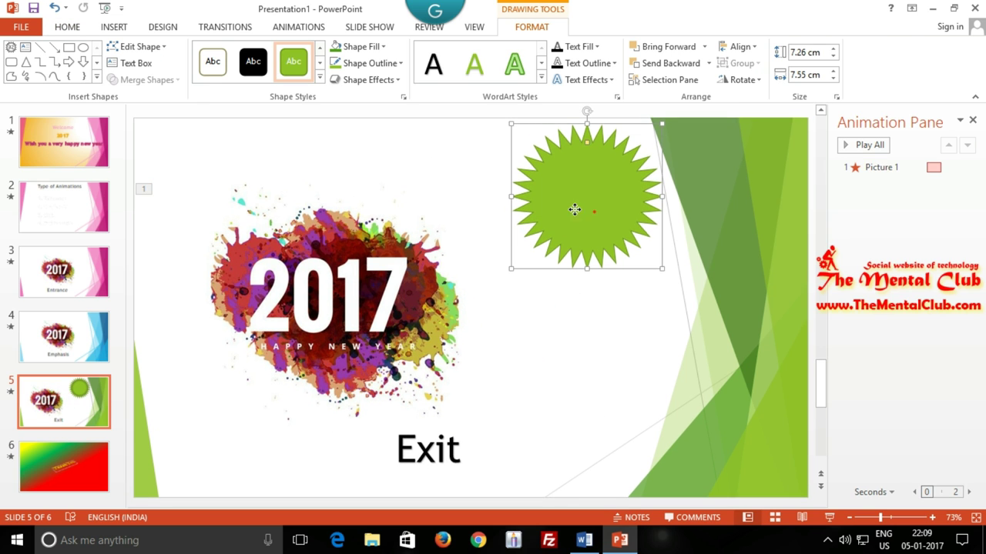
drag(574, 210, 576, 206)
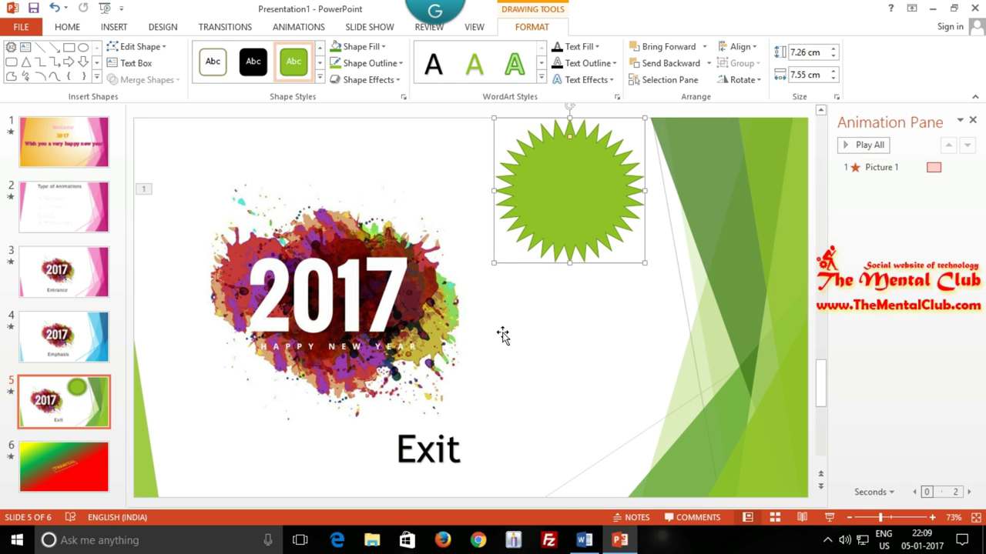
click(585, 346)
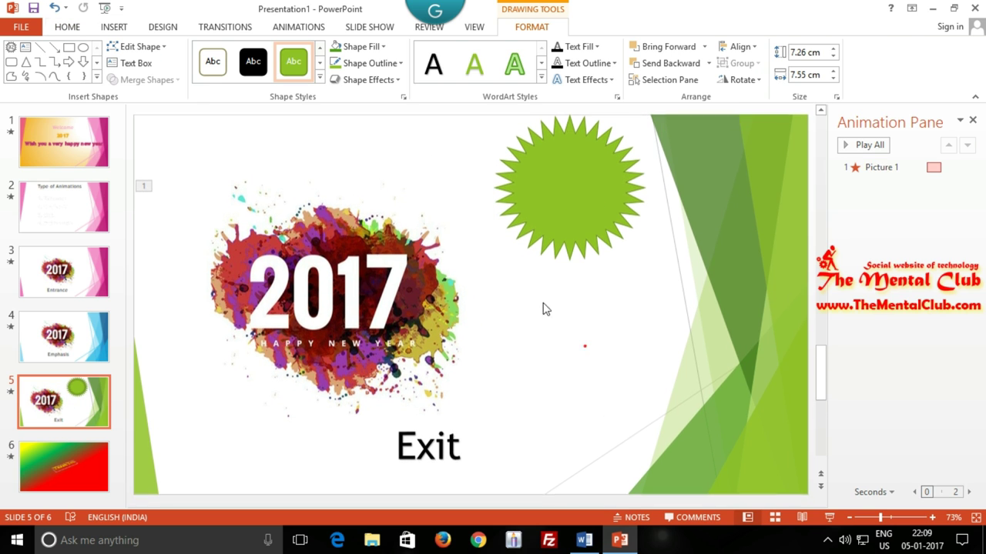
Draw a second 32-point star inside the green starburst, enlarged and centred.
click(114, 27)
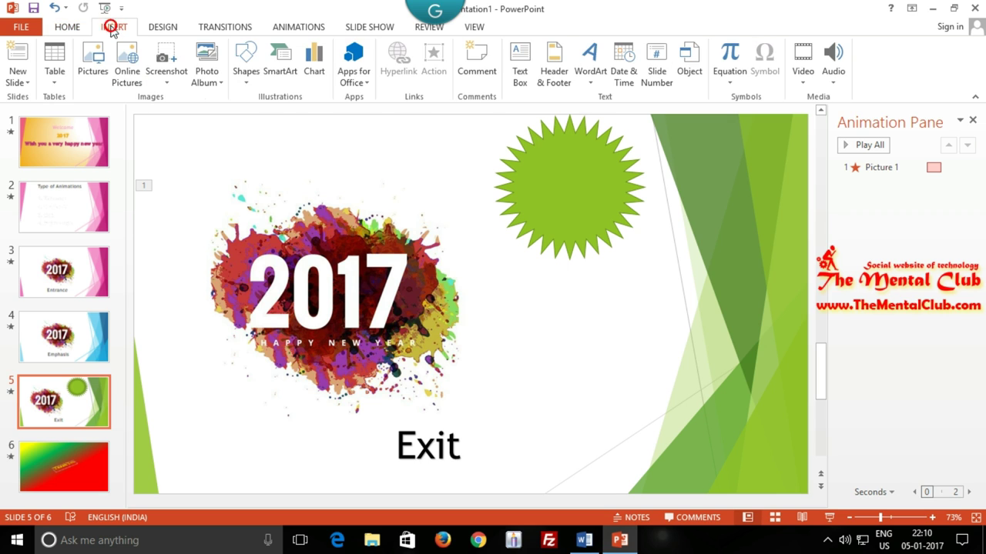
click(247, 66)
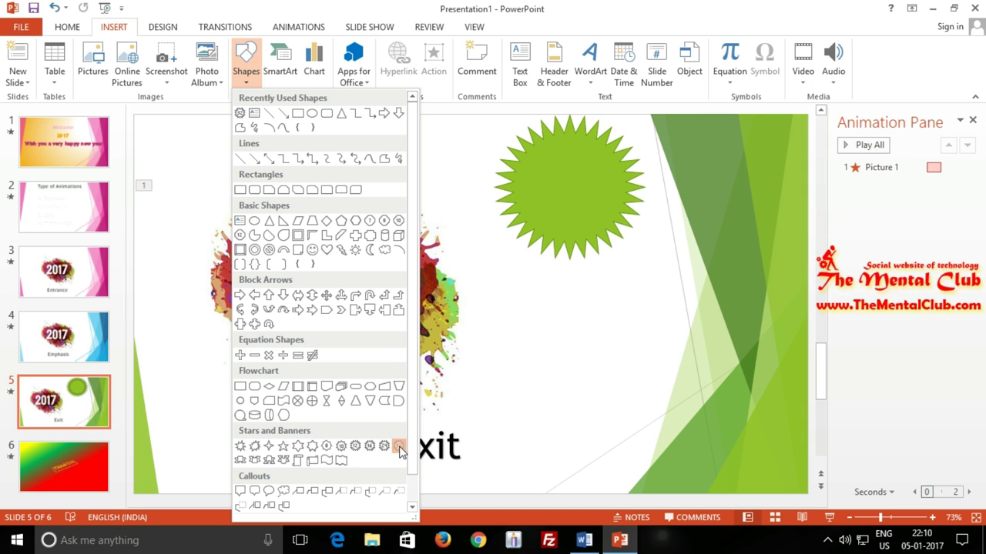
click(399, 447)
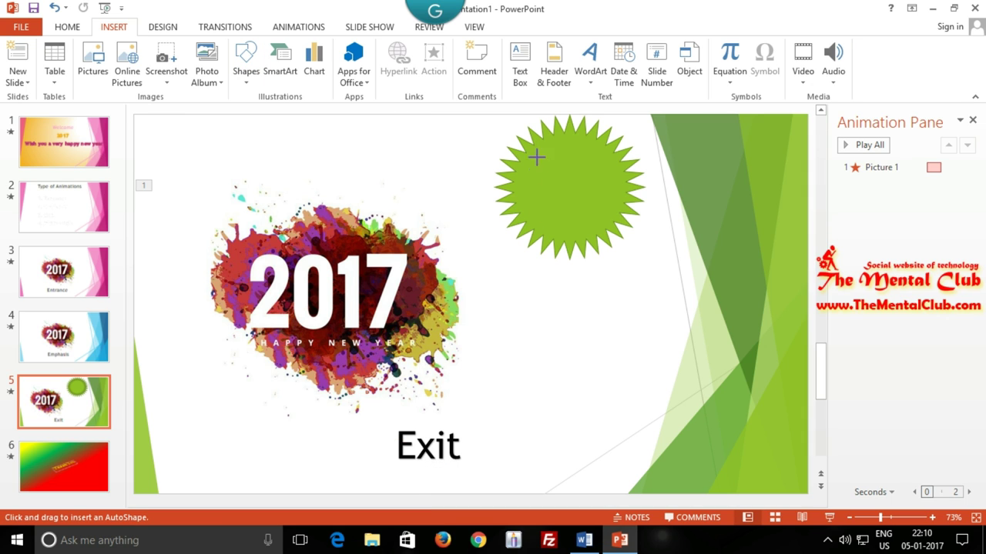
drag(537, 157, 610, 229)
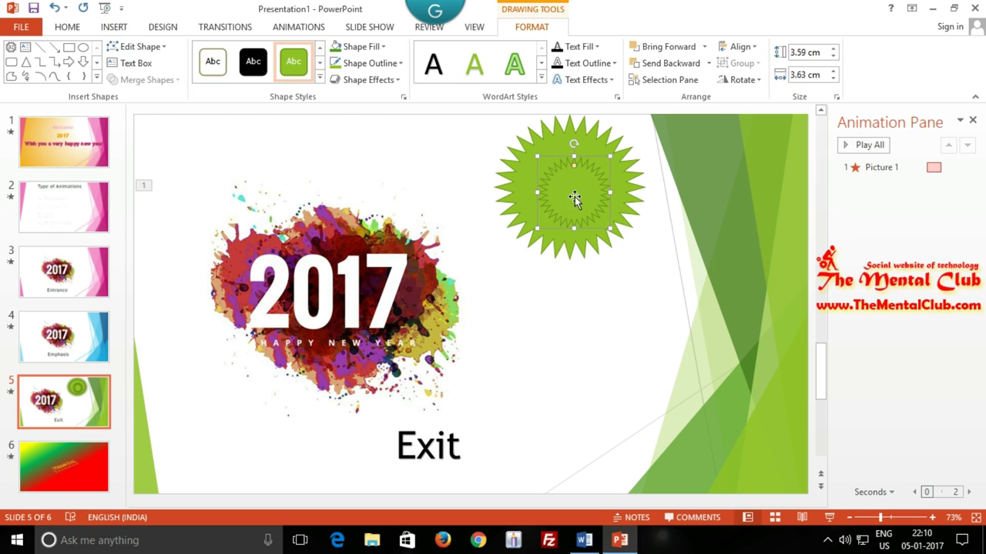
drag(537, 156, 518, 140)
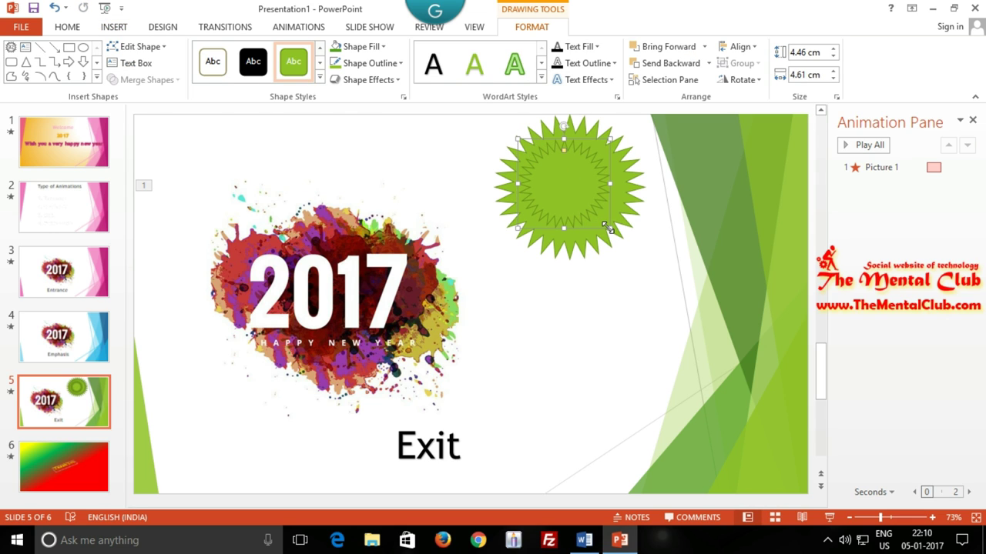
click(613, 232)
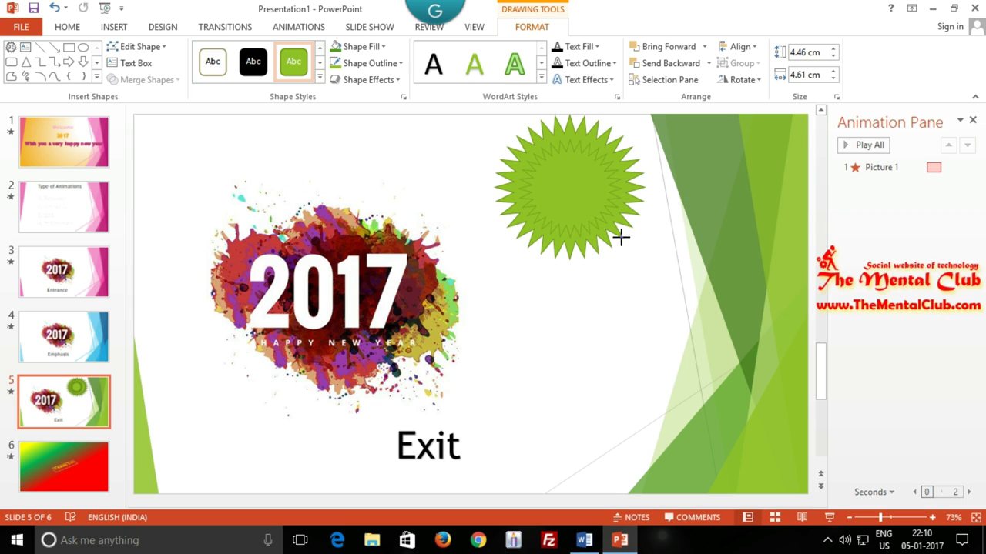
drag(583, 208, 577, 203)
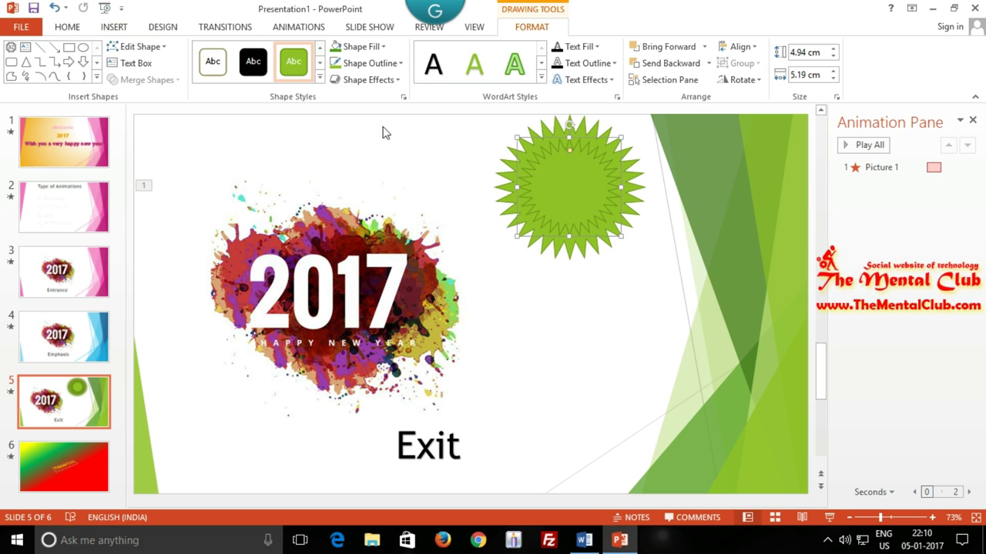
Give the inner star the Colored Fill - Red, Accent 5 shape style.
click(320, 78)
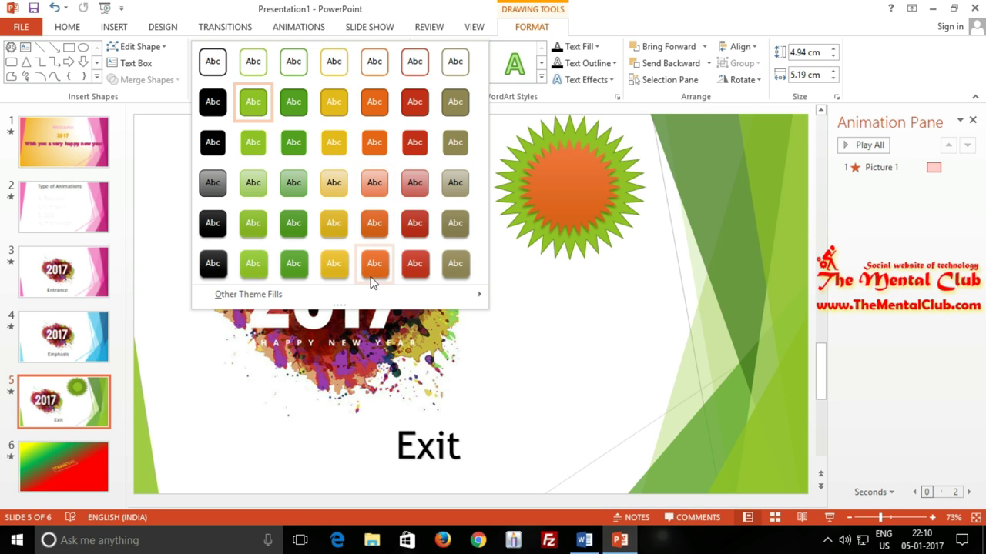
click(411, 140)
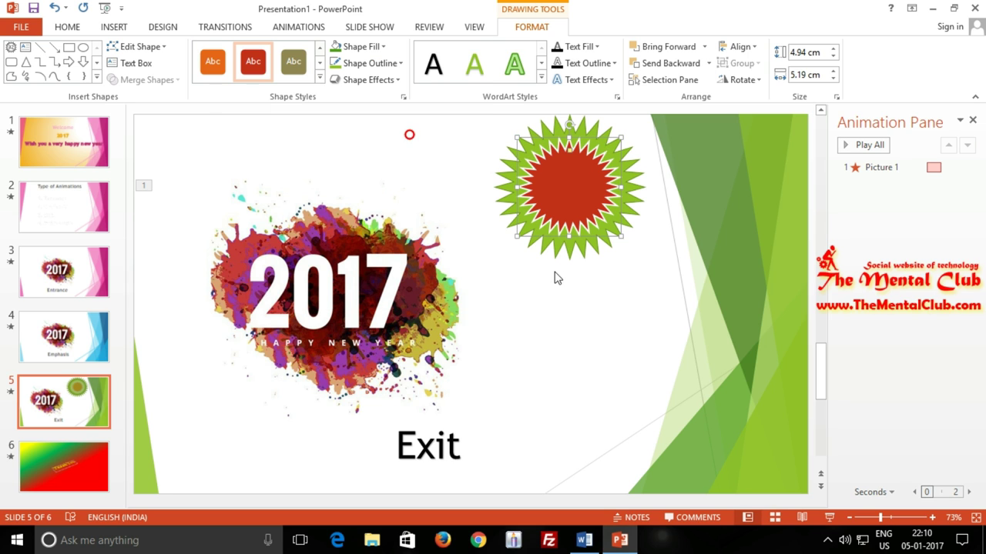
click(586, 307)
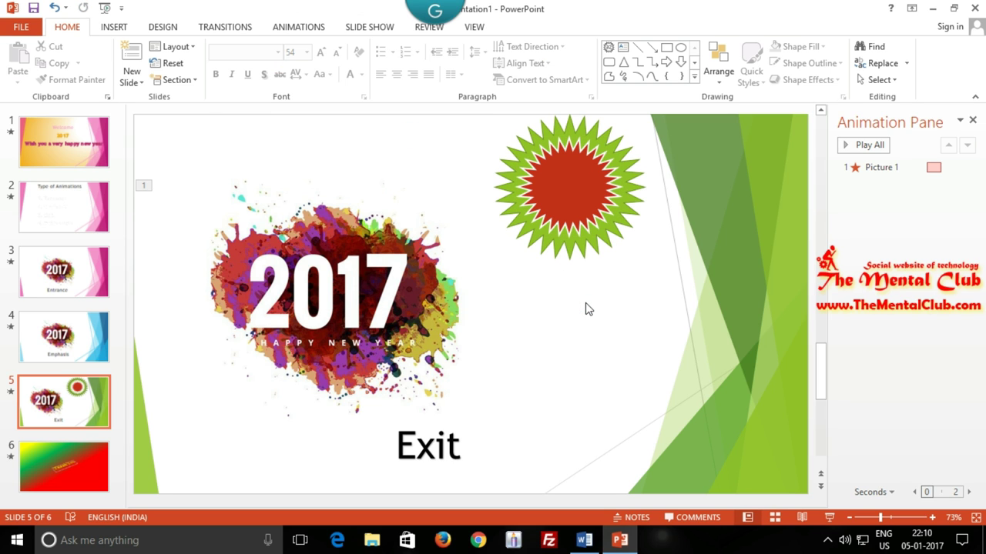
click(612, 144)
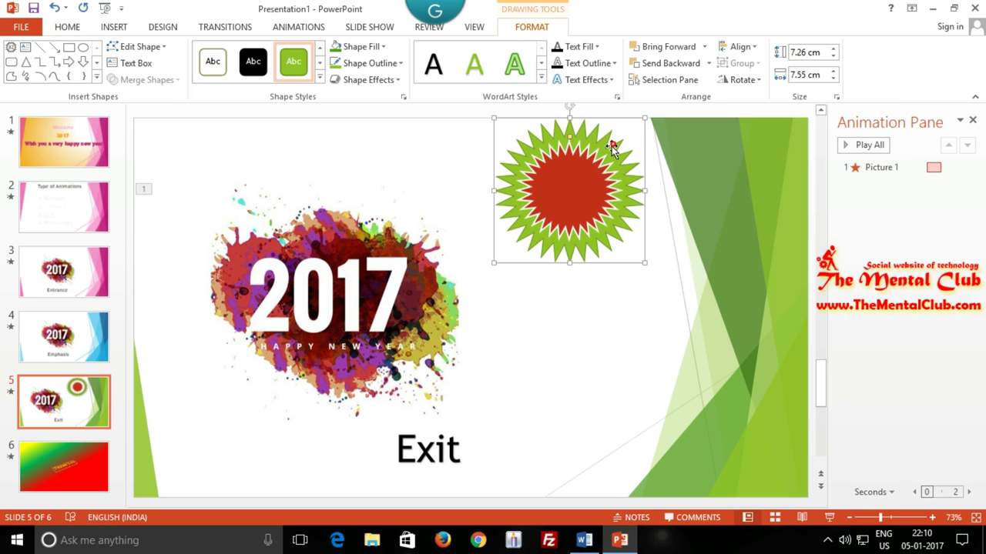
click(584, 176)
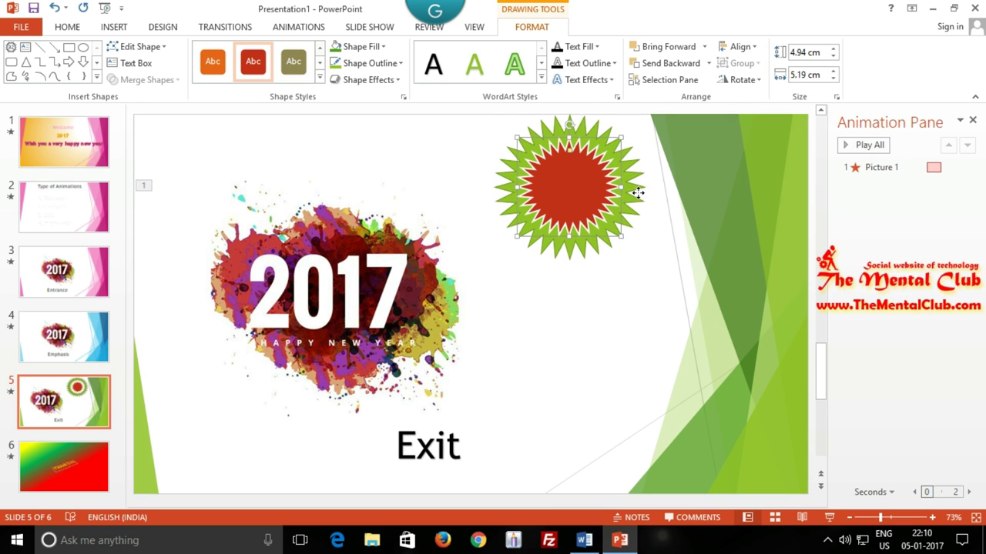
click(637, 193)
click(598, 193)
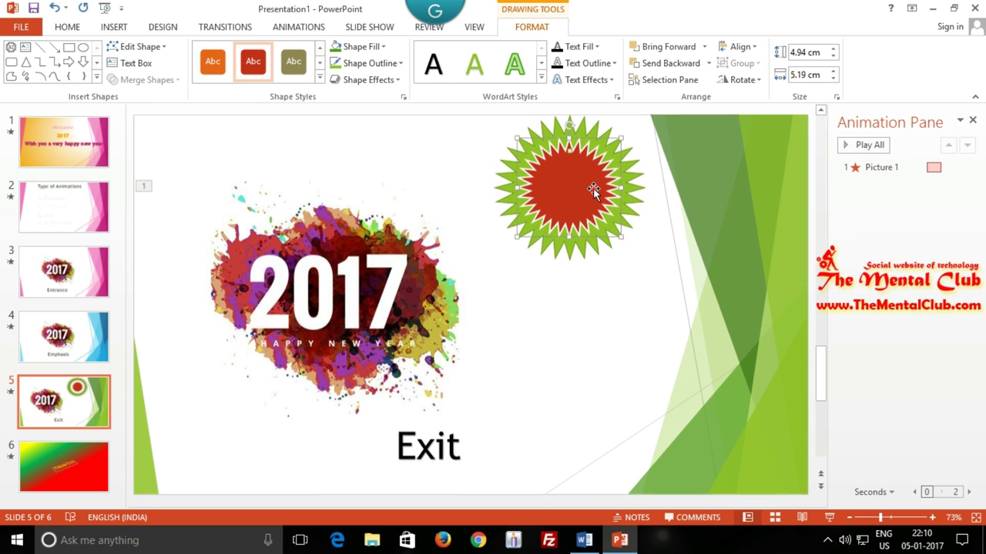
click(571, 317)
Browse the ribbon tabs and check the starburst's selection on the slide.
click(114, 29)
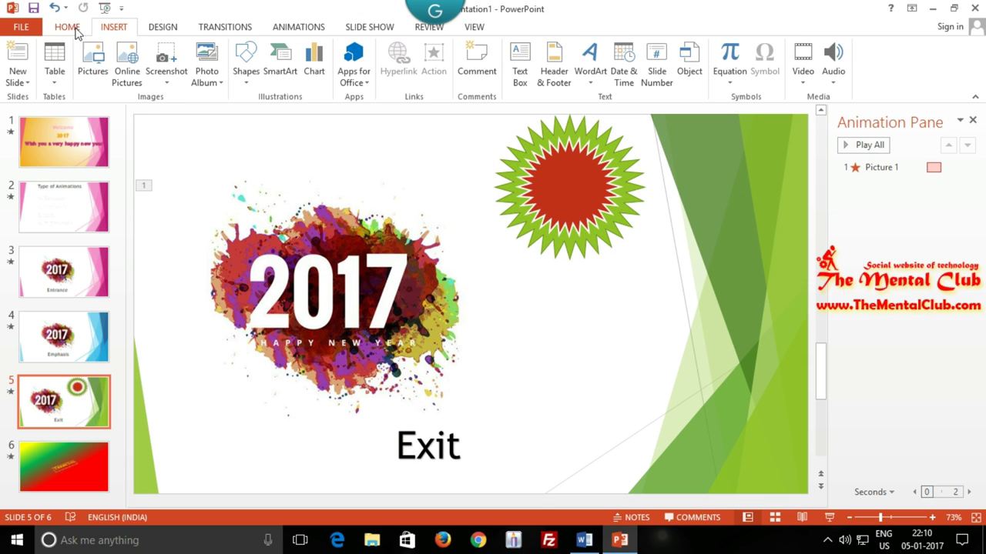
click(69, 30)
click(112, 29)
click(629, 197)
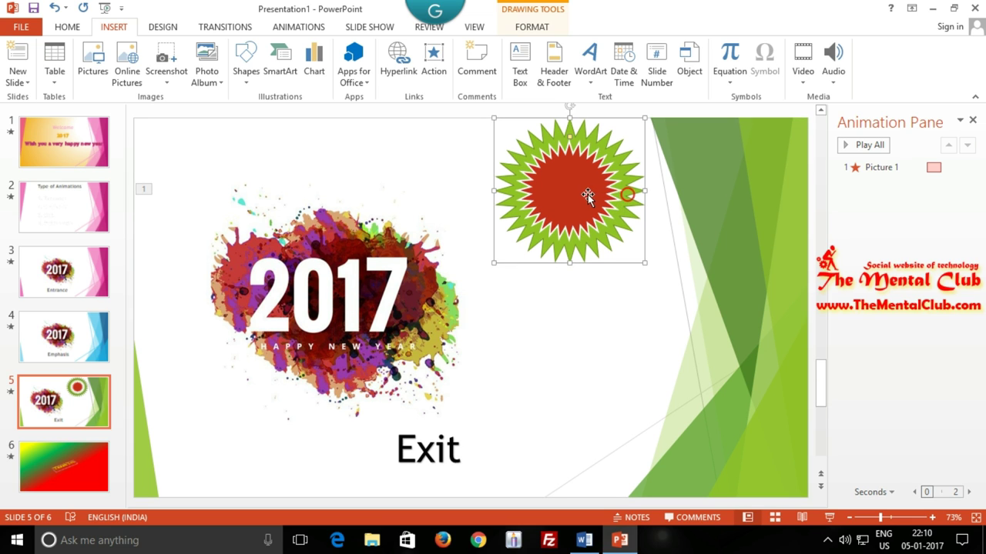
click(612, 272)
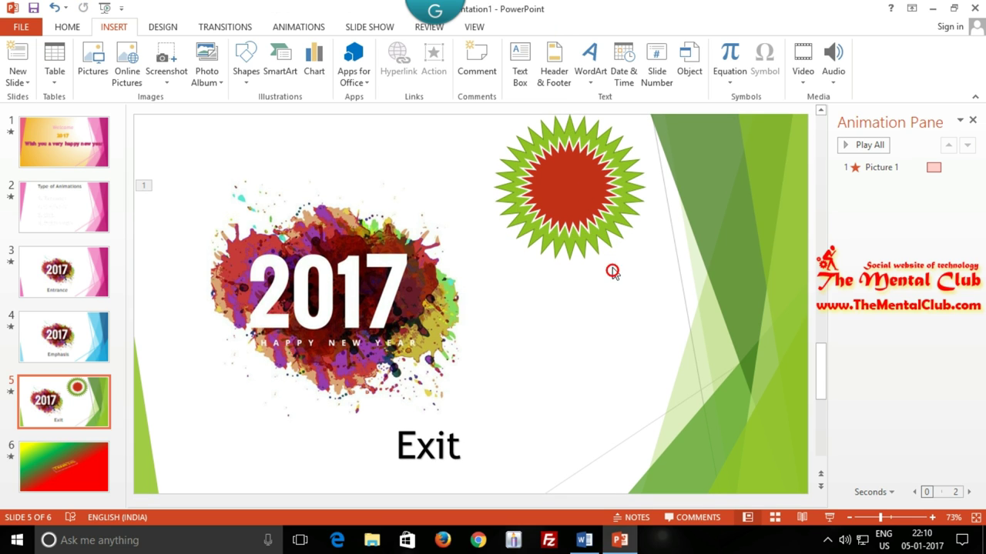
click(633, 169)
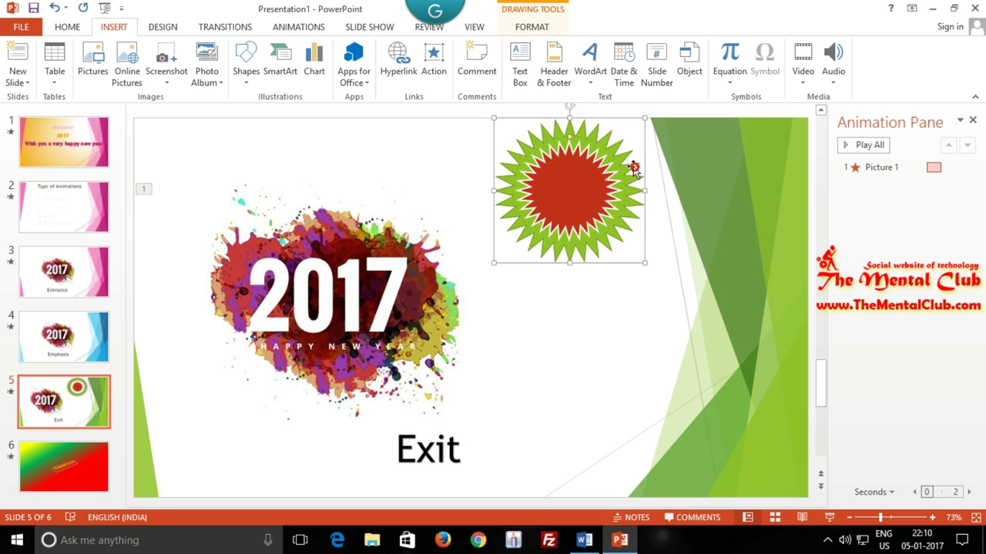
click(593, 299)
click(558, 190)
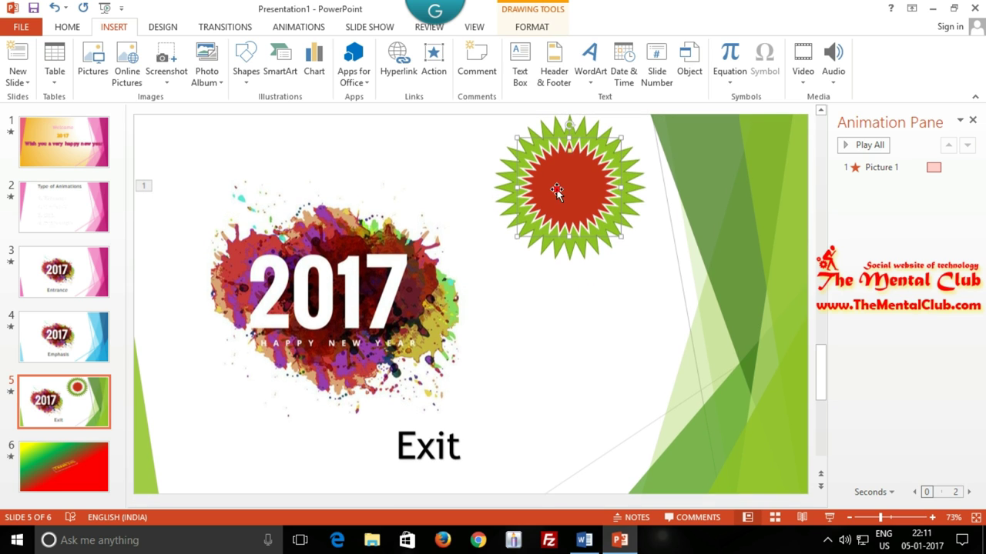
click(559, 342)
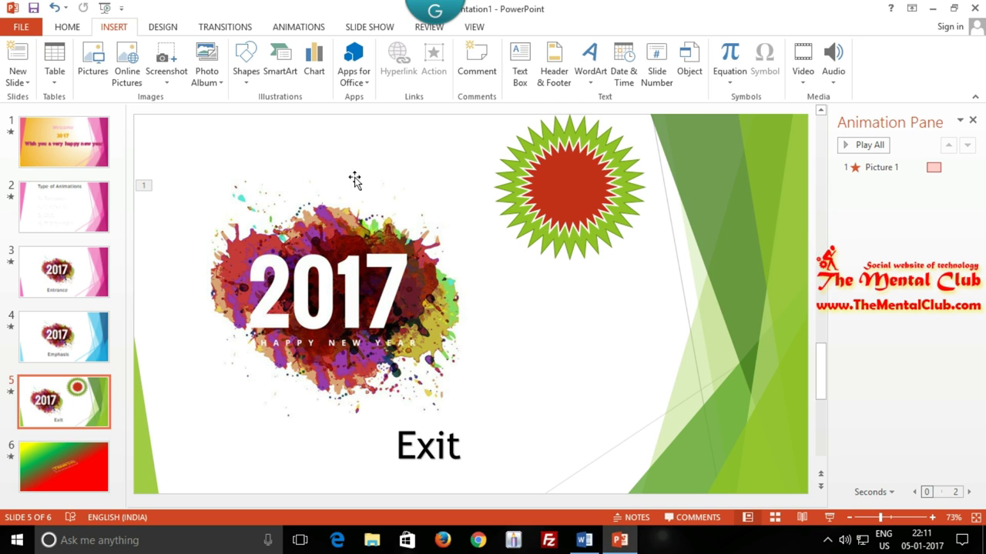
Select the outer starburst and inner red star in turn, then revisit the ribbon tabs.
click(600, 129)
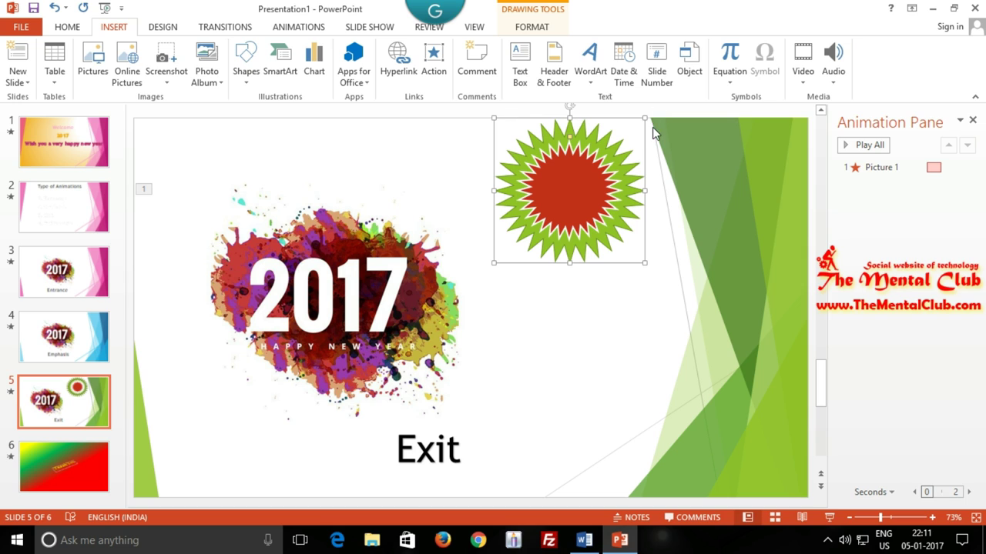
click(552, 186)
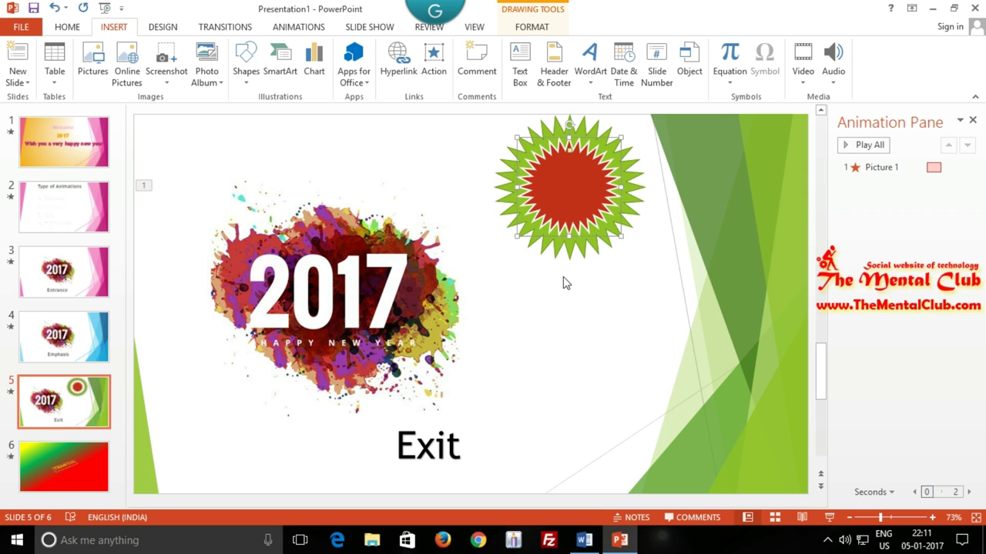
click(580, 286)
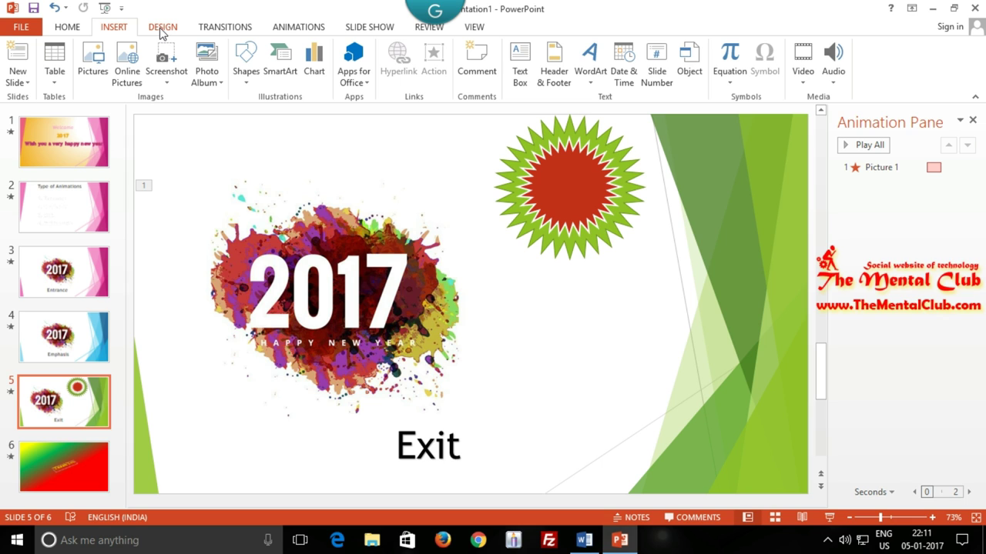
click(162, 29)
click(114, 29)
Give the outer green starburst a Spin emphasis animation.
click(298, 27)
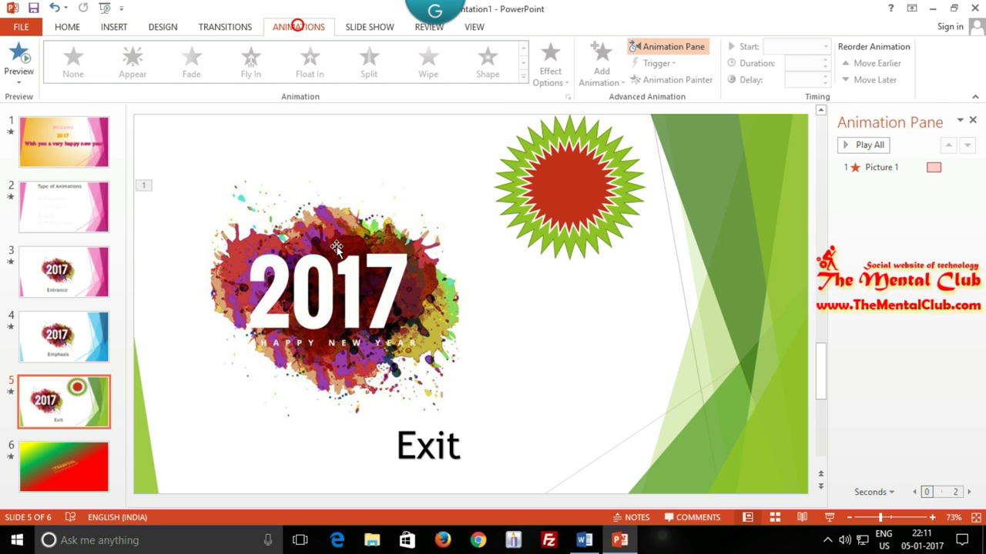
click(632, 167)
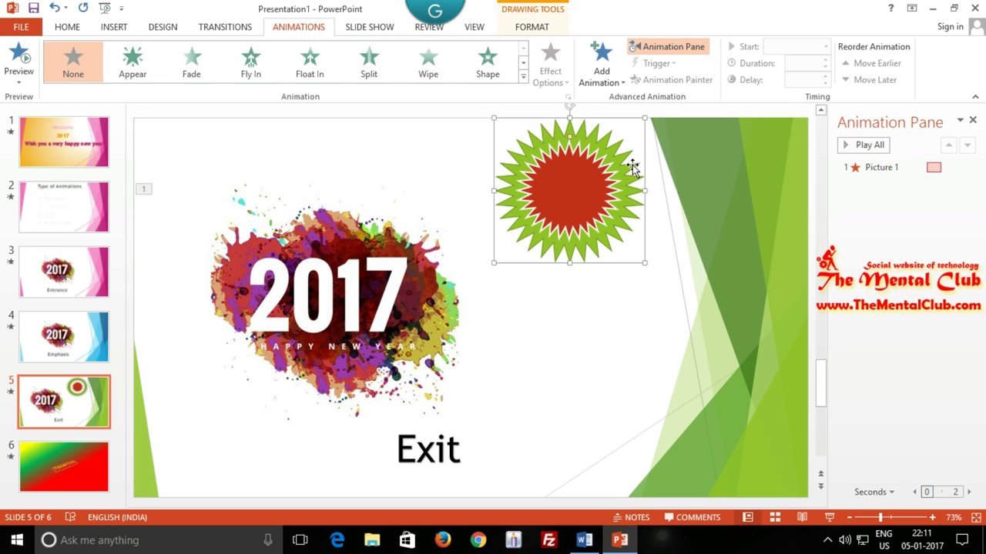
click(523, 77)
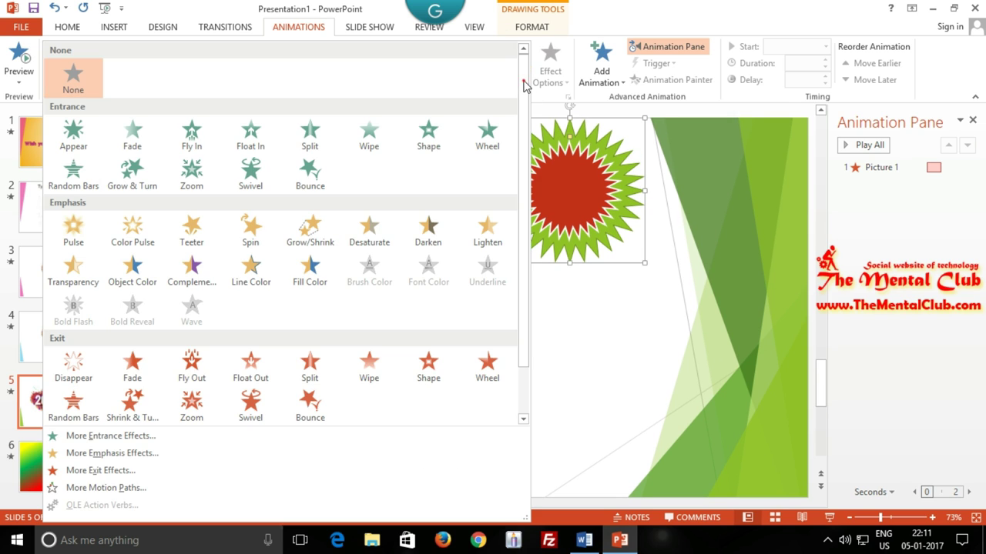
click(119, 460)
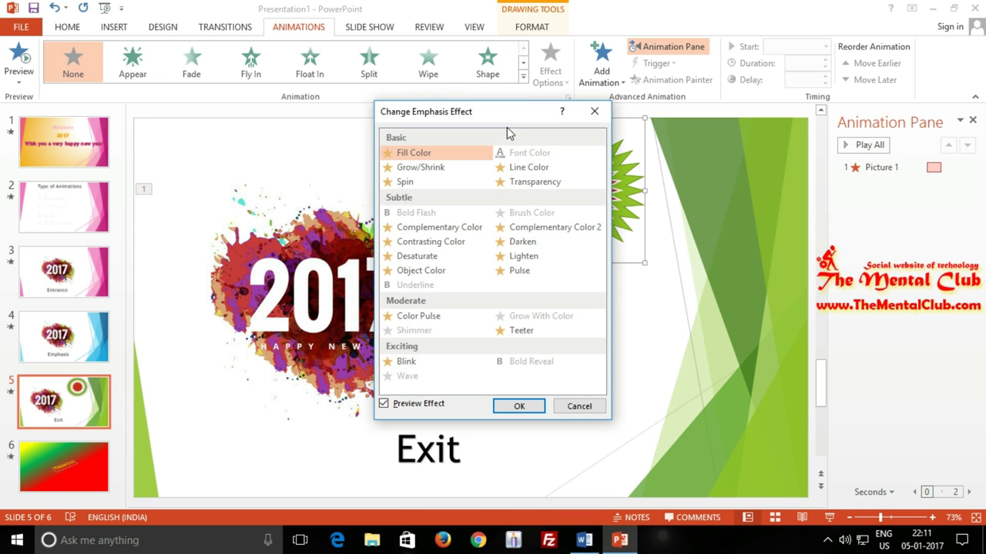
drag(498, 117, 787, 143)
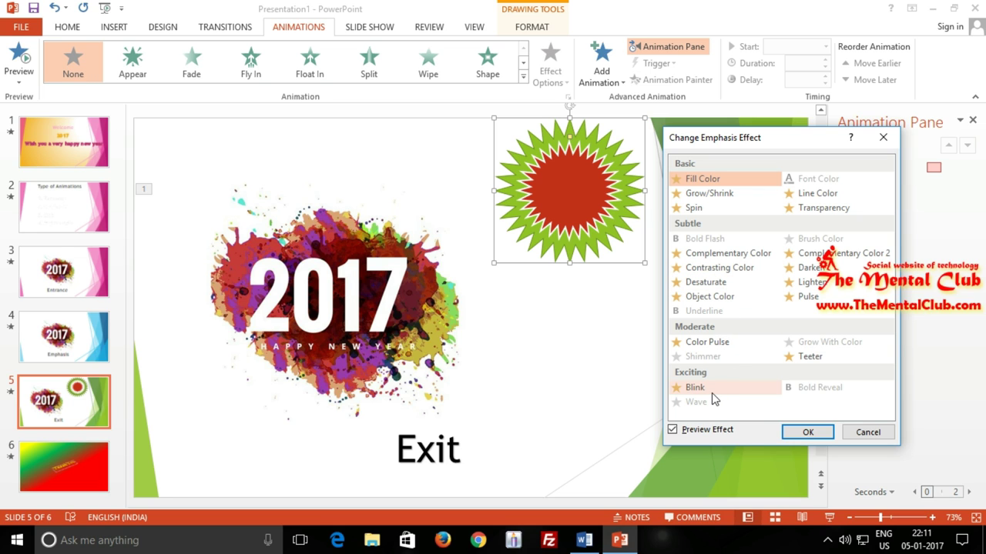
click(707, 210)
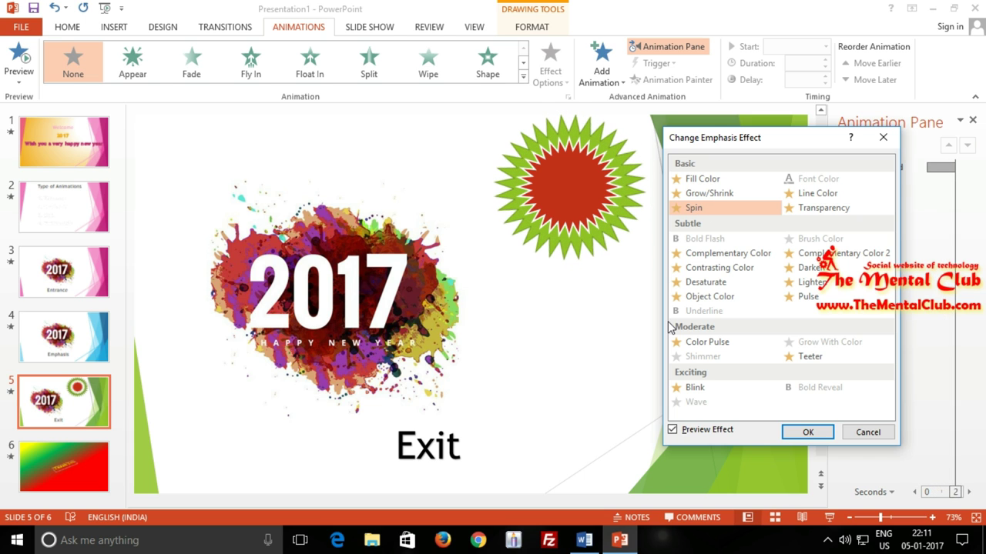
click(796, 430)
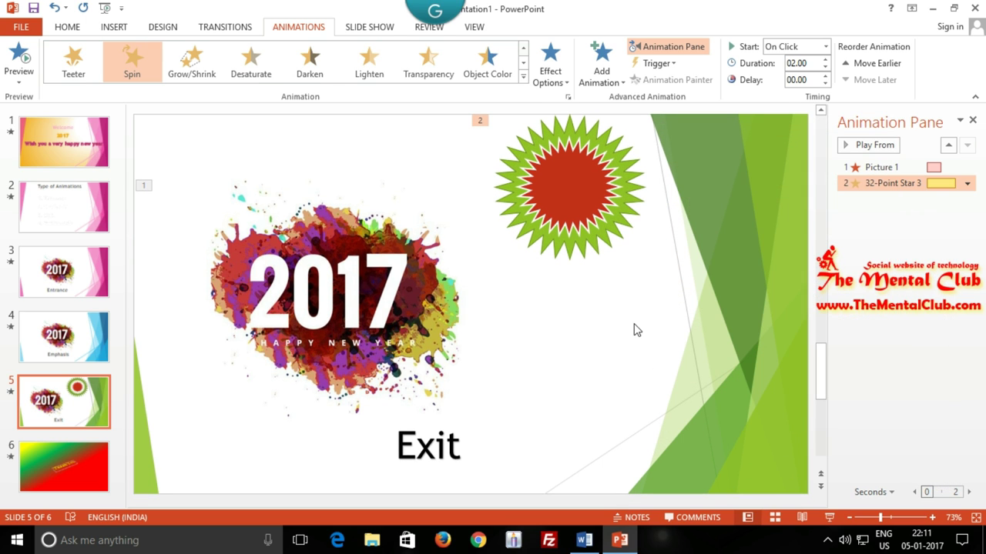
Give the inner red star a Spin emphasis animation as well.
click(576, 188)
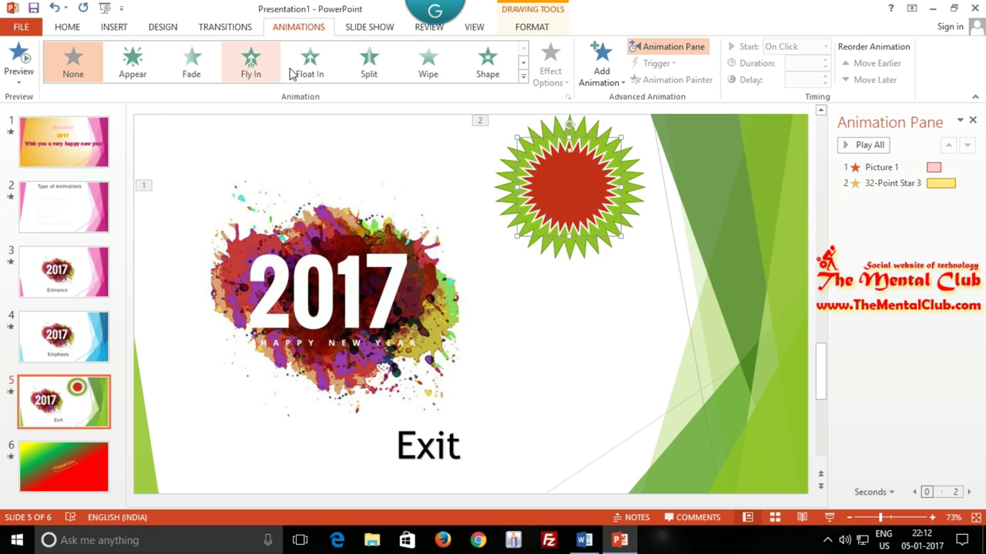
click(522, 79)
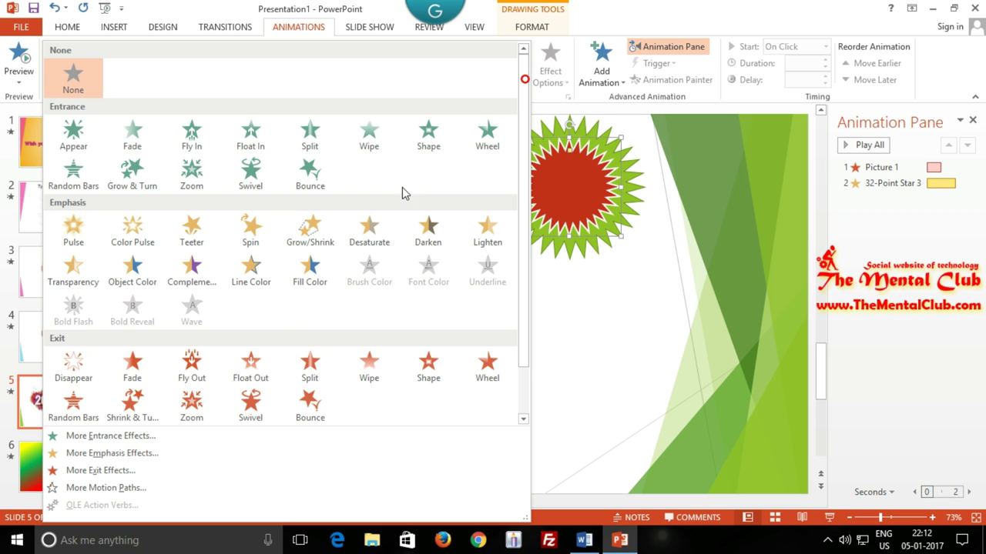
click(119, 460)
drag(493, 108, 720, 147)
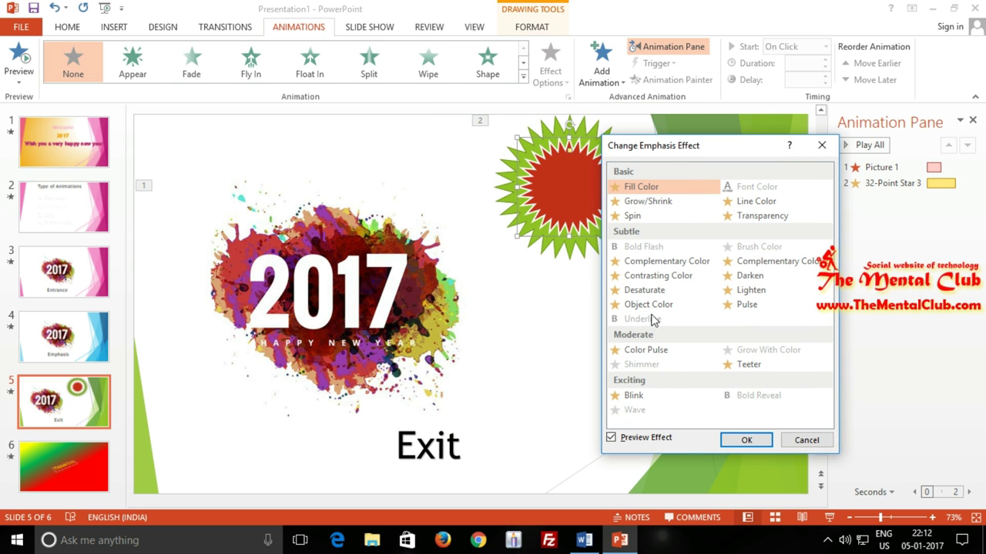
click(644, 218)
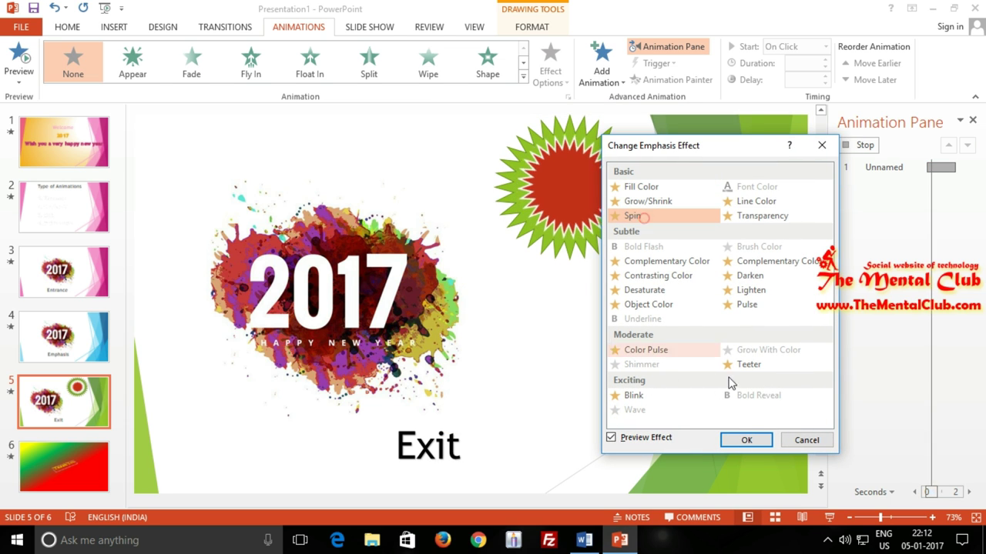
click(747, 441)
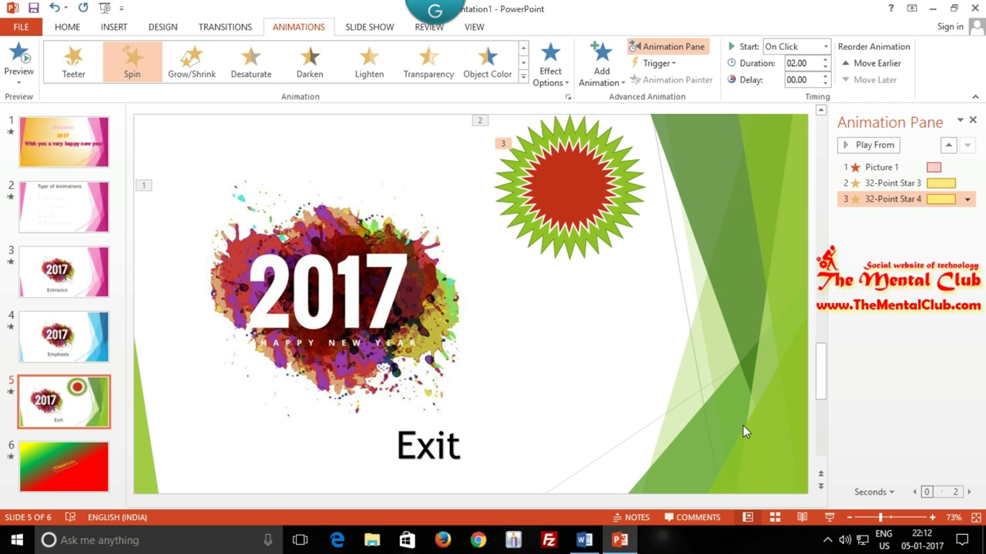
Preview the slide's animations, then remove the 2017 picture's exit animation.
click(23, 73)
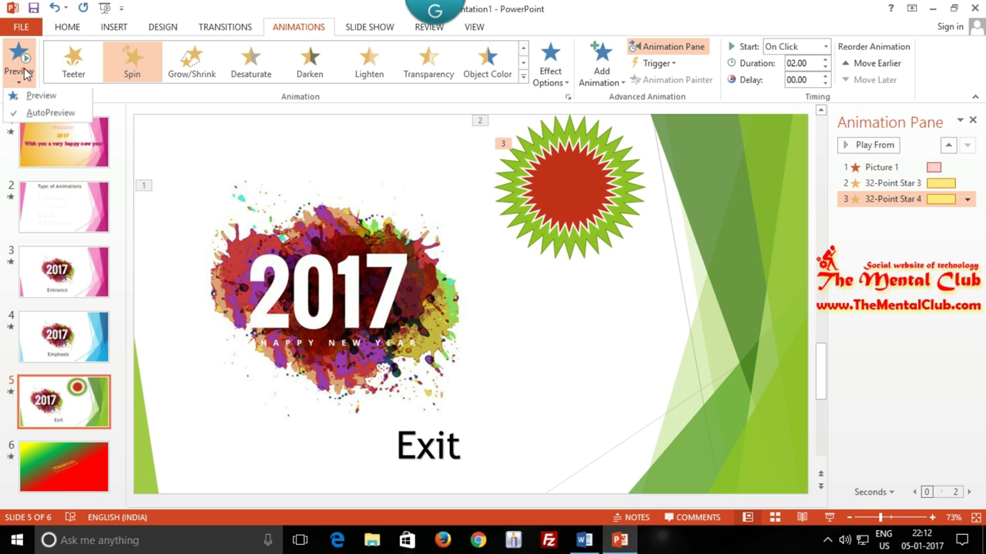
click(26, 62)
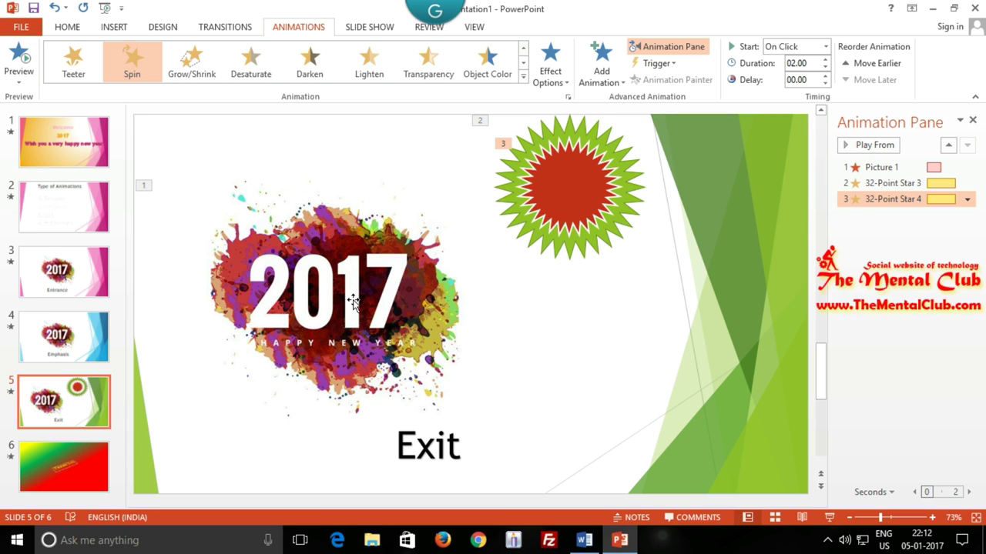
click(353, 300)
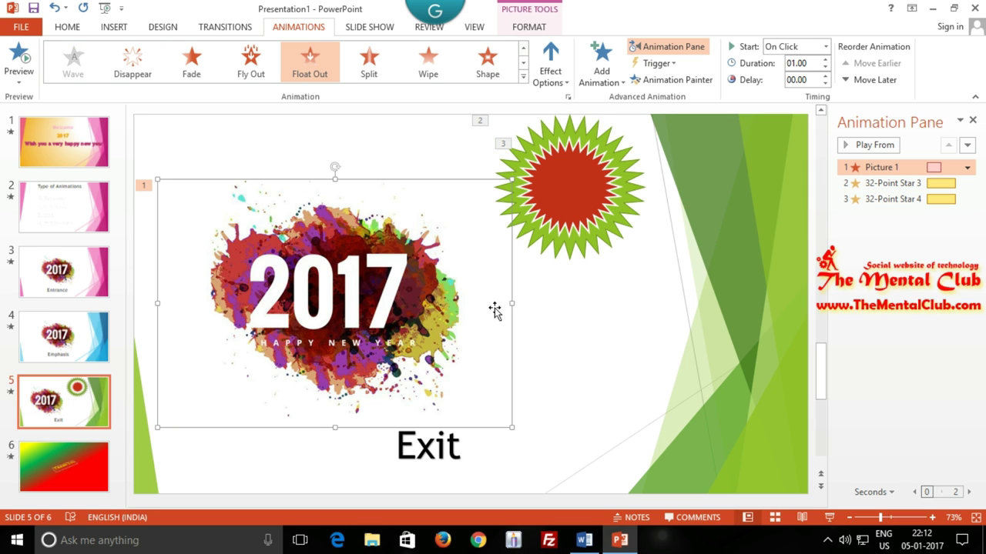
right_click(885, 169)
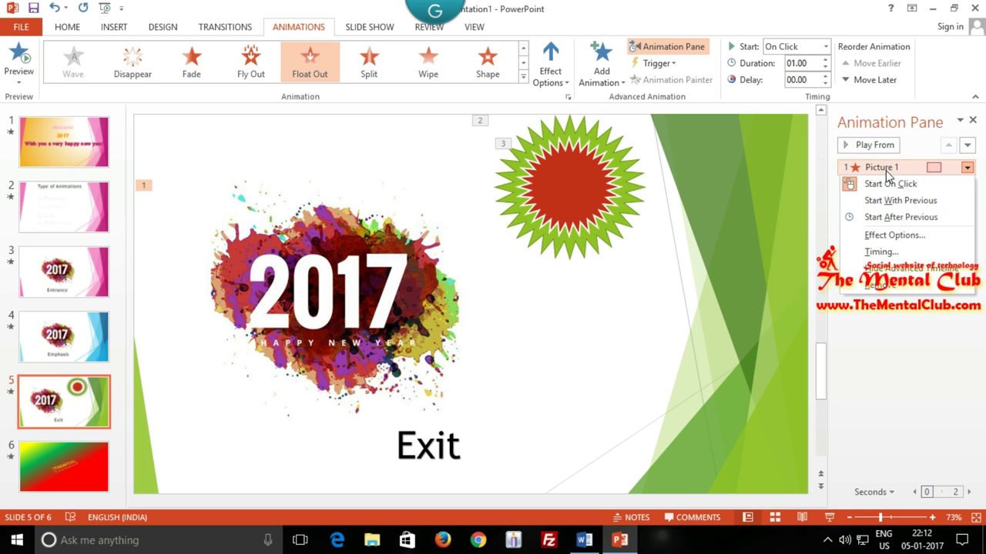
click(889, 291)
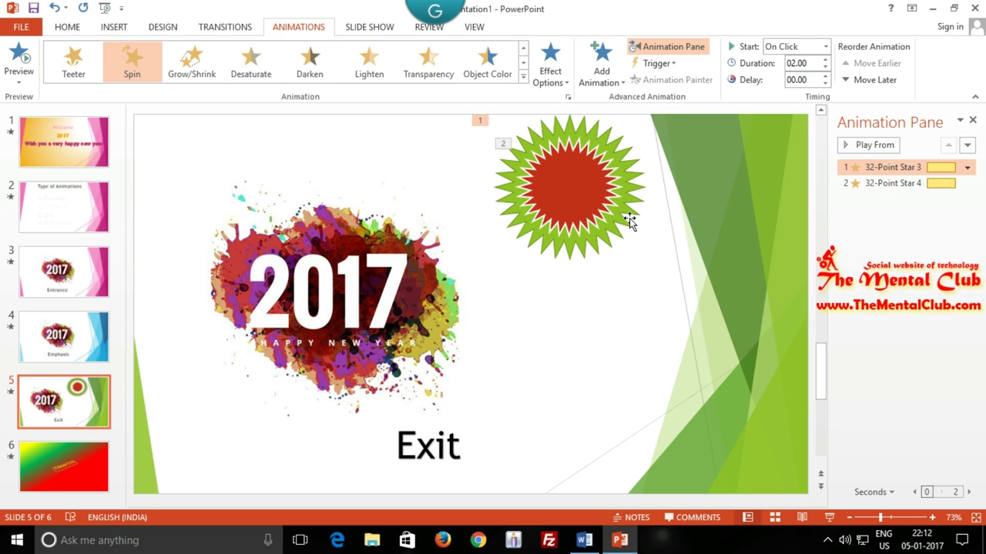
Run the slide show from slide 5, advance once, and return to editing.
click(376, 30)
click(77, 61)
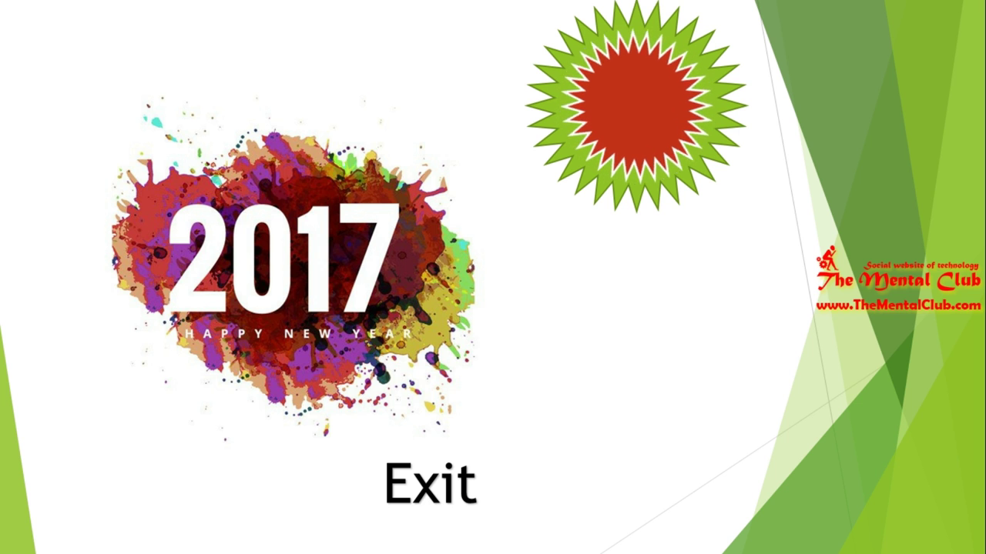
key(Right)
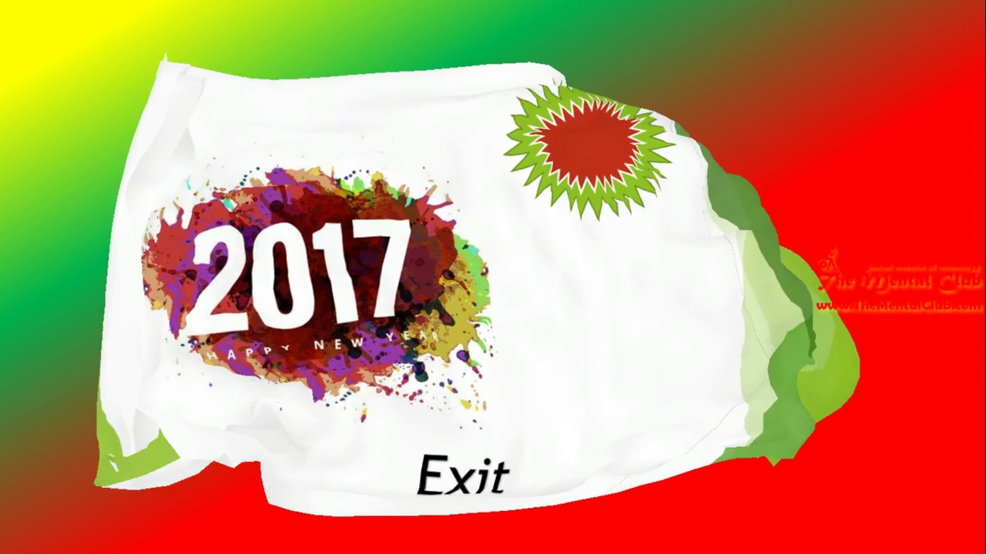
key(Escape)
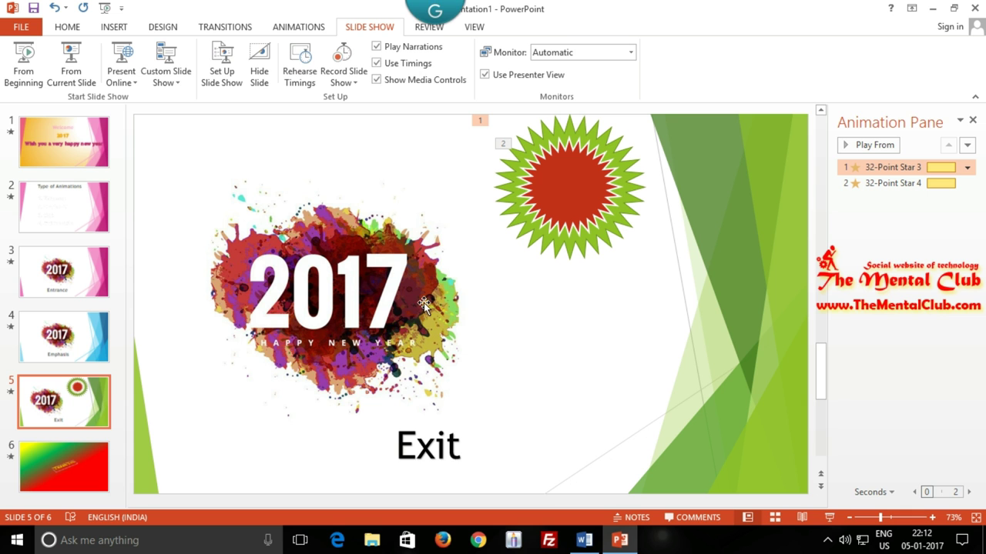
click(566, 207)
Select the outer and inner stars in turn to identify 32-Point Star 3 and 4.
click(574, 248)
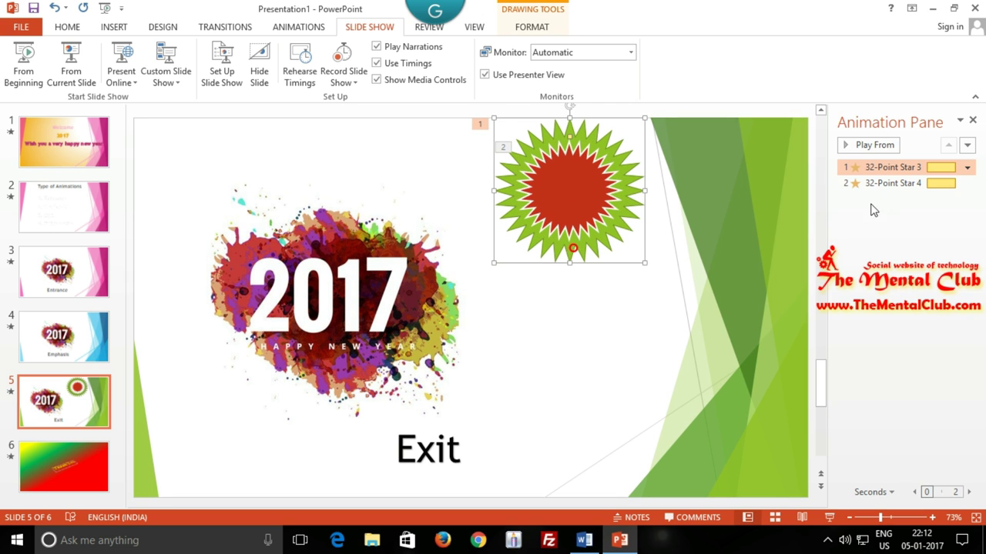
click(967, 167)
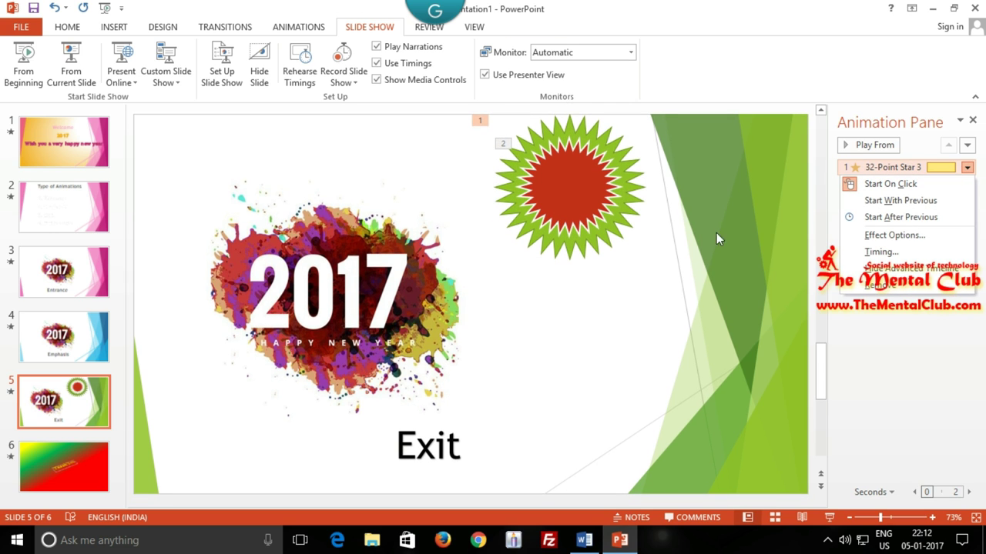
click(584, 198)
click(632, 191)
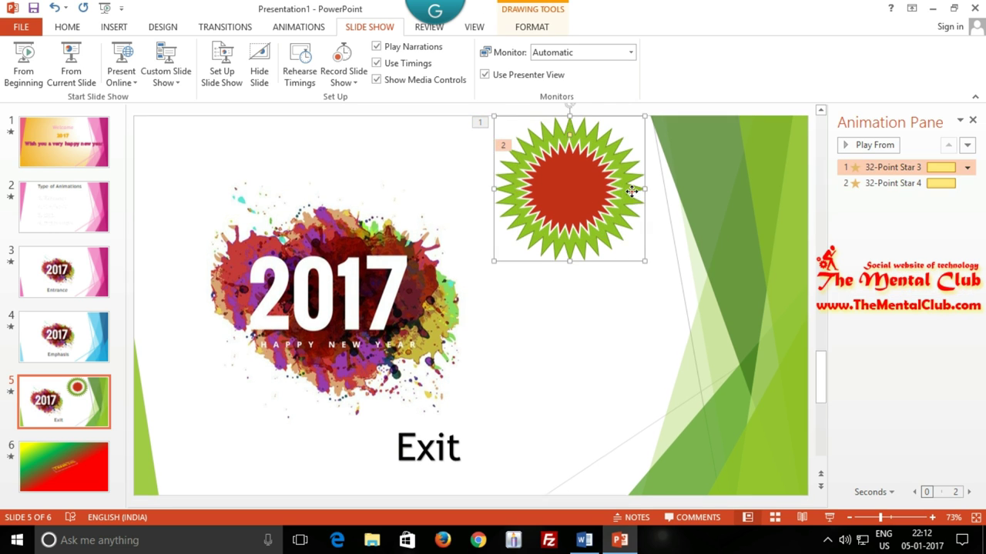
click(597, 198)
click(586, 305)
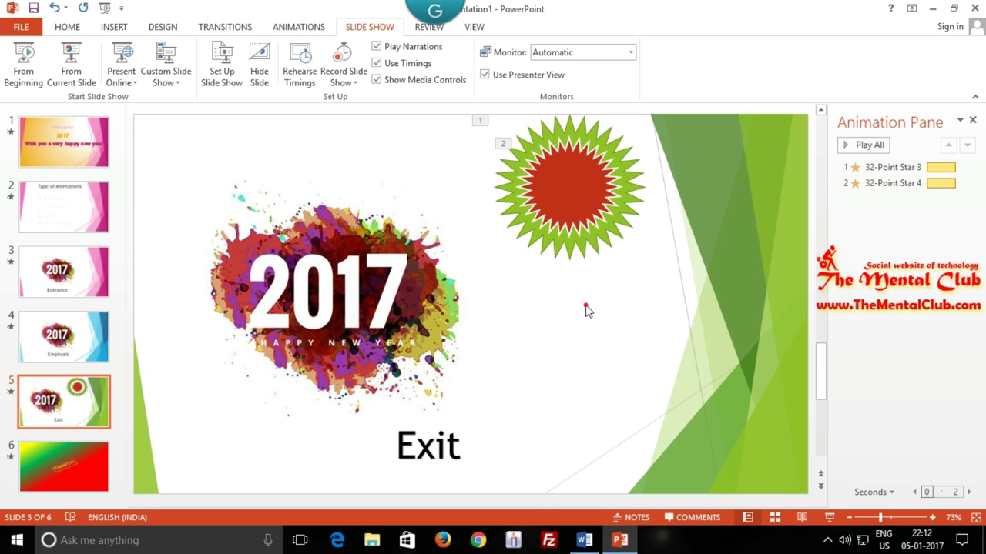
click(608, 144)
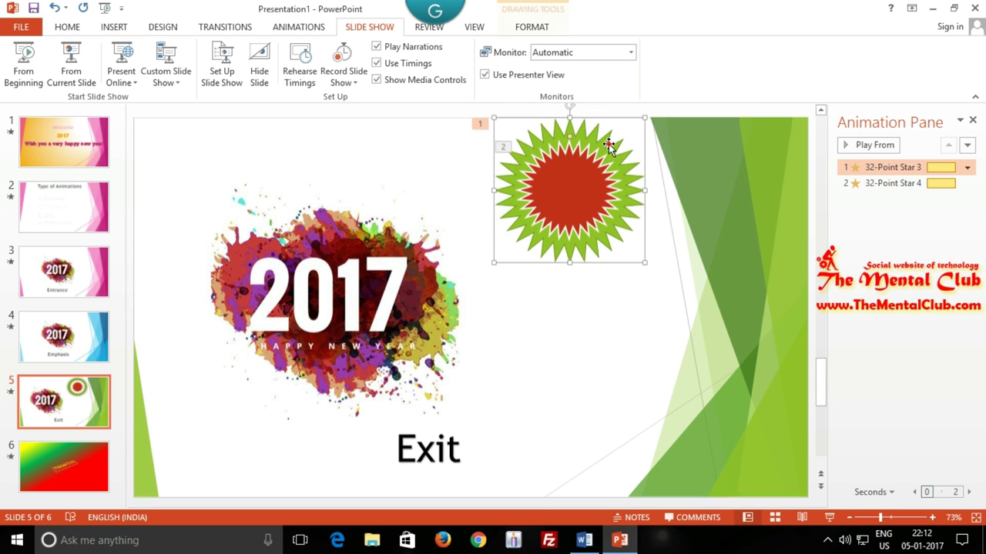
click(617, 317)
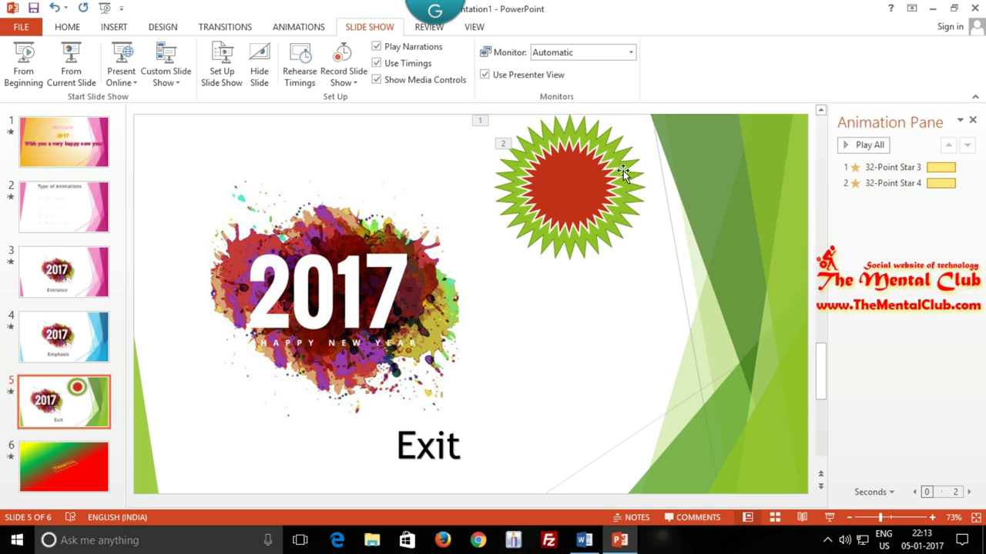
click(587, 179)
Set both 32-Point Star 3 and Star 4 animations to start With Previous.
click(629, 169)
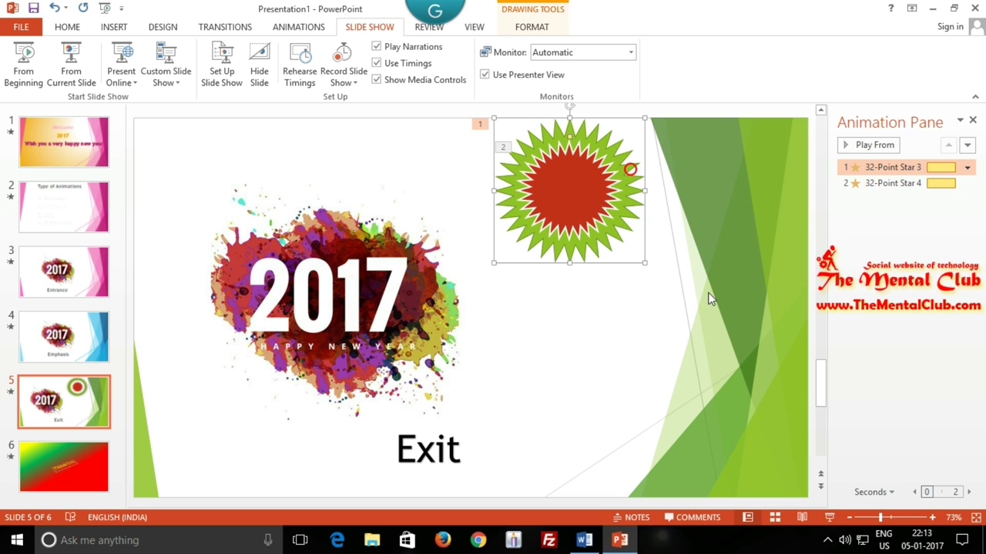
click(968, 167)
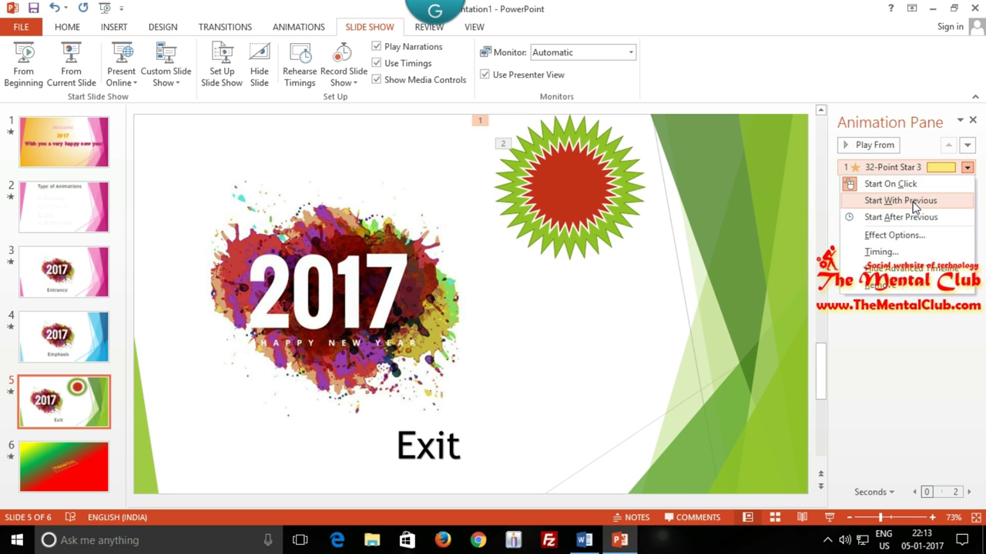
click(912, 200)
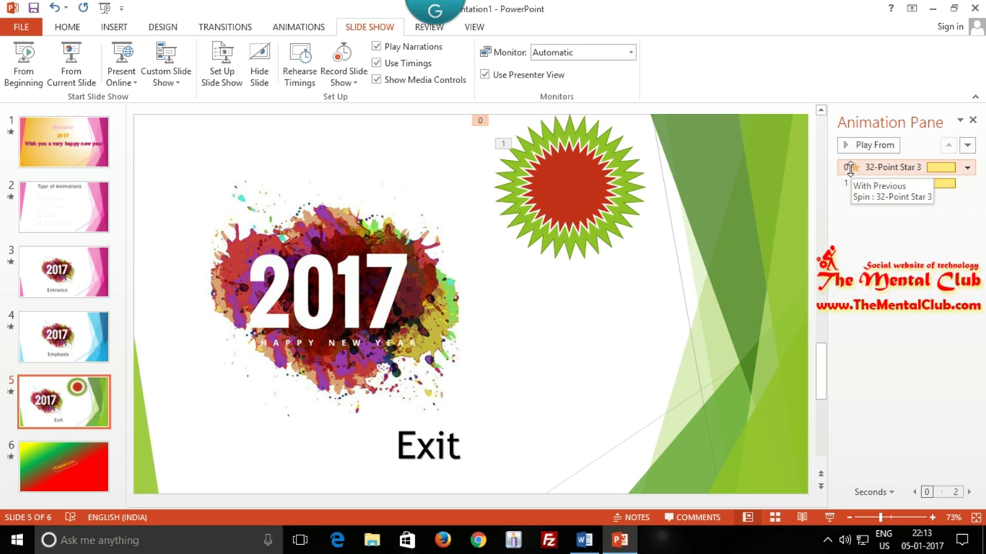
click(578, 182)
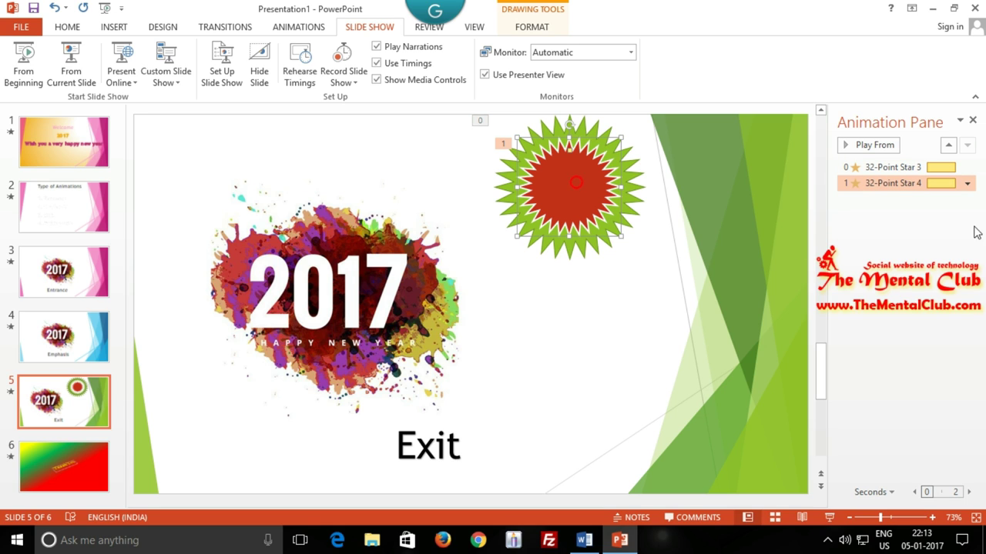
click(967, 185)
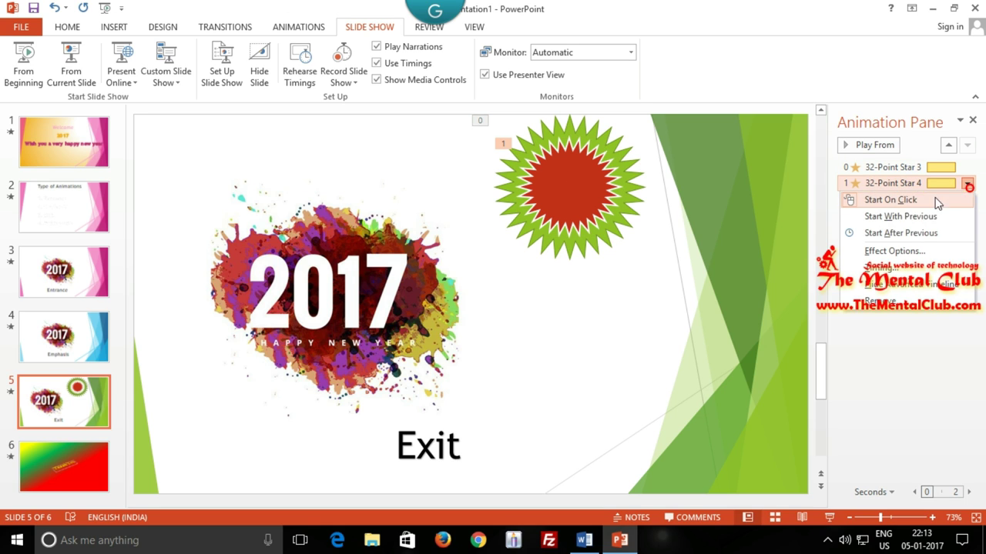
click(901, 218)
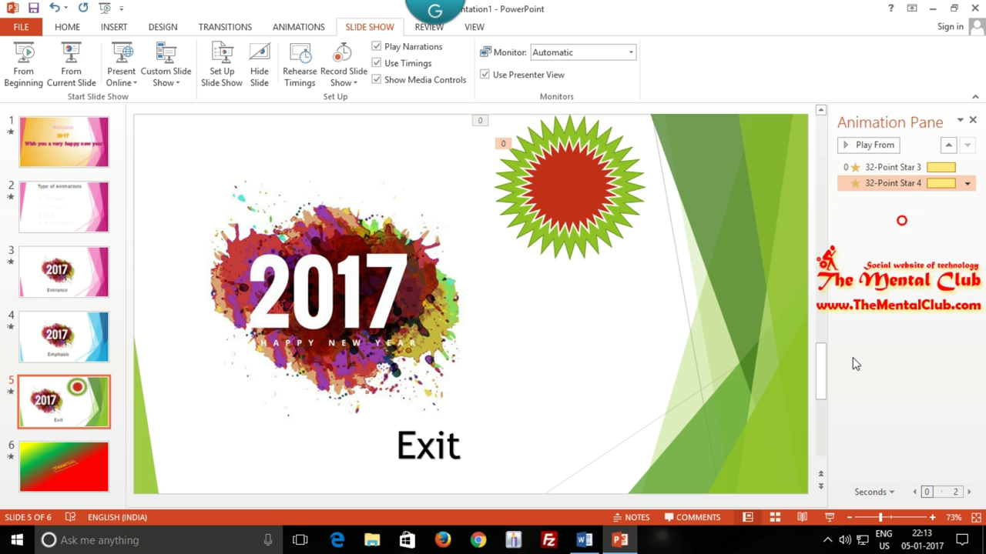
Test slide 5 in a slide show, then return to Star 4's animation options.
click(72, 53)
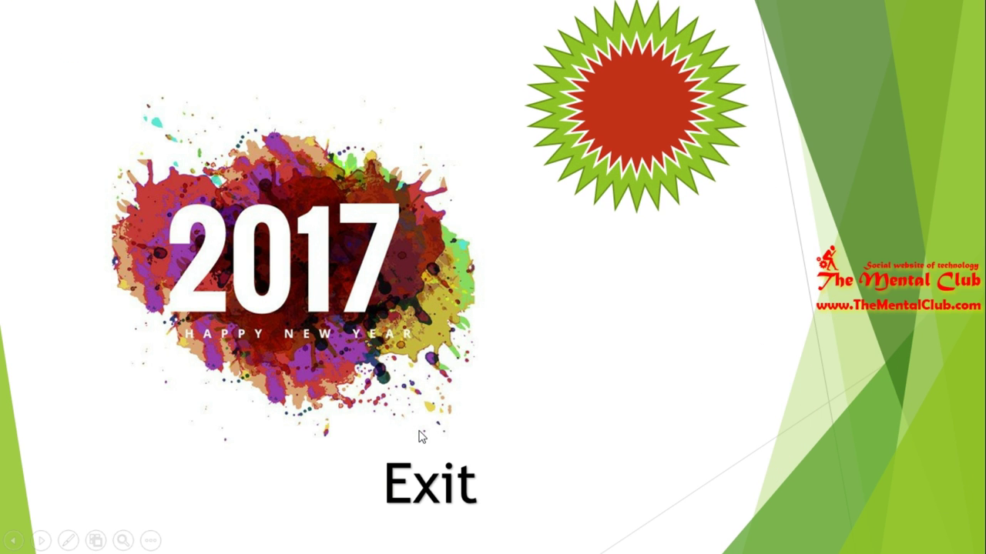
key(Escape)
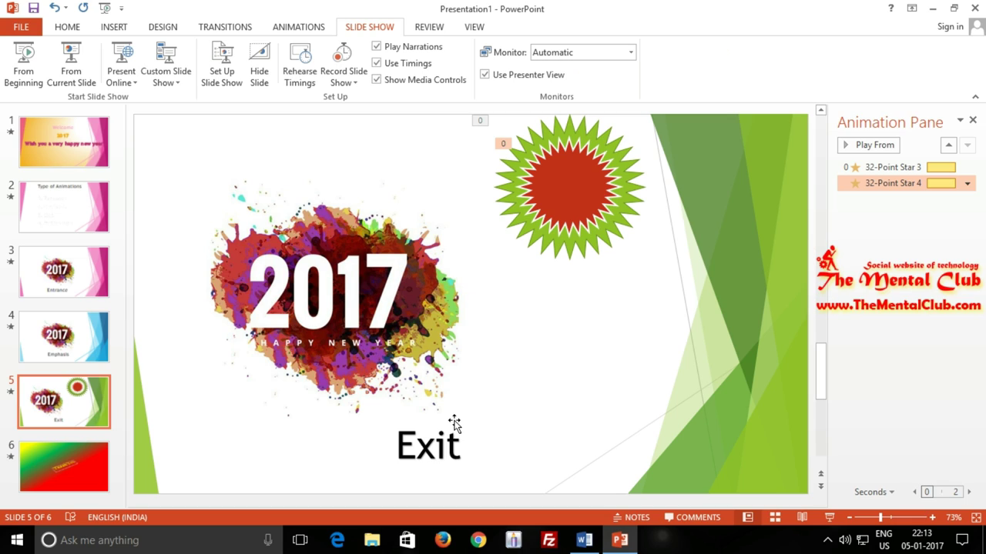
click(625, 168)
click(590, 189)
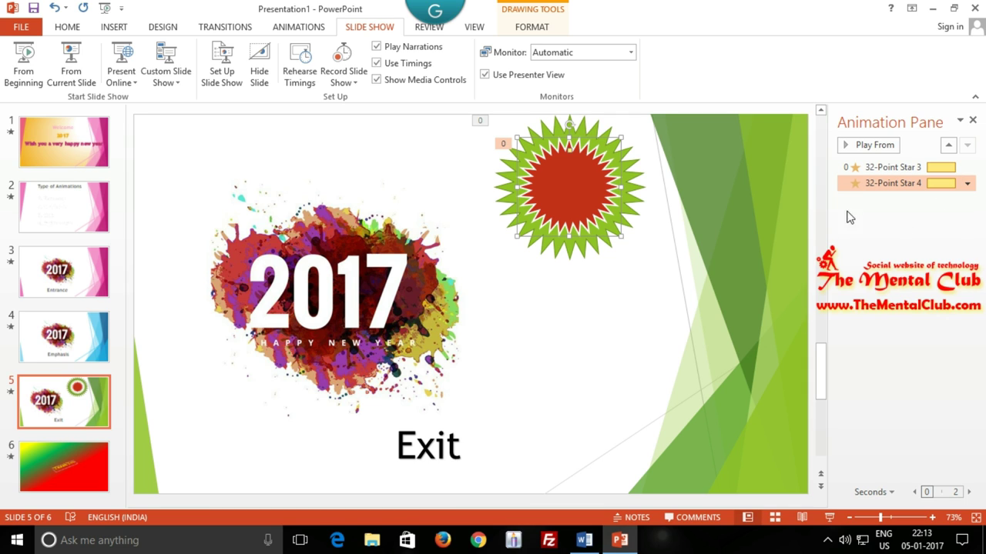
click(966, 184)
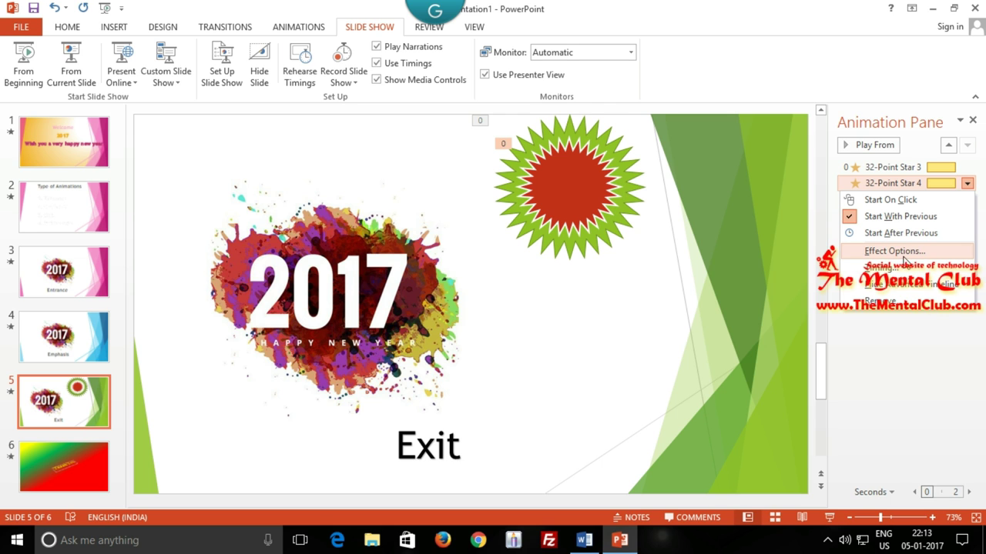
Make the inner star's Spin turn 360° counterclockwise and replay slide 5 as a show.
click(897, 251)
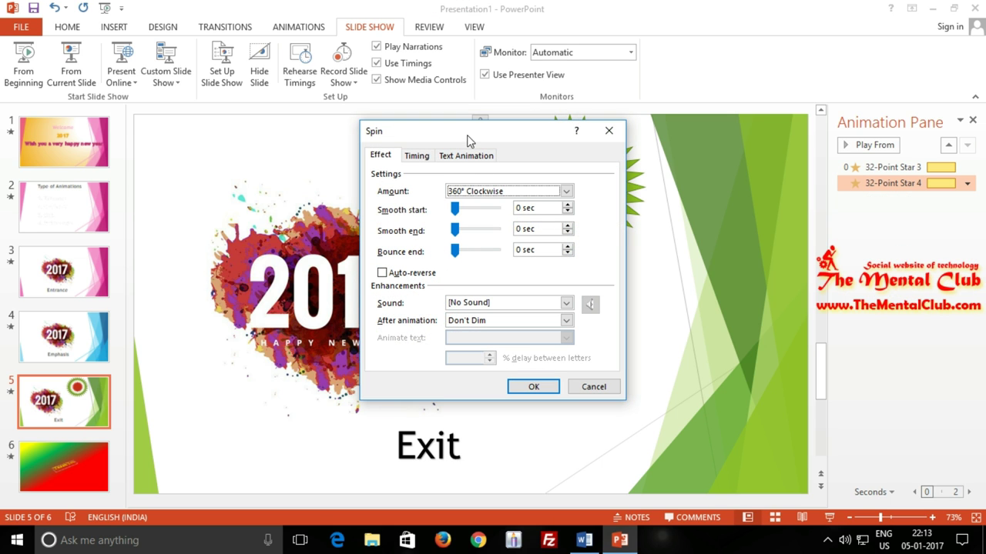
drag(468, 141, 724, 165)
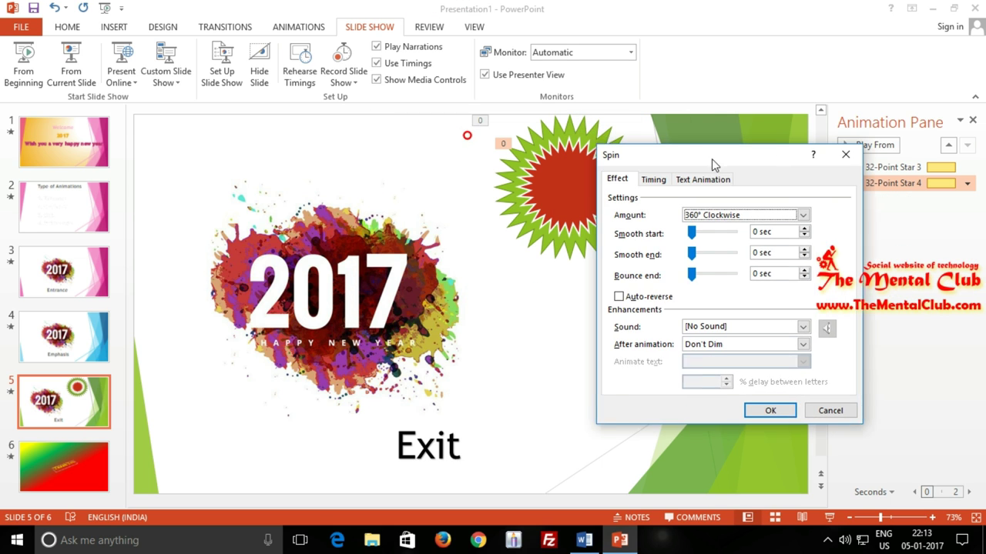
click(821, 217)
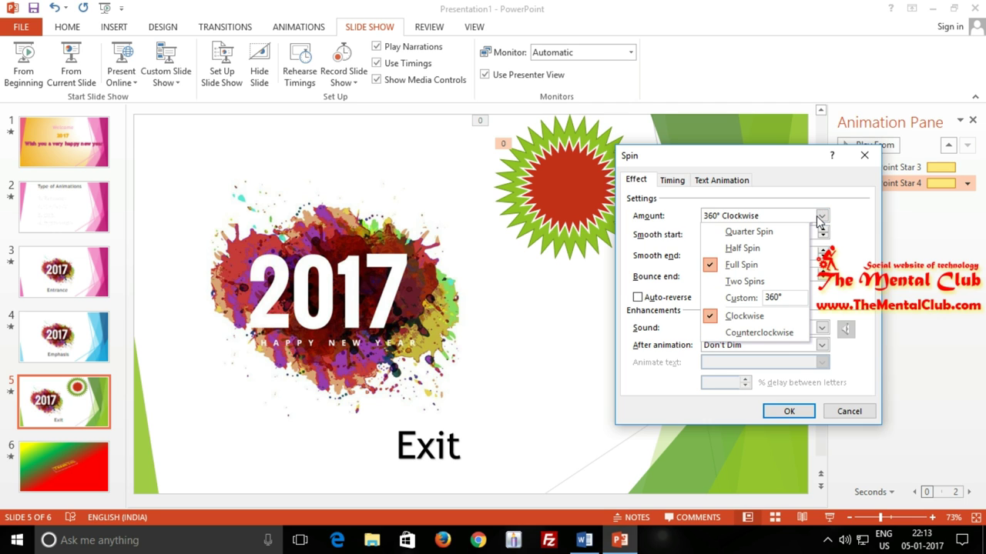
click(768, 333)
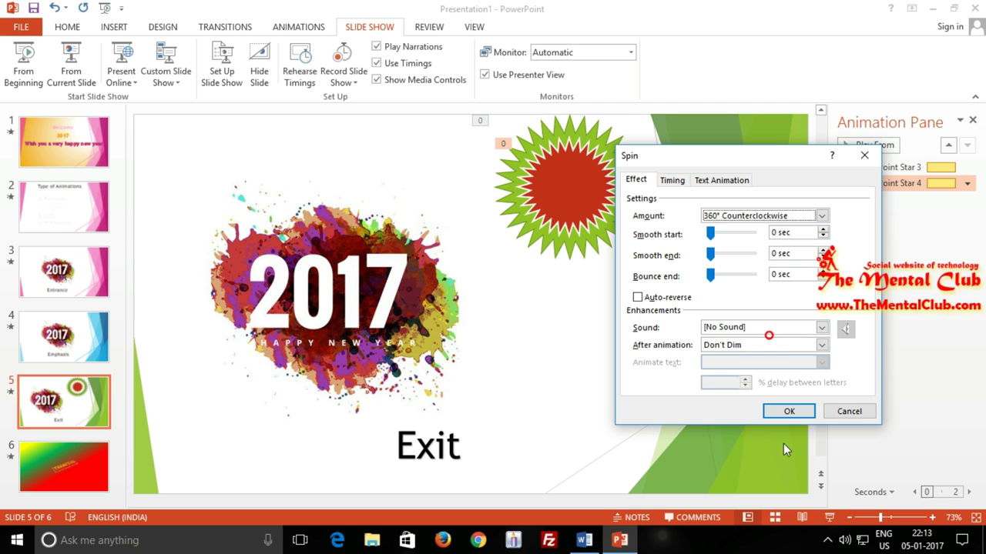
click(788, 412)
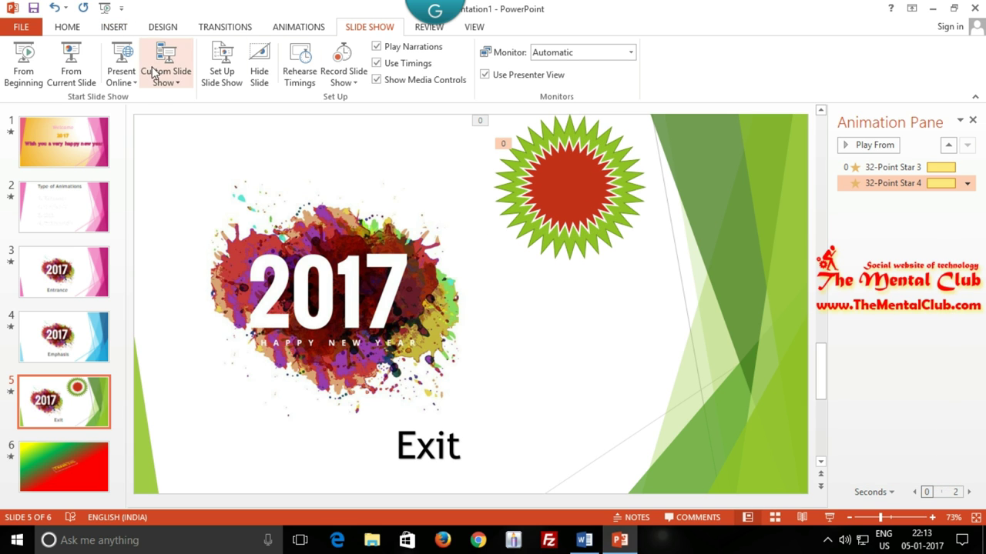
click(74, 68)
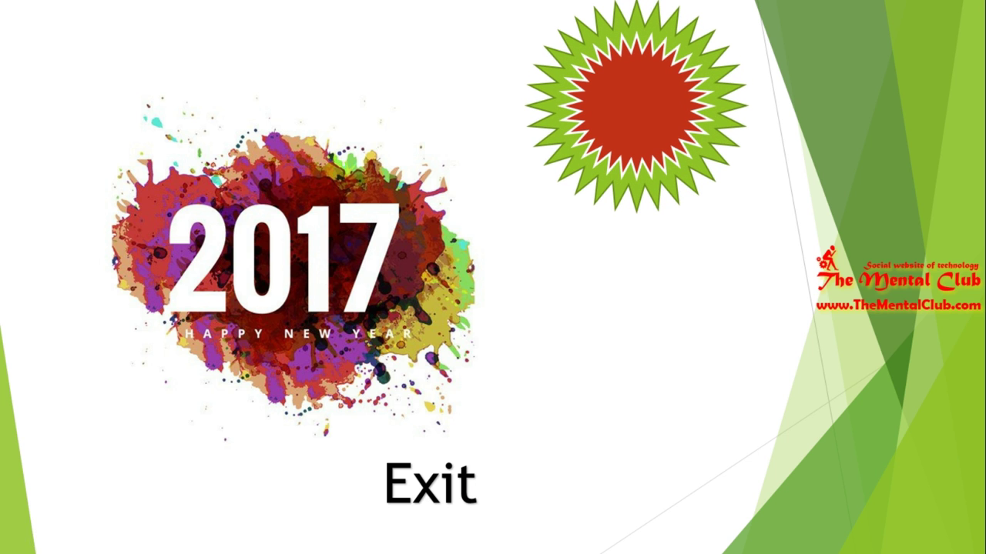
key(Escape)
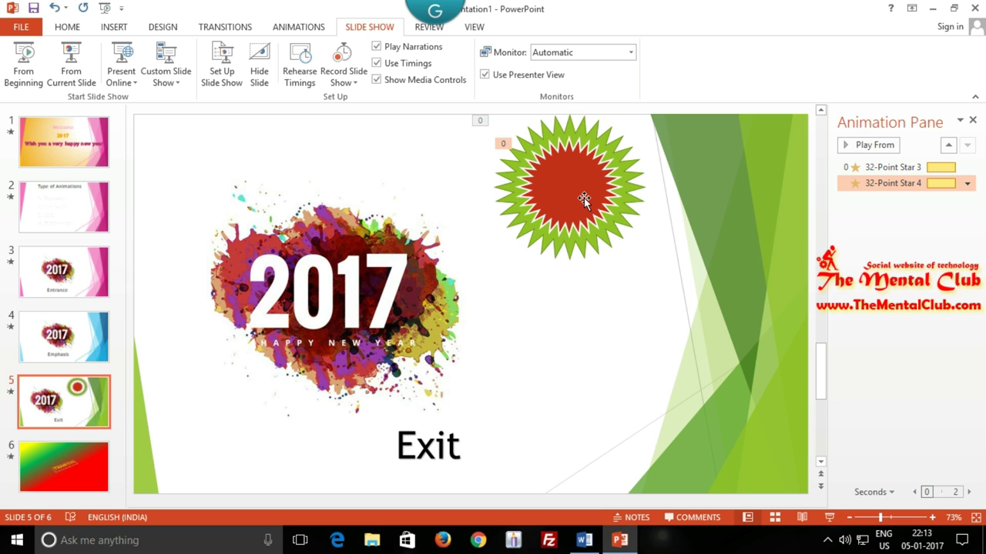
Set 32-Point Star 3's Spin timing to repeat Until Next Click.
click(625, 167)
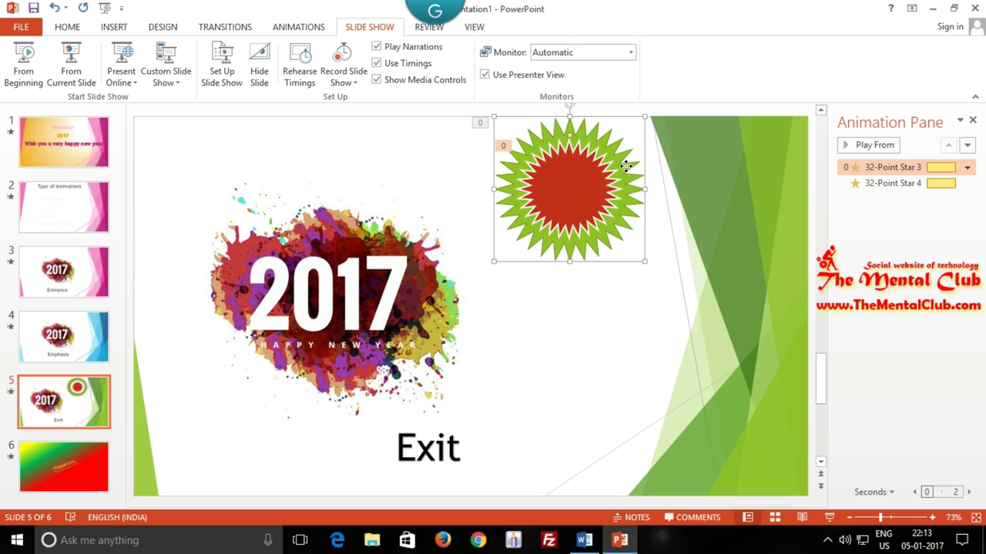
click(590, 187)
click(688, 235)
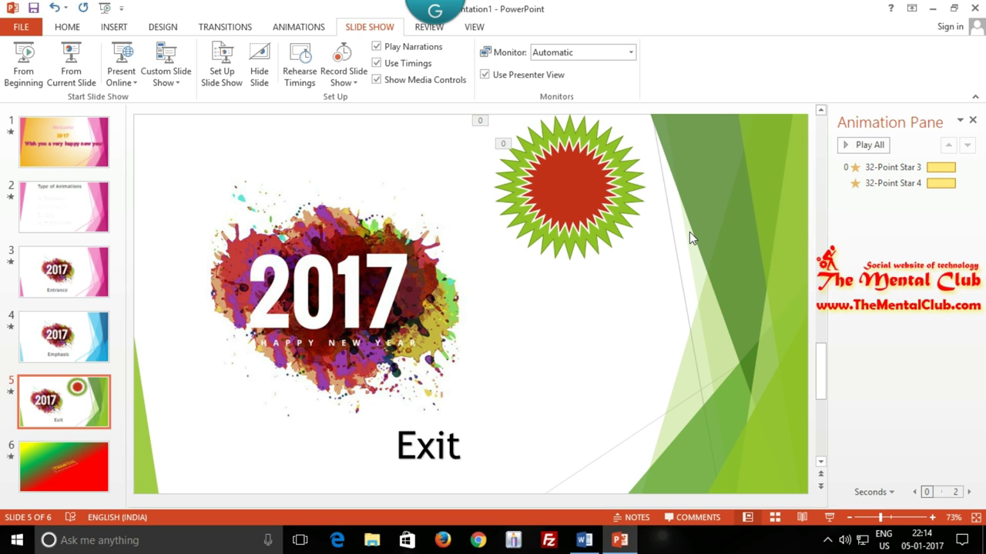
click(630, 163)
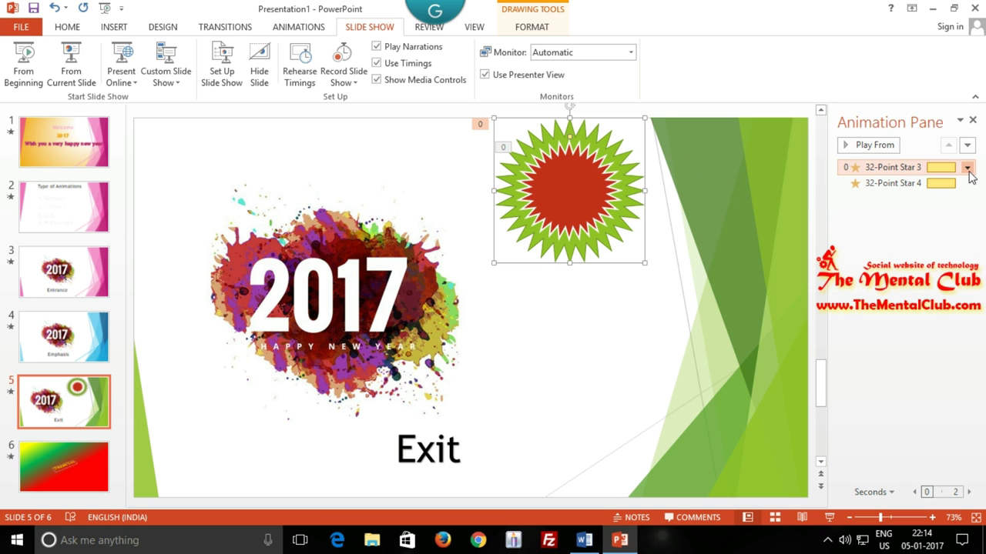
click(967, 168)
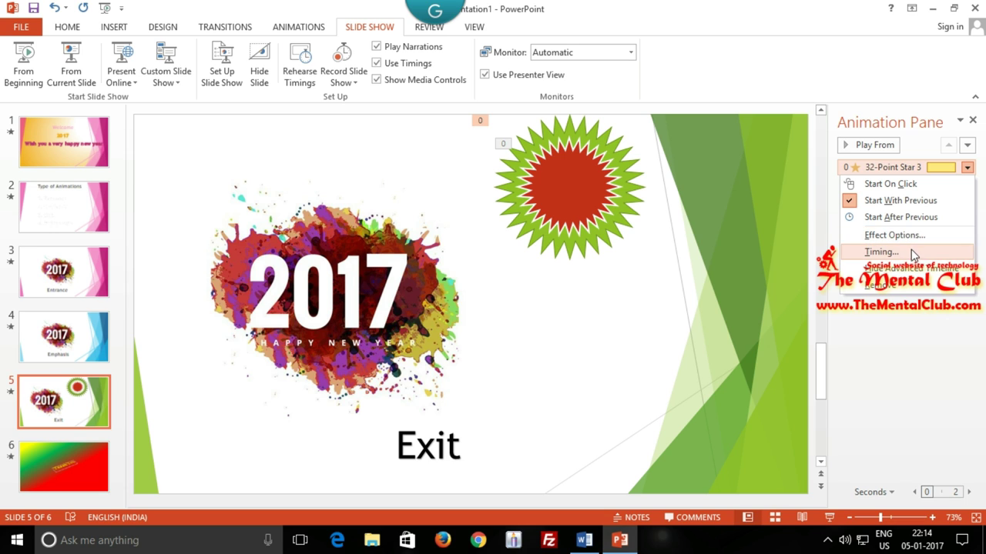
click(882, 252)
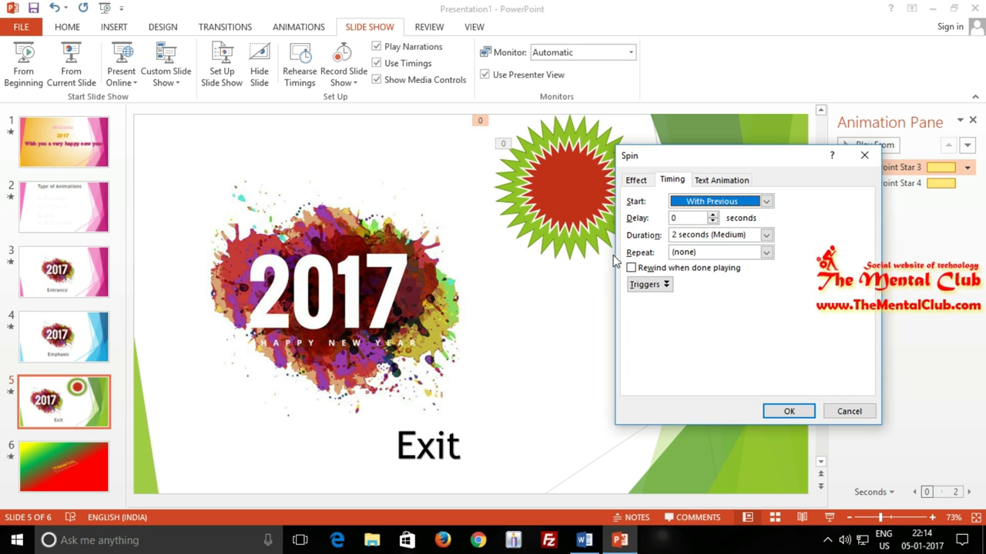
click(767, 253)
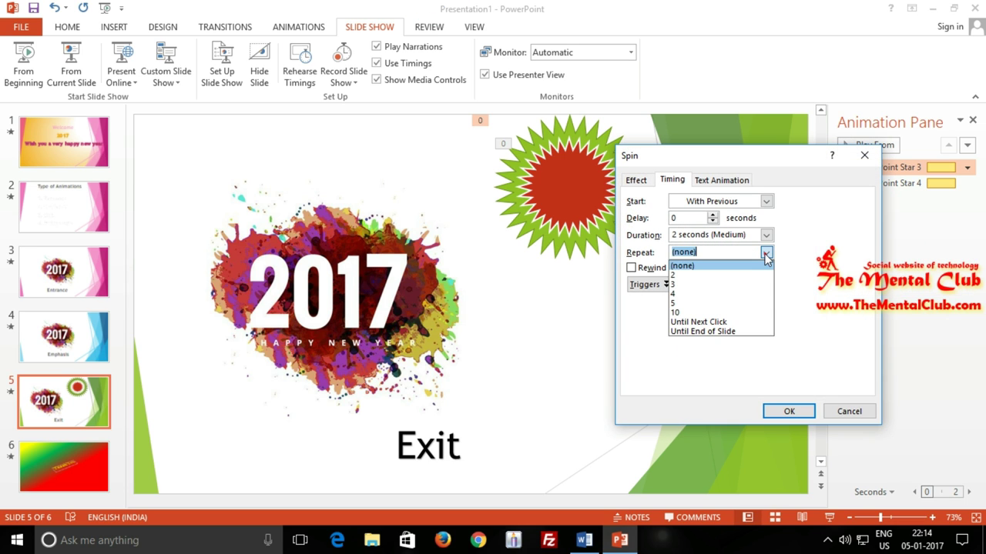
click(704, 323)
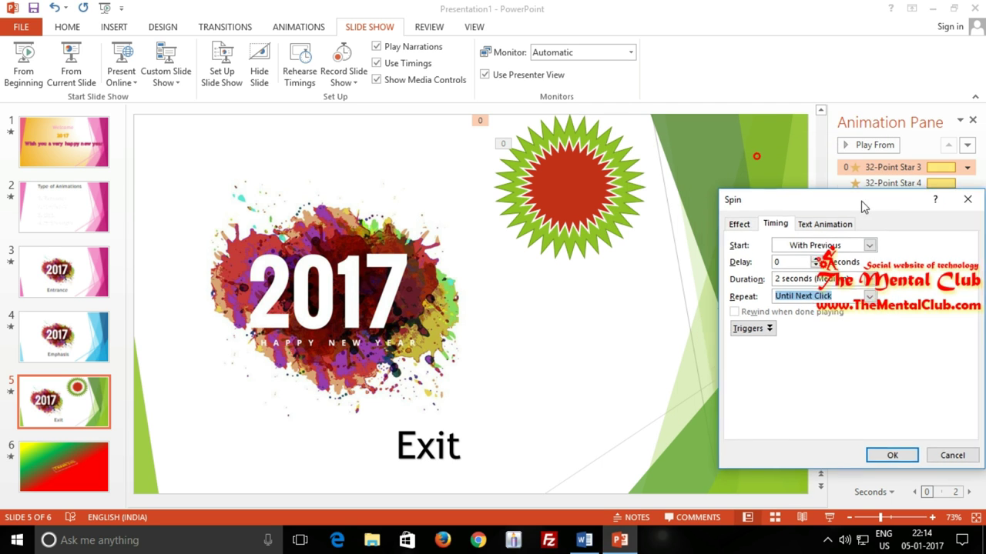
Try a 0.5-second spin duration for Star 3 and preview it.
mouse_move(758, 160)
mouse_down()
mouse_move(872, 209)
mouse_move(859, 183)
mouse_up()
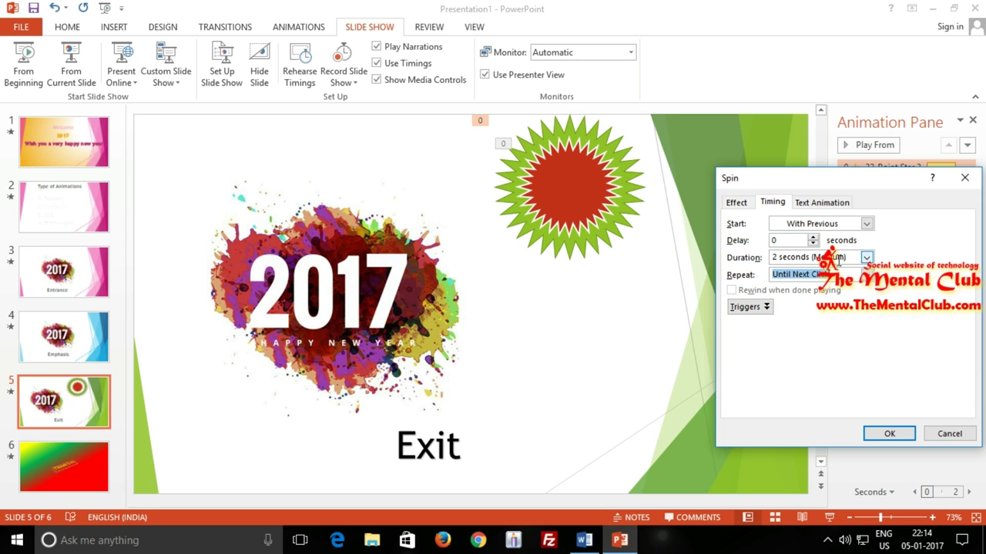
click(866, 258)
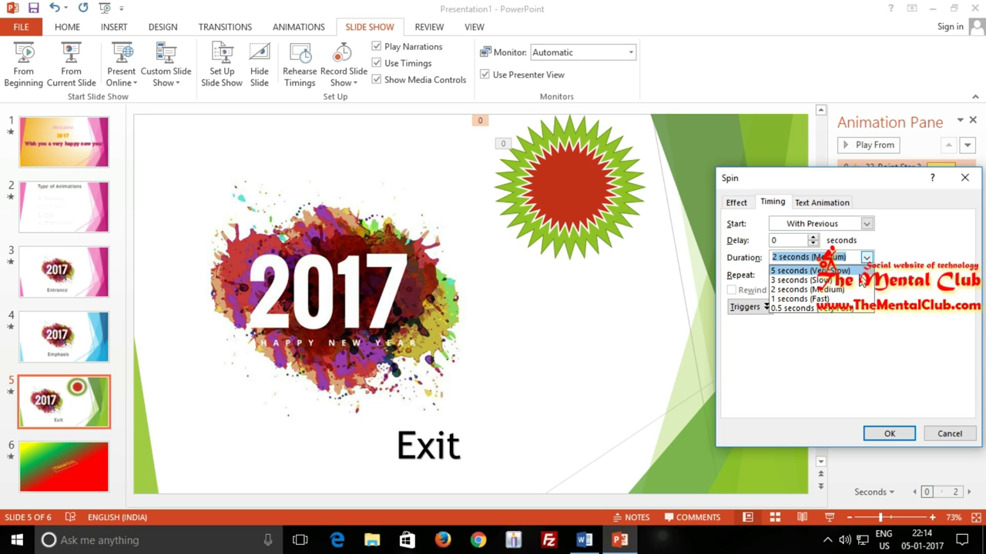
click(740, 244)
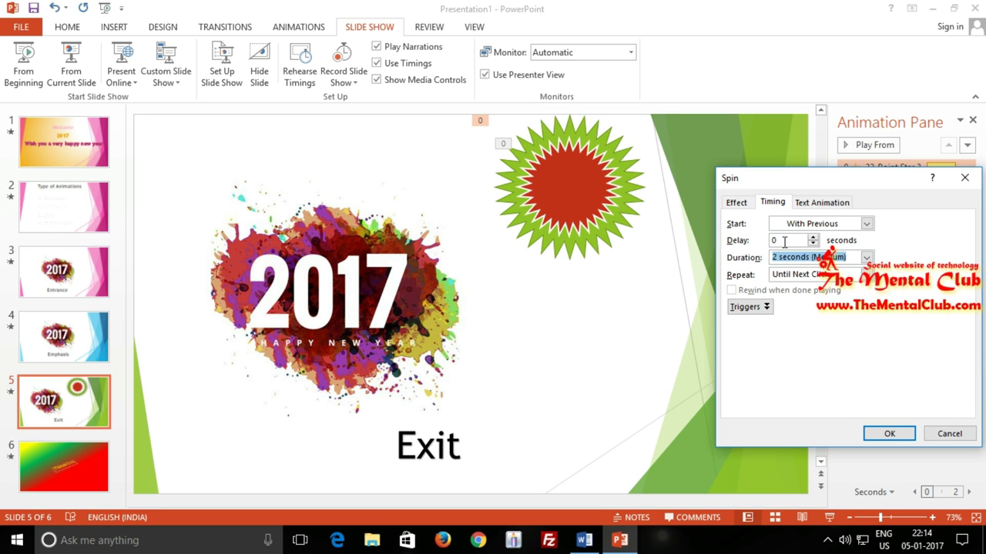
double_click(776, 242)
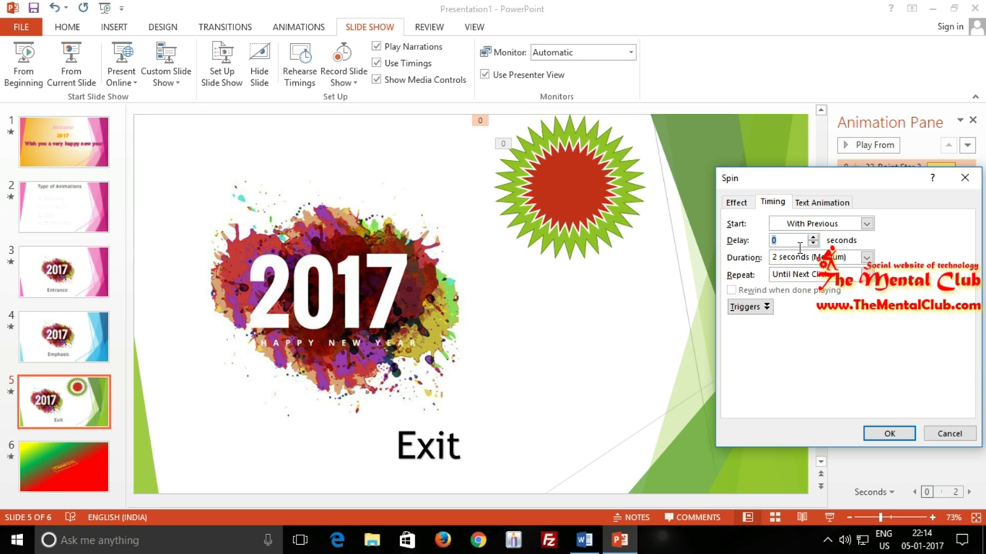
click(866, 257)
click(832, 311)
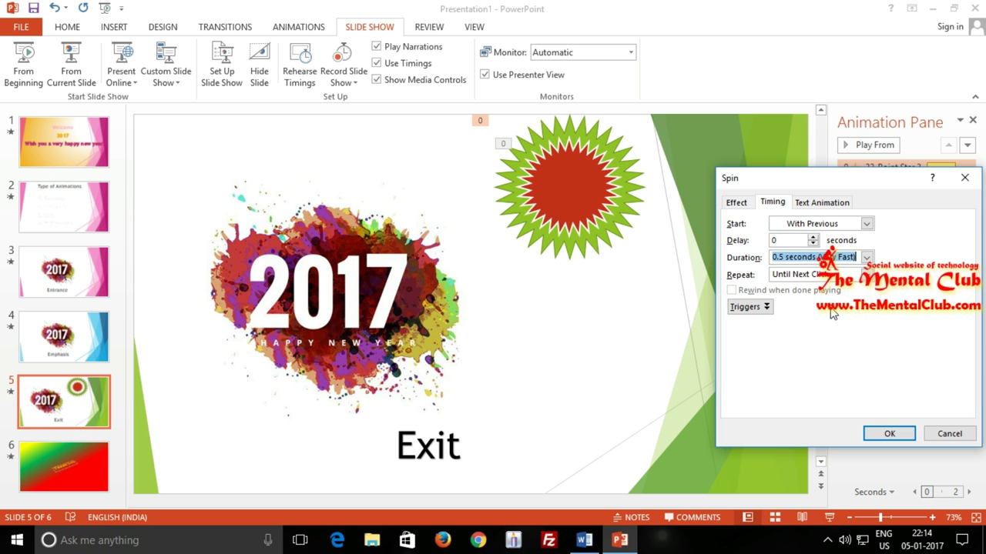
click(885, 433)
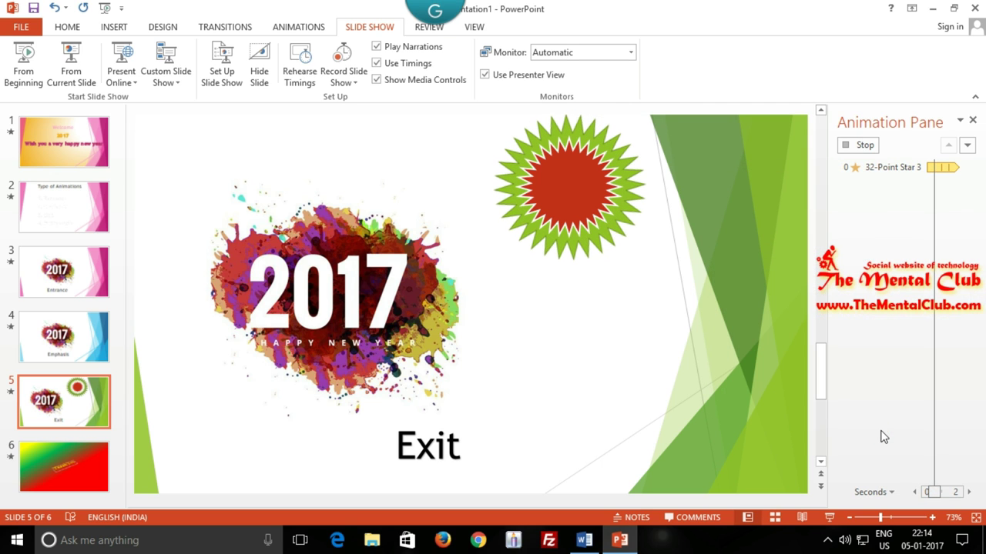
Restore Star 3's spin duration to 2 seconds, still repeating until next click.
click(969, 167)
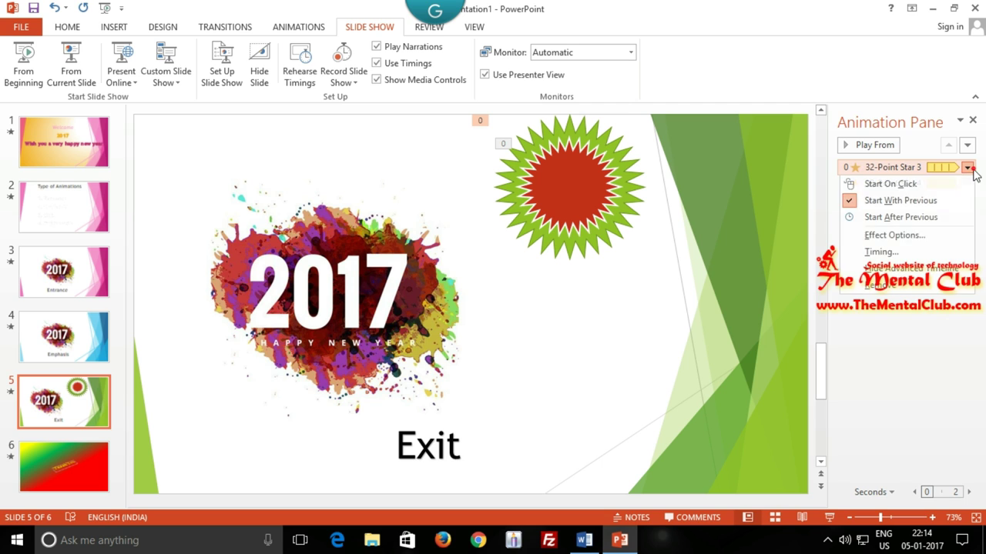
click(914, 251)
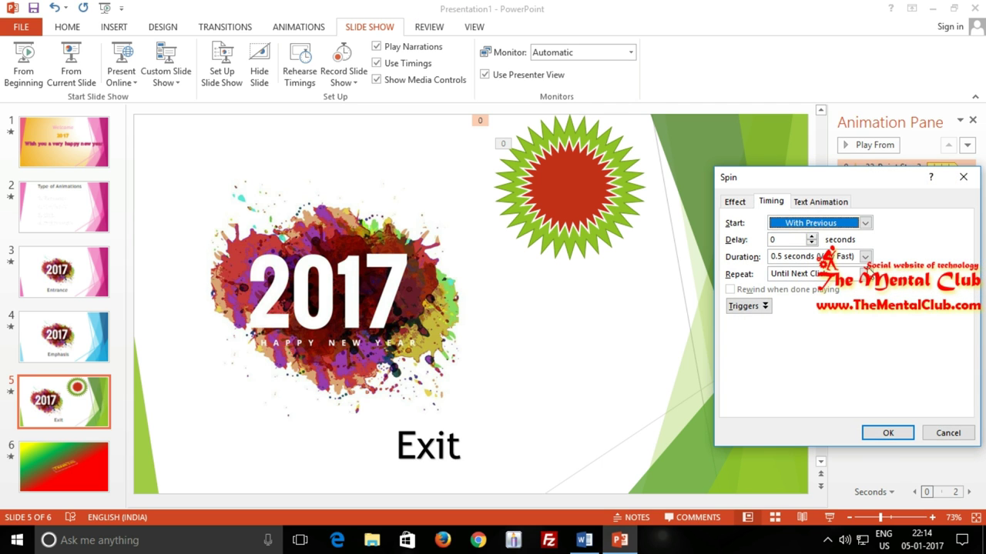
click(866, 274)
click(865, 258)
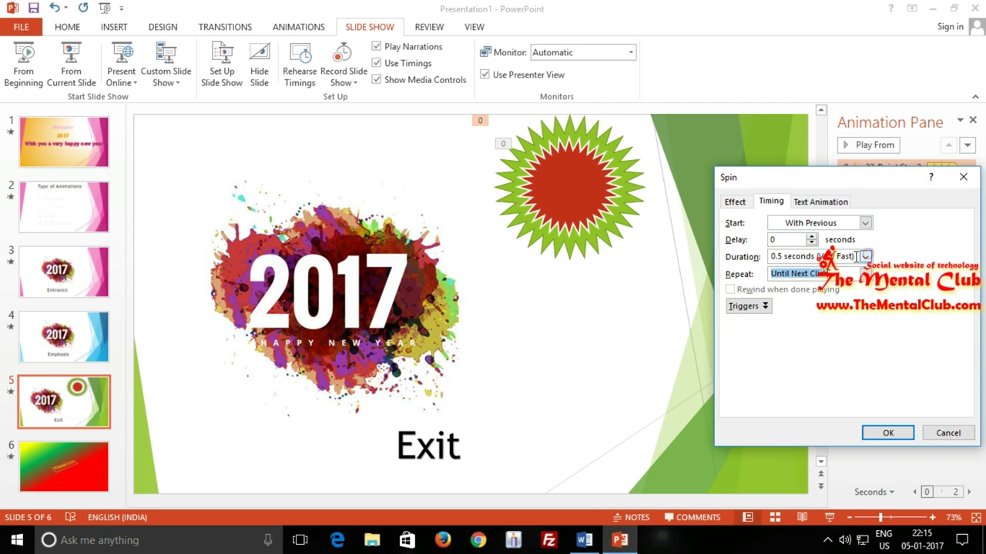
click(866, 258)
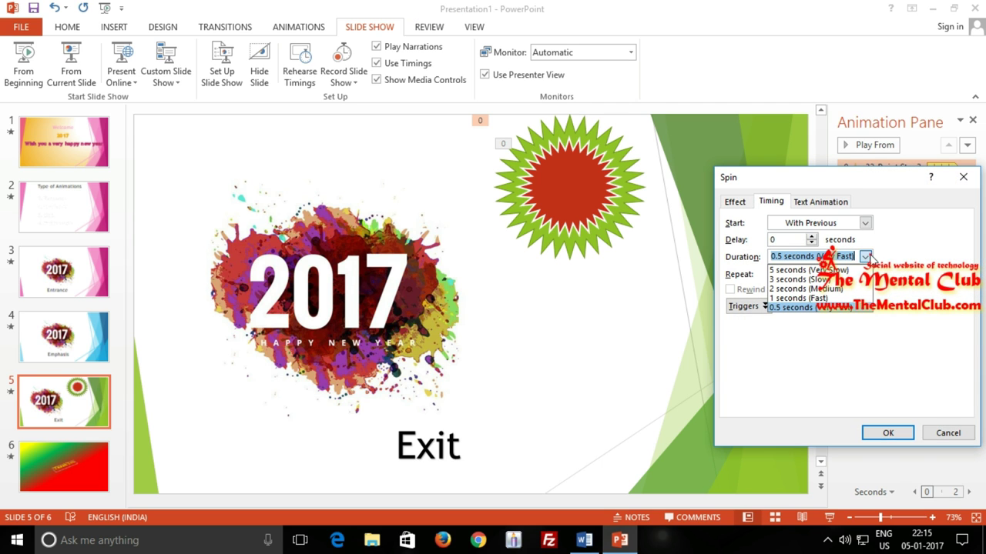
click(809, 288)
click(875, 432)
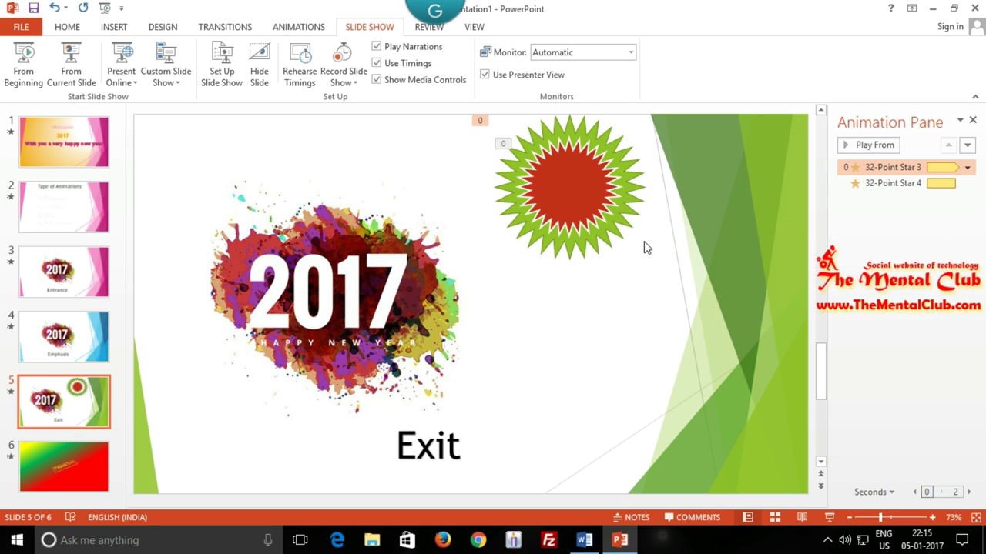
Set 32-Point Star 4's Spin timing to repeat Until Next Click.
click(583, 192)
click(968, 184)
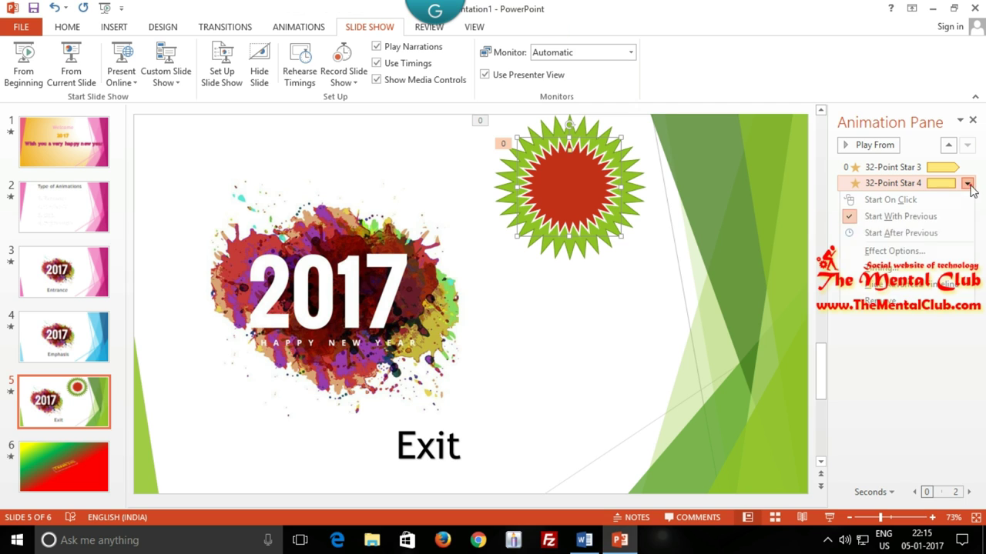
click(886, 267)
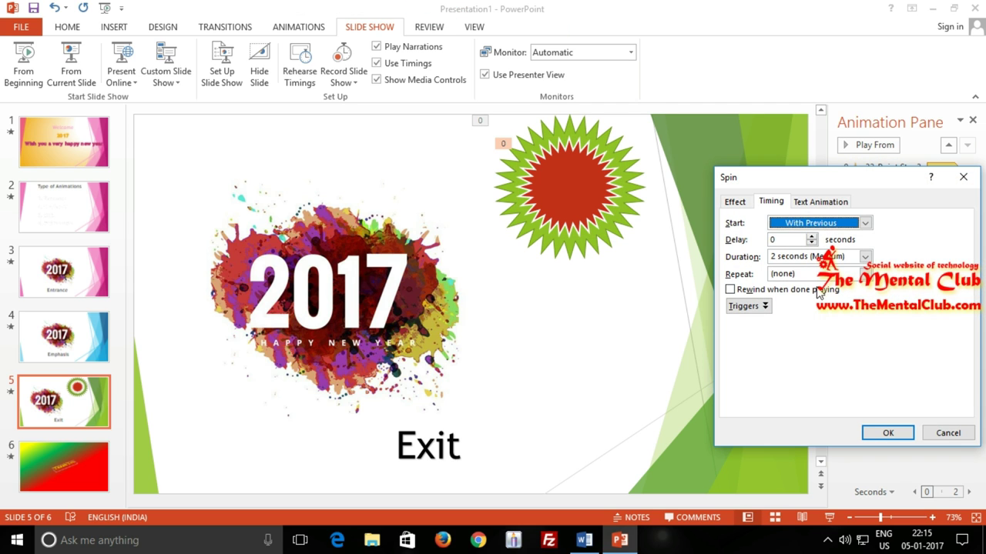
click(865, 274)
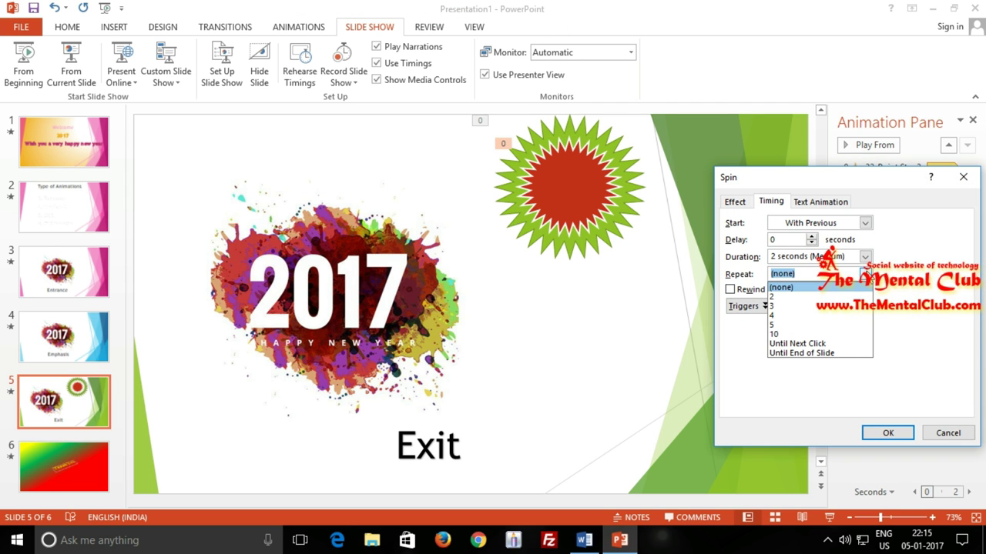
click(839, 344)
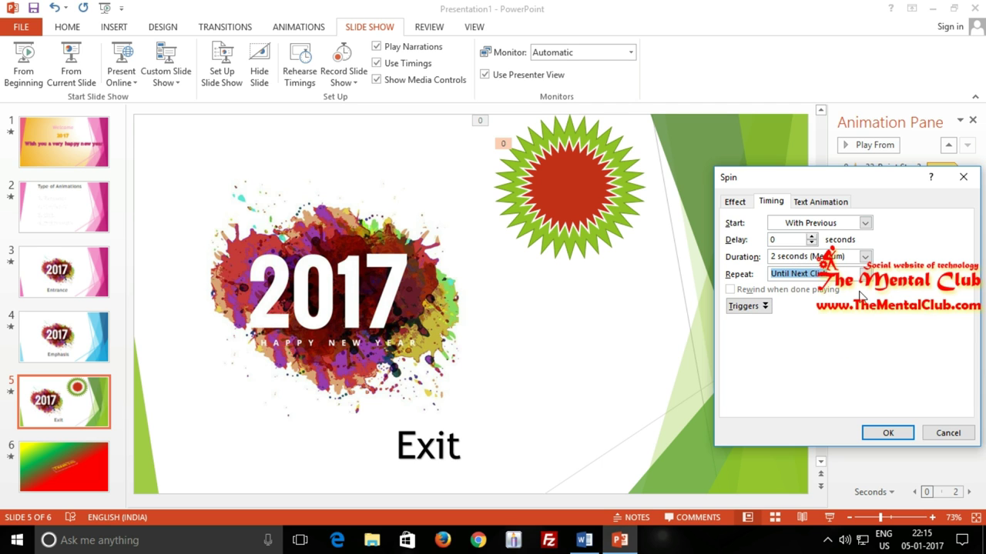
click(886, 433)
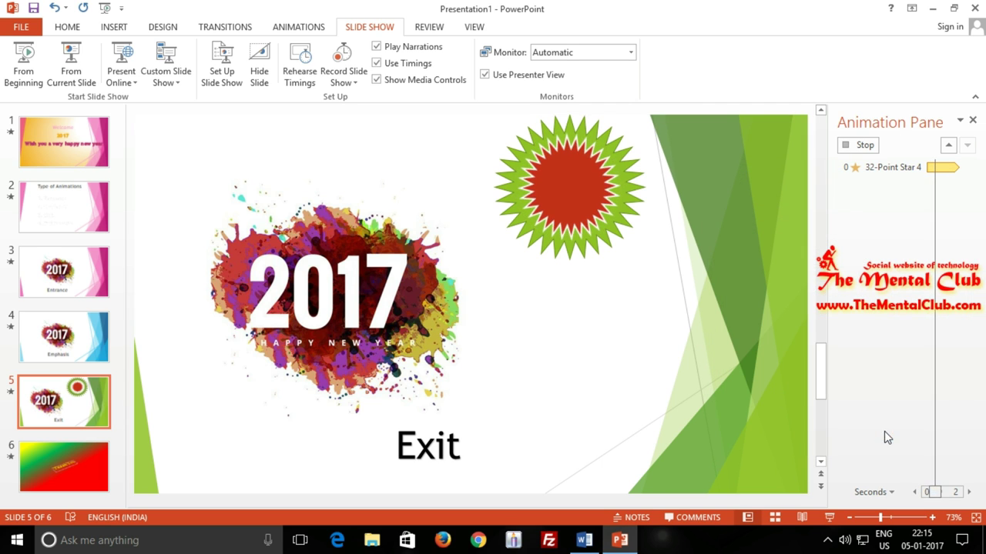
Play the show from the Exit slide through Thank You, then return to slide 5.
click(71, 57)
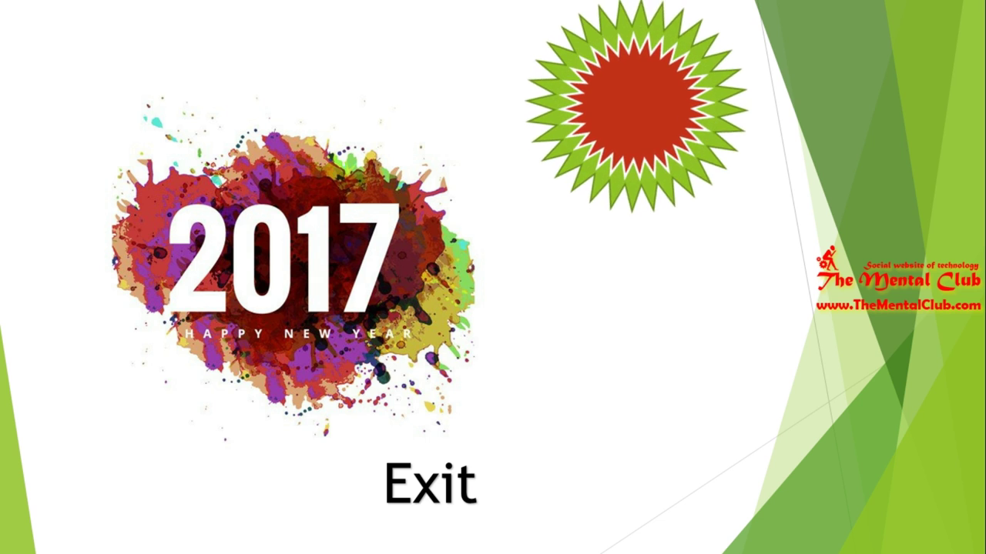
key(Right)
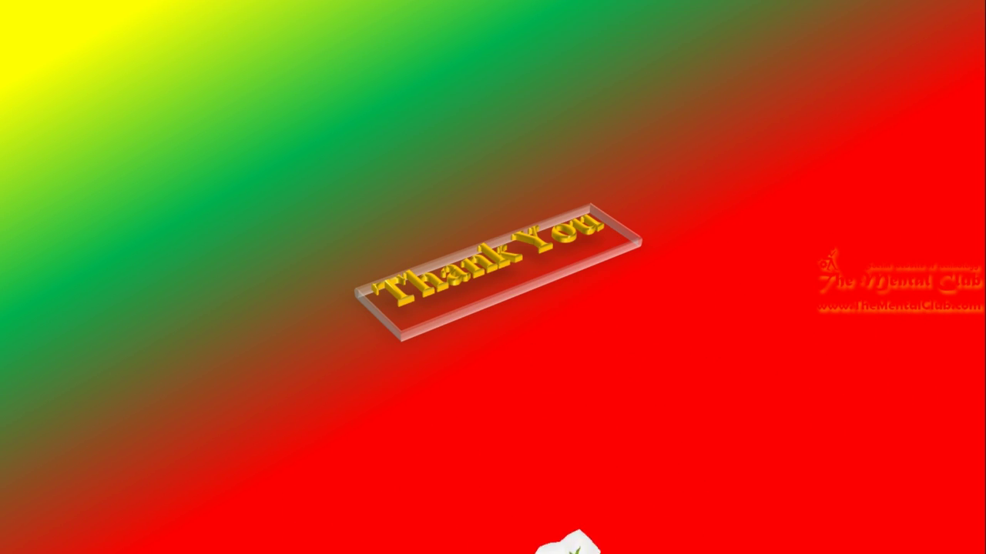
key(Escape)
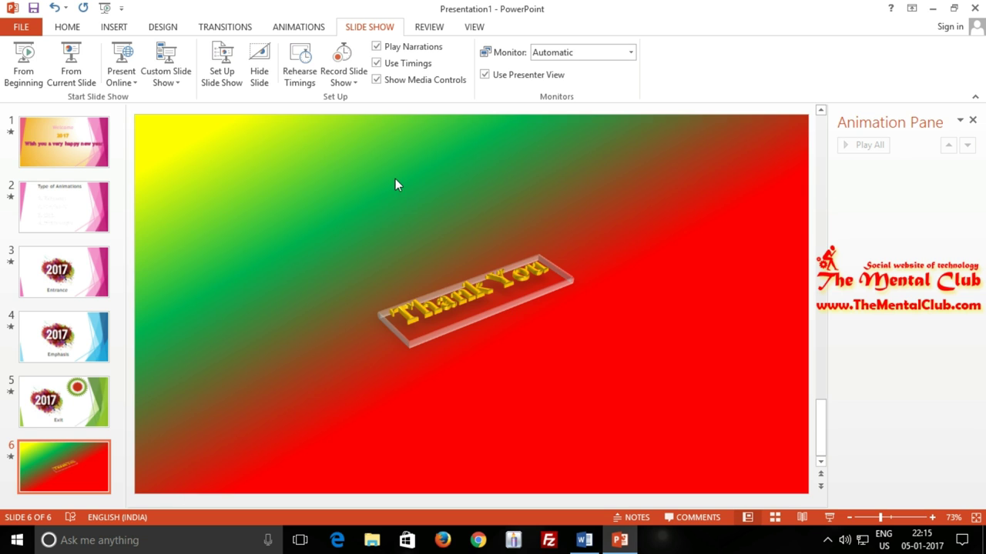
click(68, 392)
click(553, 192)
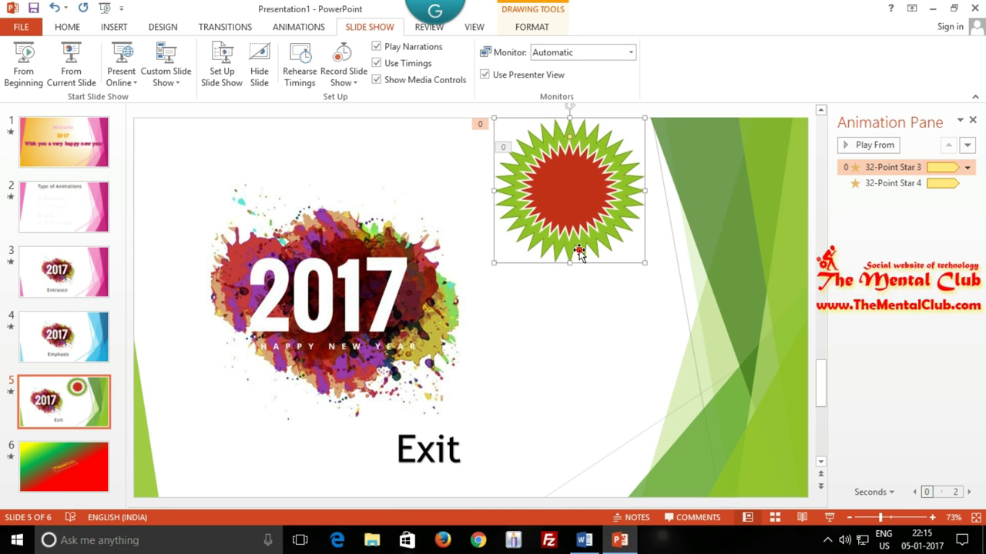
click(605, 337)
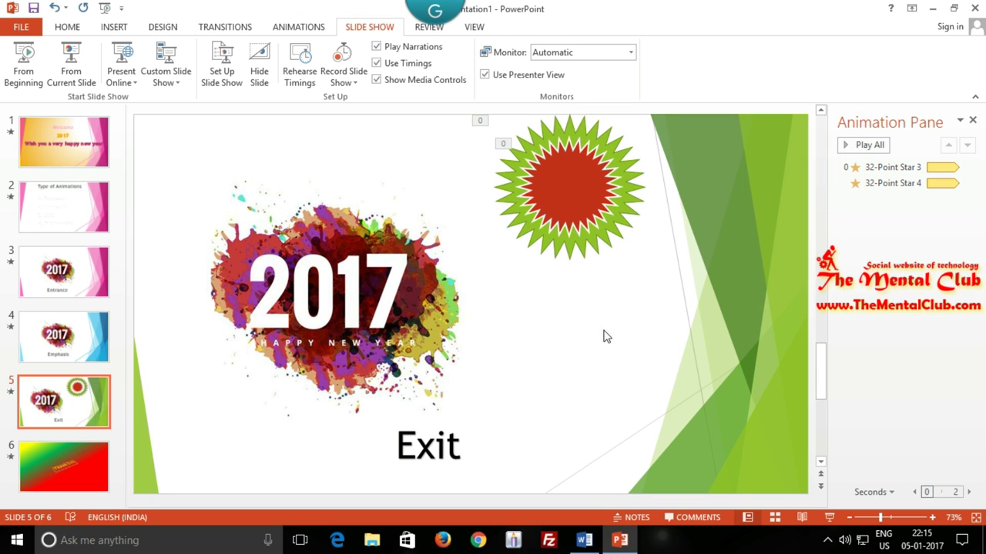
Insert a new blank slide 6 directly after the Exit slide.
right_click(81, 413)
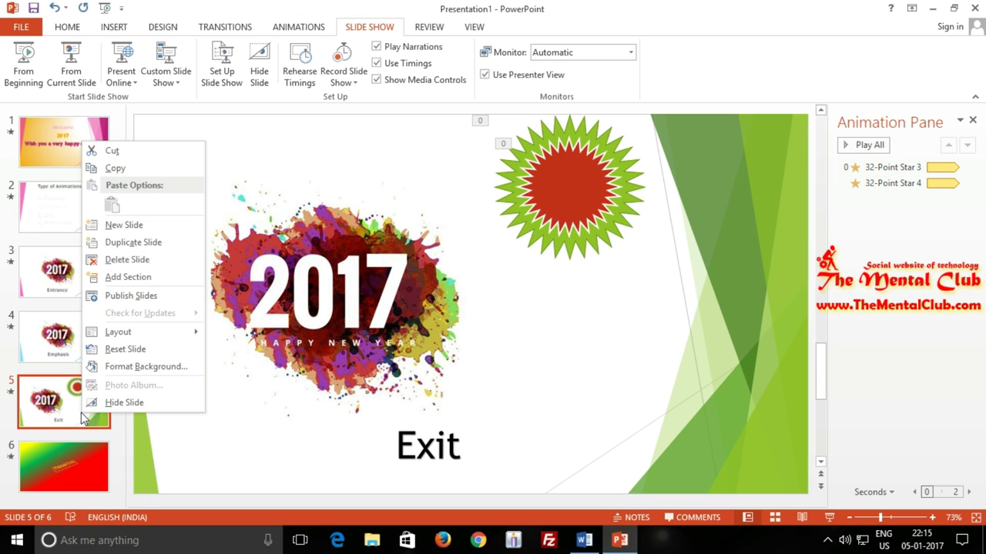
click(123, 225)
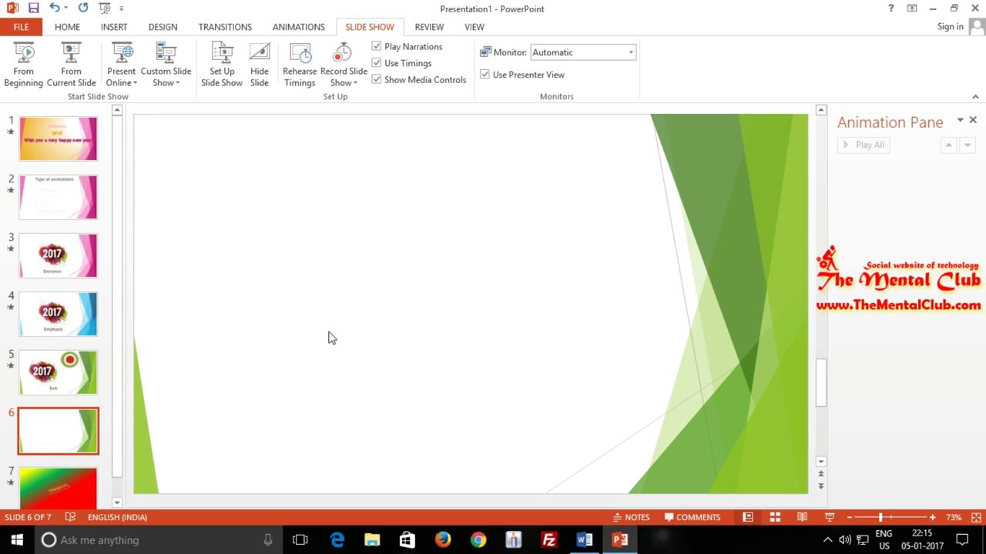
click(328, 339)
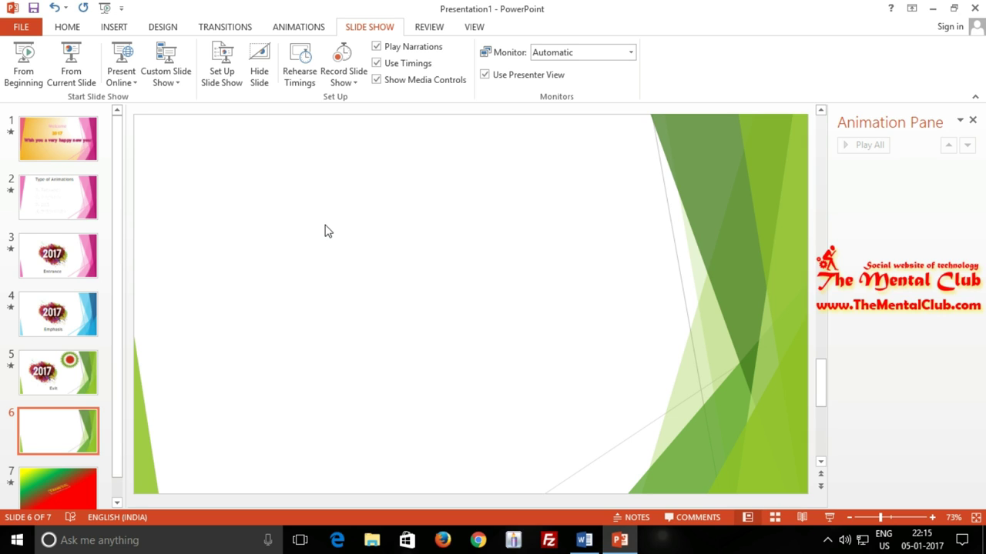
click(71, 28)
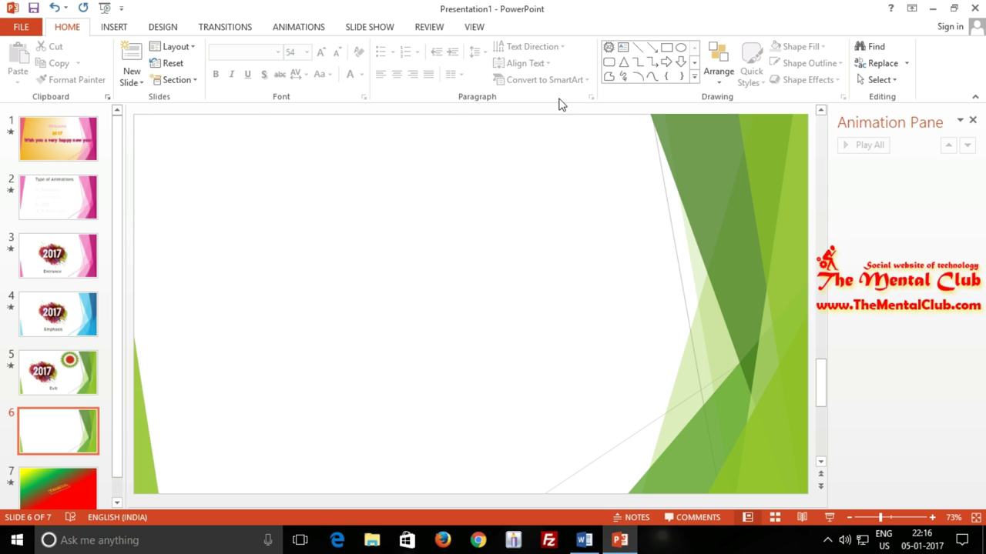
Insert plain black WordArt reading 'A' and move it toward the top centre of the slide.
click(115, 28)
click(597, 80)
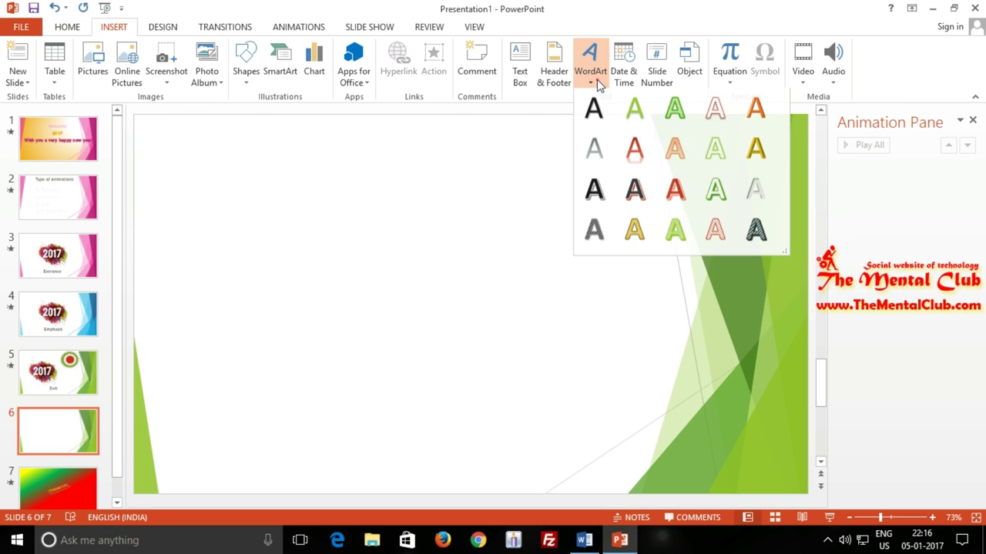
click(594, 108)
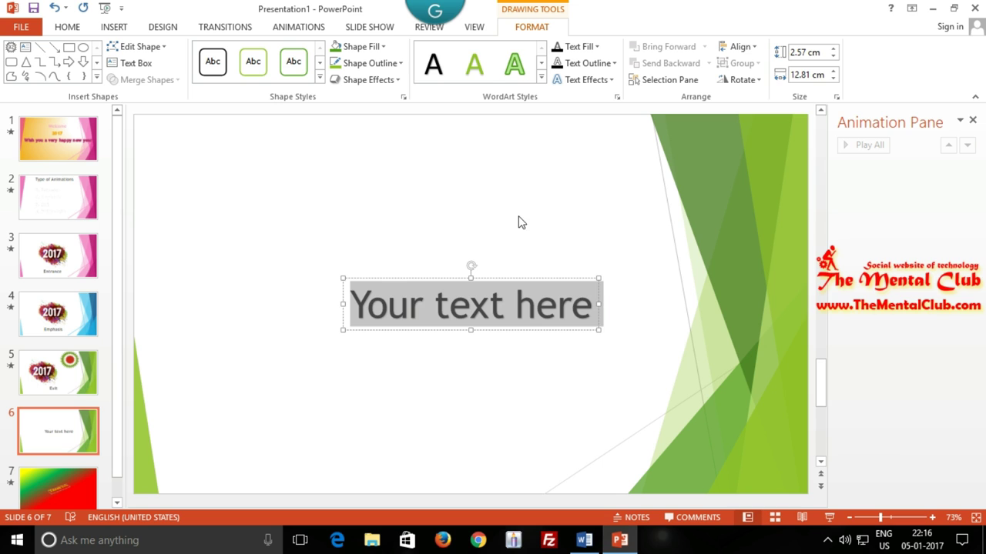
text(A)
drag(479, 278, 453, 191)
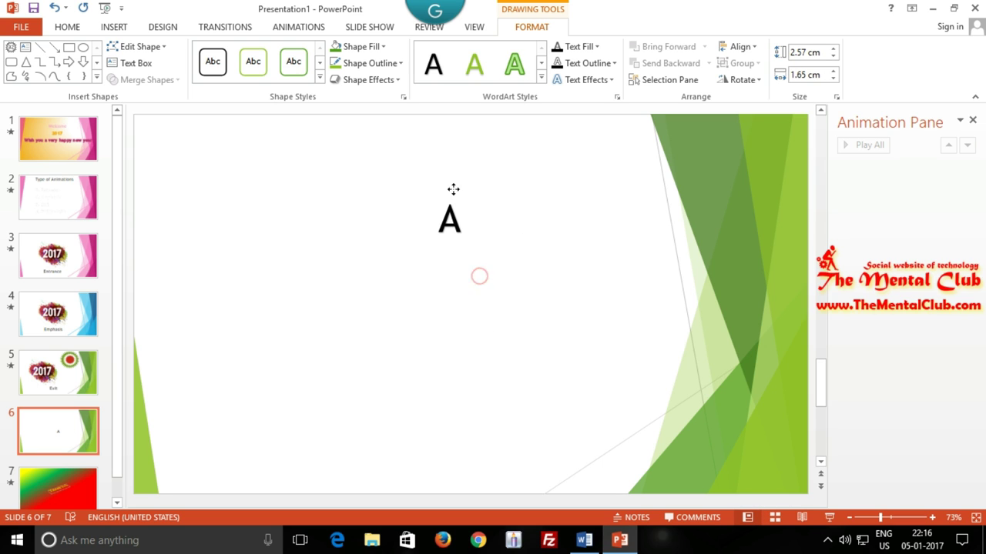
Retype the WordArt text as a capital 'A'.
click(479, 318)
click(453, 222)
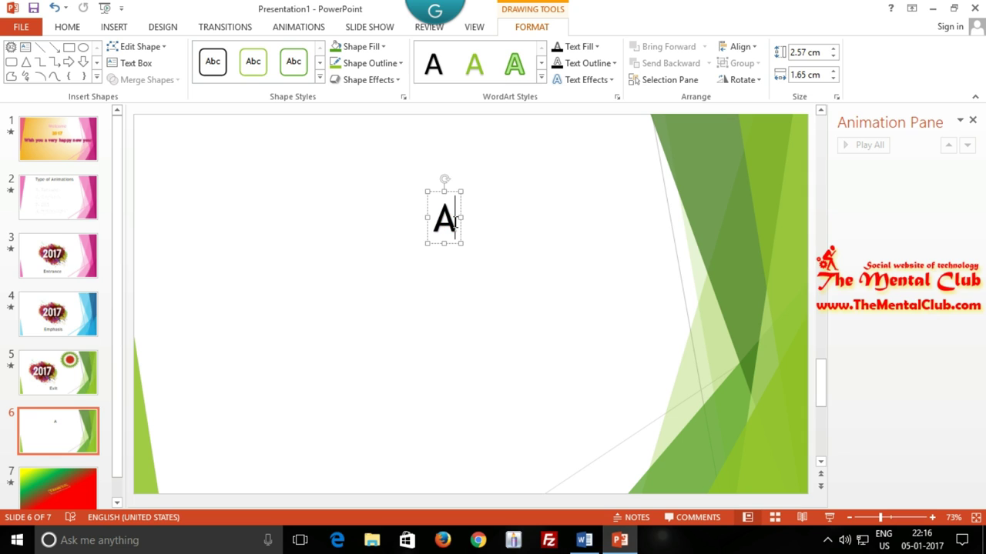
key(BackSpace)
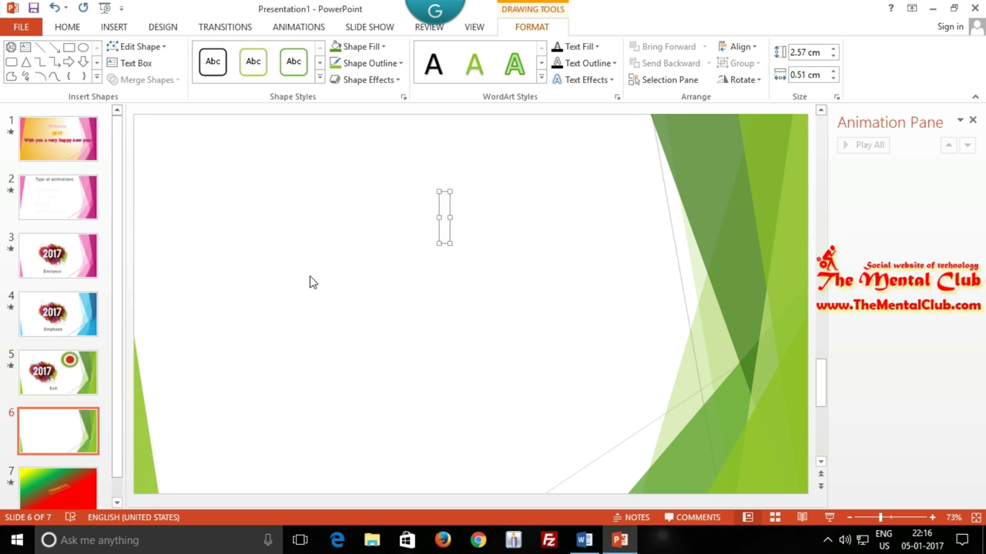
text(a)
key(BackSpace)
text(A)
Duplicate the A below itself, change the copy to 'B', and centre it further down under A.
click(462, 303)
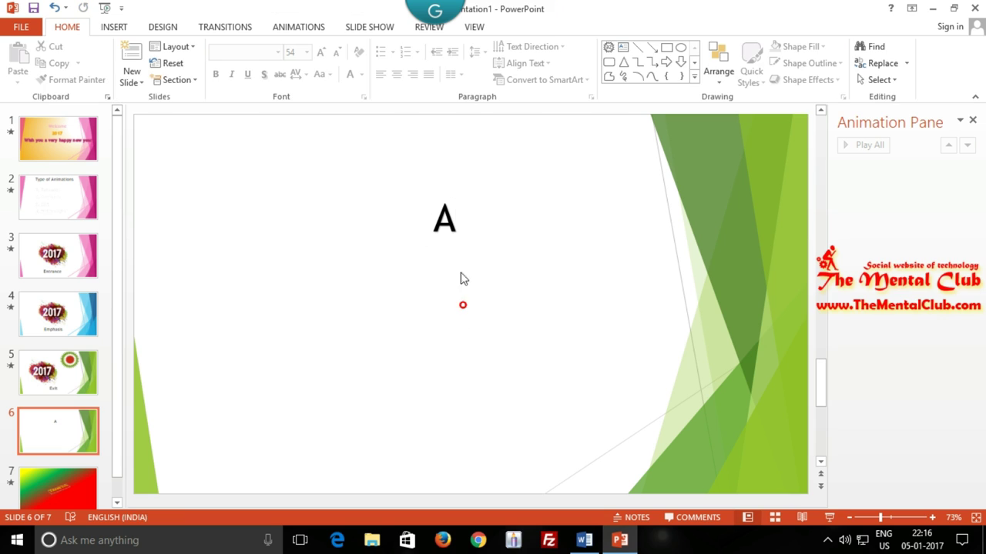
click(445, 225)
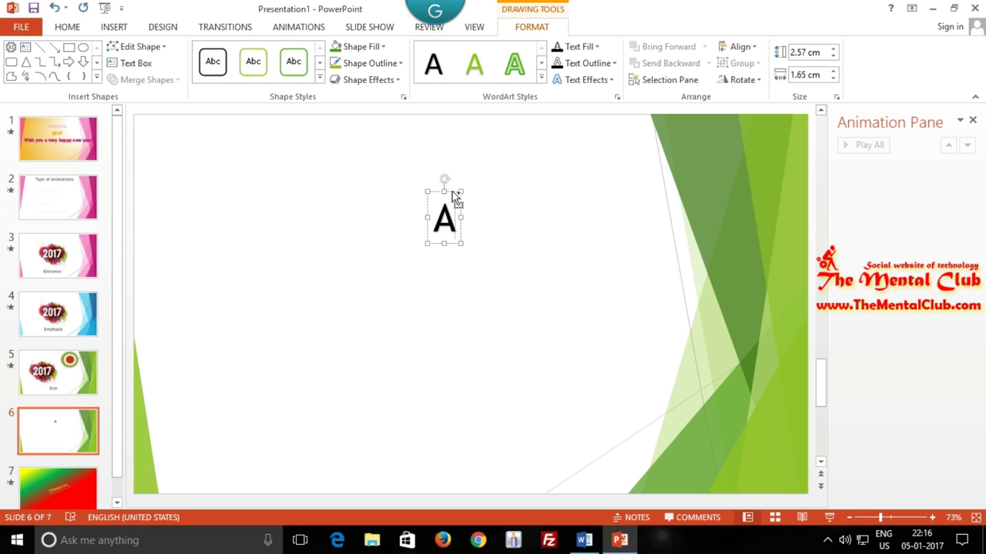
mouse_move(455, 198)
ctrl+mouse_down()
mouse_move(455, 300)
mouse_move(432, 323)
ctrl+mouse_up()
text(B)
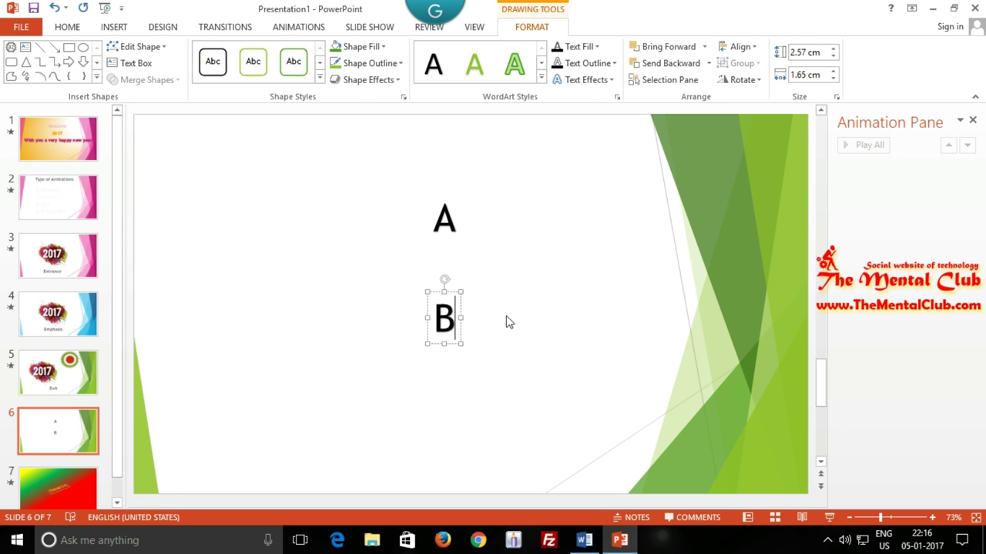
click(506, 322)
click(451, 292)
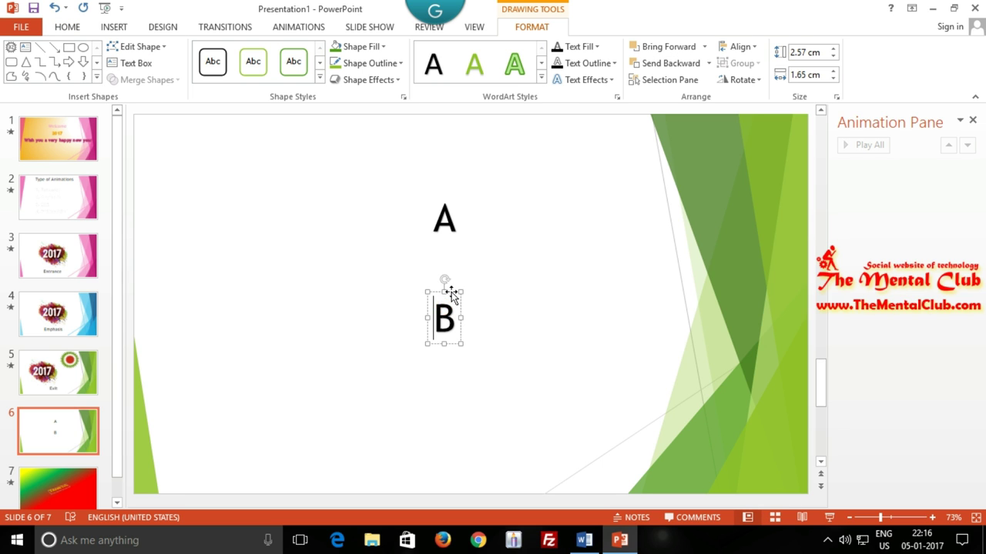
drag(451, 292, 452, 353)
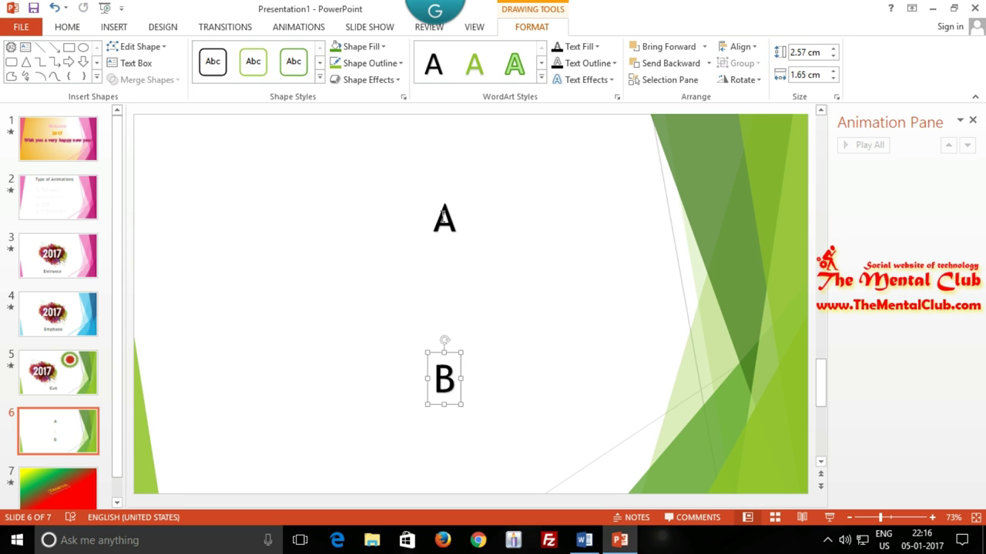
click(439, 214)
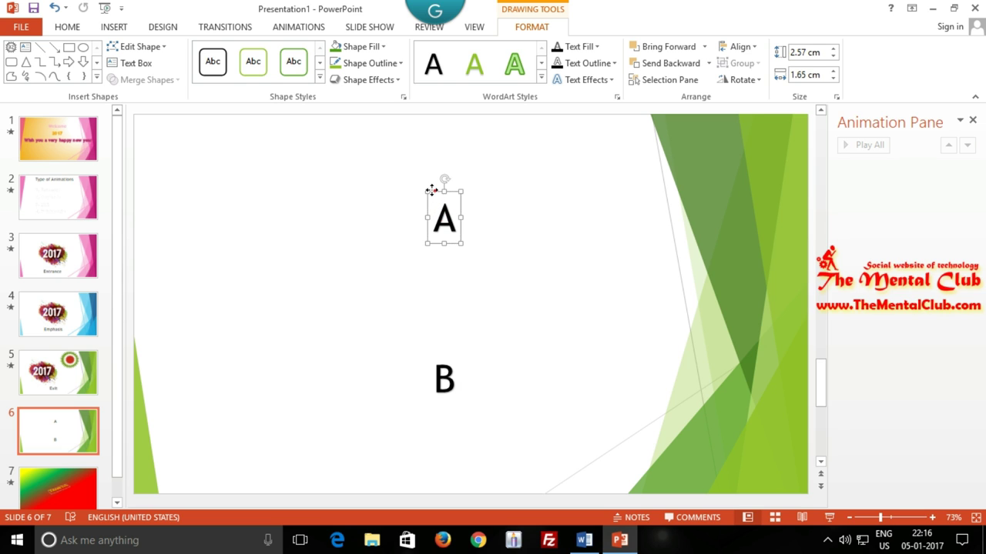
click(512, 250)
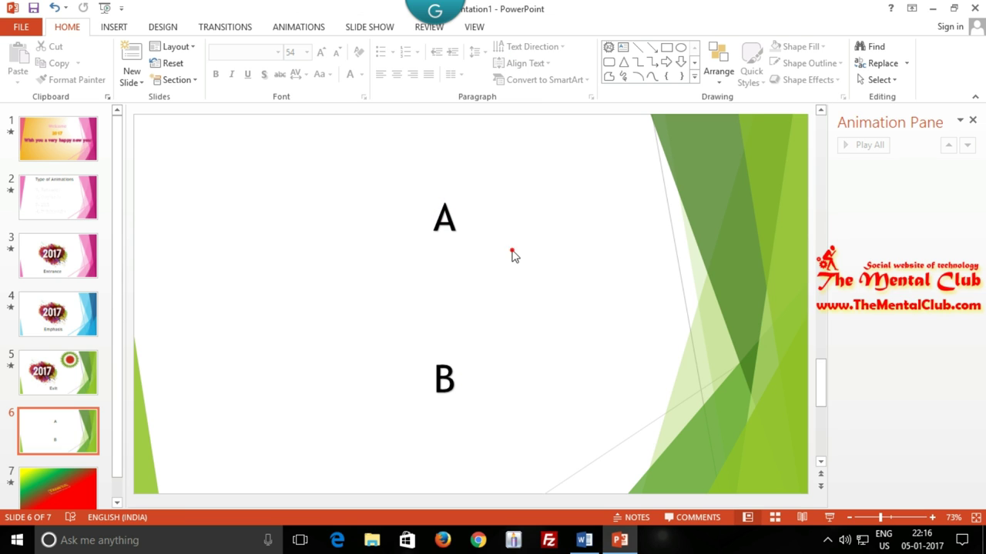
click(458, 213)
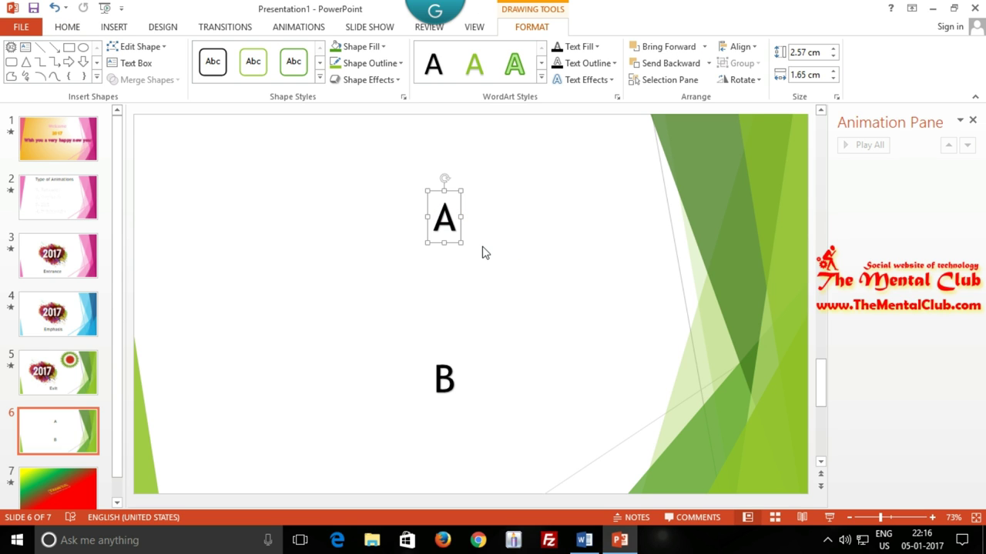
click(74, 29)
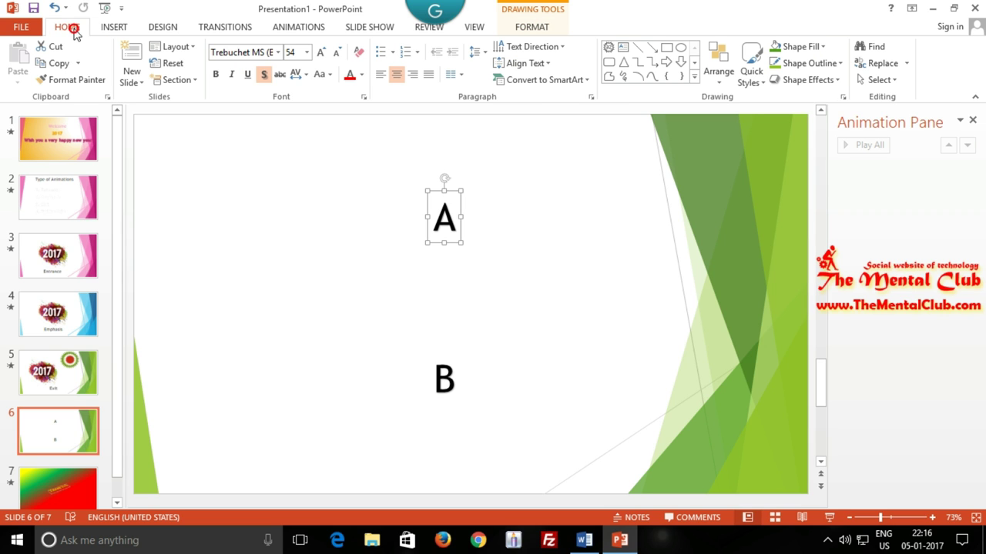
Apply the Bounce entrance effect to the letter A, replacing the trial Split and Shape effects.
click(312, 26)
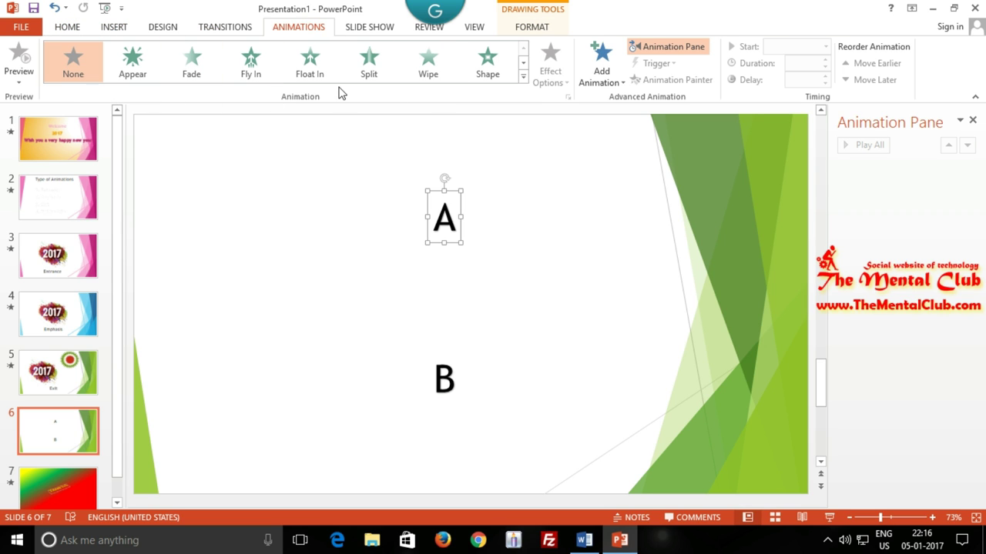
click(373, 68)
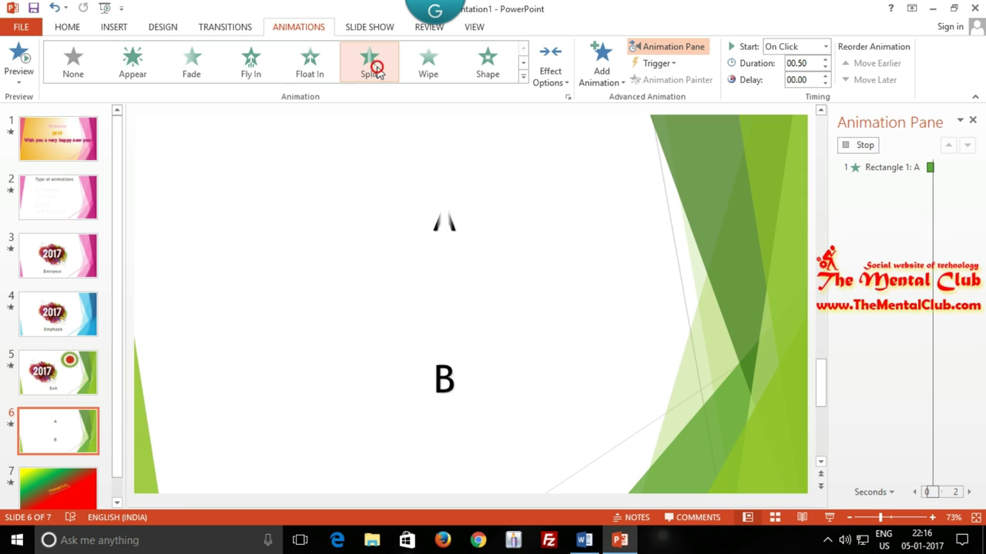
click(482, 70)
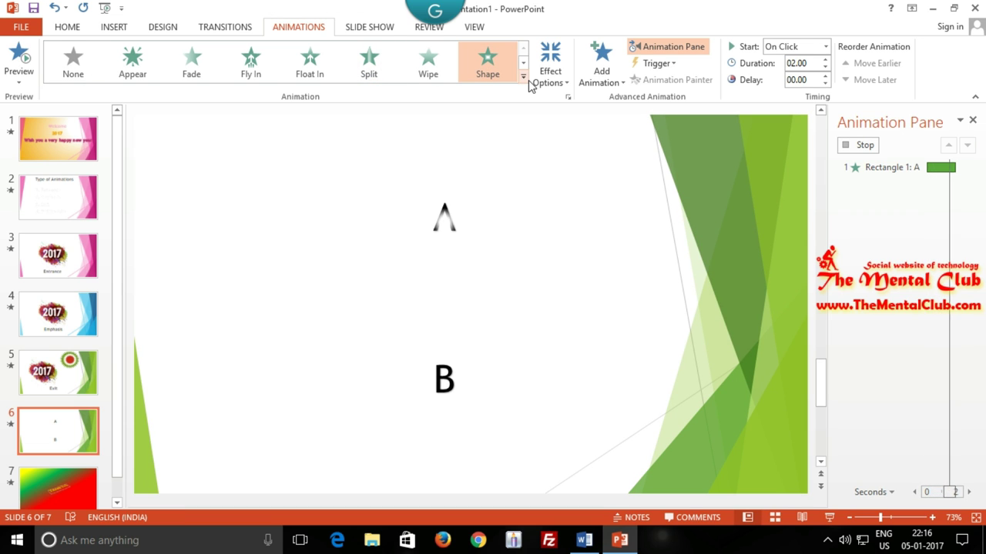
click(524, 81)
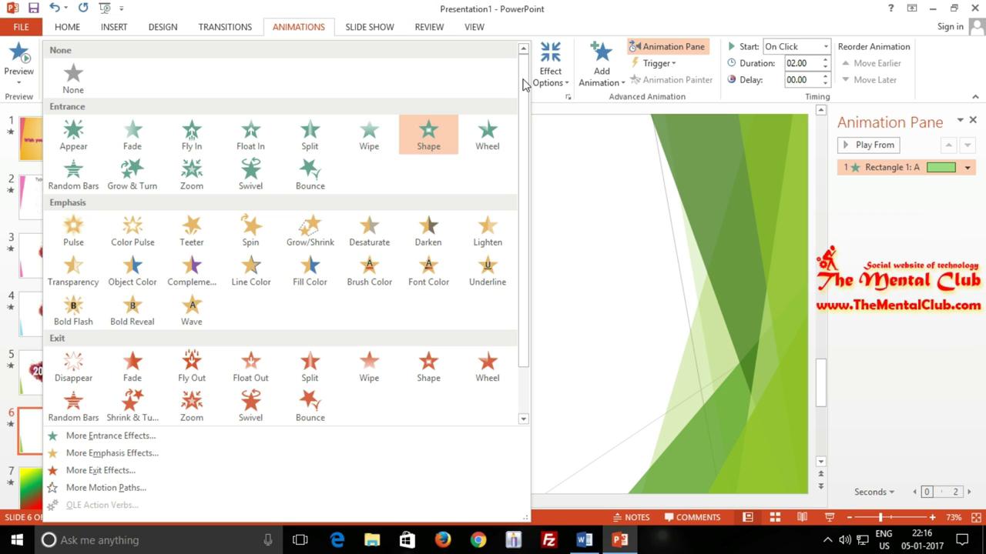
click(310, 174)
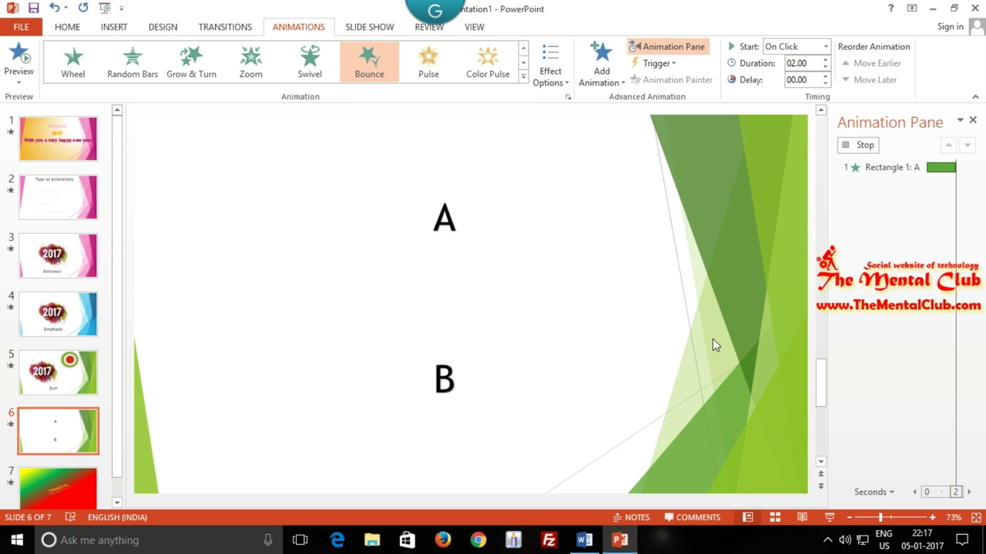
click(454, 383)
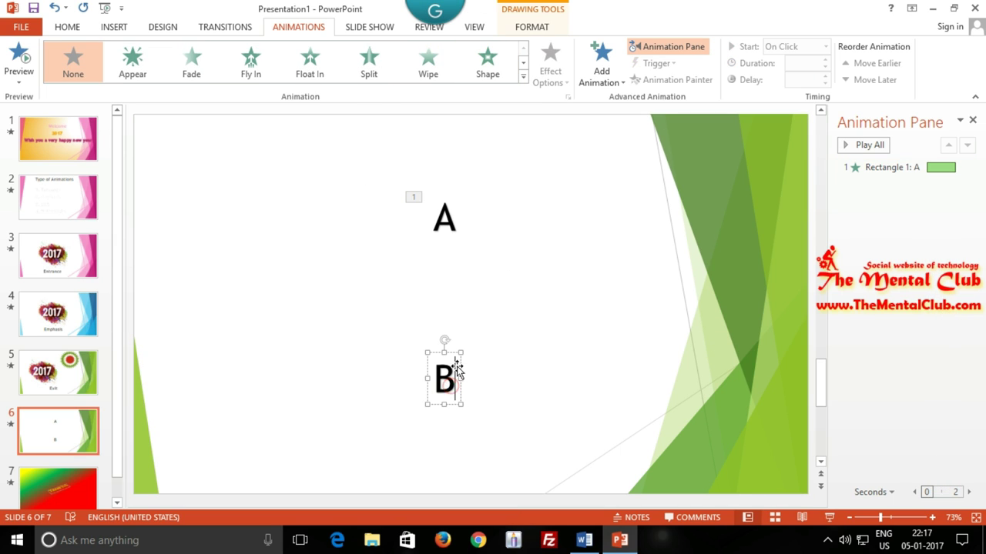
Give the letter B the Pinwheel exit effect from More Exit Effects.
click(448, 353)
click(524, 77)
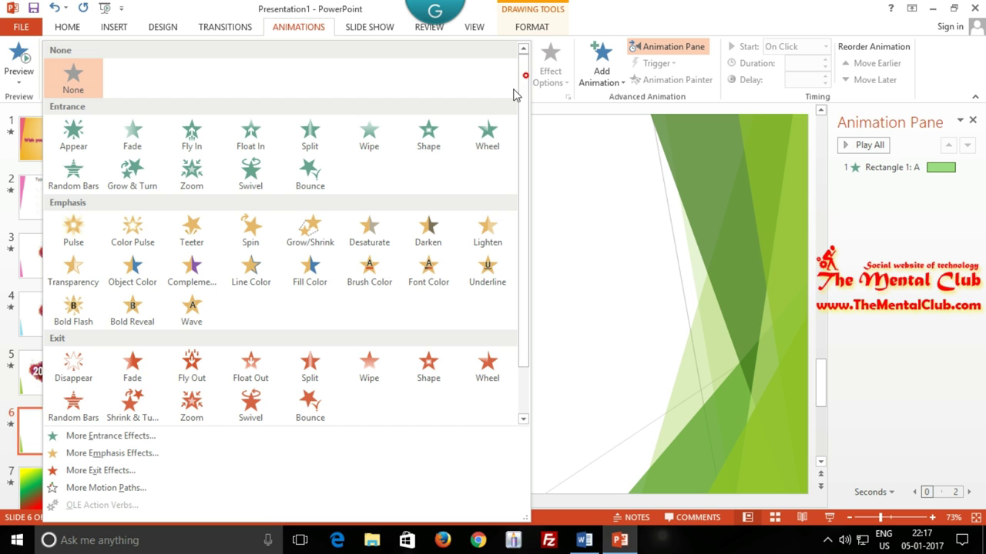
click(114, 471)
drag(485, 115, 698, 116)
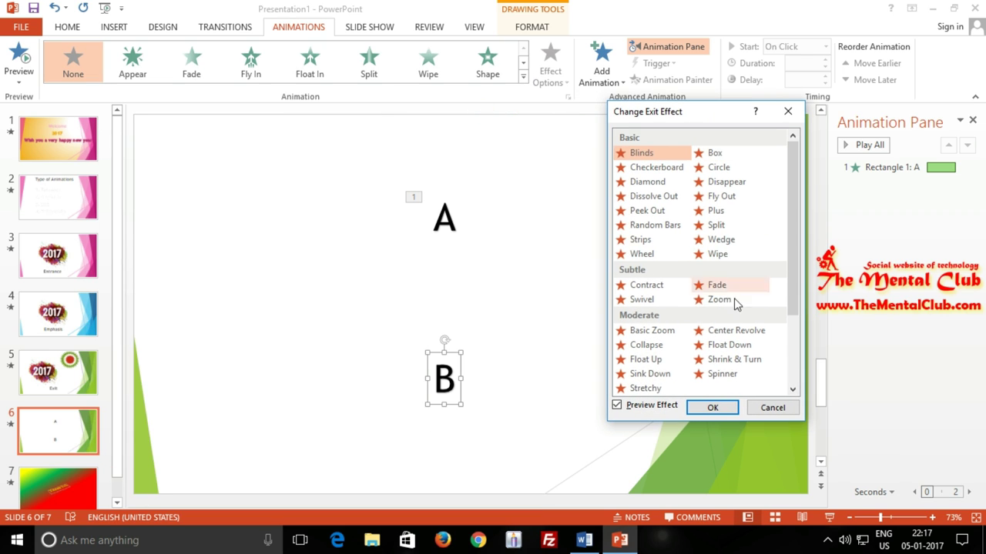
scroll(793, 293, down, 3)
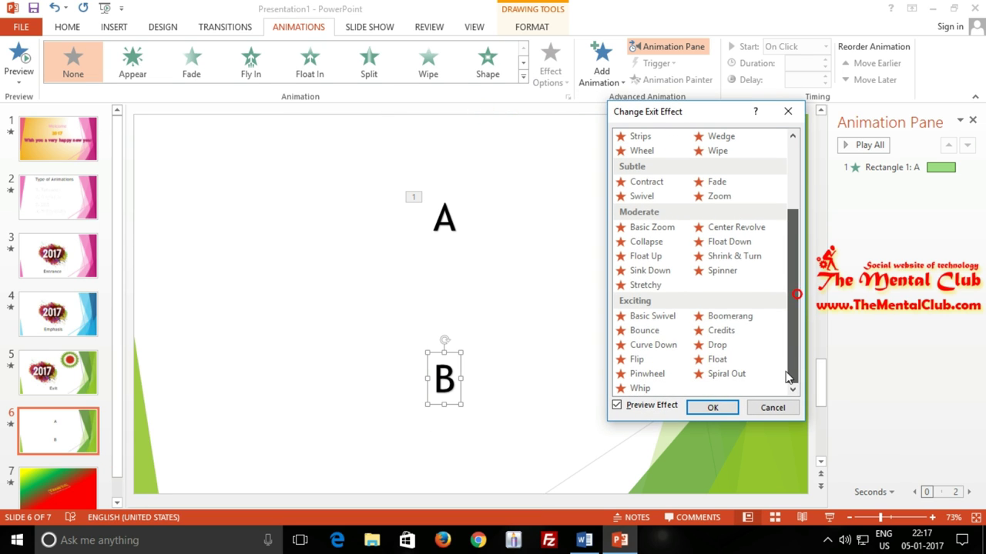
click(646, 389)
click(646, 374)
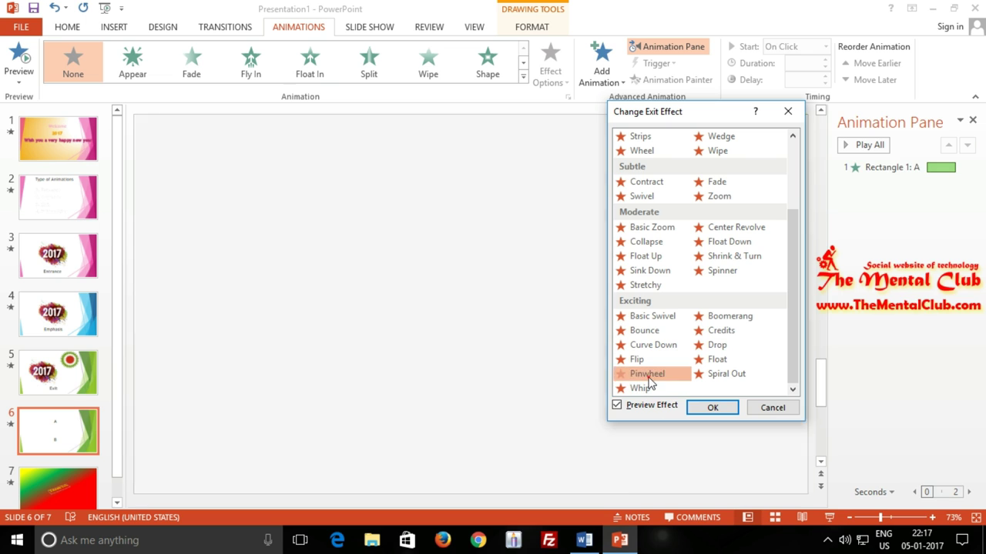
click(701, 407)
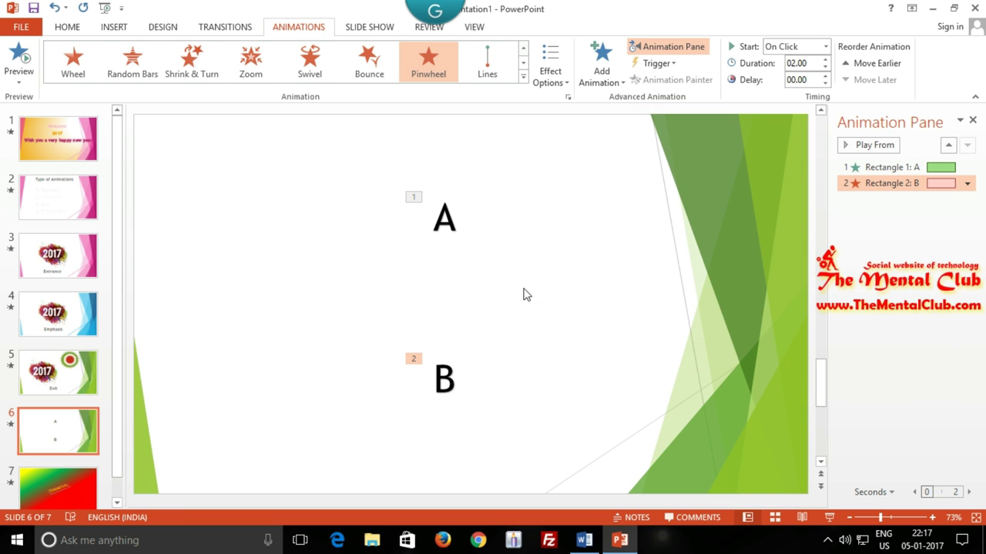
click(383, 27)
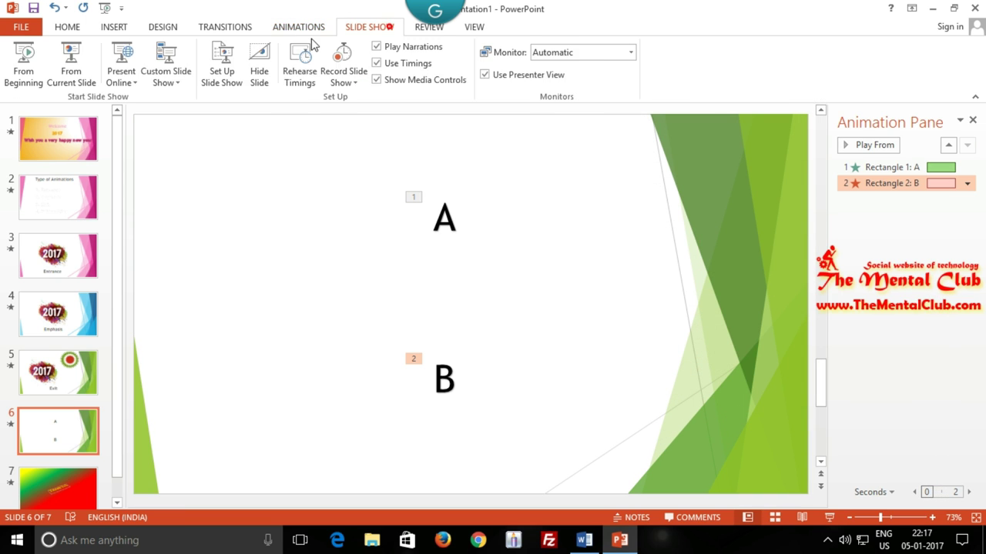
Run slide 6 in the slide show to watch A animate in, then exit and select A's animation.
click(68, 77)
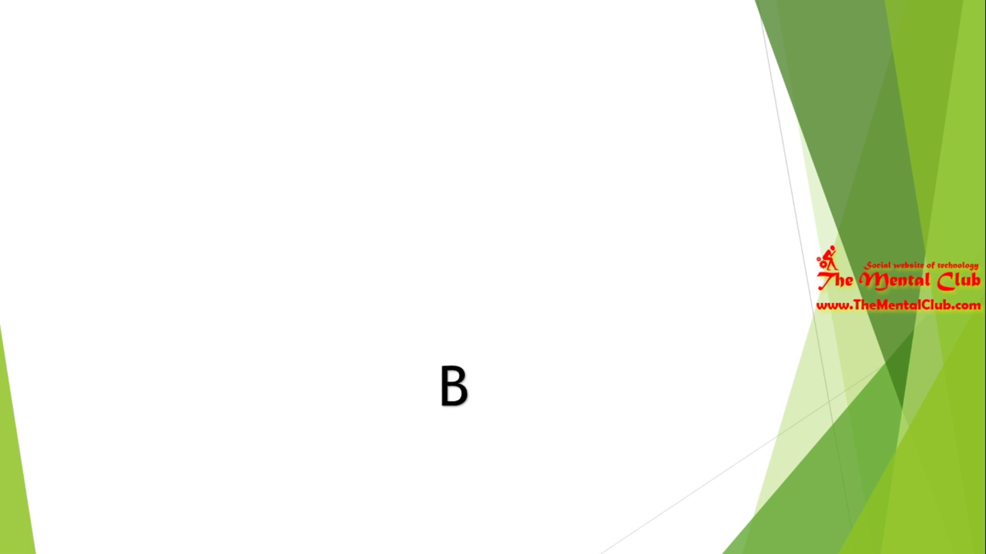
key(space)
key(Escape)
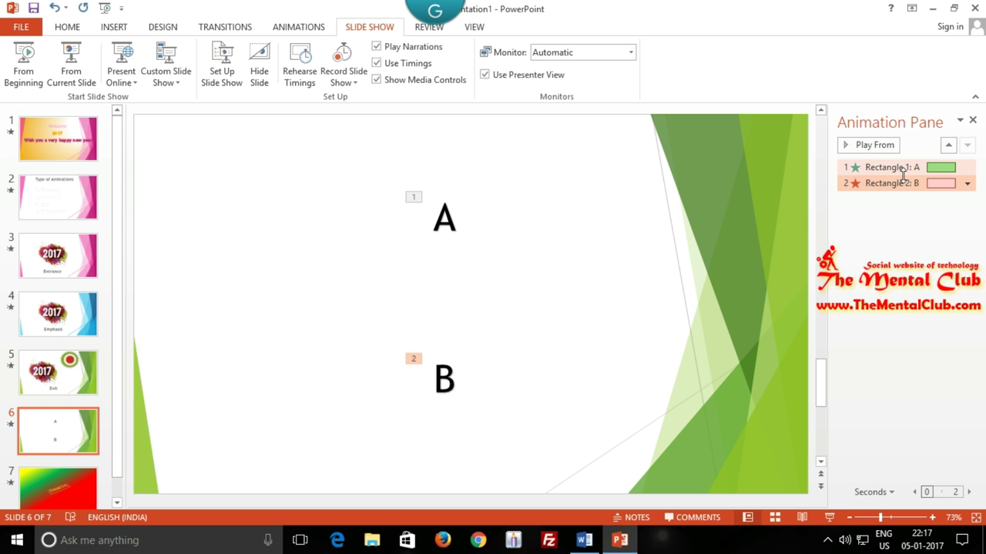
click(898, 168)
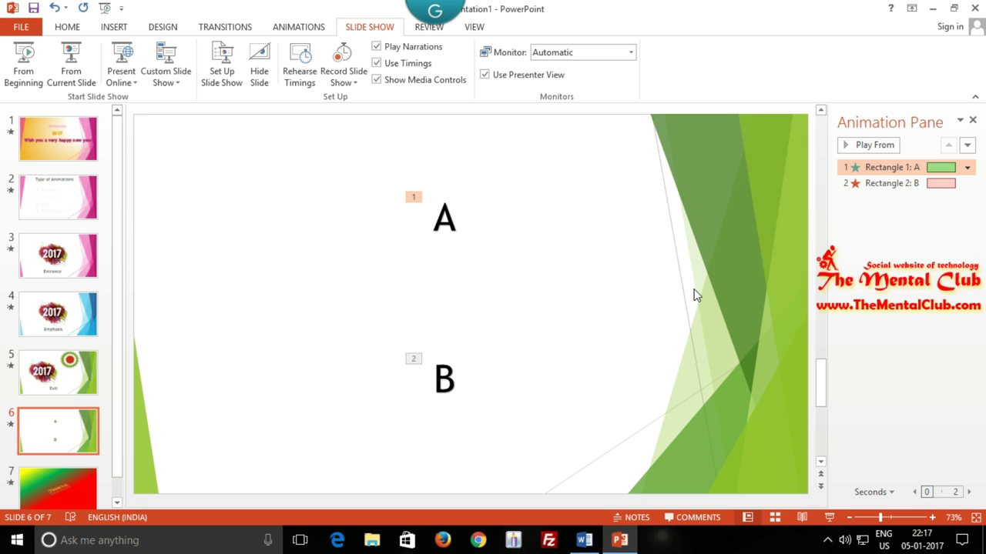
Set both A's and B's animations to Start With Previous.
click(967, 168)
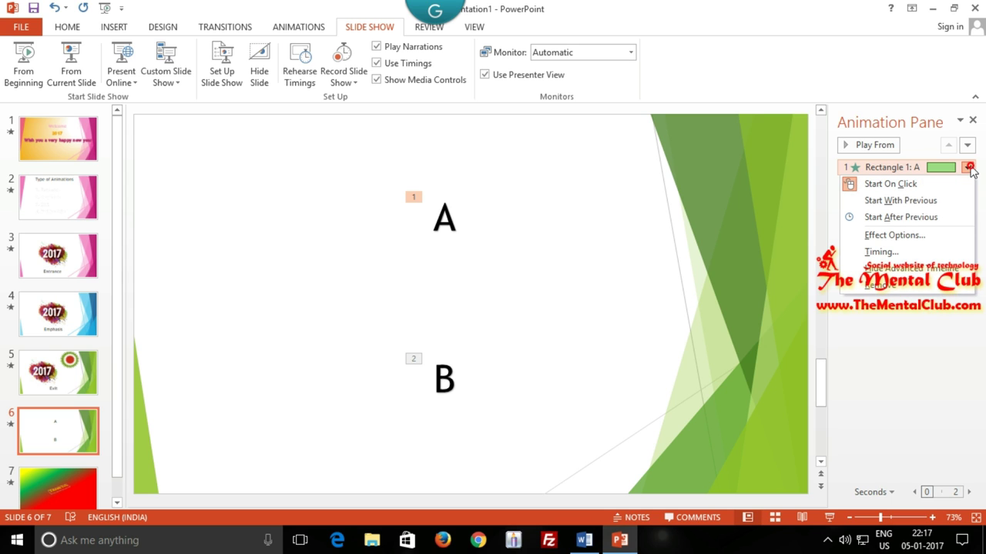
click(917, 199)
click(967, 183)
click(967, 183)
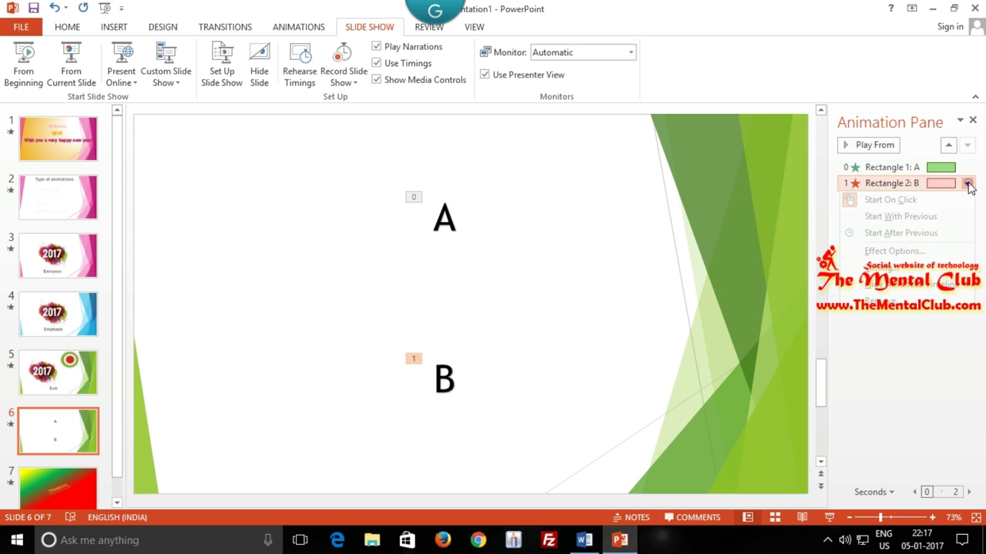
click(928, 216)
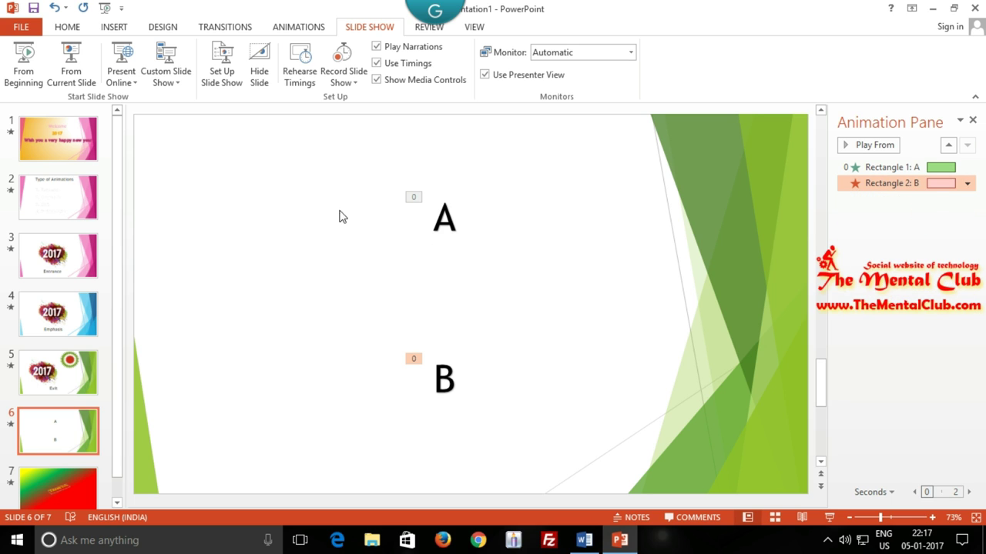
Preview slide 6 twice in the slide show from the current slide.
click(84, 67)
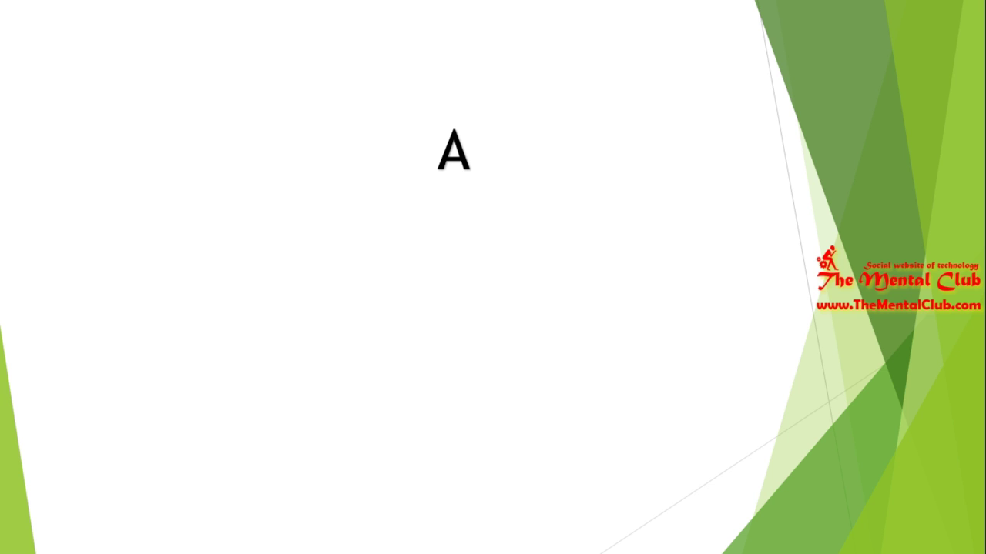
key(Escape)
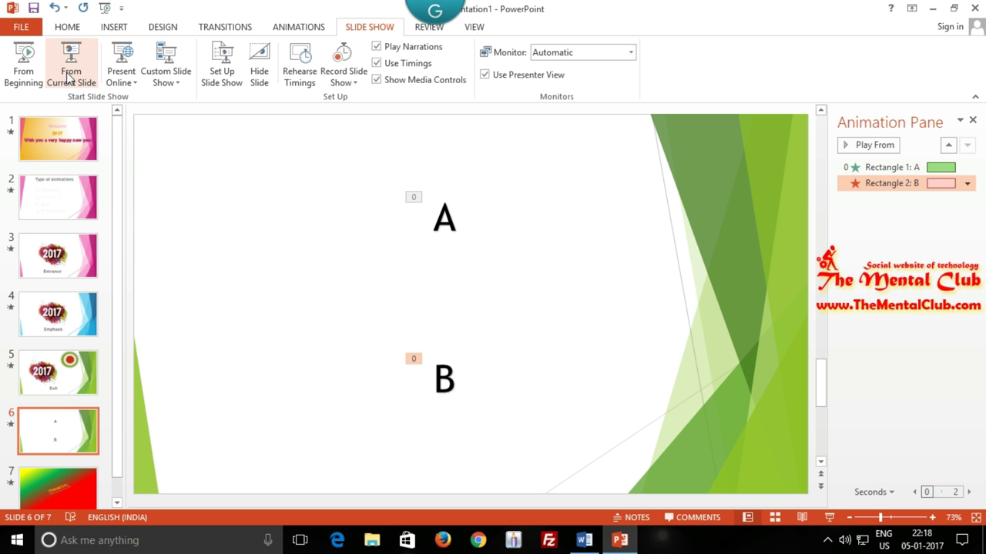
click(82, 67)
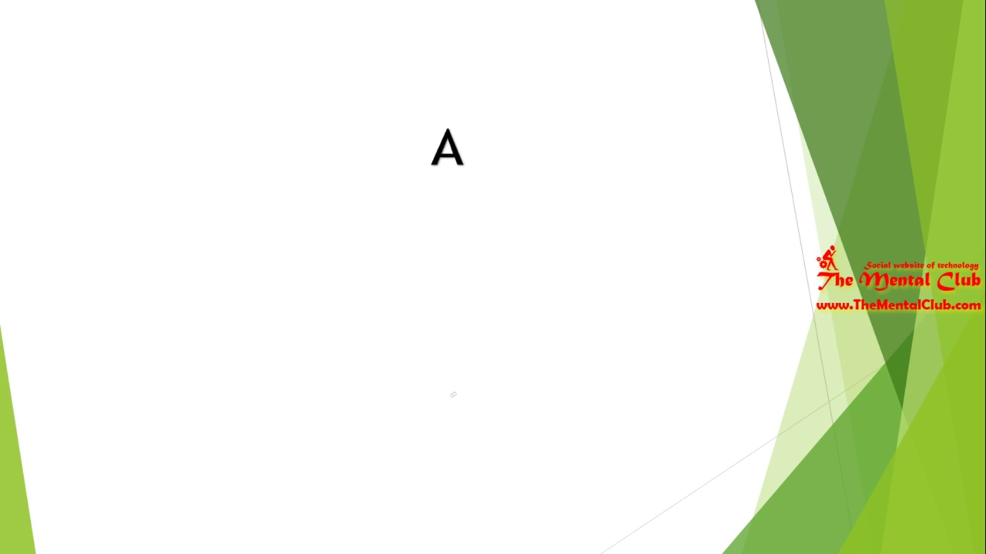
key(Escape)
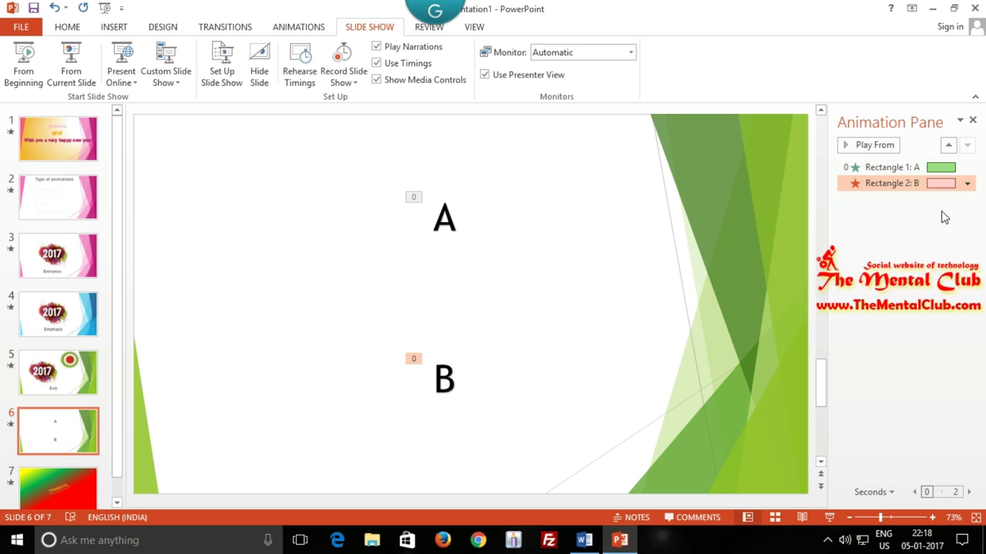
Keep A's animation With Previous and set B's animation to Start After Previous.
click(941, 167)
click(967, 168)
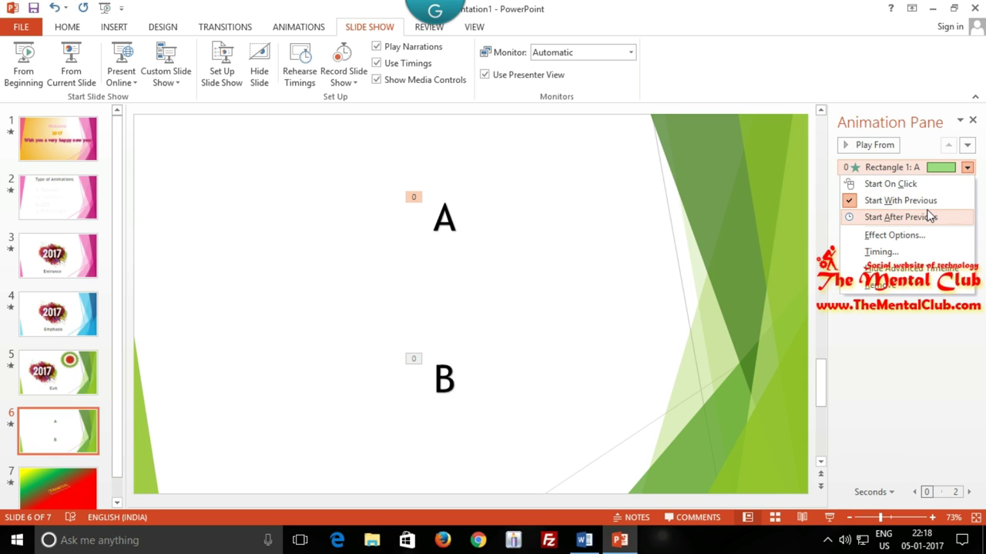
click(929, 202)
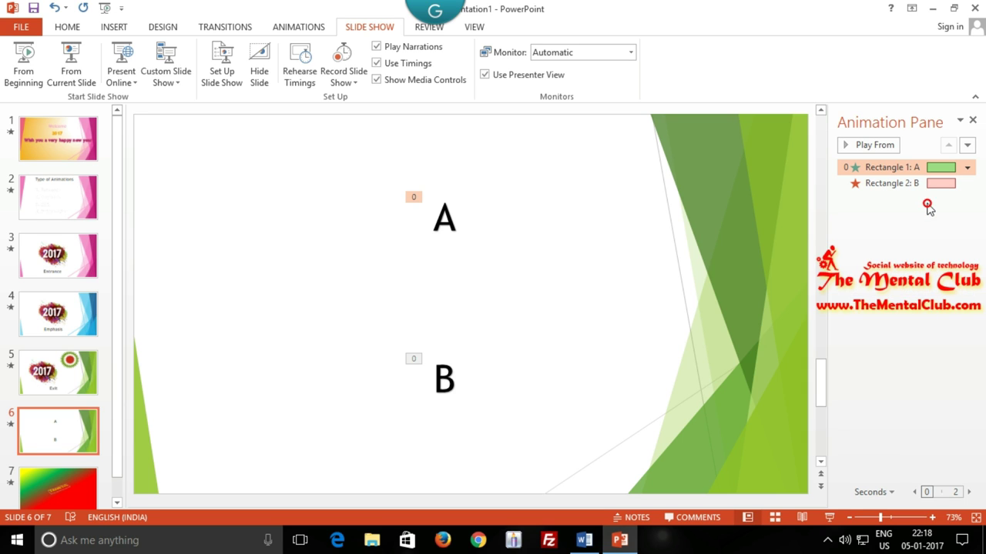
click(444, 378)
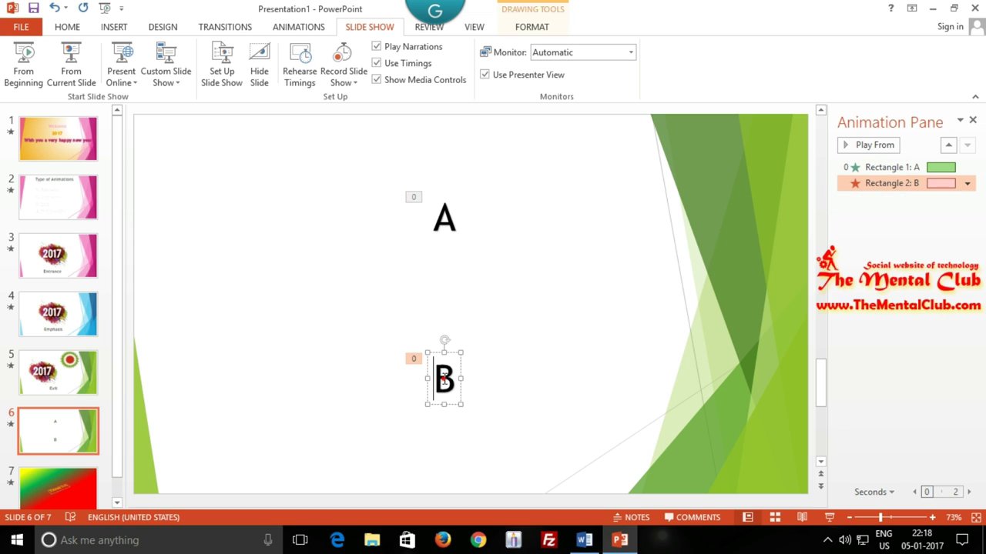
click(967, 183)
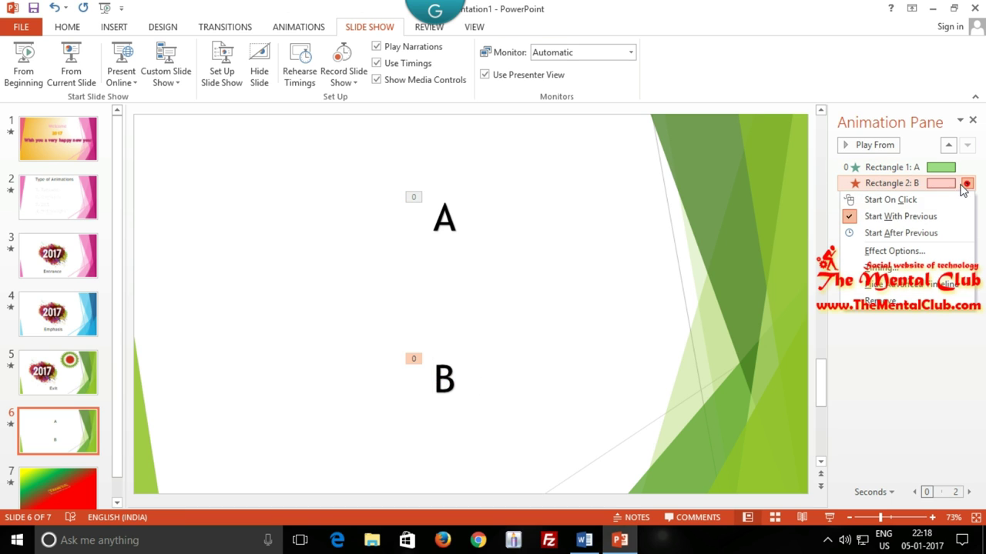
click(908, 233)
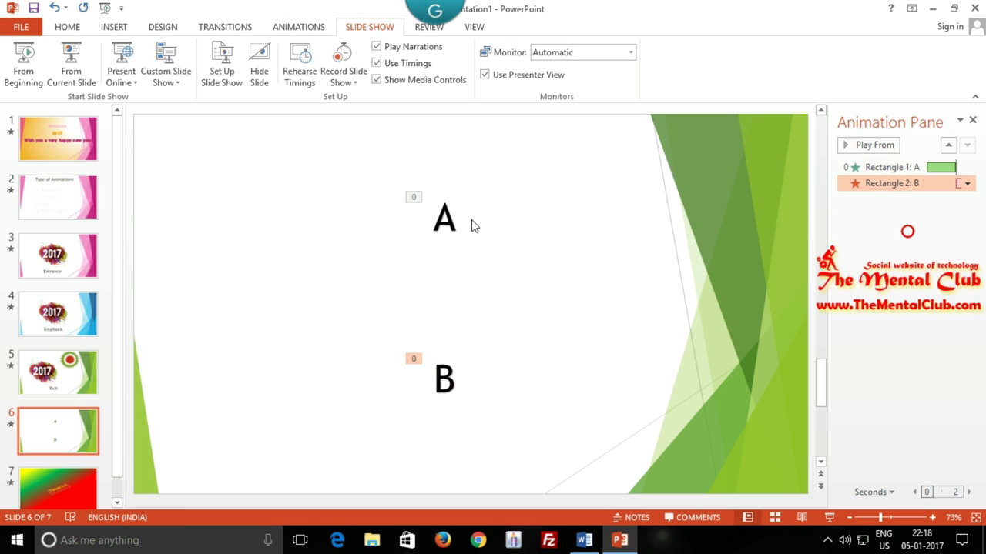
click(451, 220)
click(453, 376)
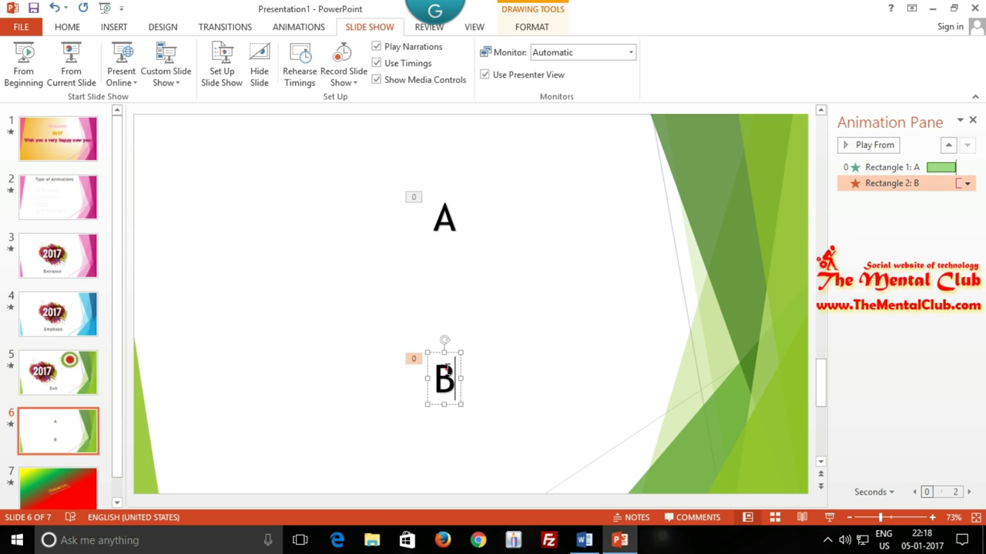
click(592, 393)
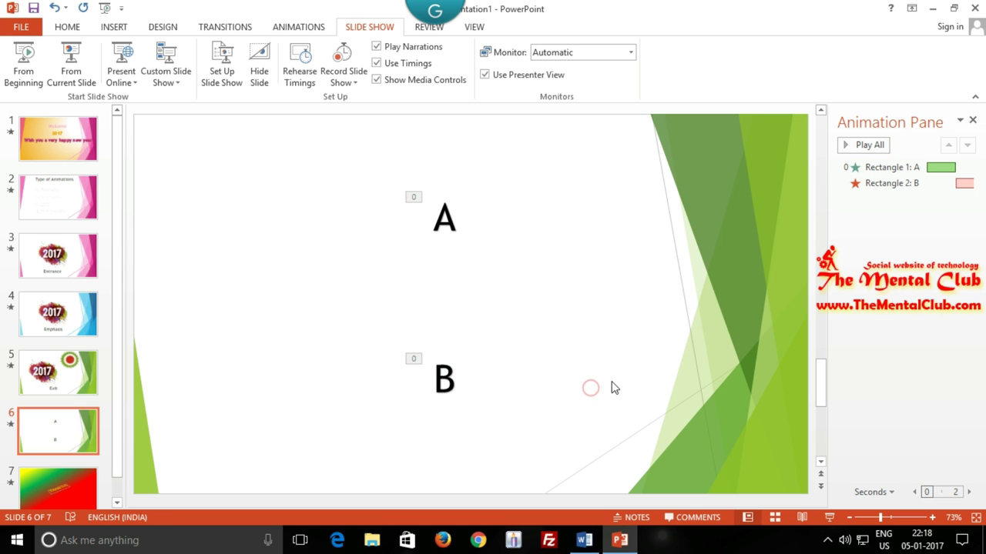
Preview slide 6 from the current slide, then recheck A's start timing without changing it.
click(71, 61)
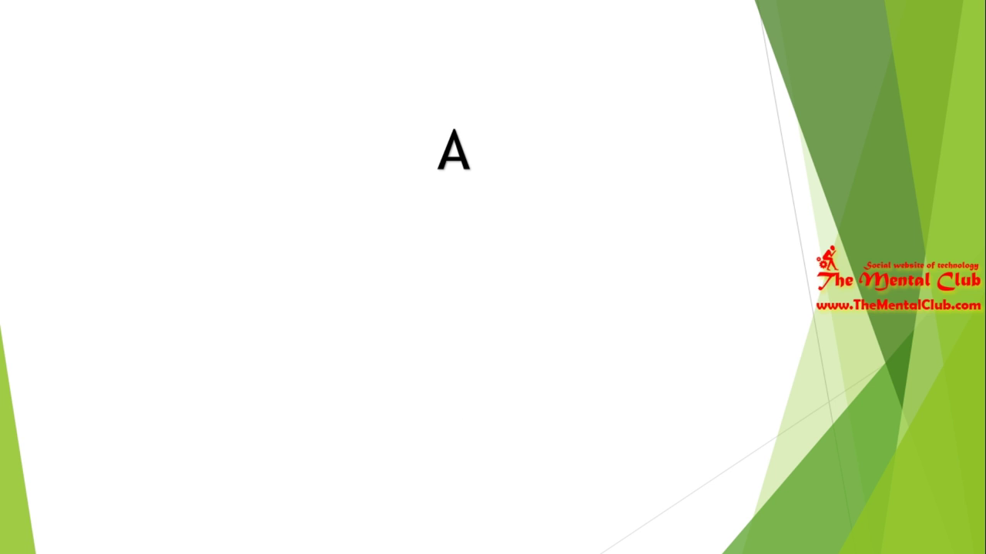
key(Escape)
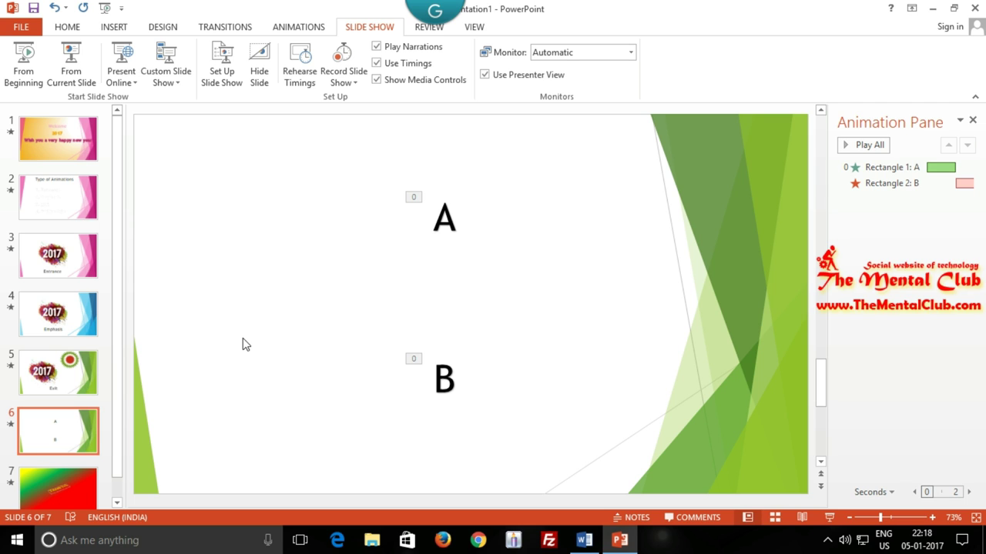
click(913, 168)
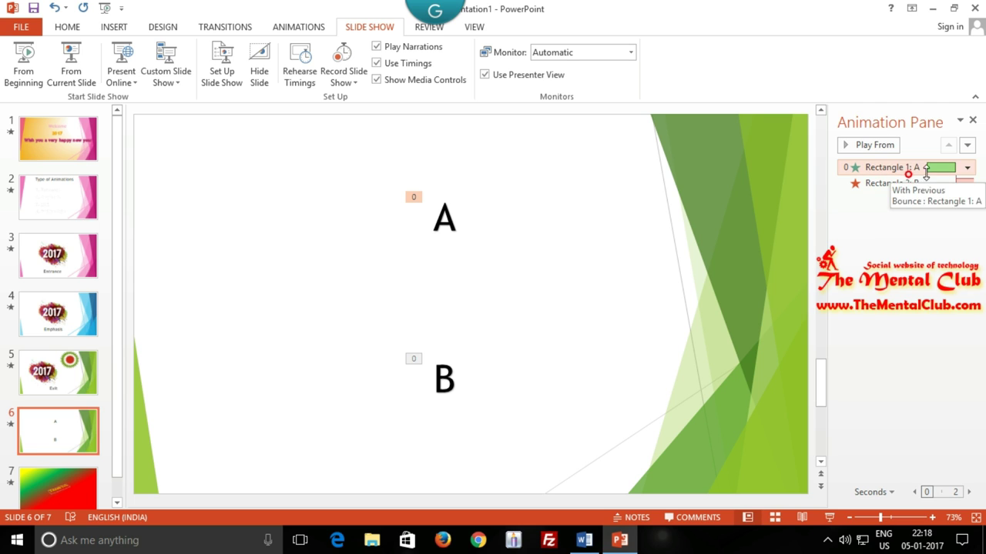
click(966, 171)
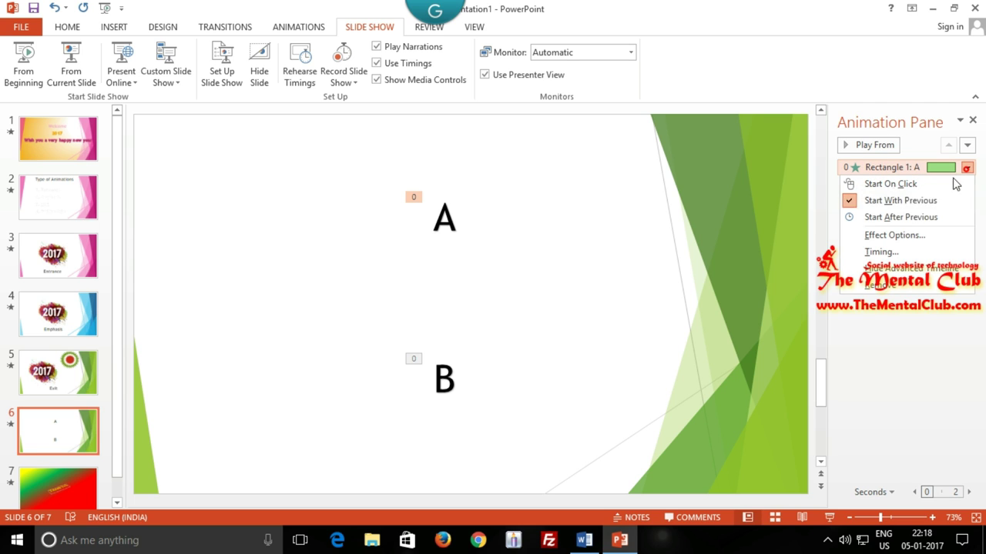
click(921, 216)
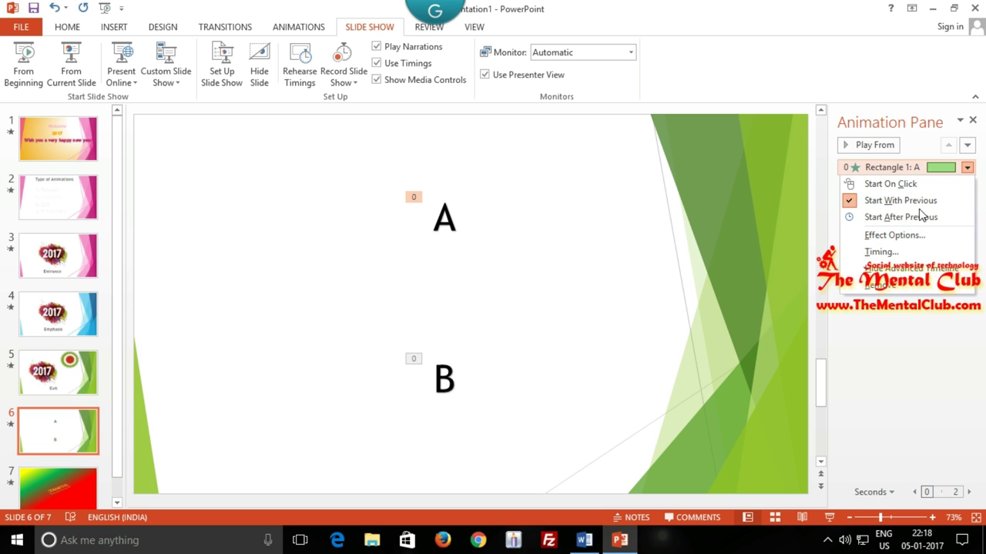
click(645, 293)
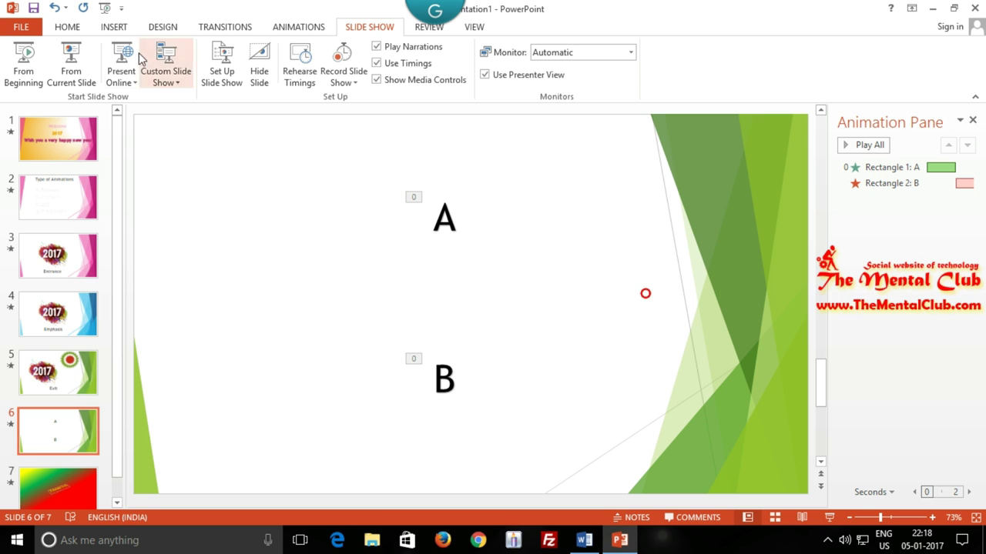
click(114, 26)
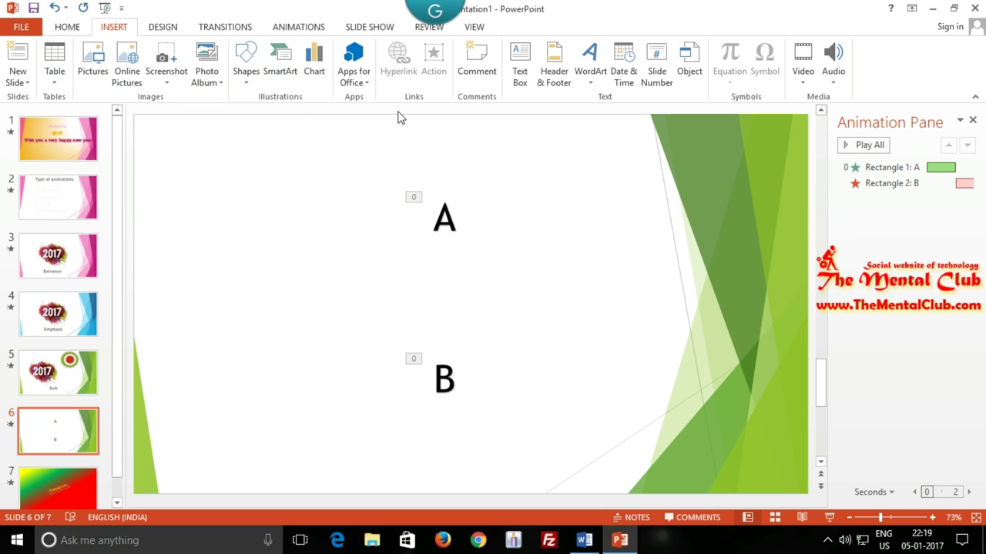
click(284, 83)
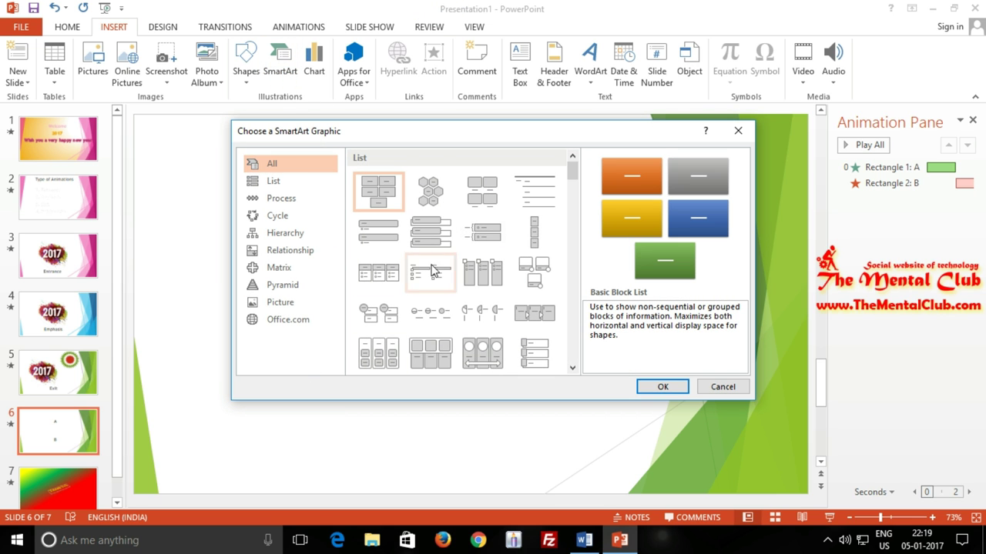
scroll(429, 258, down, 5)
scroll(429, 262, up, 3)
scroll(420, 281, up, 2)
click(737, 131)
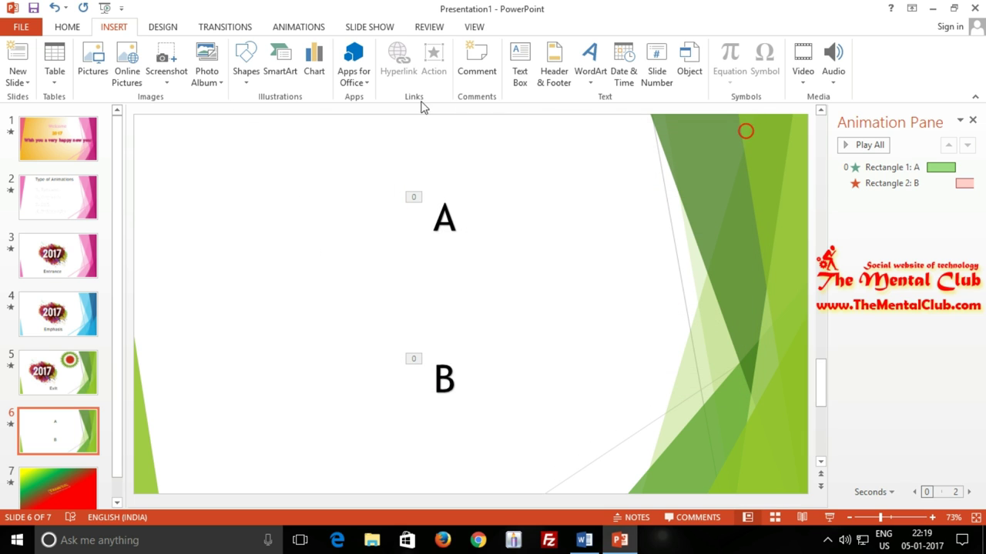
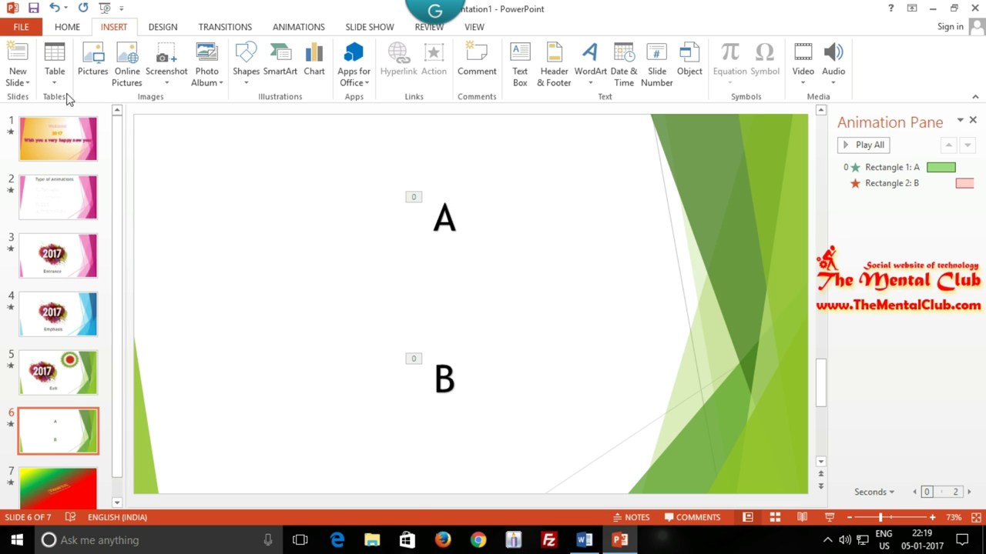
Browse the Shapes gallery and the Online Video search, closing both without inserting anything.
click(245, 85)
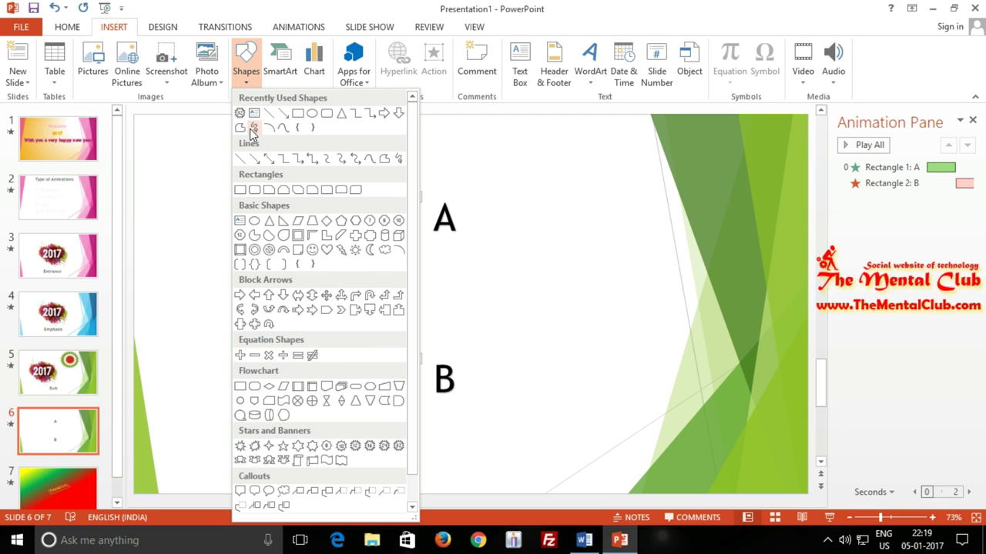
scroll(339, 307, down, 1)
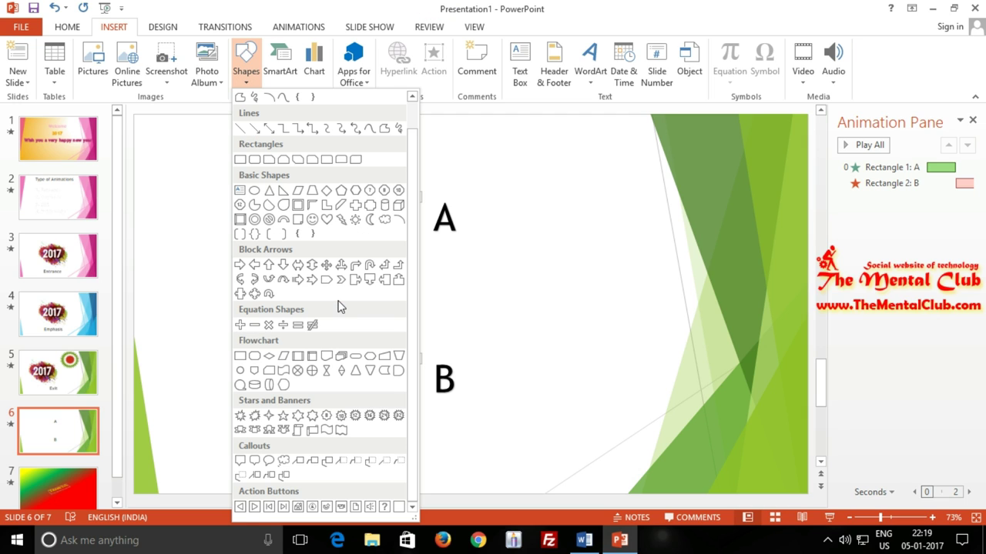
click(164, 315)
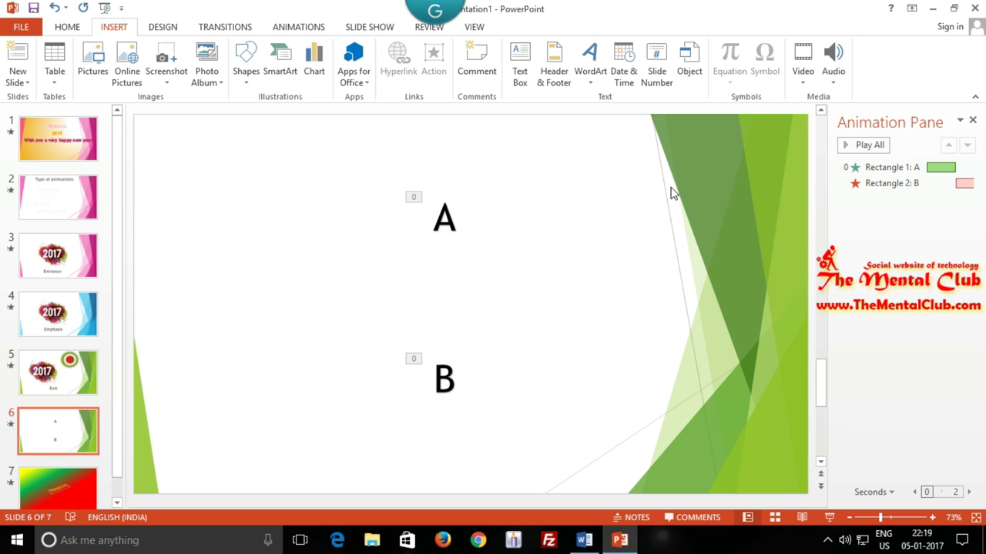
click(801, 83)
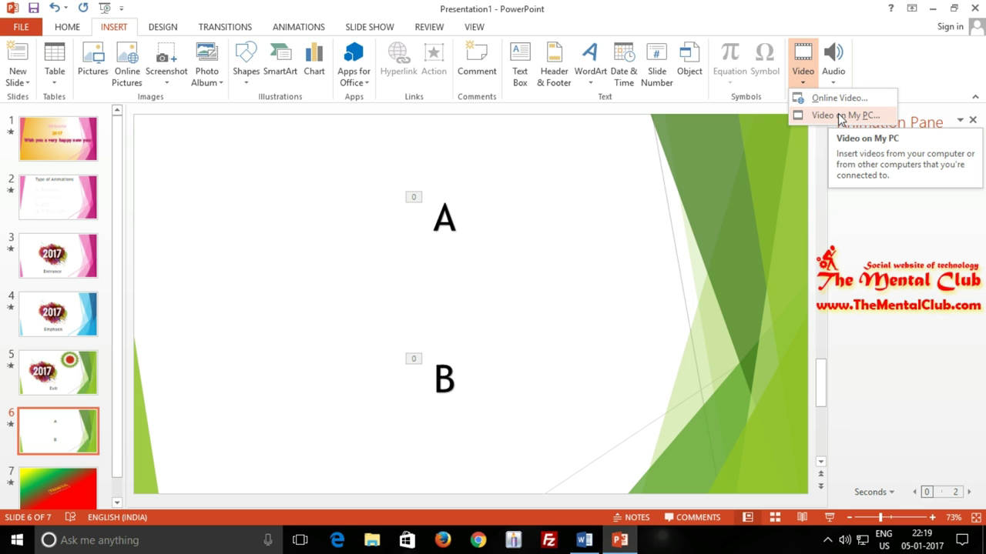
click(838, 99)
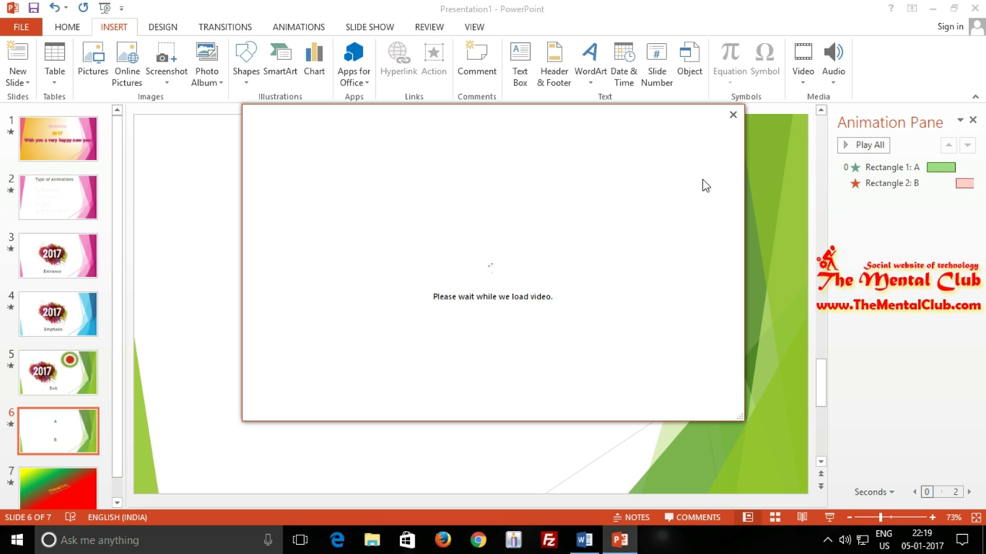
click(734, 117)
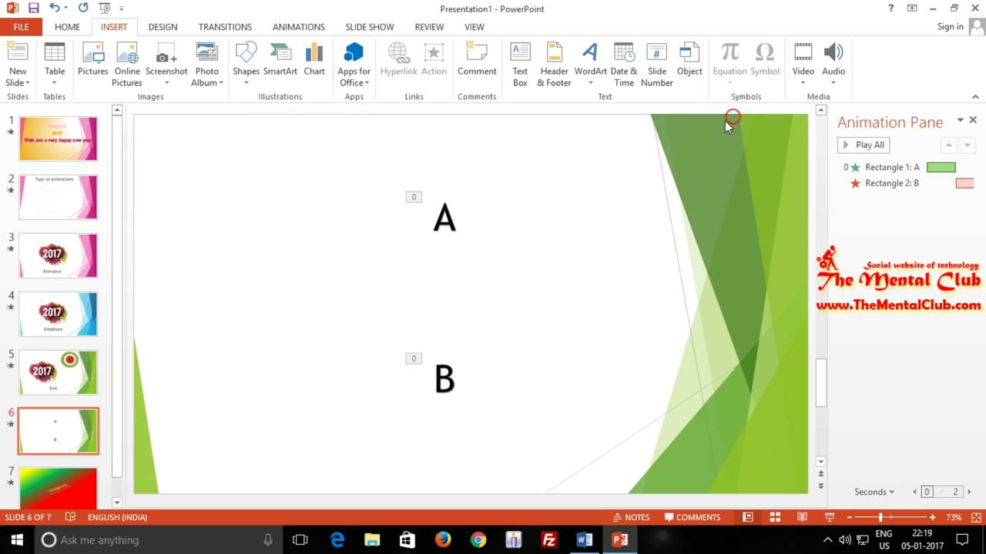
Browse local video folders and the Insert Object dialog, then close both without inserting.
click(803, 80)
click(848, 120)
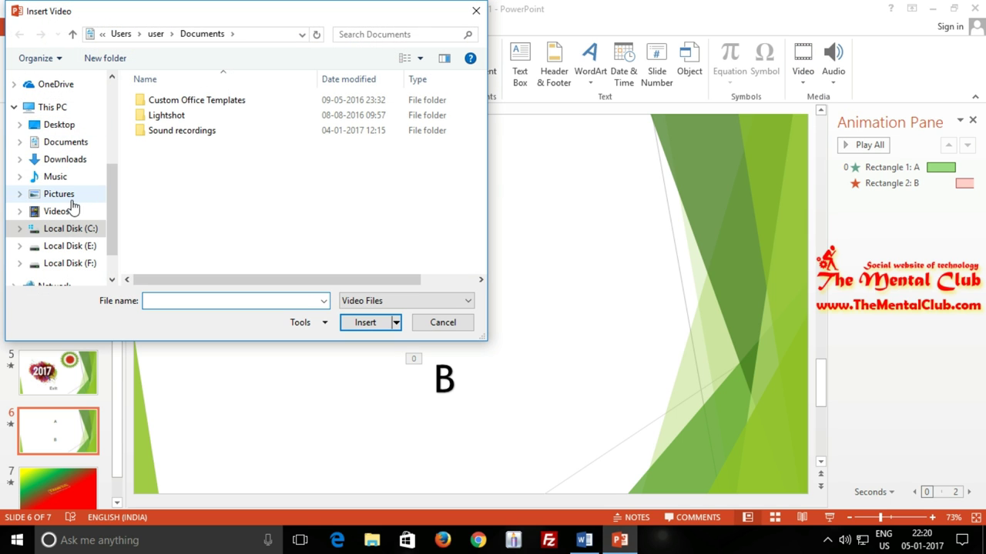
click(71, 212)
click(171, 153)
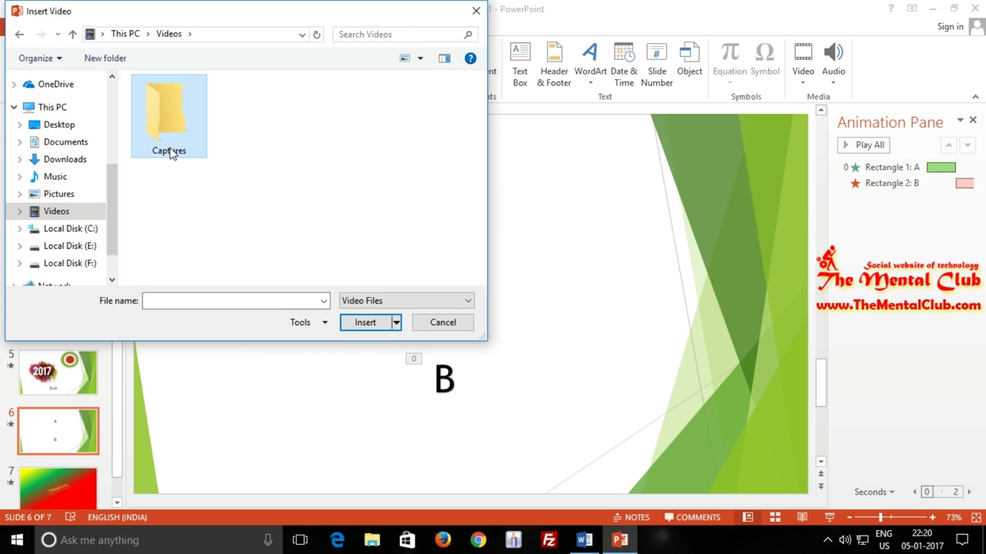
double_click(171, 153)
click(68, 194)
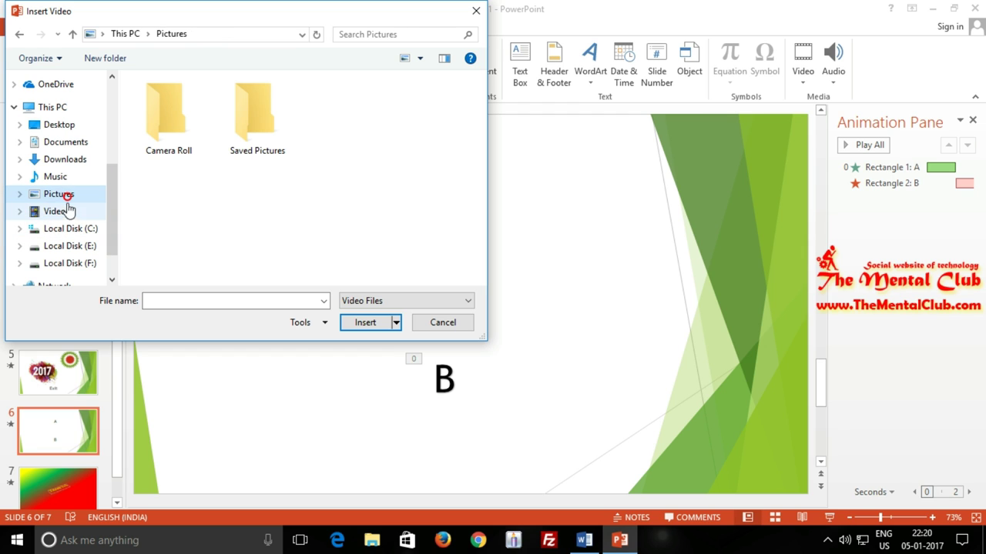
click(68, 210)
click(66, 180)
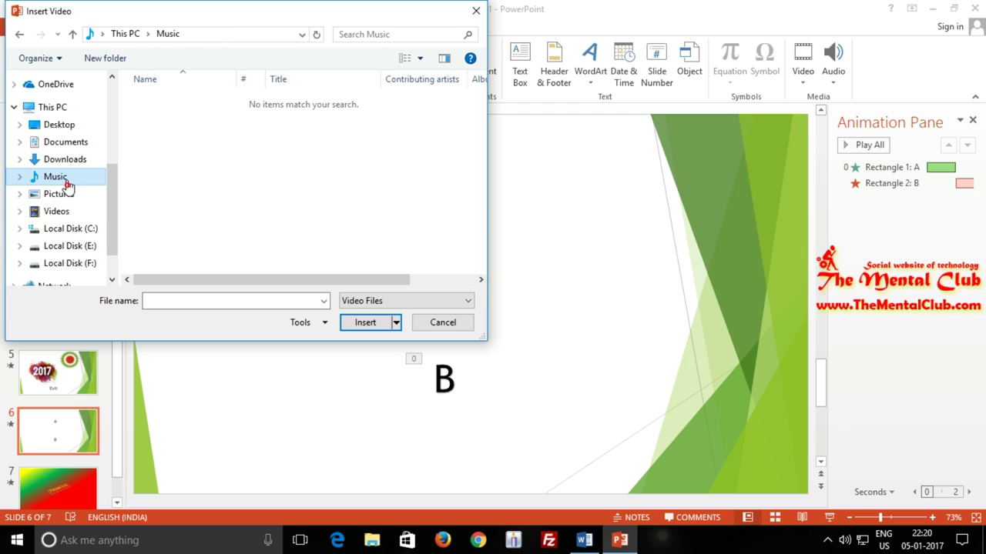
click(65, 160)
click(66, 142)
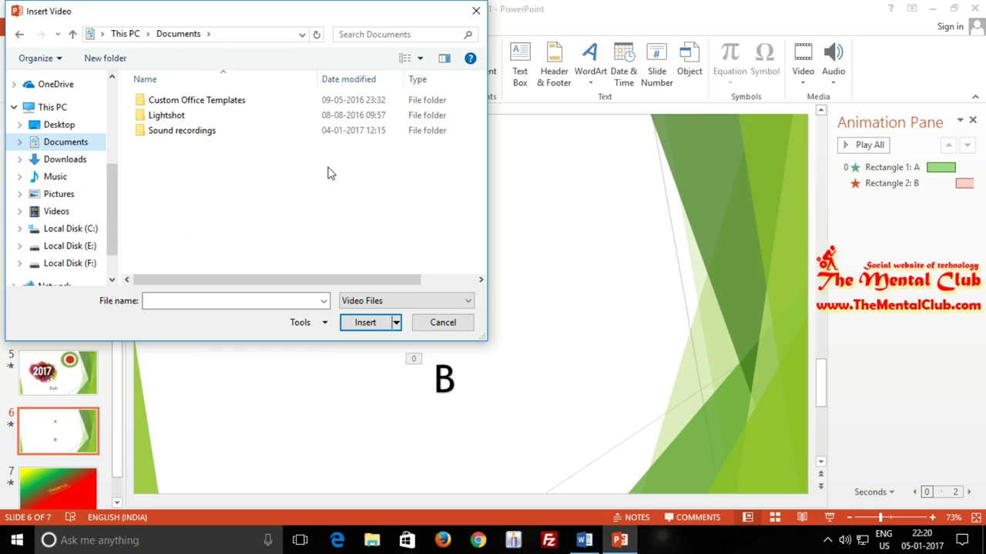
click(476, 11)
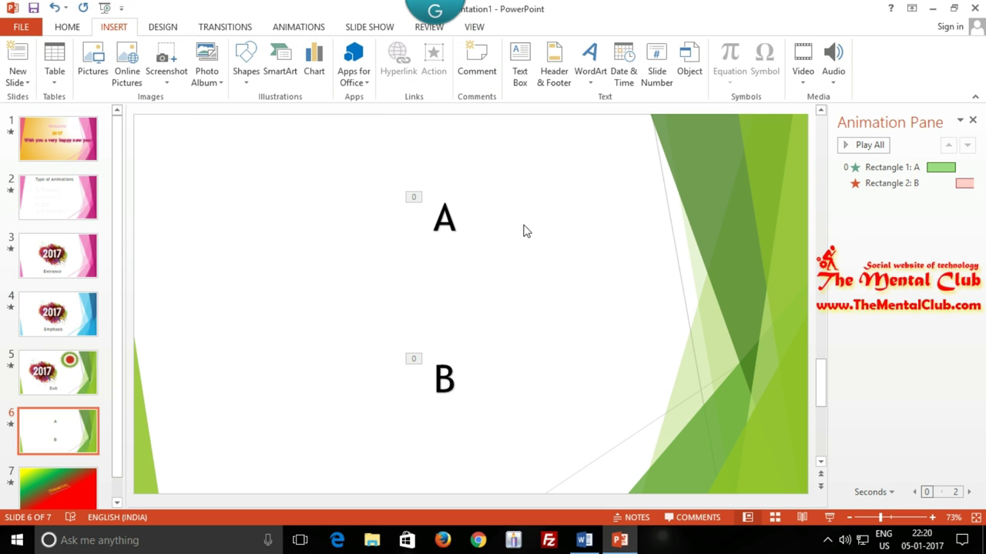
click(689, 73)
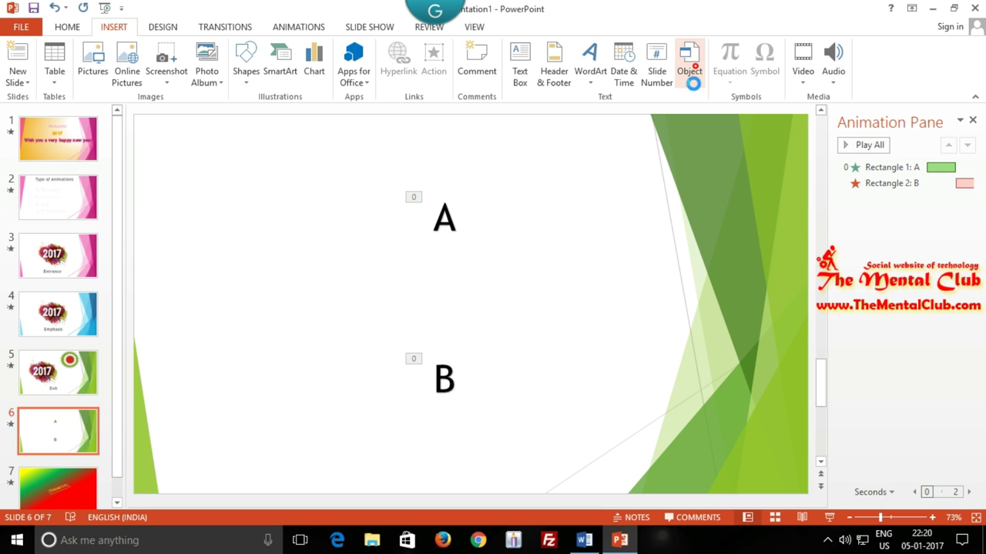
click(672, 165)
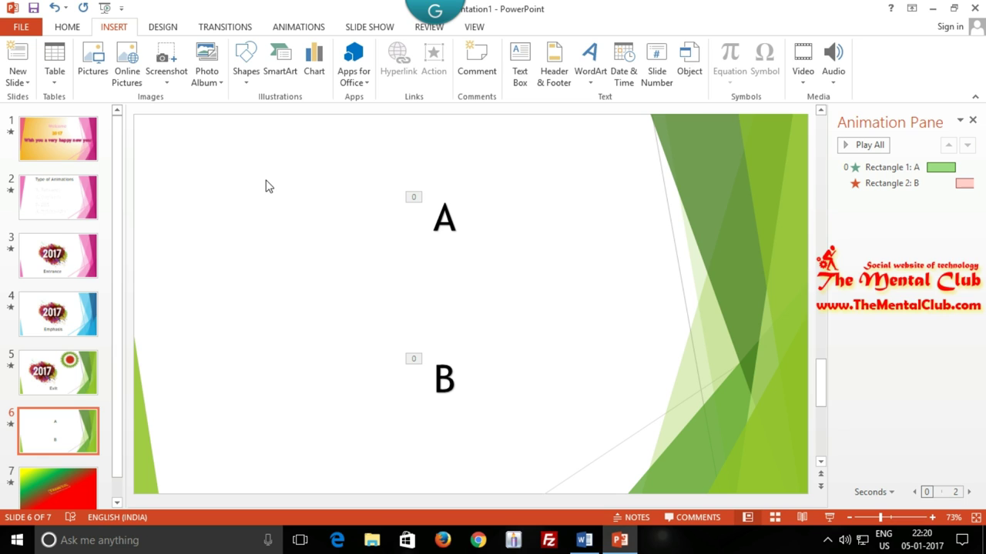
Step through slides 1 to 7 in the thumbnail pane, ending on the Thank You slide.
click(119, 226)
drag(119, 226, 121, 165)
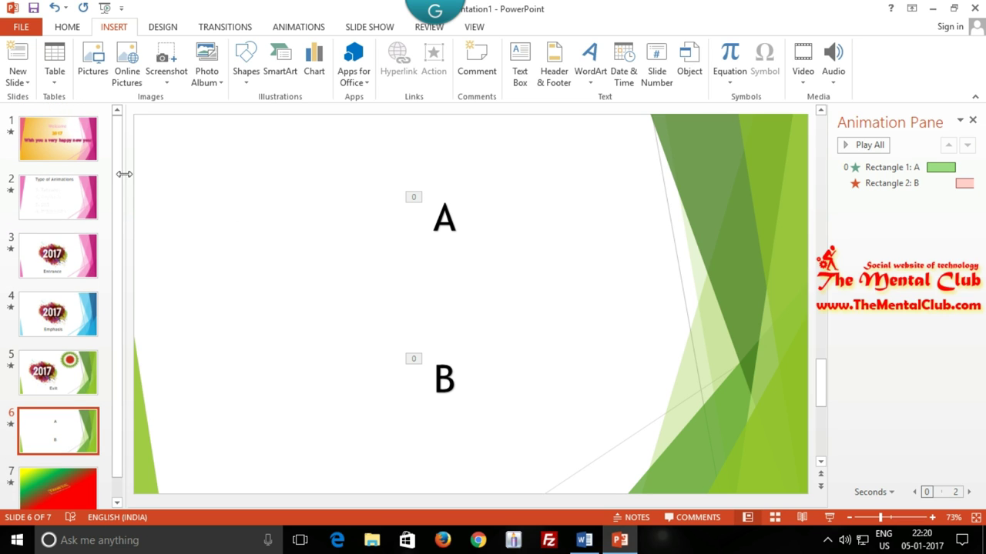
click(66, 147)
drag(66, 148, 54, 231)
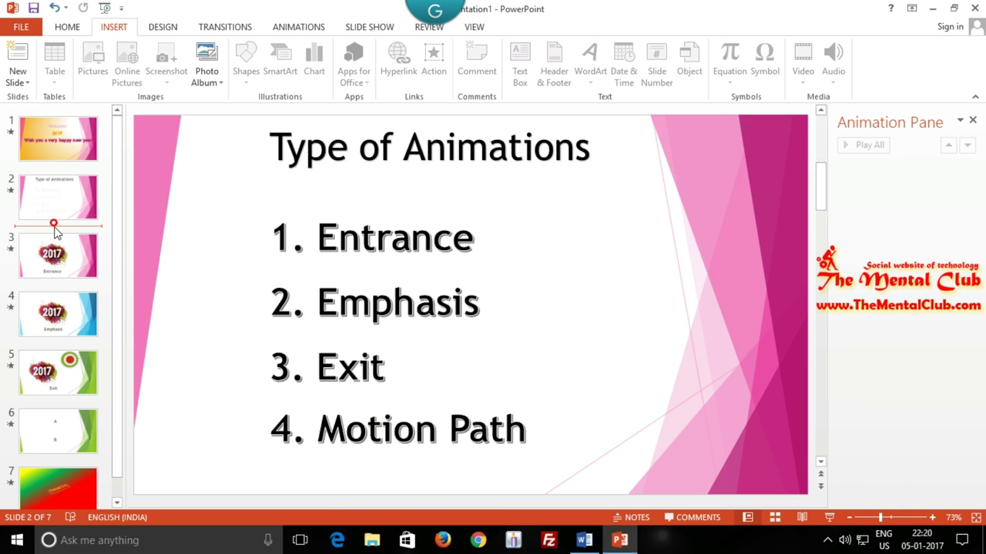
click(56, 254)
click(54, 312)
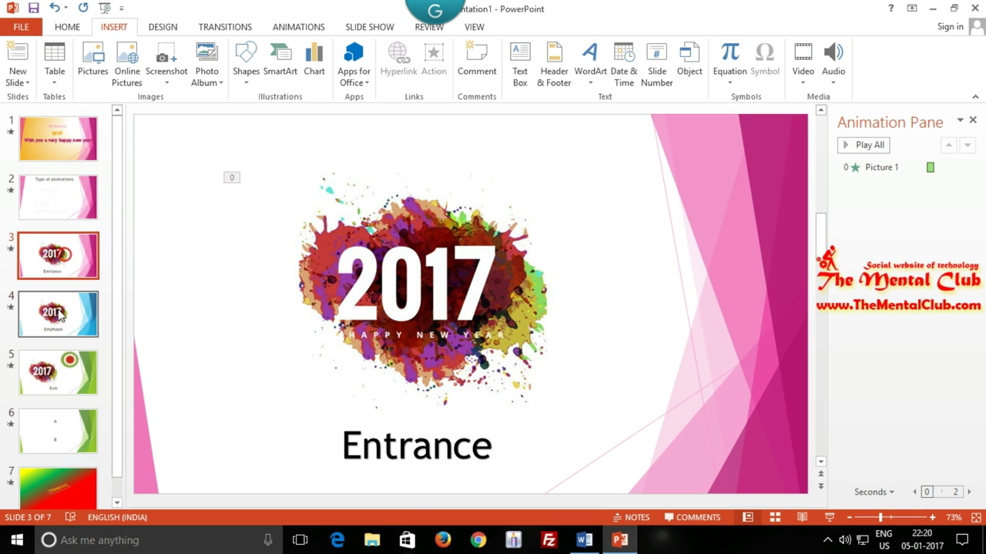
click(51, 356)
click(55, 422)
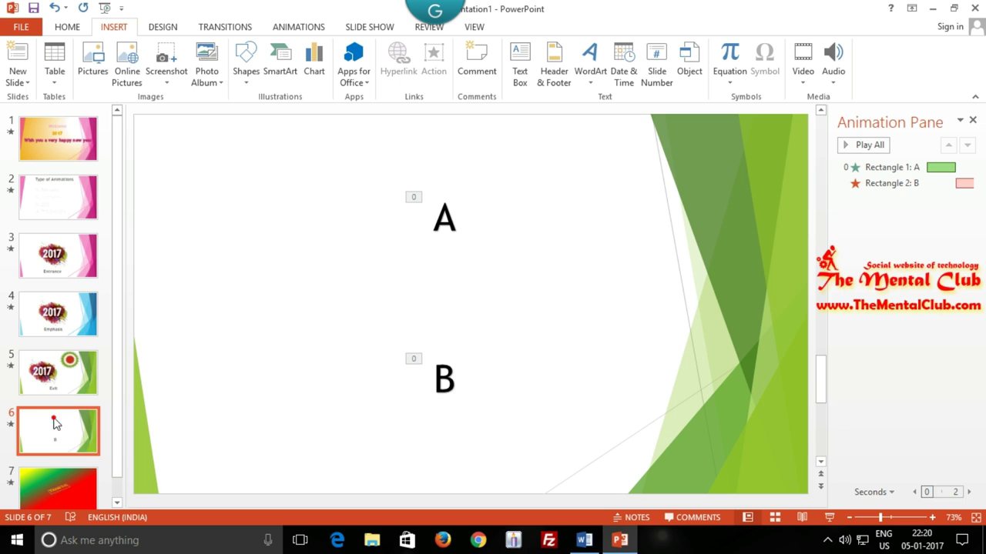
click(44, 472)
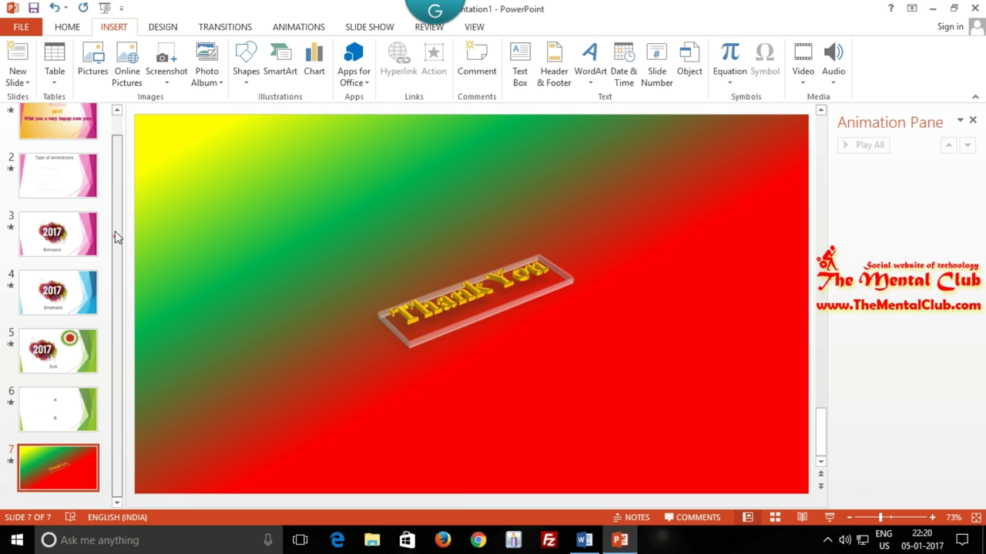
drag(115, 235, 123, 177)
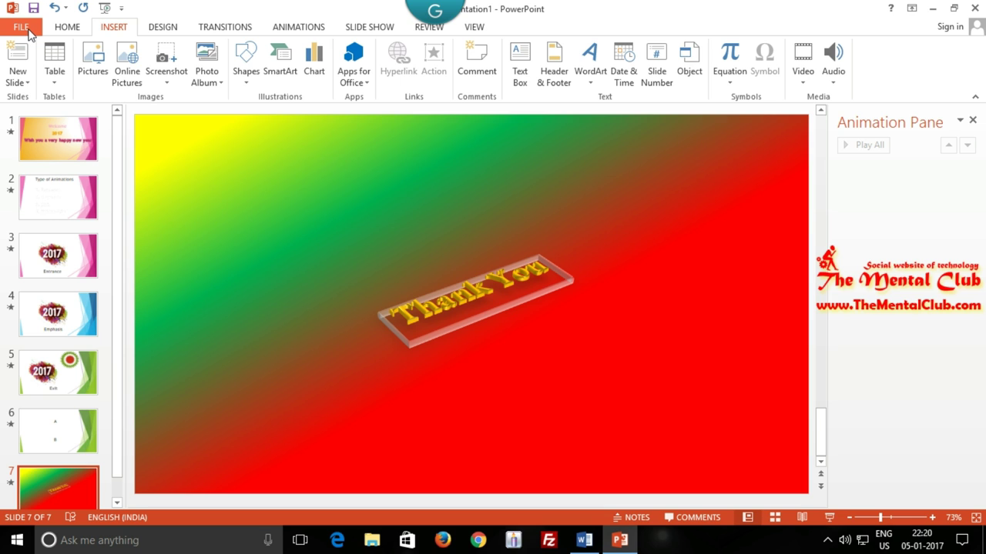
Open Save As on the Desktop, review the file format list, then cancel without saving.
key(ctrl+s)
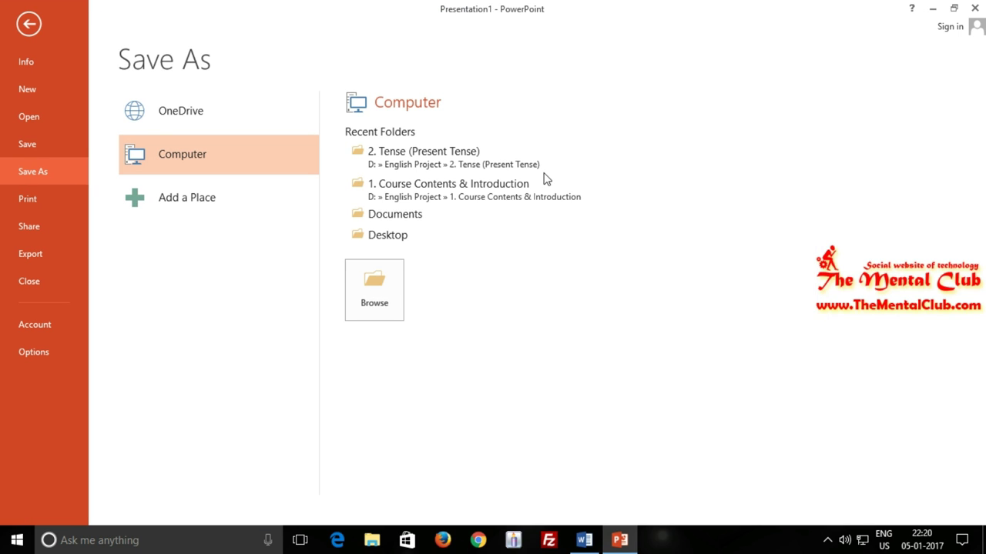
click(405, 241)
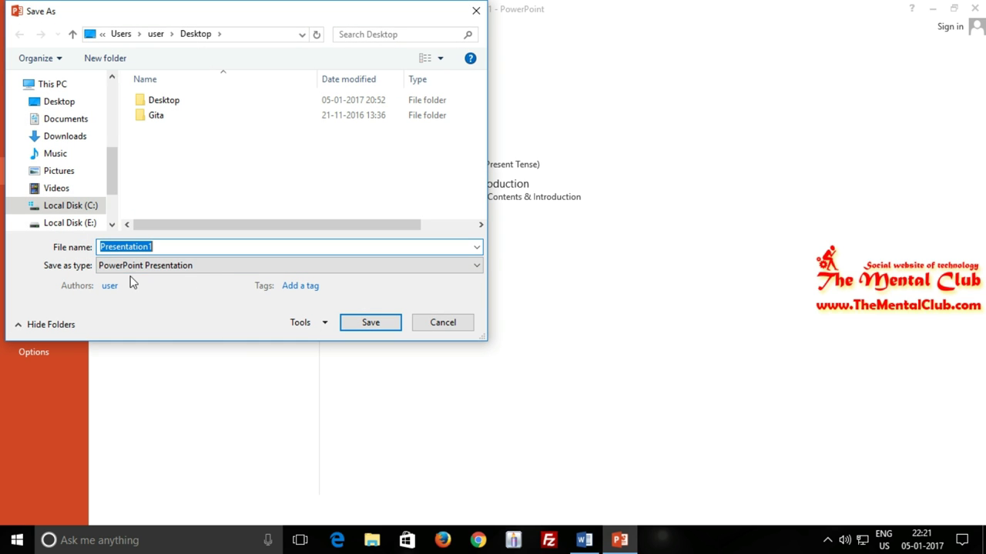
click(171, 248)
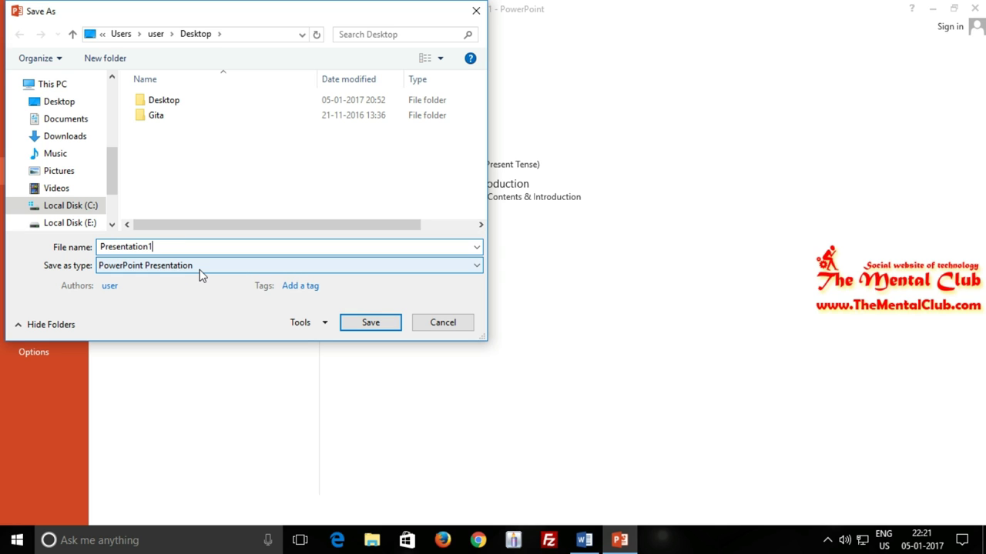
click(199, 269)
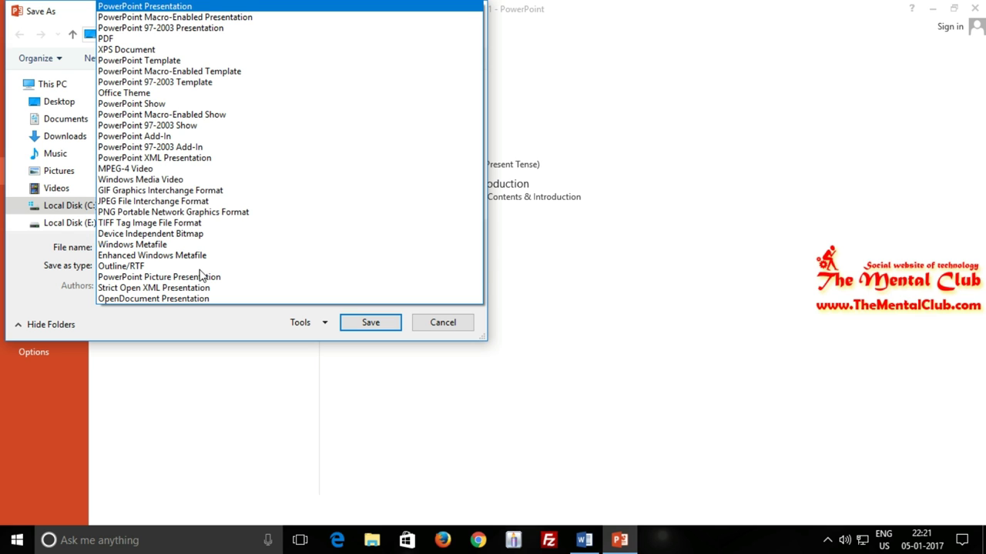
click(214, 331)
click(167, 269)
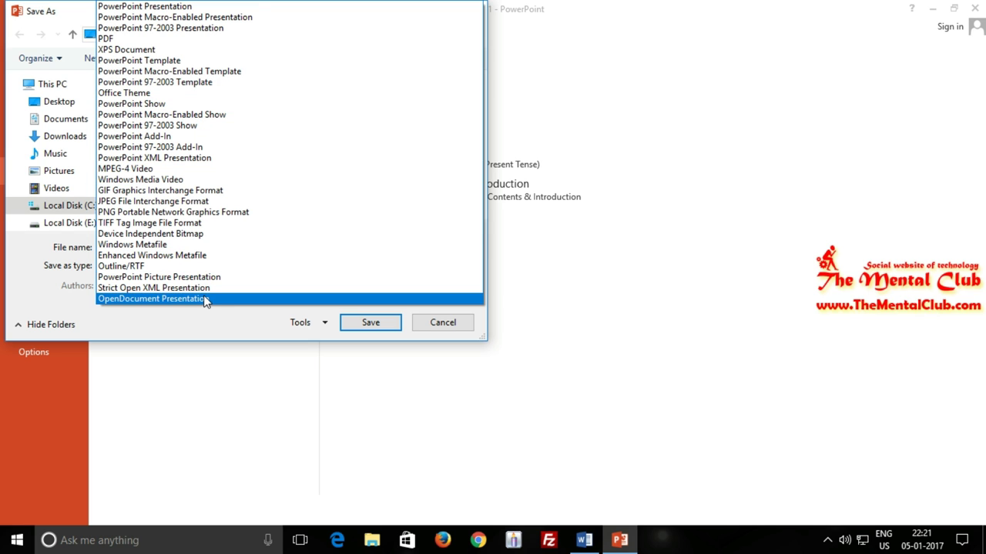
click(230, 323)
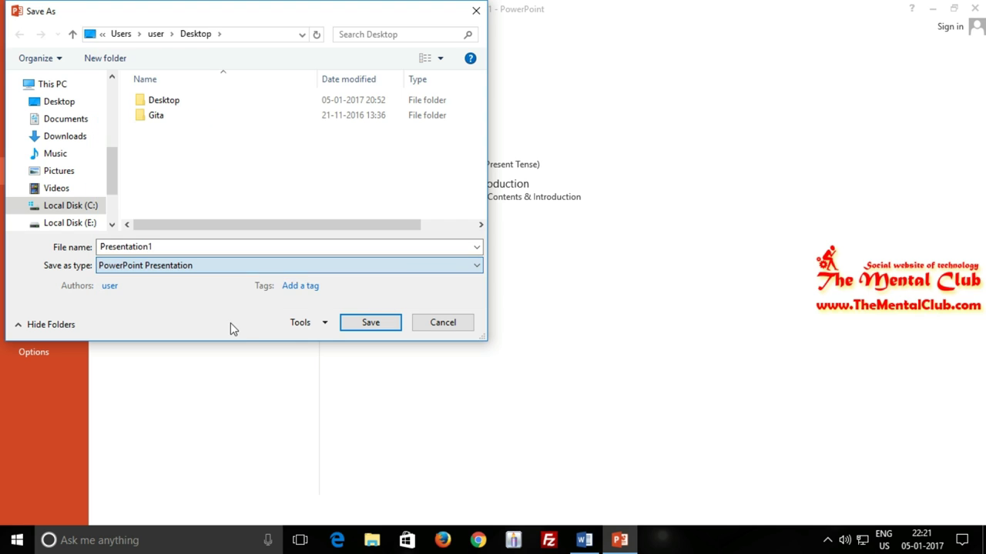
click(452, 323)
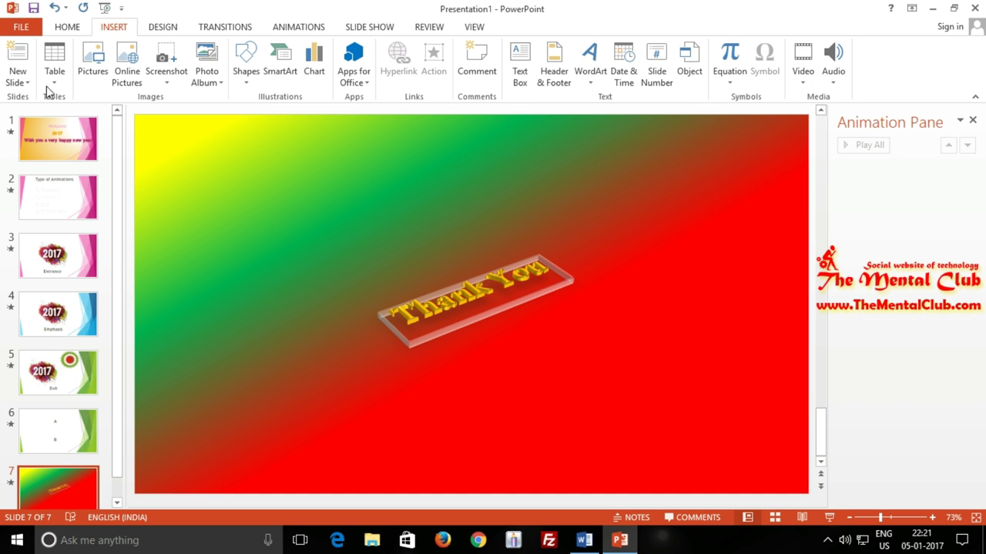
Save the presentation to the Desktop as 'Design Mode' in PowerPoint Presentation format.
click(24, 26)
click(42, 173)
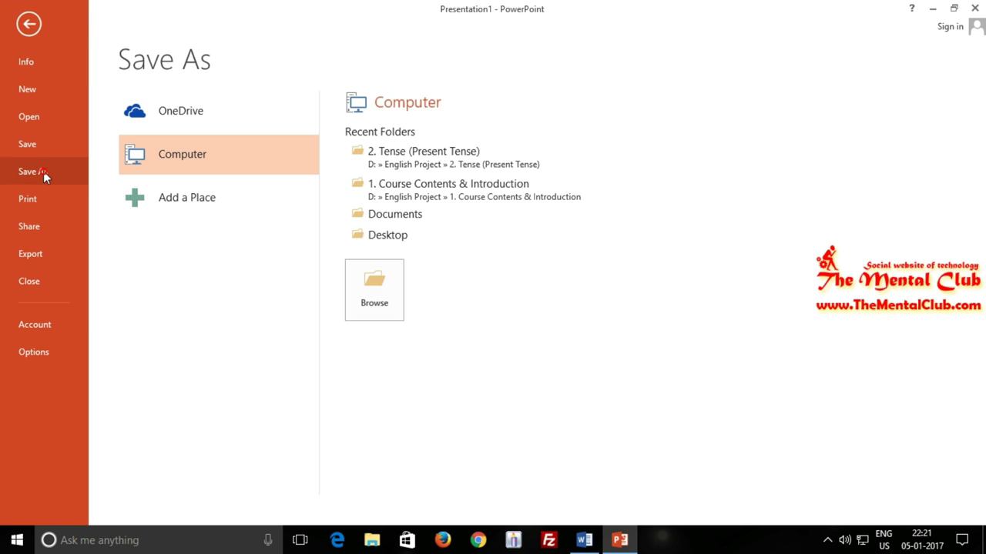
click(389, 239)
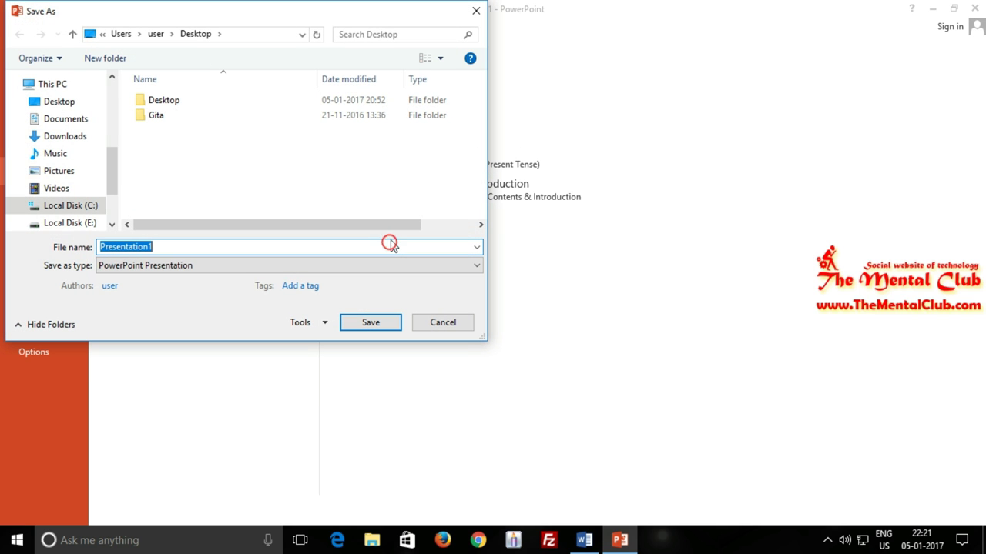
click(141, 246)
drag(158, 246, 68, 246)
text(Des)
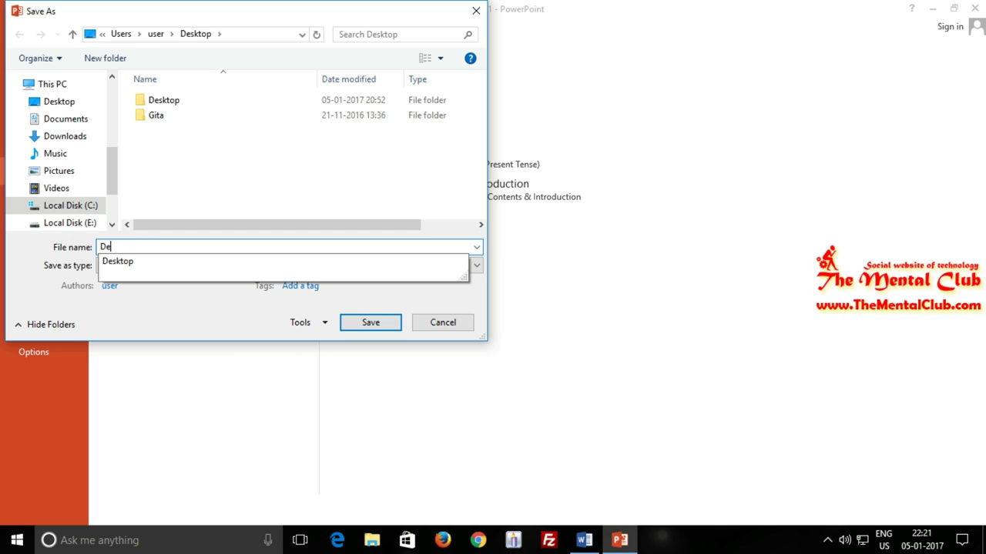
text(ign )
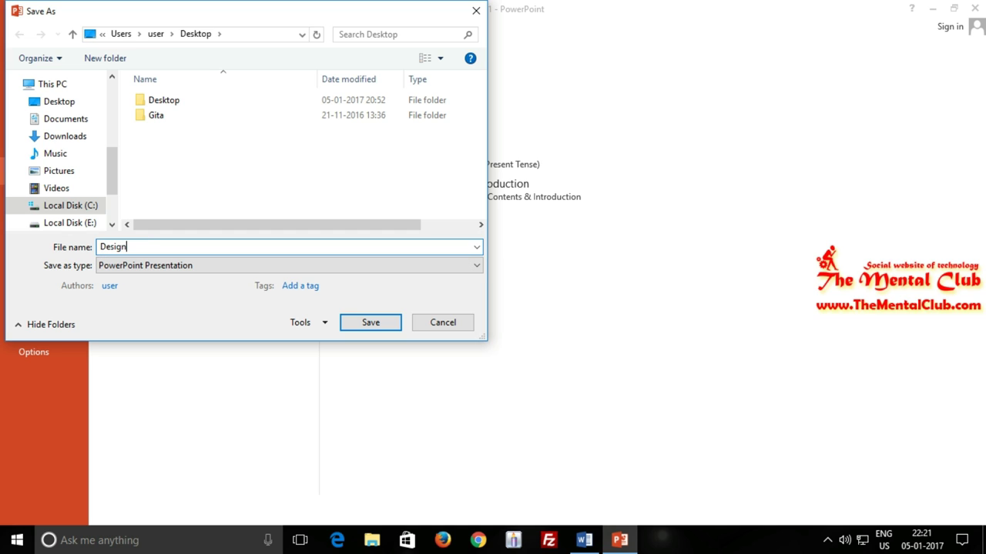
text(Mo)
text(de)
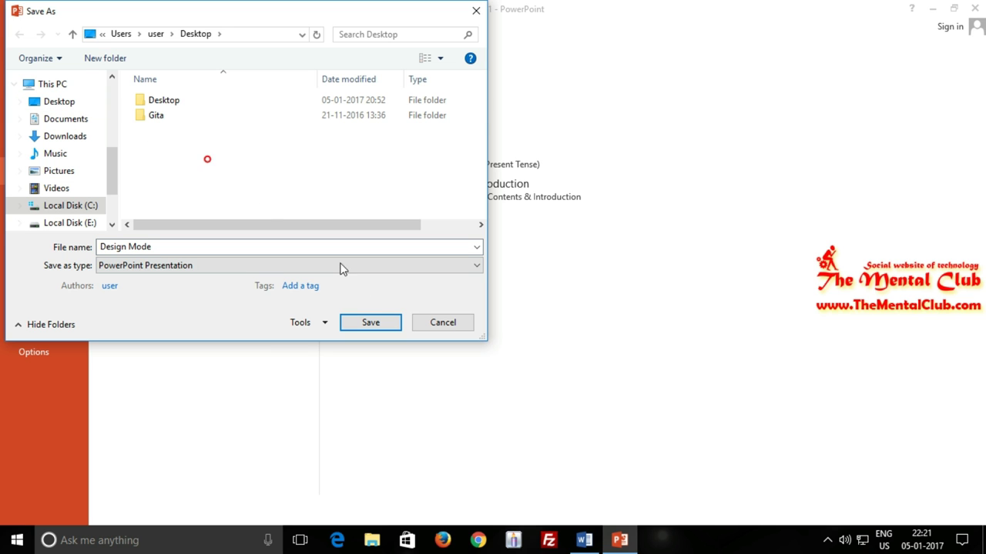
click(382, 326)
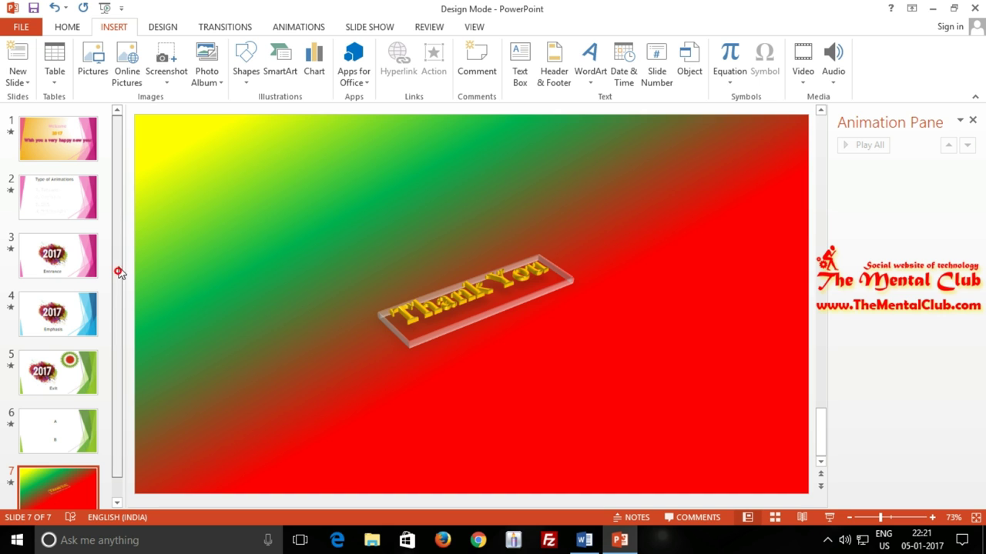
scroll(114, 274, down, 1)
scroll(116, 273, up, 1)
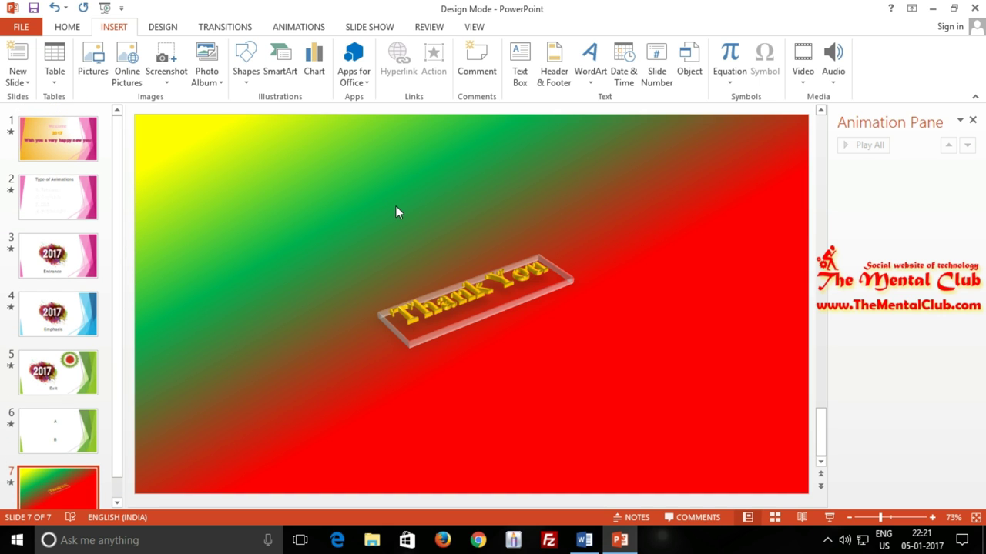
Save a PowerPoint Show (.ppsx) copy named 'Play Mode' to the Desktop.
click(22, 27)
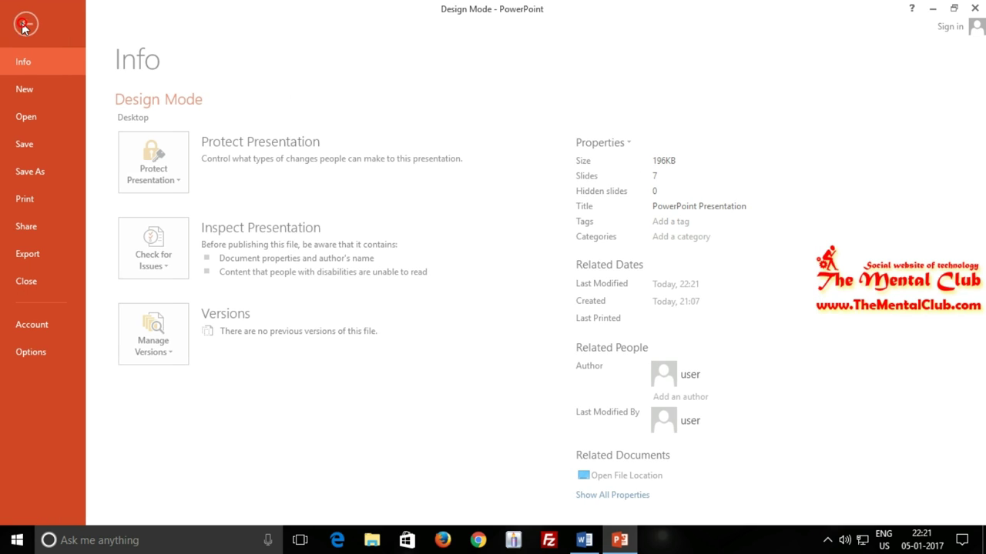
click(37, 173)
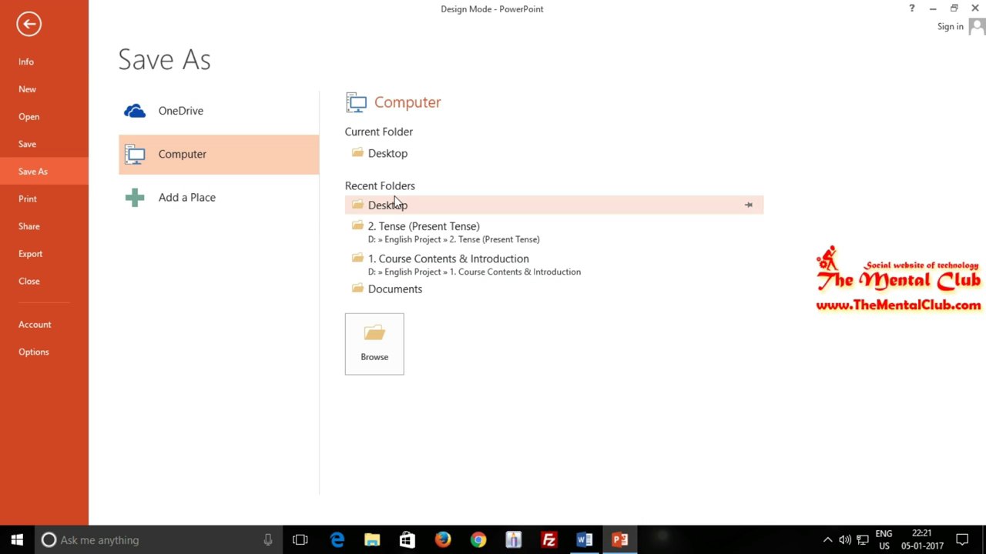
click(403, 153)
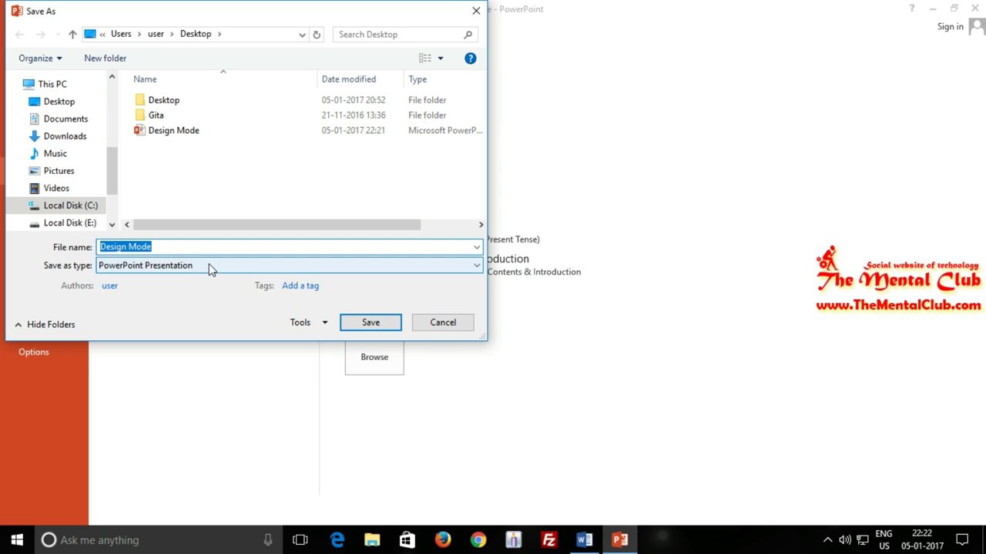
click(105, 245)
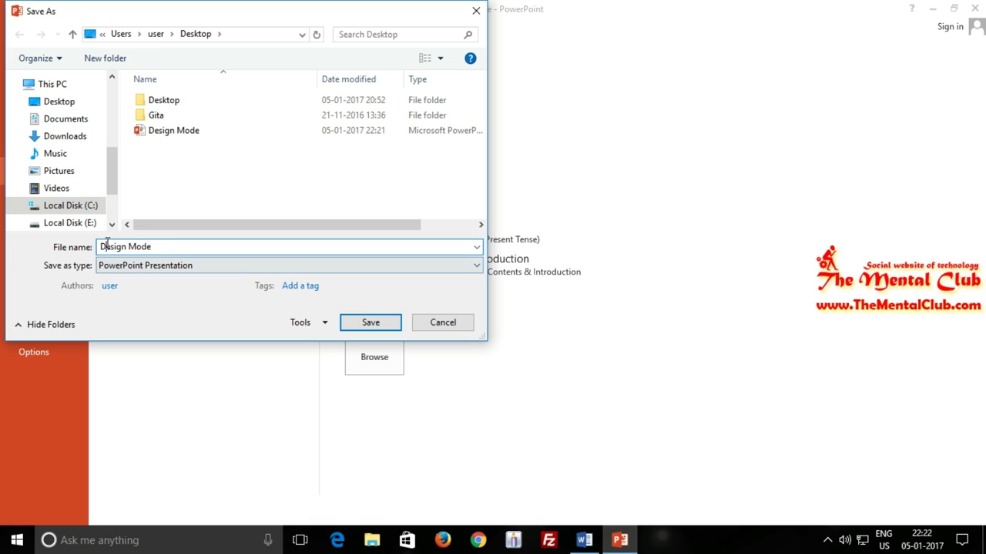
double_click(124, 245)
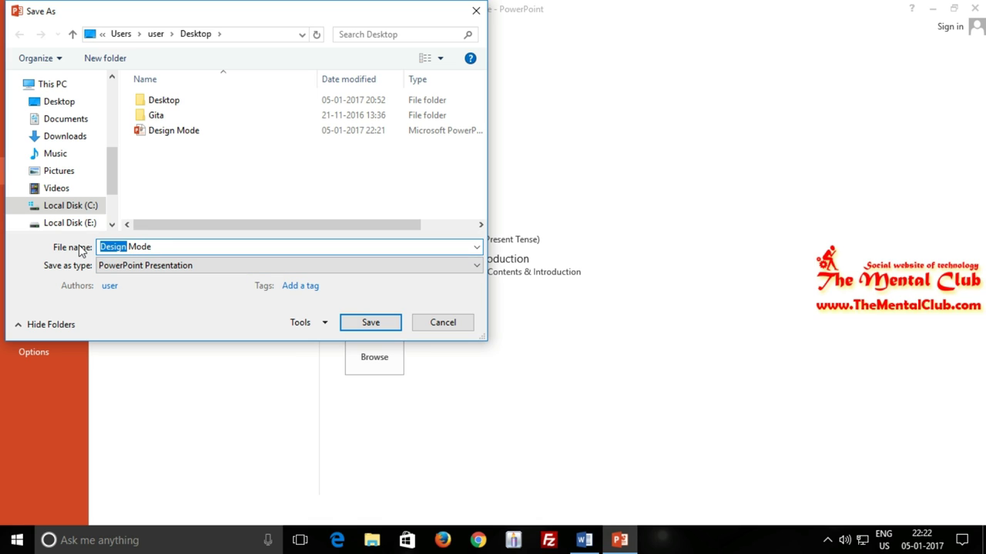
text(Playt)
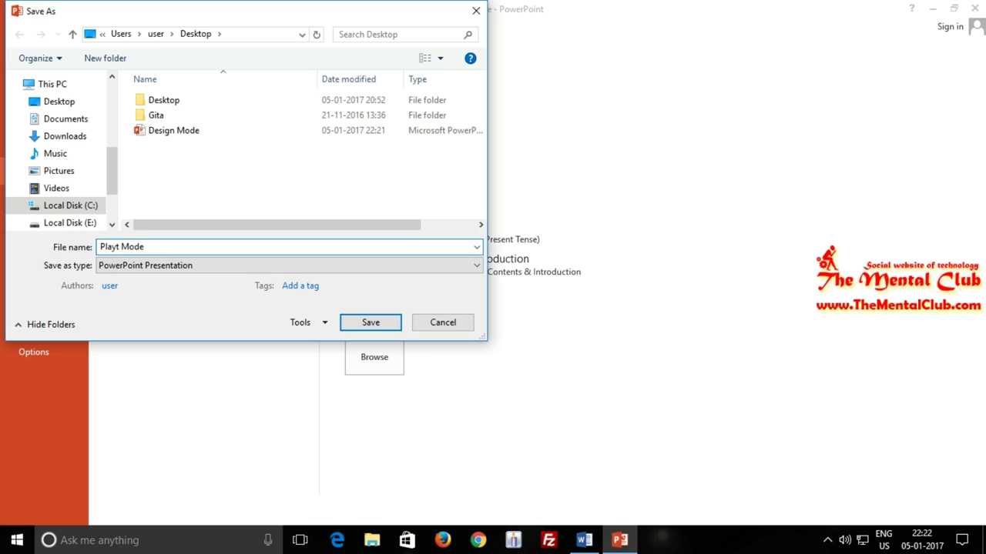
key(BackSpace)
click(201, 265)
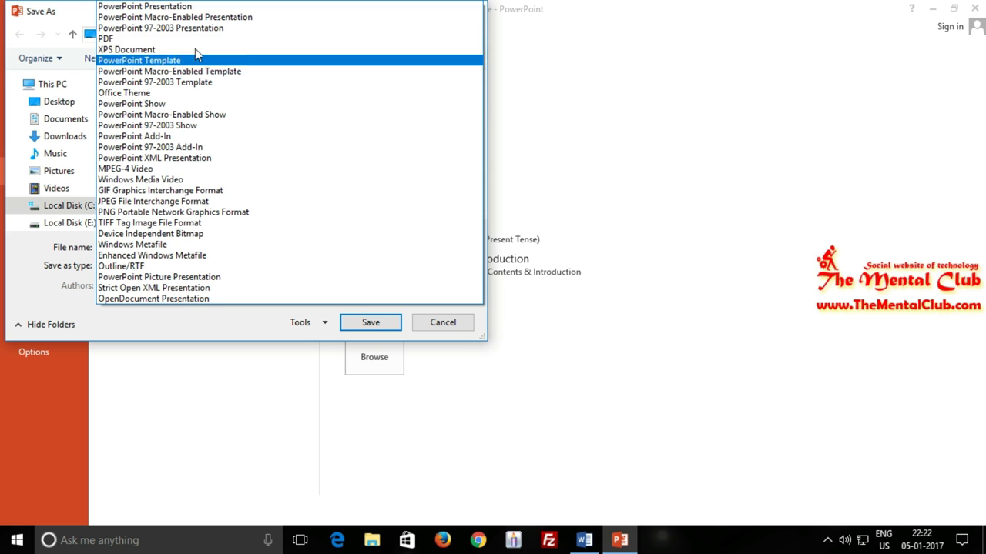
click(160, 105)
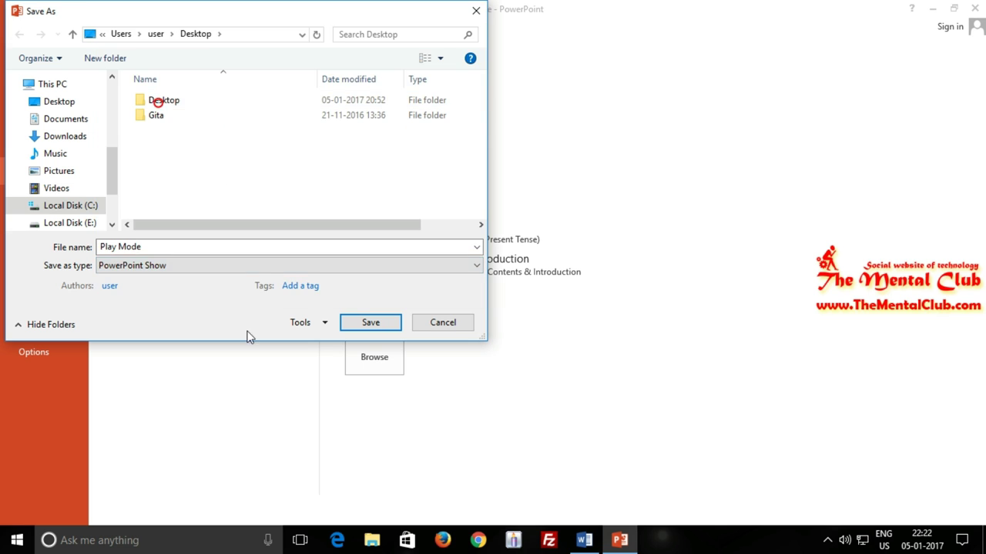
click(368, 324)
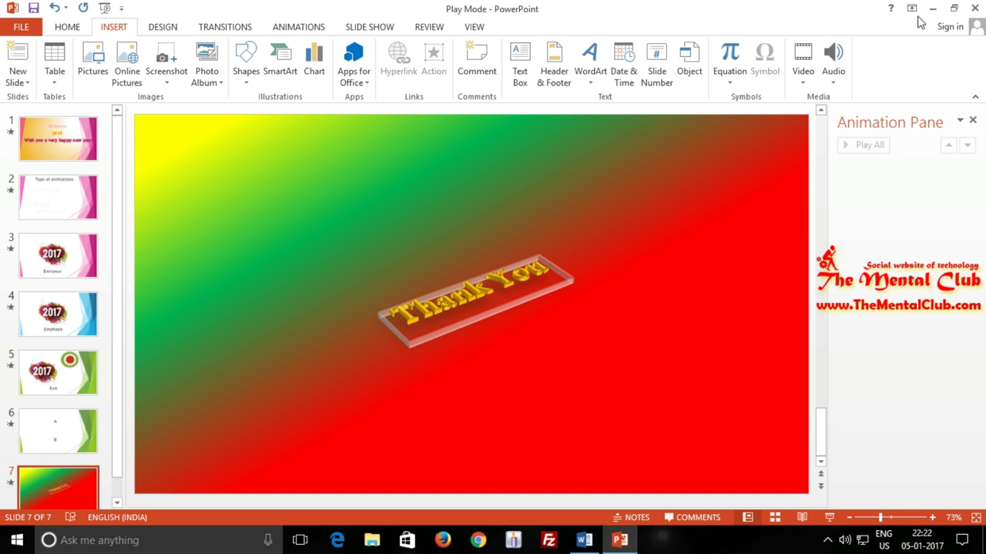
click(975, 9)
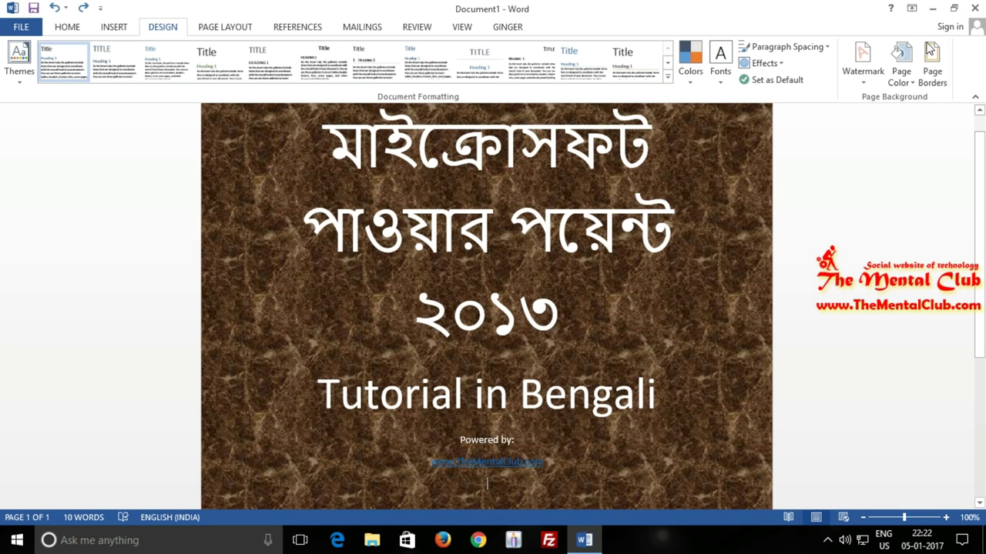
click(934, 10)
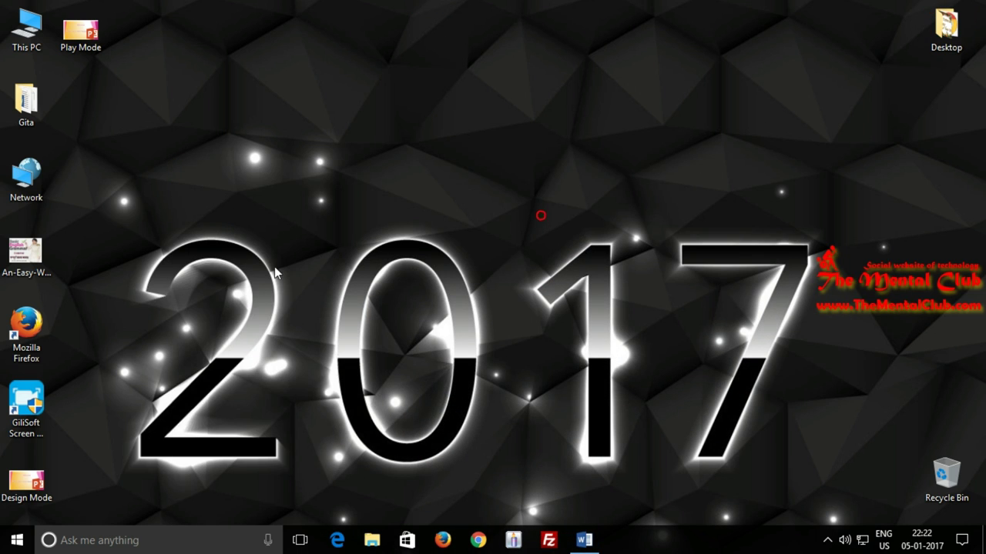
click(42, 491)
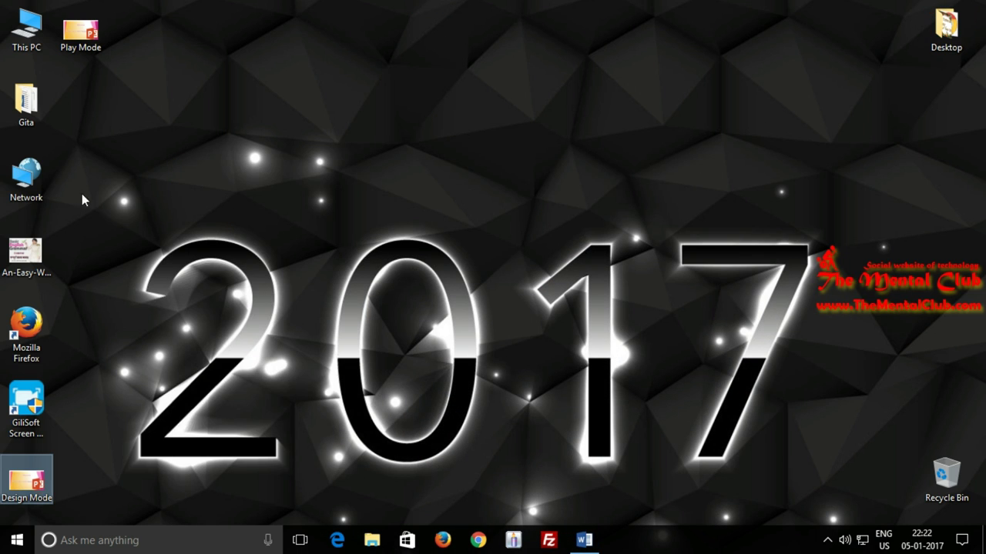
click(86, 45)
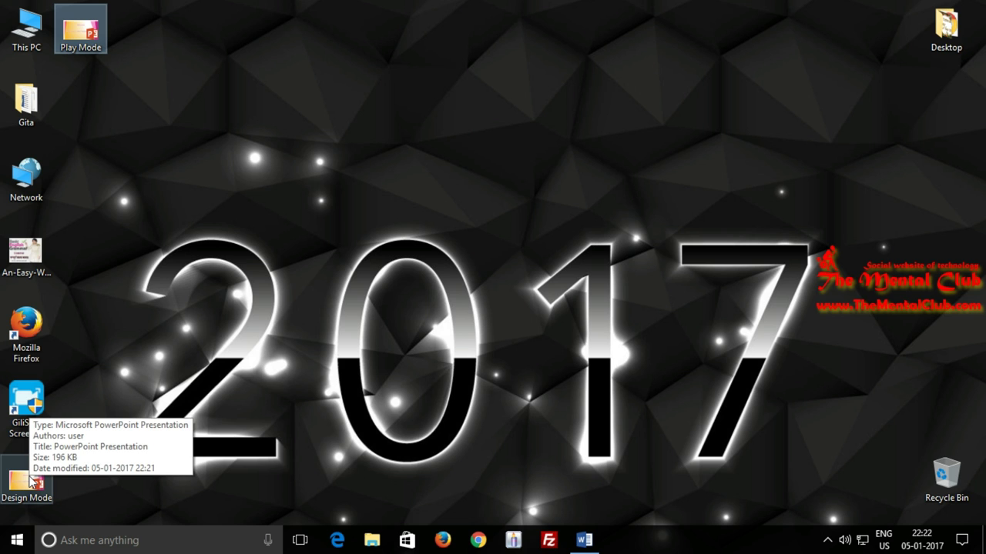
double_click(31, 481)
right_click(24, 475)
click(60, 465)
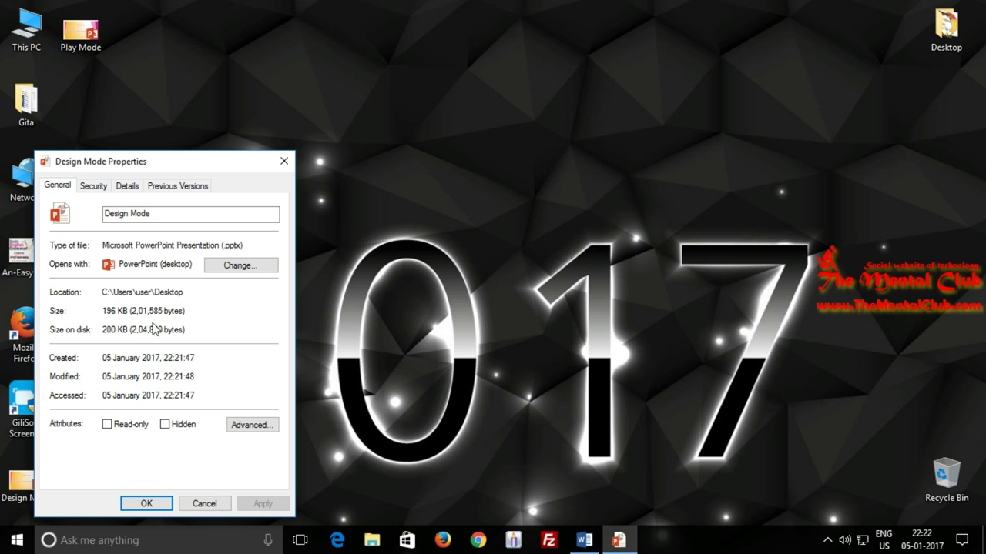
drag(223, 245, 255, 244)
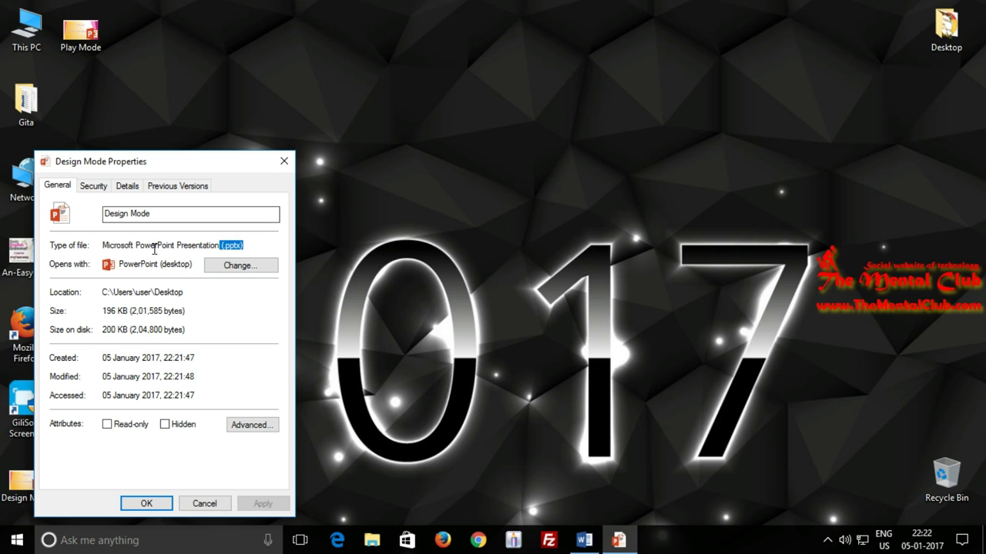
click(291, 161)
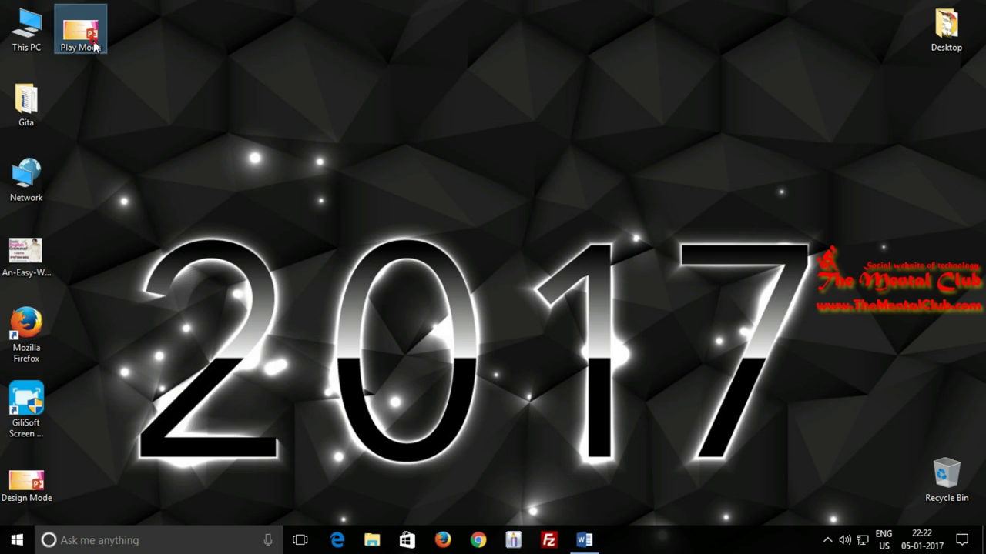
right_click(98, 52)
click(126, 370)
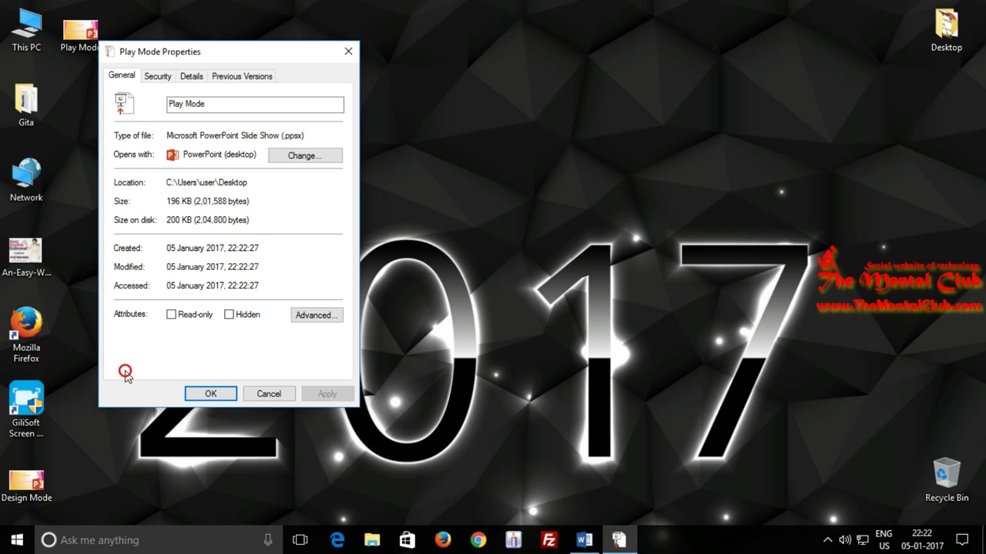
drag(274, 136, 322, 137)
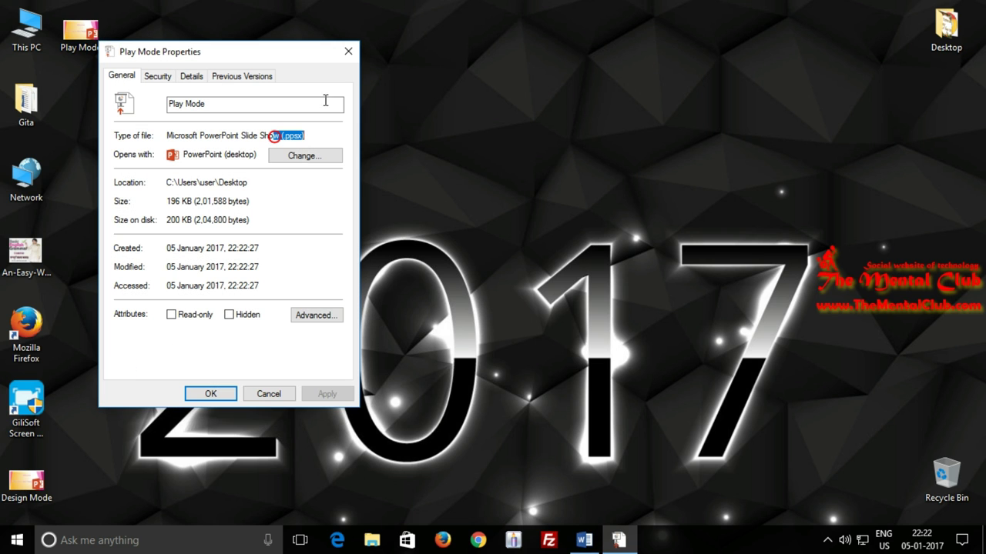
click(348, 51)
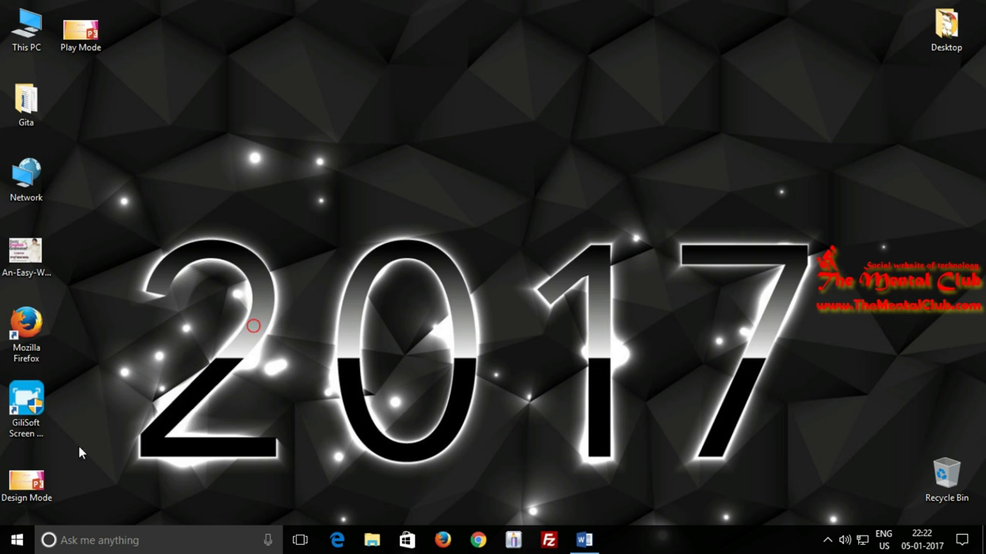
mouse_move(58, 497)
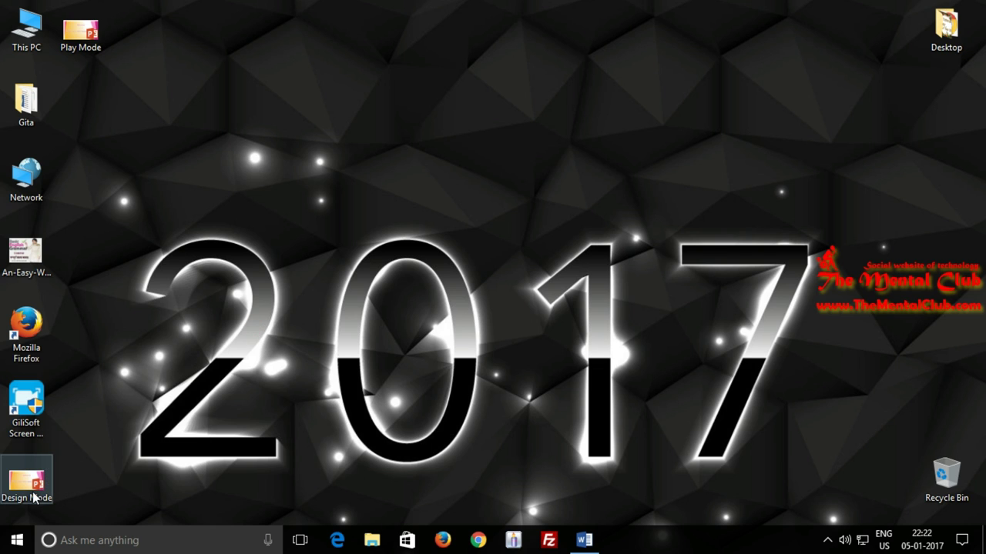
double_click(32, 499)
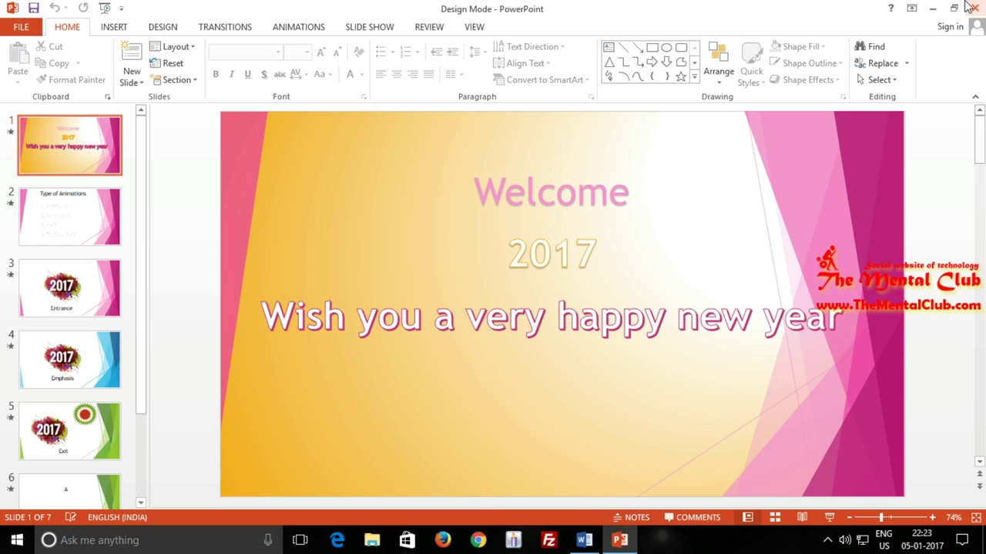
click(975, 9)
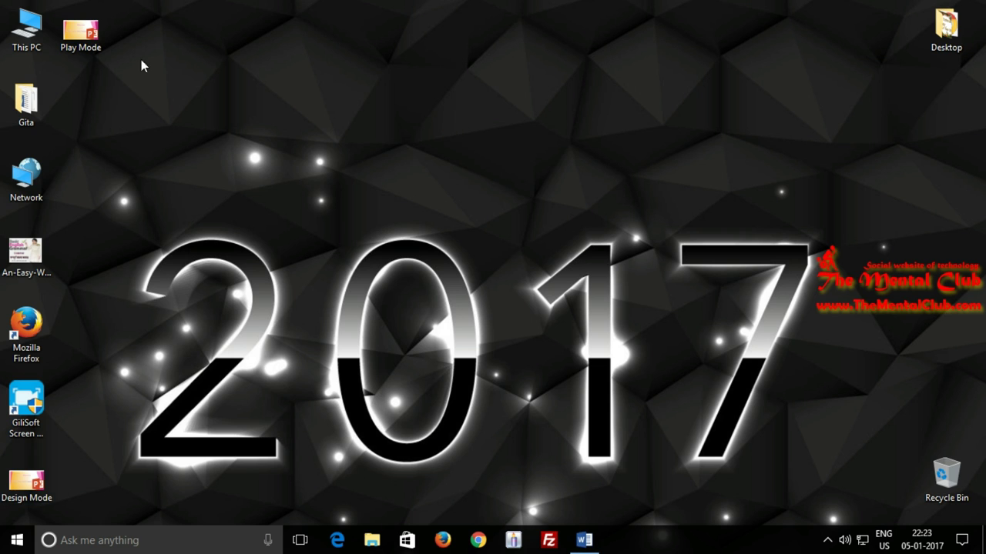
double_click(80, 48)
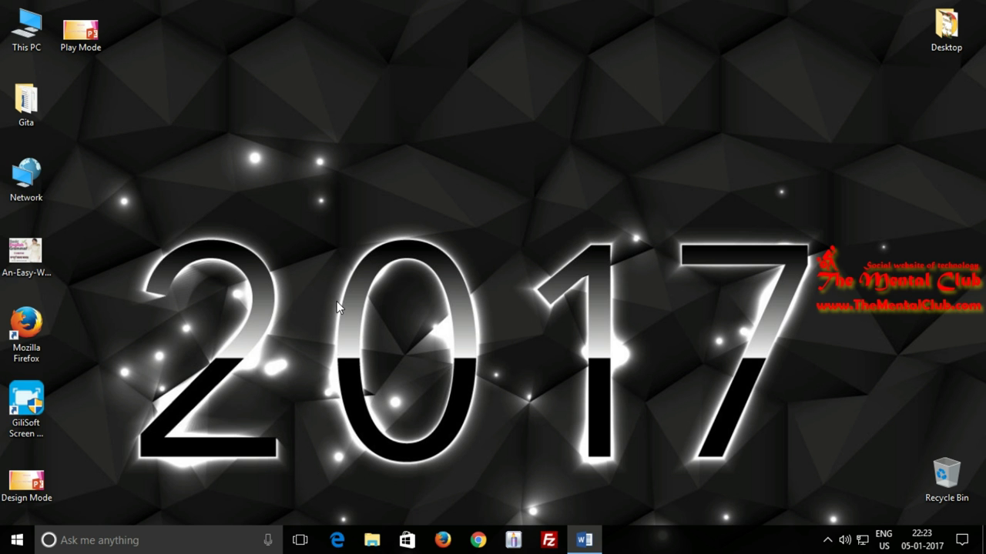
double_click(29, 499)
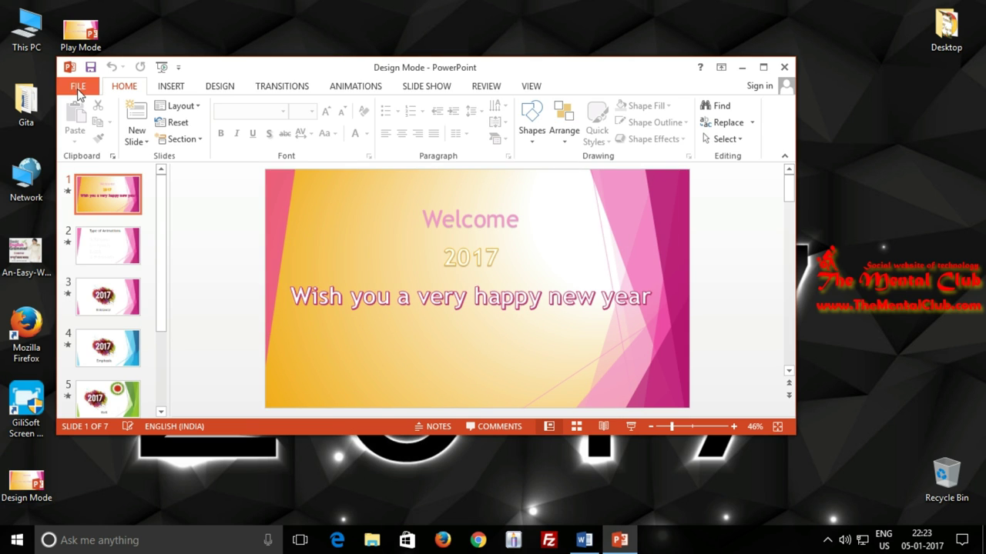
click(77, 86)
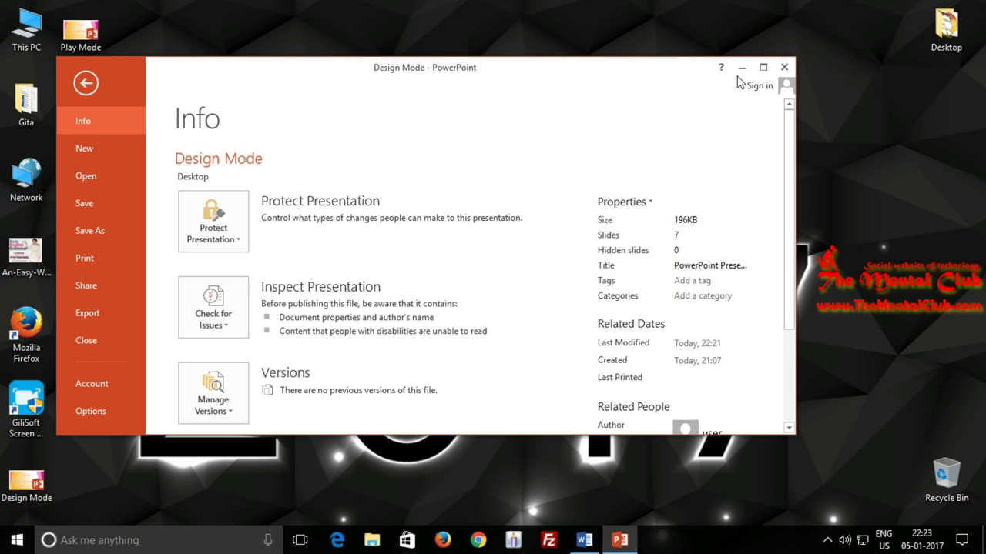
click(781, 68)
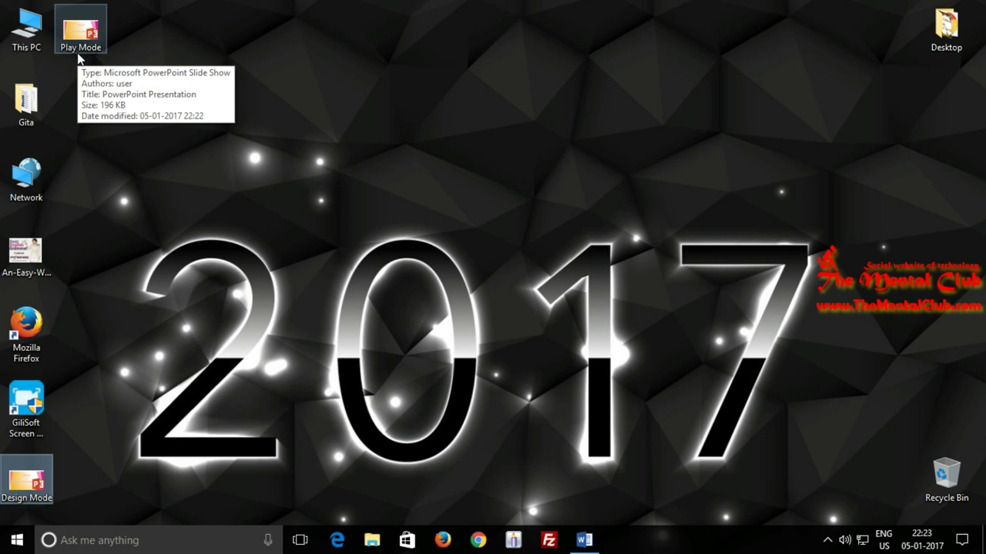
Launch the Play Mode show full screen and reveal the Welcome 2017 title.
double_click(96, 34)
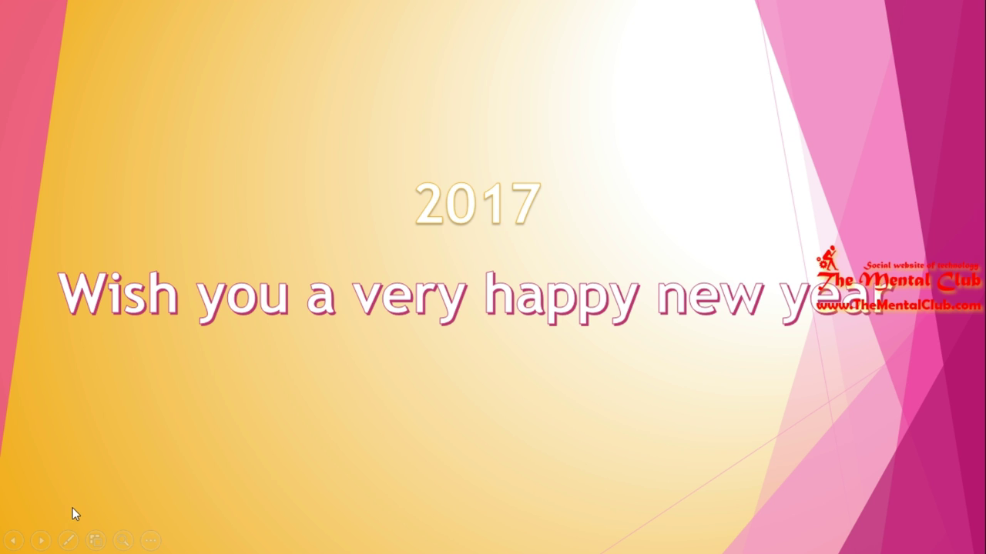
click(72, 507)
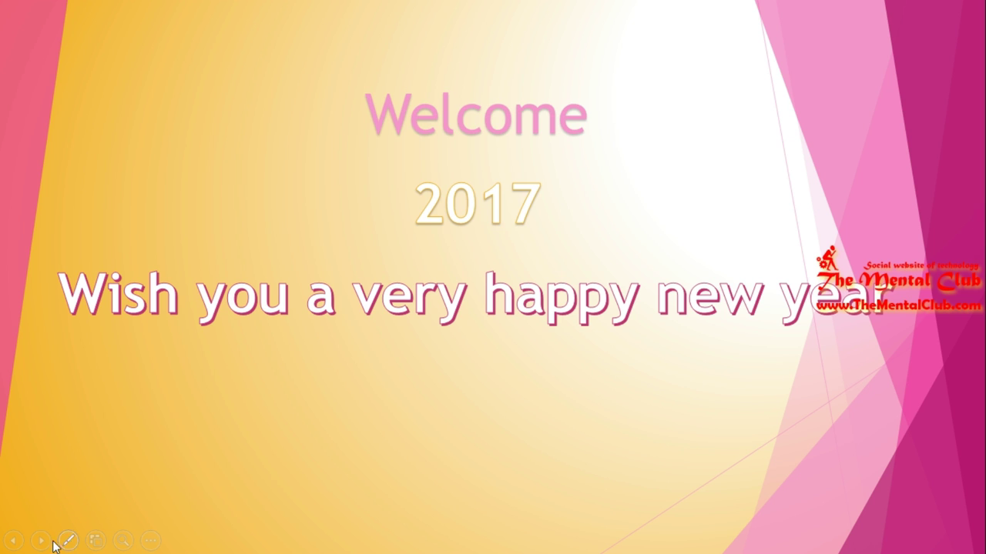
click(153, 543)
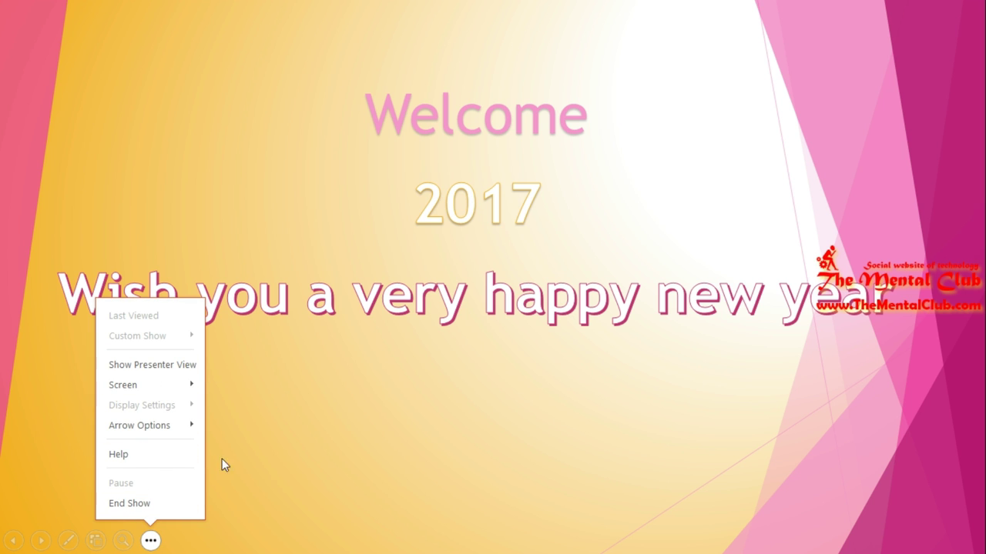
click(291, 448)
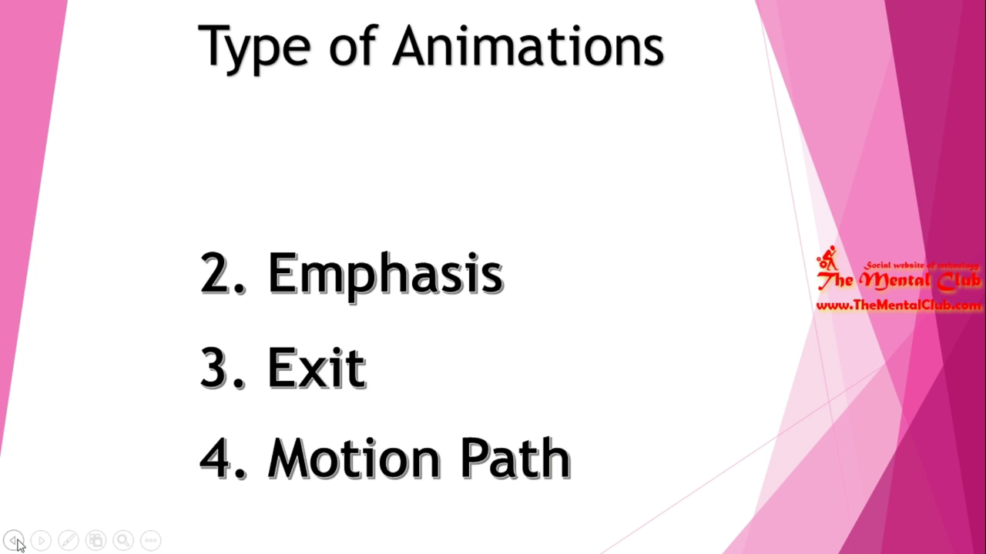
Move to the Type of Animations slide, then return to Welcome via Last Viewed.
click(16, 541)
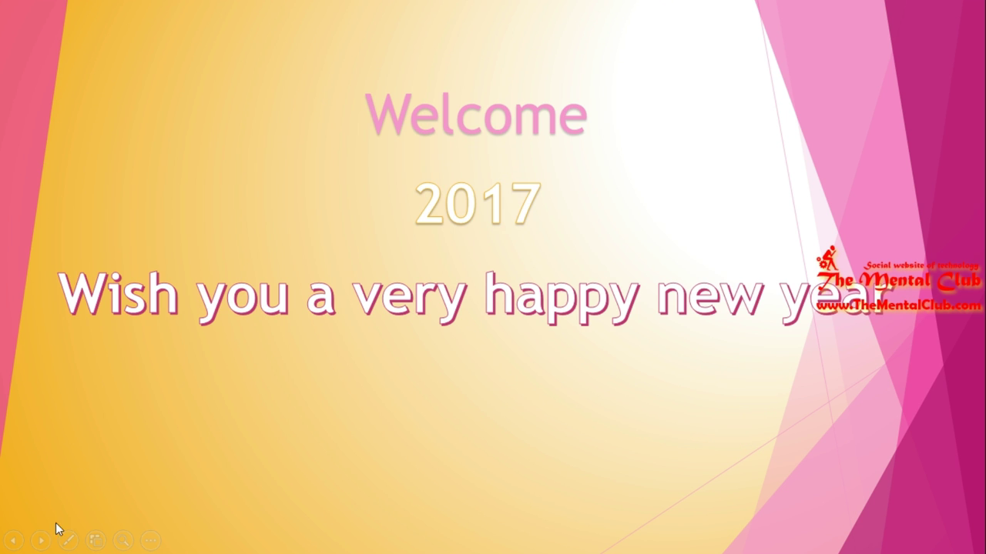
click(44, 541)
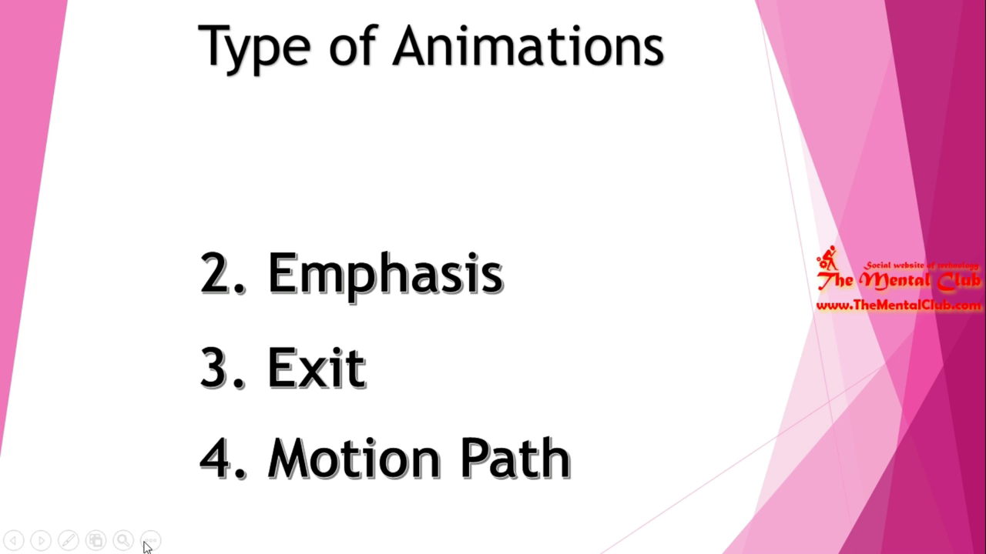
click(148, 542)
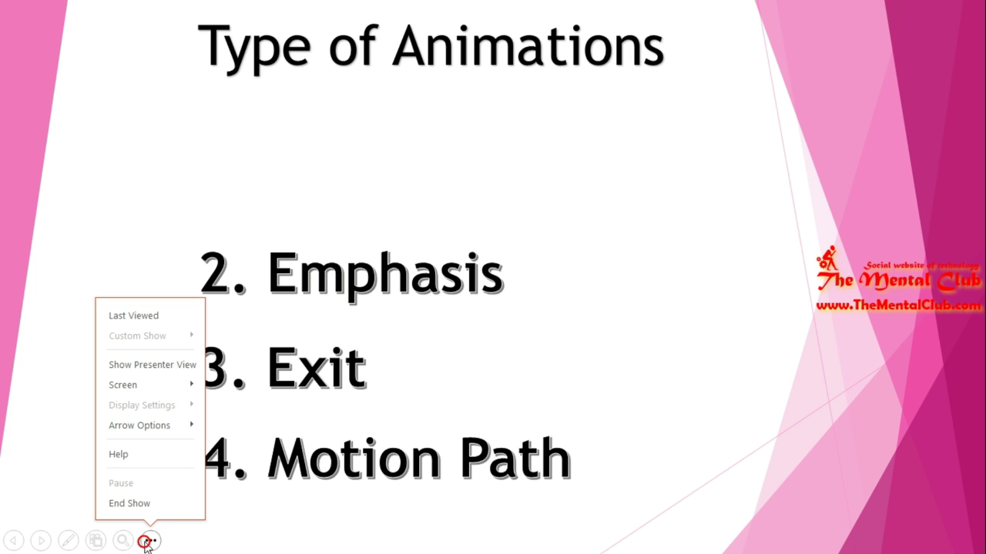
click(163, 319)
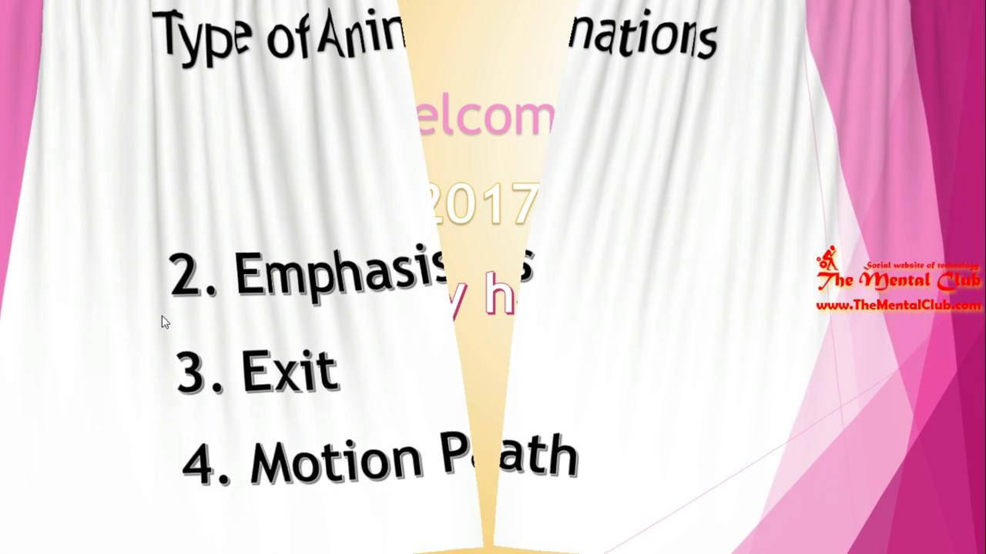